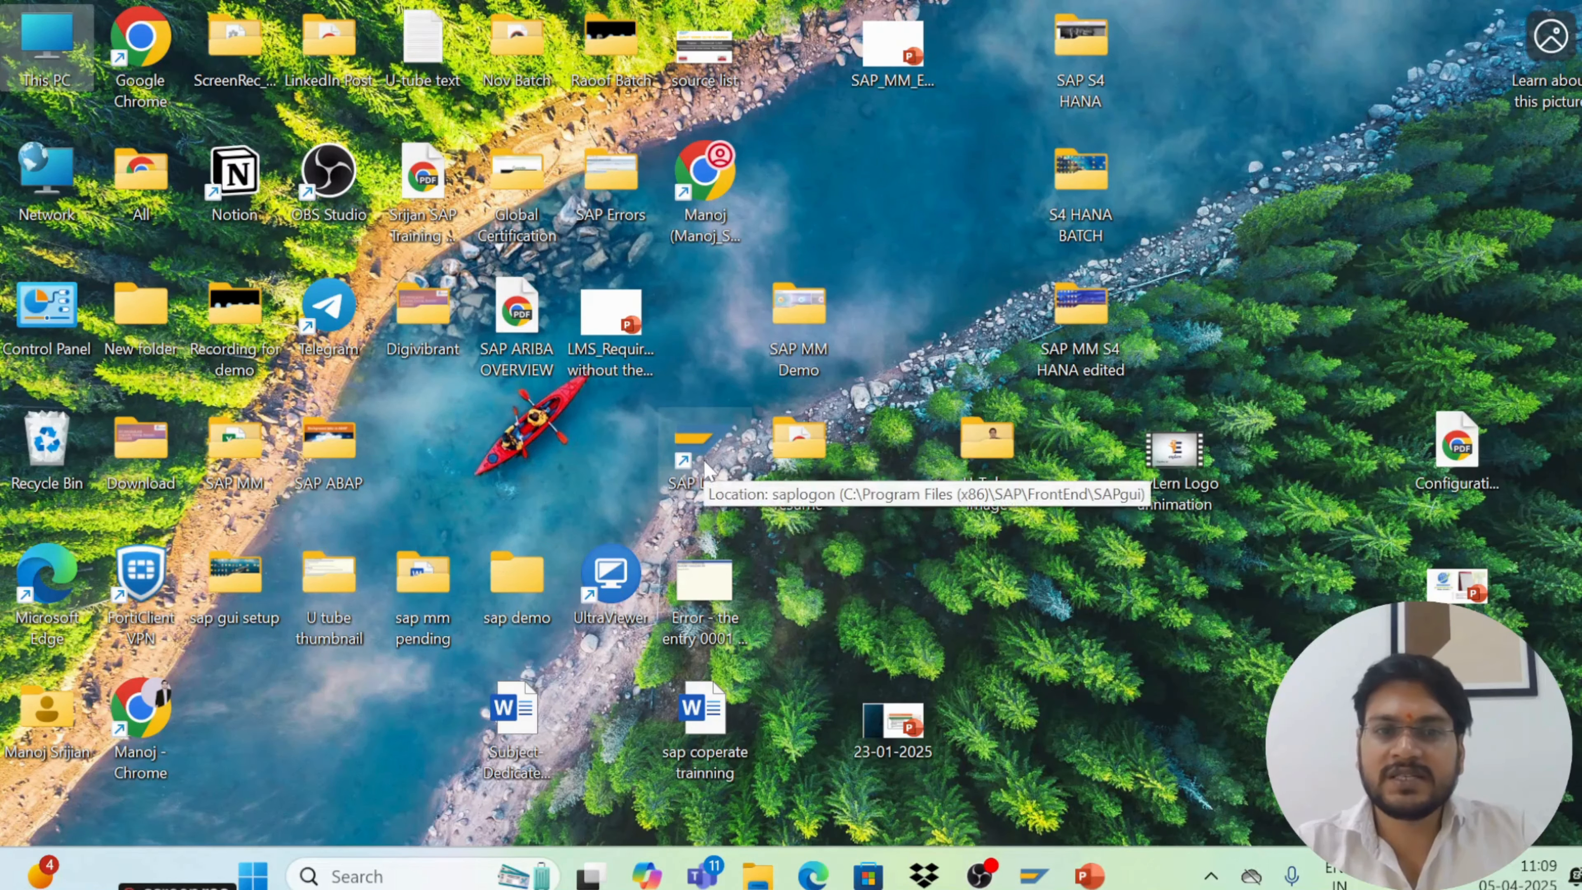
Launch SAP Logon, open the S/4 HANA 2023 - INSTANCE-26 system, and log on as admin with the account password
double_click(704, 466)
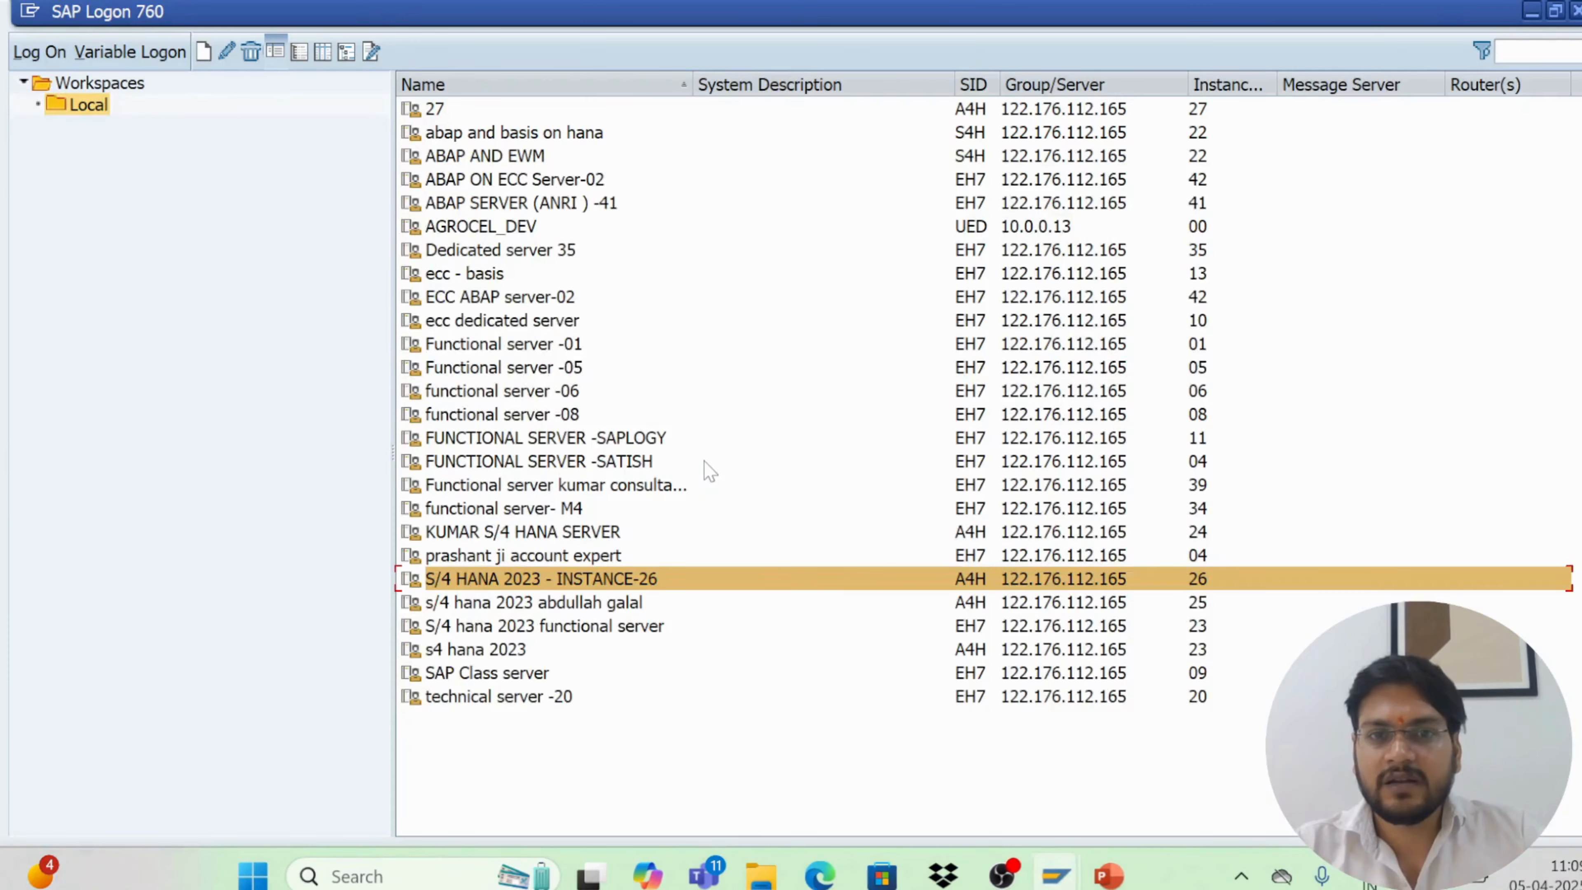
double_click(620, 579)
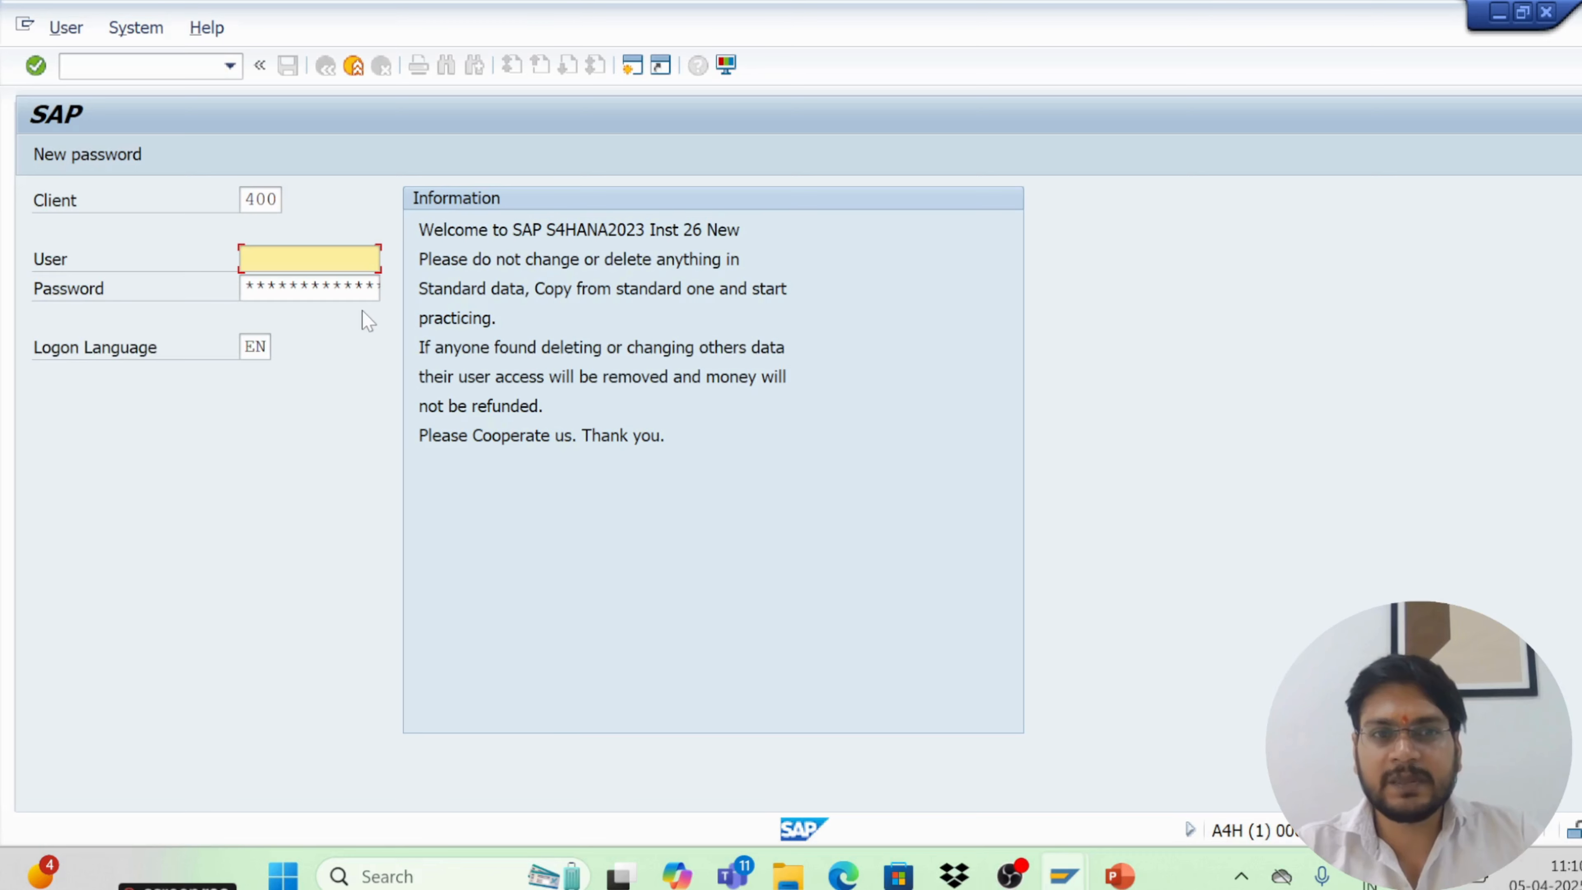
type("ad")
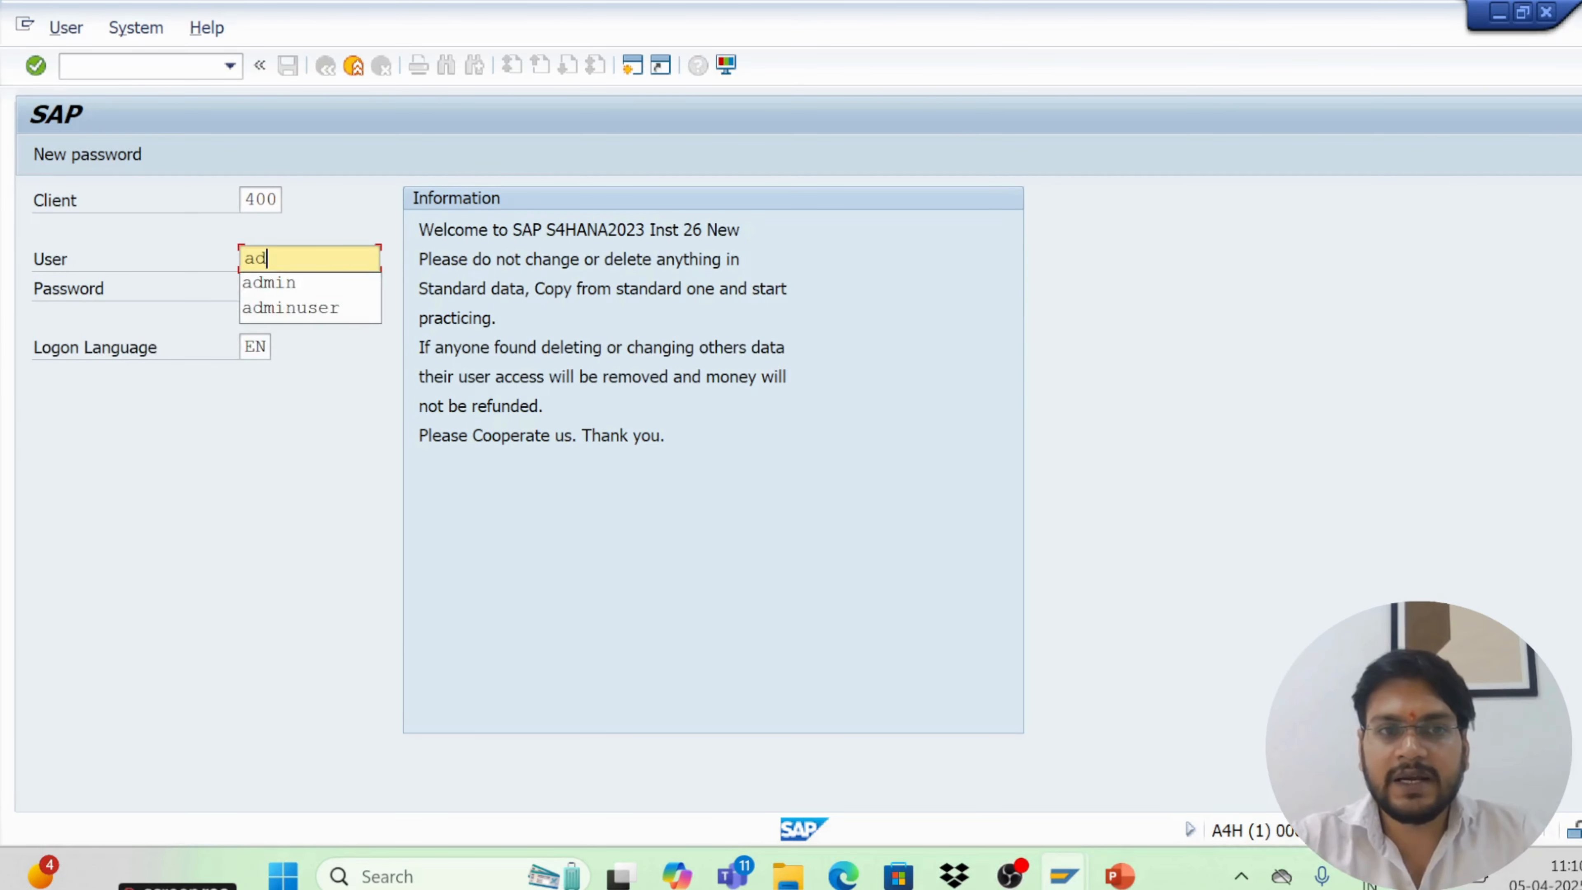
left_click(299, 283)
key("Tab")
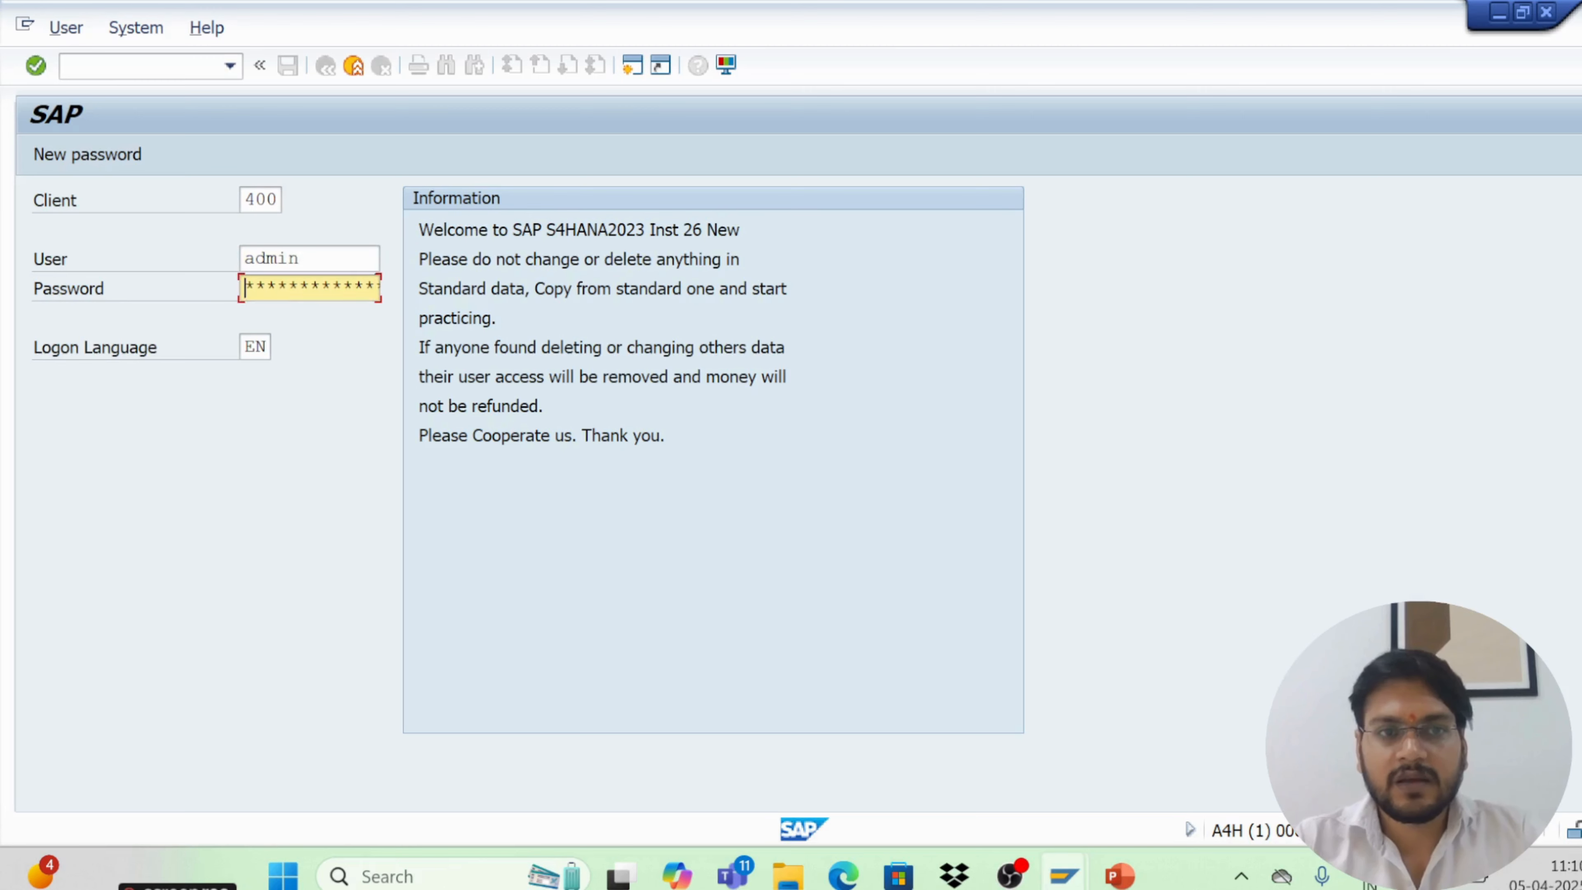
type("*")
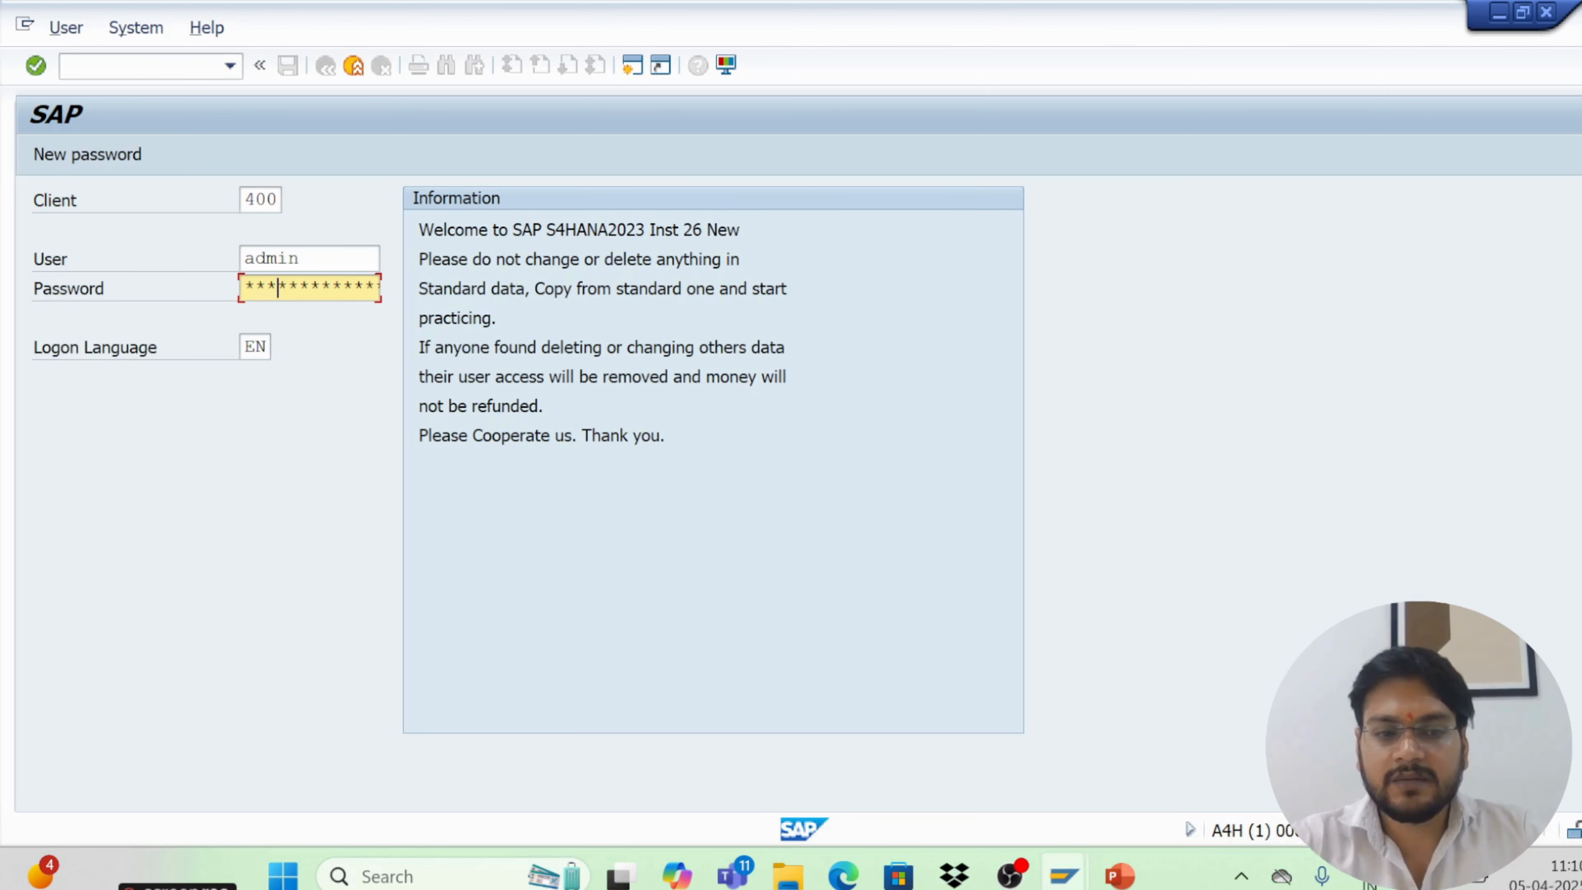
type("****")
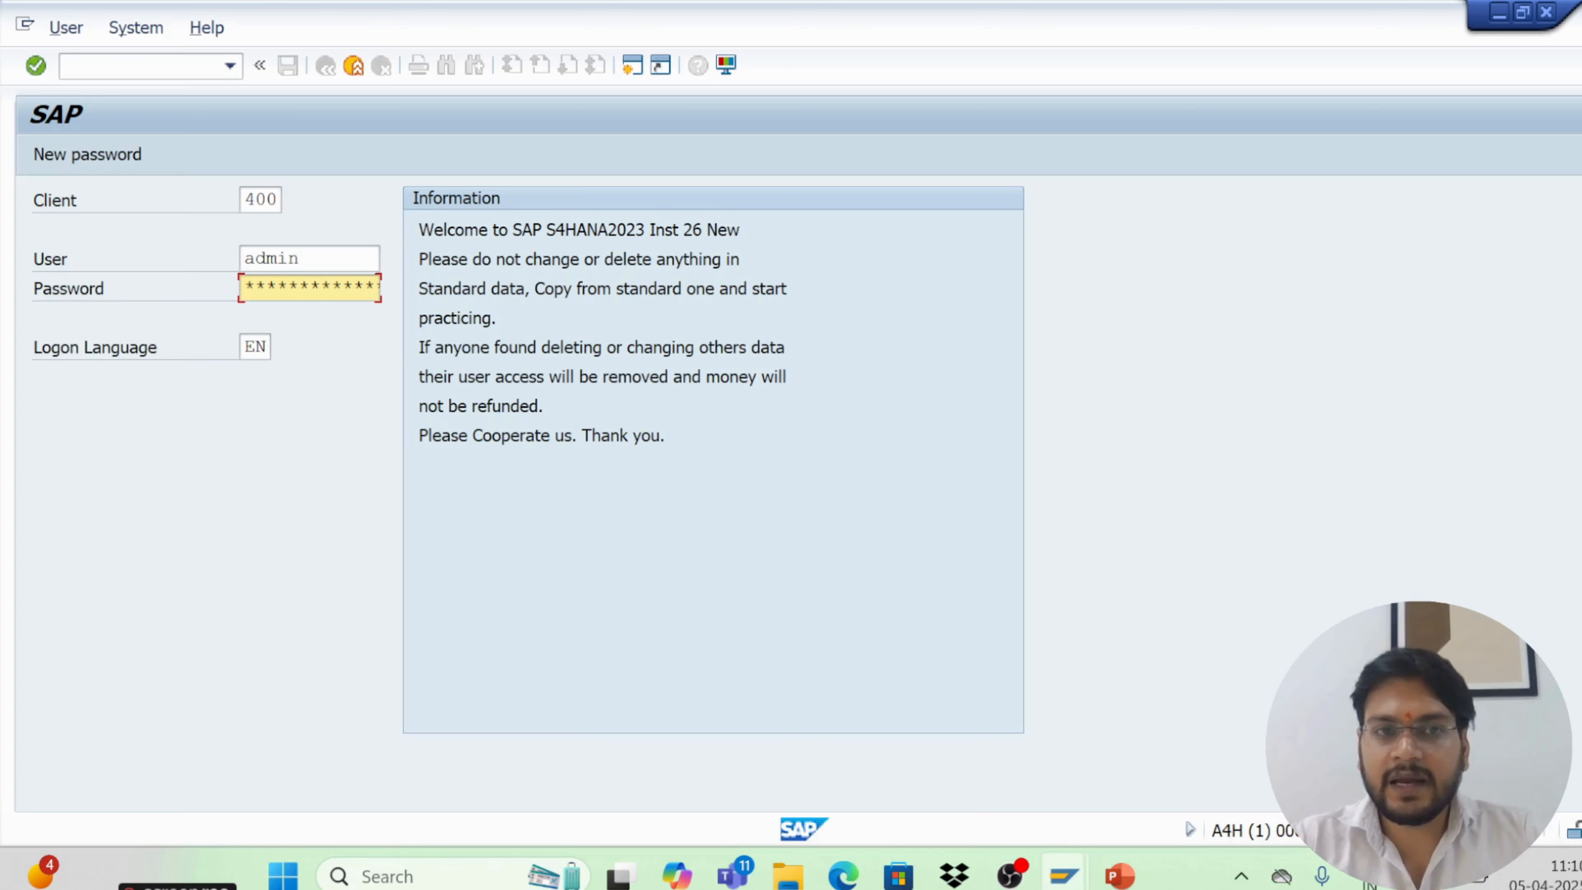
key("Return")
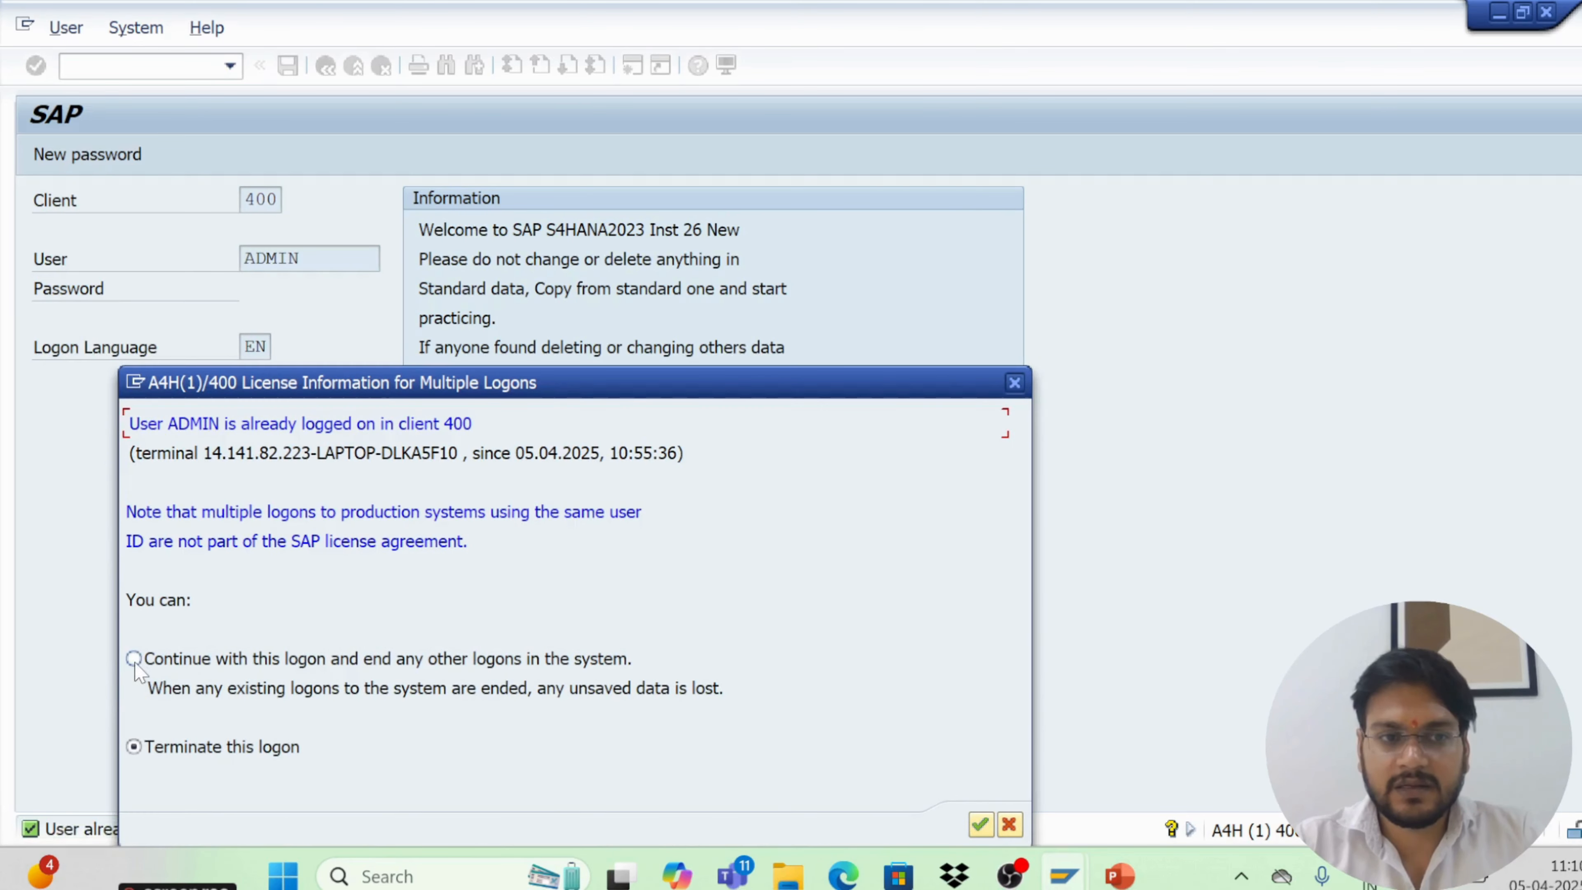
Choose to continue with this logon and end other logons, confirm, and dismiss the system message
left_click(134, 663)
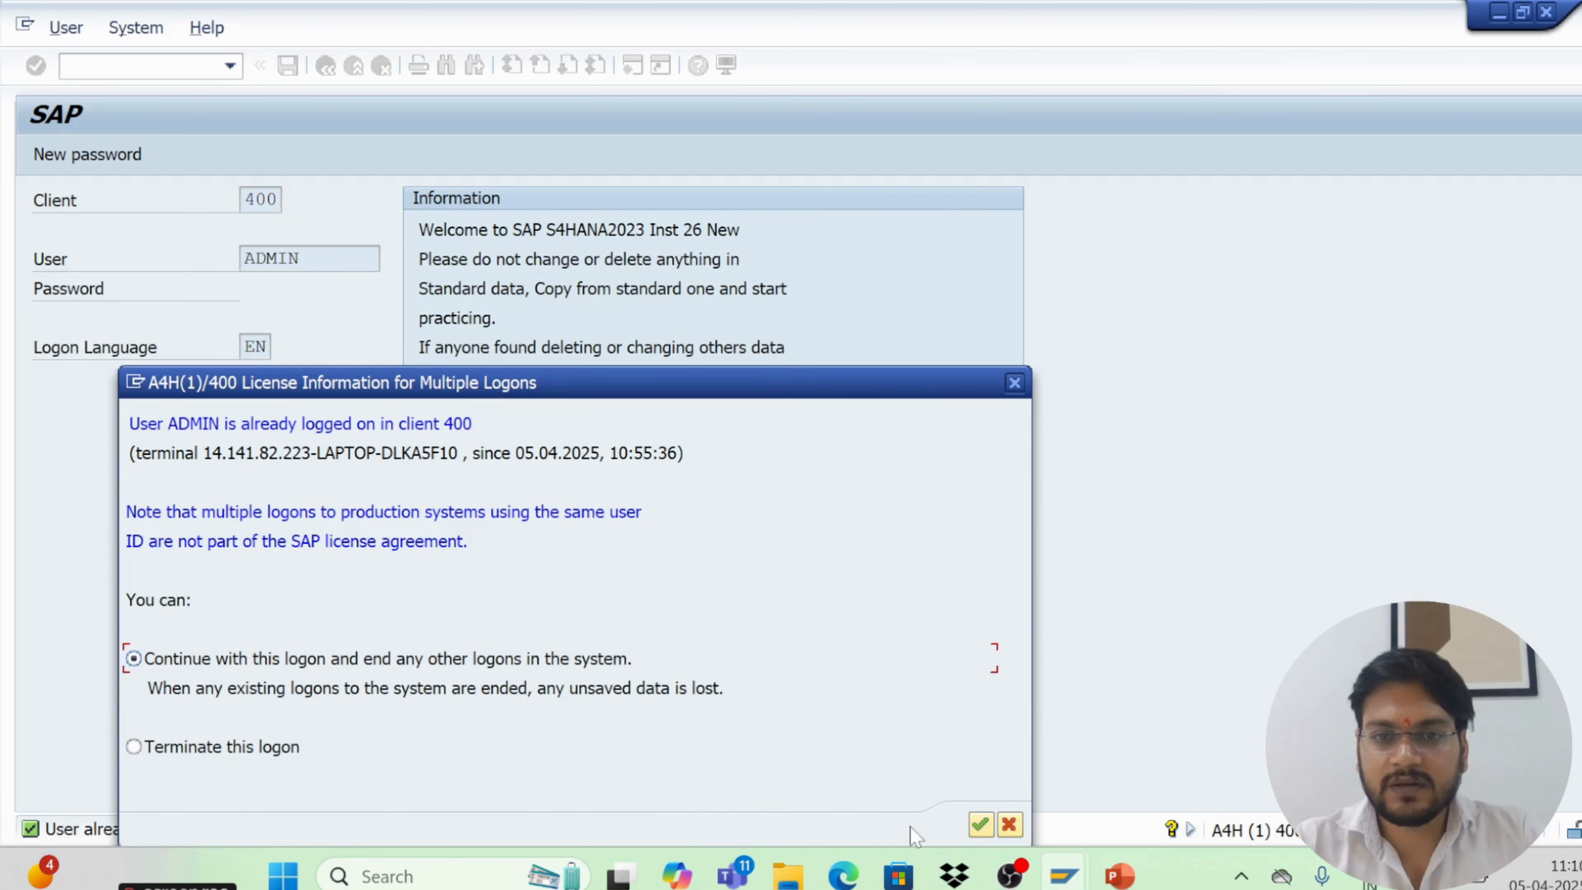
left_click(971, 826)
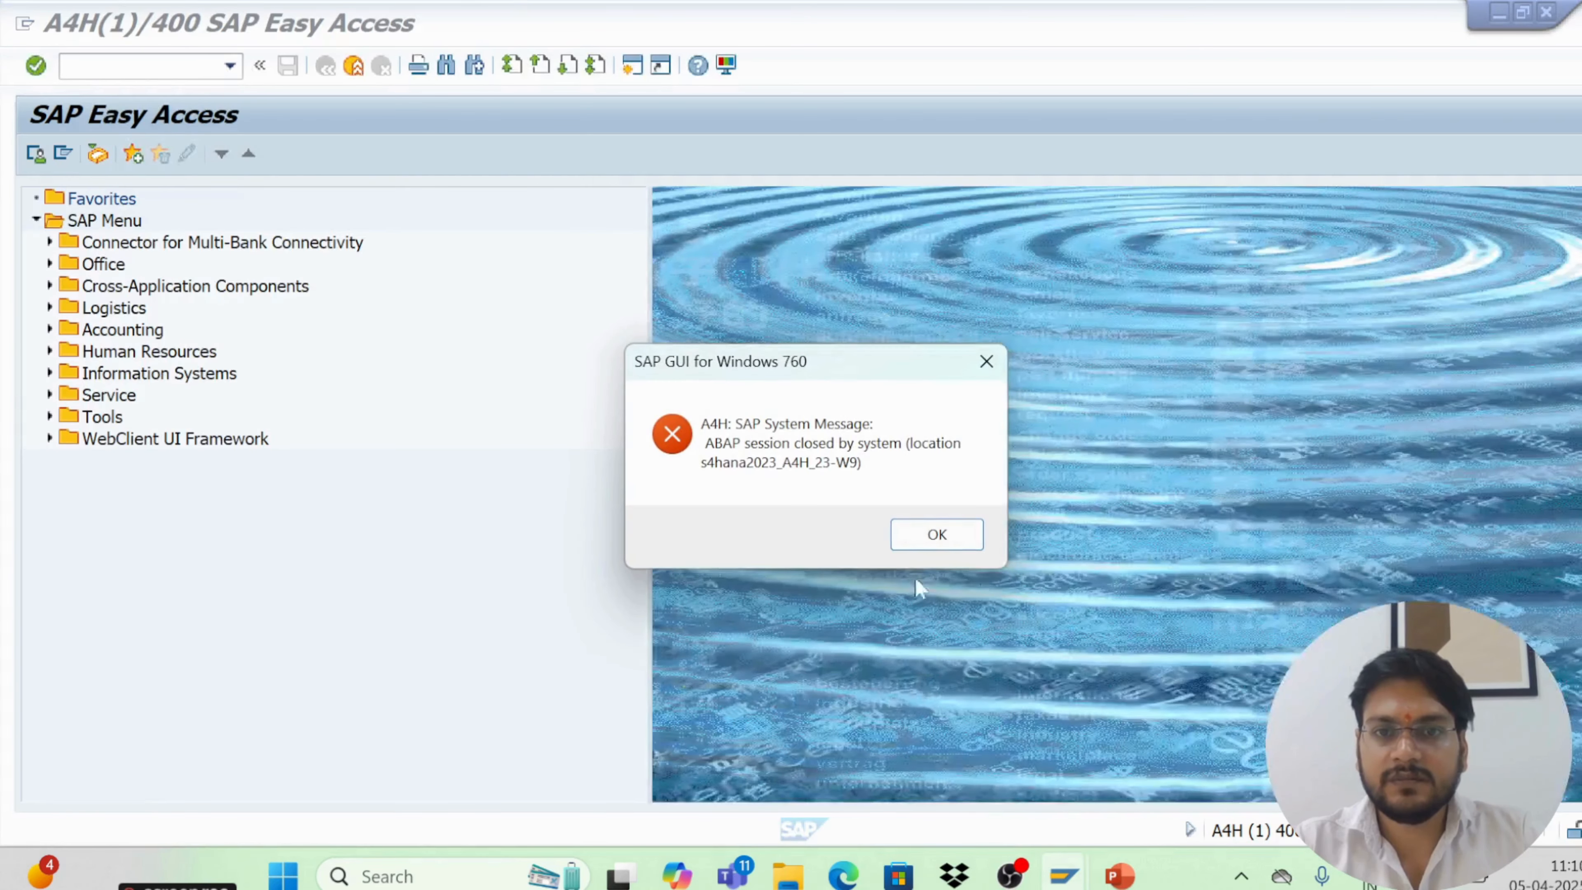
left_click(923, 530)
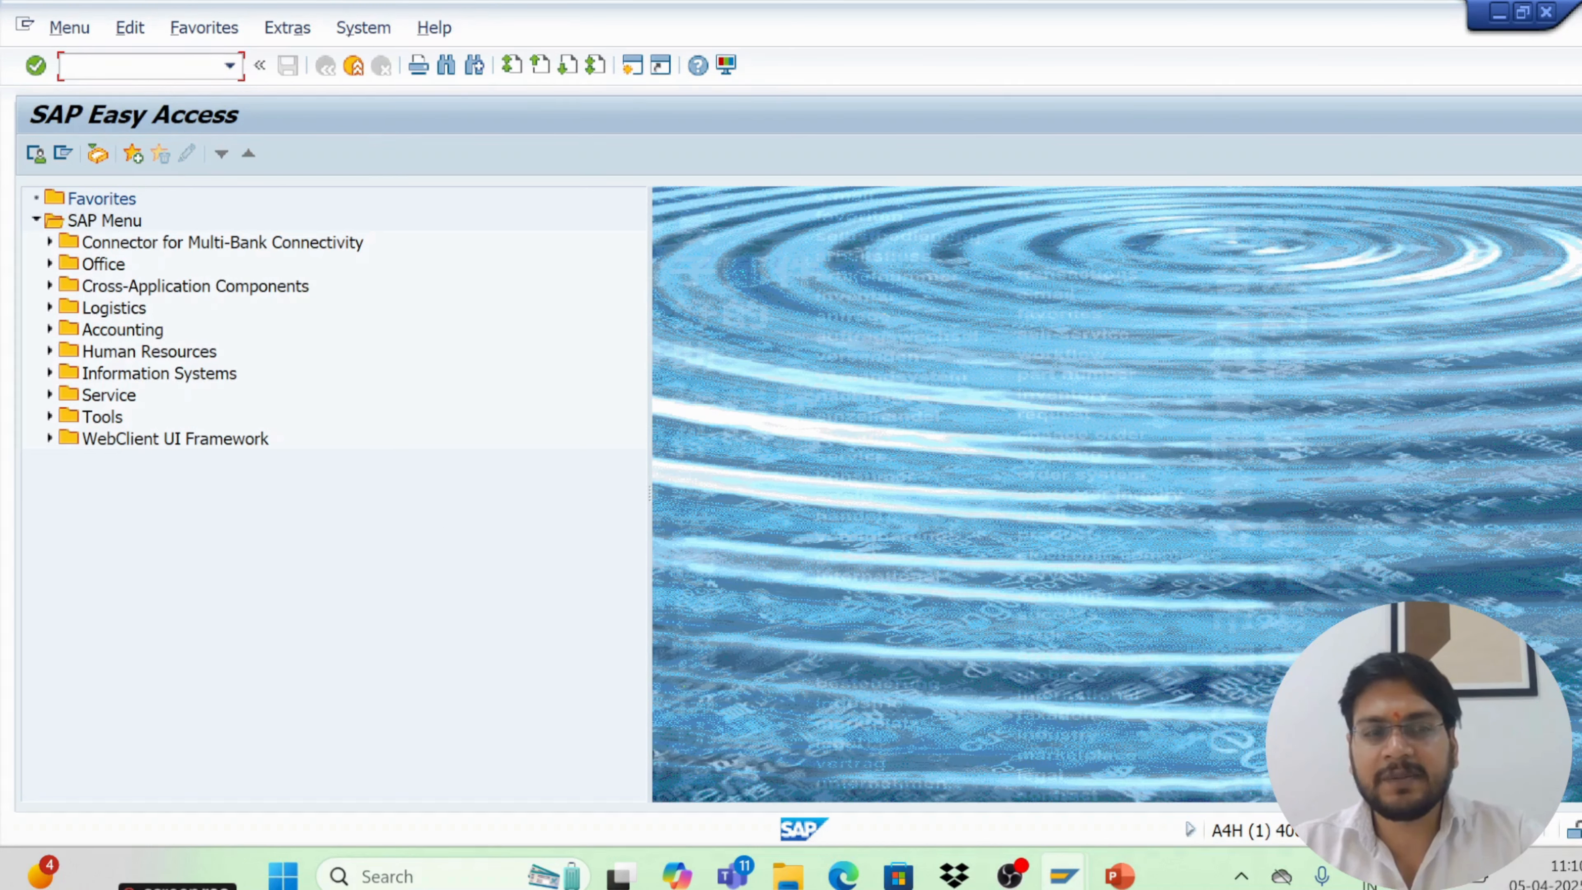
Open the SAP Reference IMG through transaction SPRO, then go back to SAP Easy Access
type("sp")
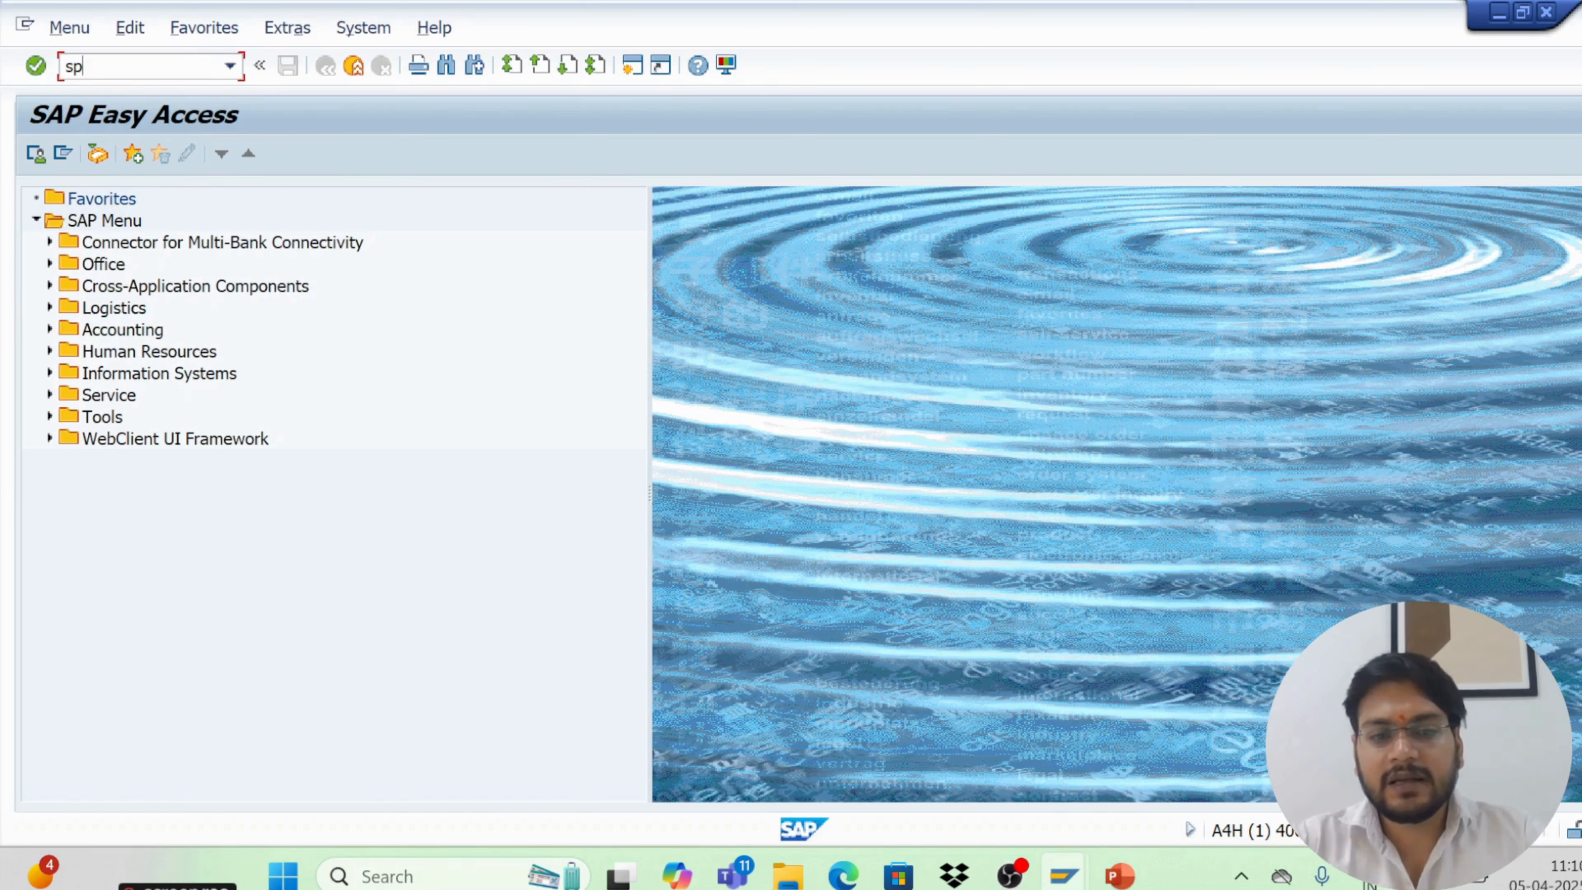
type("ro")
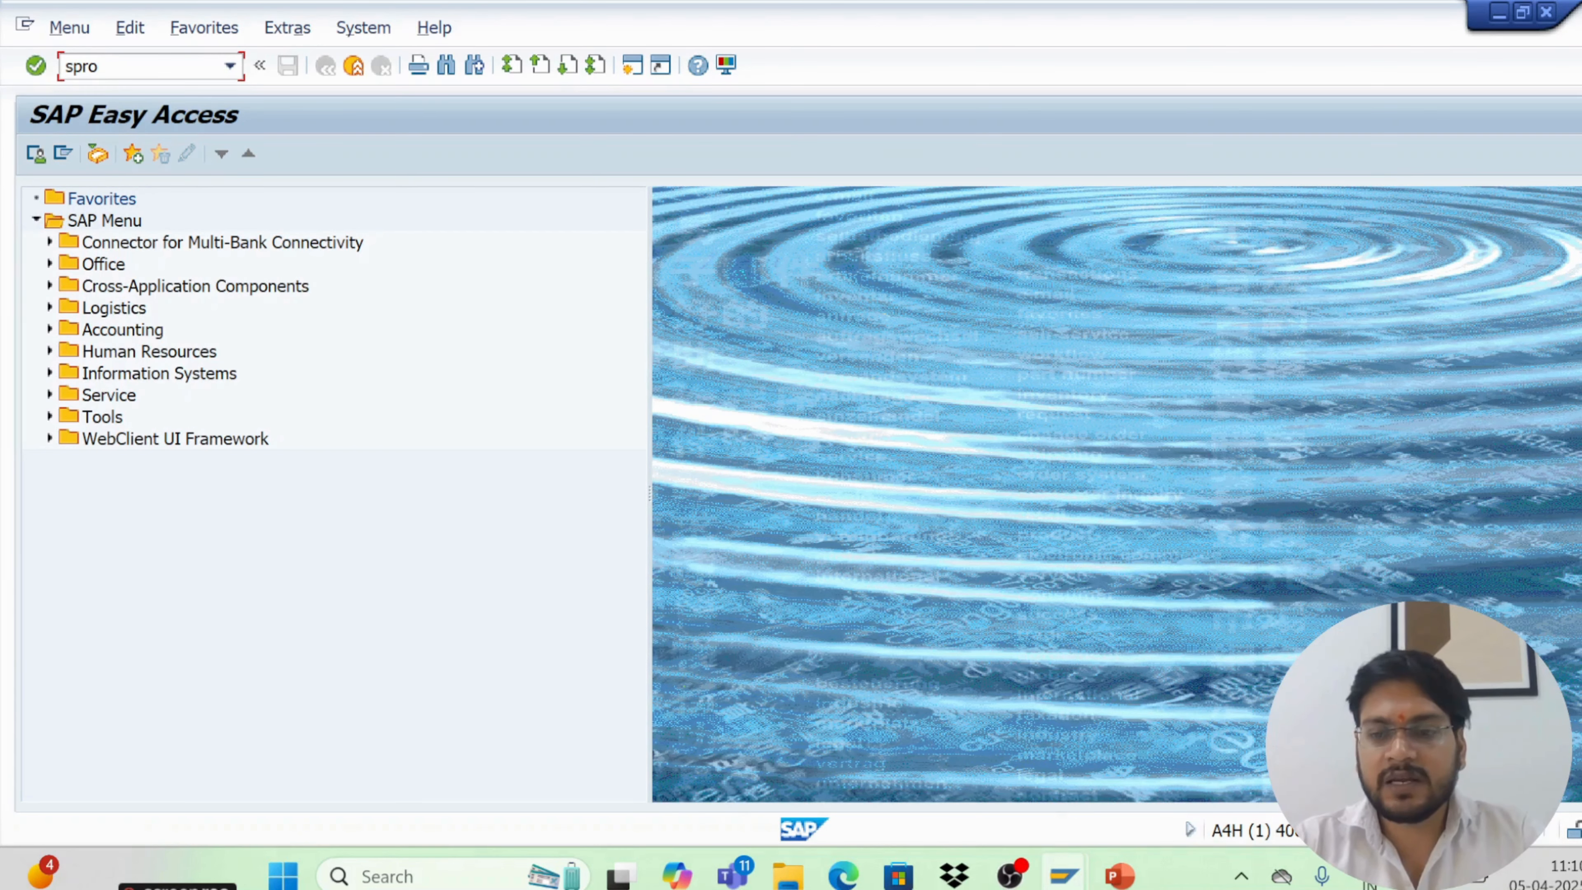
key("Return")
left_click(164, 156)
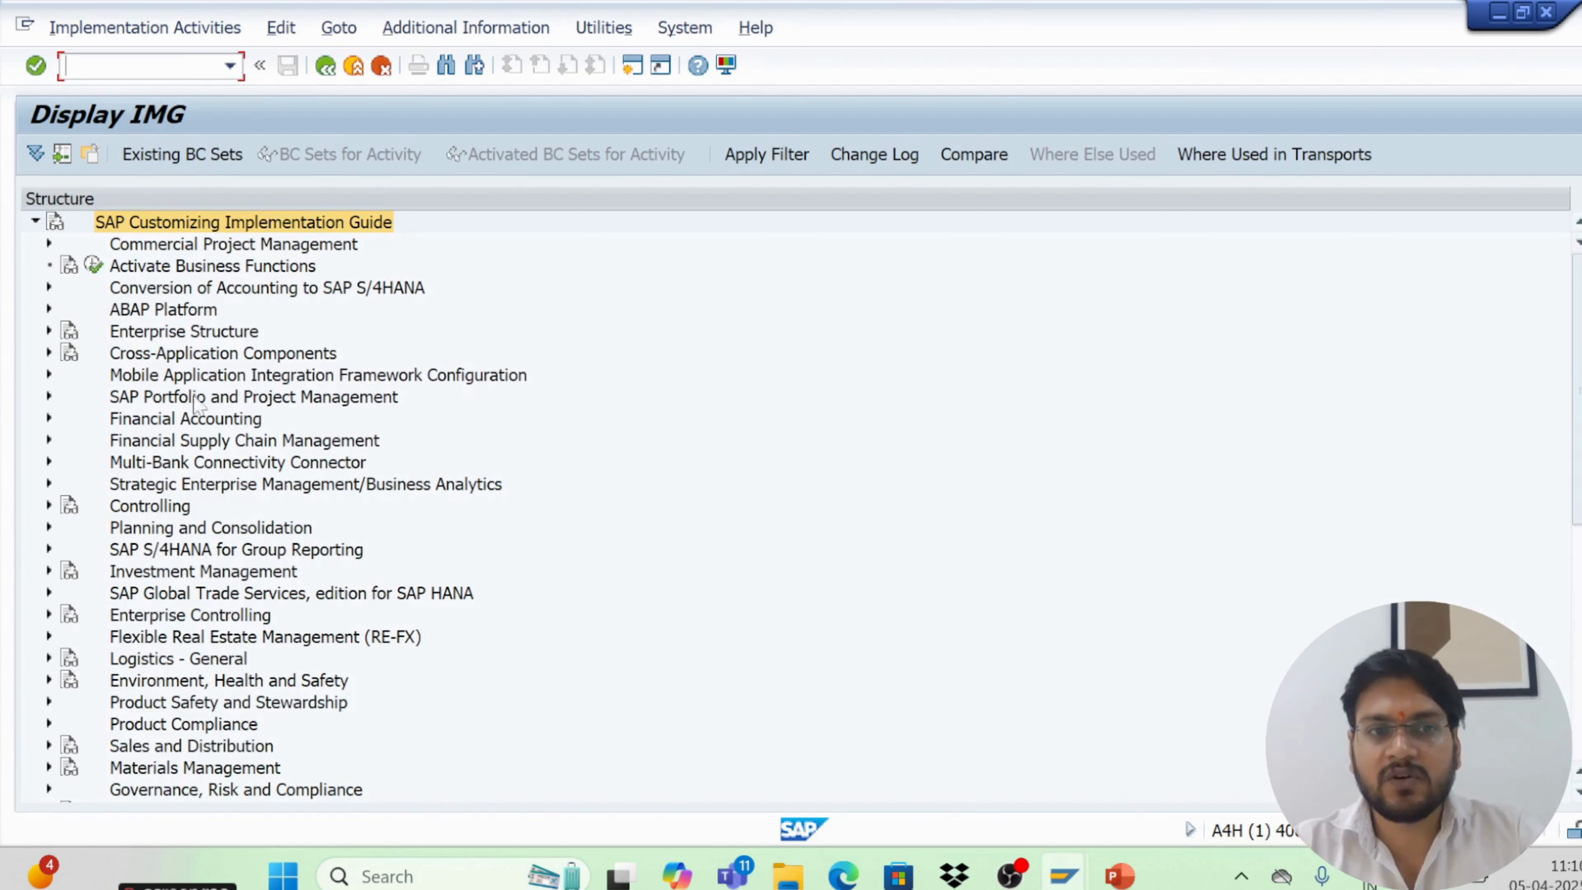
left_click(323, 68)
left_click(323, 68)
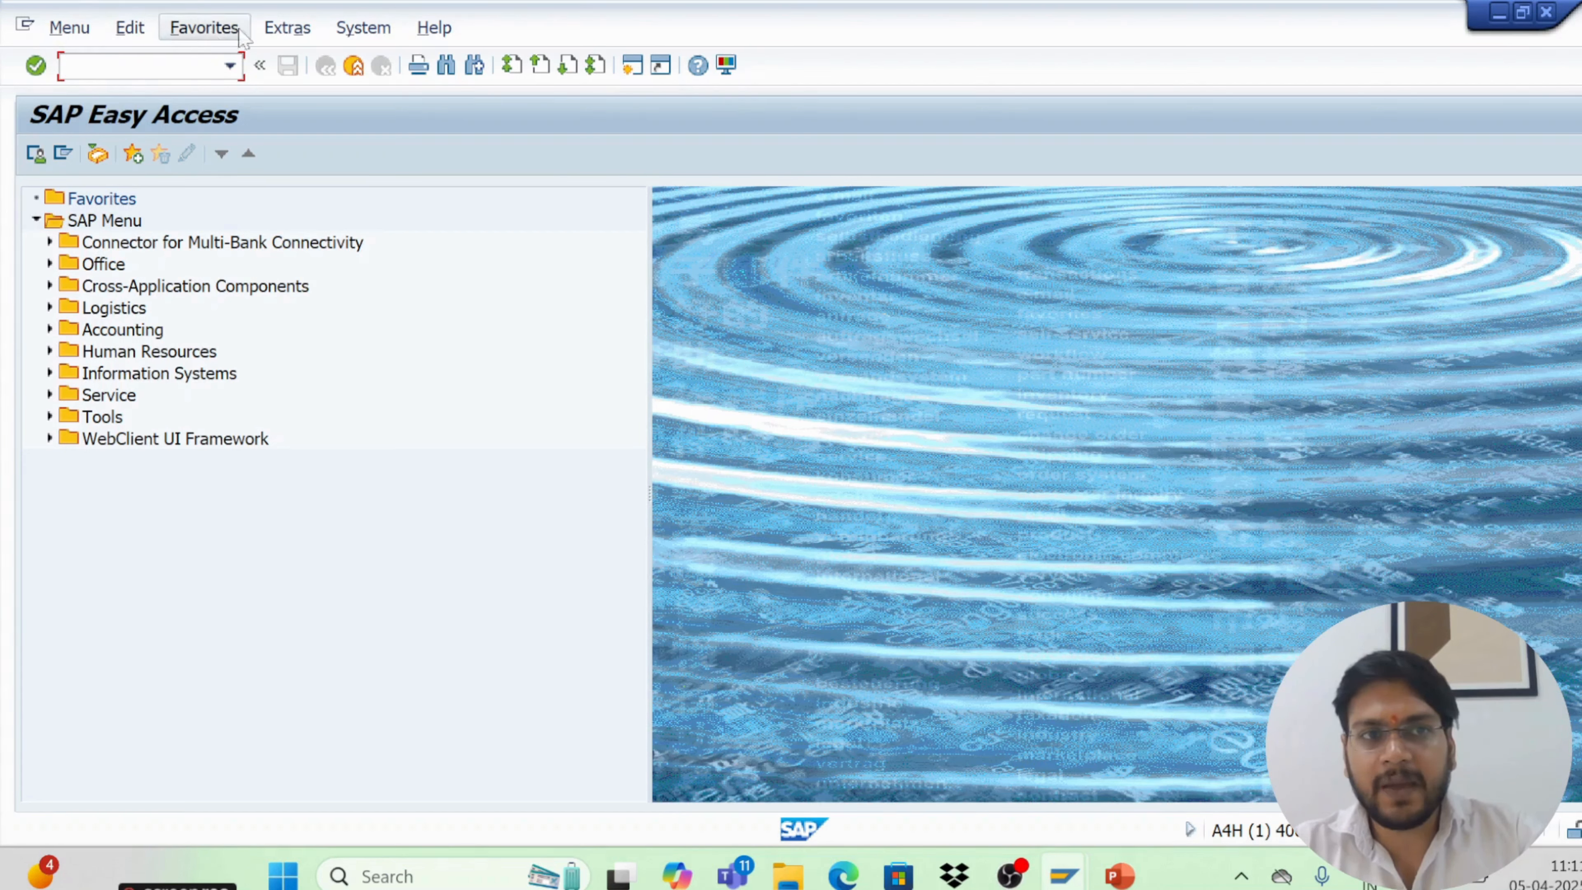
left_click(348, 32)
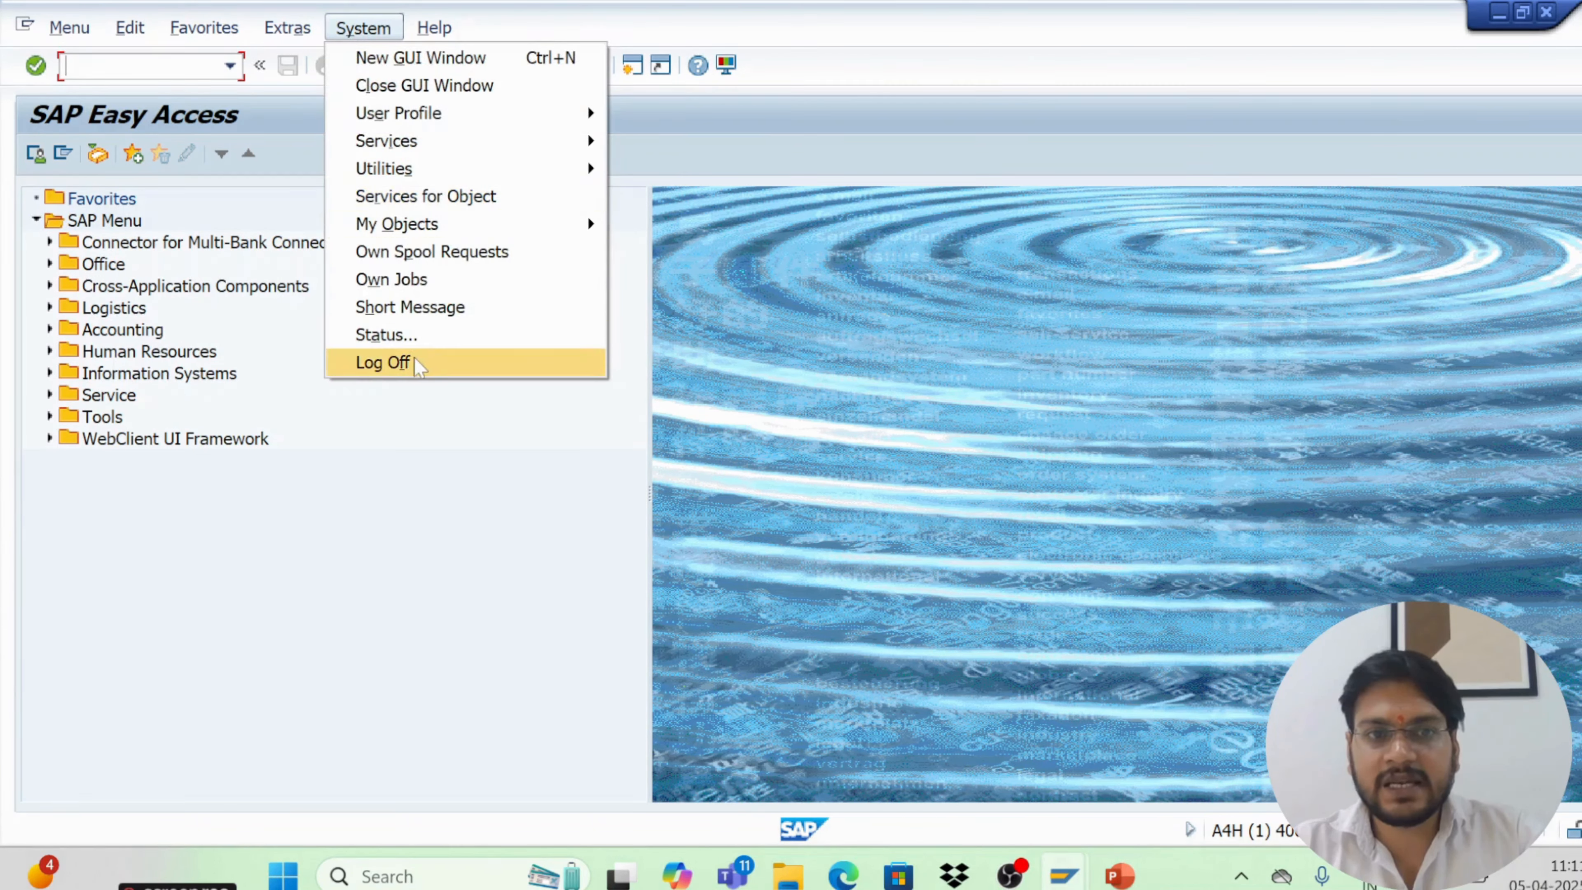
left_click(383, 363)
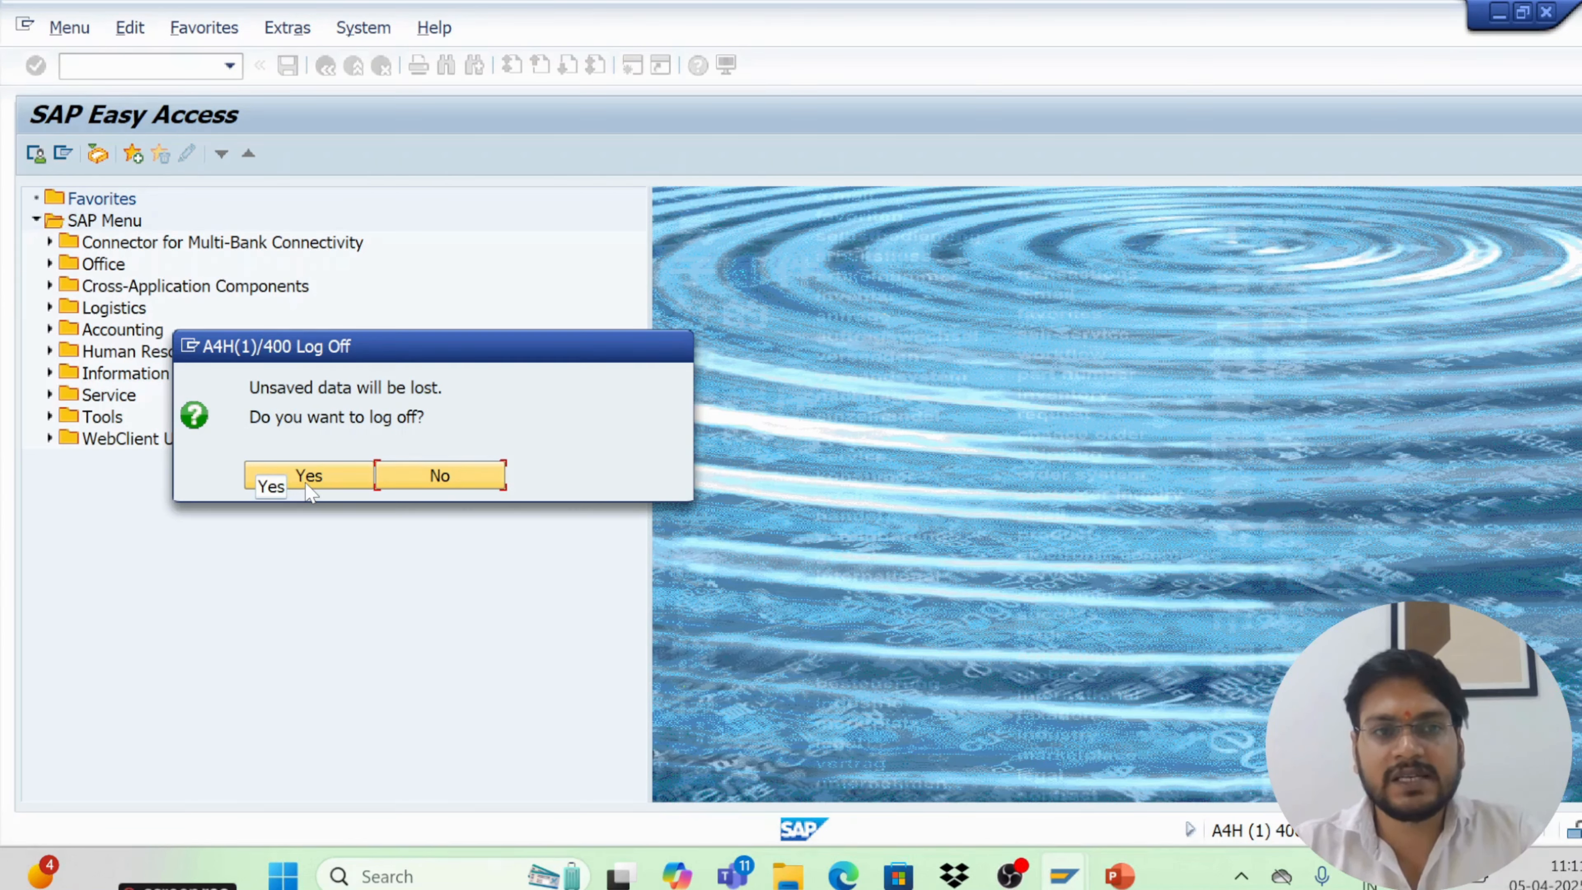
left_click(464, 479)
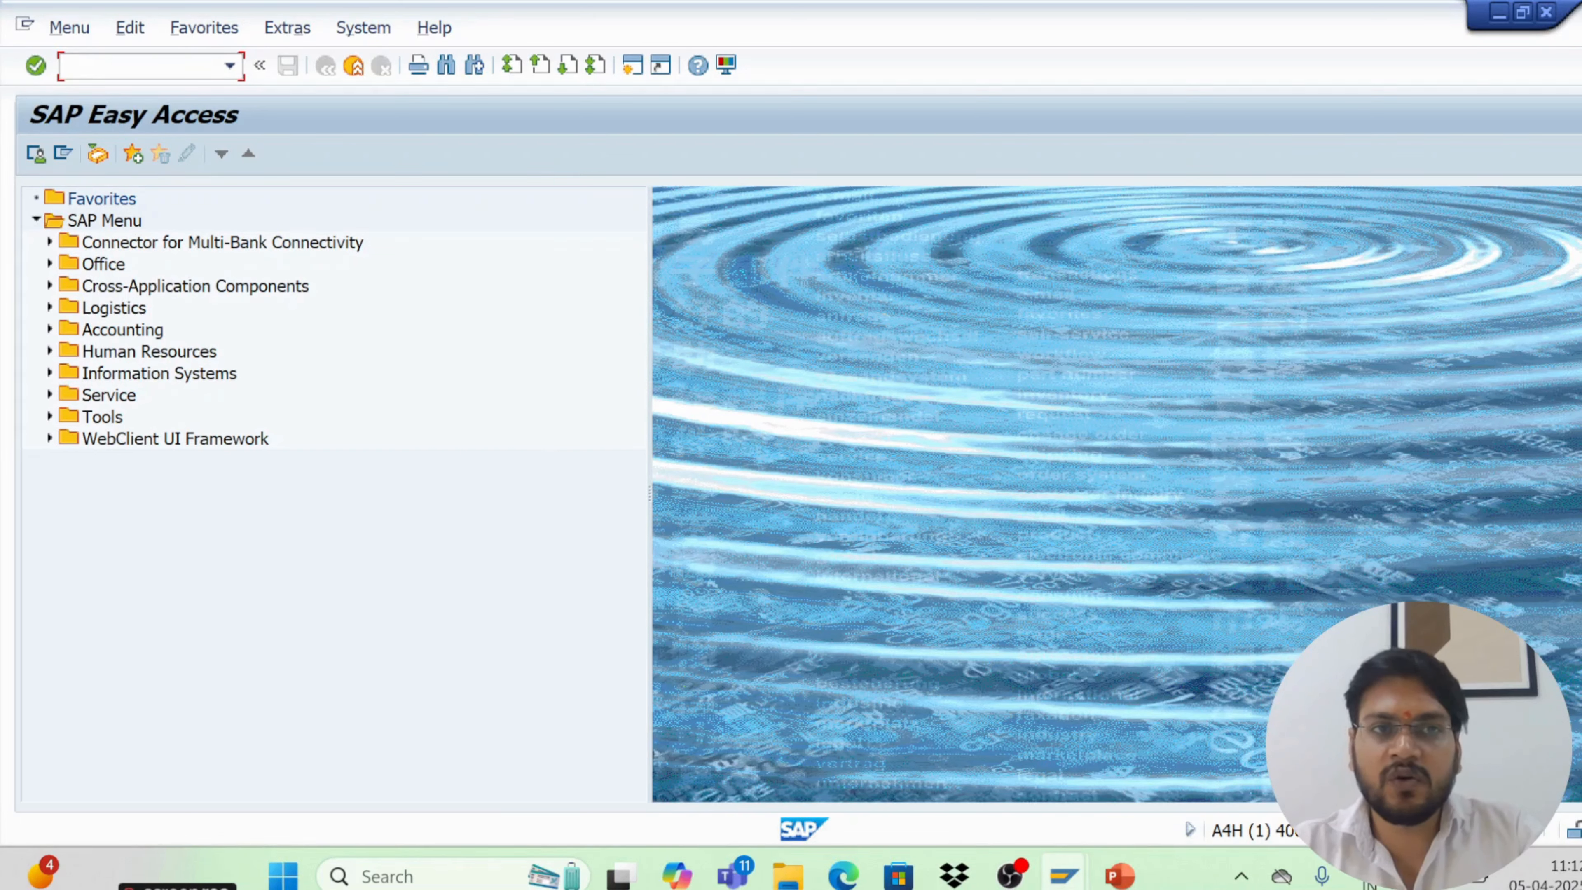
Log off the session with the /nend command and confirm the log off
left_click(362, 28)
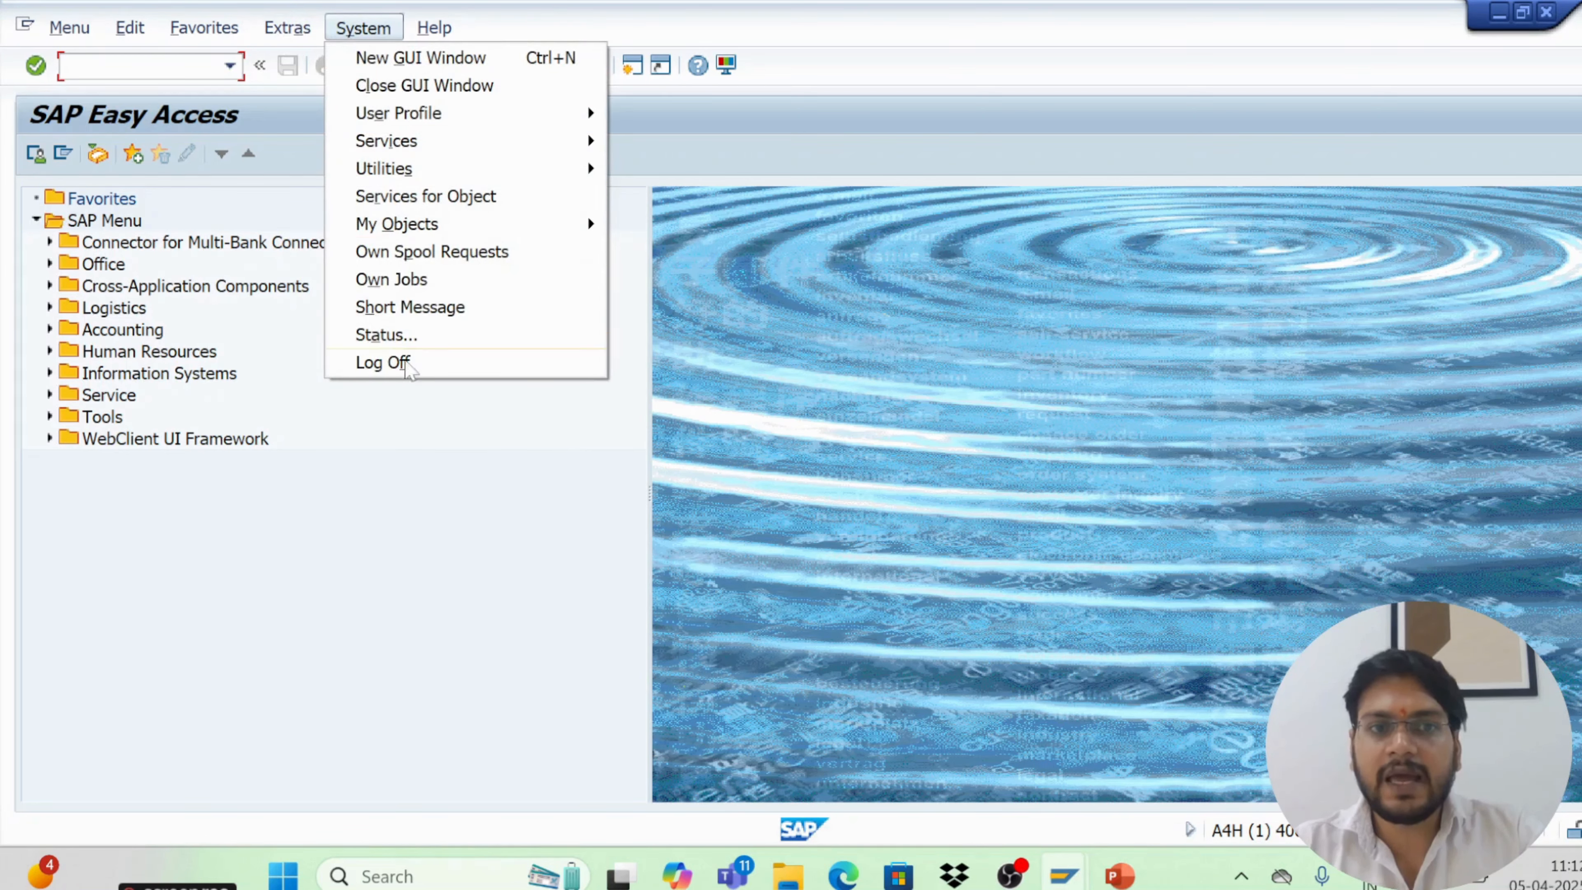
left_click(429, 508)
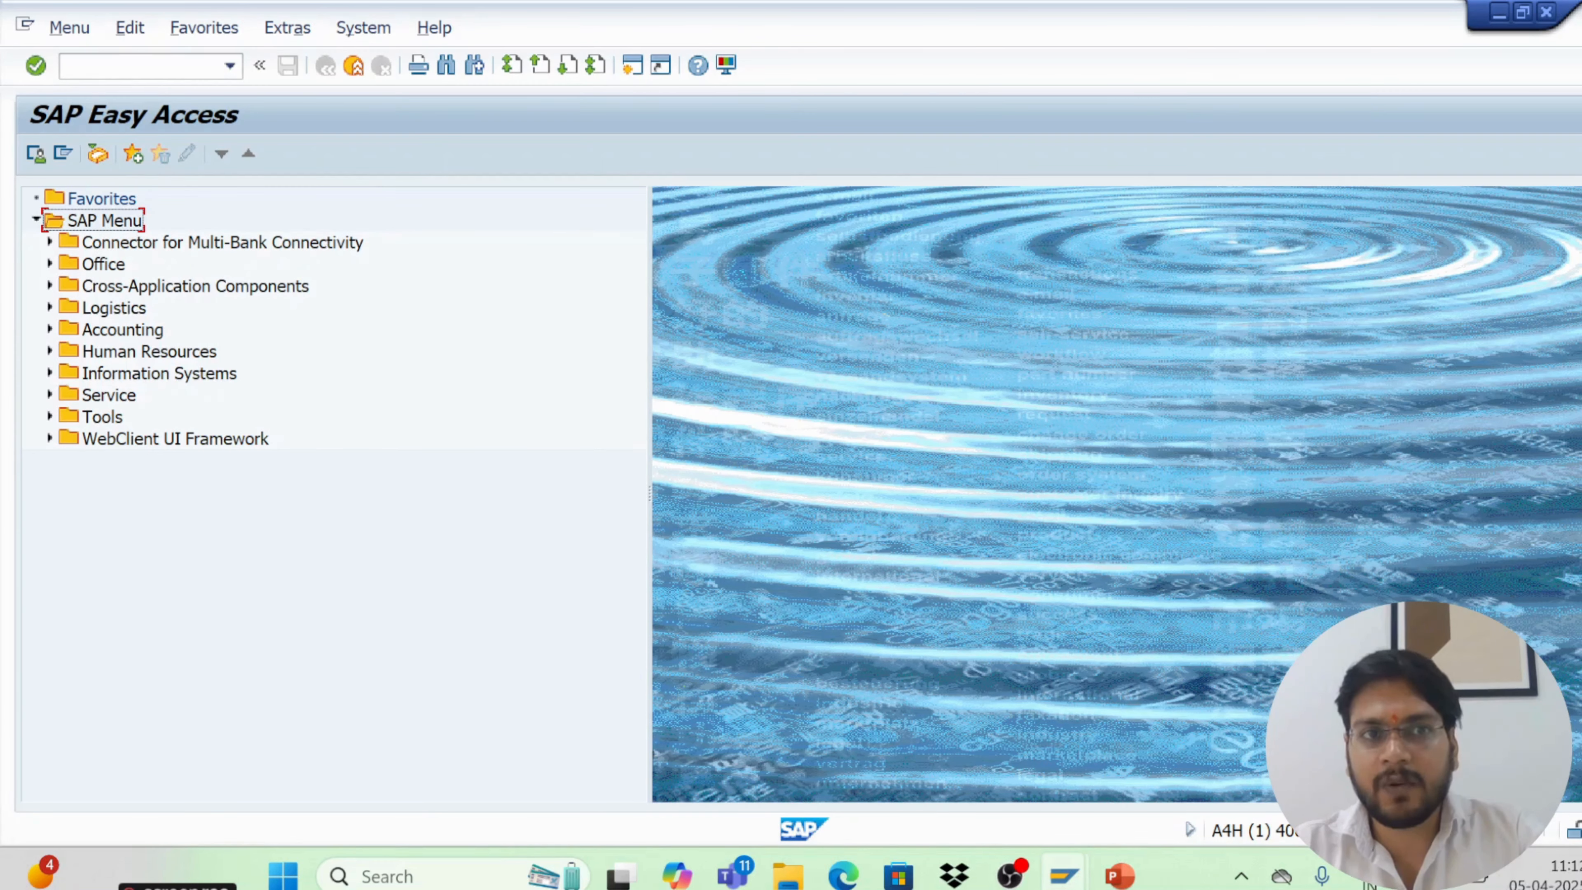
left_click(126, 65)
type("/ne")
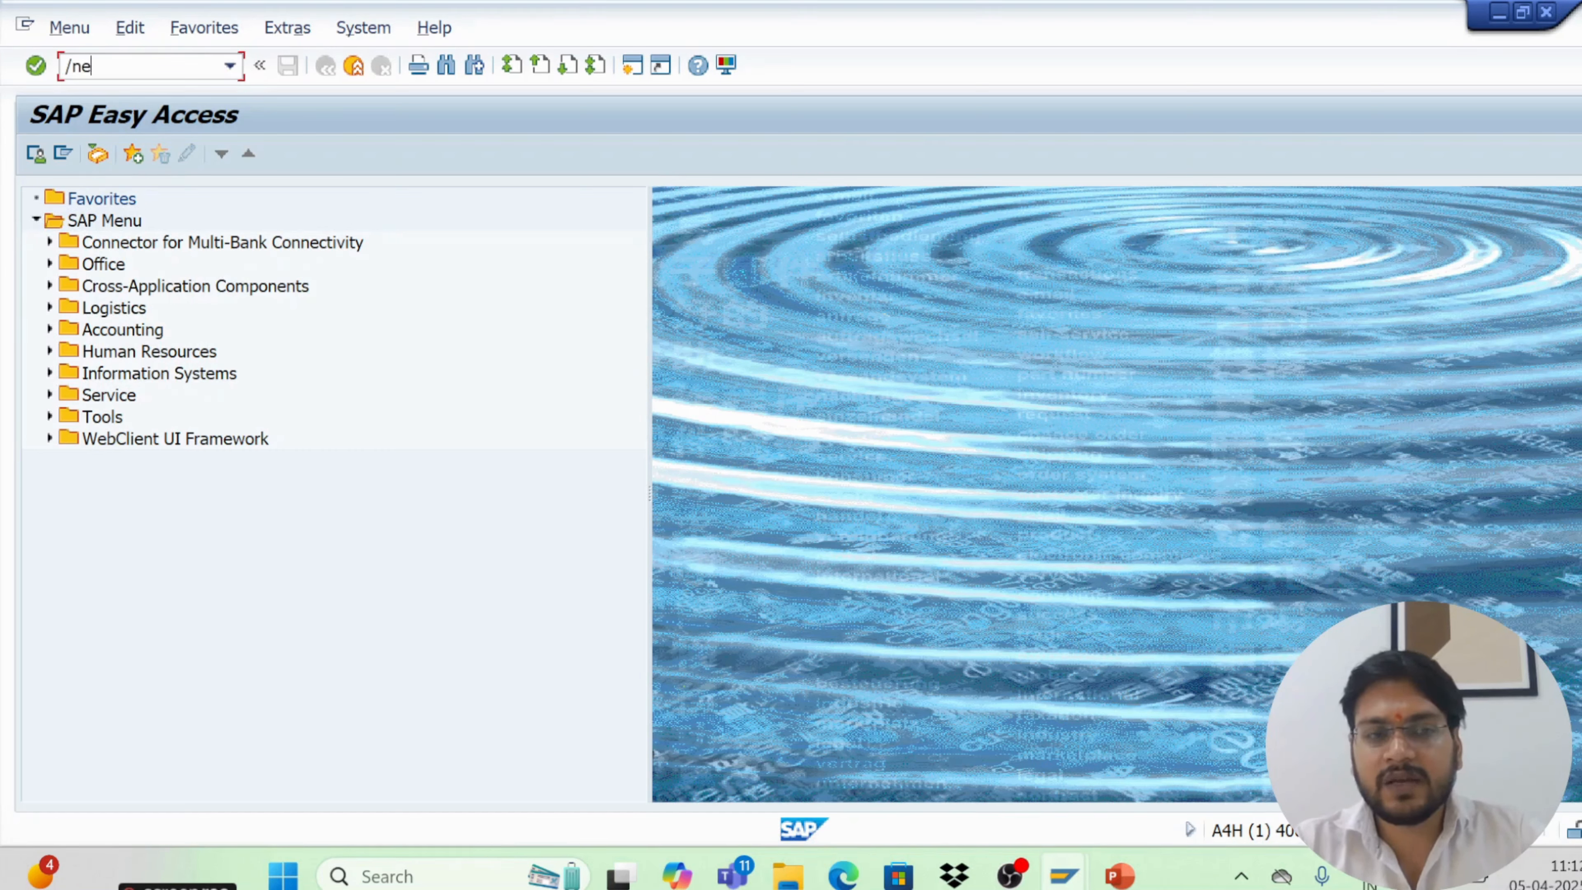
type("n")
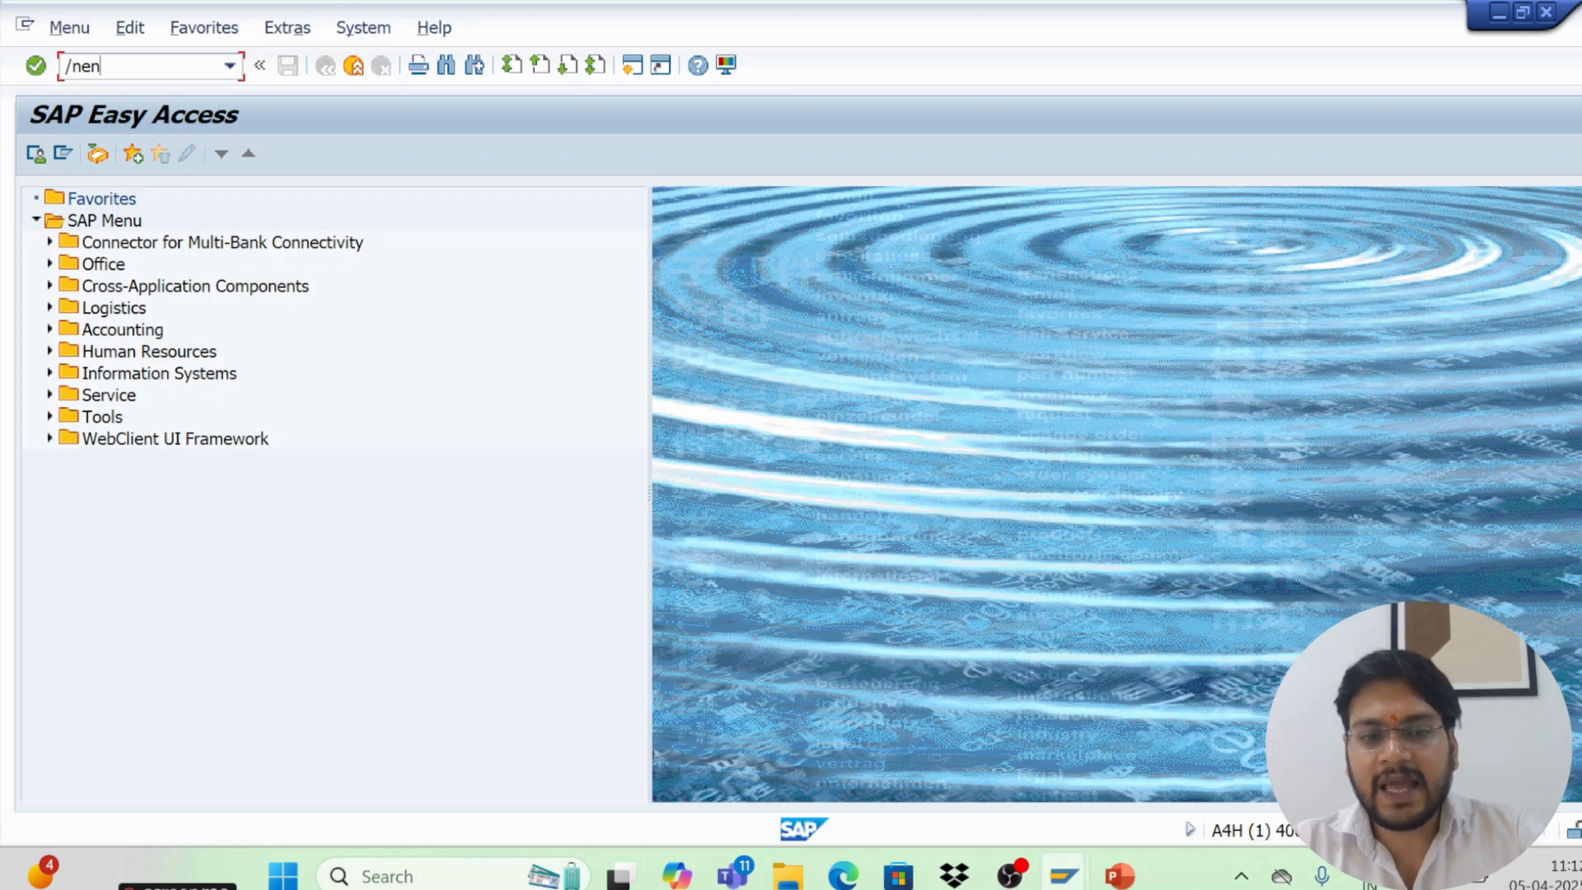
type("d")
key("Return")
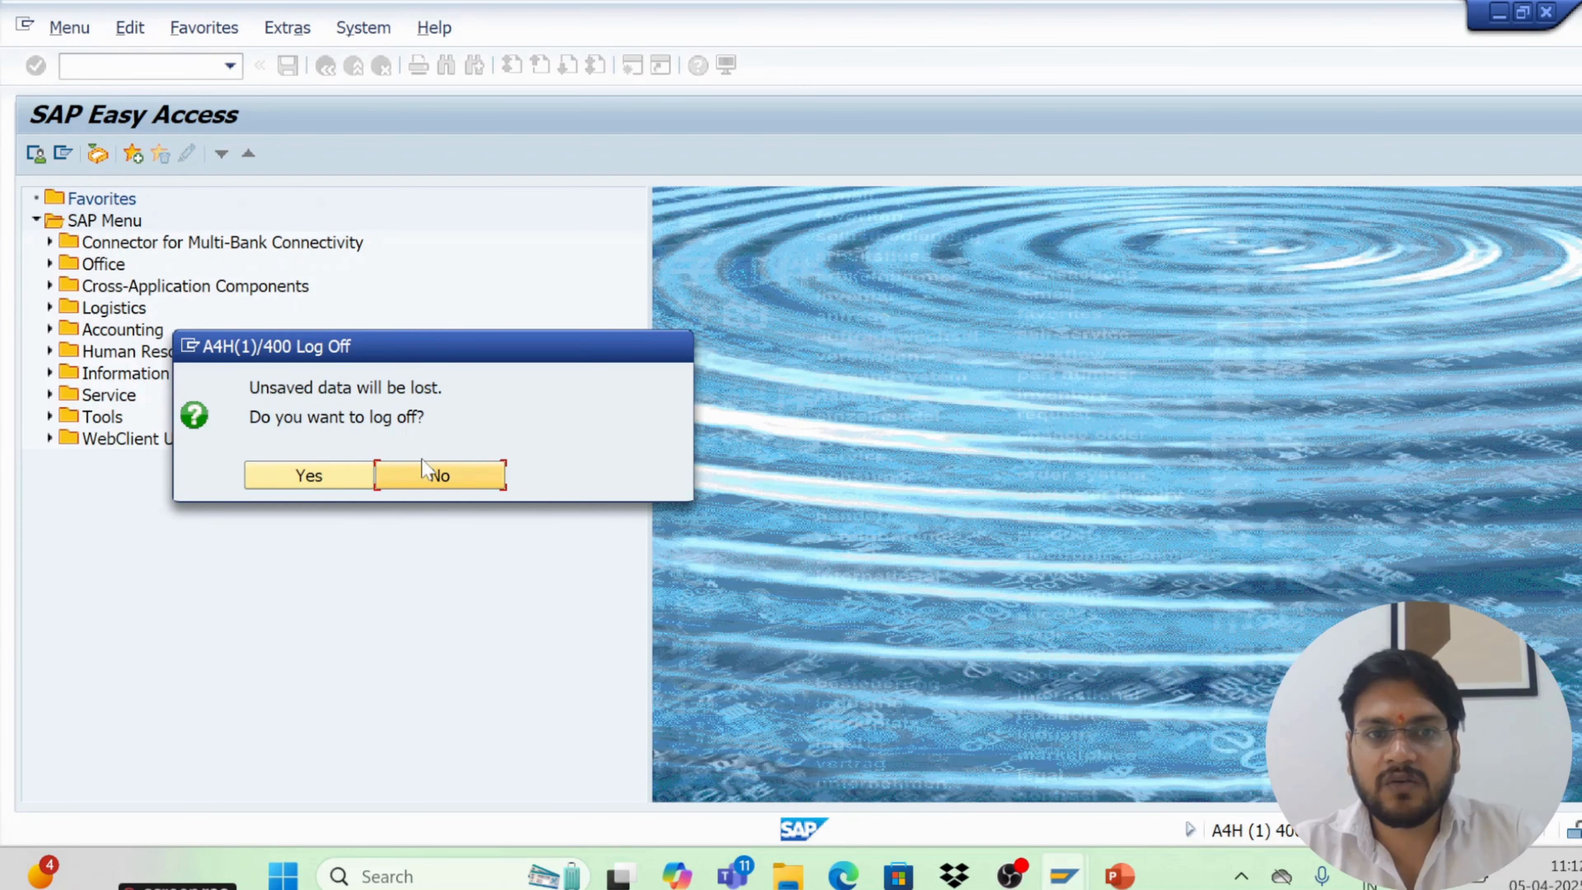
left_click(331, 485)
Log back on as admin with the account password
key("BackSpace")
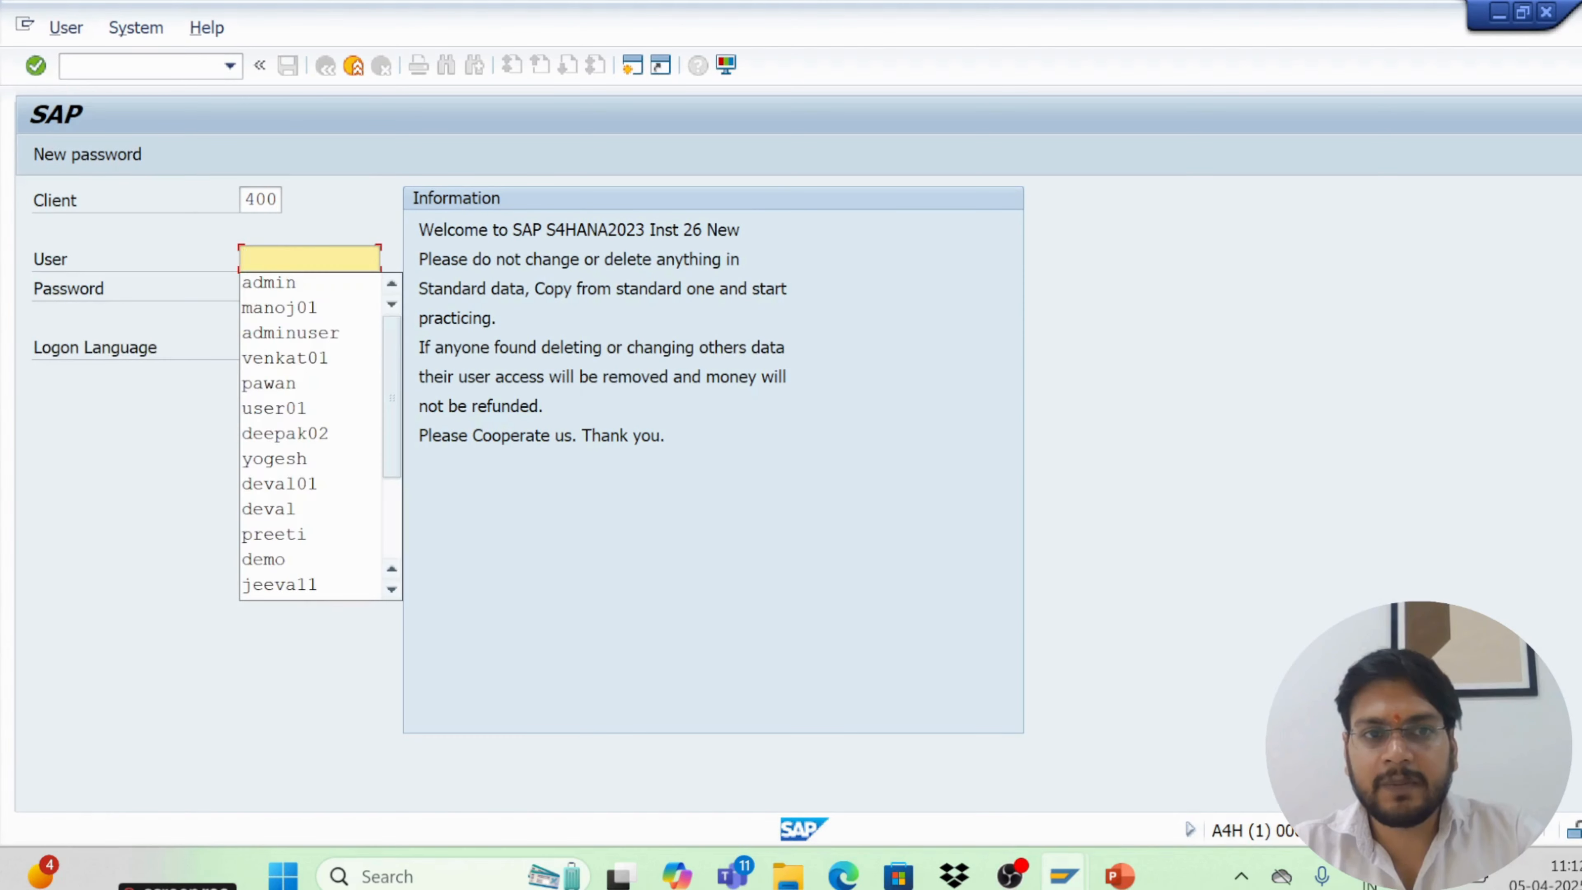
left_click(269, 282)
left_click(267, 288)
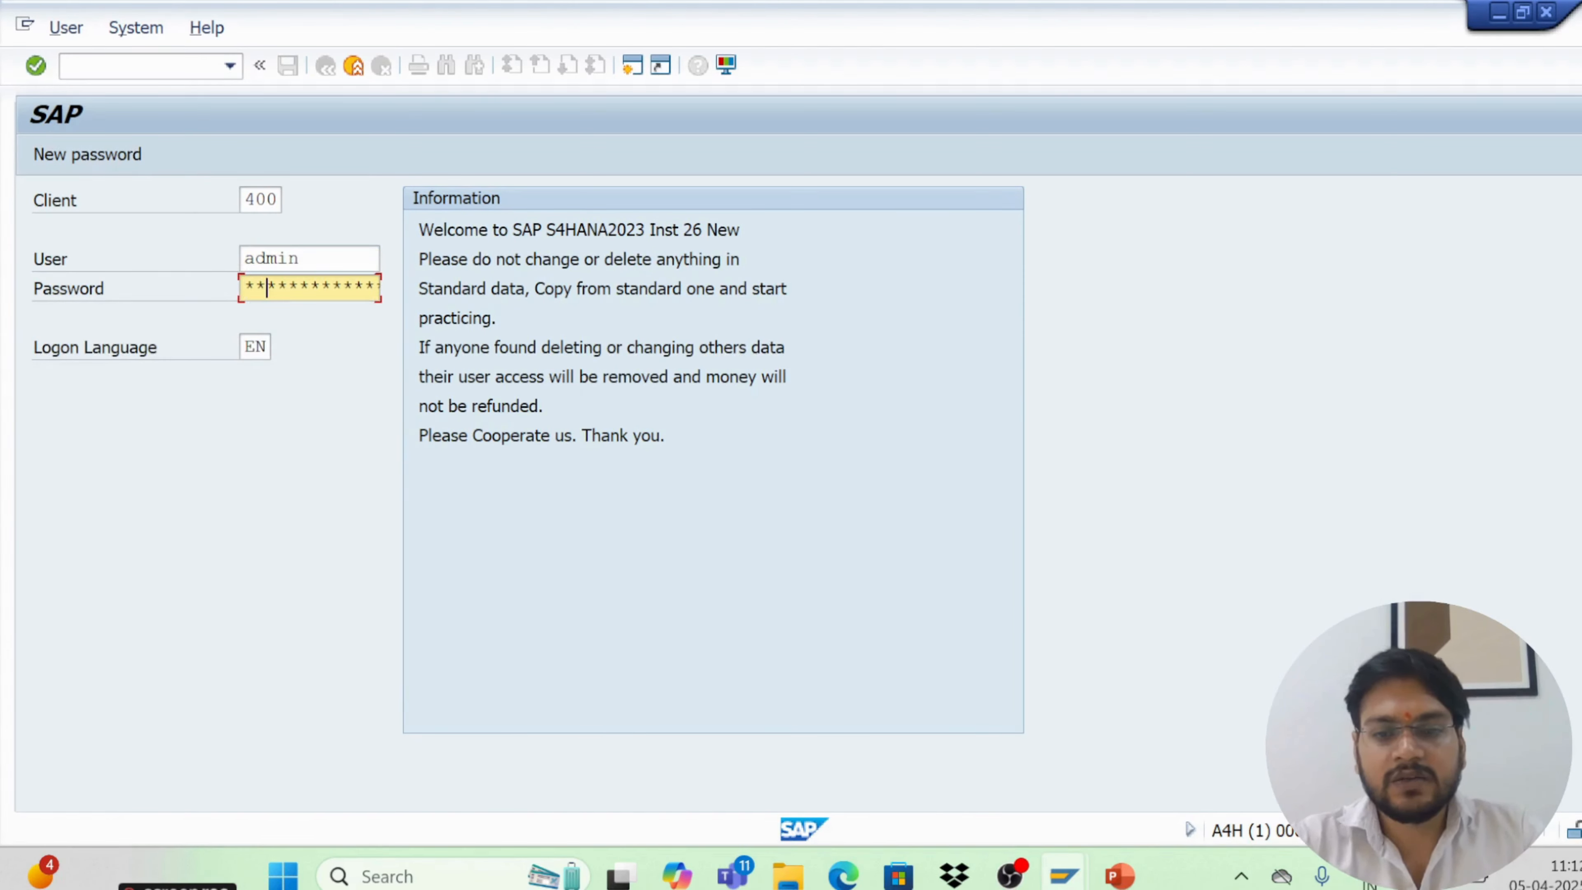
type("****")
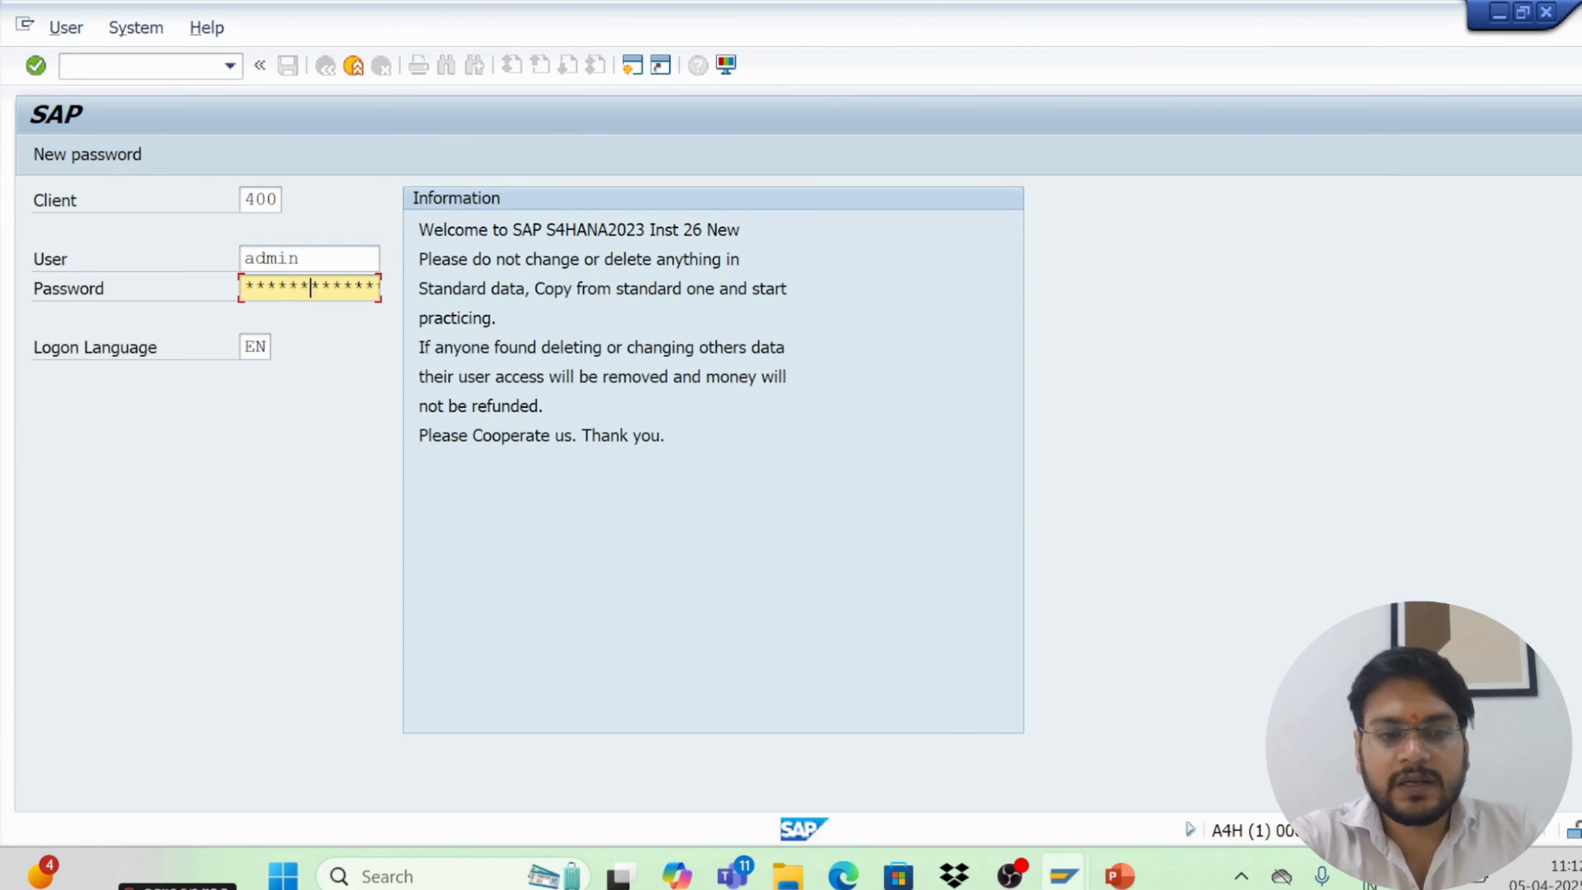
type("*")
key("Return")
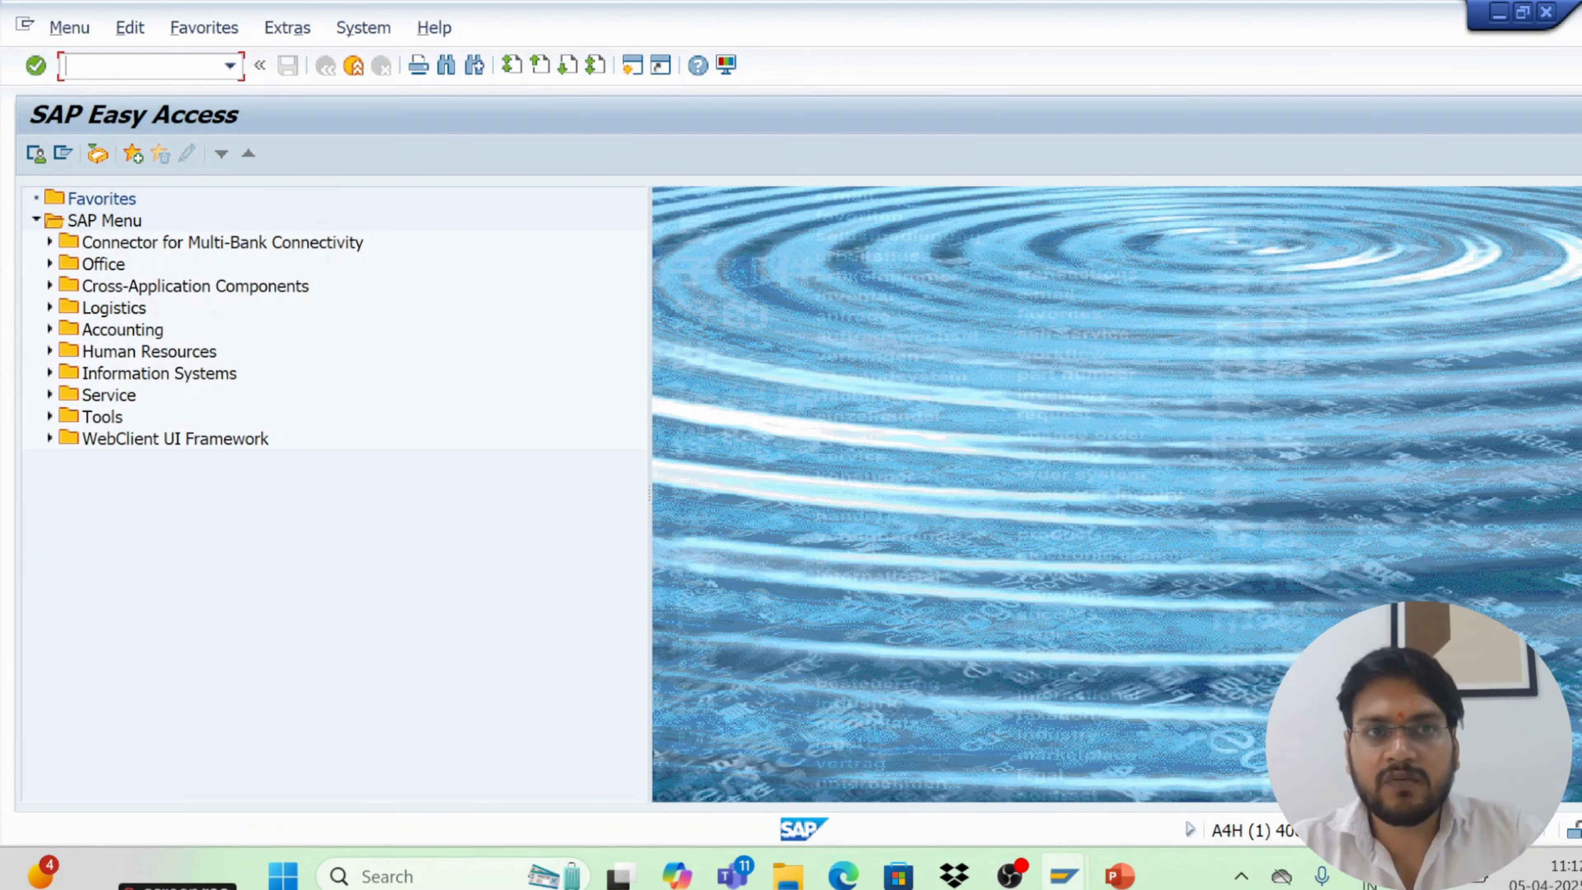
End the SAP session with the /nex command to return to SAP Logon
left_click(357, 67)
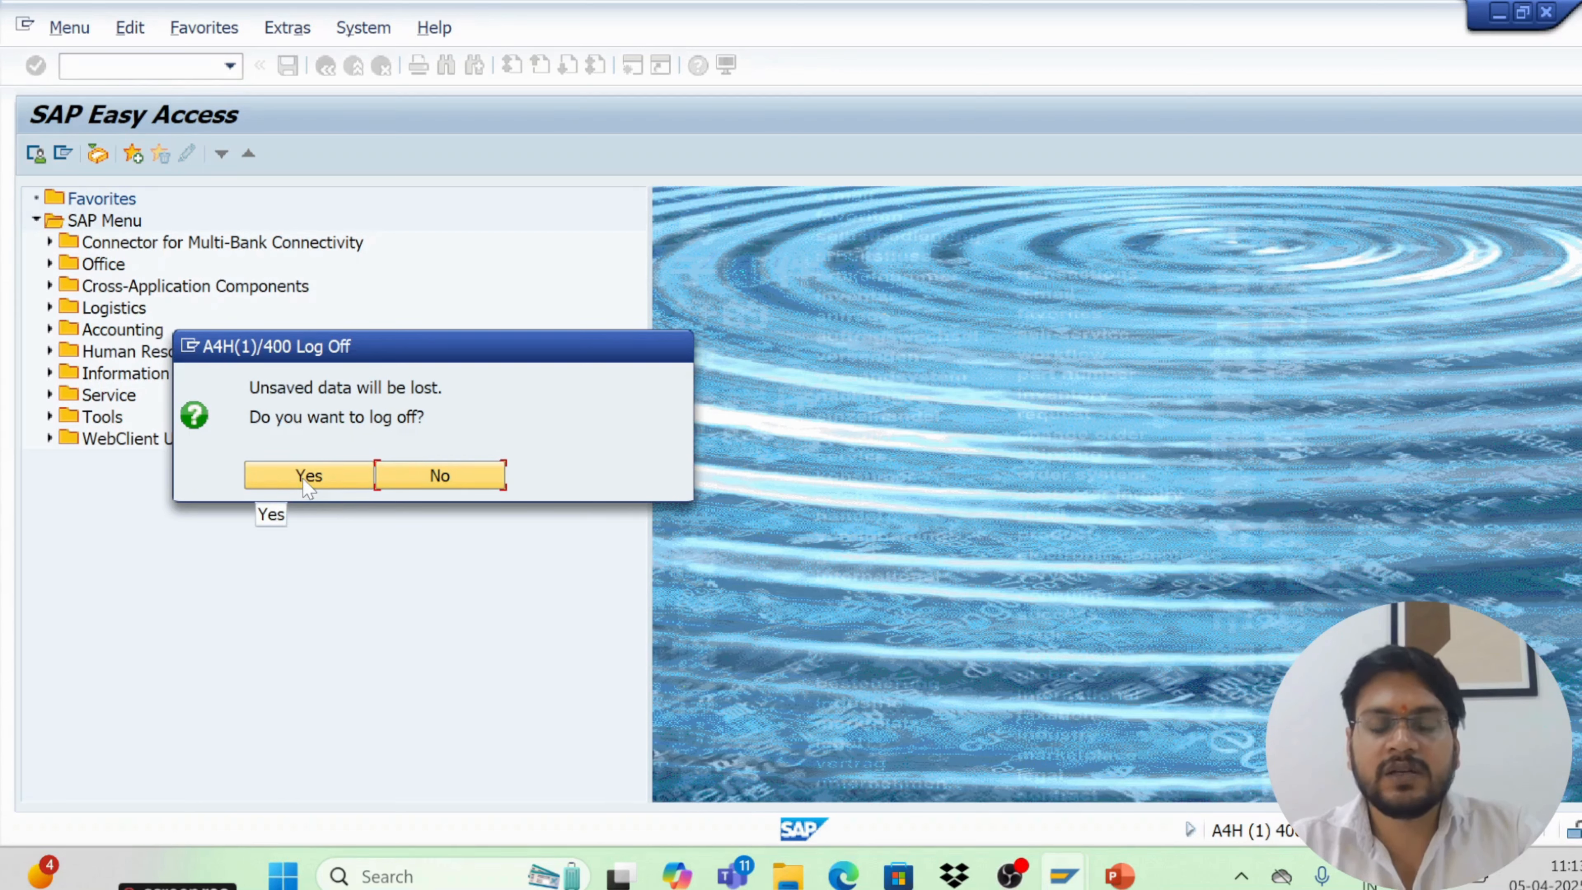
left_click(459, 483)
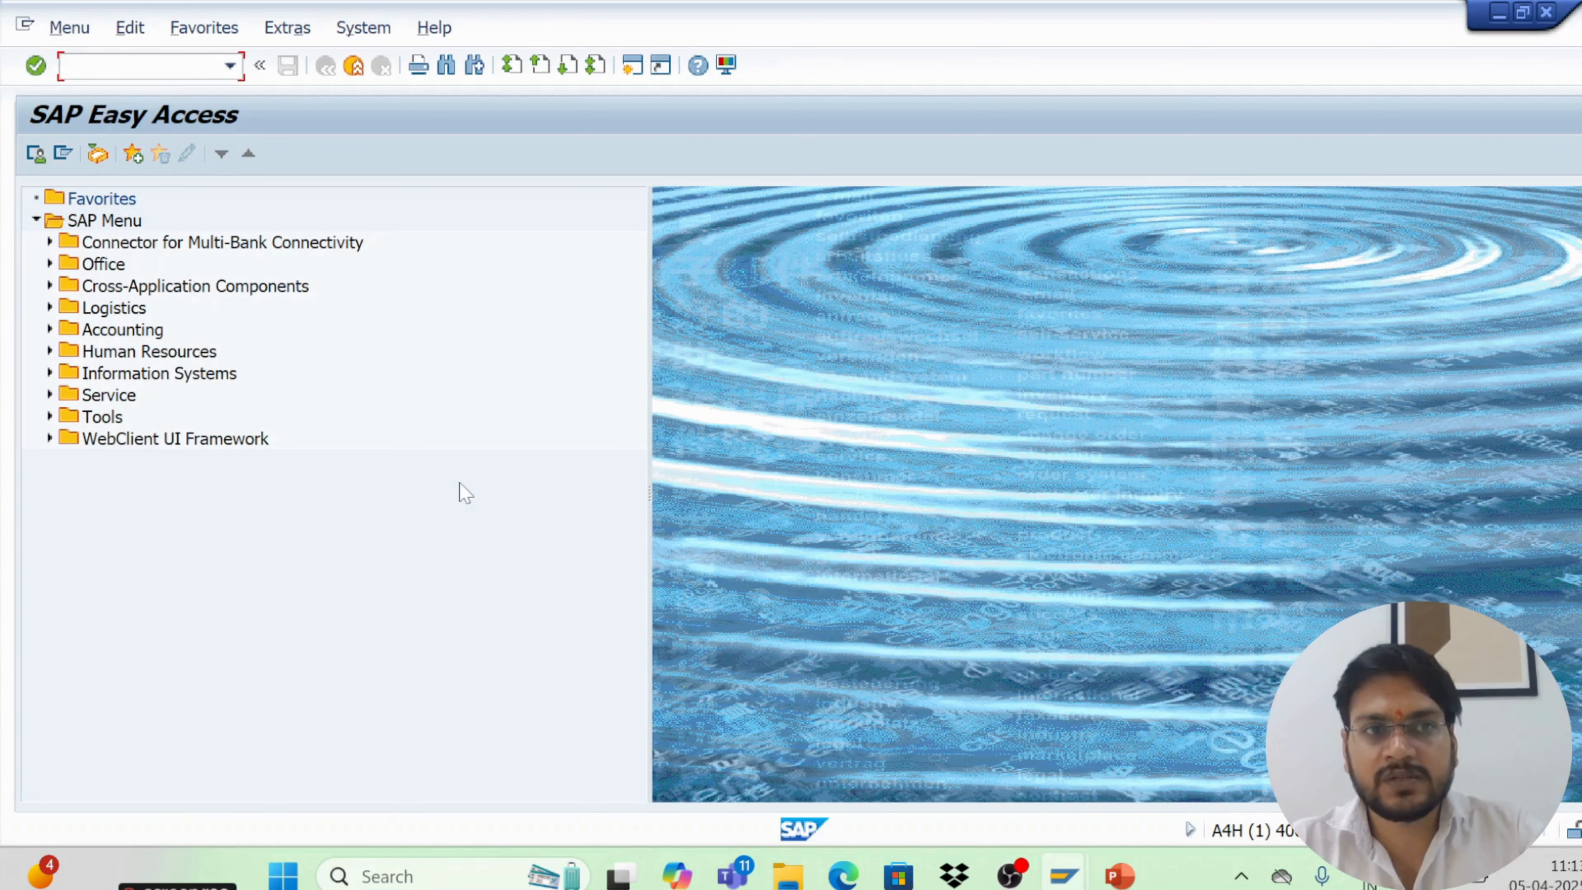
type("/nex")
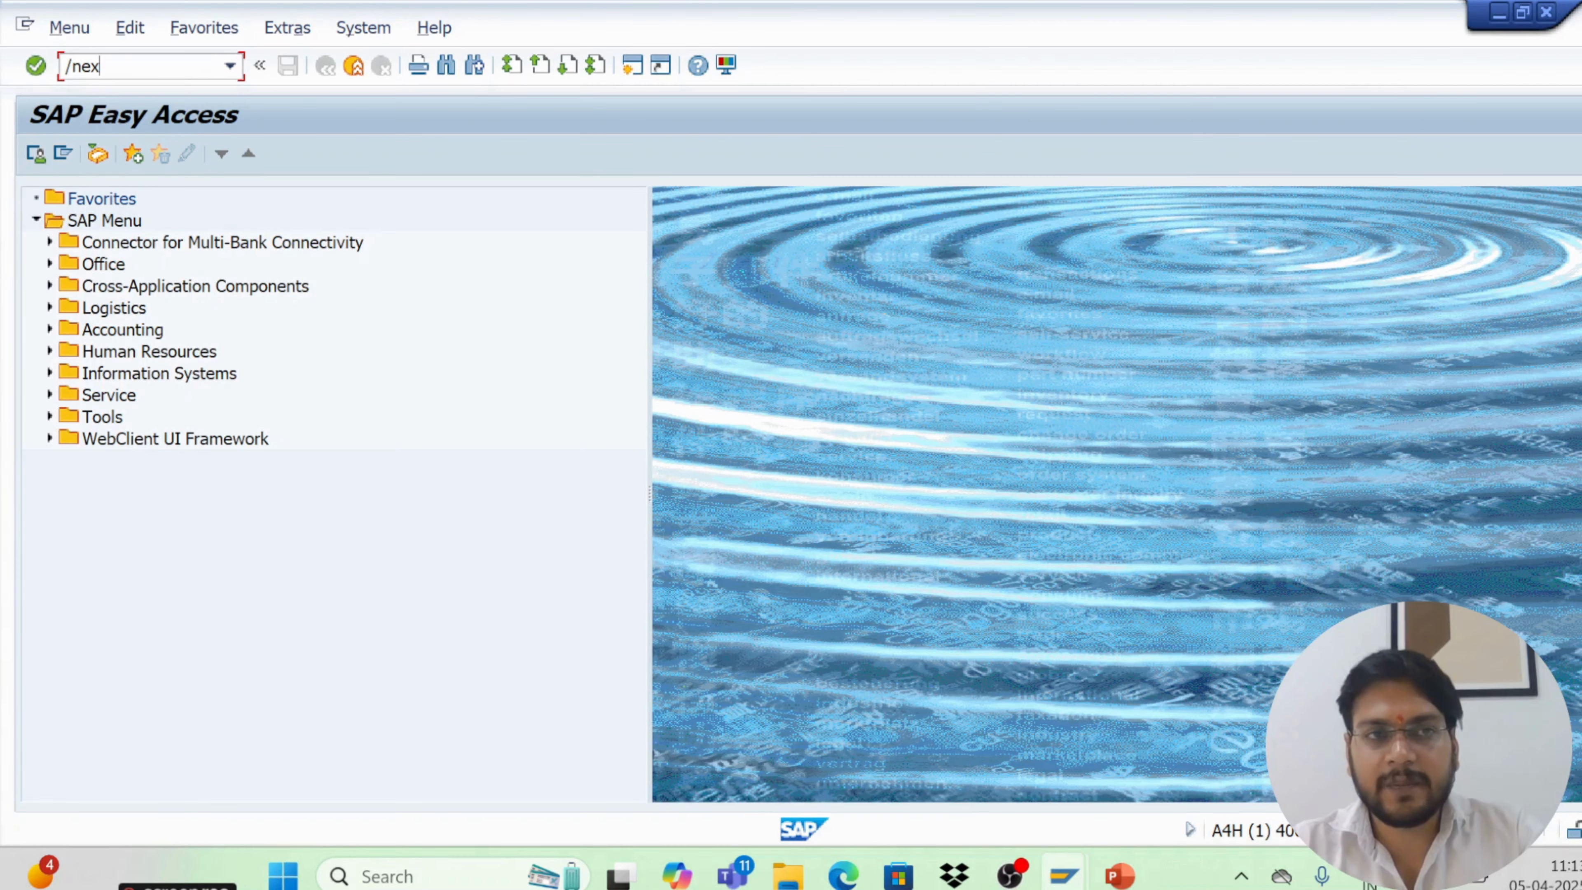
key("Return")
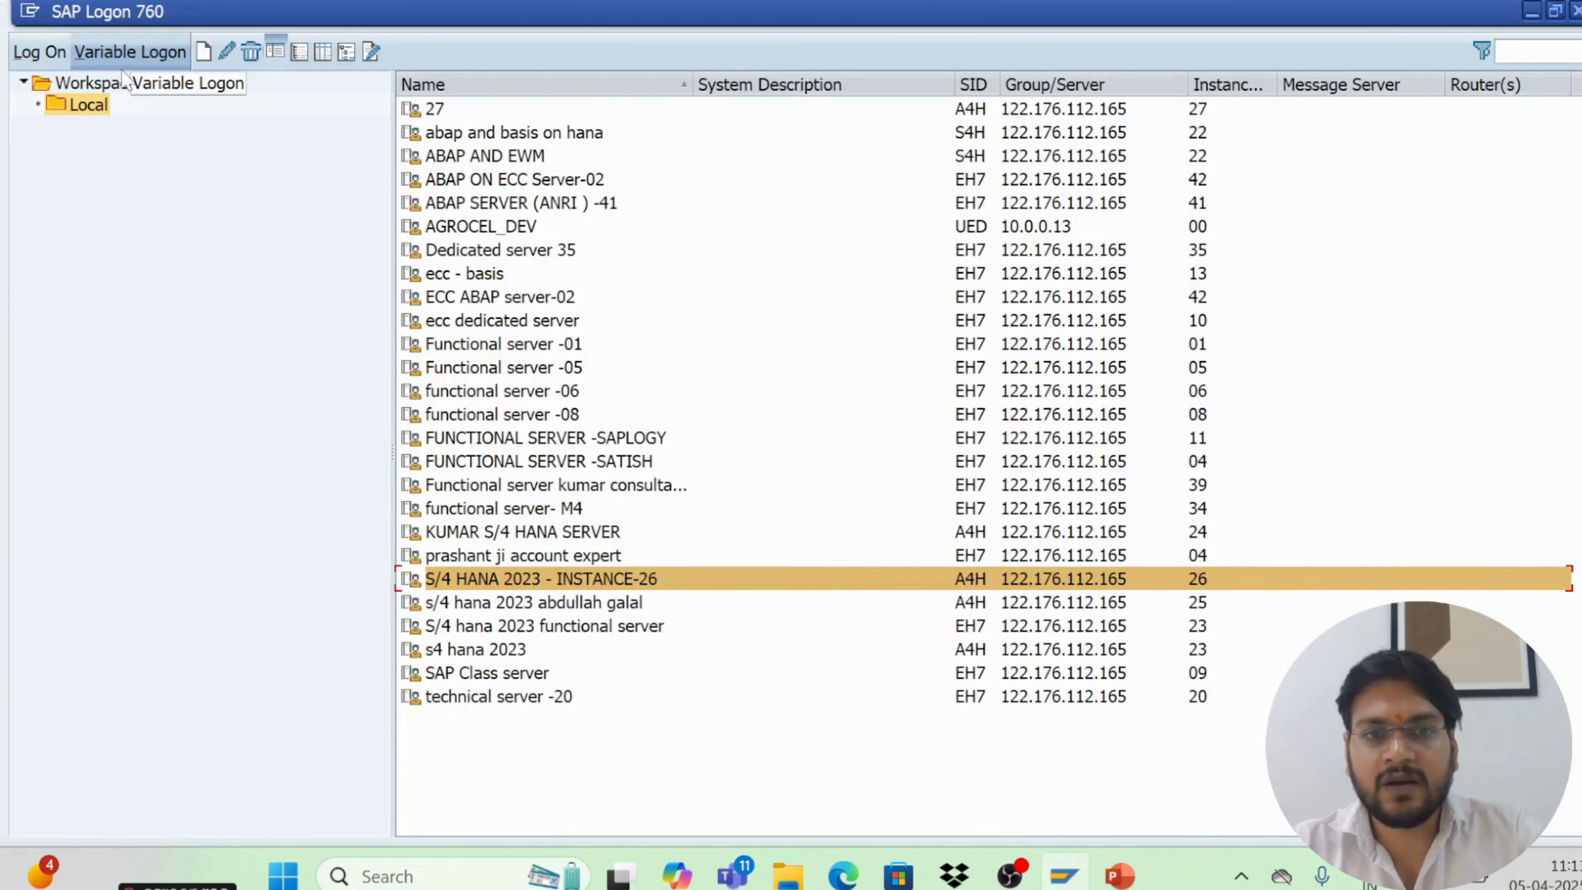
Reconnect to the S/4 HANA 2023 - INSTANCE-26 system and log on as admin with the account password
double_click(631, 580)
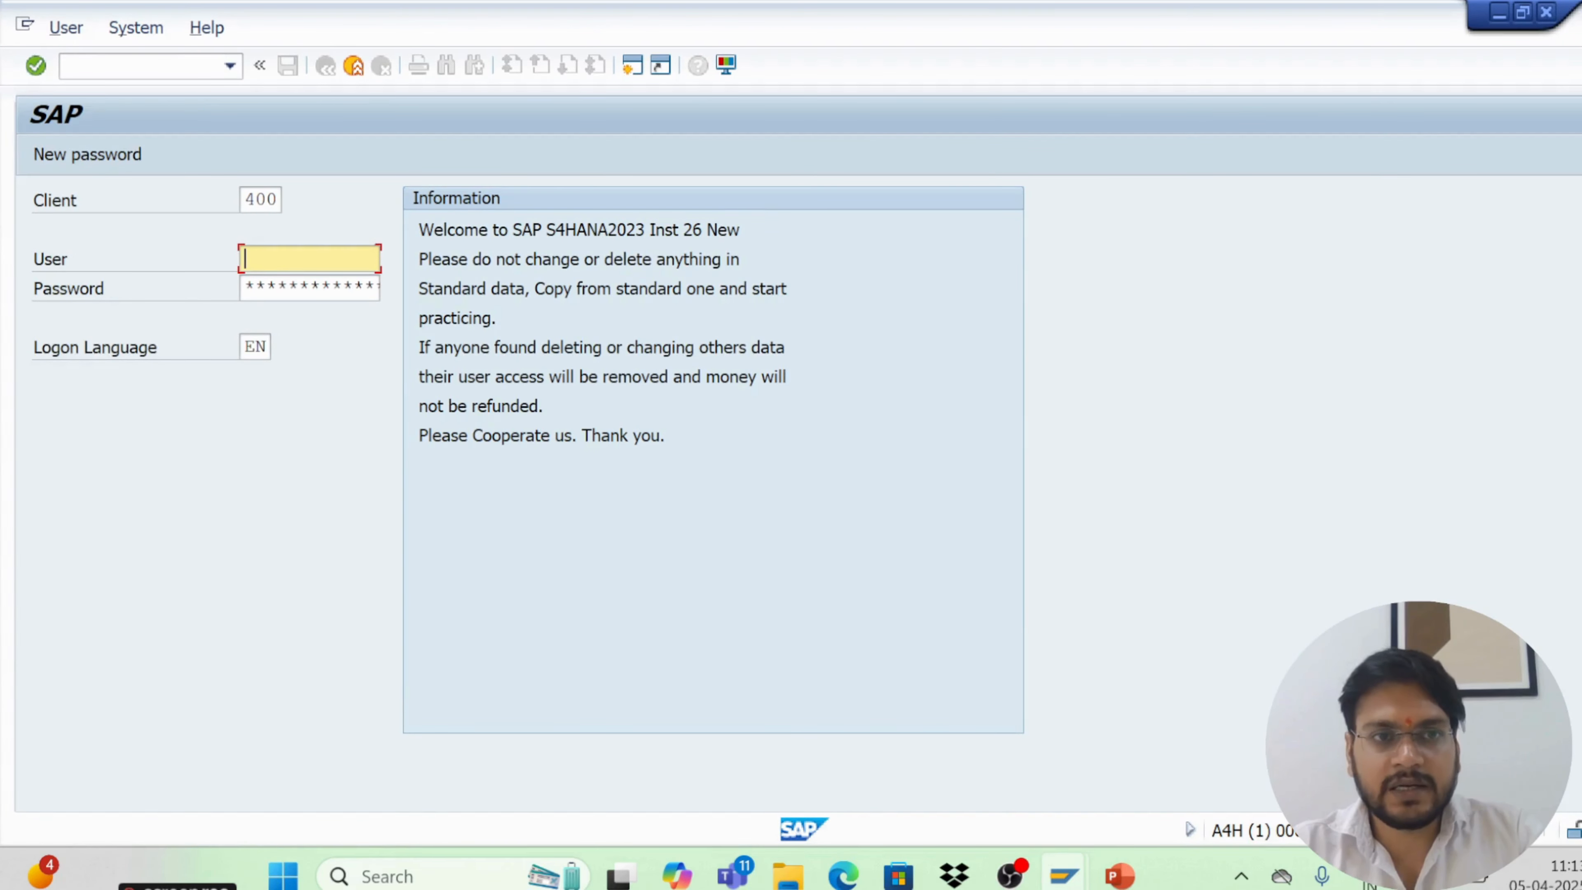
type("a")
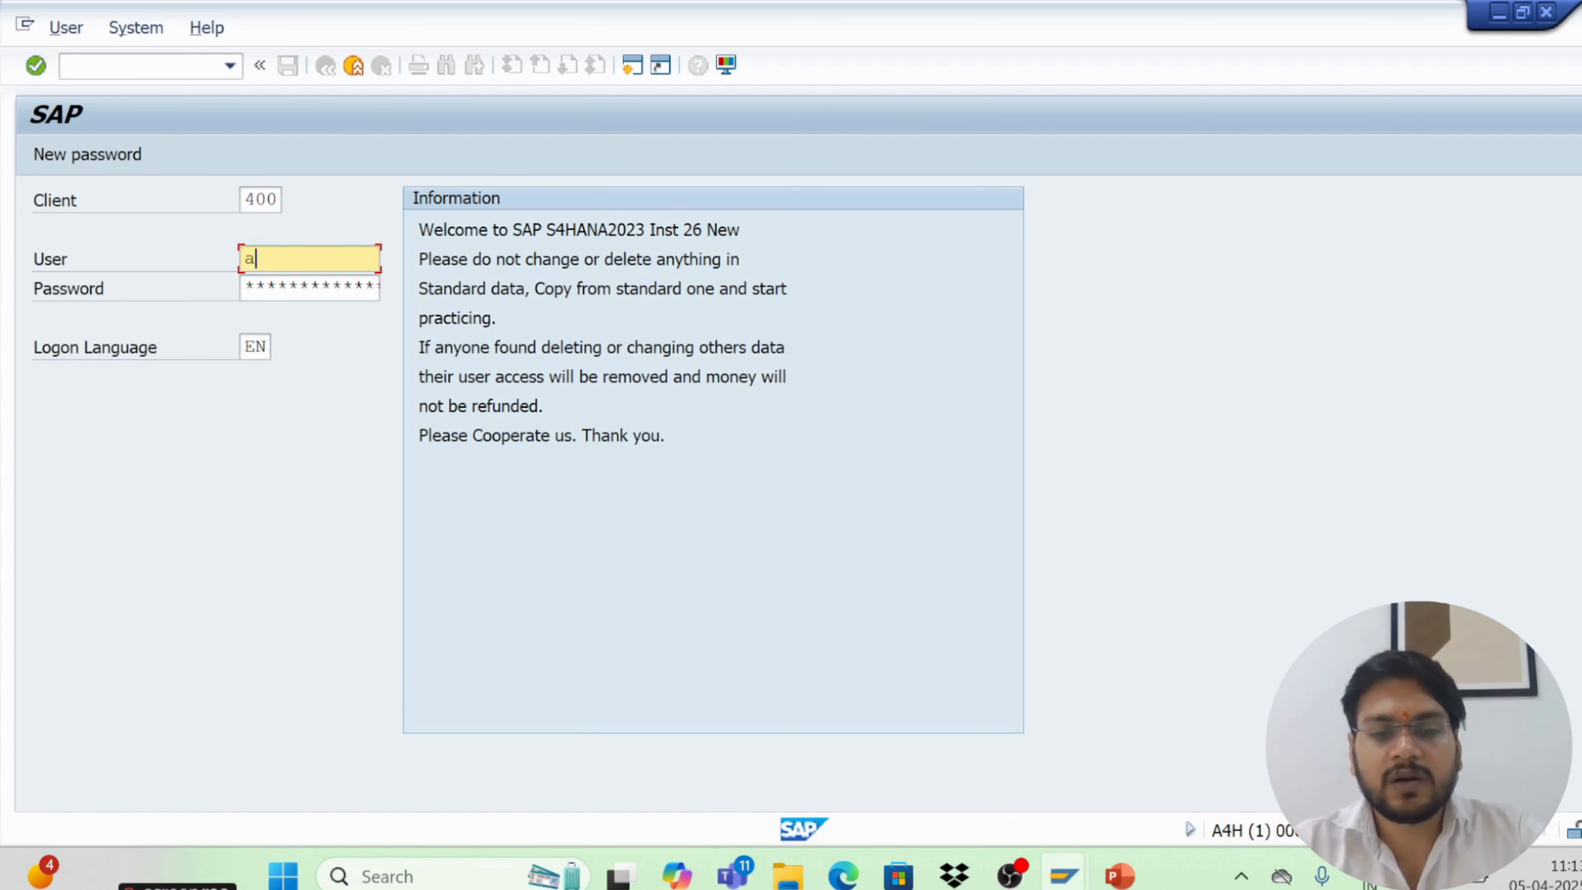
type("d")
left_click(284, 288)
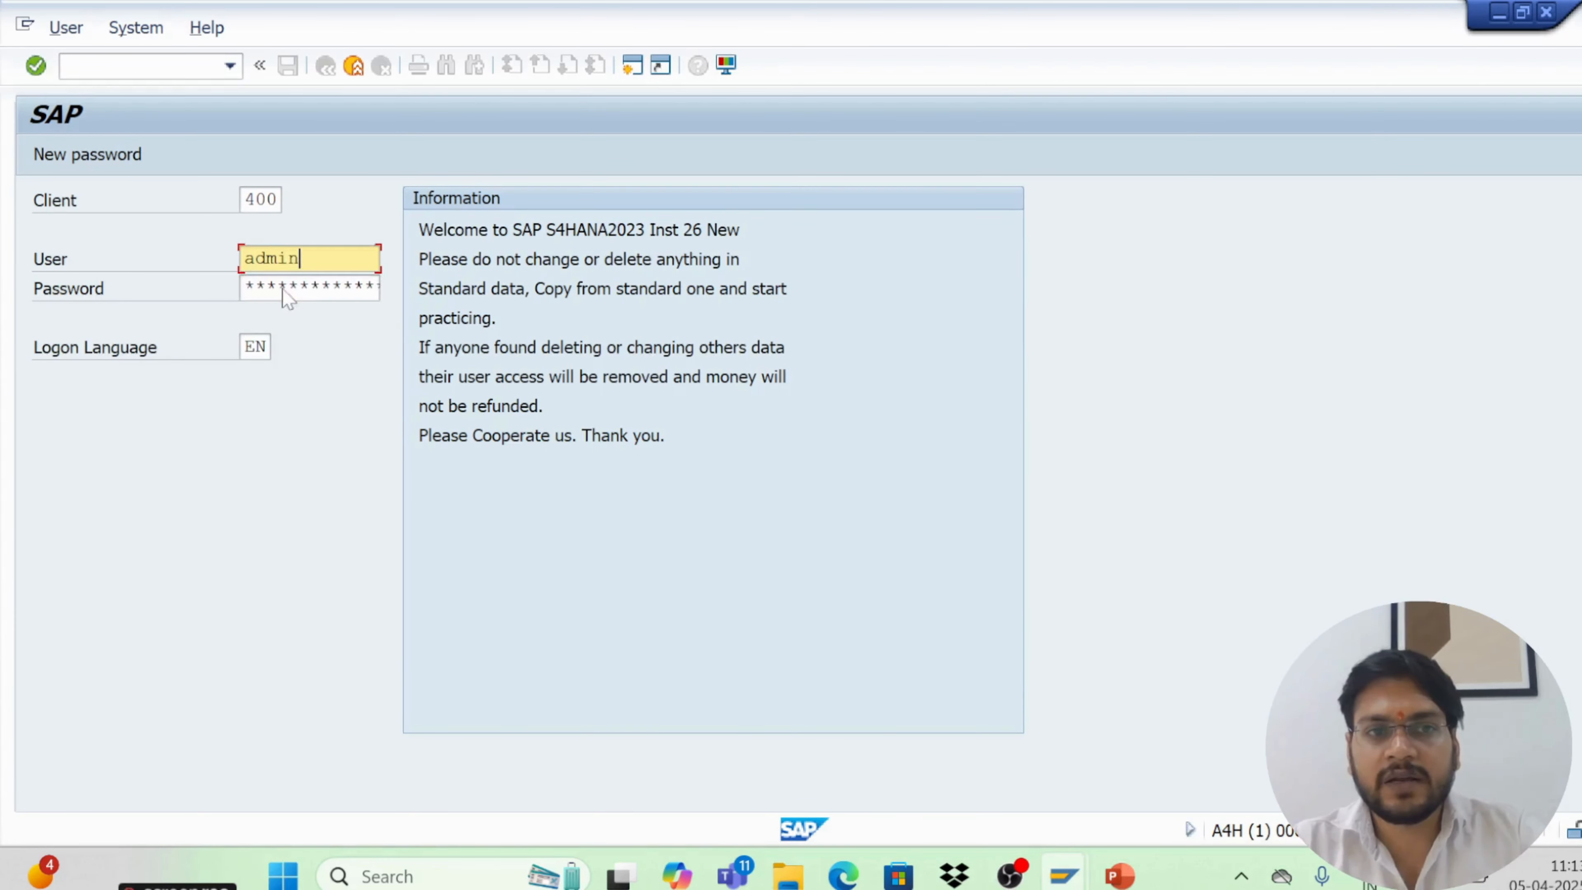
left_click(283, 288)
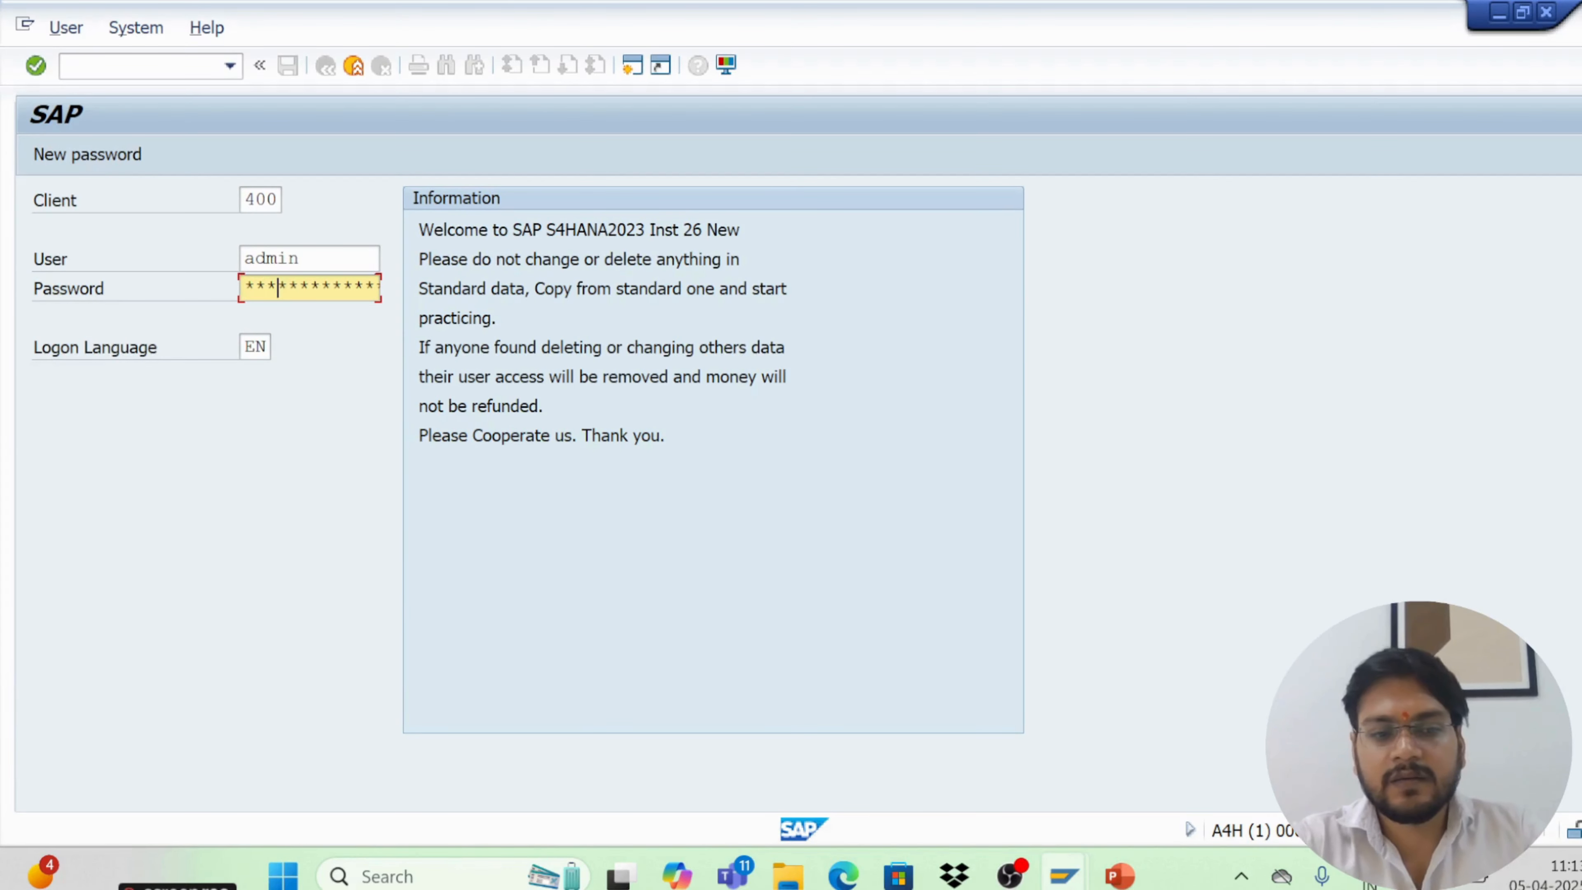
type("**")
key("Return")
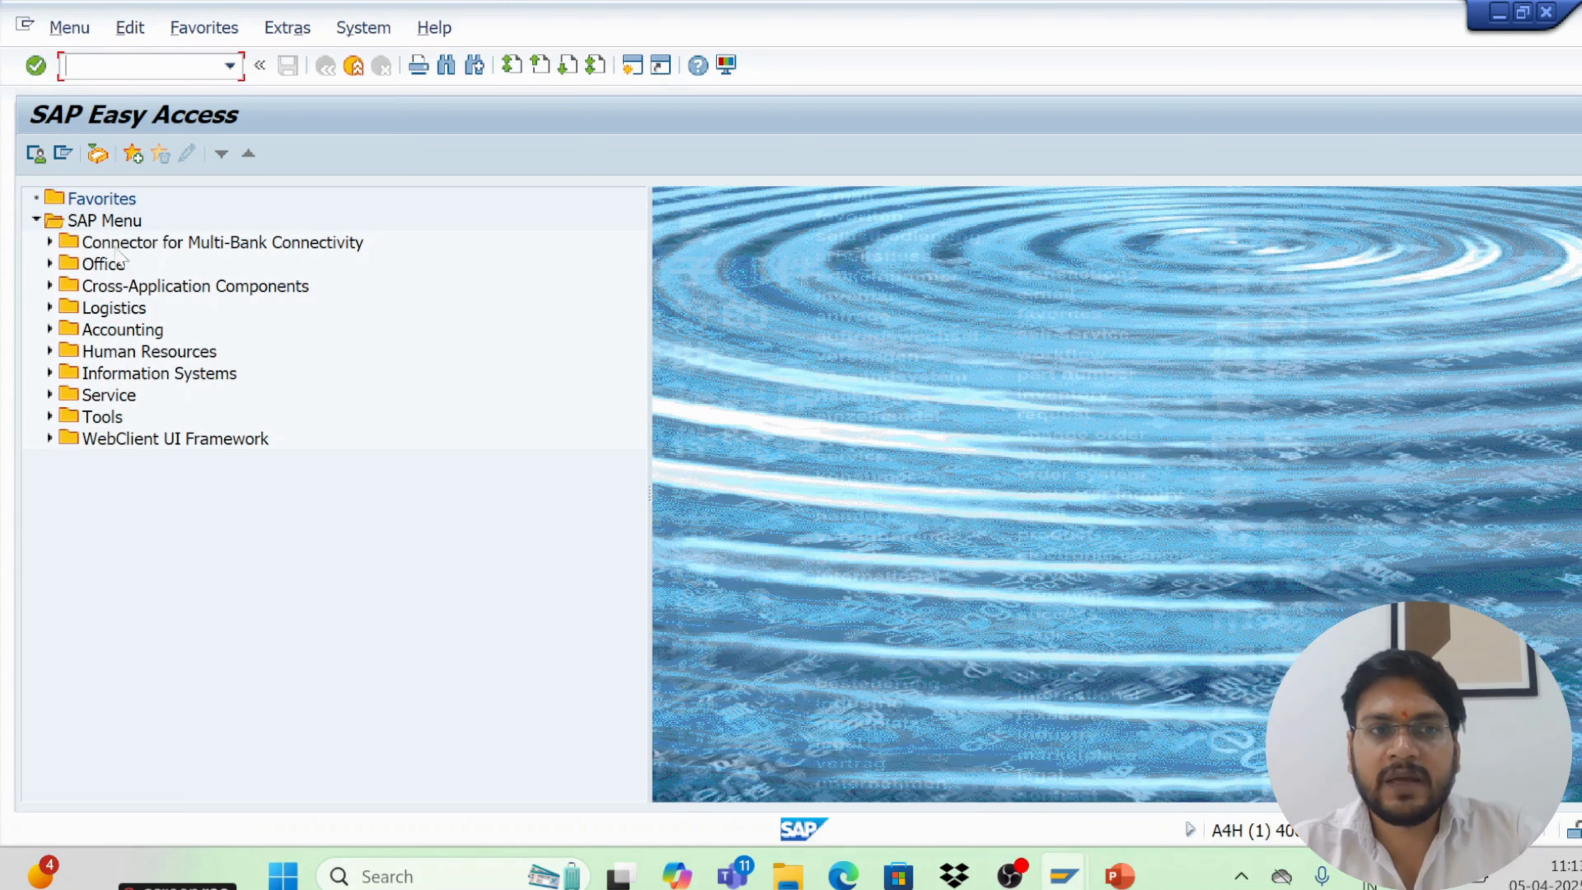
Expand Logistics > Materials Management > Purchasing > Purchase Order > Create, open Vendor/Supplying Plant Known, and exit back to SAP Easy Access
left_click(49, 308)
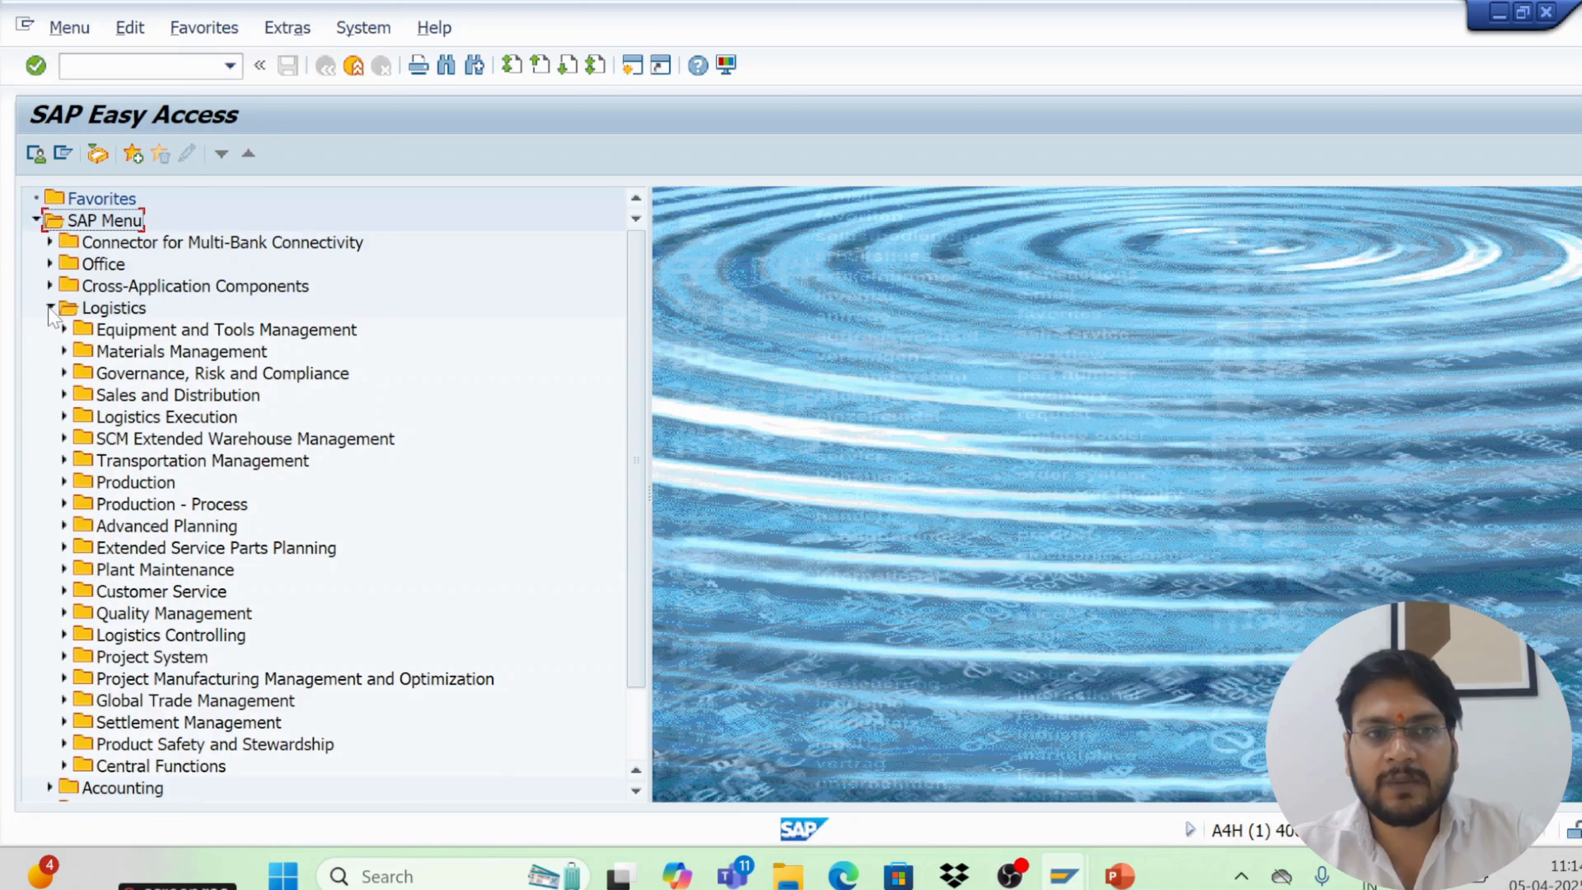
scroll(114, 418, "down", 2)
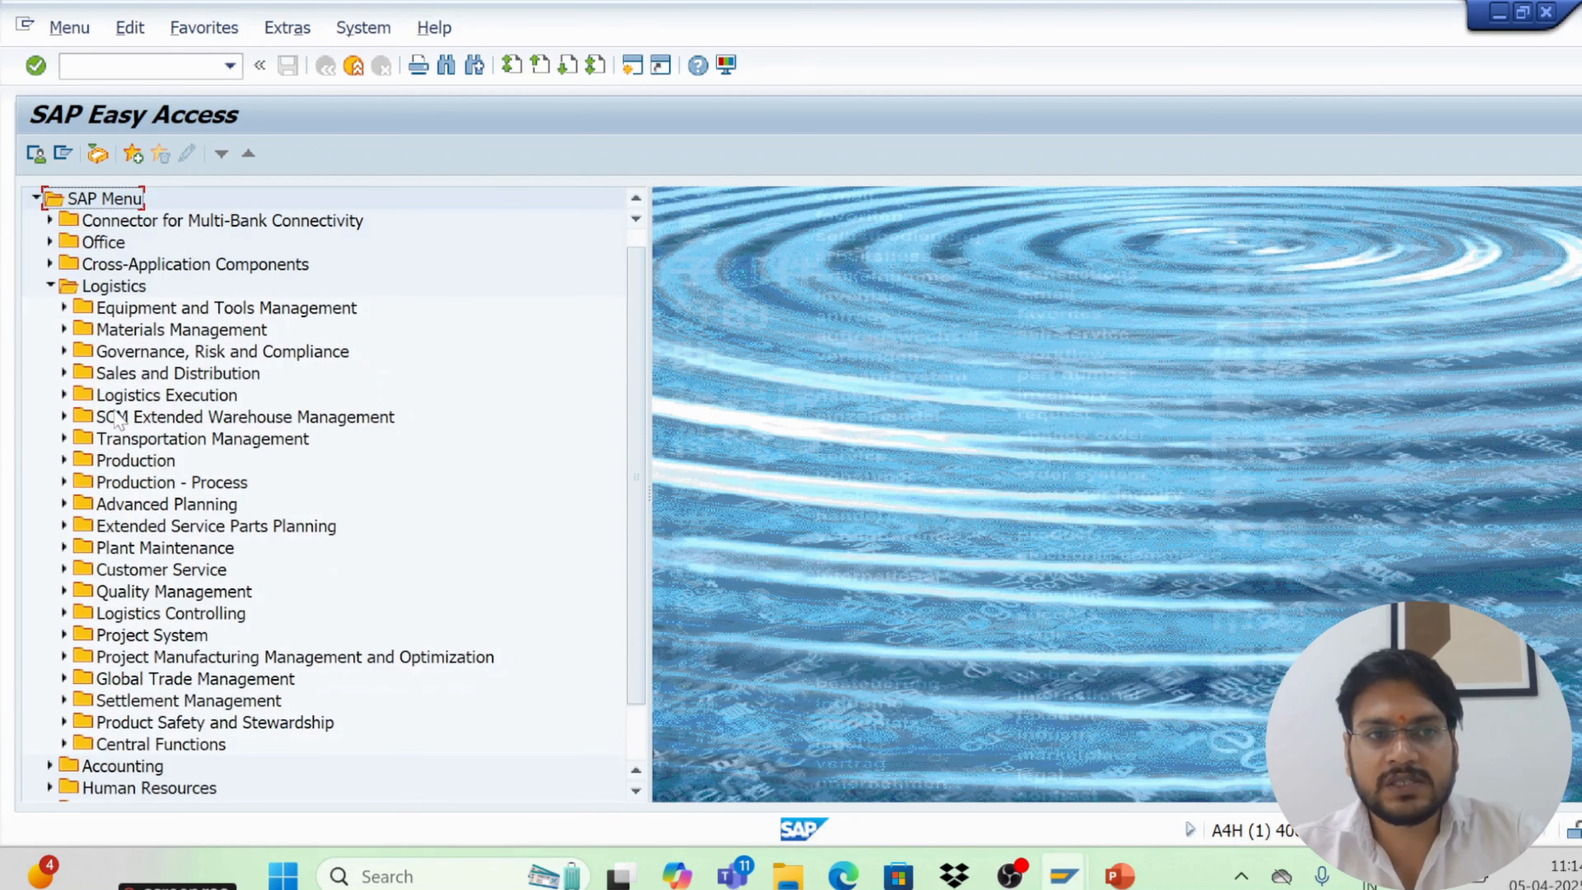
scroll(130, 354, "down", 1)
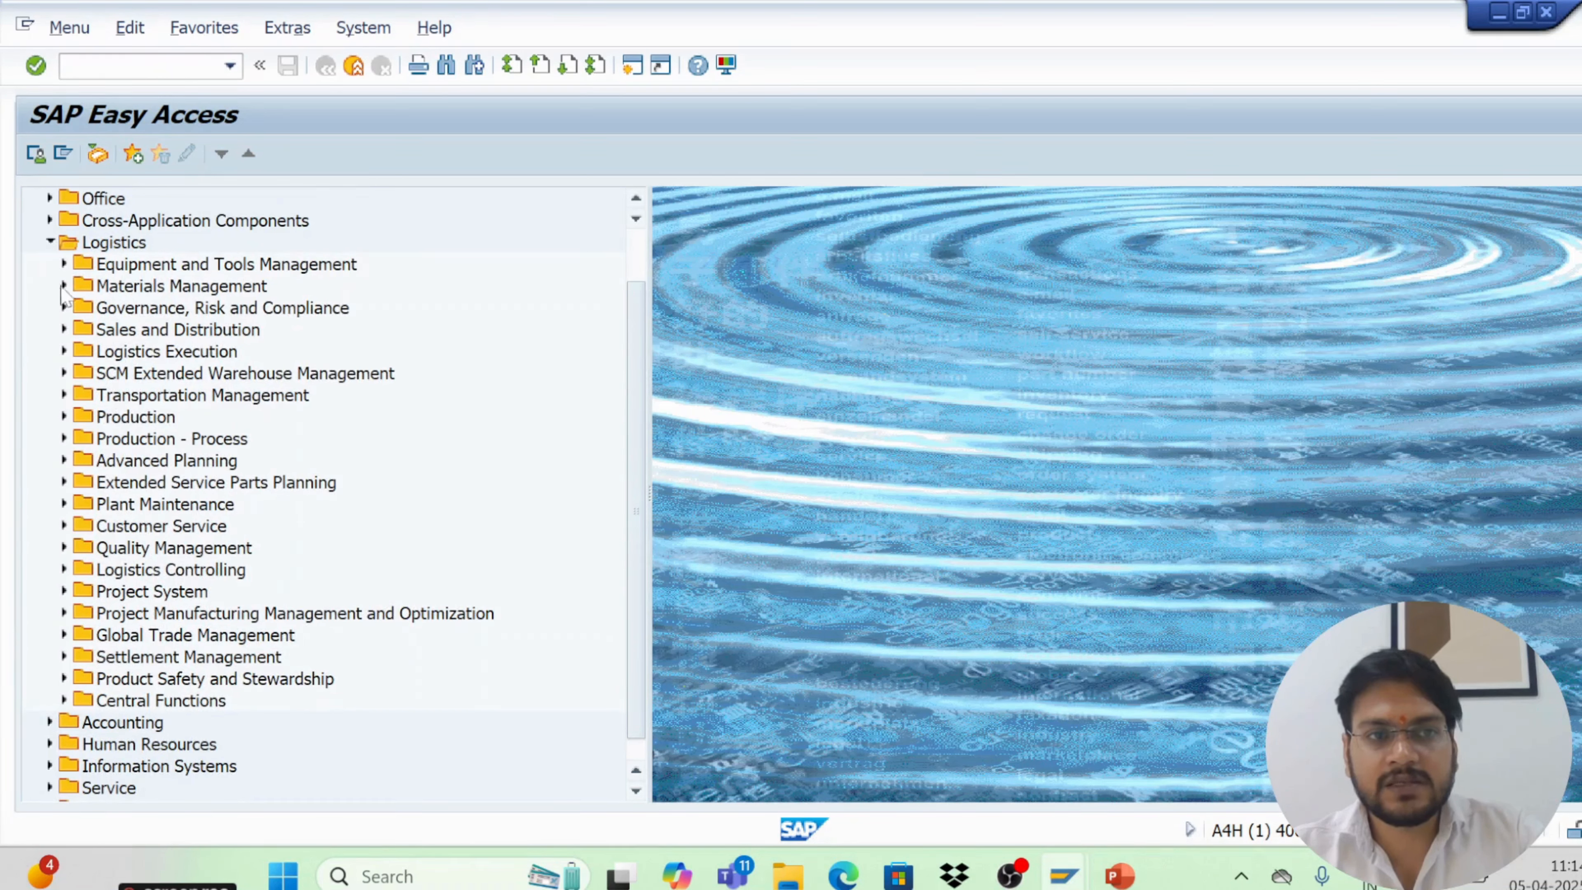
left_click(64, 286)
left_click(79, 308)
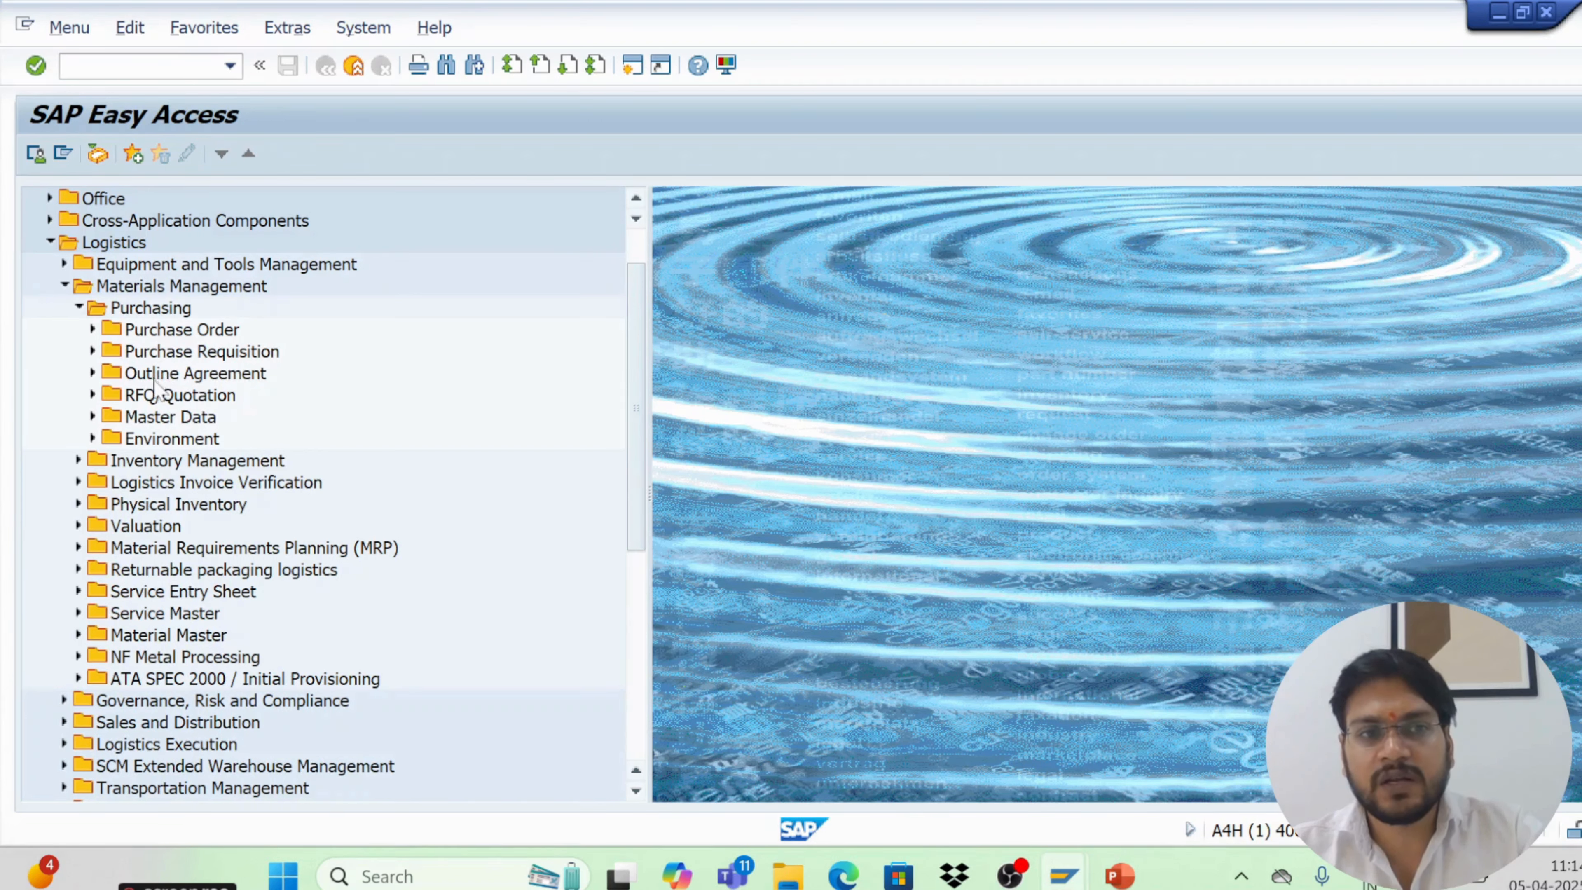
left_click(163, 396)
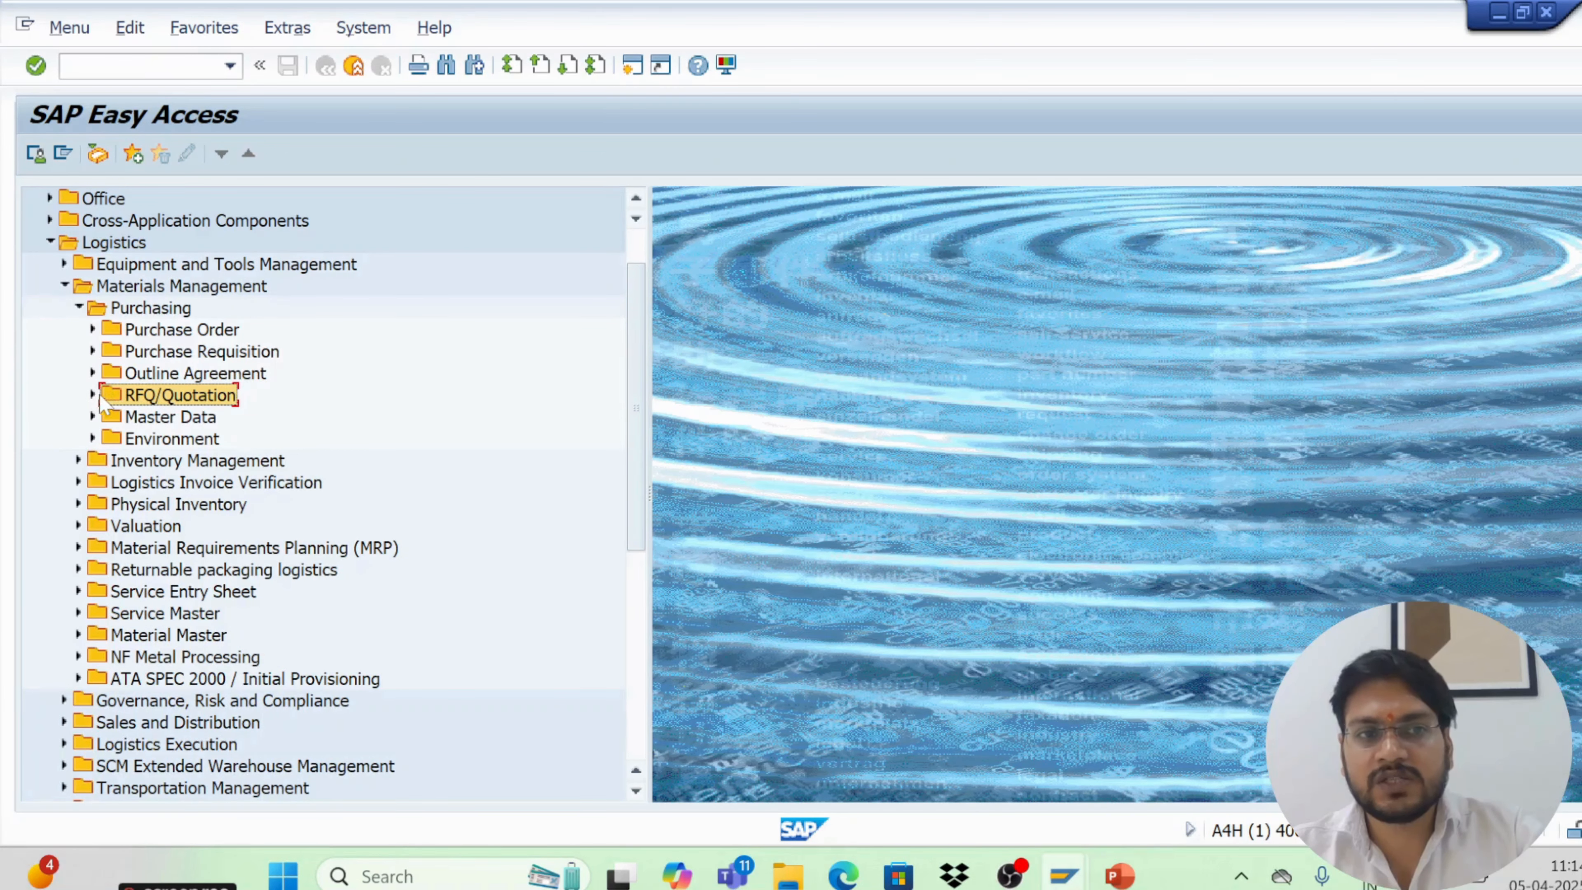
left_click(92, 329)
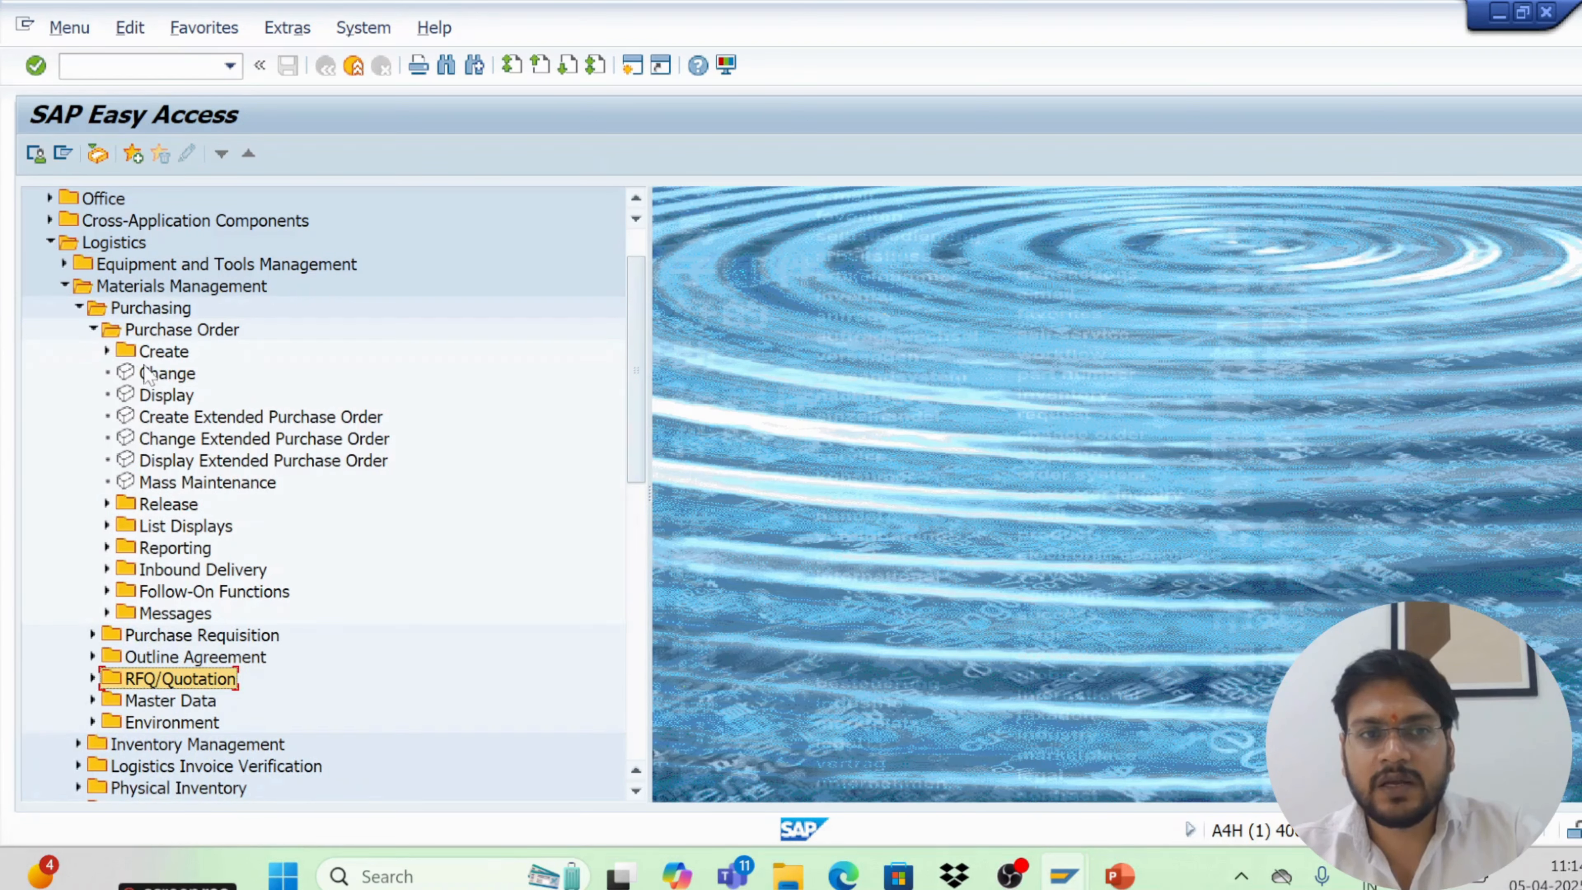
double_click(149, 353)
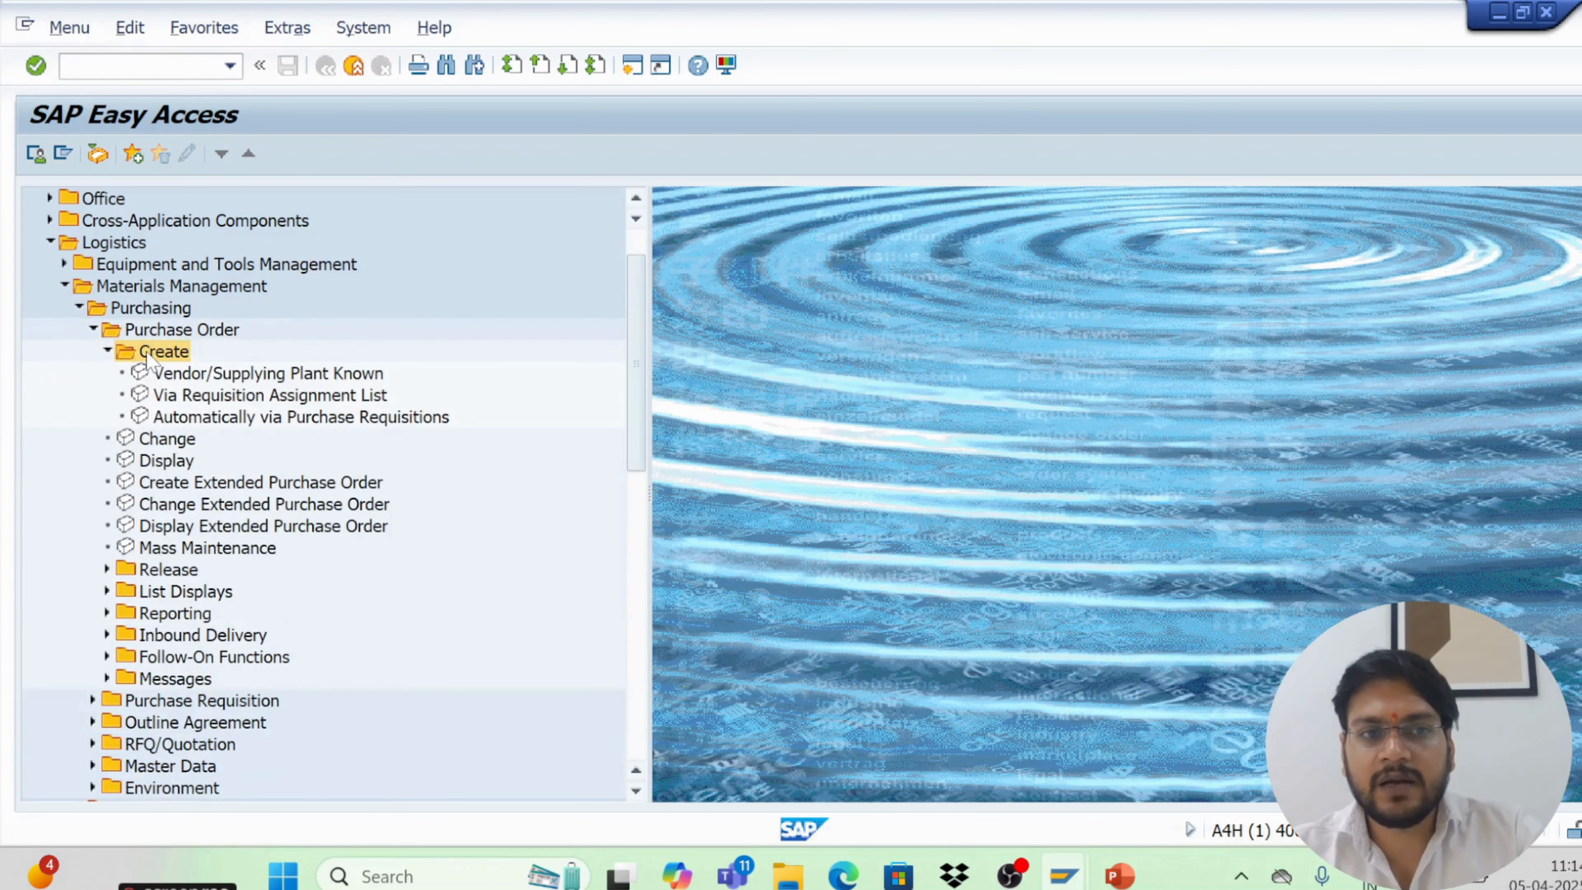
left_click(163, 376)
double_click(163, 376)
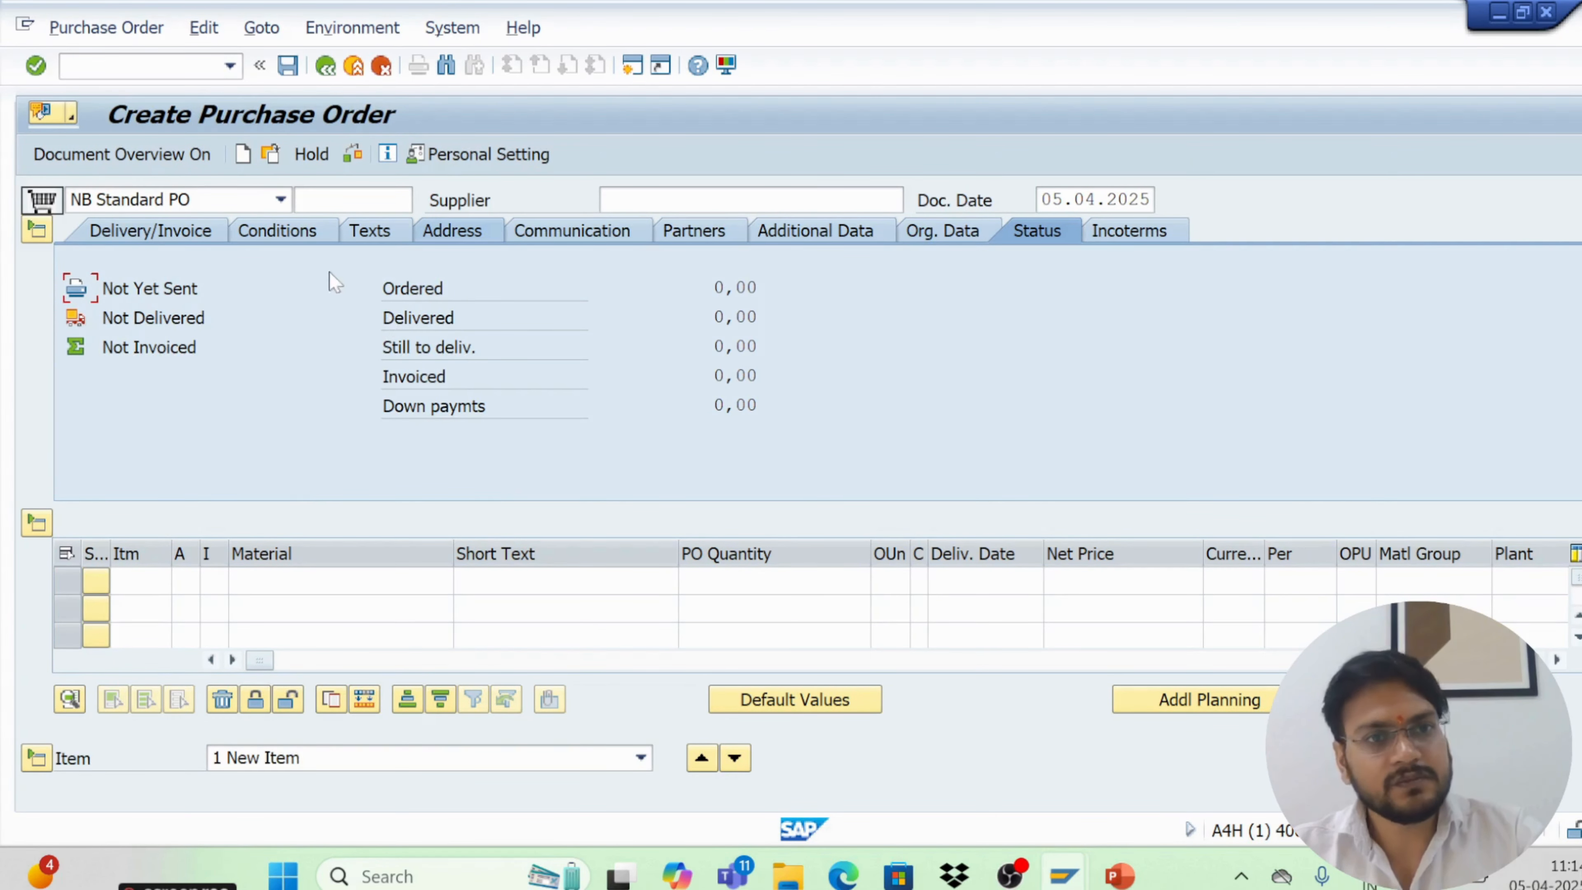
left_click(325, 65)
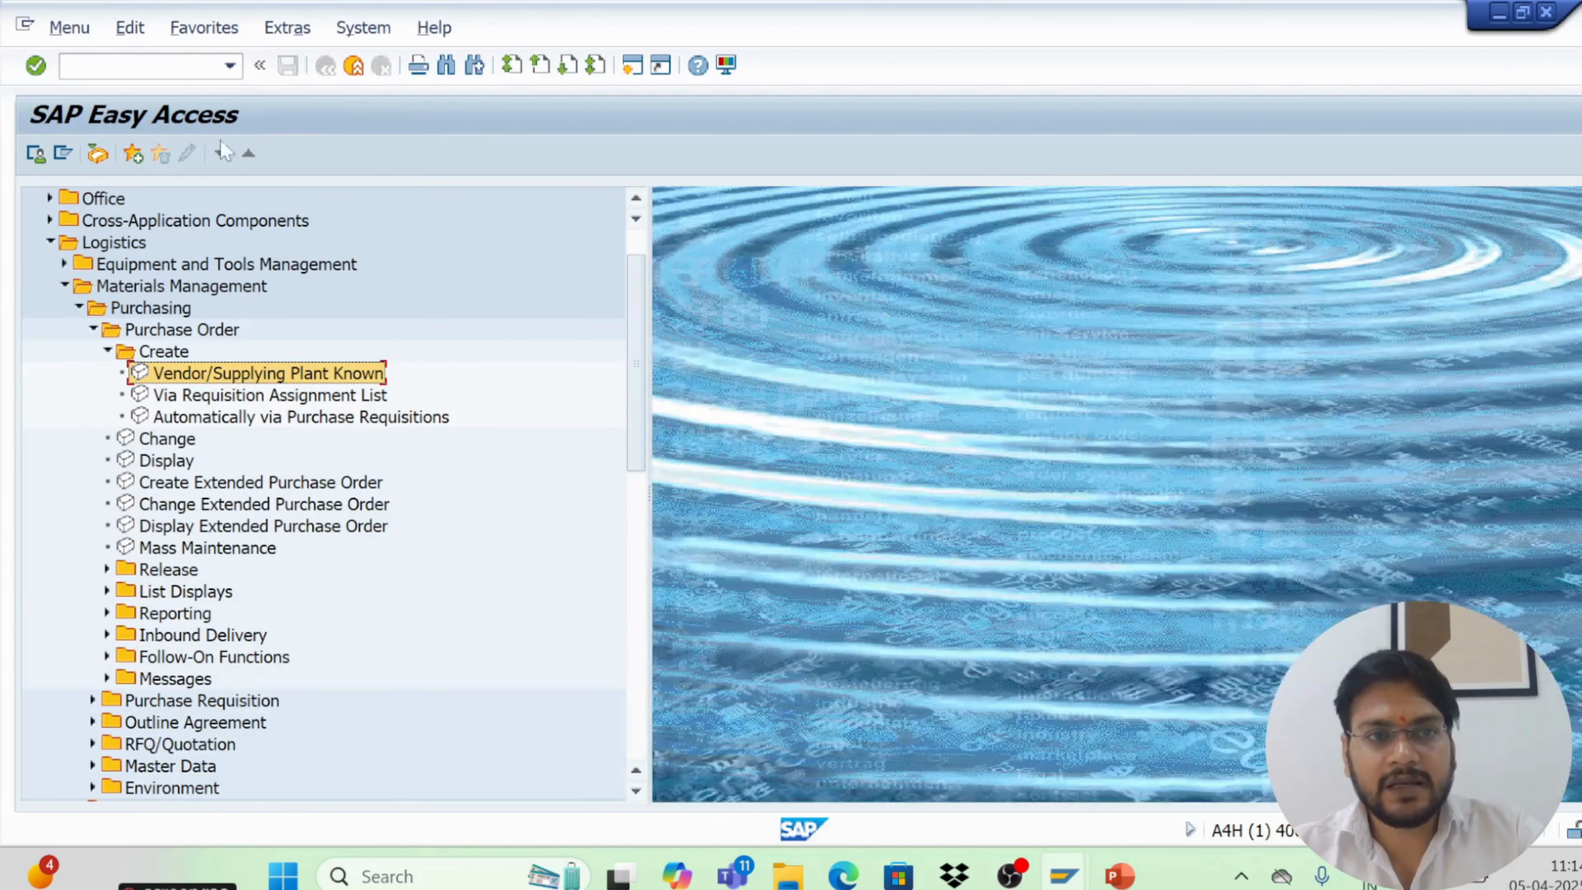
Open the Purchase Order Display transaction, highlight the item's material, short text and quantity entries, and return to the menu
left_click(108, 351)
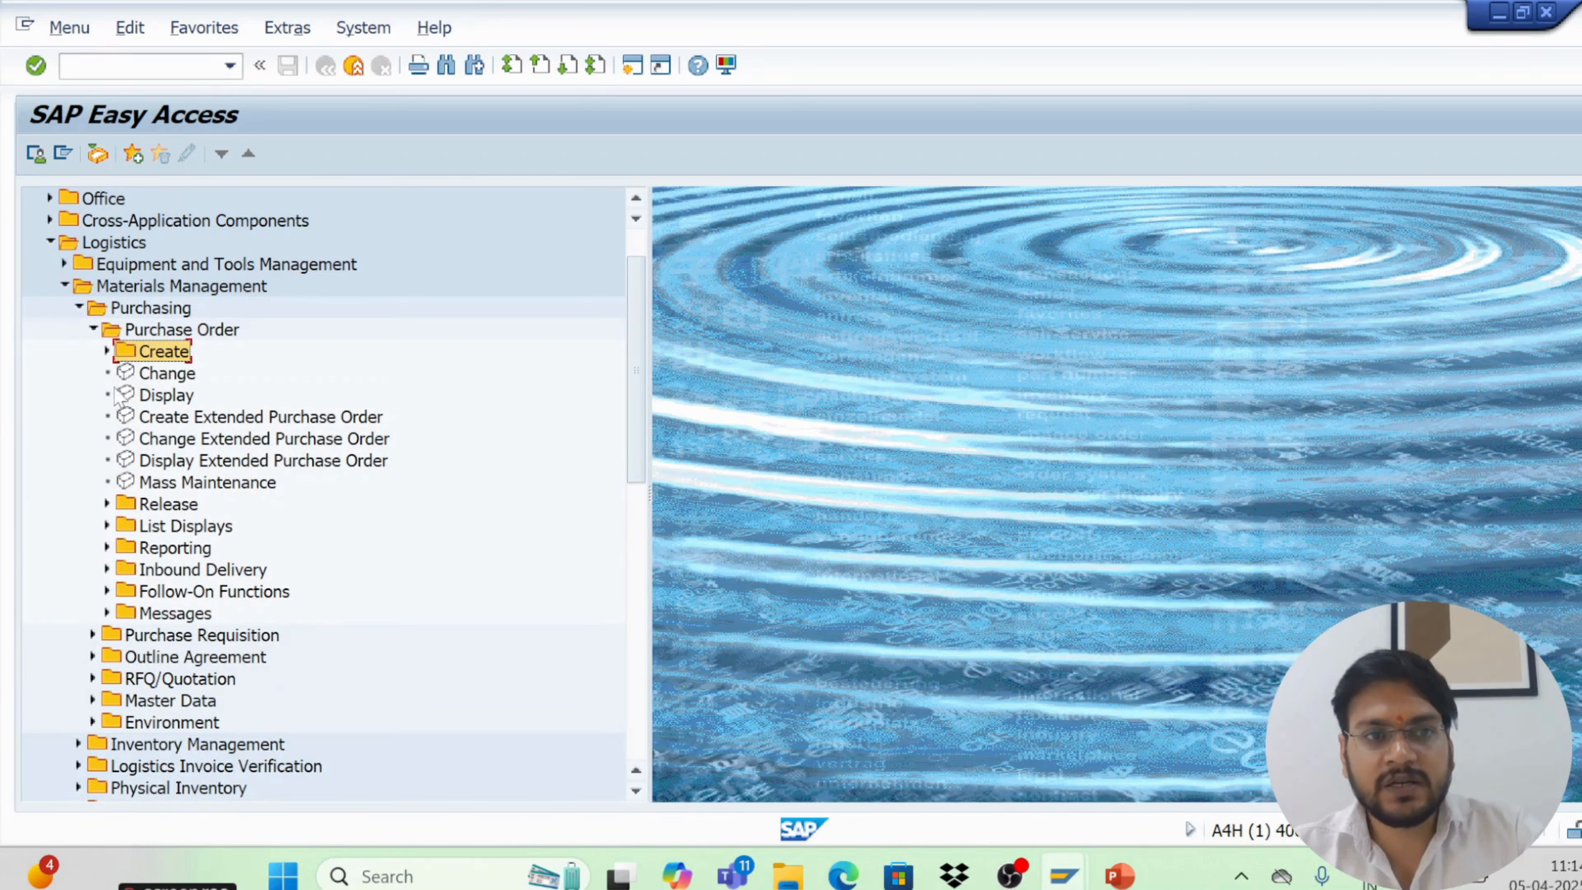
double_click(150, 394)
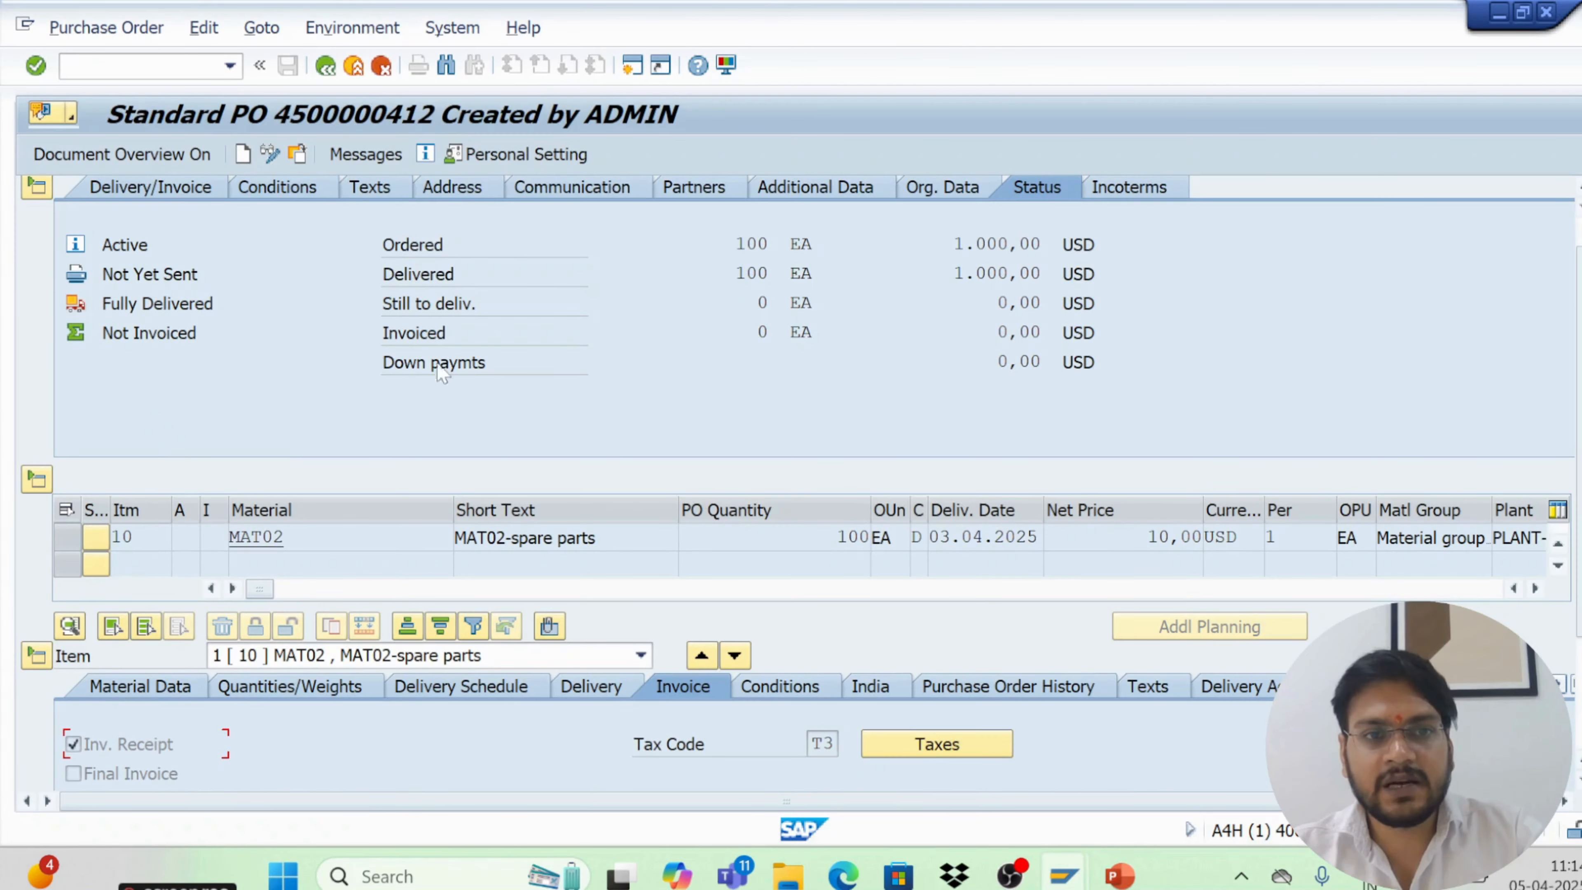
left_click_drag(289, 537, 206, 537)
left_click_drag(605, 537, 488, 538)
left_click_drag(862, 537, 836, 537)
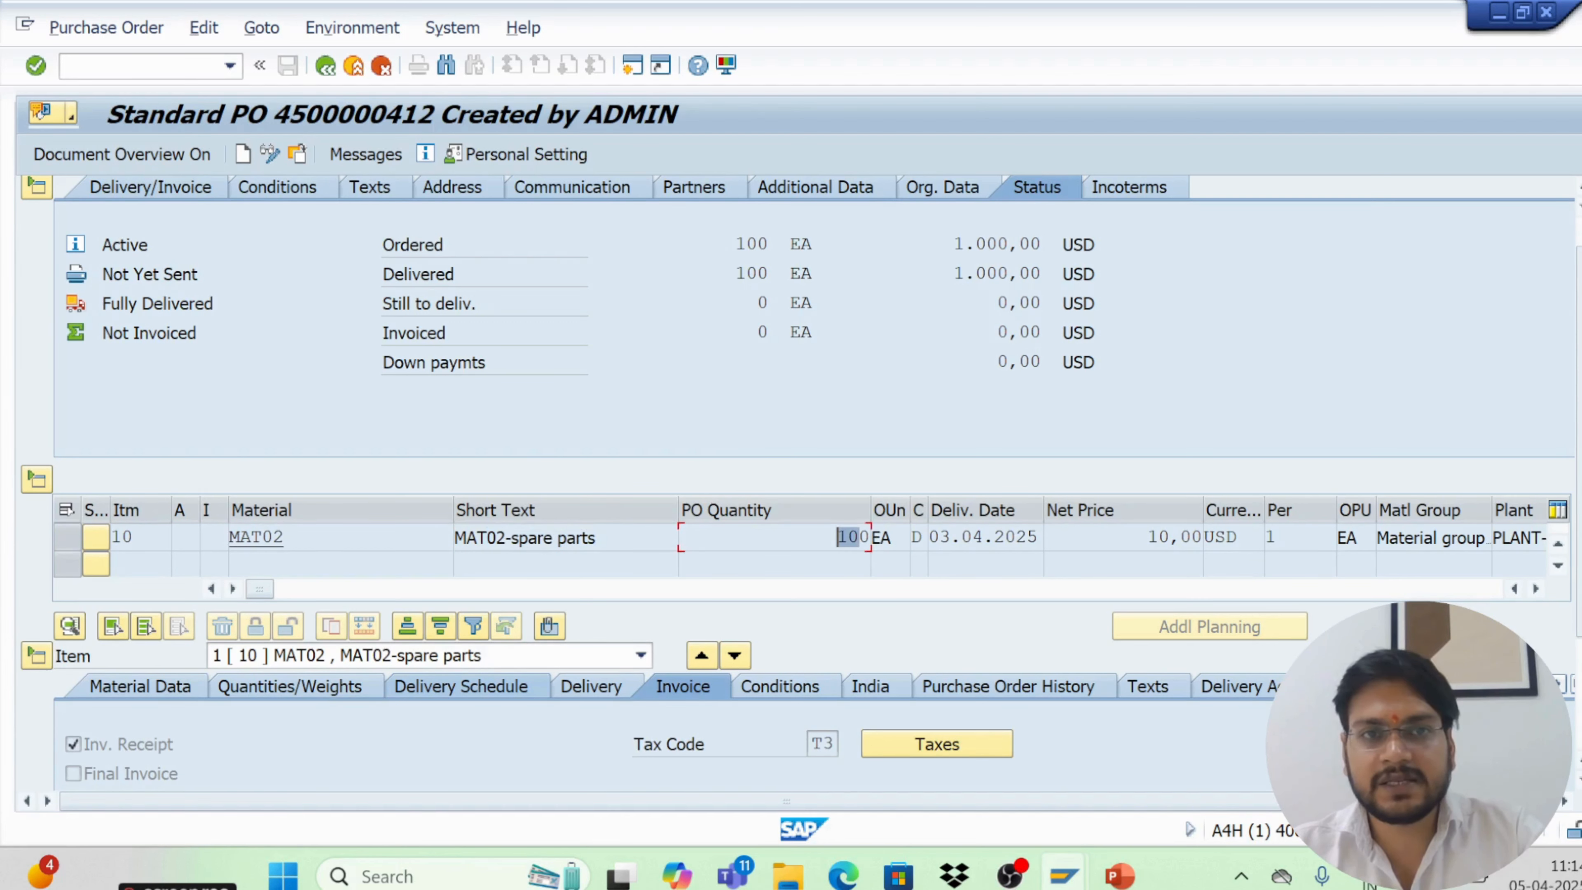
left_click(325, 67)
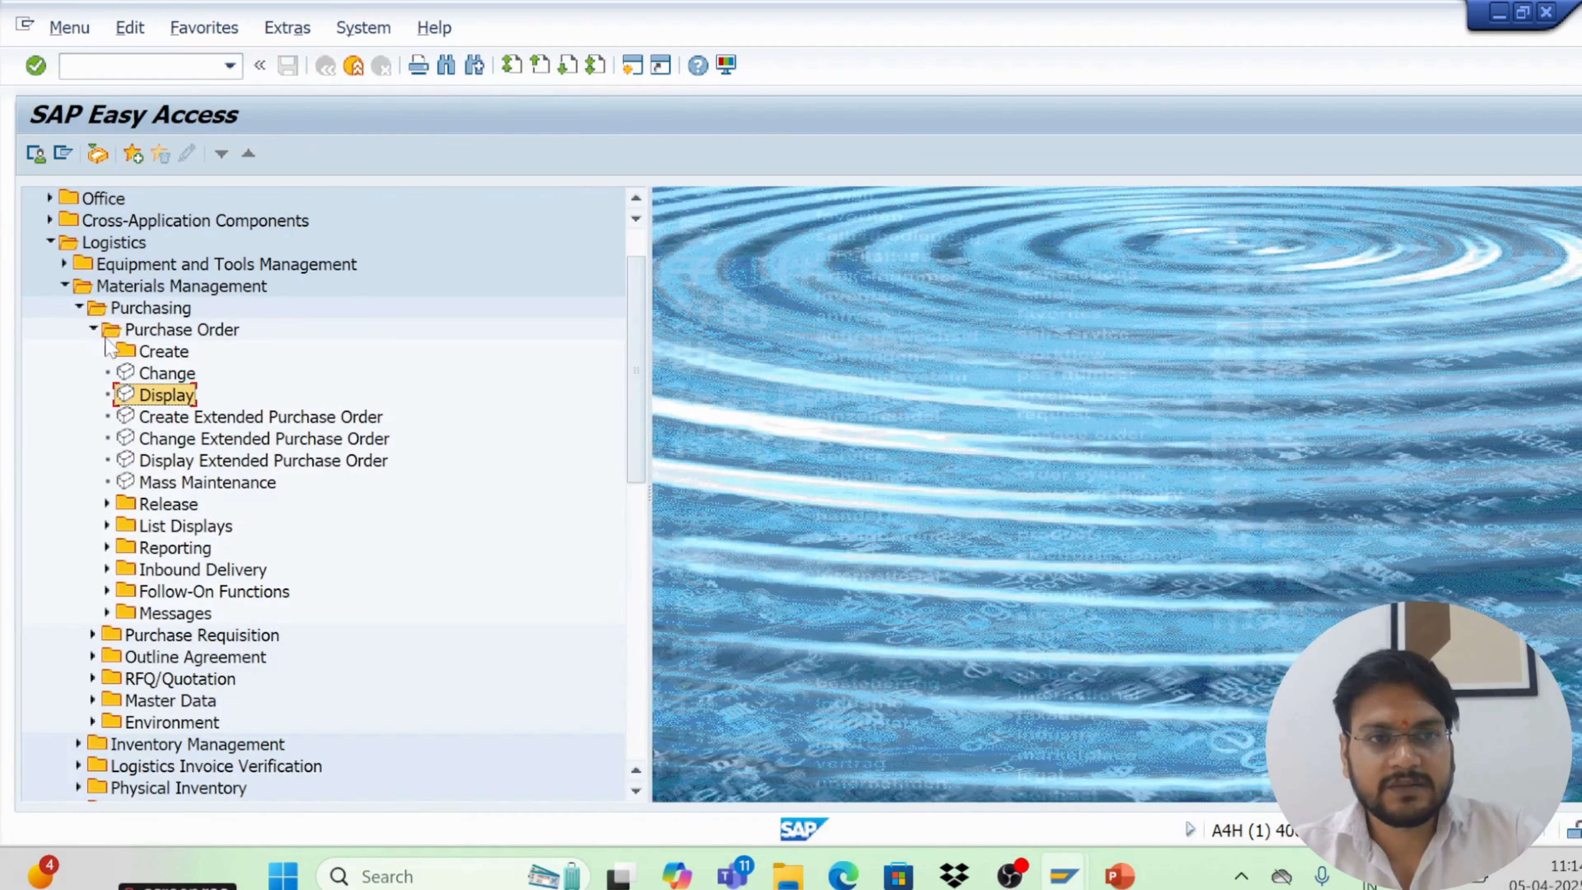
Browse the Purchase Requisition and RFQ/Quotation folders and collapse the SAP Menu tree back to its top level
left_click(106, 352)
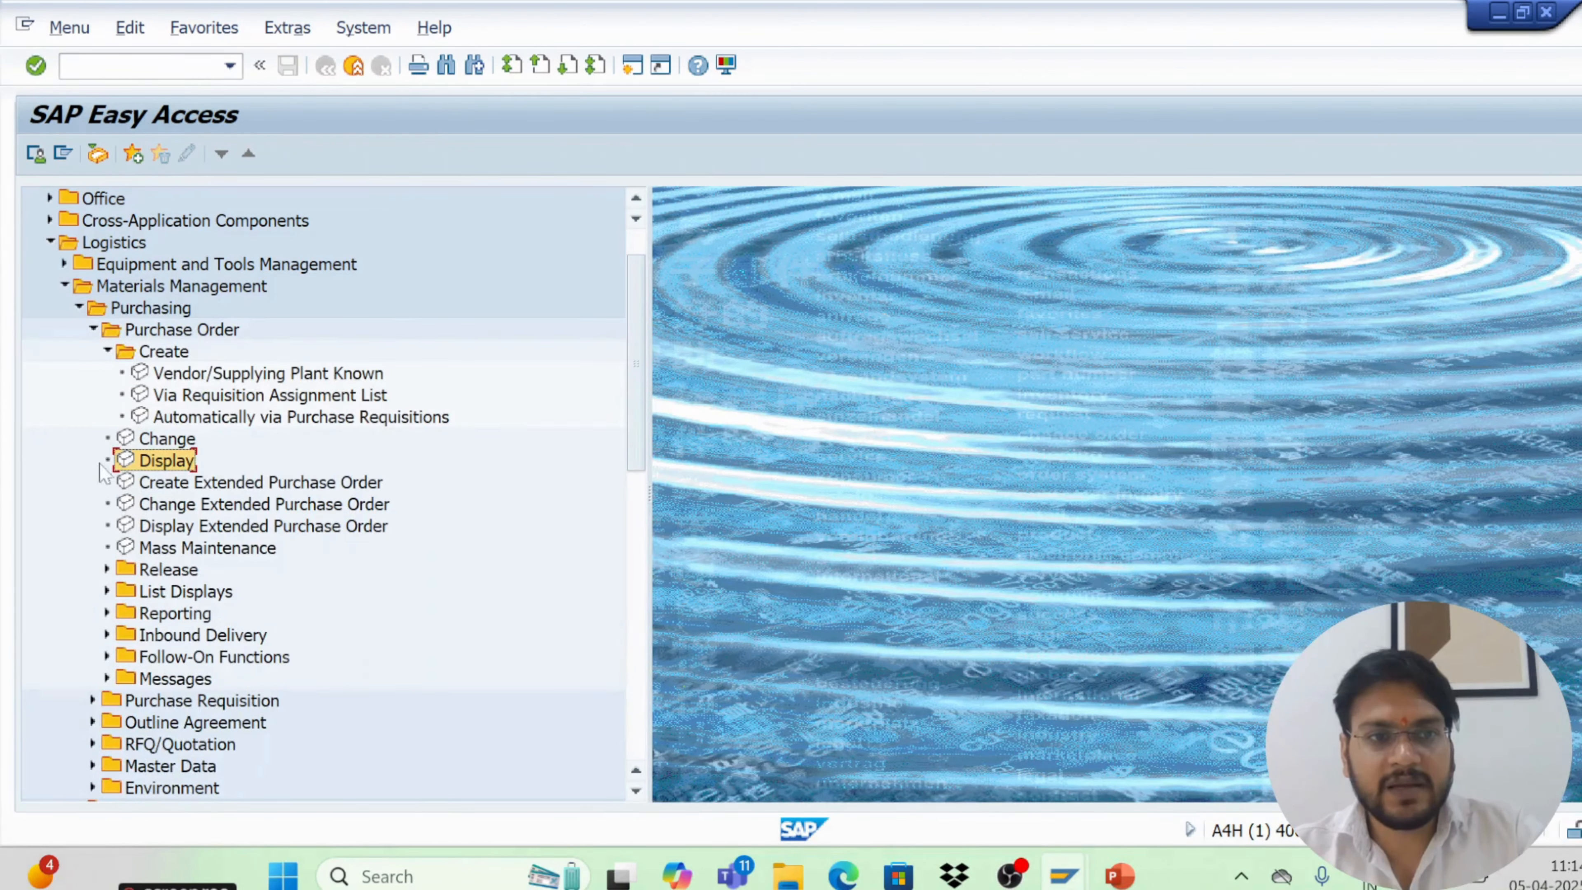
left_click(94, 330)
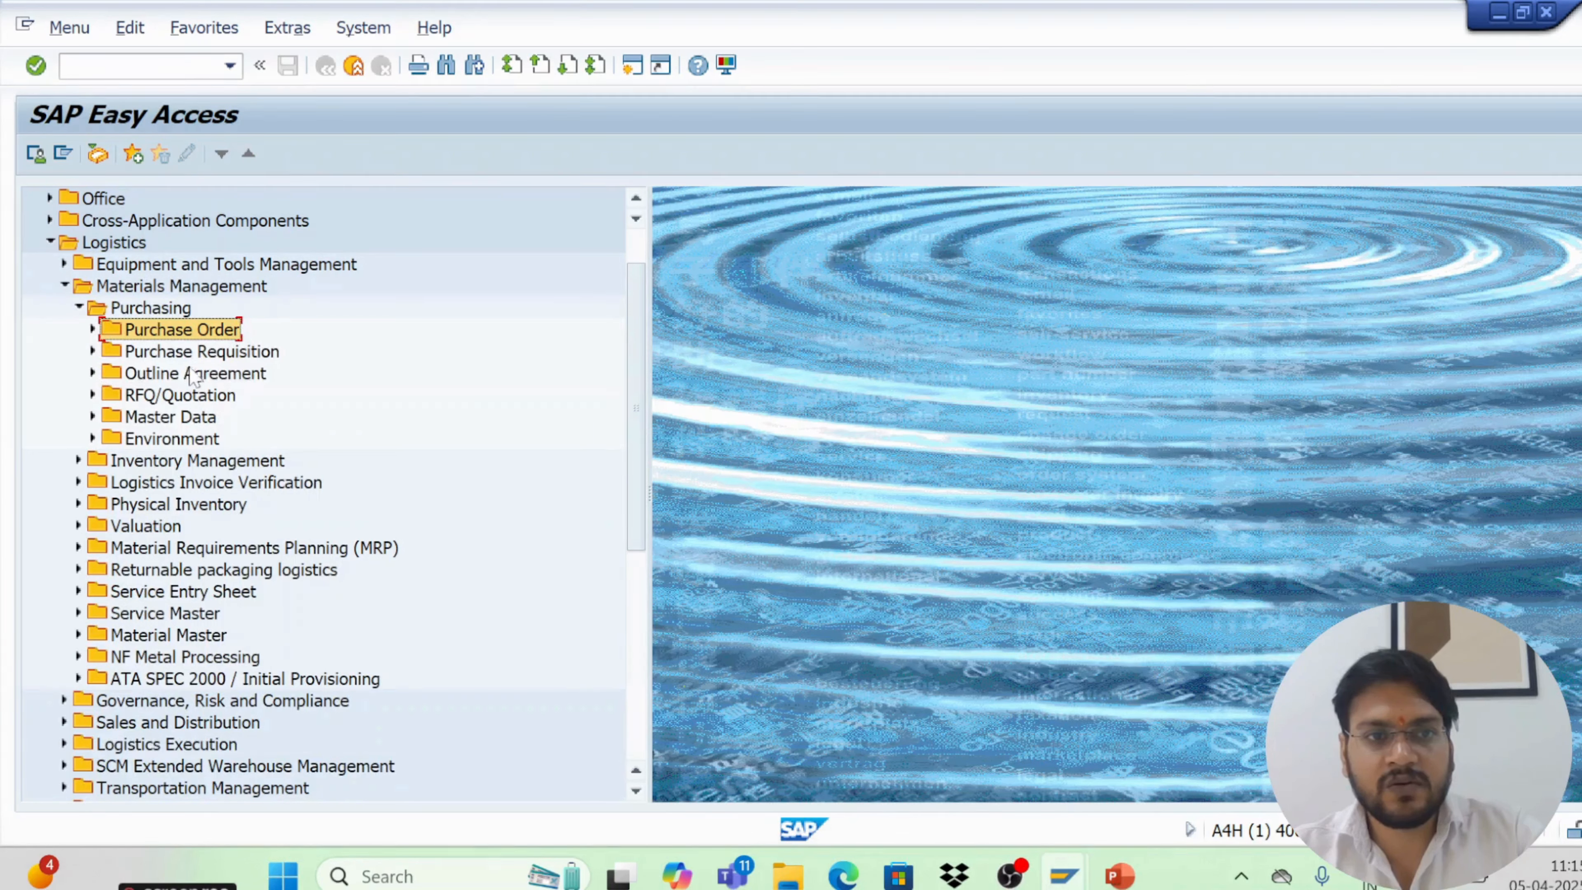
left_click(93, 352)
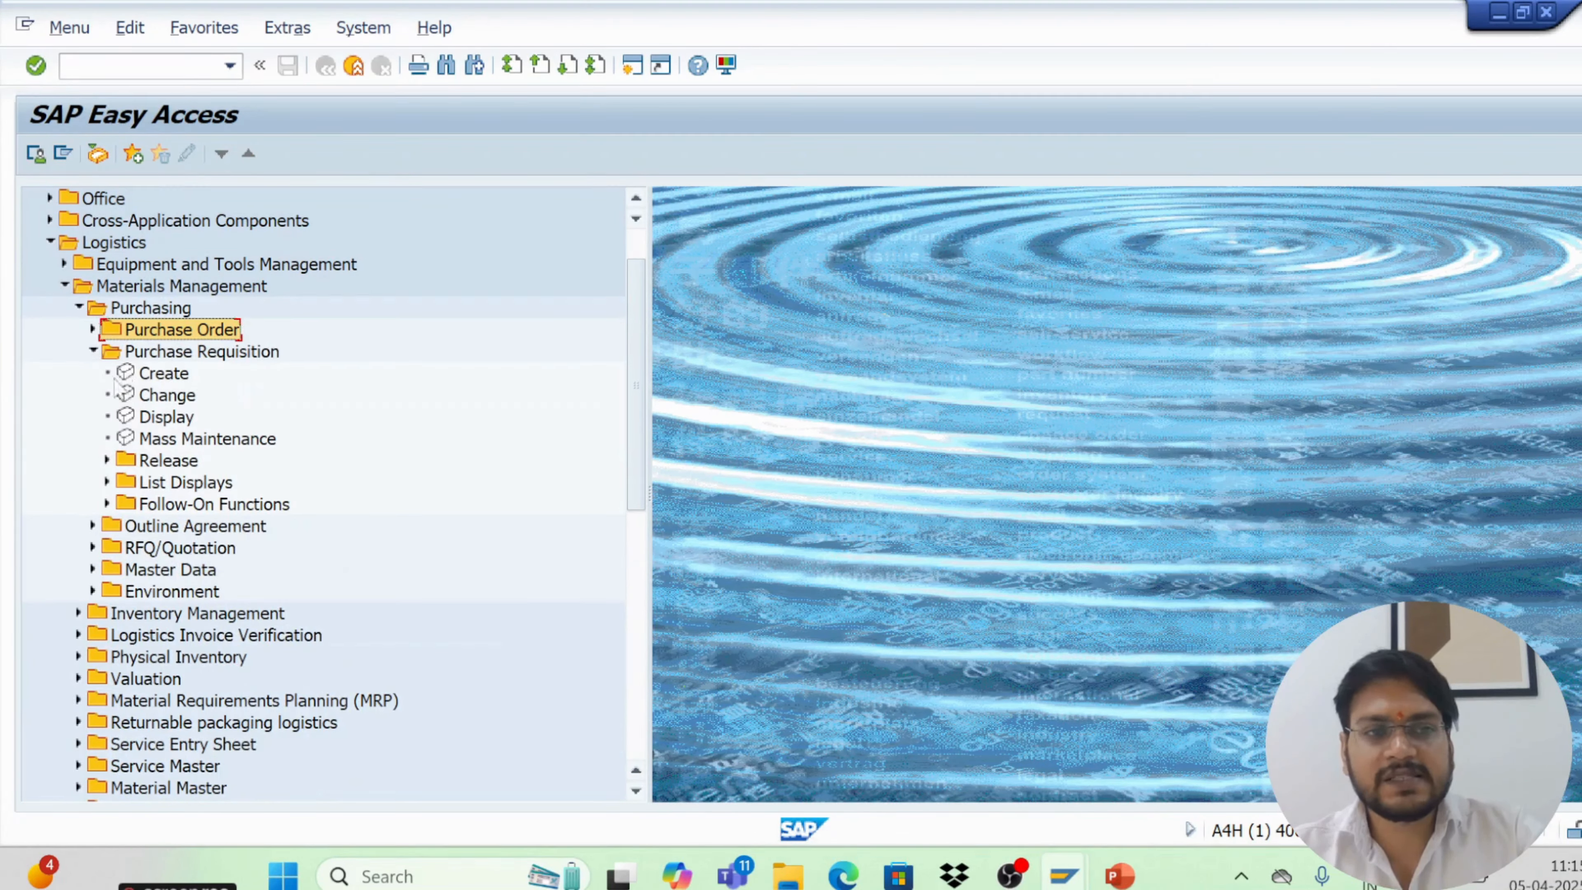
left_click(93, 352)
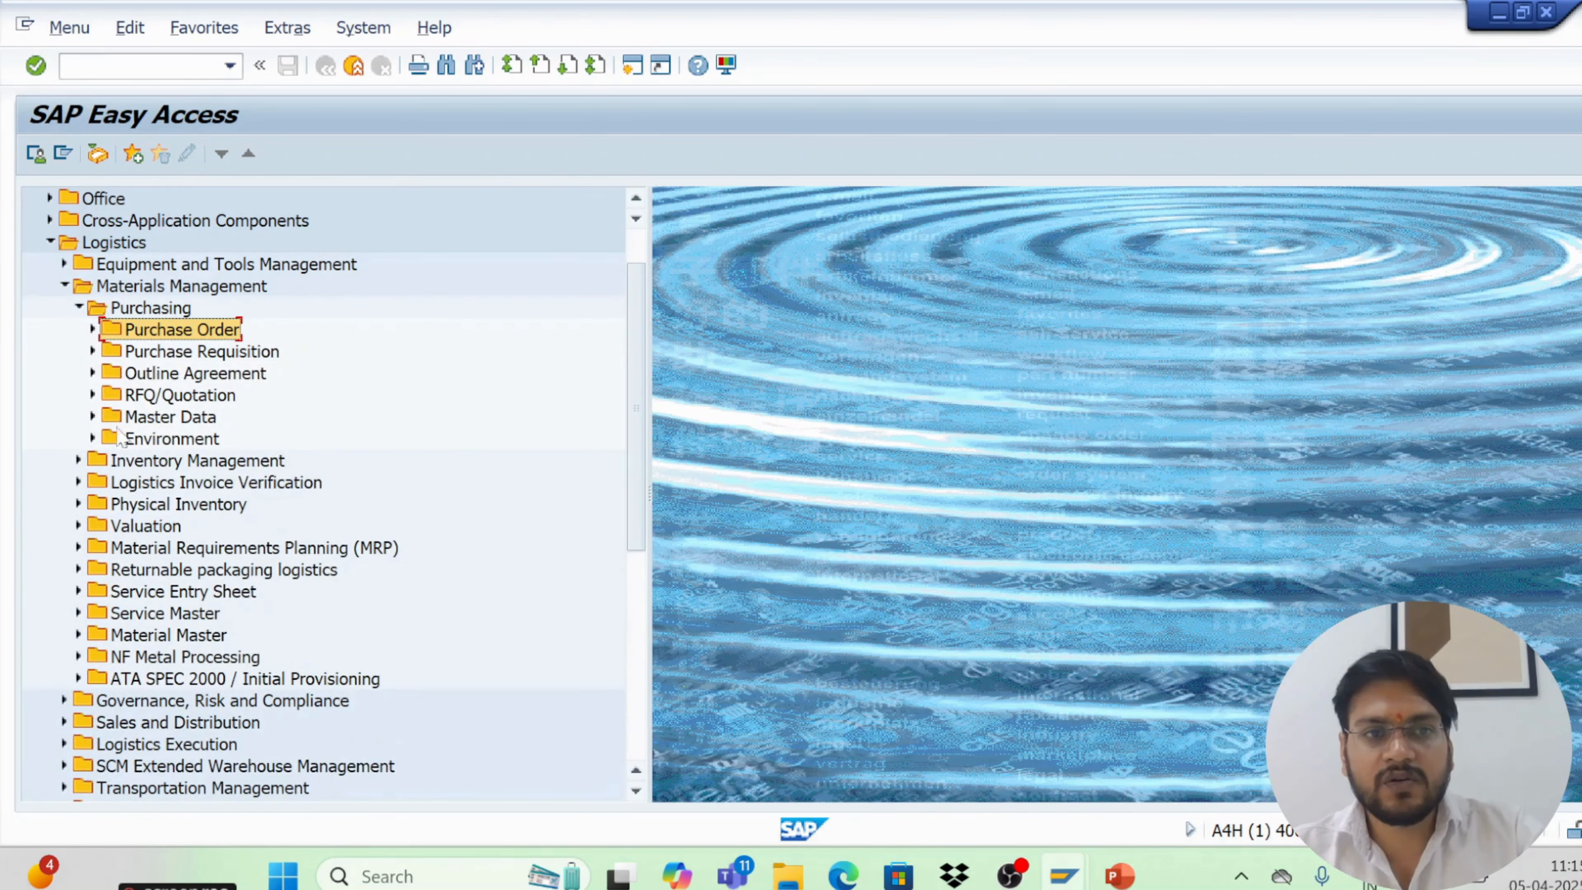
left_click(94, 395)
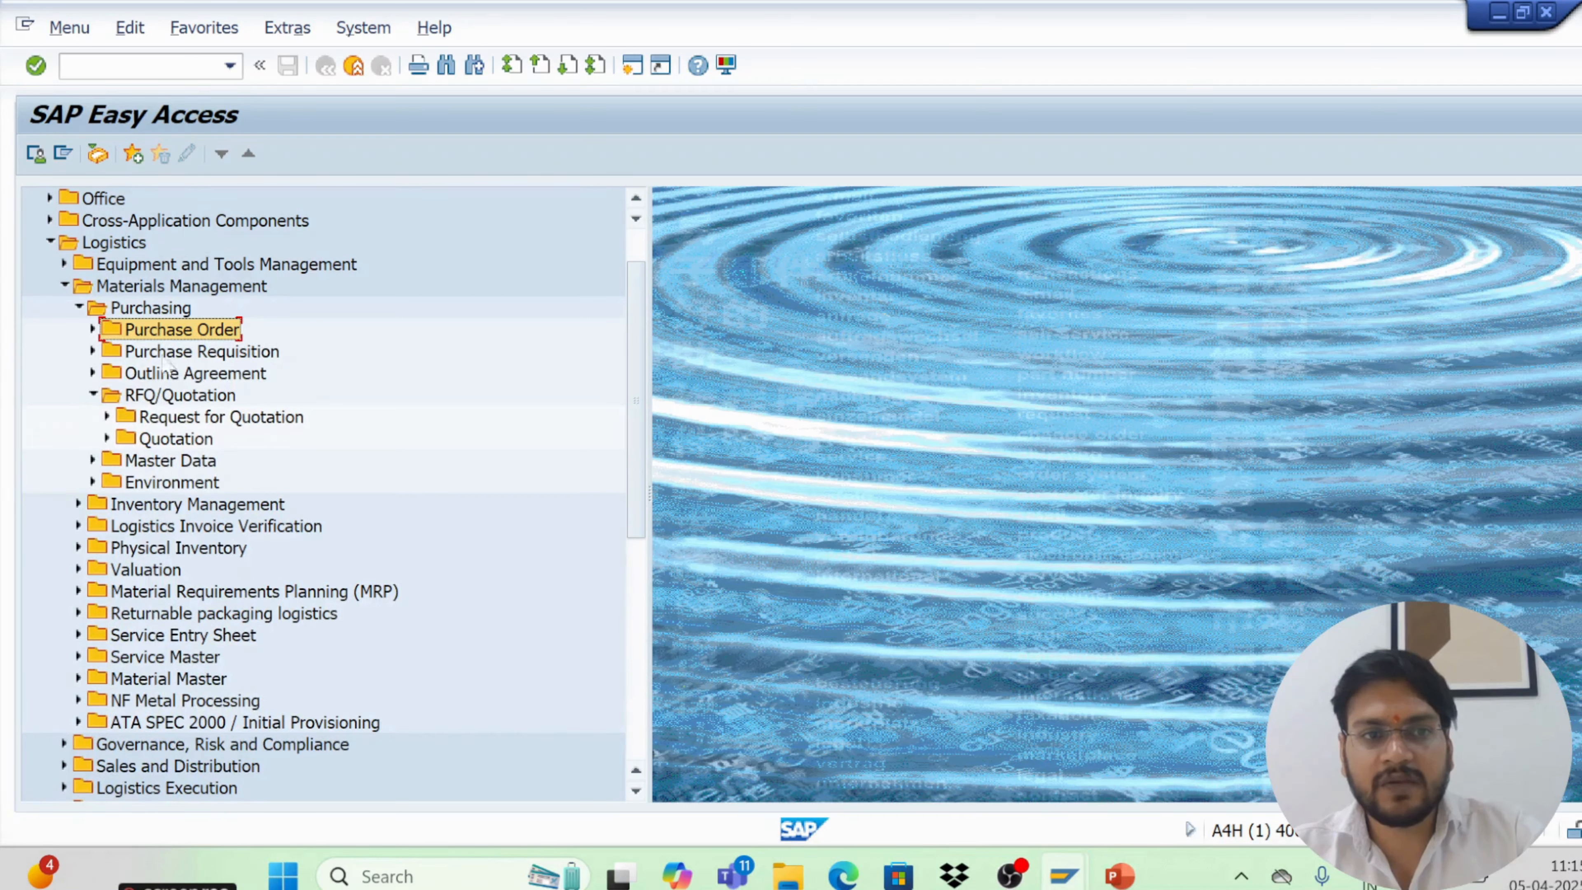
left_click(92, 395)
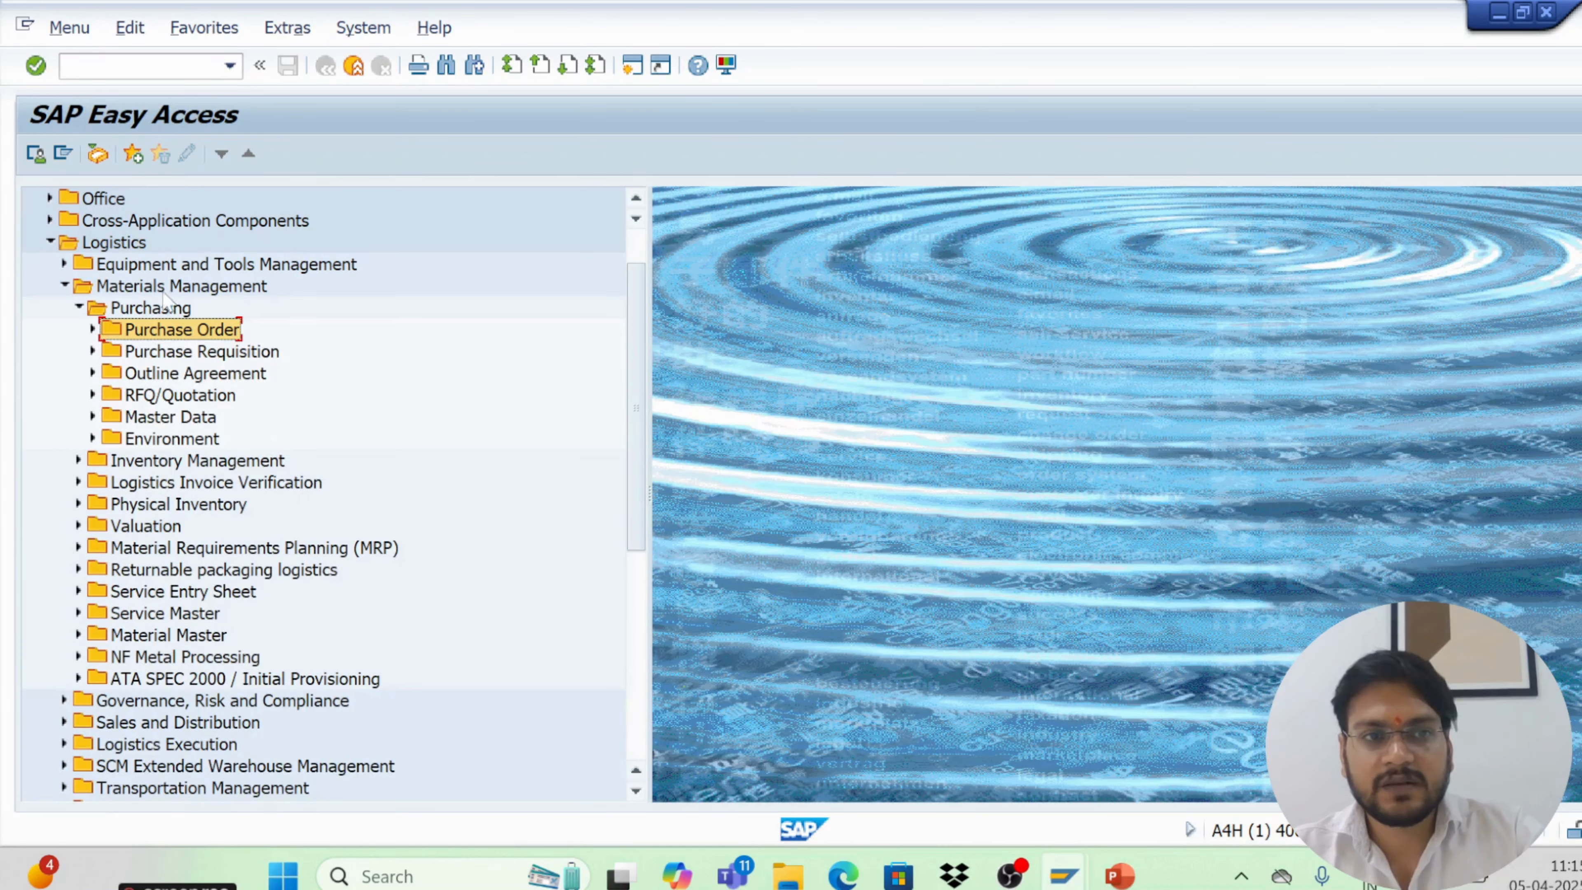
scroll(133, 360, "up", 1)
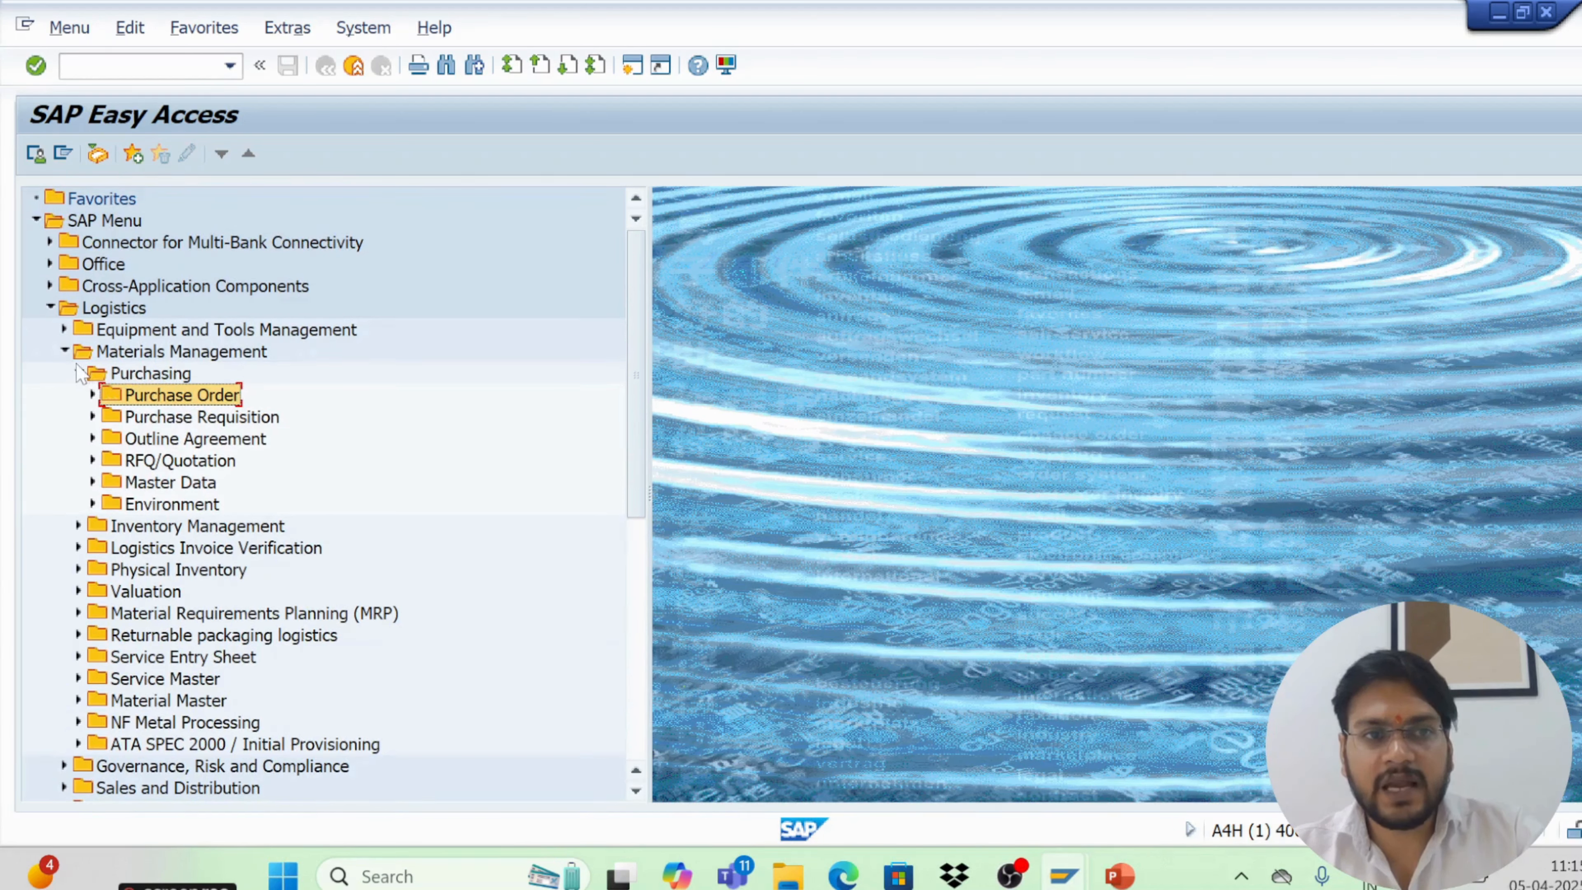
left_click(79, 373)
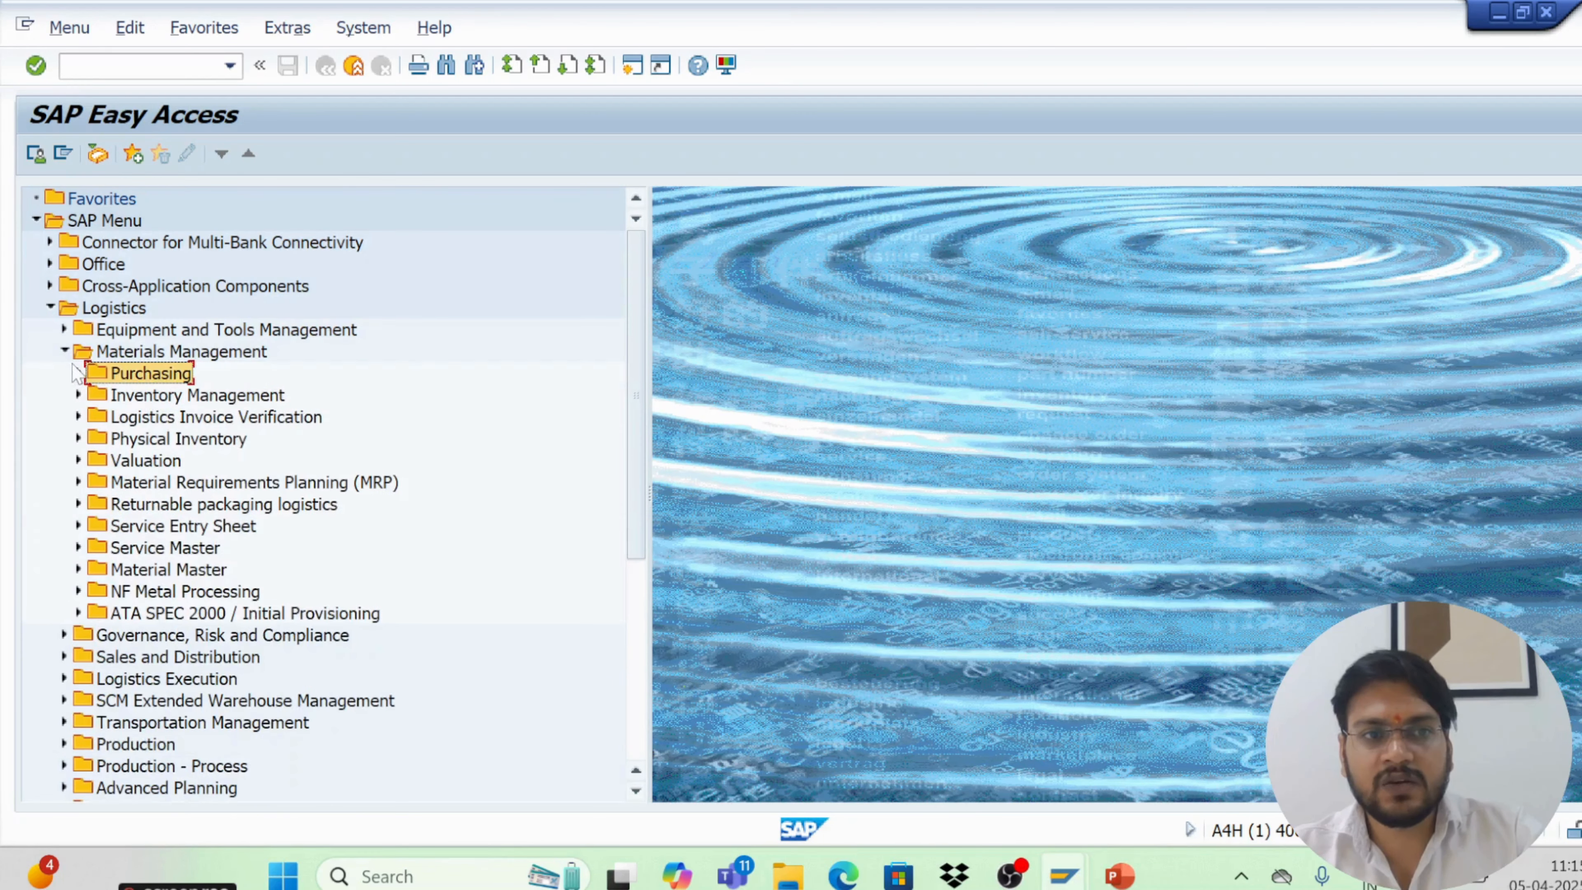
left_click(65, 351)
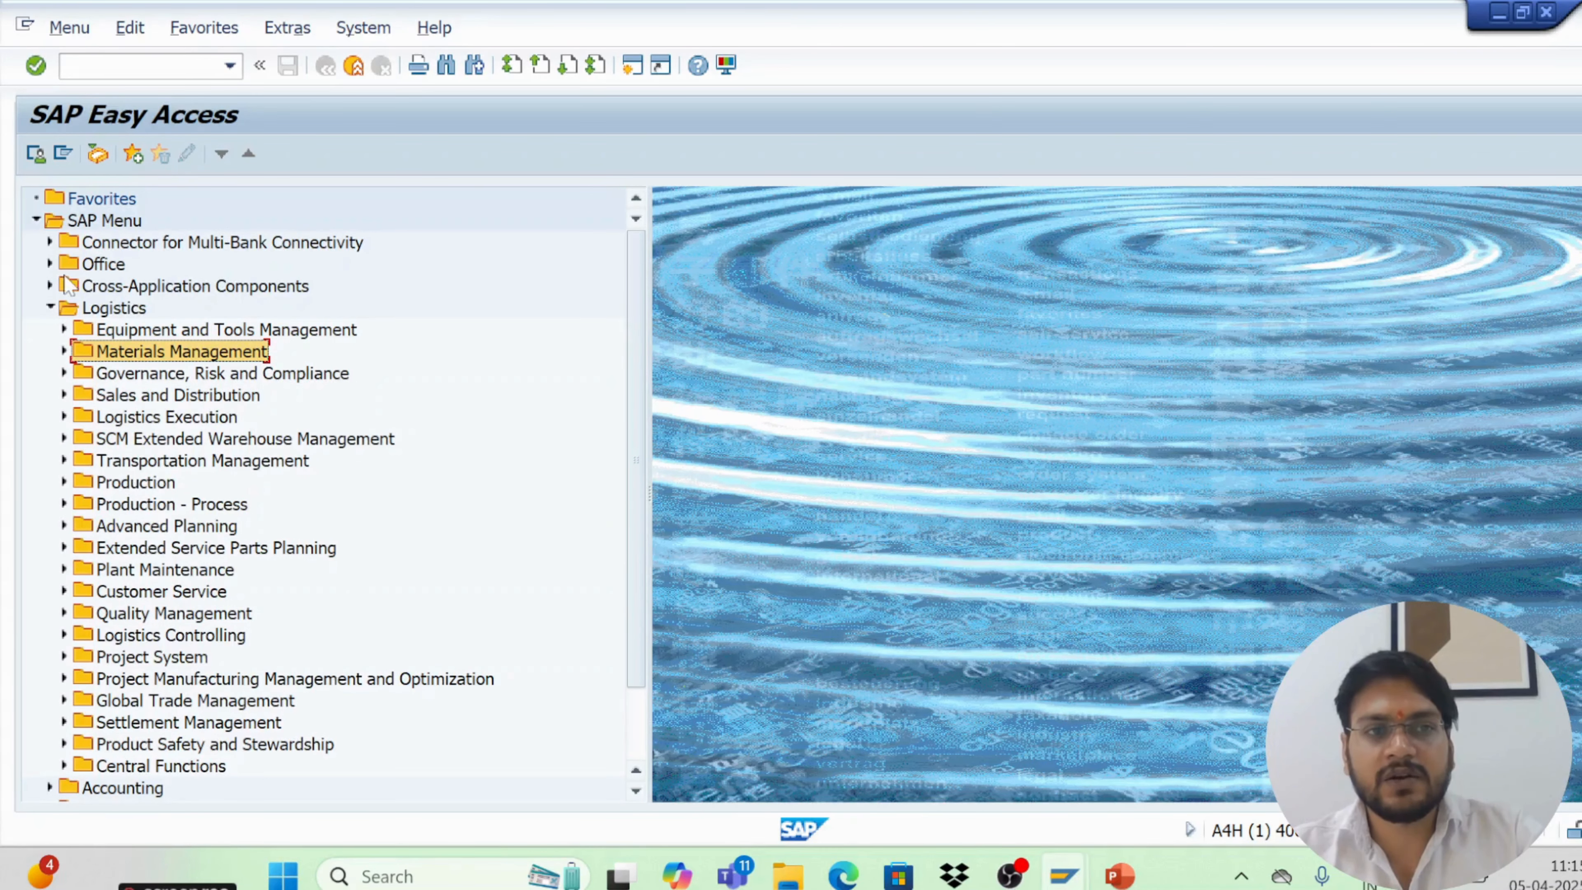
left_click(50, 308)
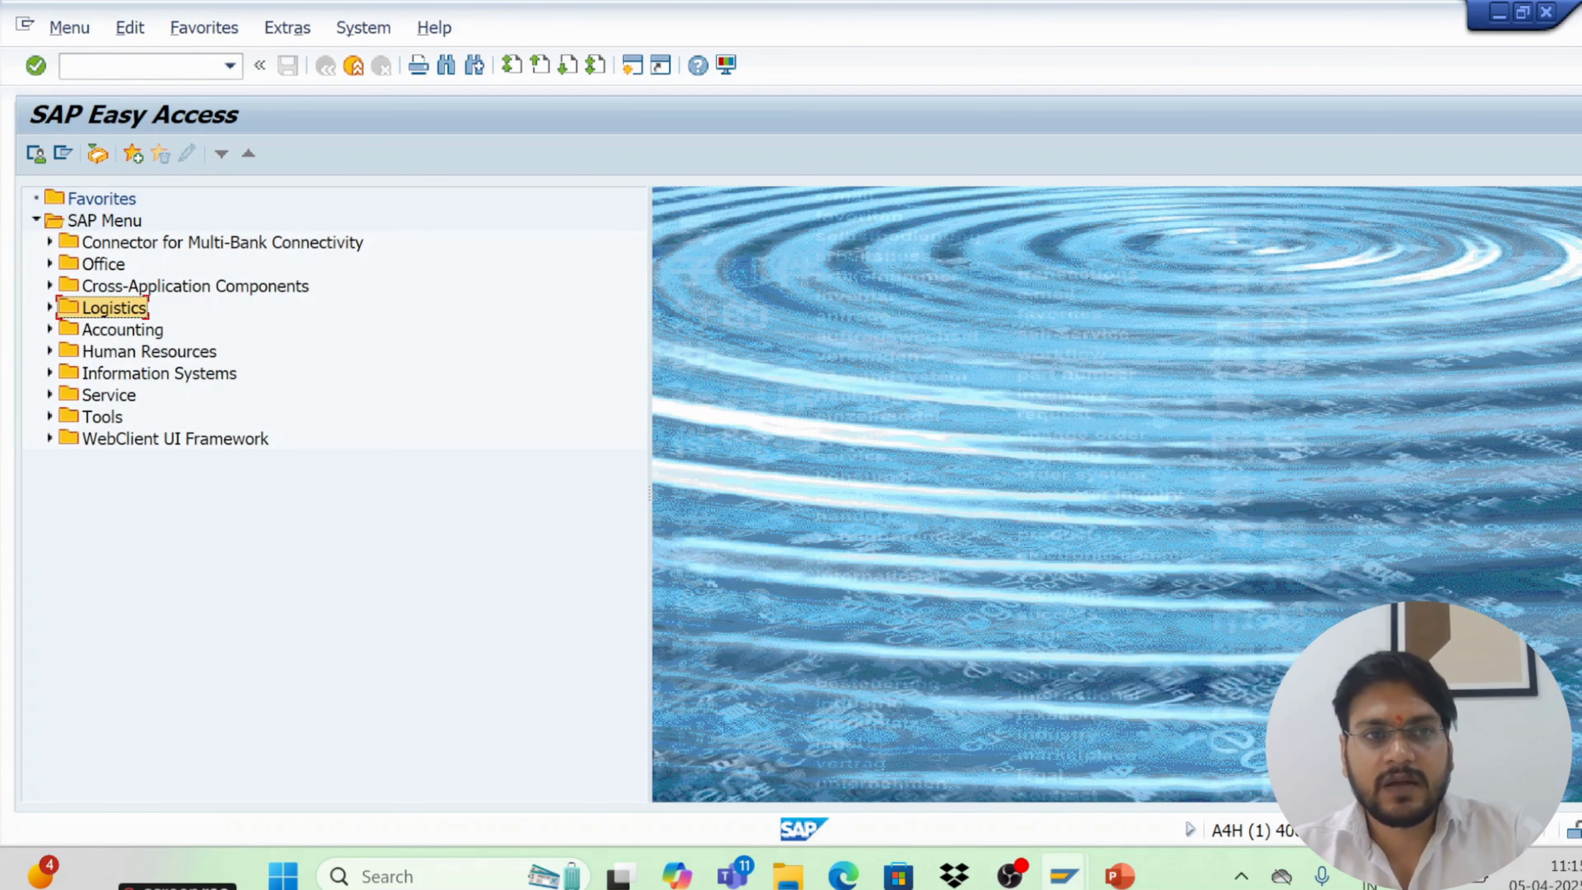
Run transaction /nme21n to open Create Purchase Order and leave it with the /n command
left_click(147, 66)
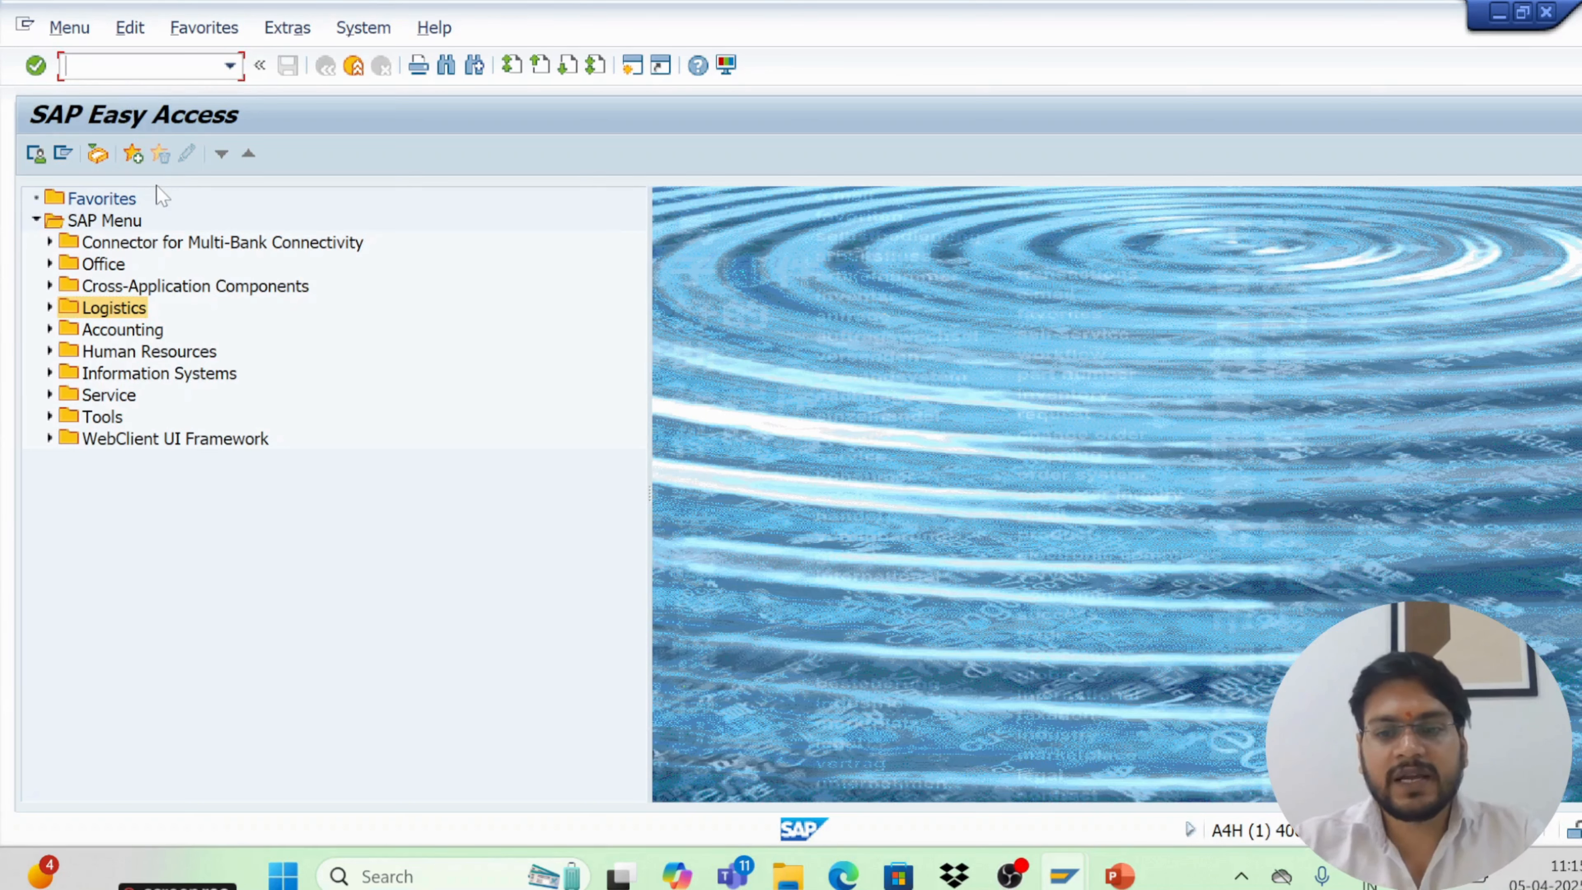
type("/nme21n")
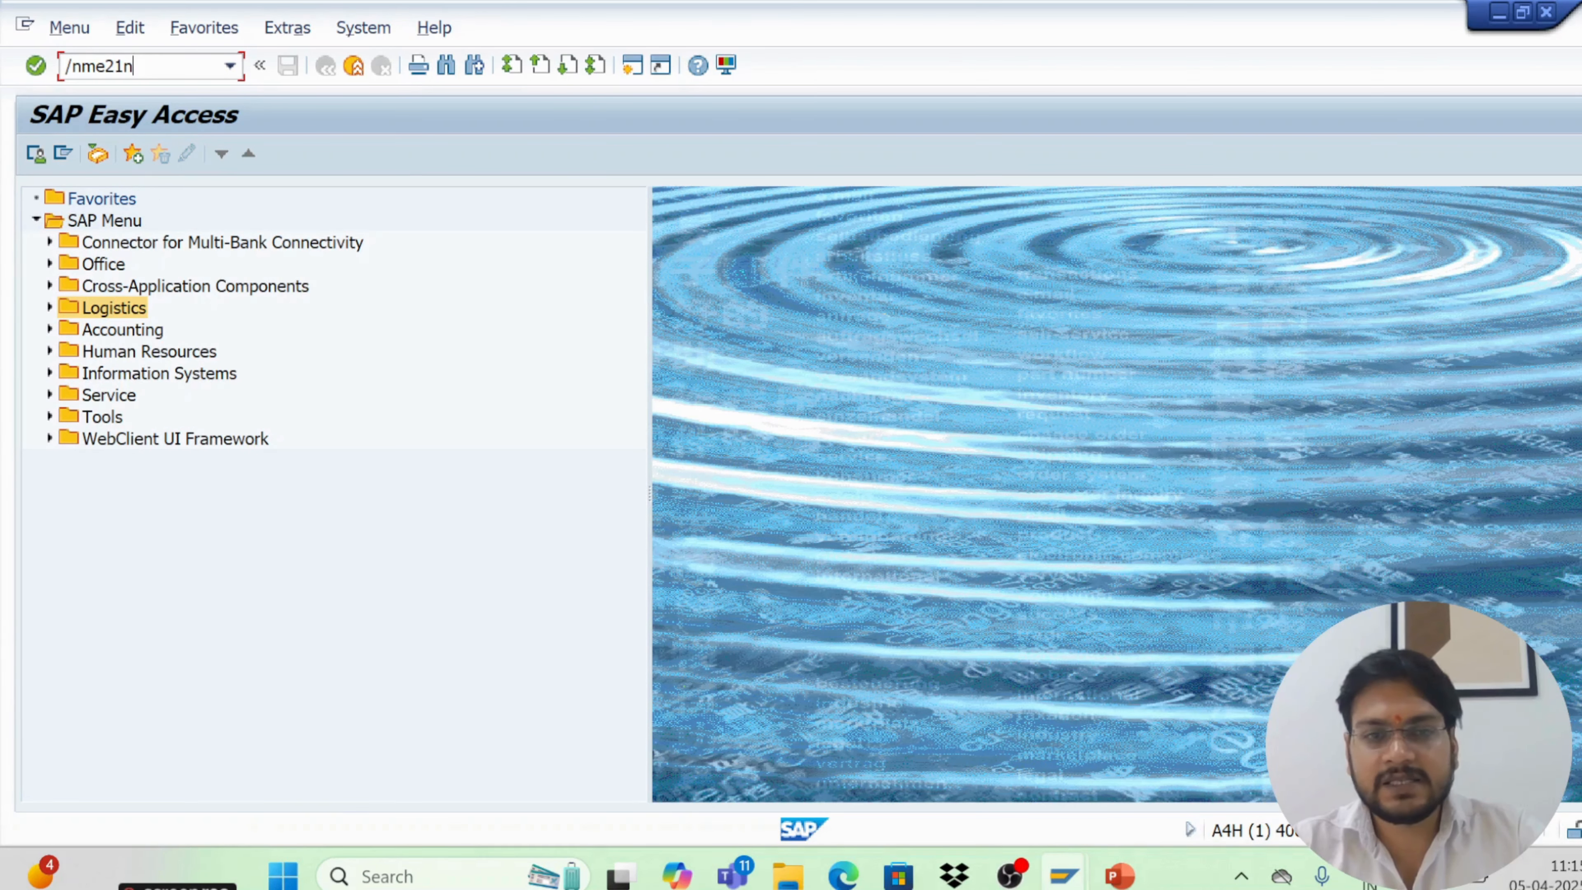
key("Return")
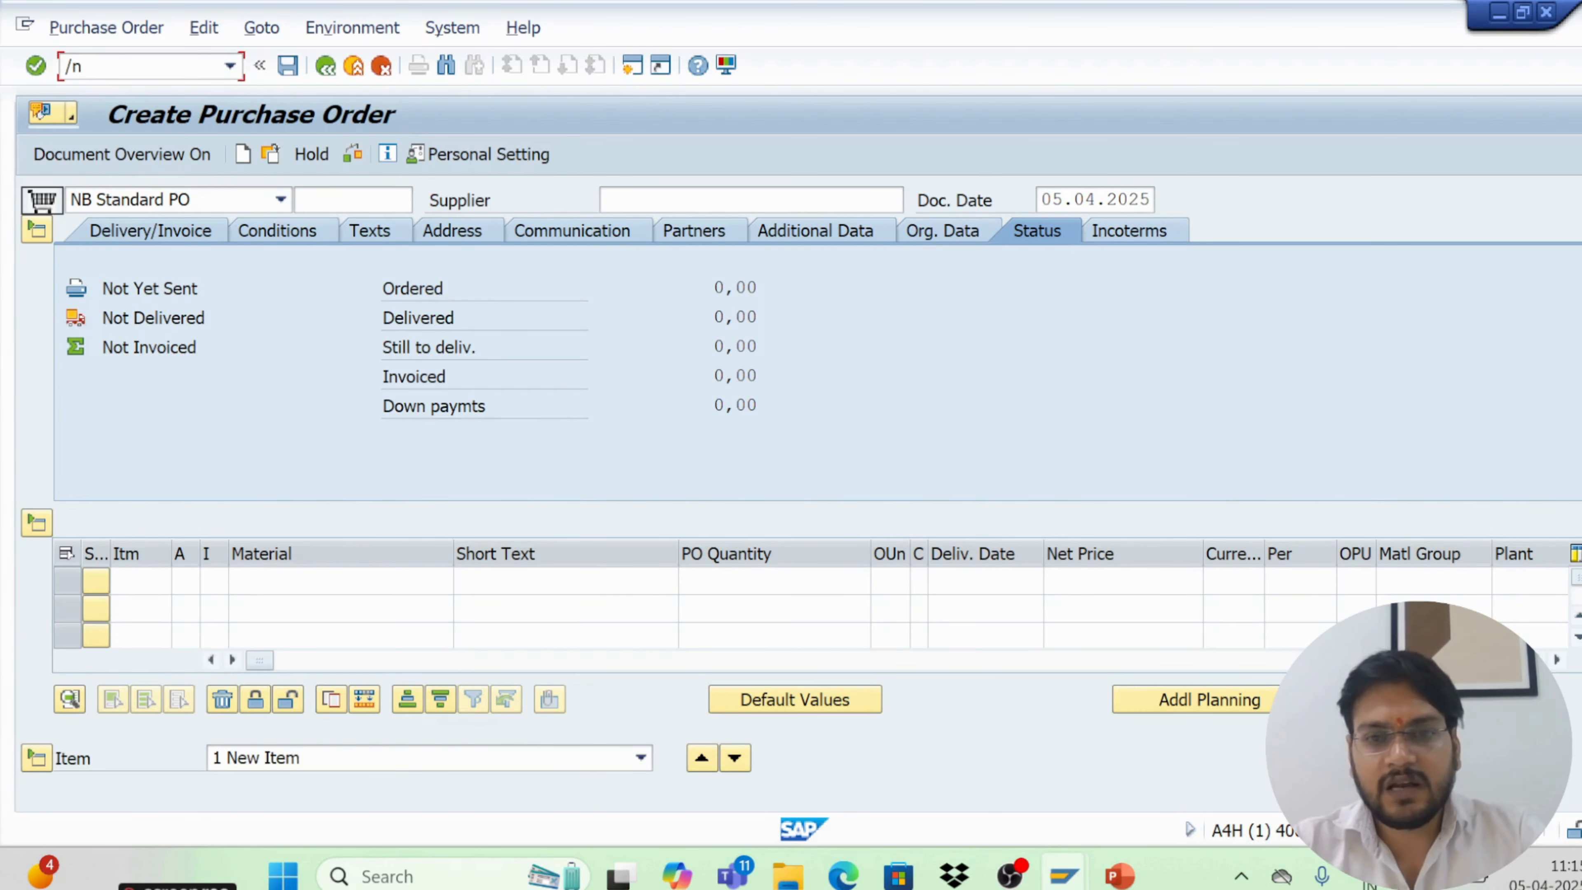
key("Return")
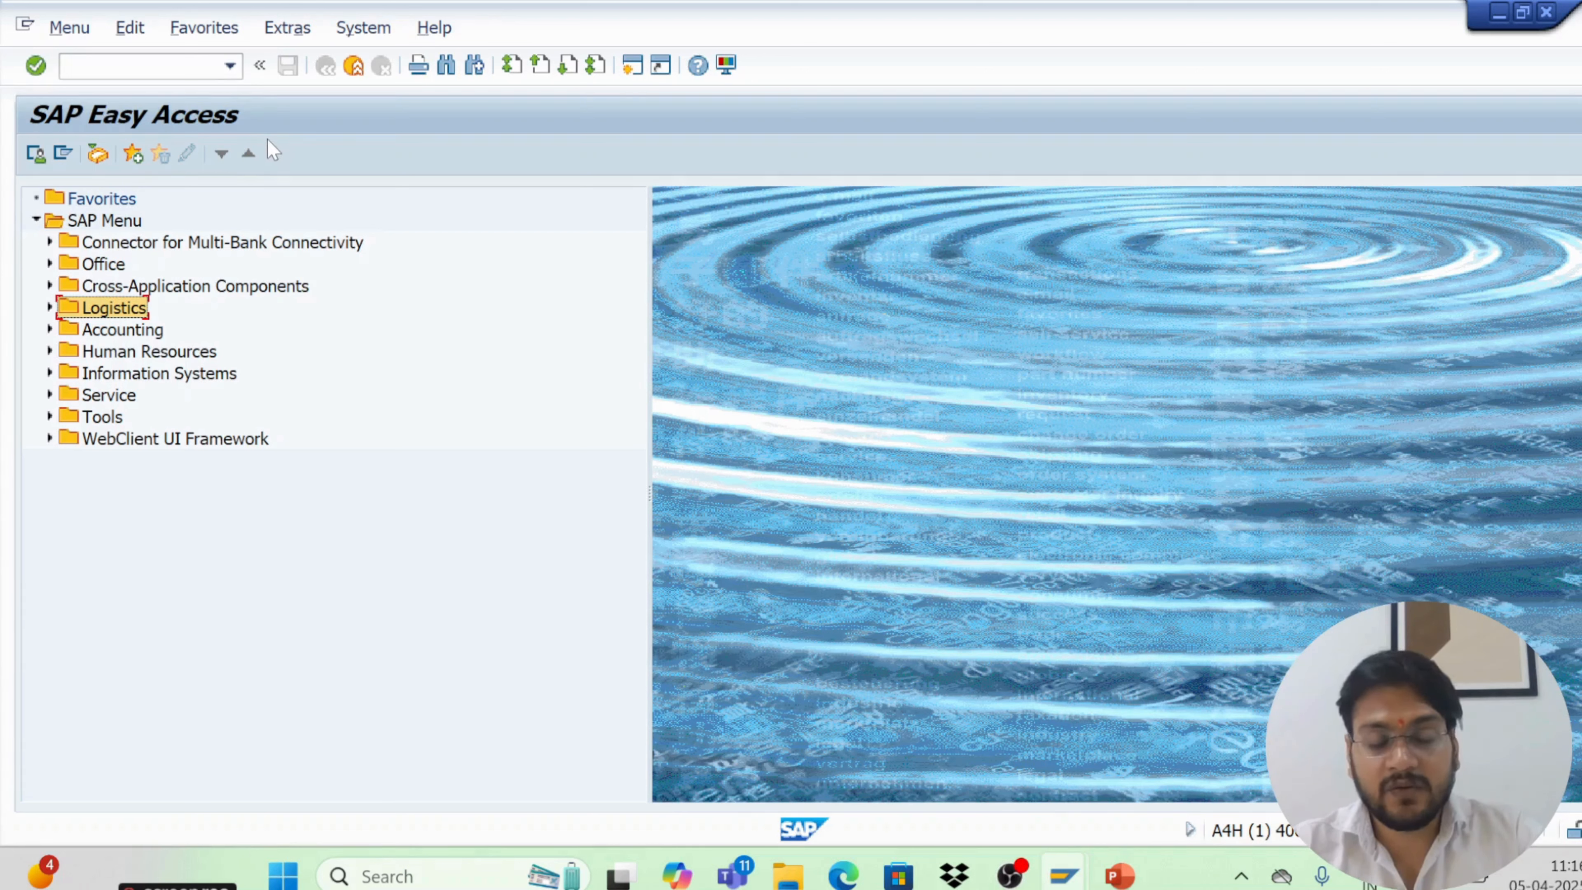
Insert a new folder in the Favorites list named sap t .code
left_click(200, 28)
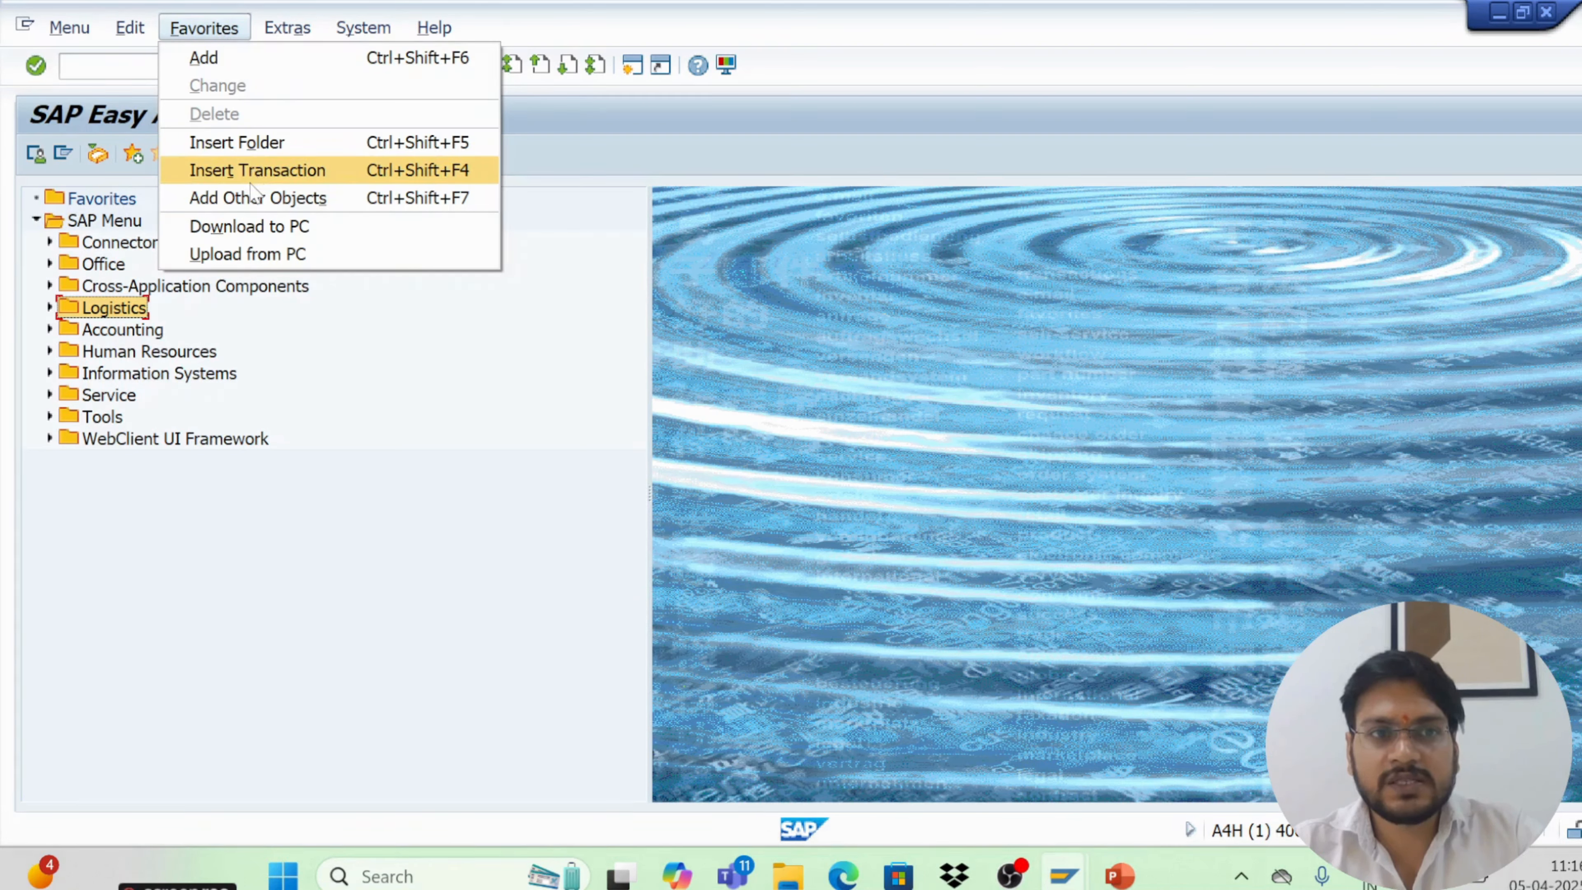
left_click(253, 147)
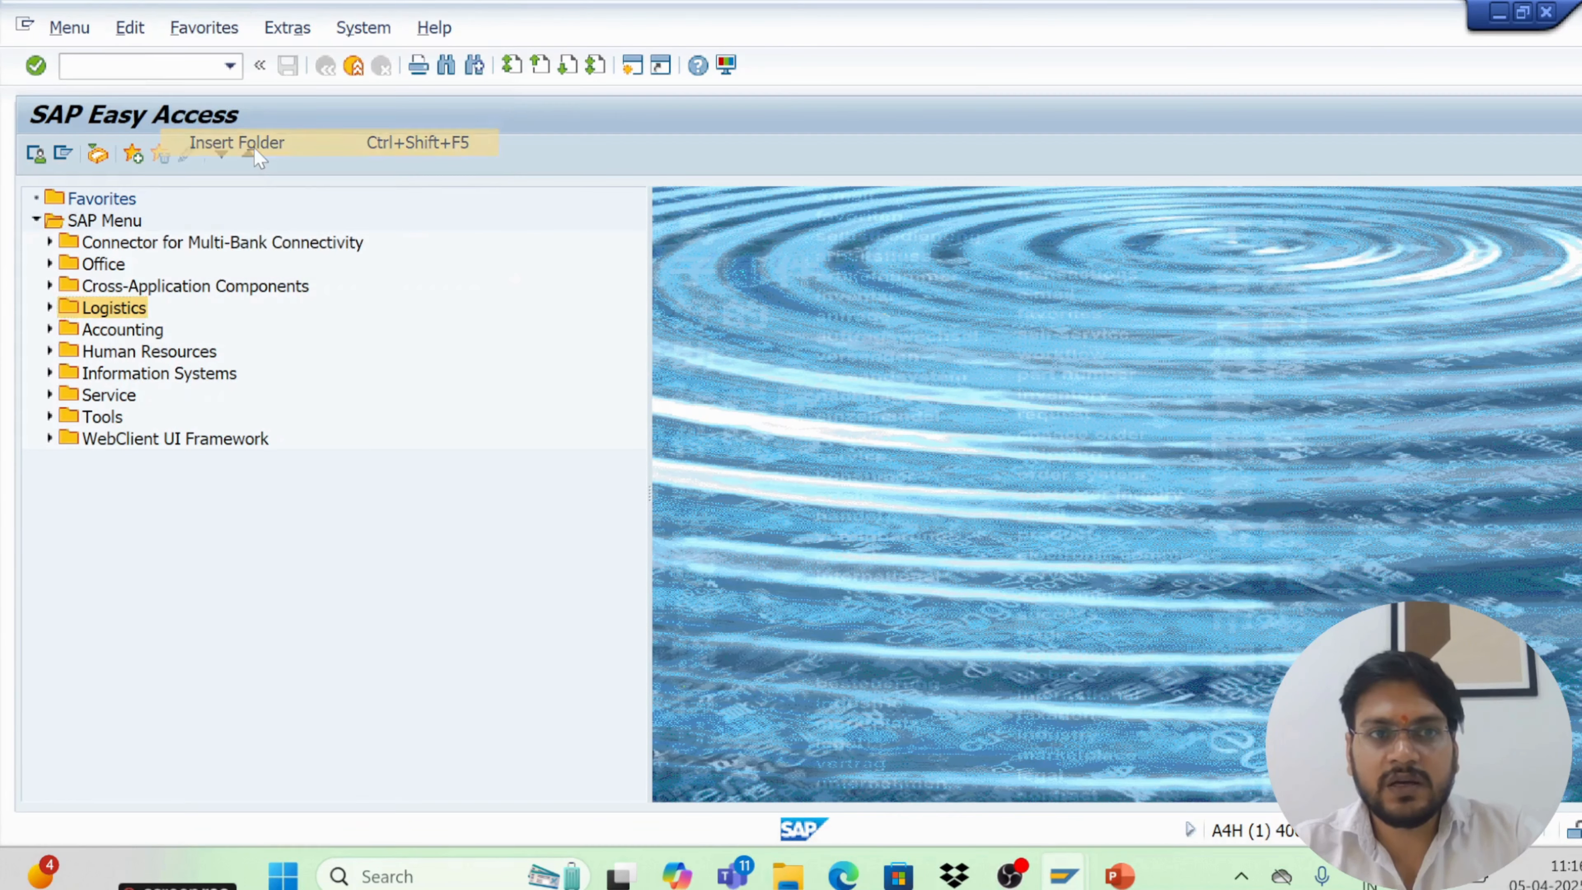
key("BackSpace")
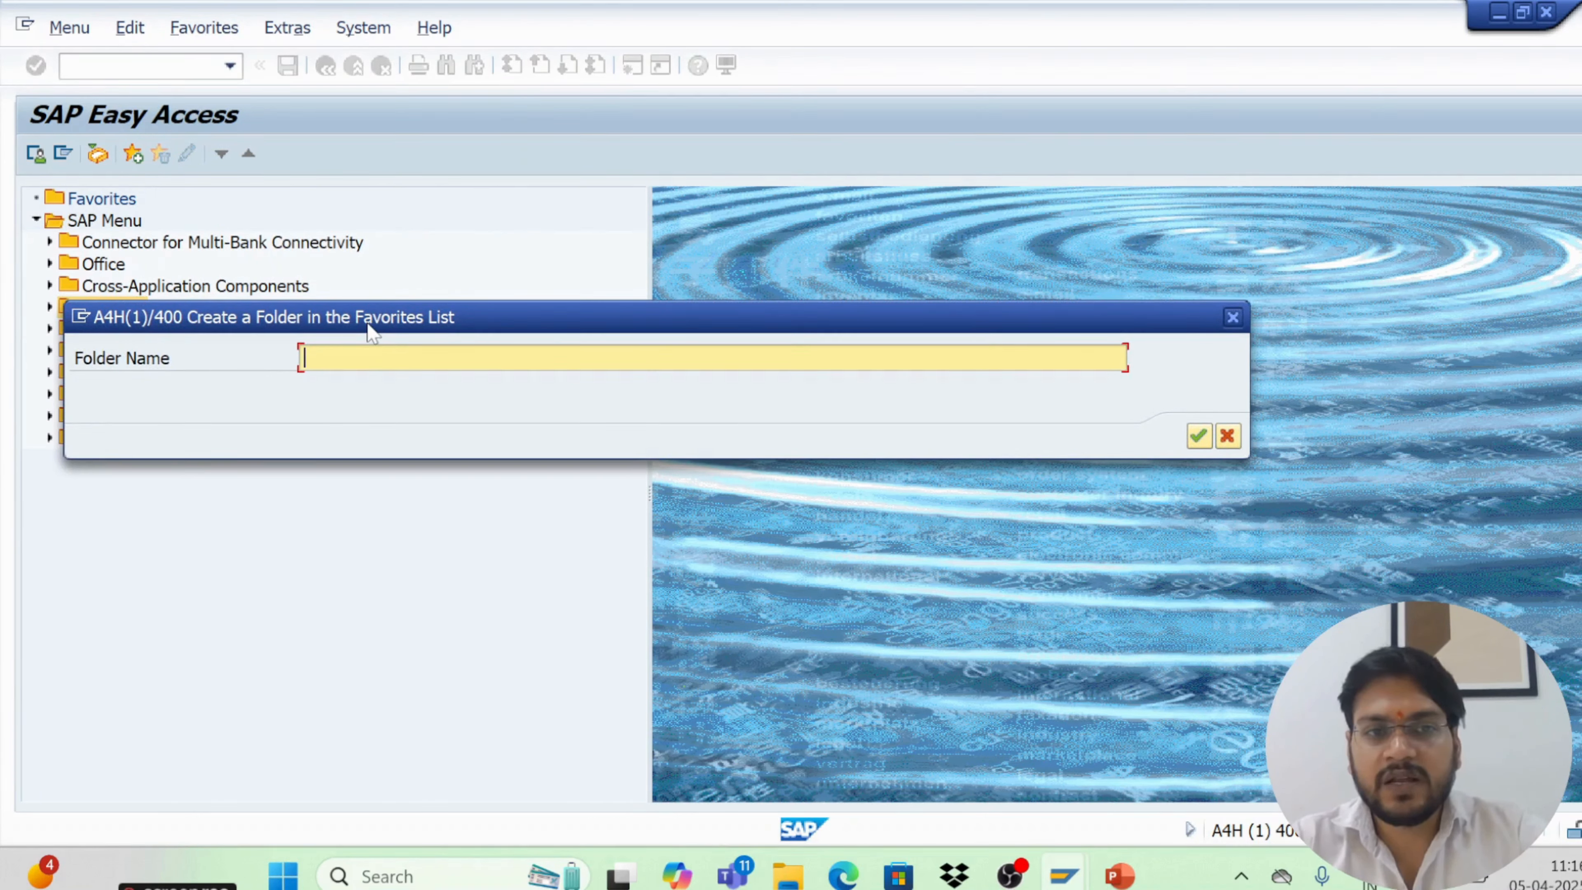
type("sap t ")
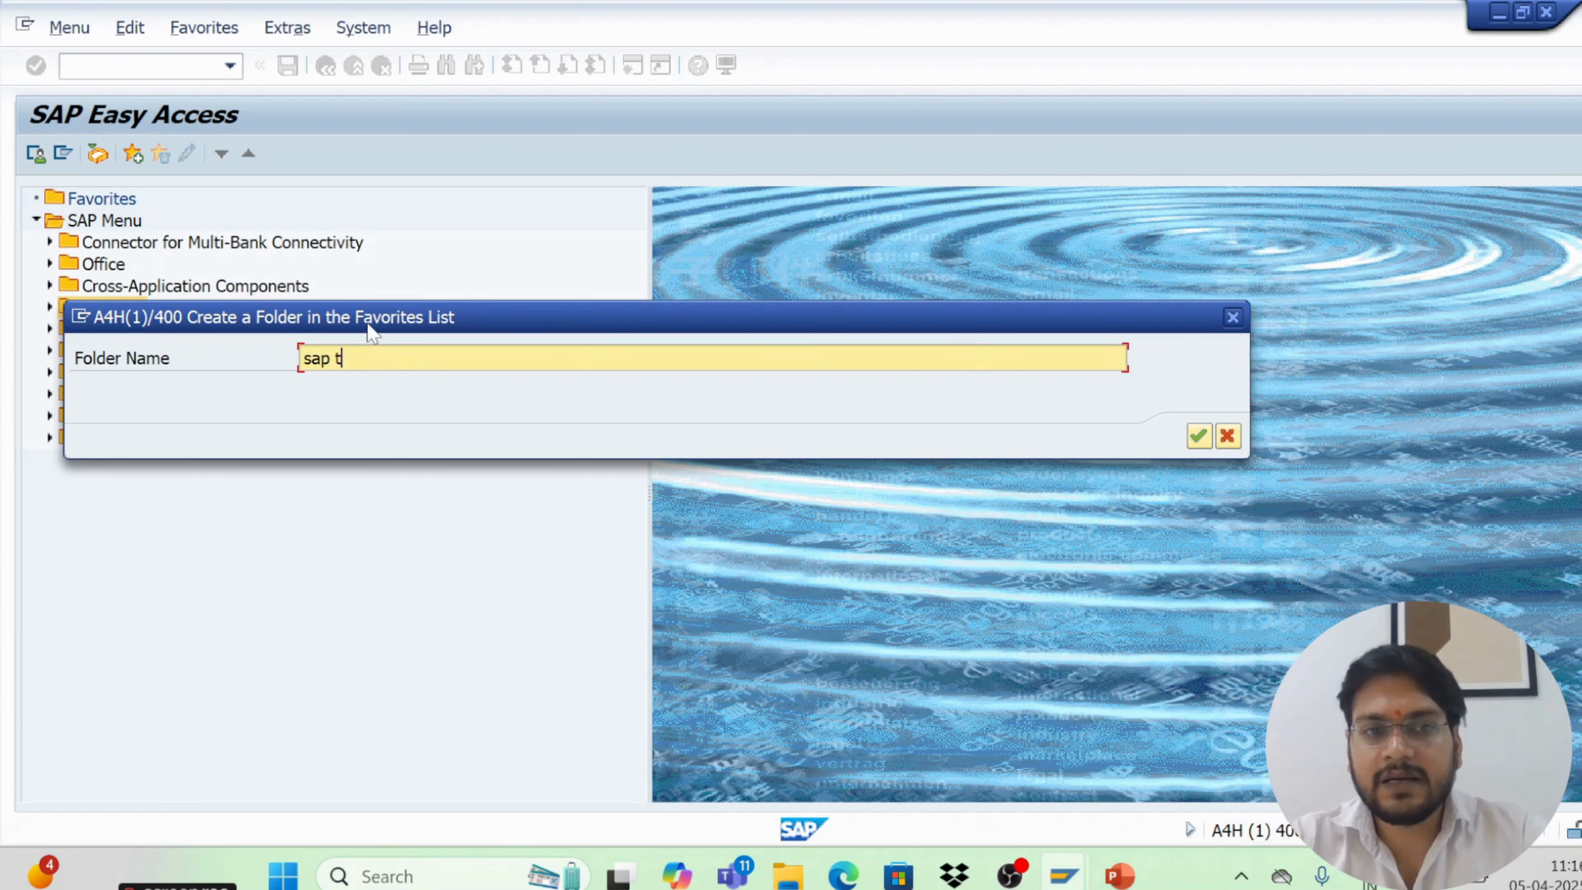
type(".code")
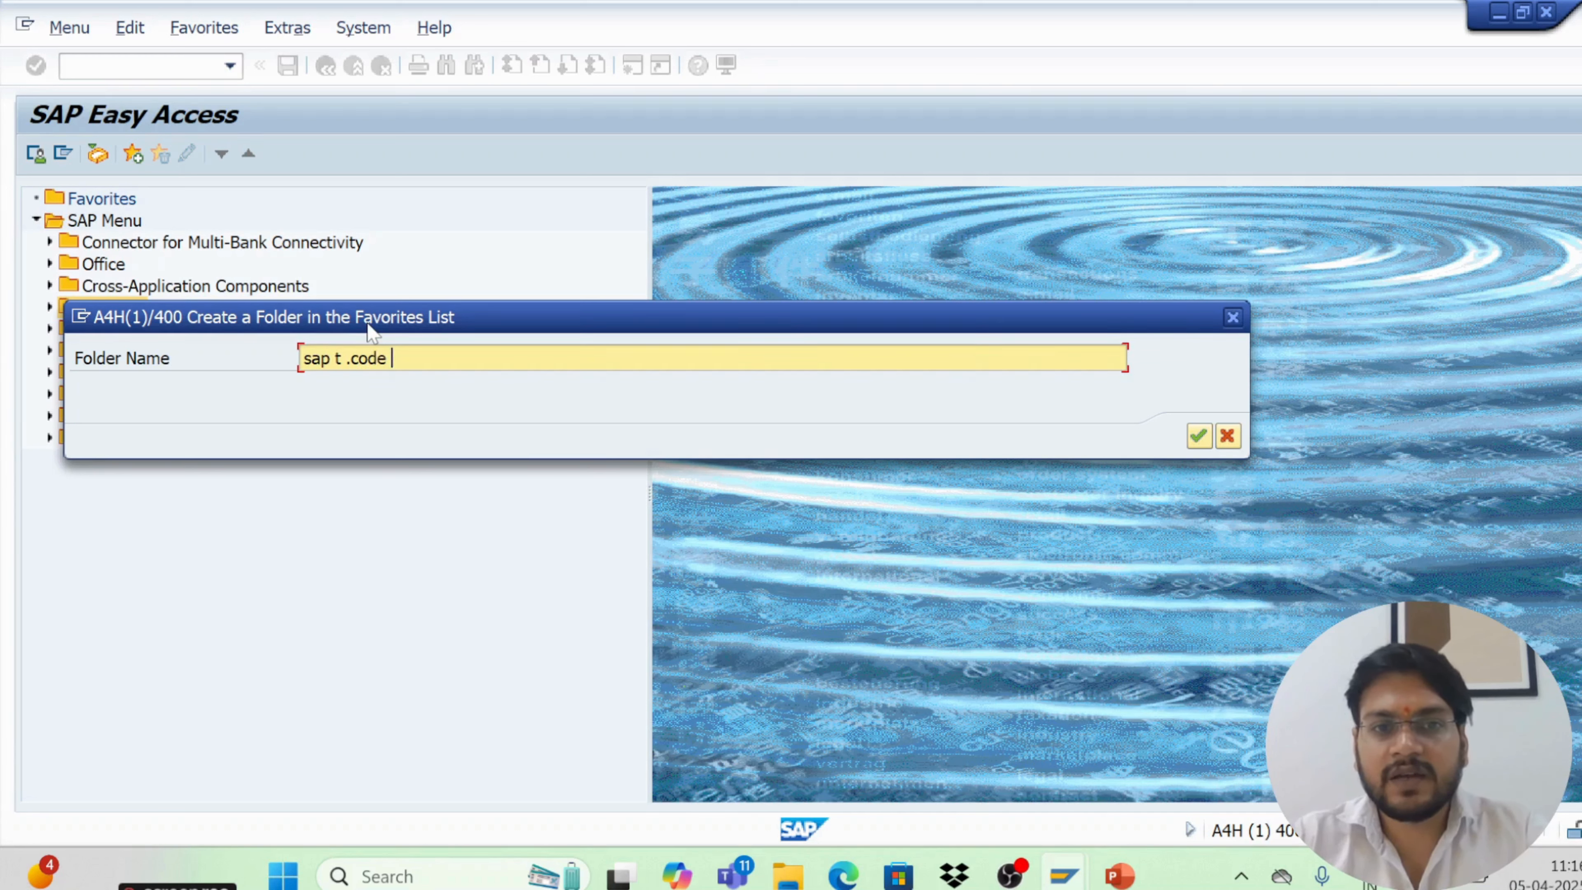
key("Return")
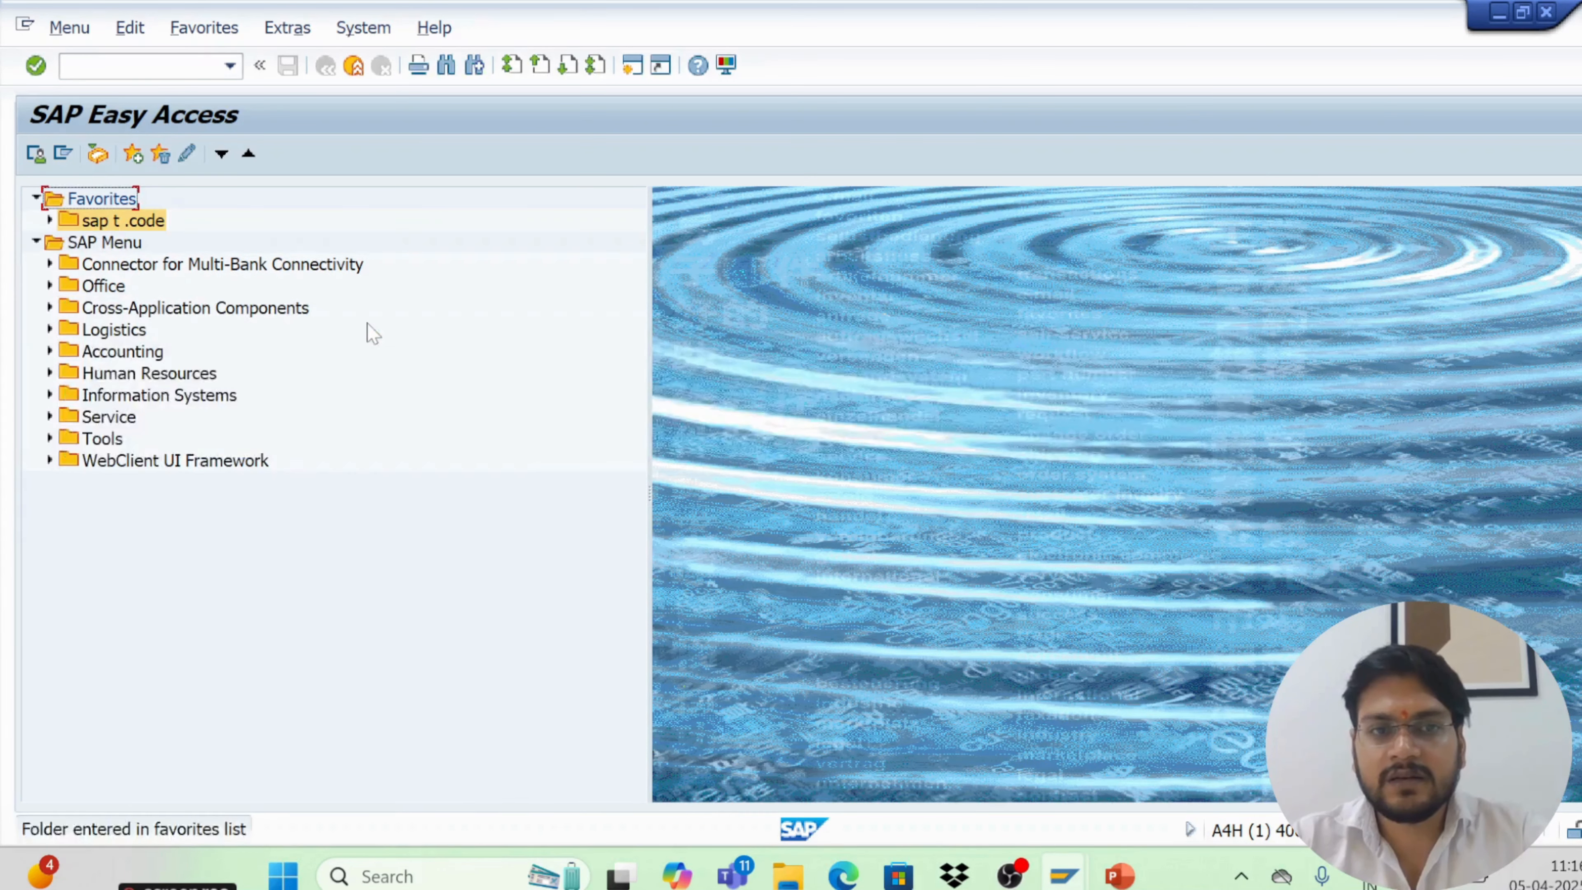
Insert transaction me21n into the sap t .code favorites folder, open it from Favorites, and return to the menu
left_click(104, 226)
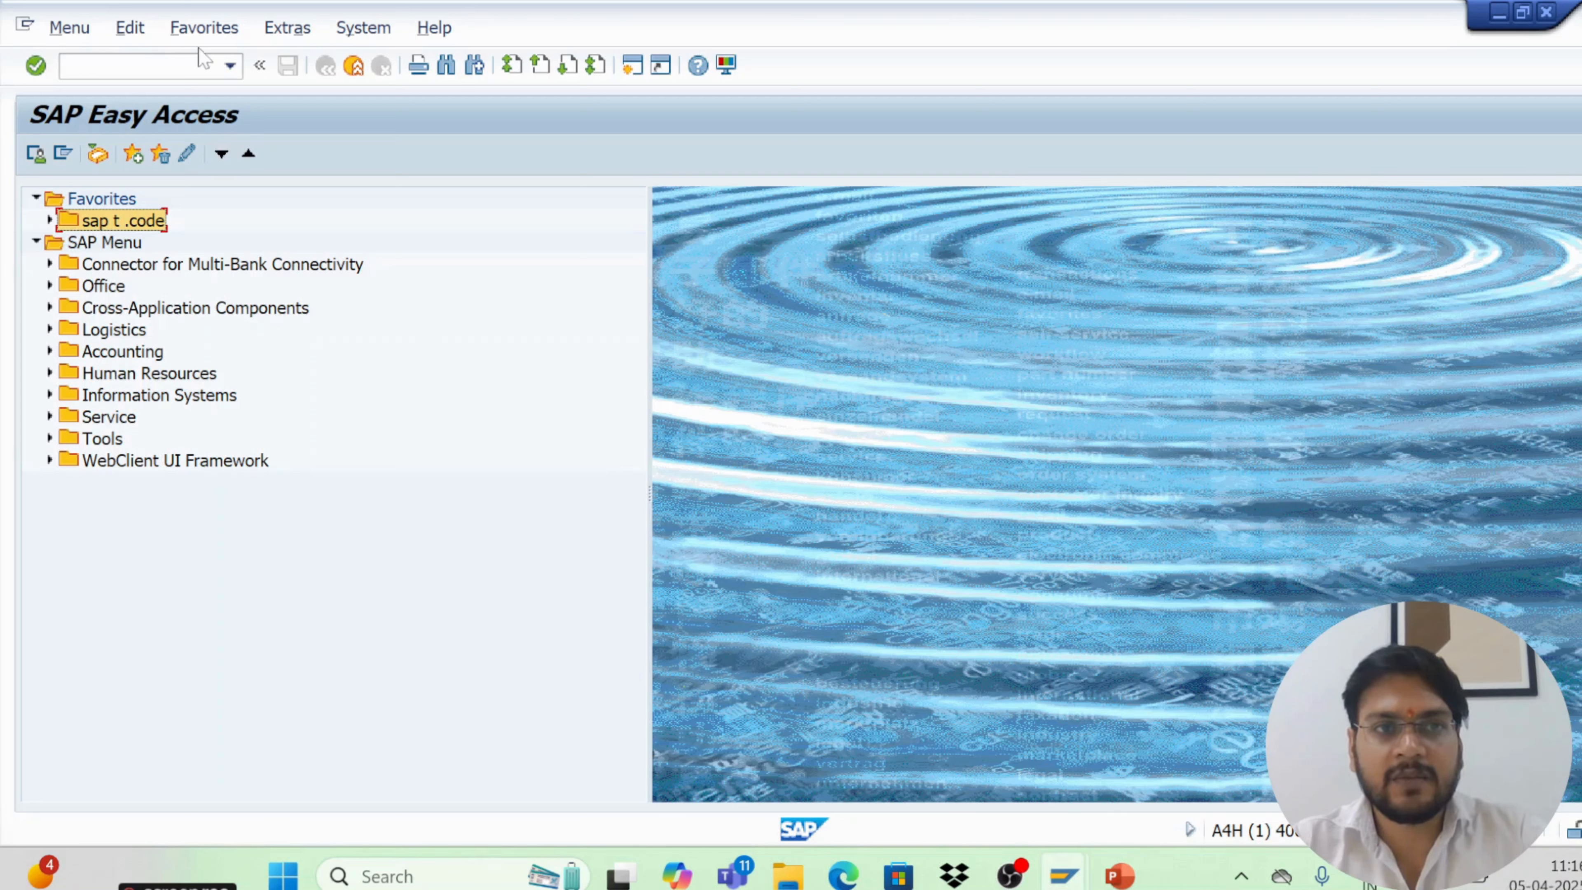
left_click(203, 30)
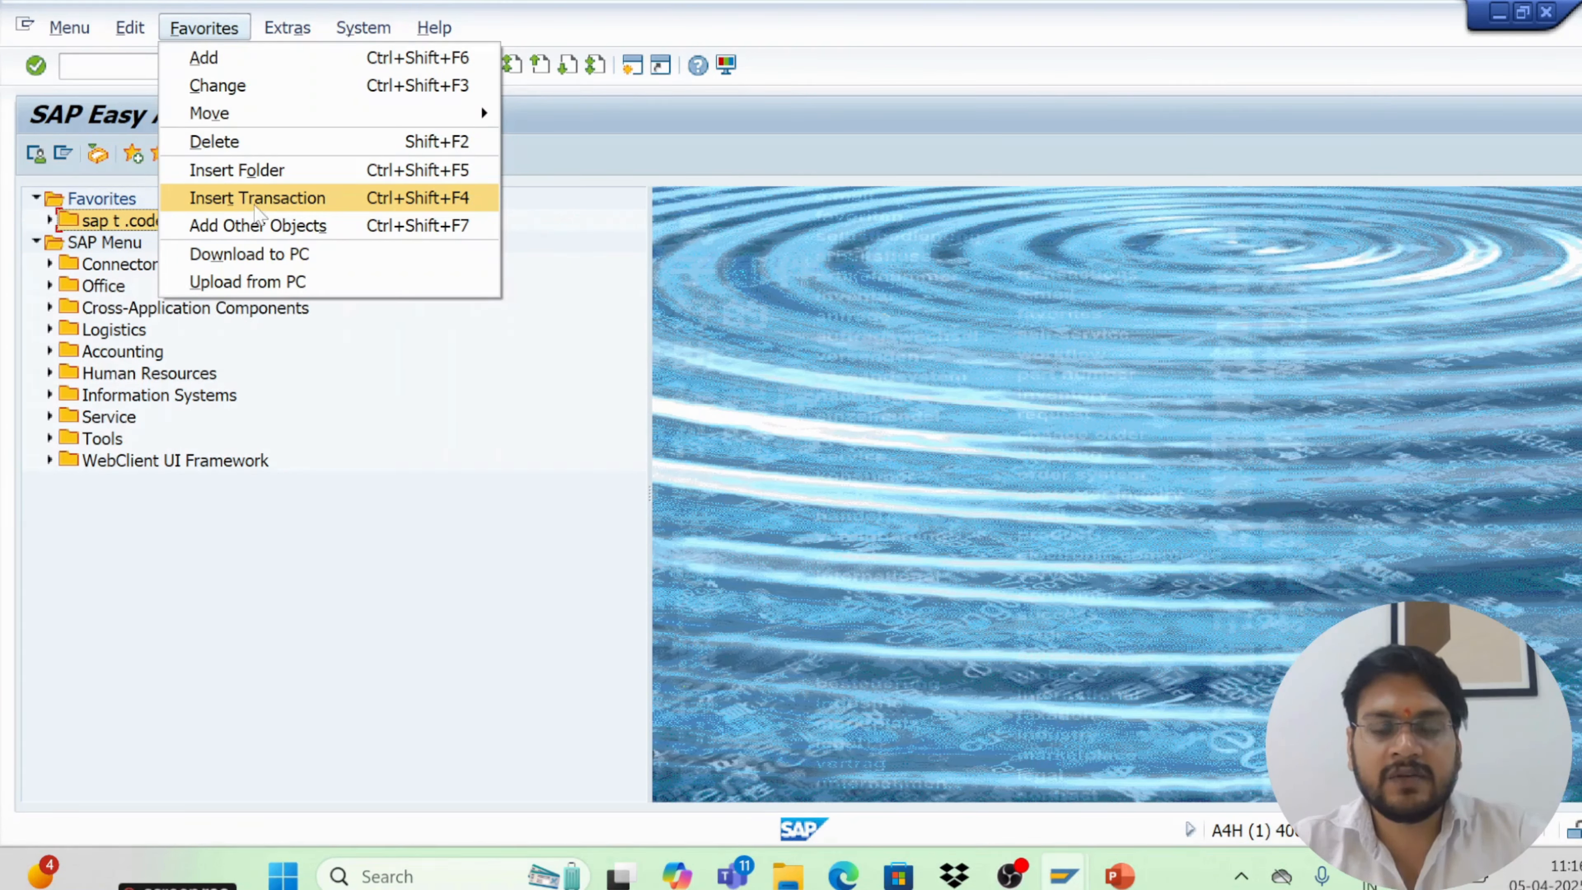
left_click(256, 209)
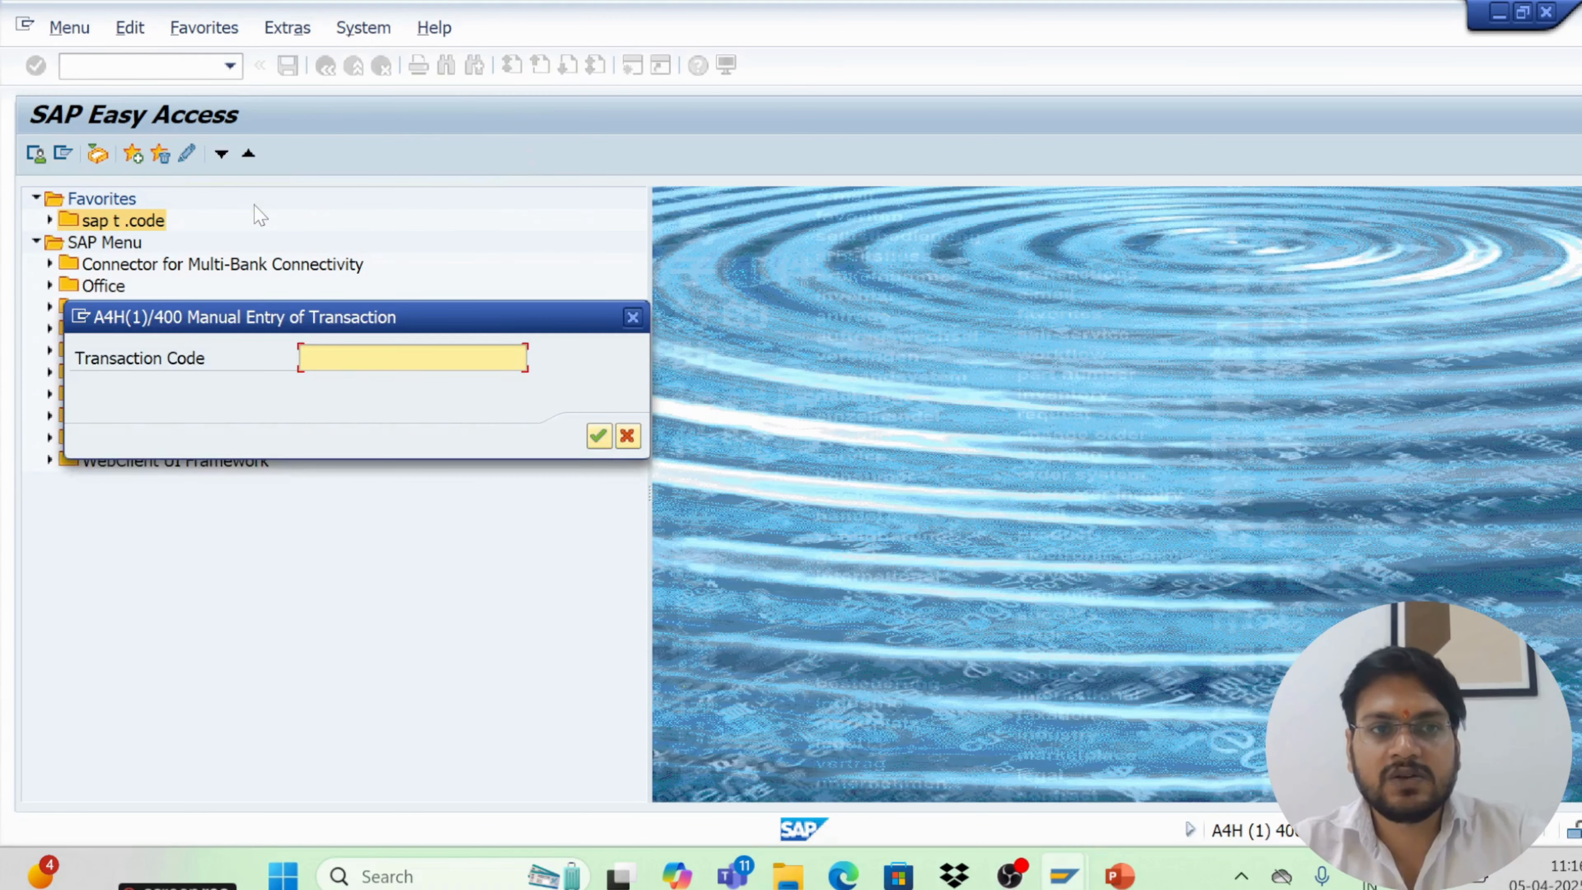
type("me21n")
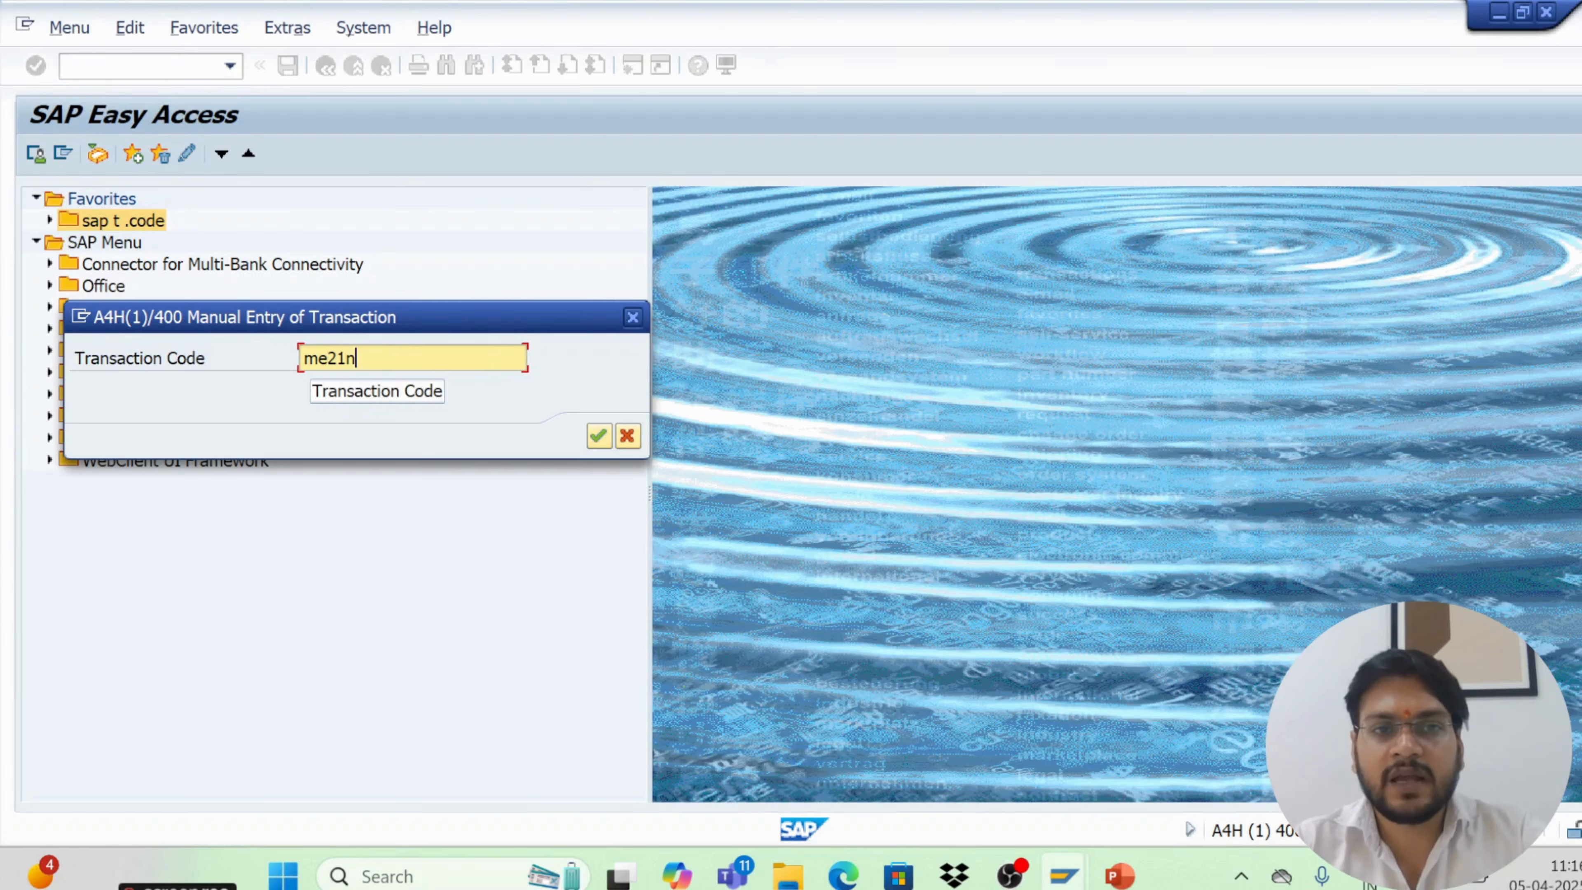
key("Return")
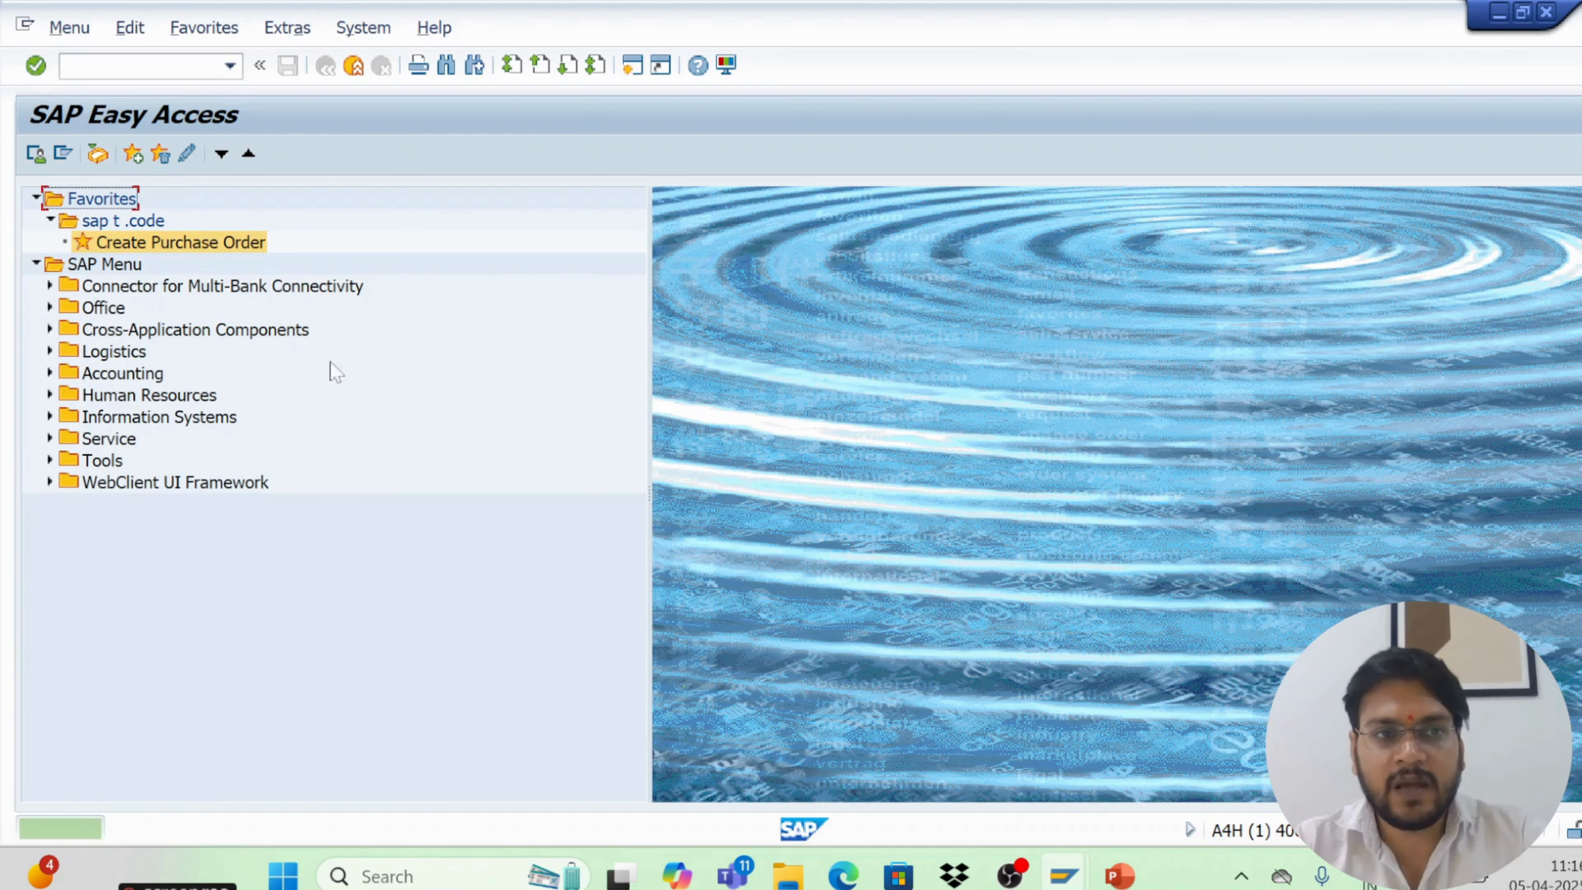
double_click(173, 244)
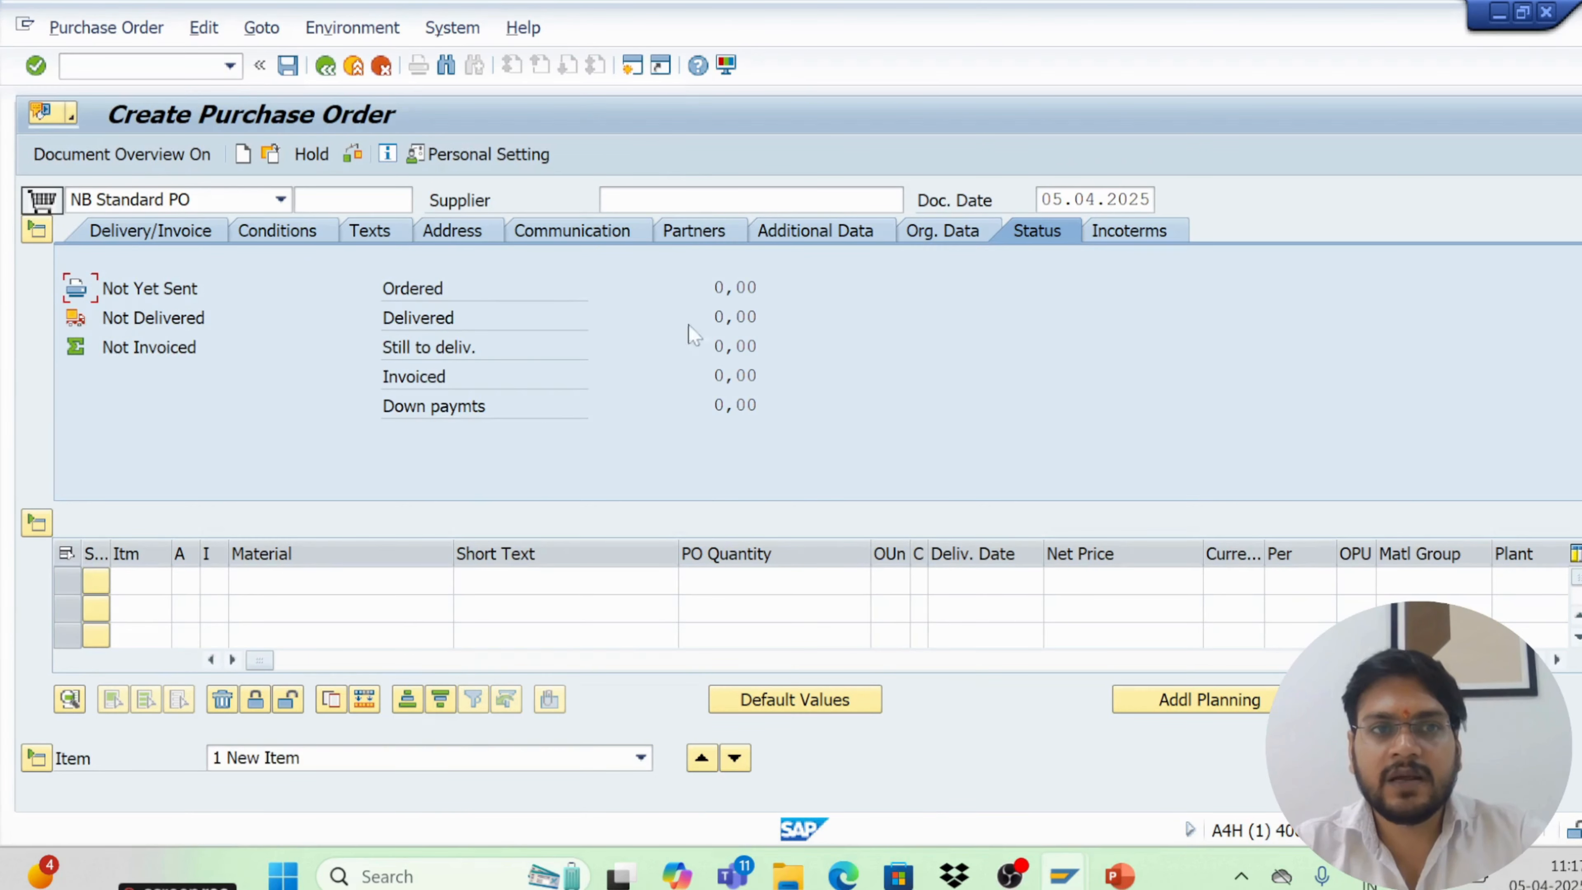
left_click(319, 65)
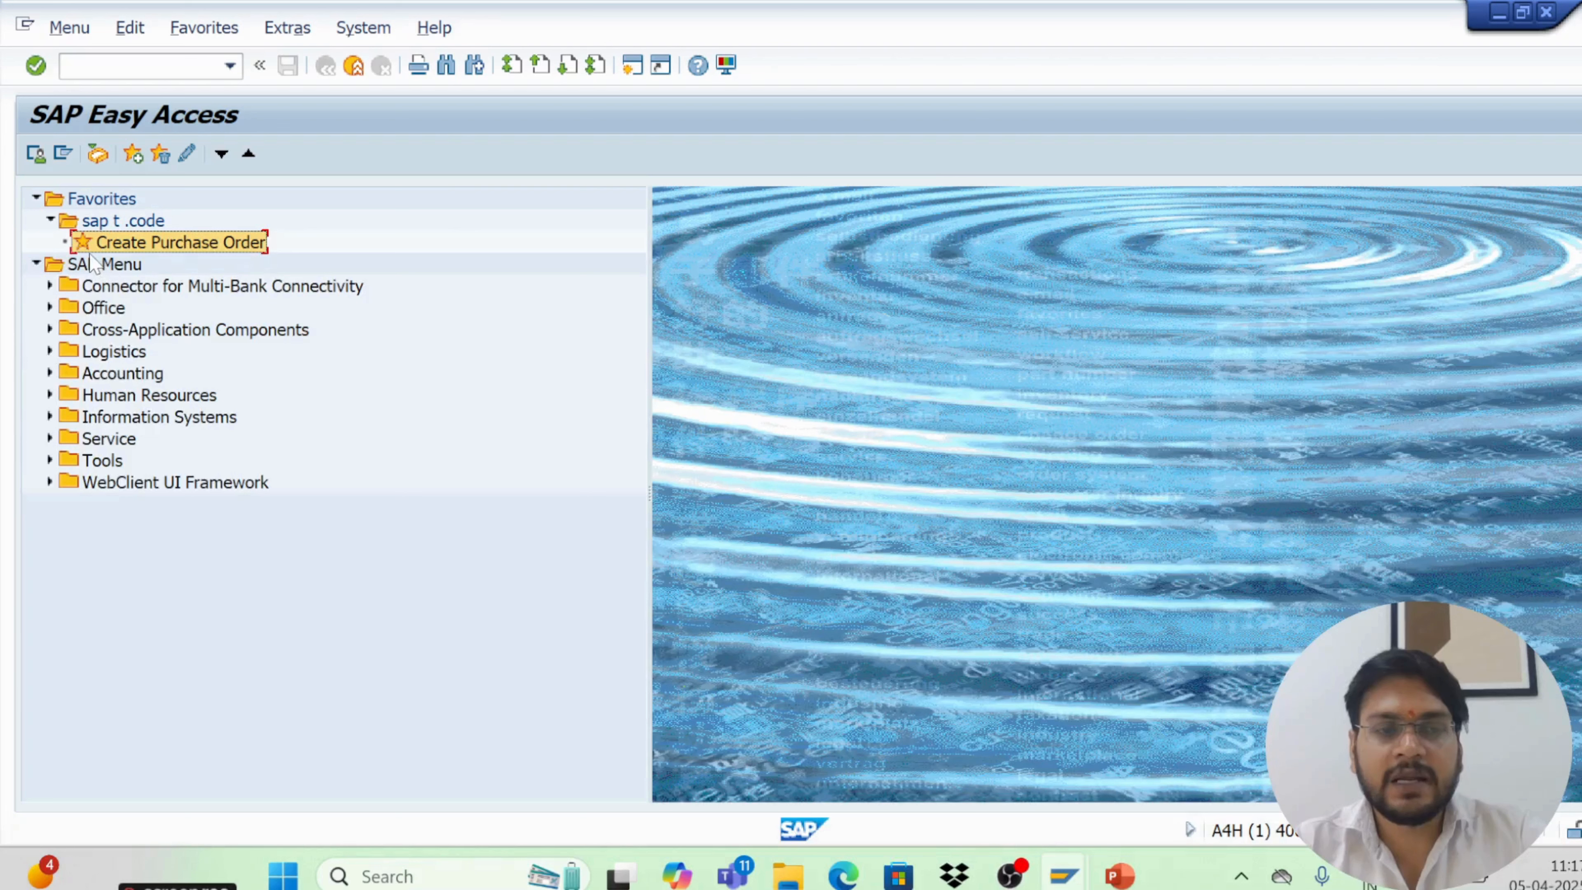
Insert transaction mm01 into the sap t .code favorites folder
left_click(96, 222)
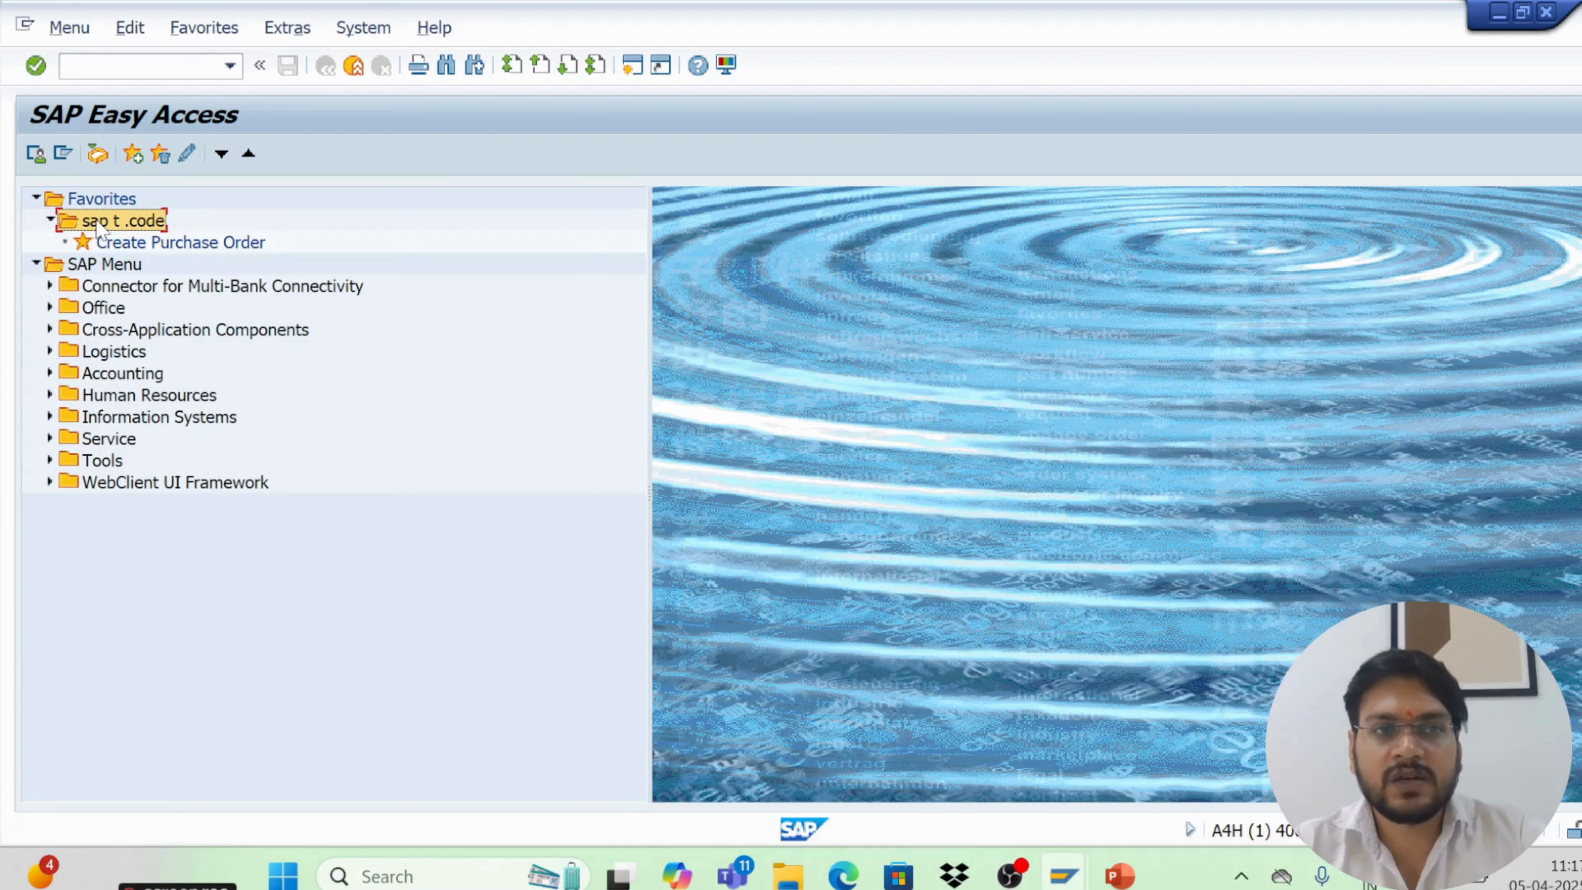
left_click(214, 37)
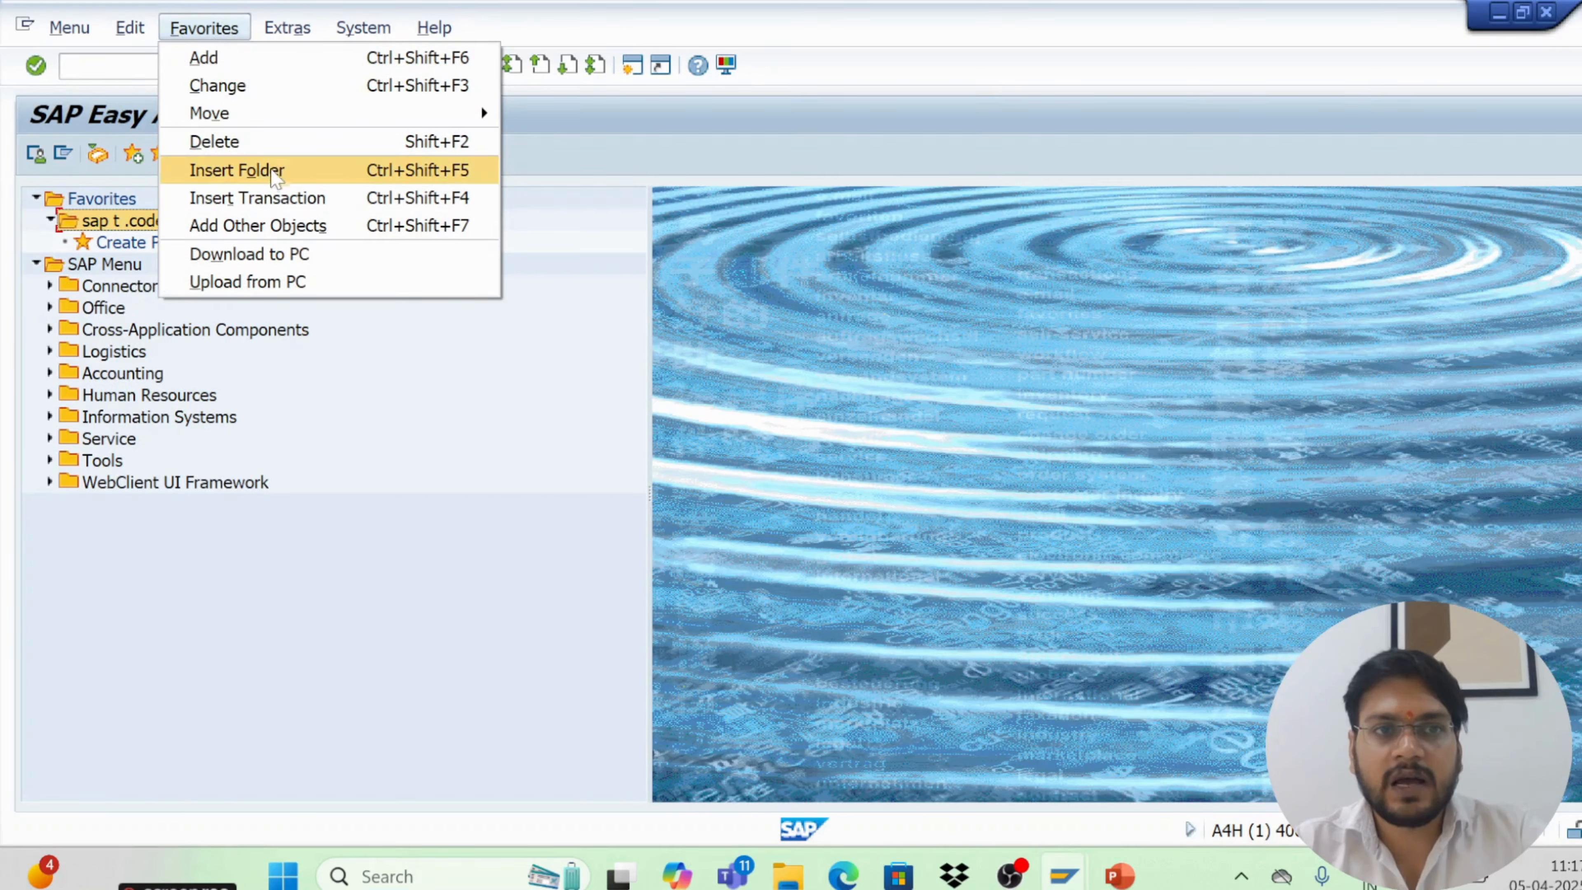
left_click(274, 197)
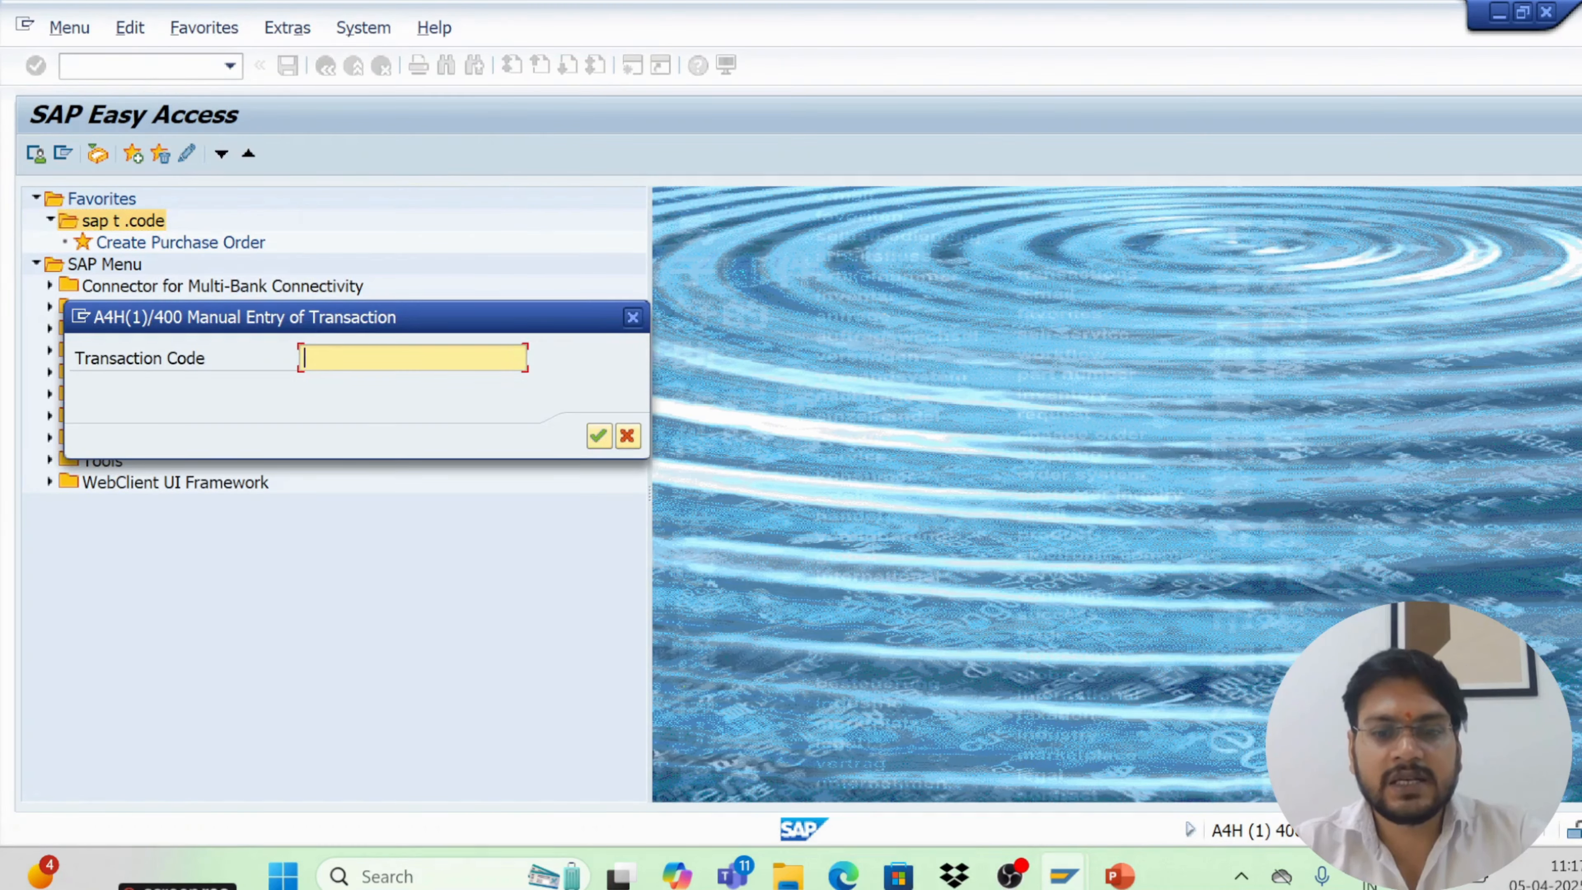
type("me")
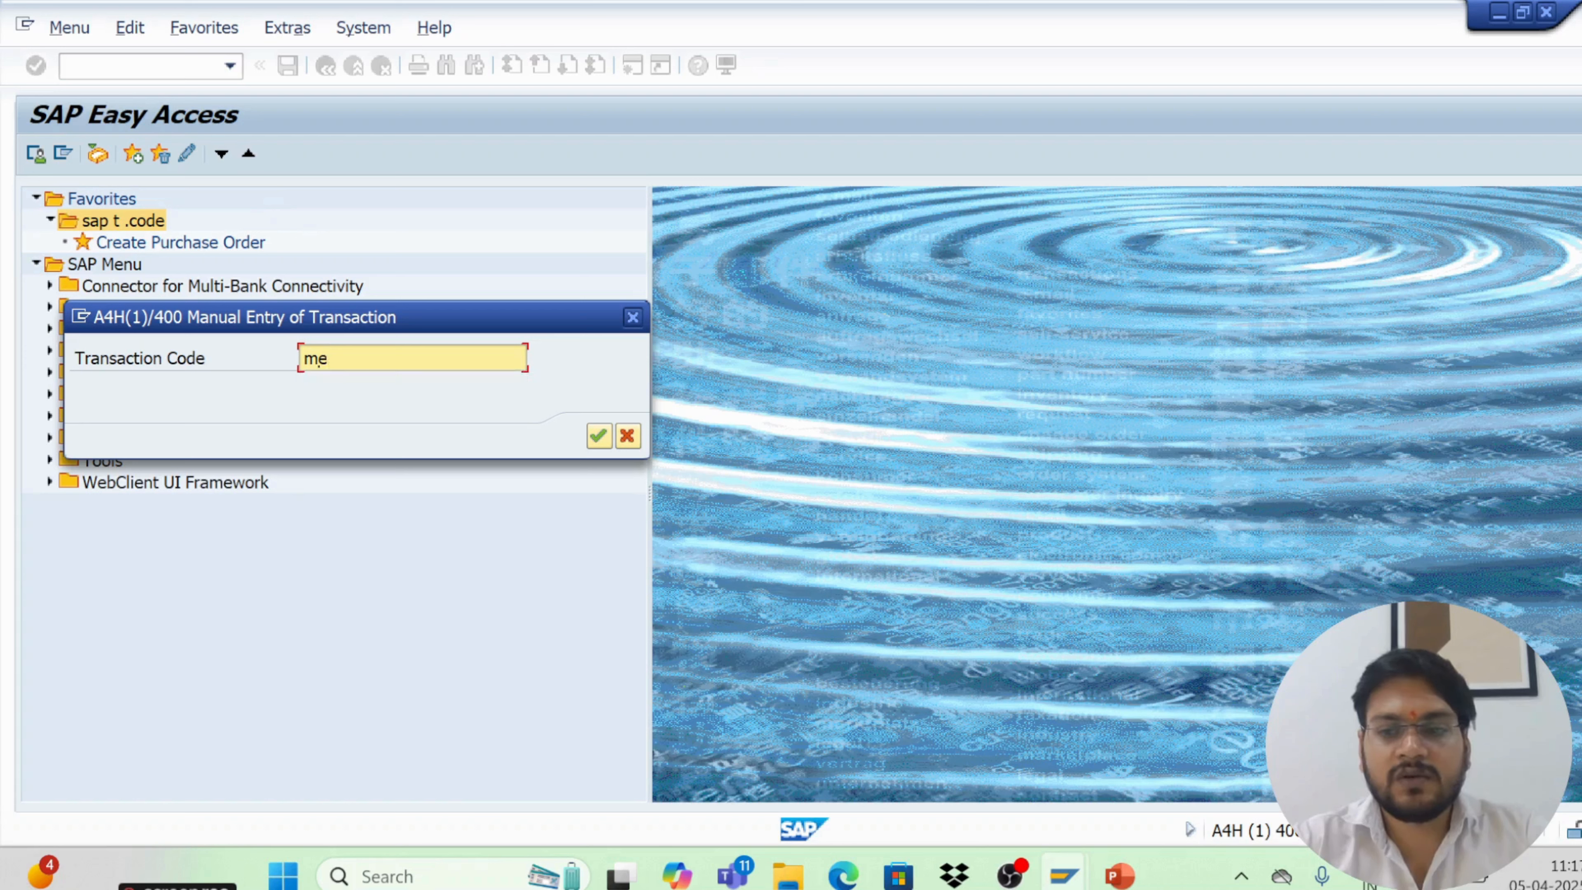
key("BackSpace")
type("m01")
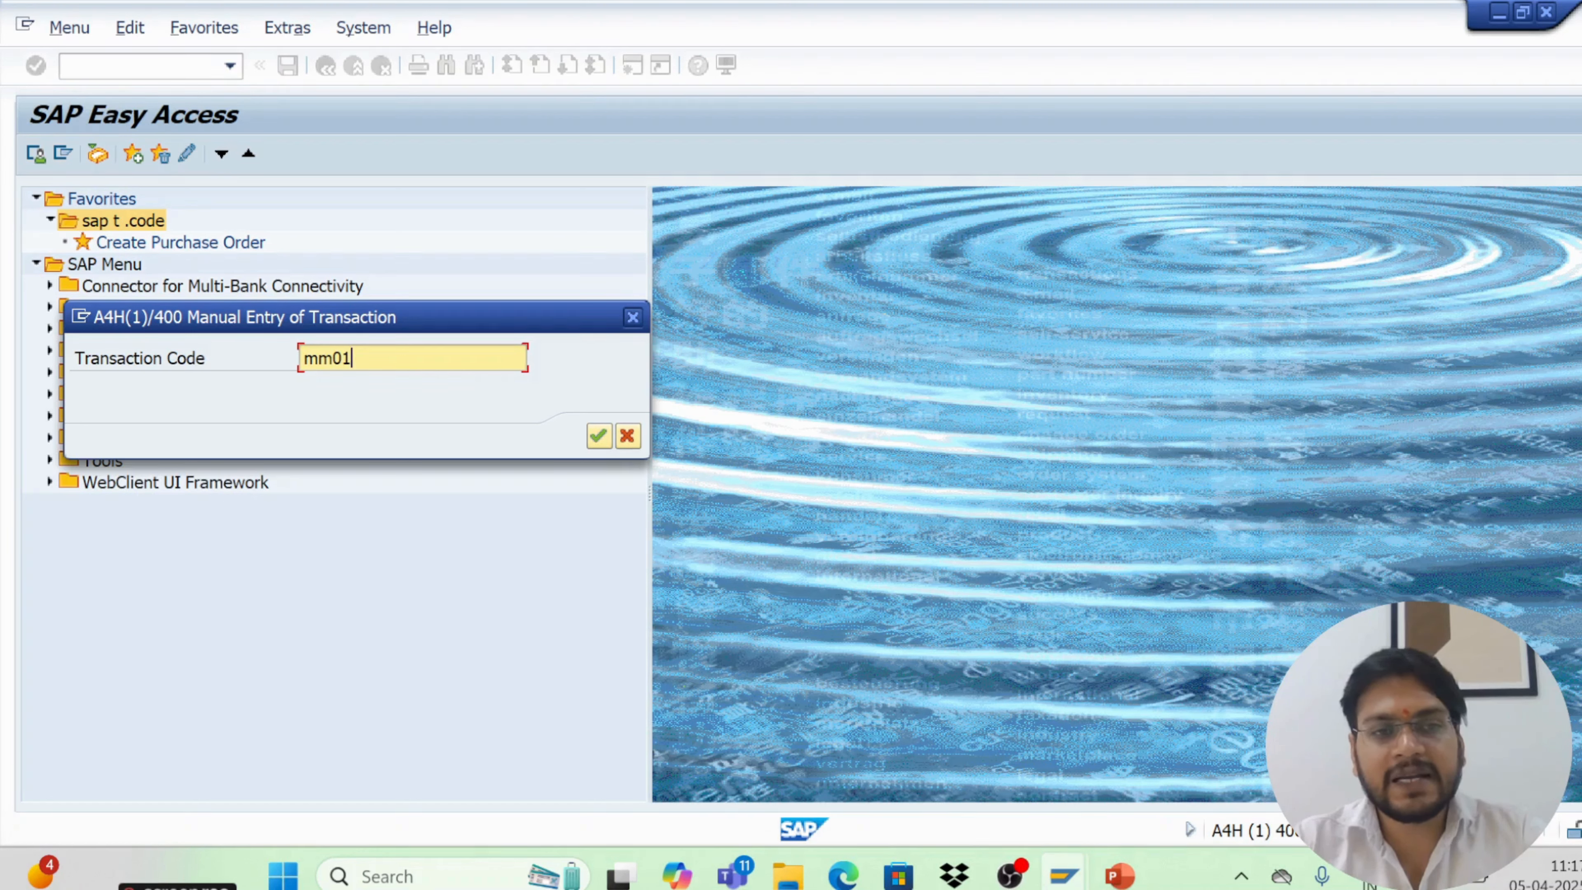
key("Return")
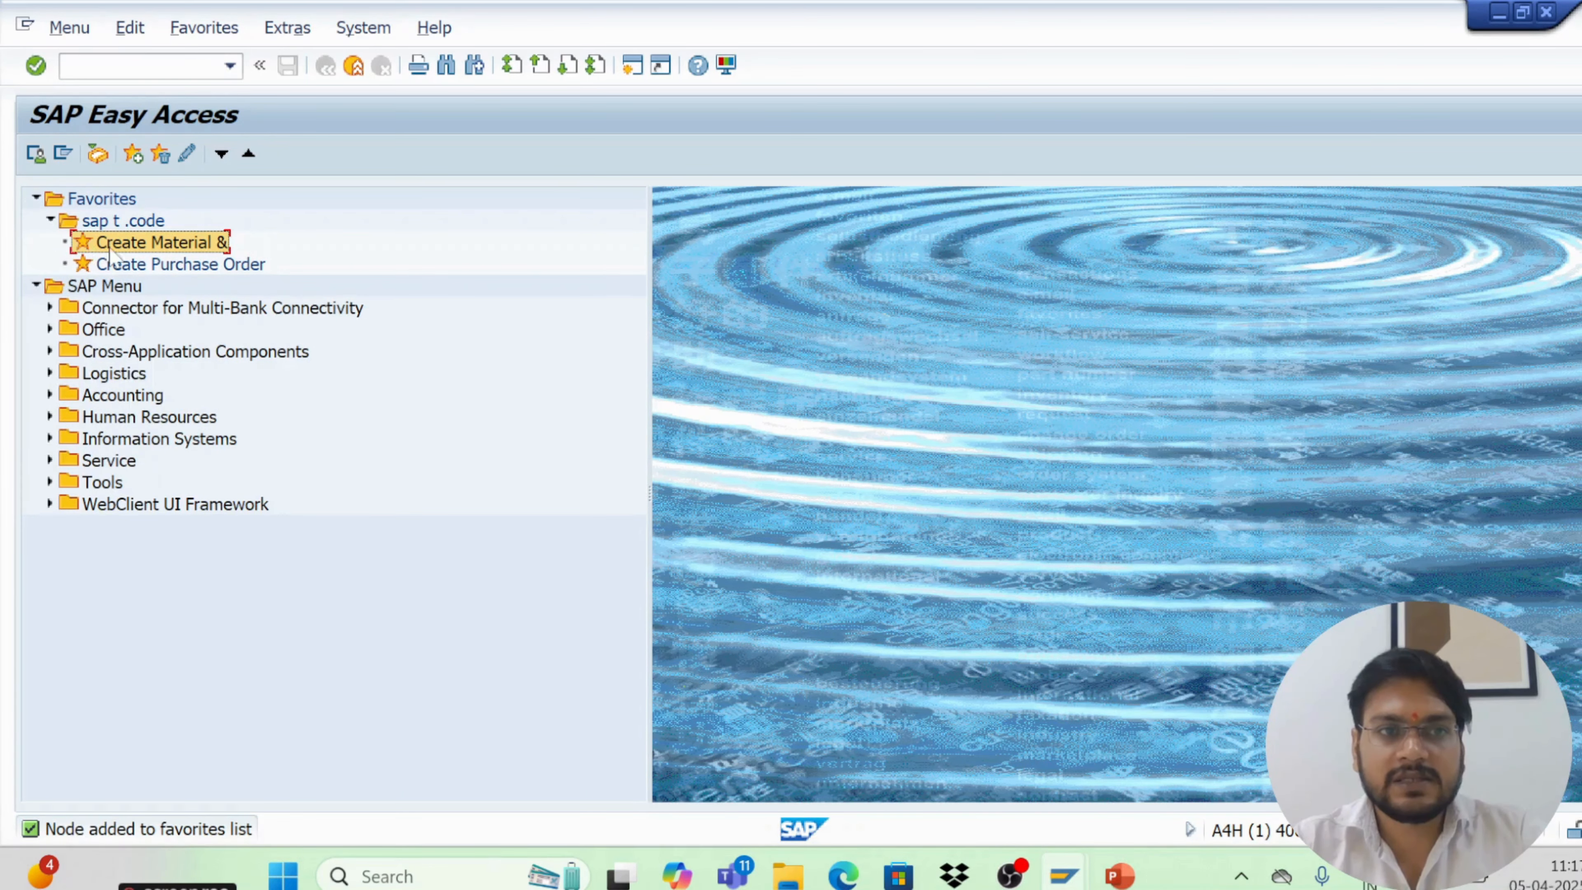
Open the Create Material favorite and leave it with the /n command
double_click(176, 248)
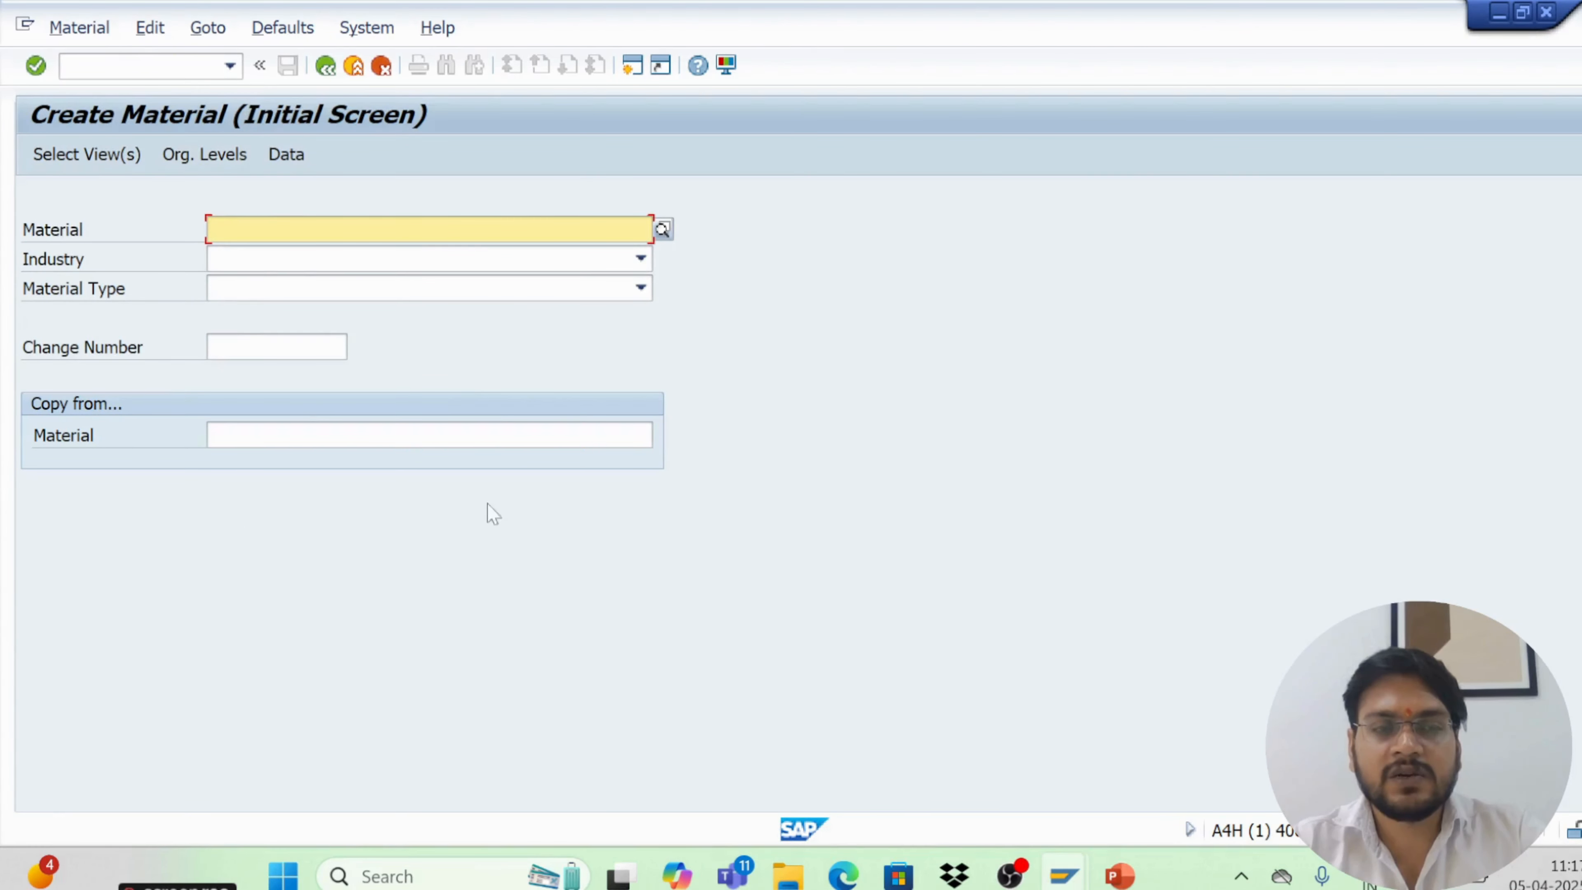
left_click(149, 66)
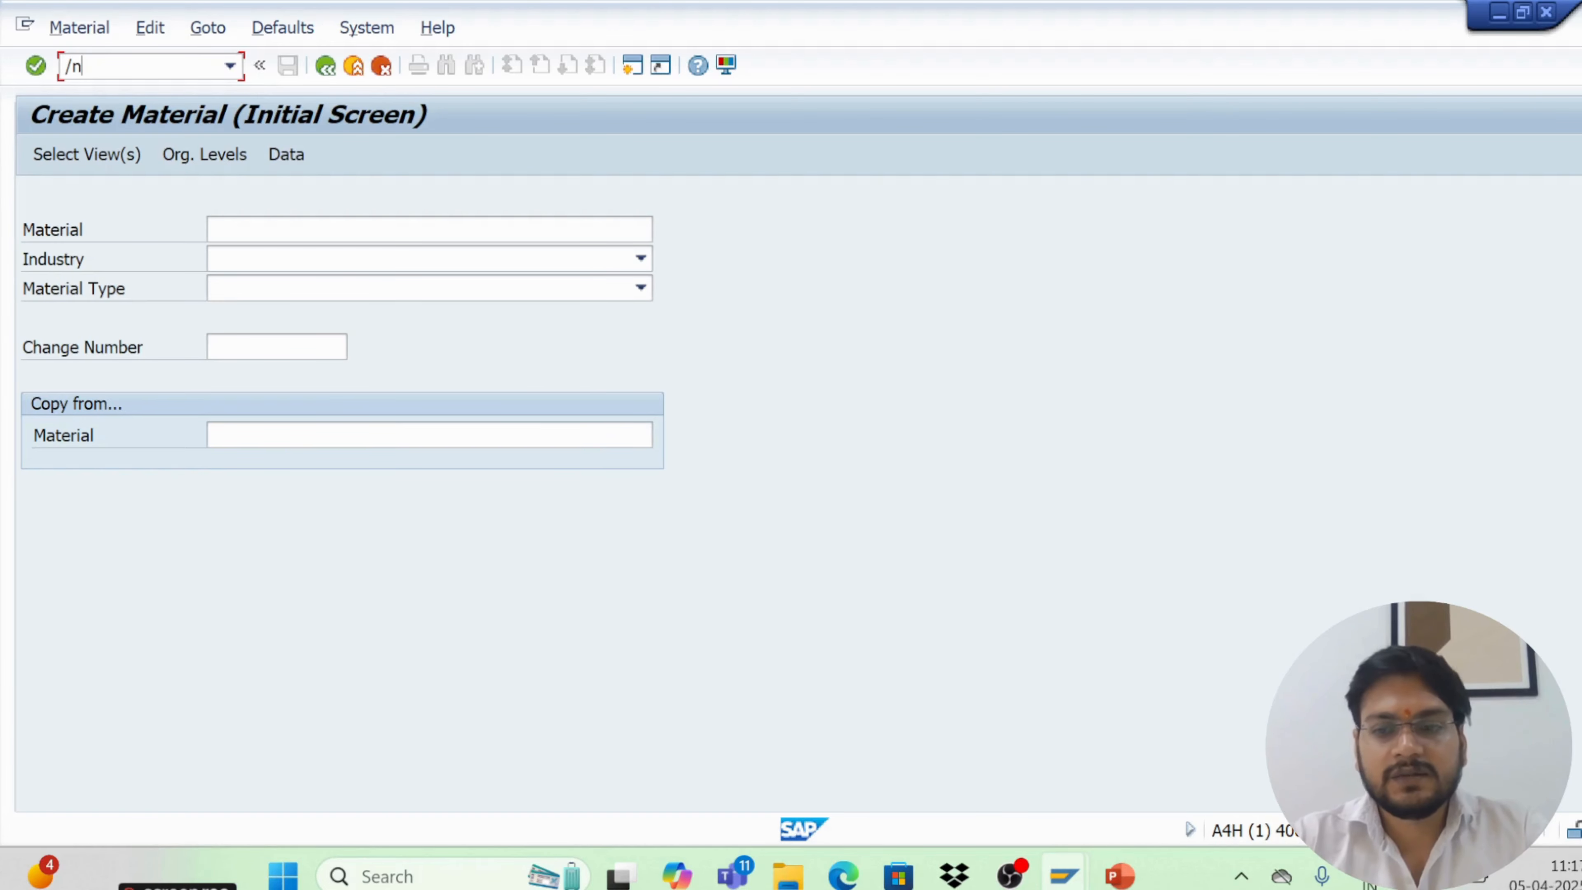
type("/n")
key("Return")
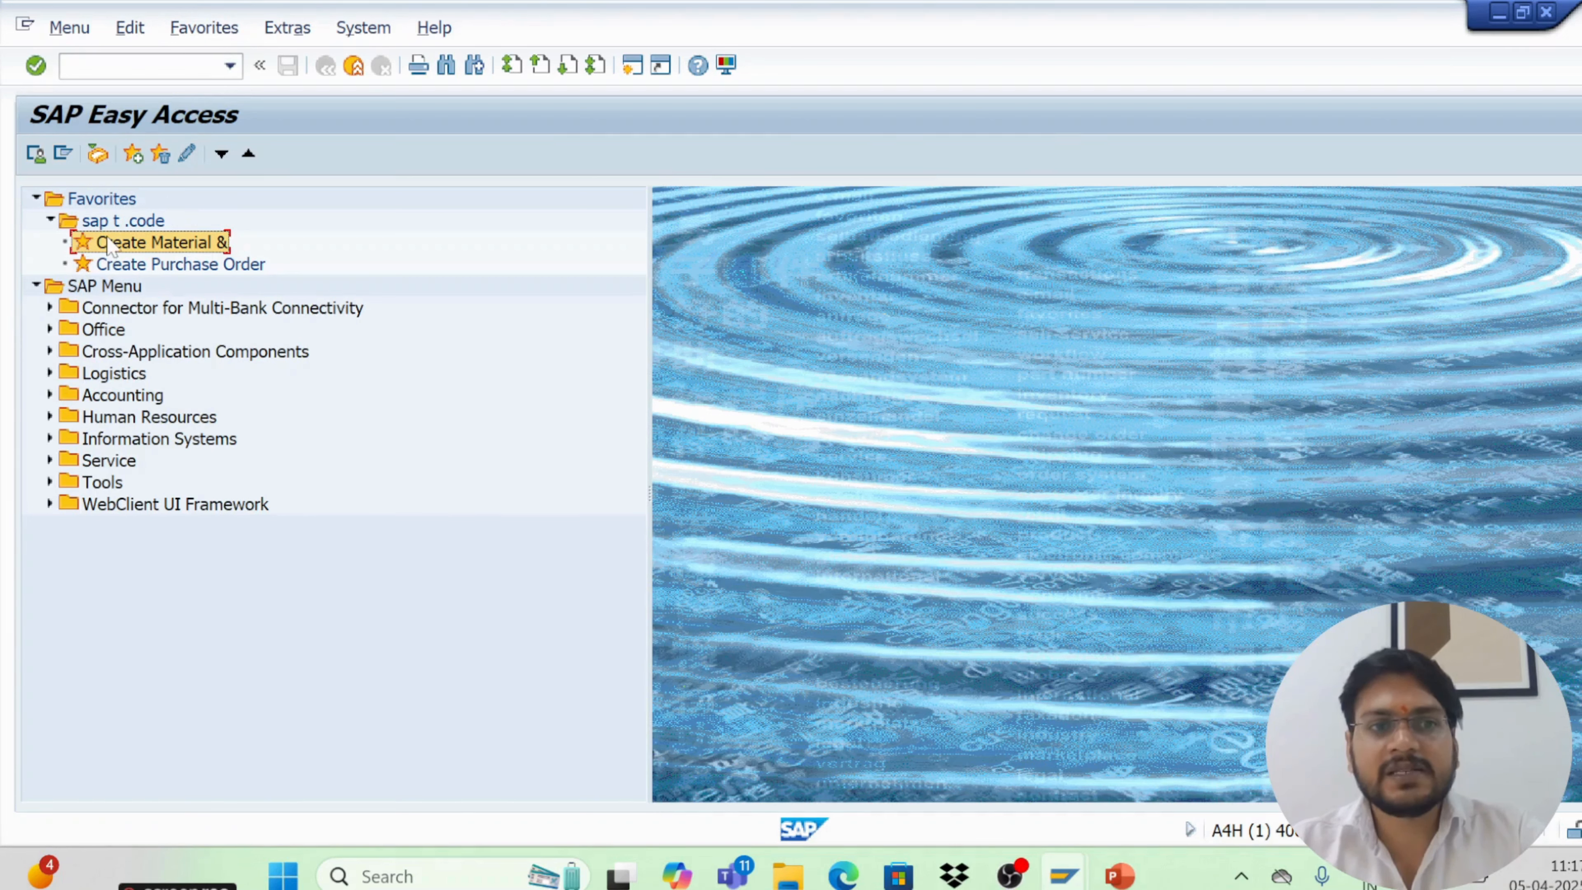
Drag the Purchase Requisition Create transaction from the SAP Menu into the sap t .code folder, open it, and return
left_click(50, 372)
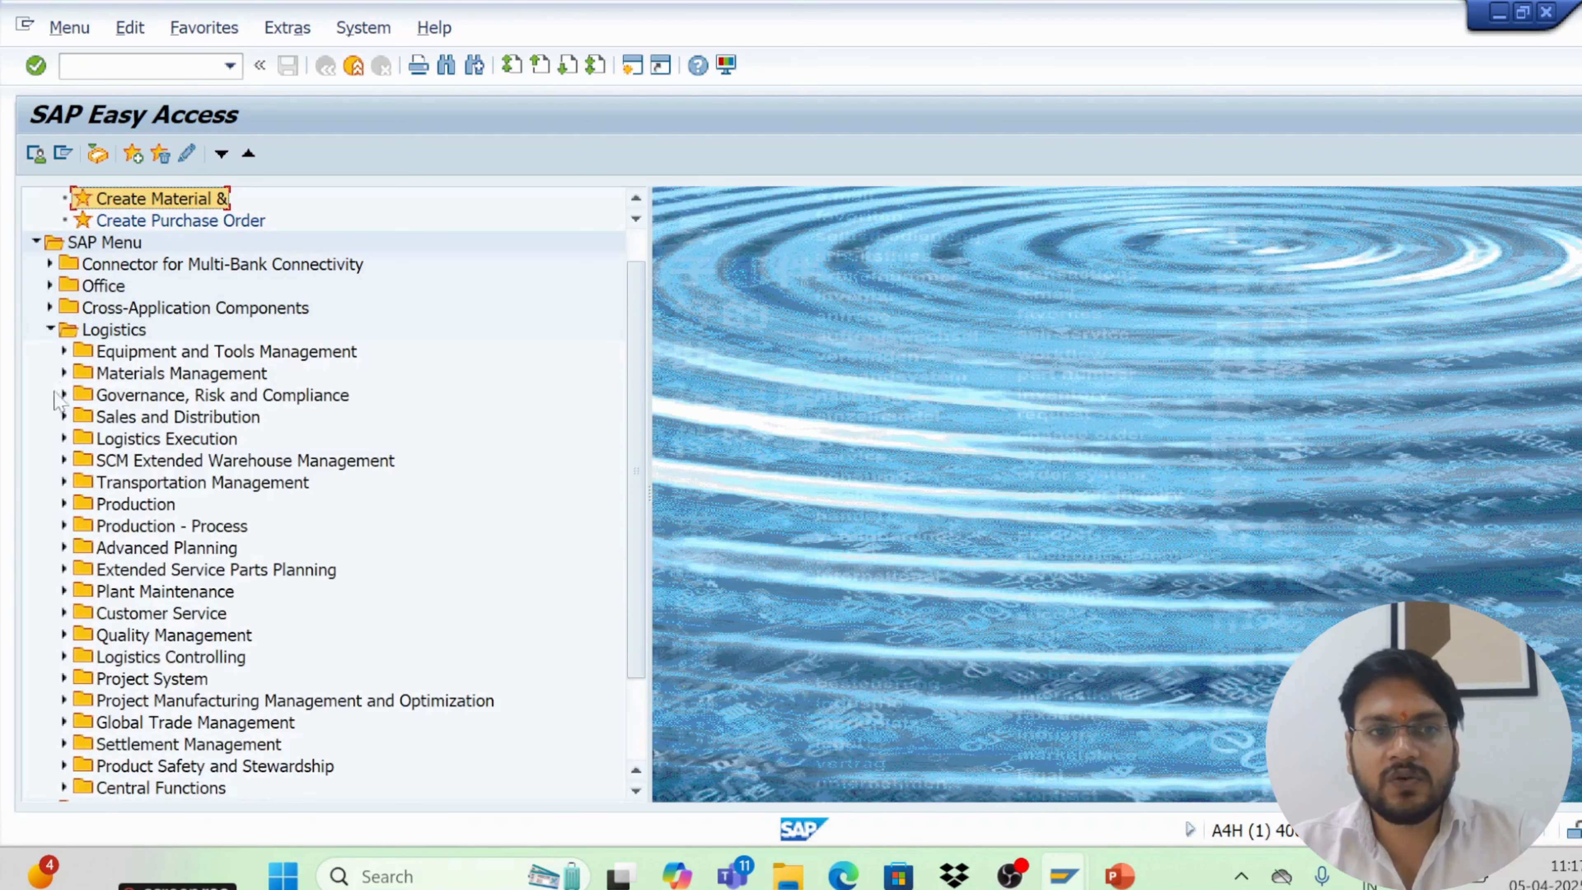
left_click(64, 373)
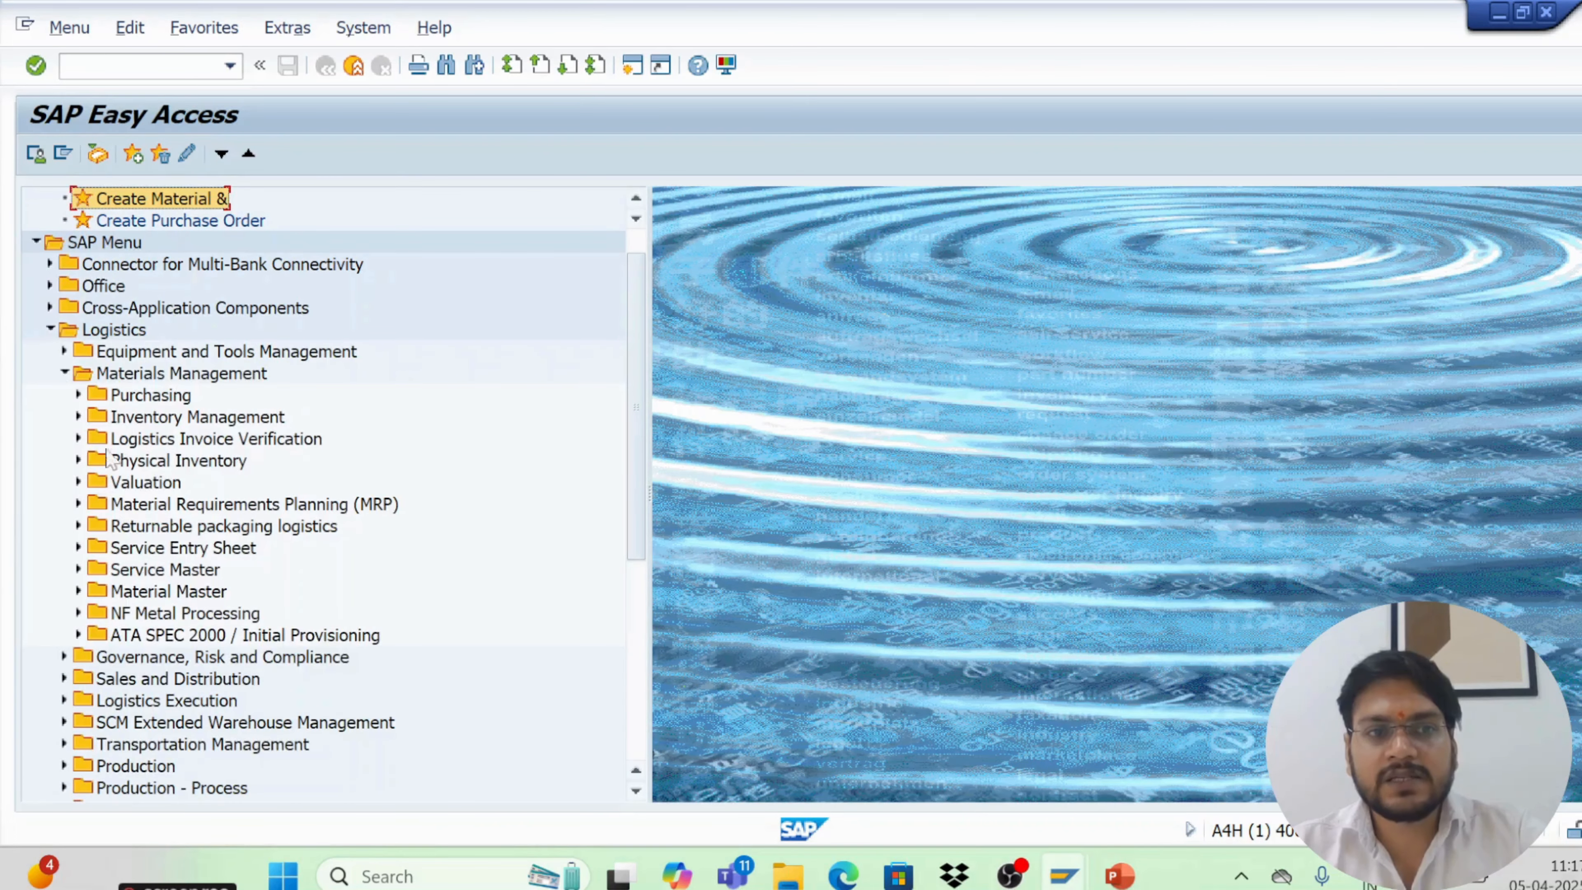
left_click(78, 394)
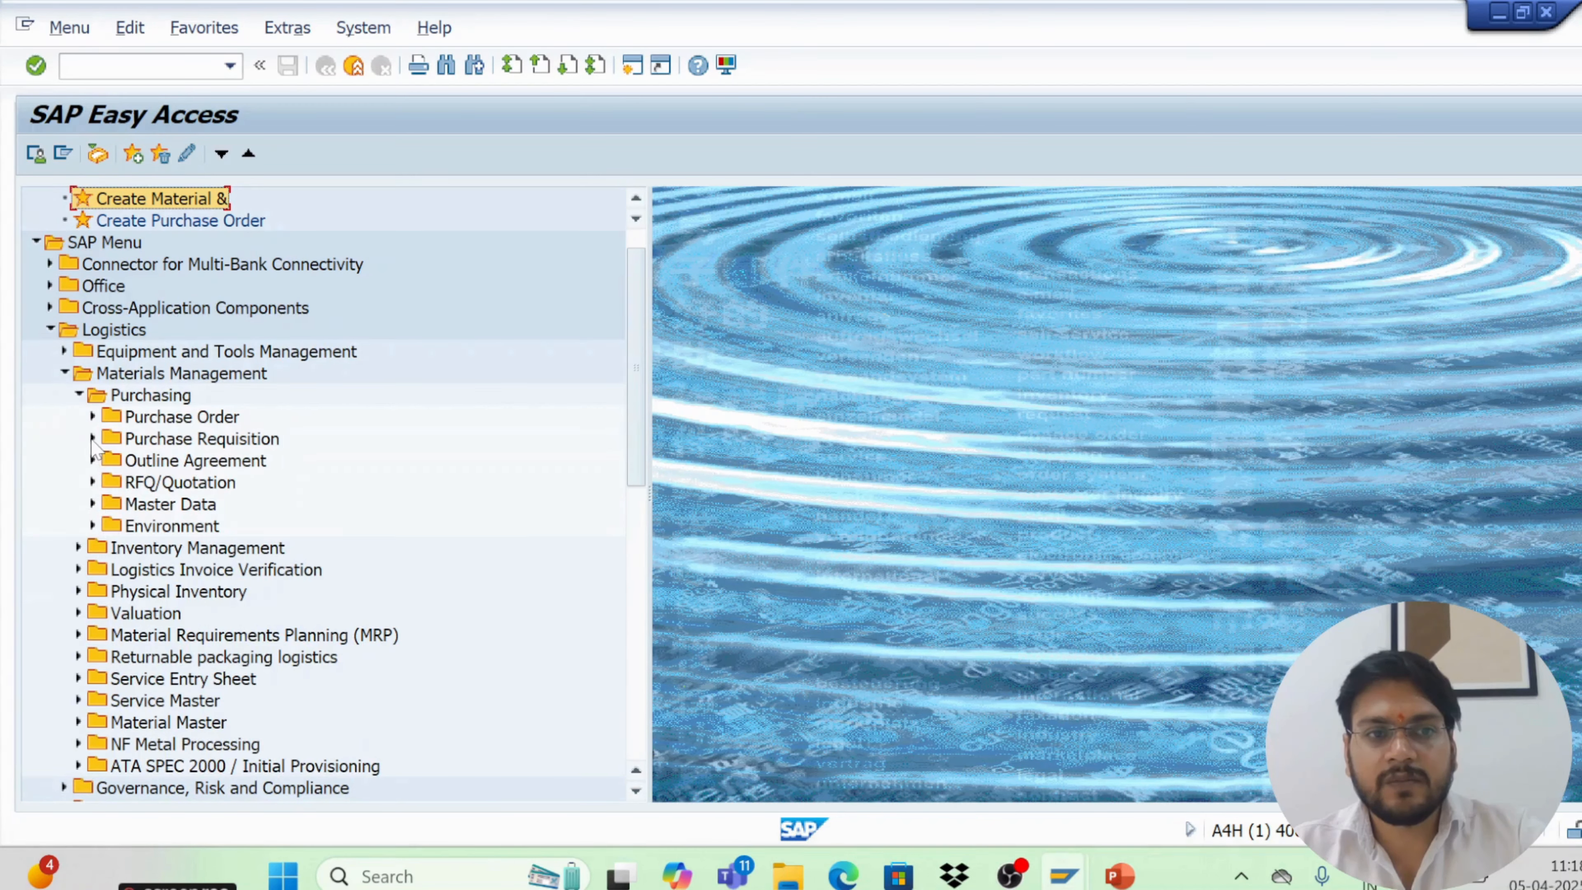
left_click(92, 439)
left_click_drag(152, 460, 127, 249)
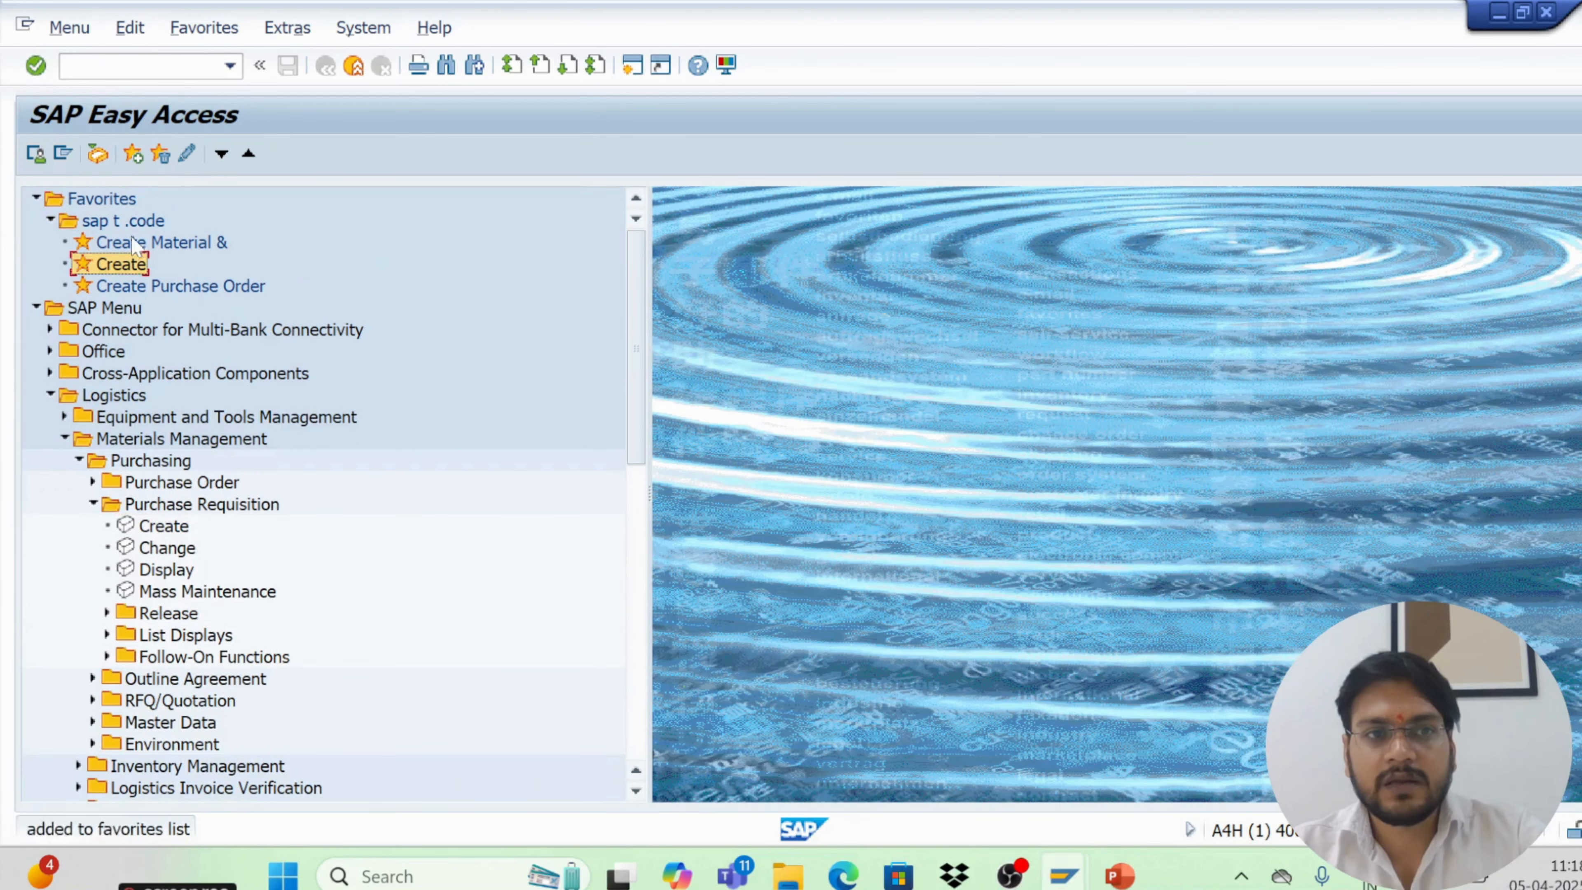
double_click(111, 271)
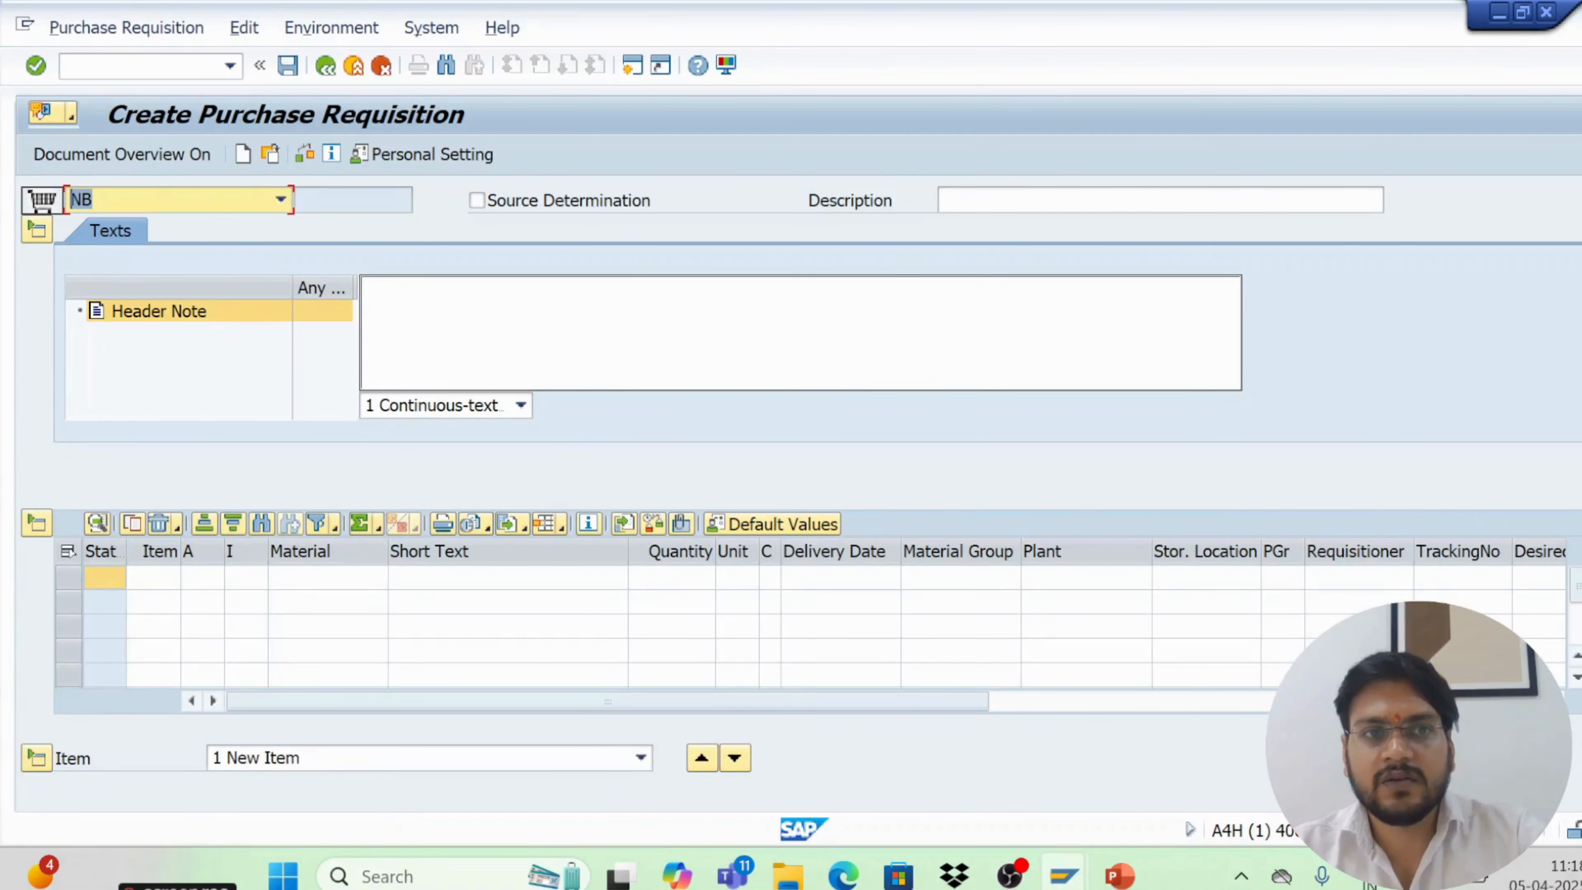
left_click(323, 70)
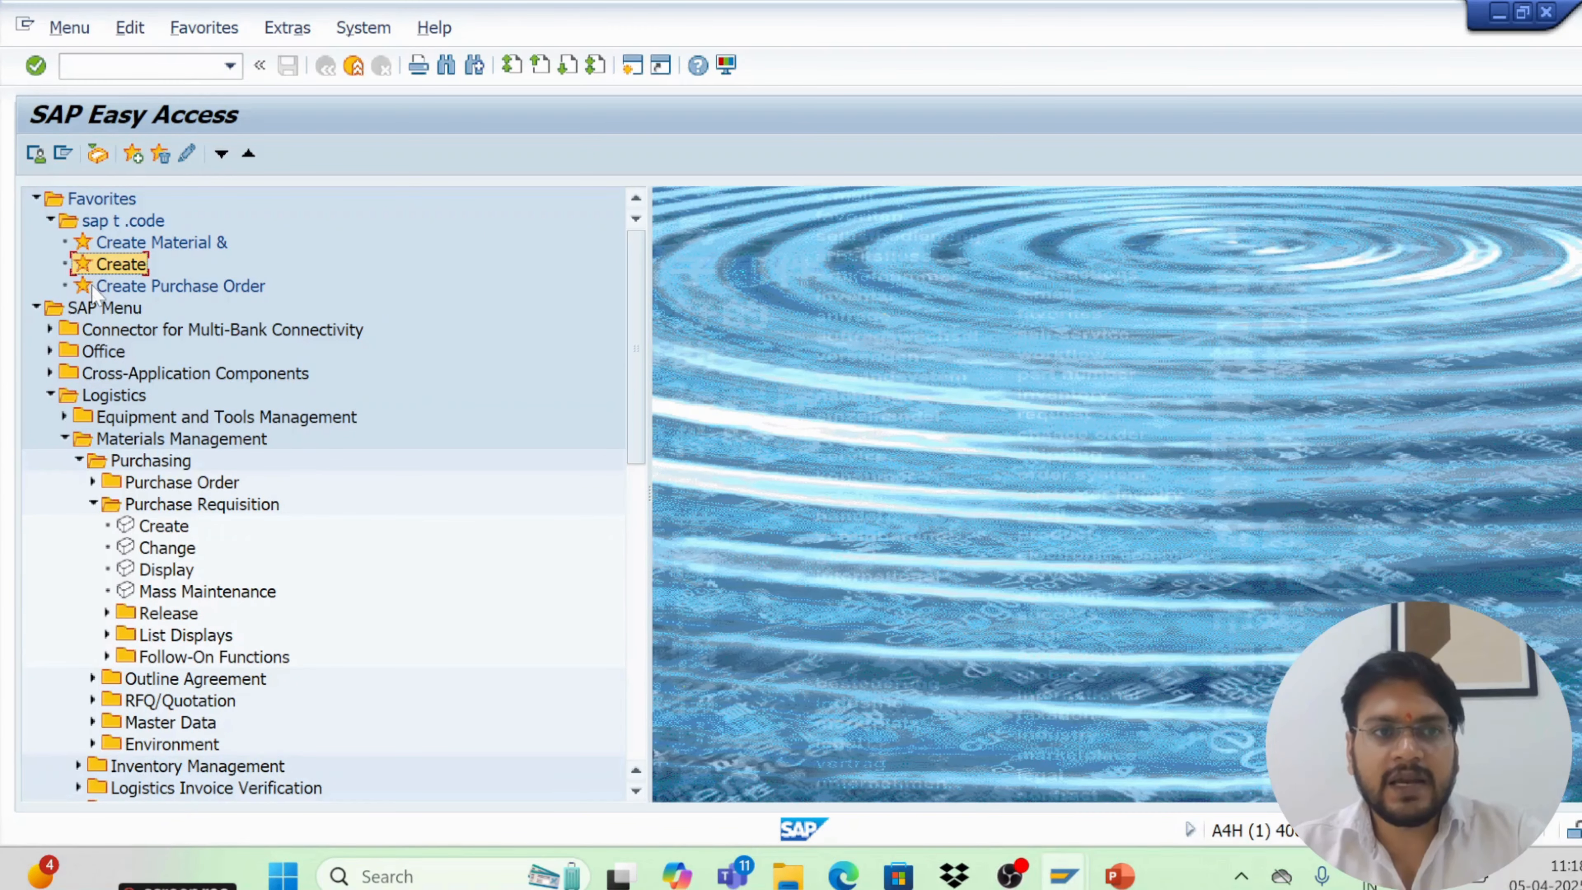
Start adding a web address object to the sap t .code folder with the text google
left_click(128, 222)
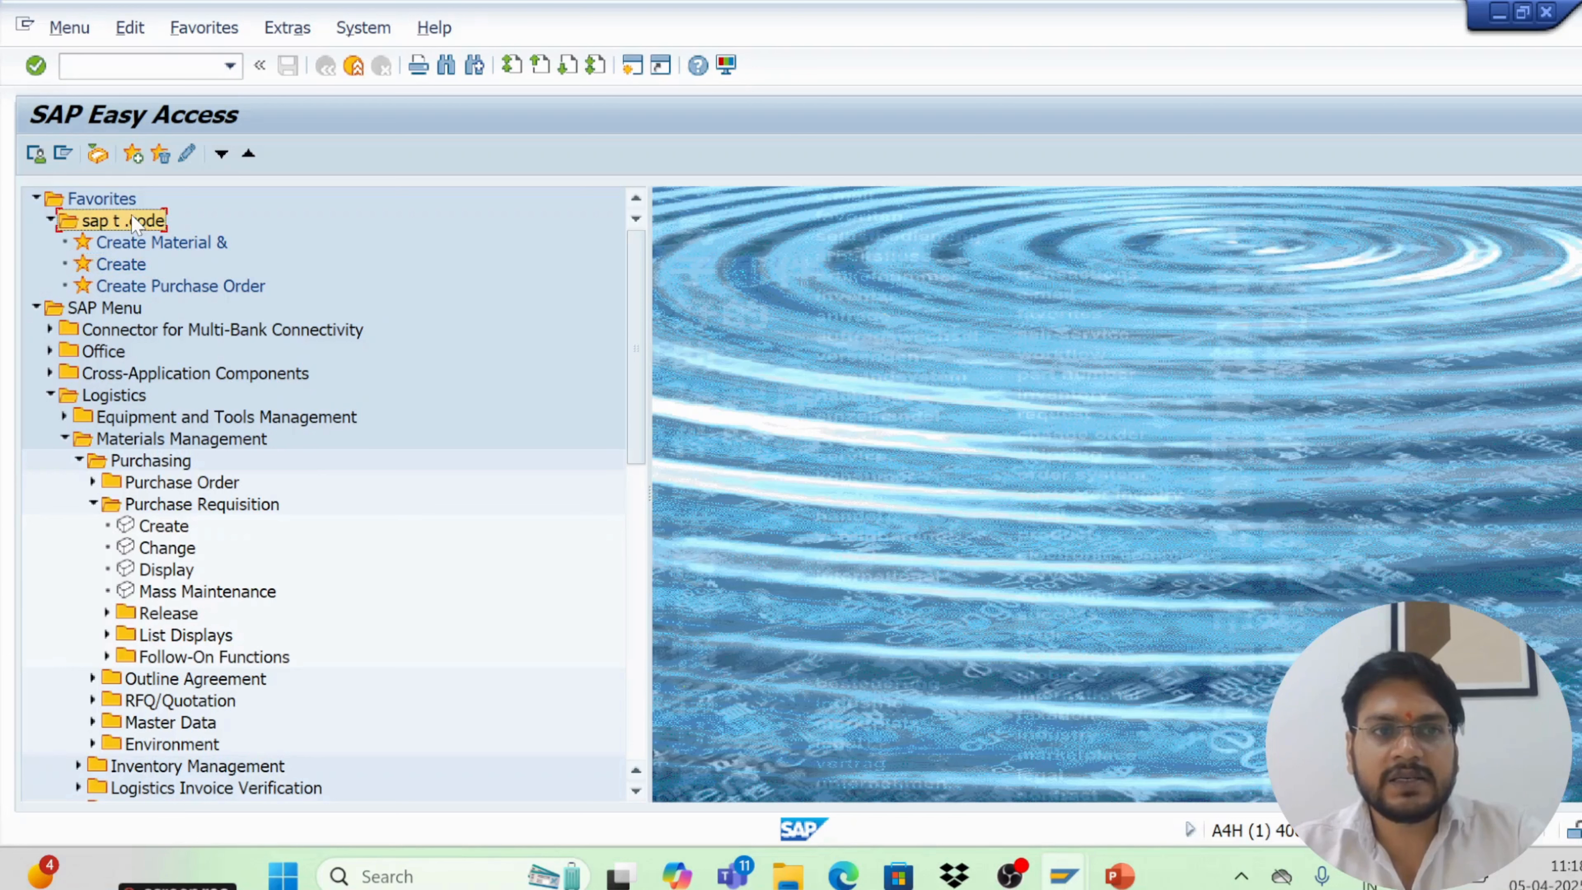
left_click(227, 29)
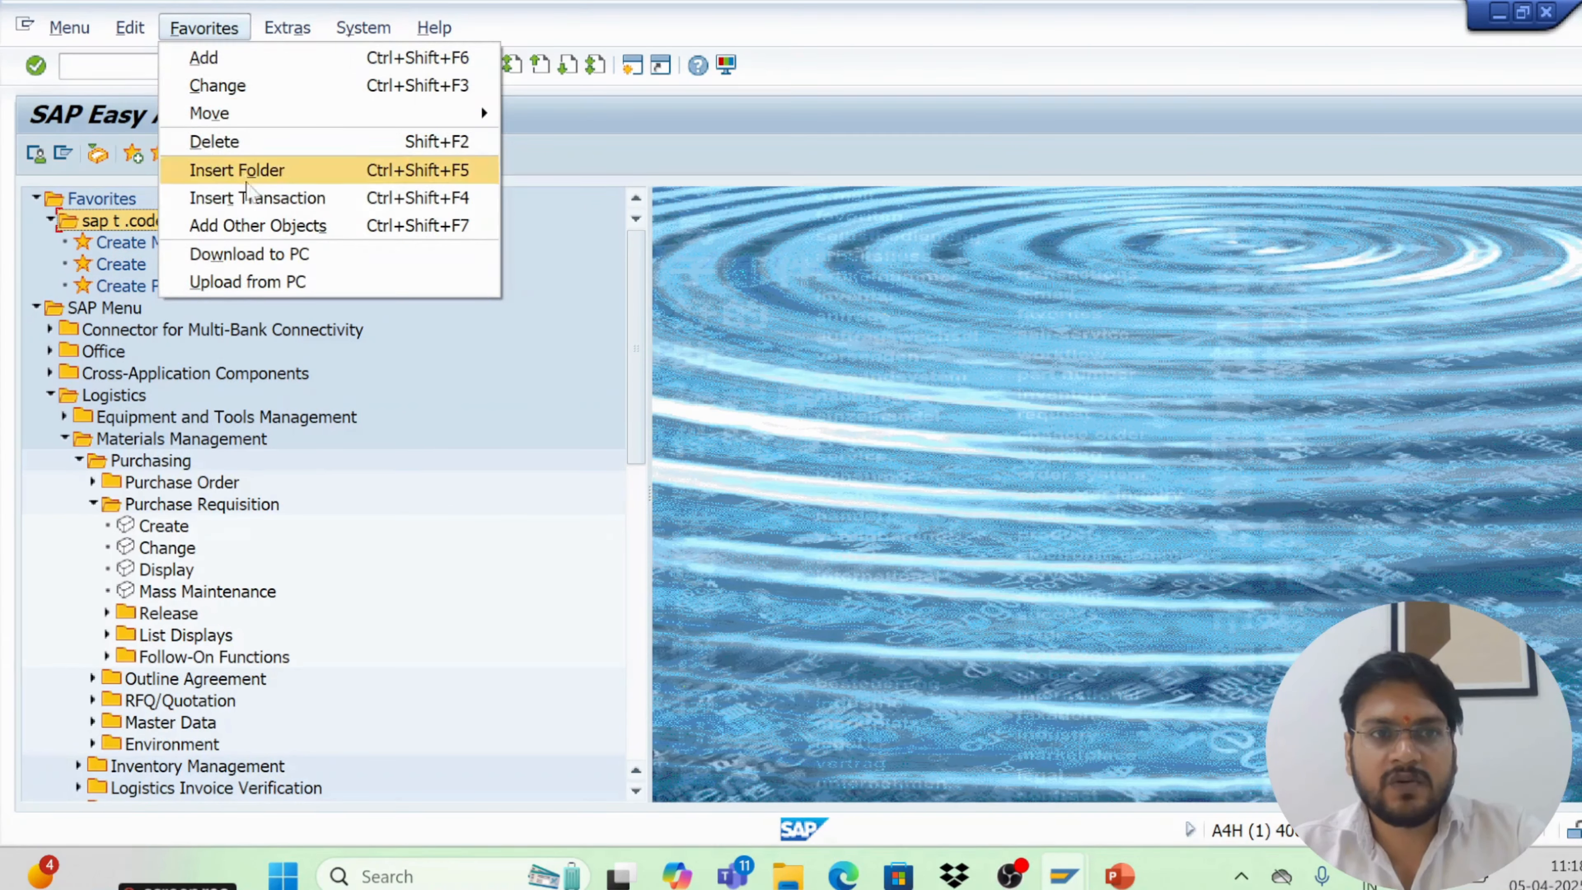
left_click(257, 231)
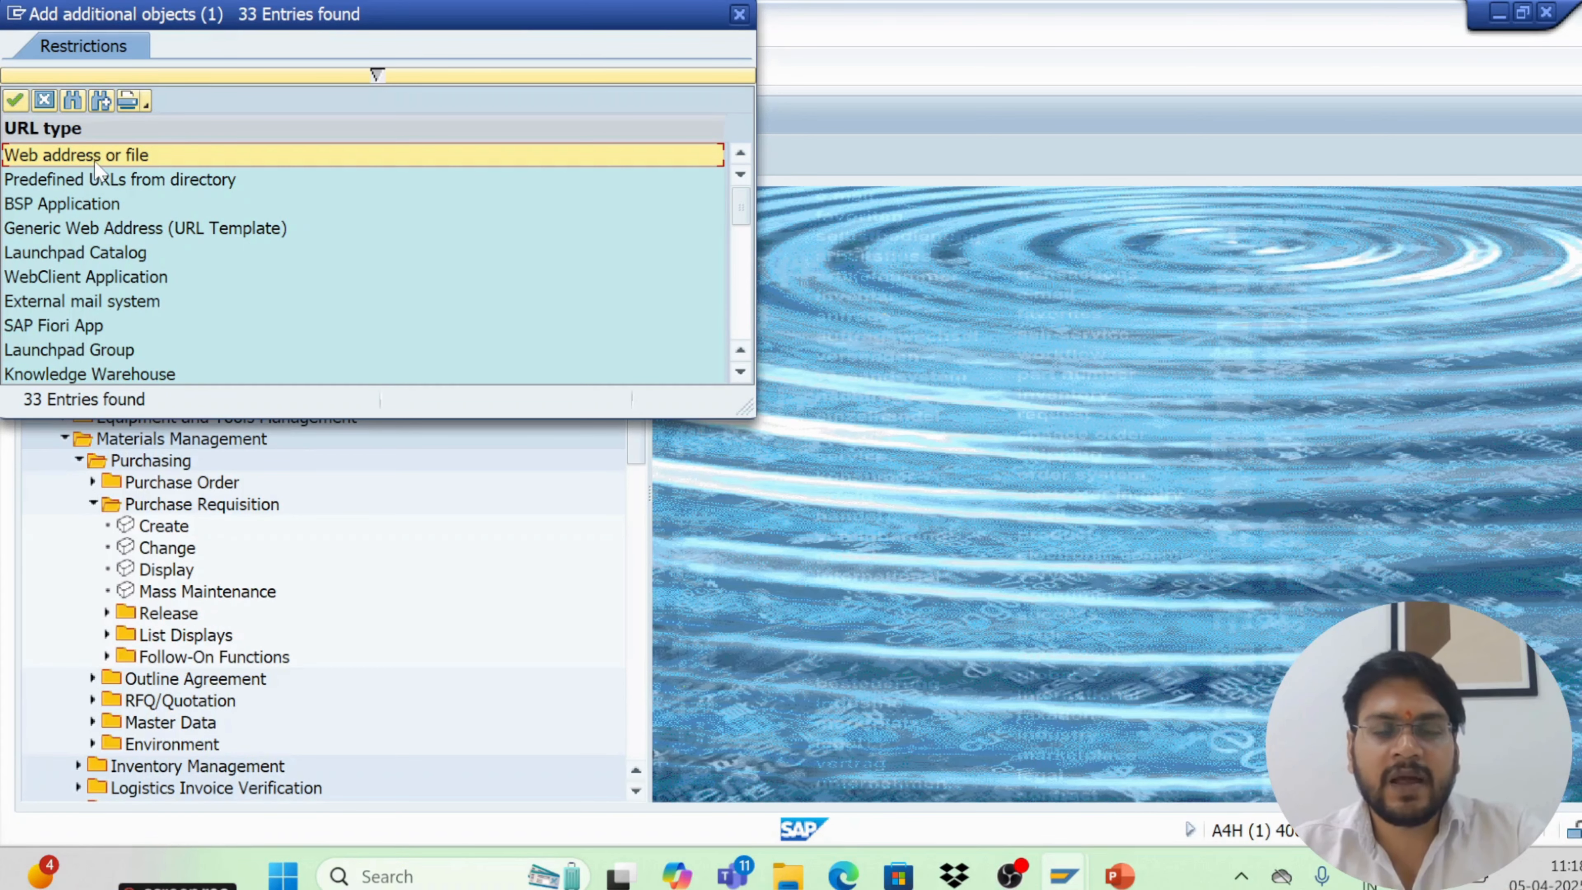
left_click(15, 100)
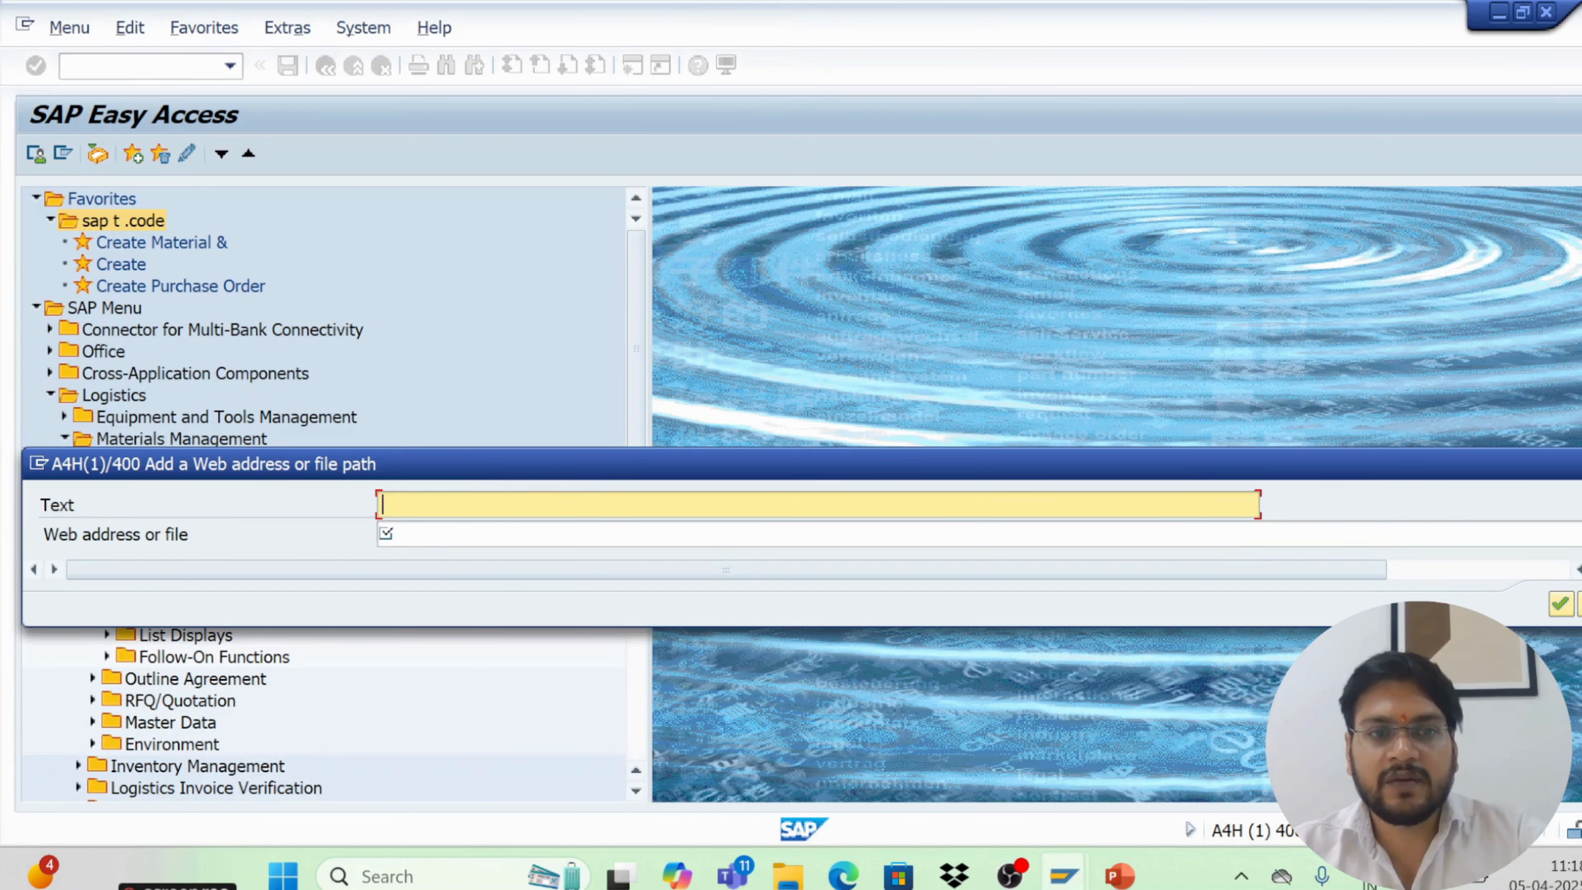
type("goo")
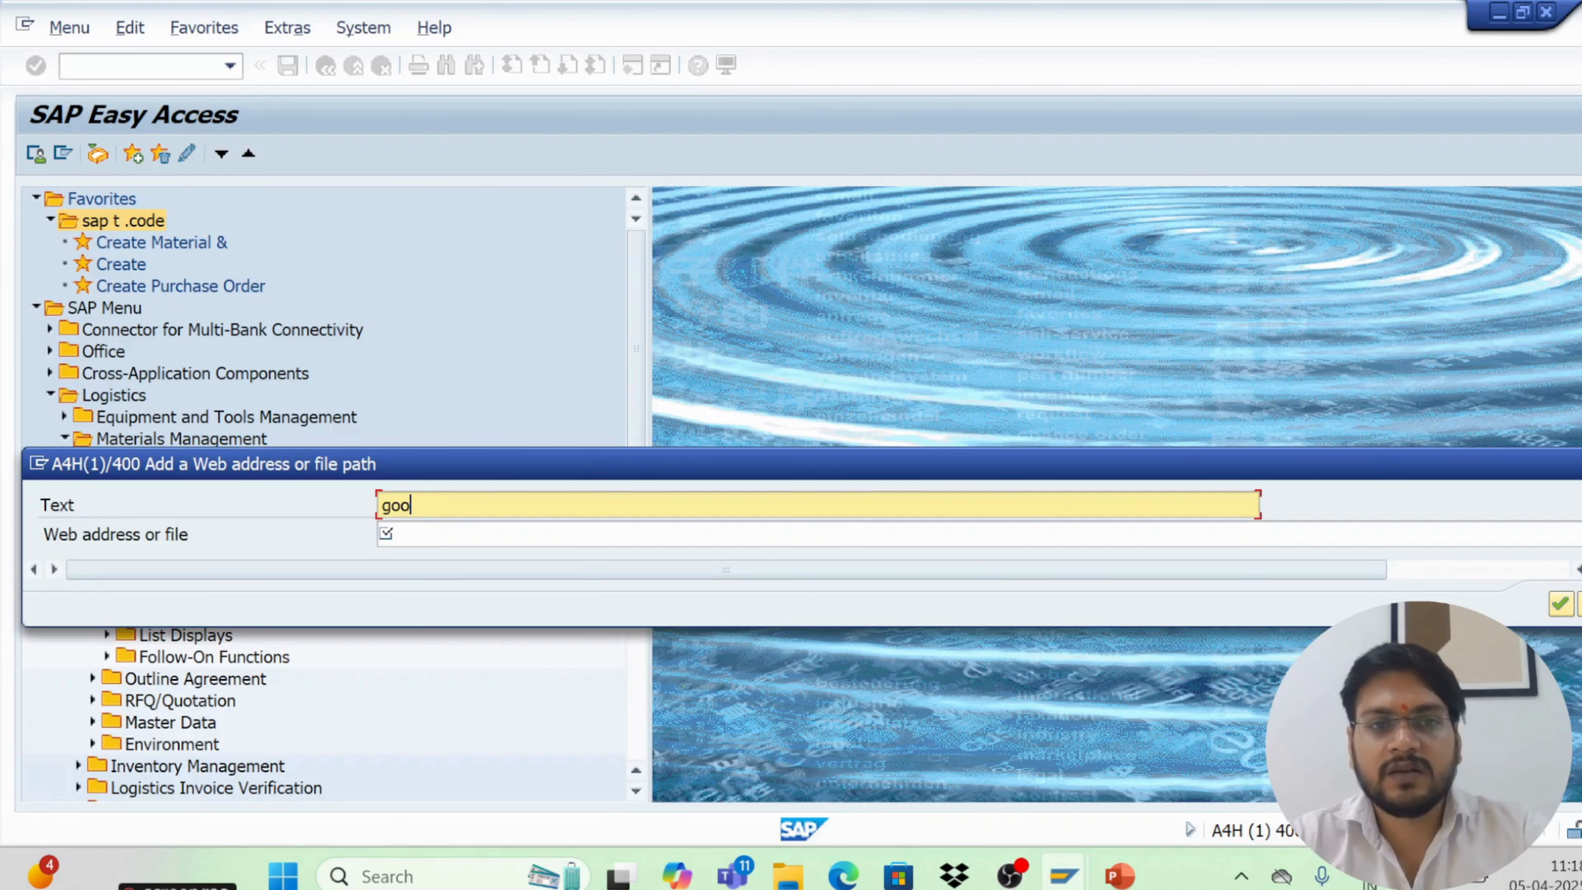
type("gle")
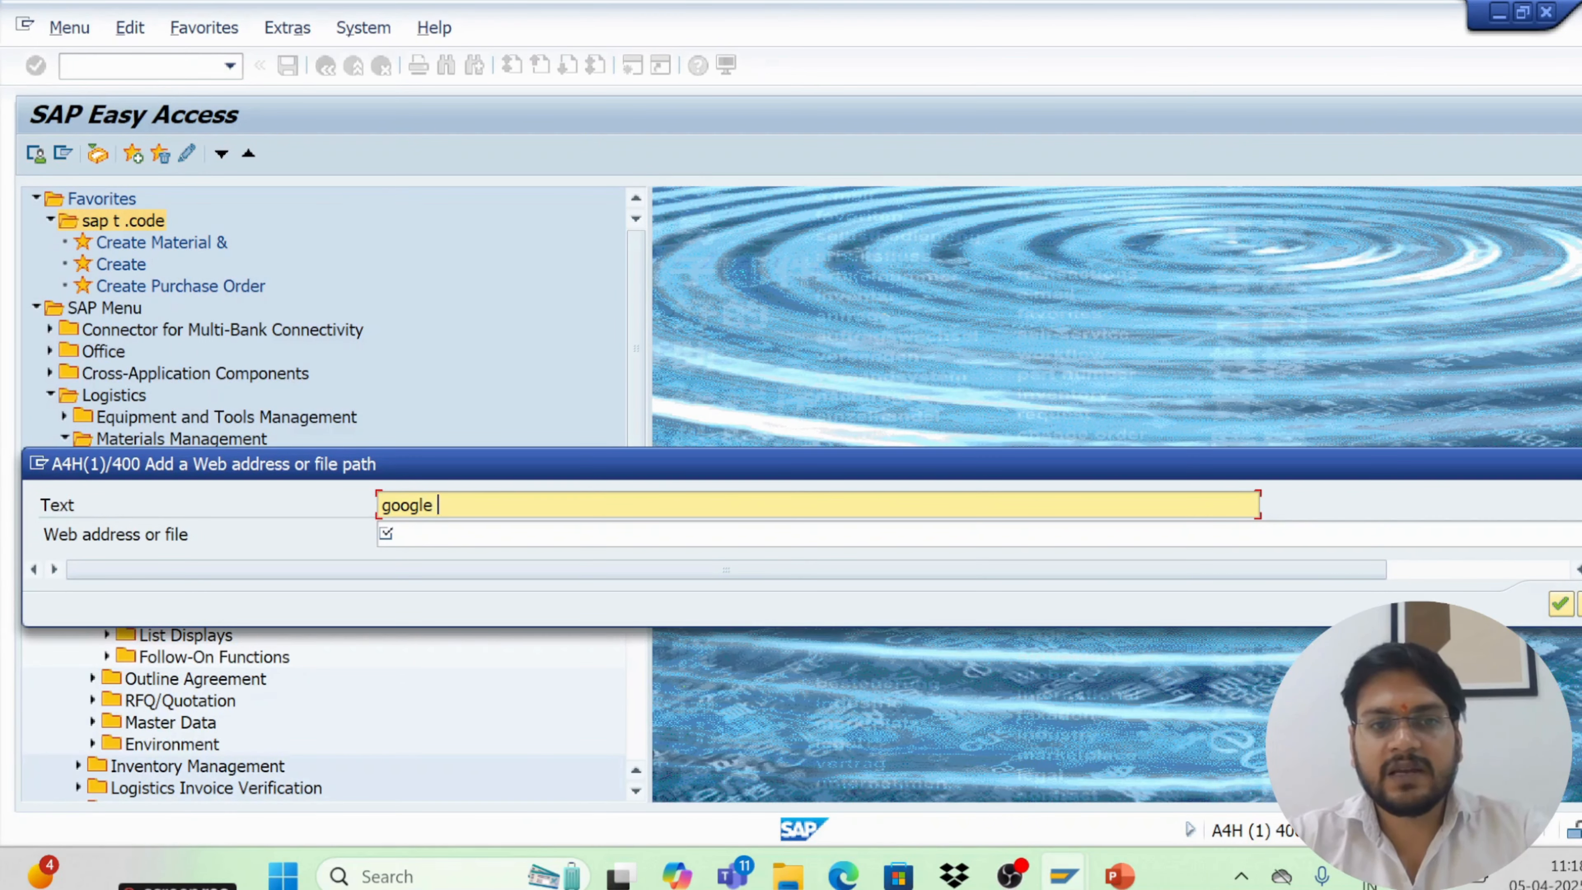
key("Tab")
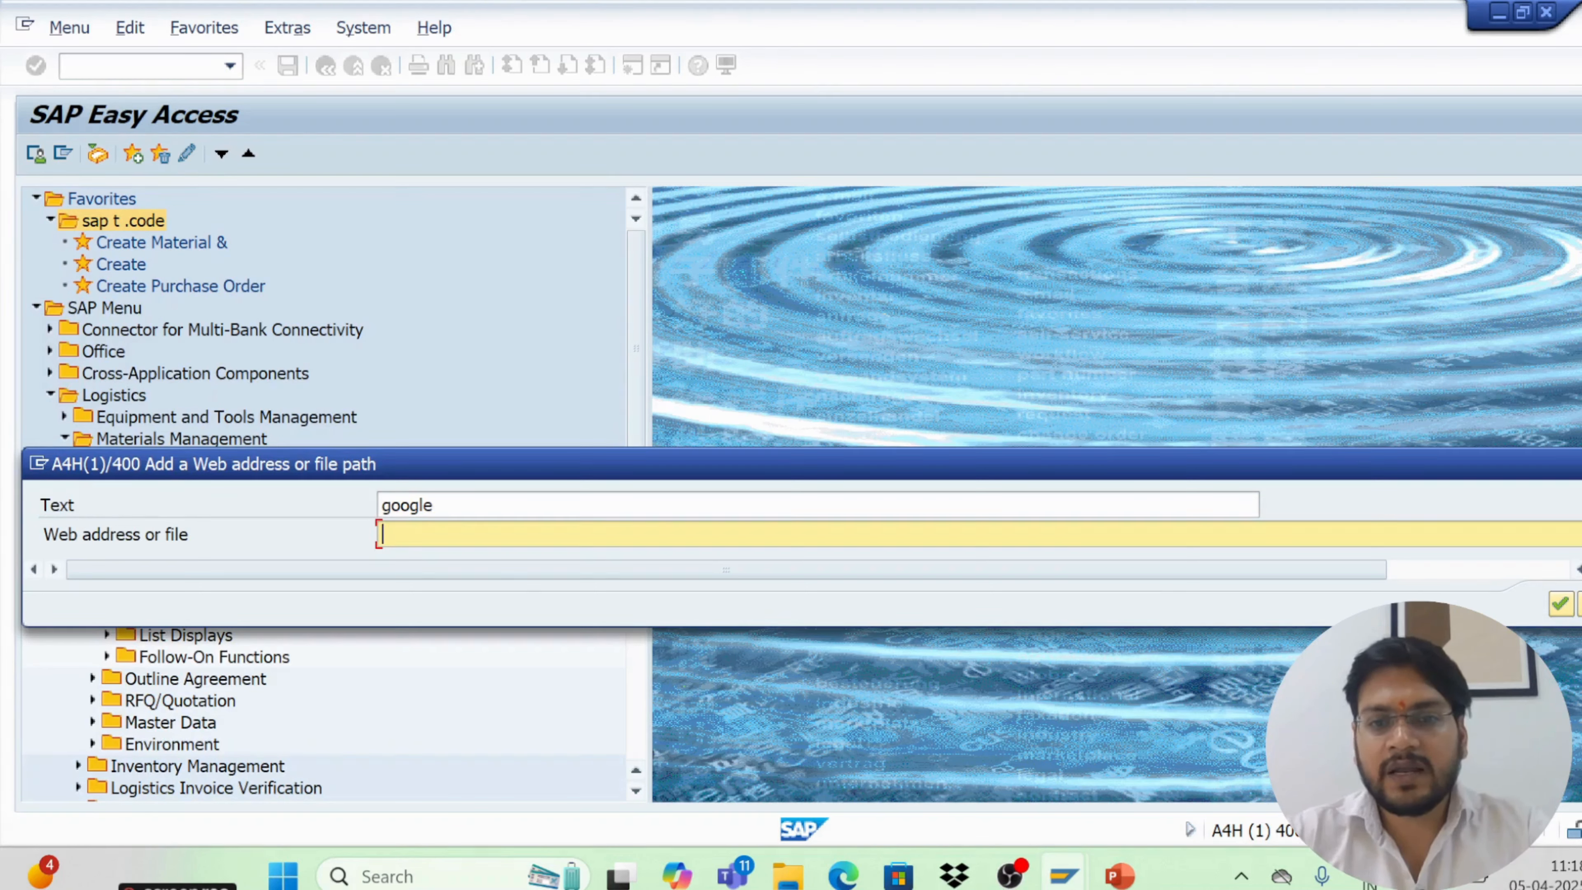
Switch to Google Chrome, pick a profile, and open google.com to get its web address
key("super+d")
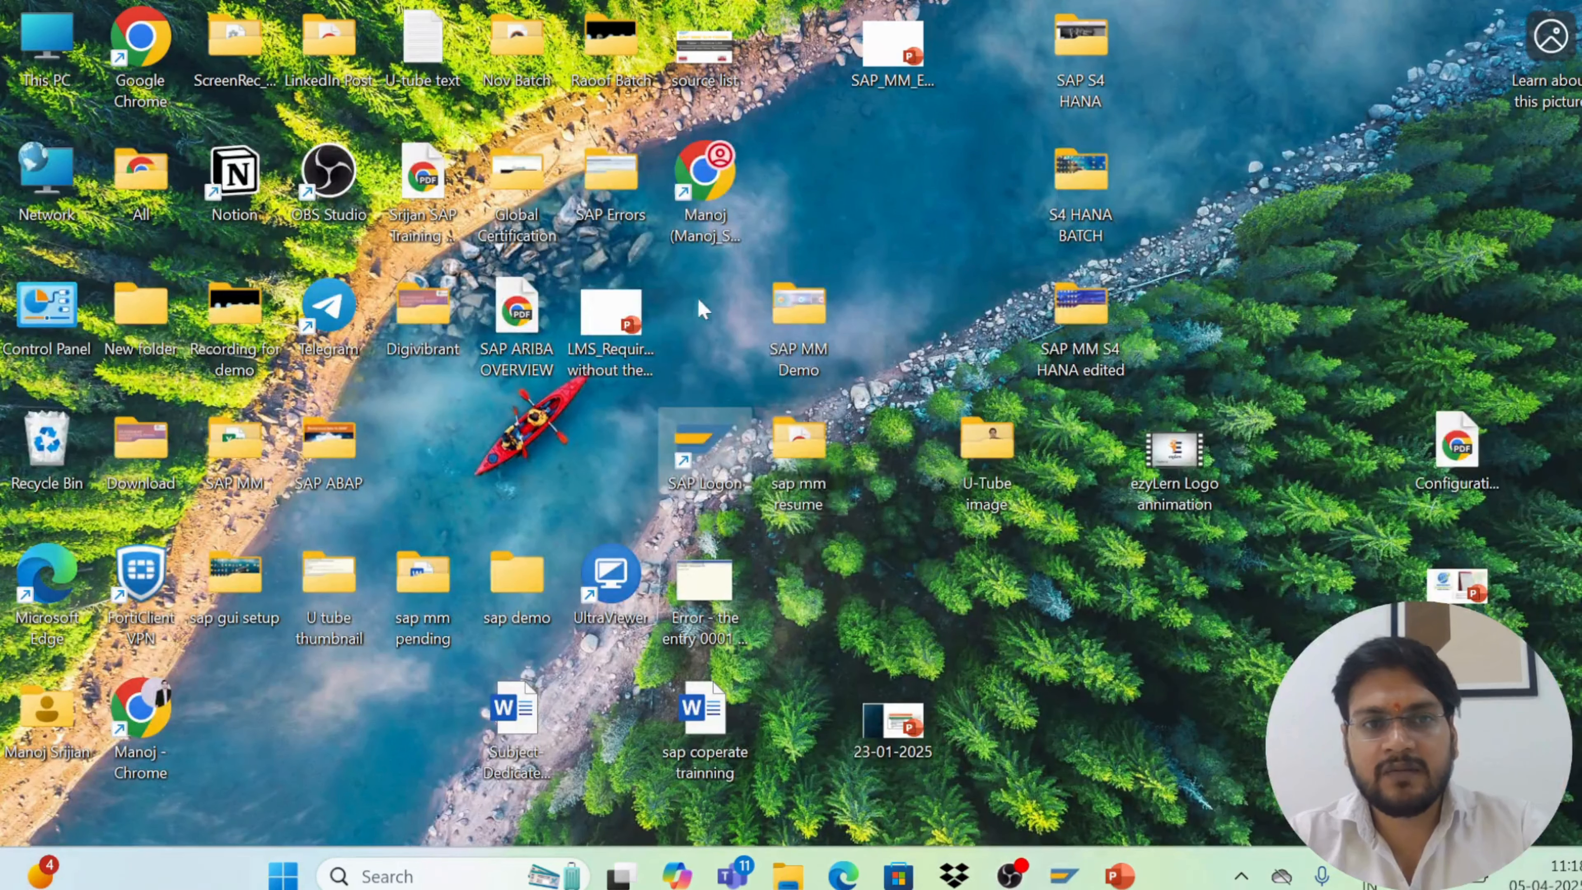
double_click(155, 81)
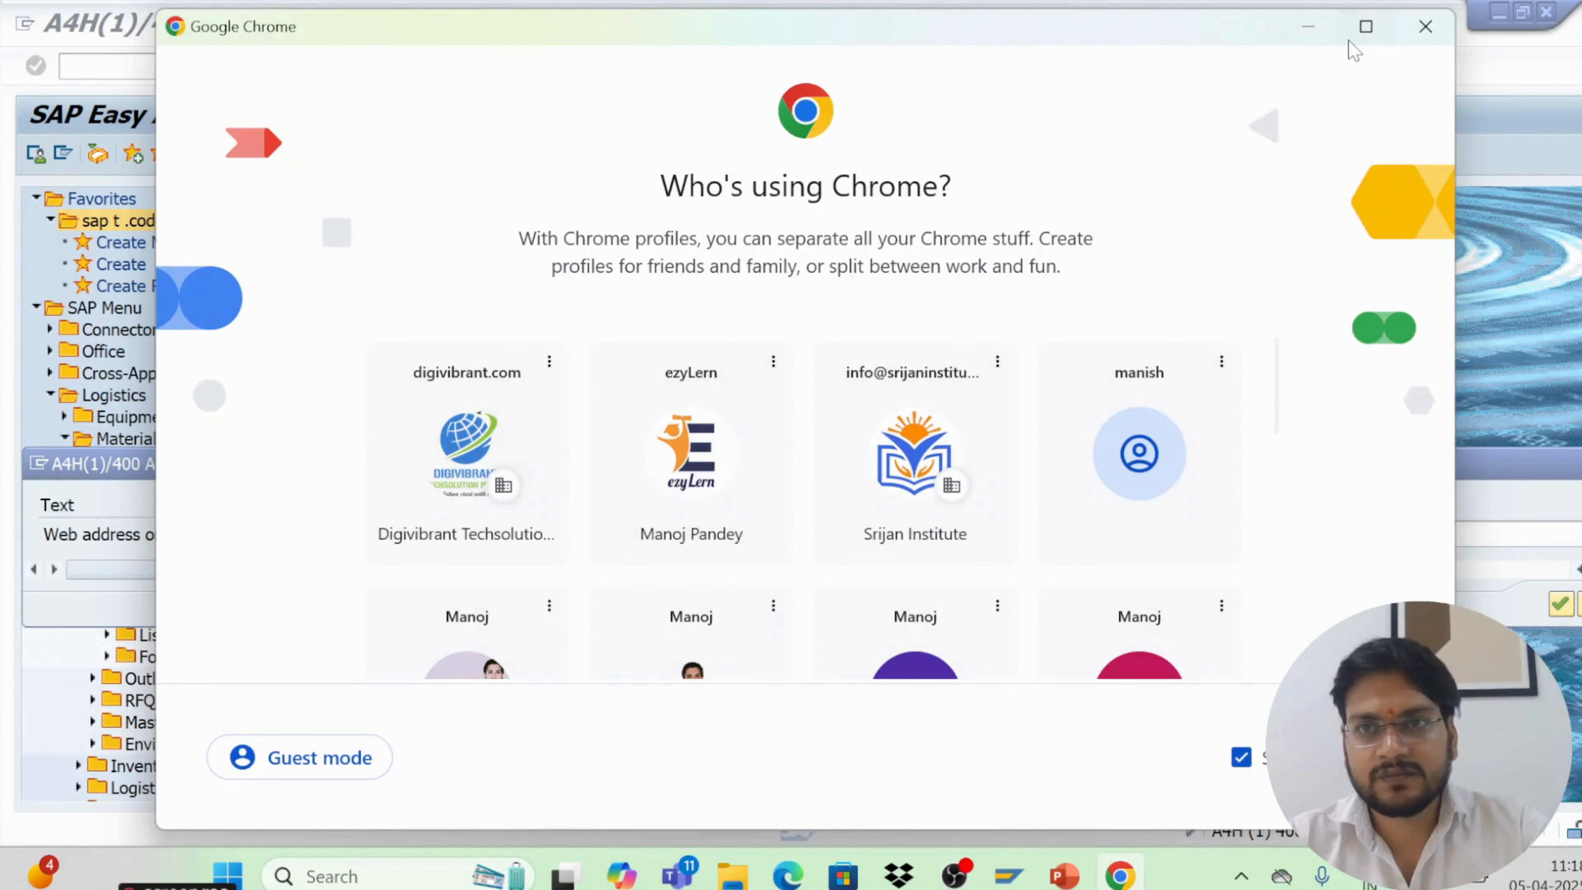
left_click(1364, 30)
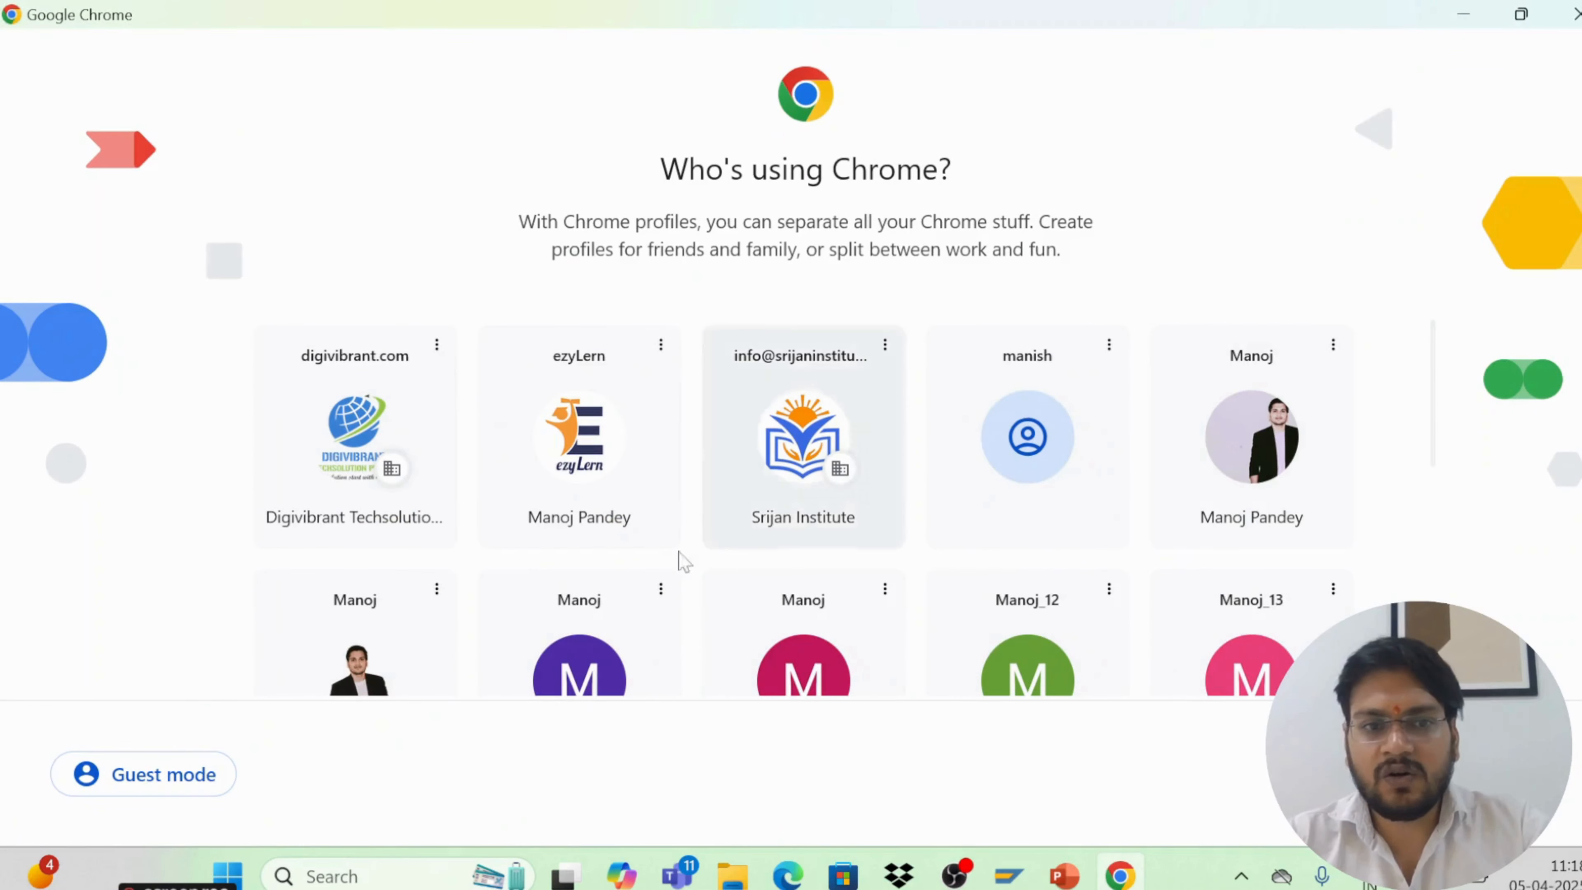
left_click(385, 671)
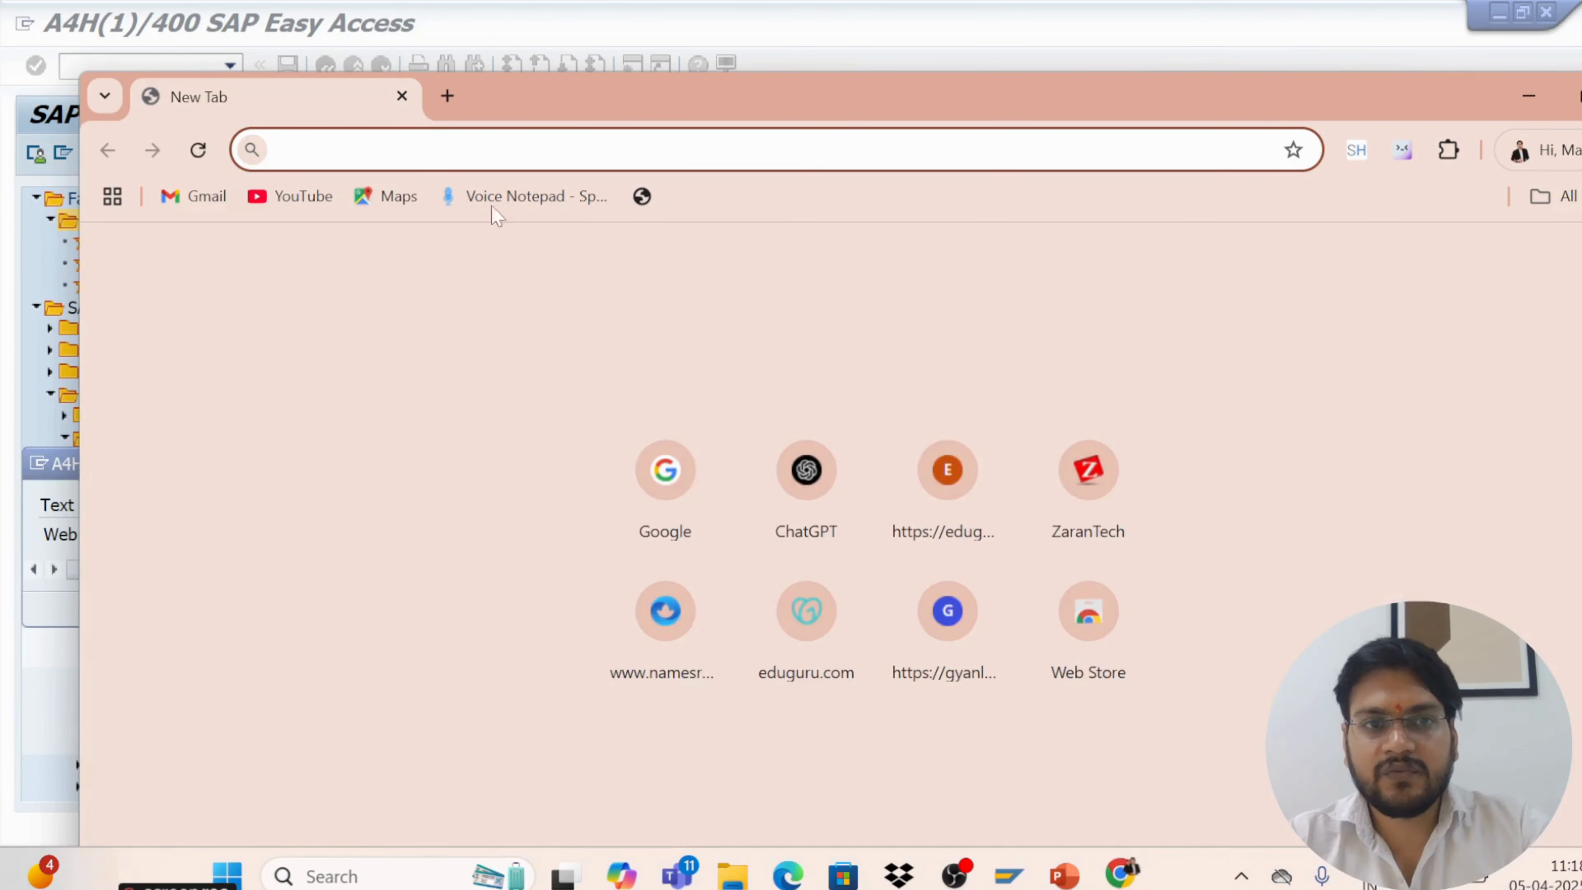
type("google.co.")
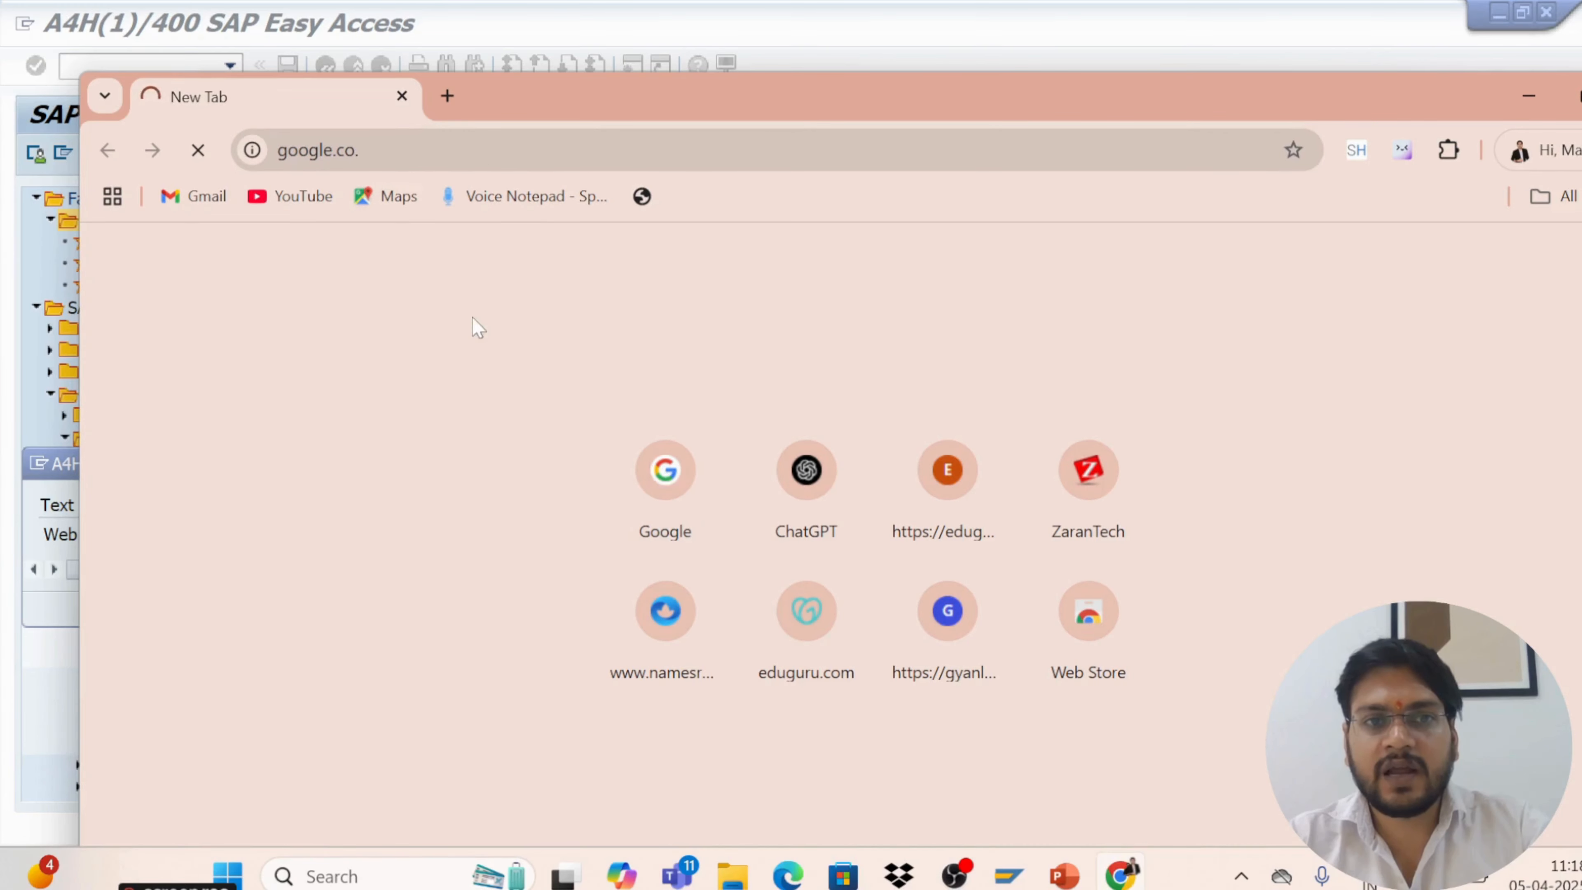
key("Return")
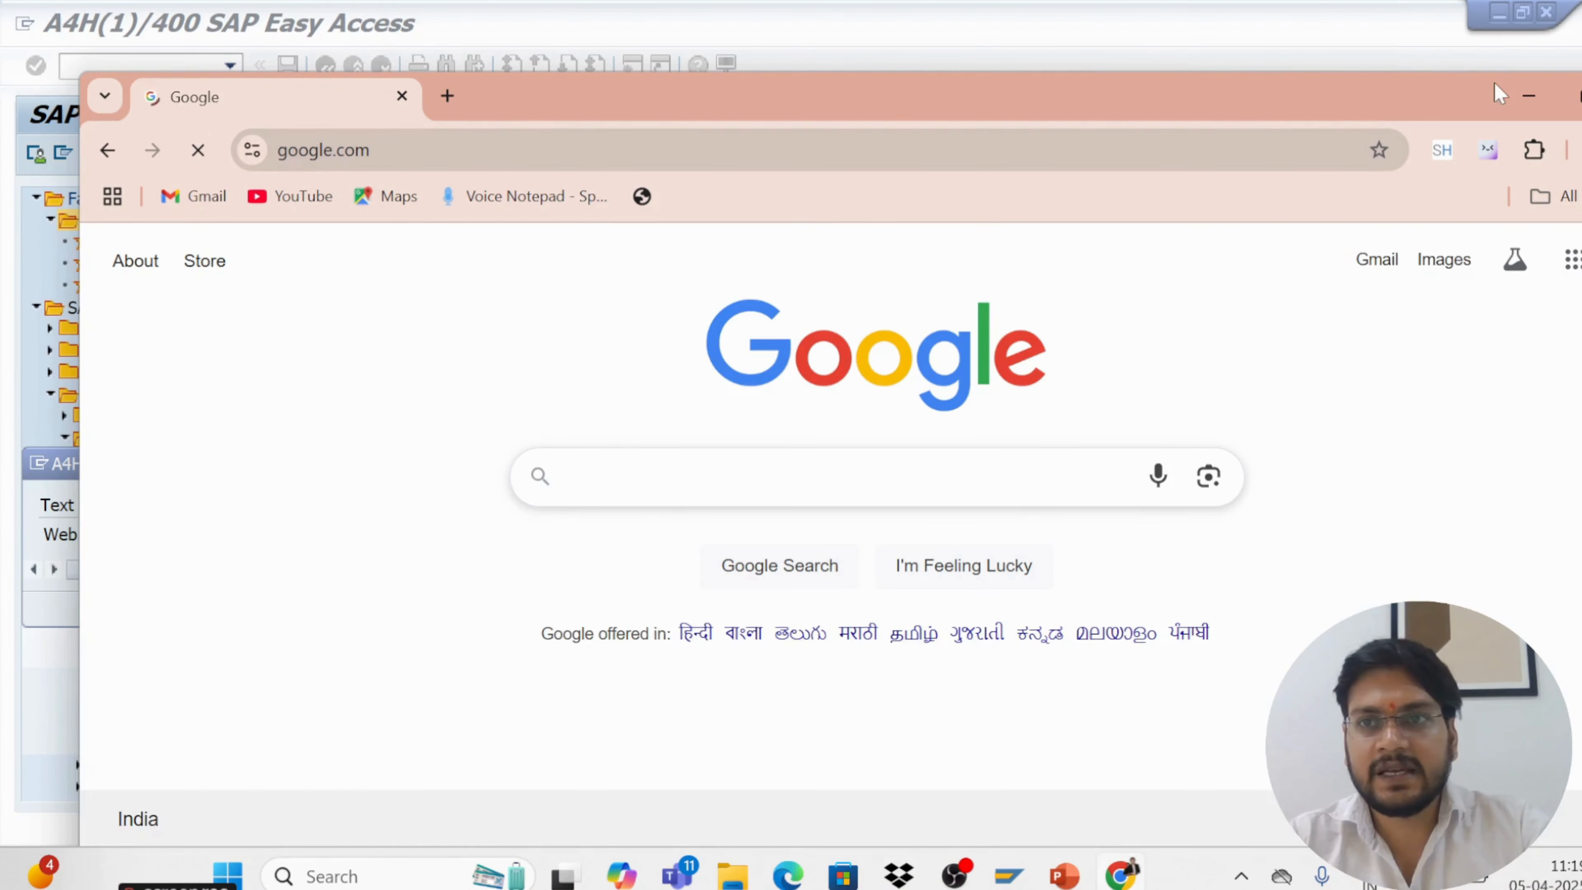
Copy Google's full web address from the browser and paste it as the web address to finish adding the google link
left_click(1580, 95)
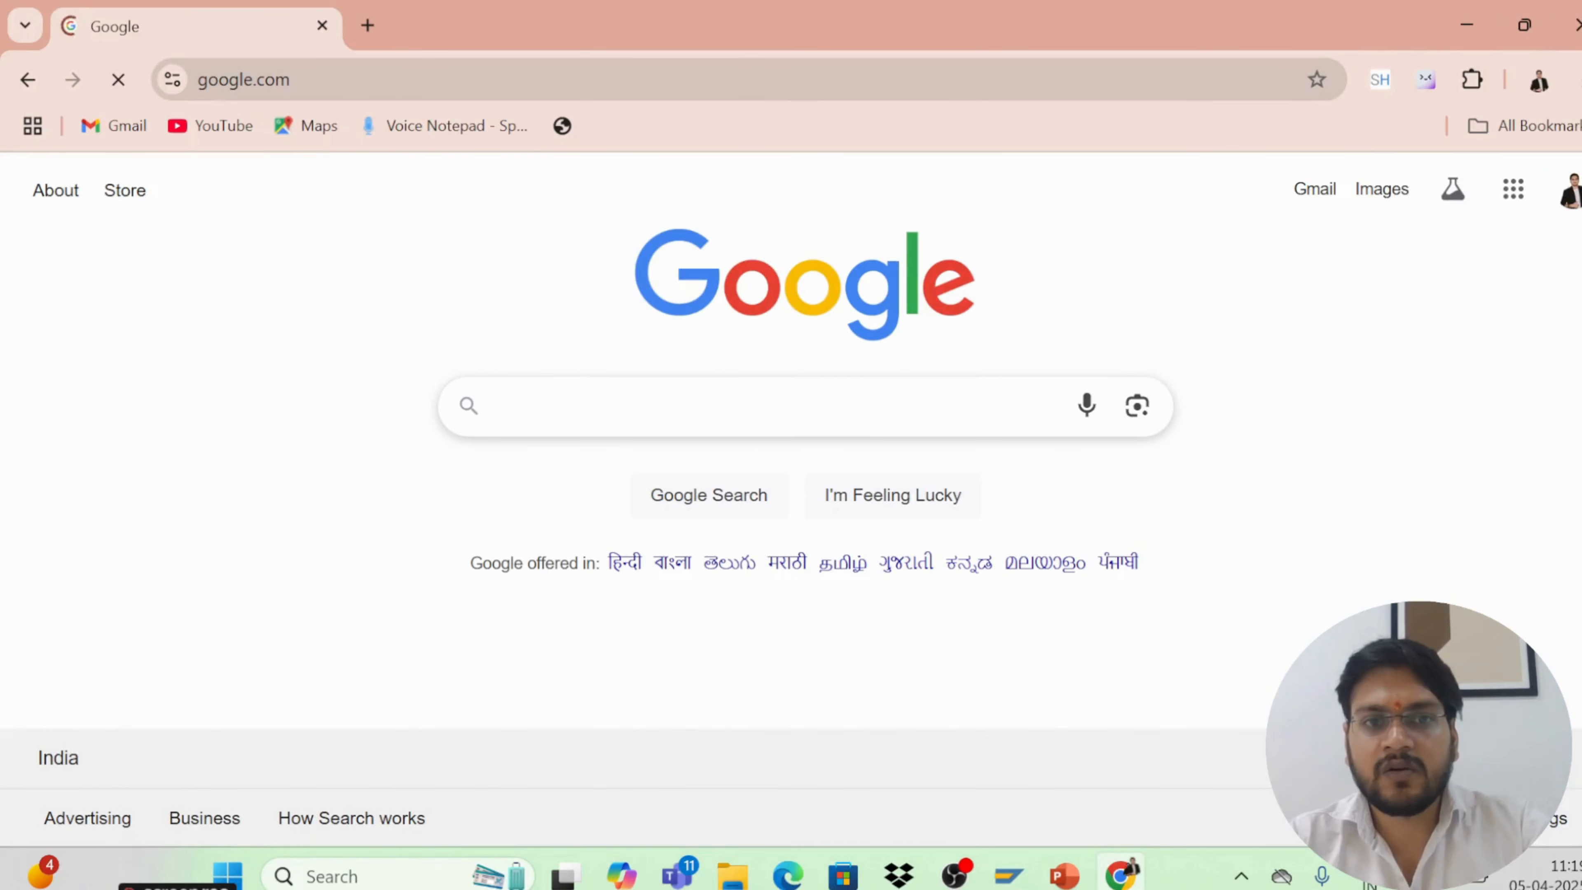
left_click(398, 80)
key("ctrl+c")
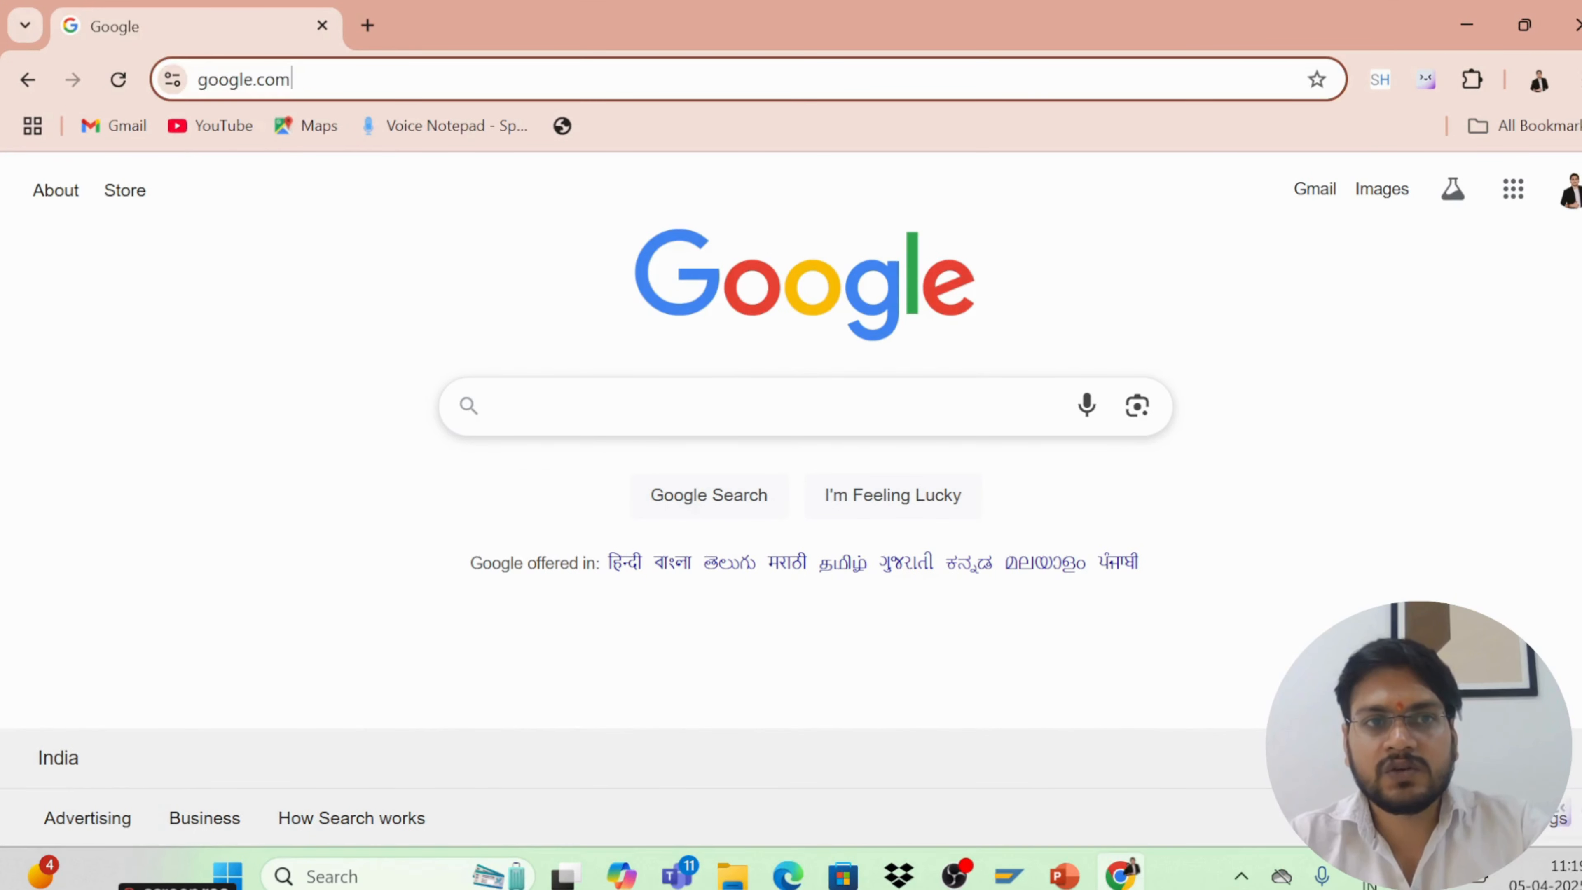
left_click(399, 80)
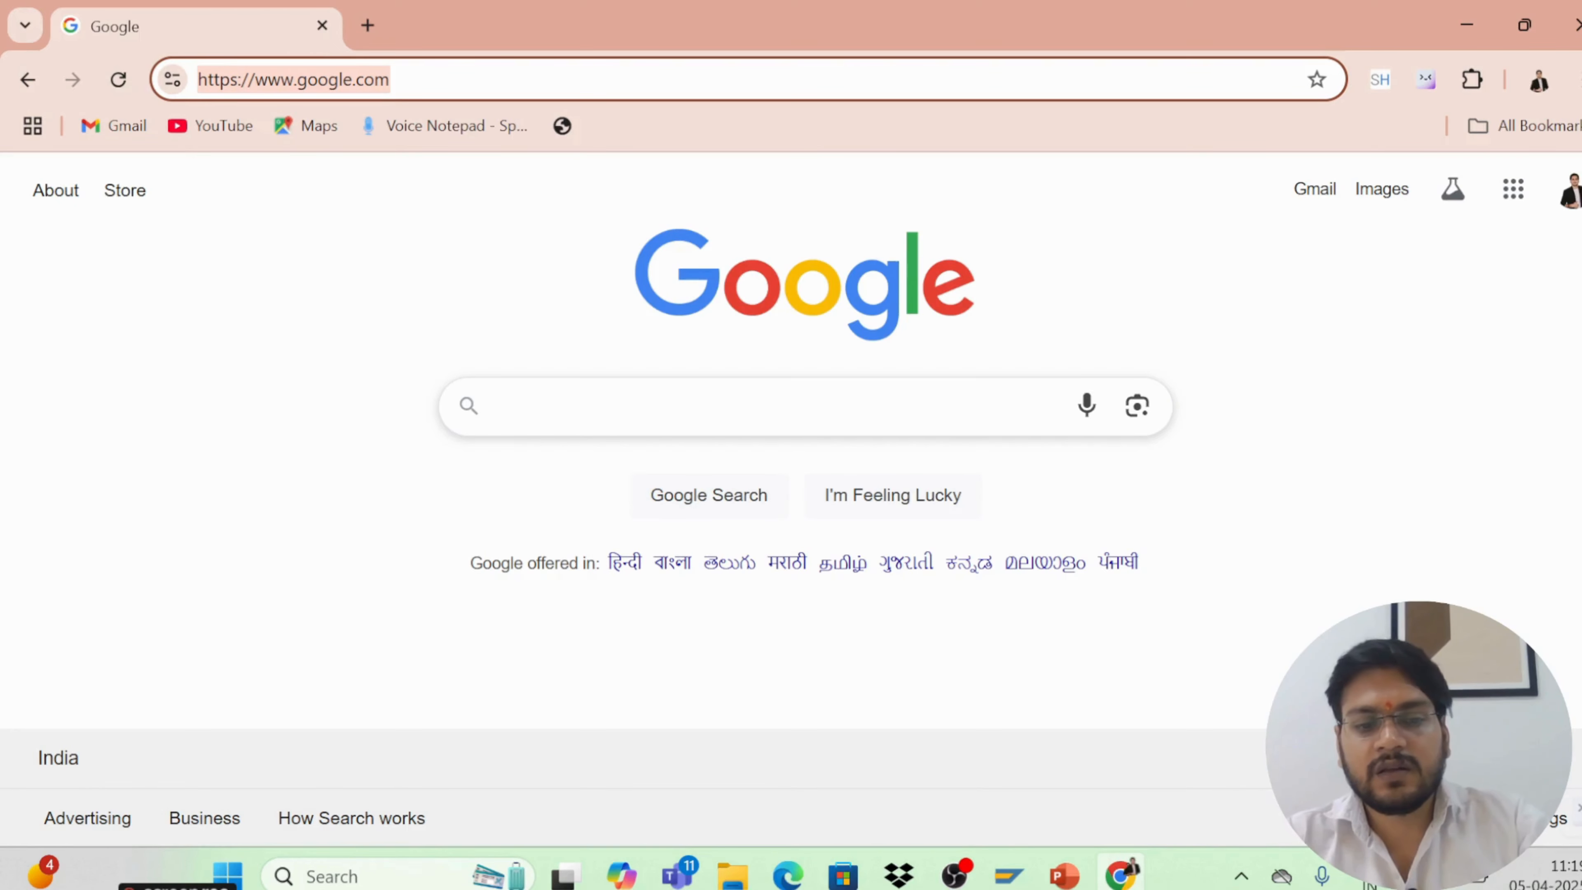
key("alt+Tab")
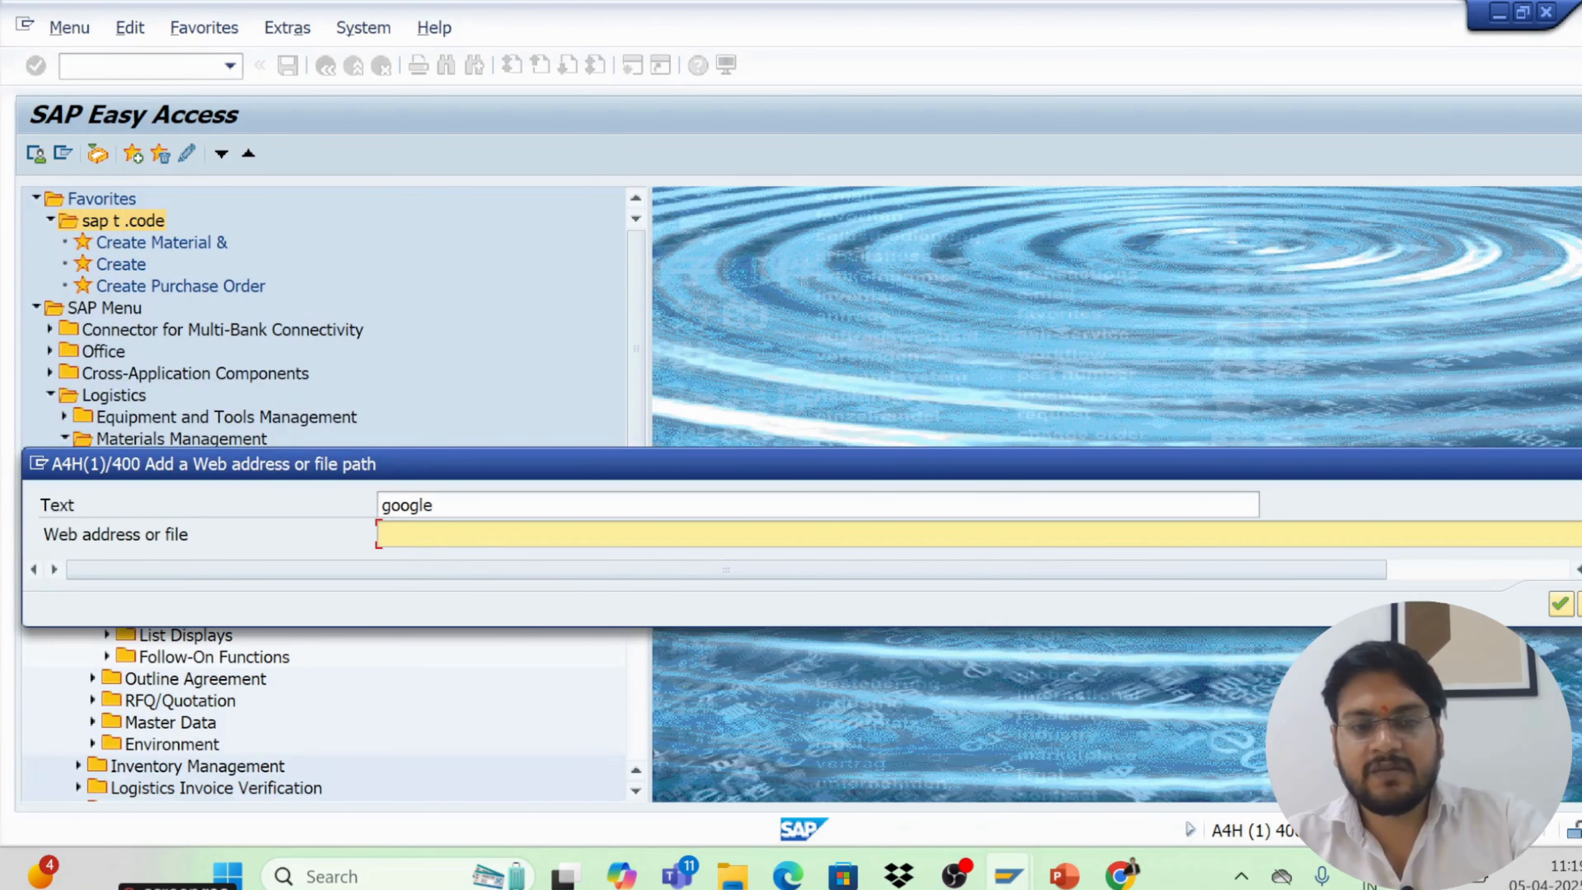
key("ctrl+v")
key("Return")
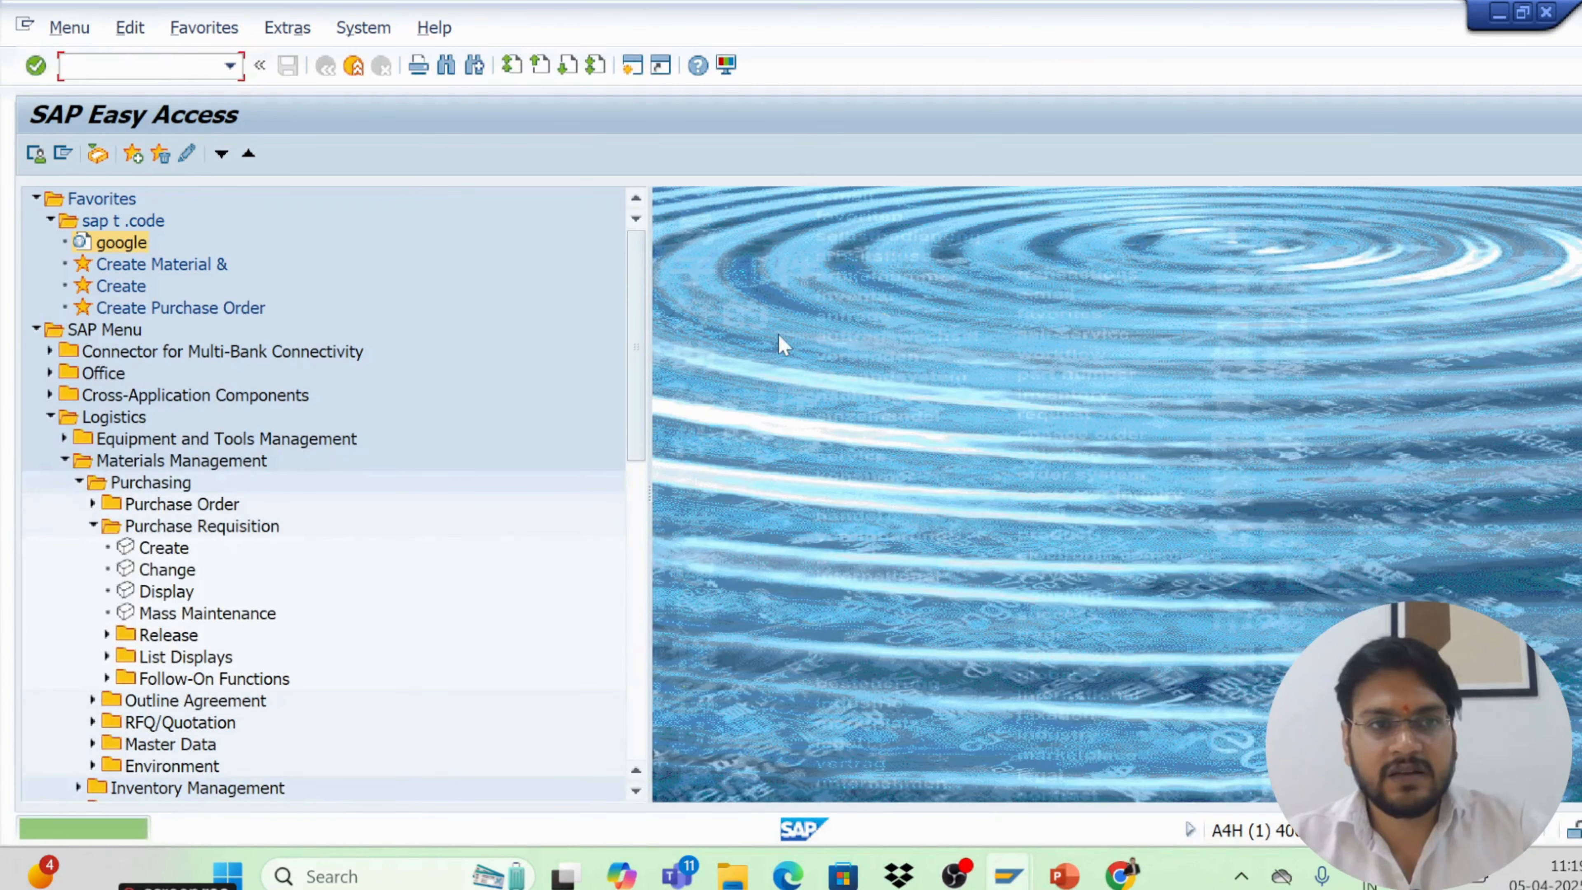
Open the google web link from the sap t .code favorites folder, then return to the SAP Easy Access window
double_click(122, 244)
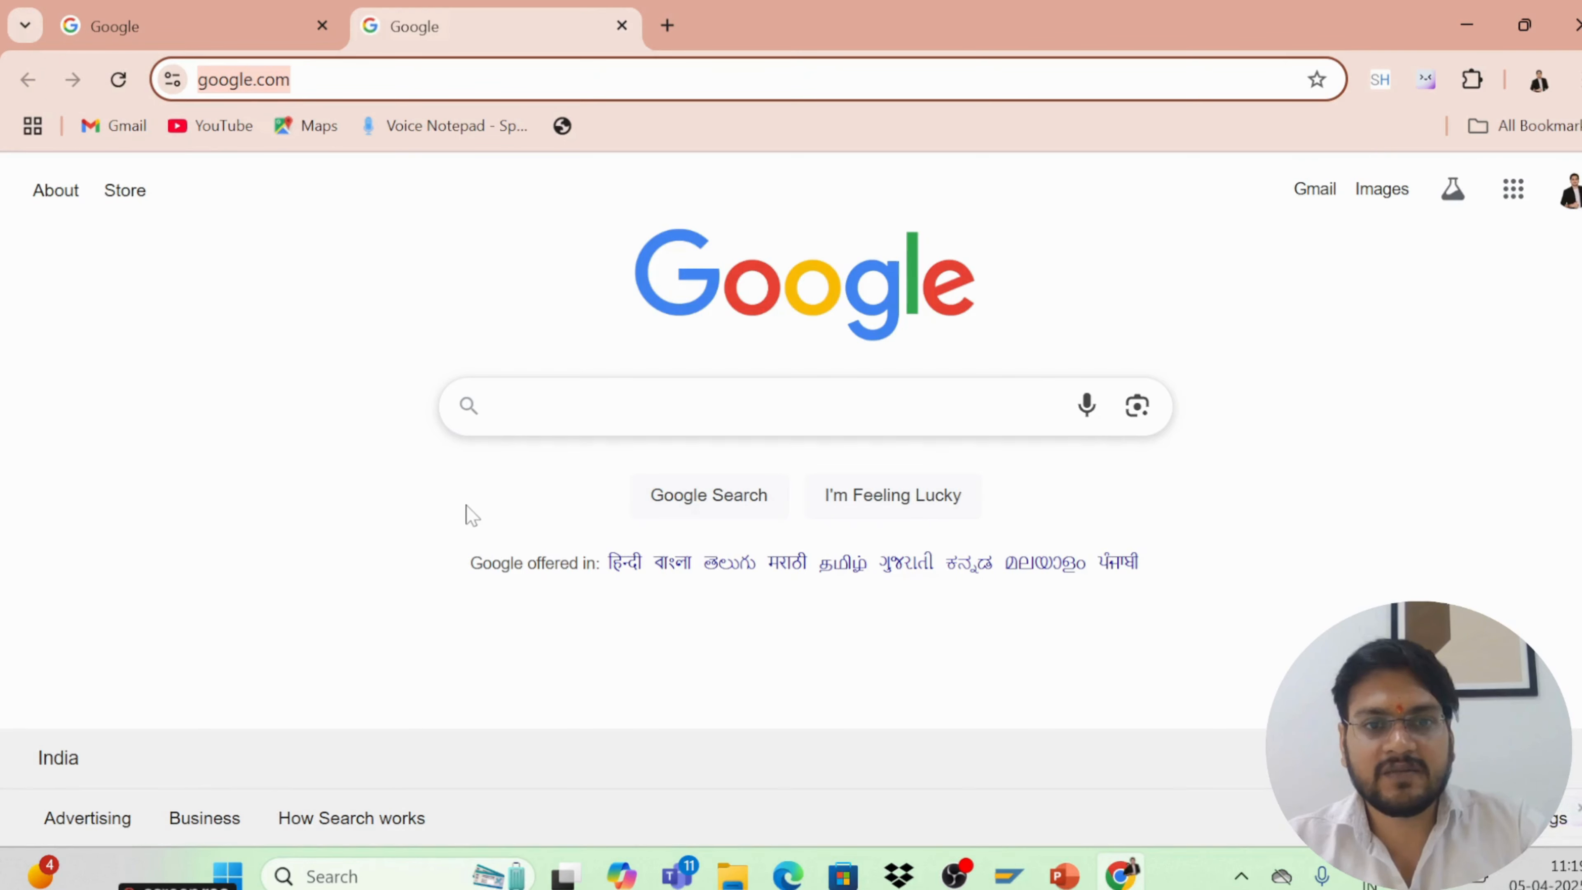
mouse_move(996, 878)
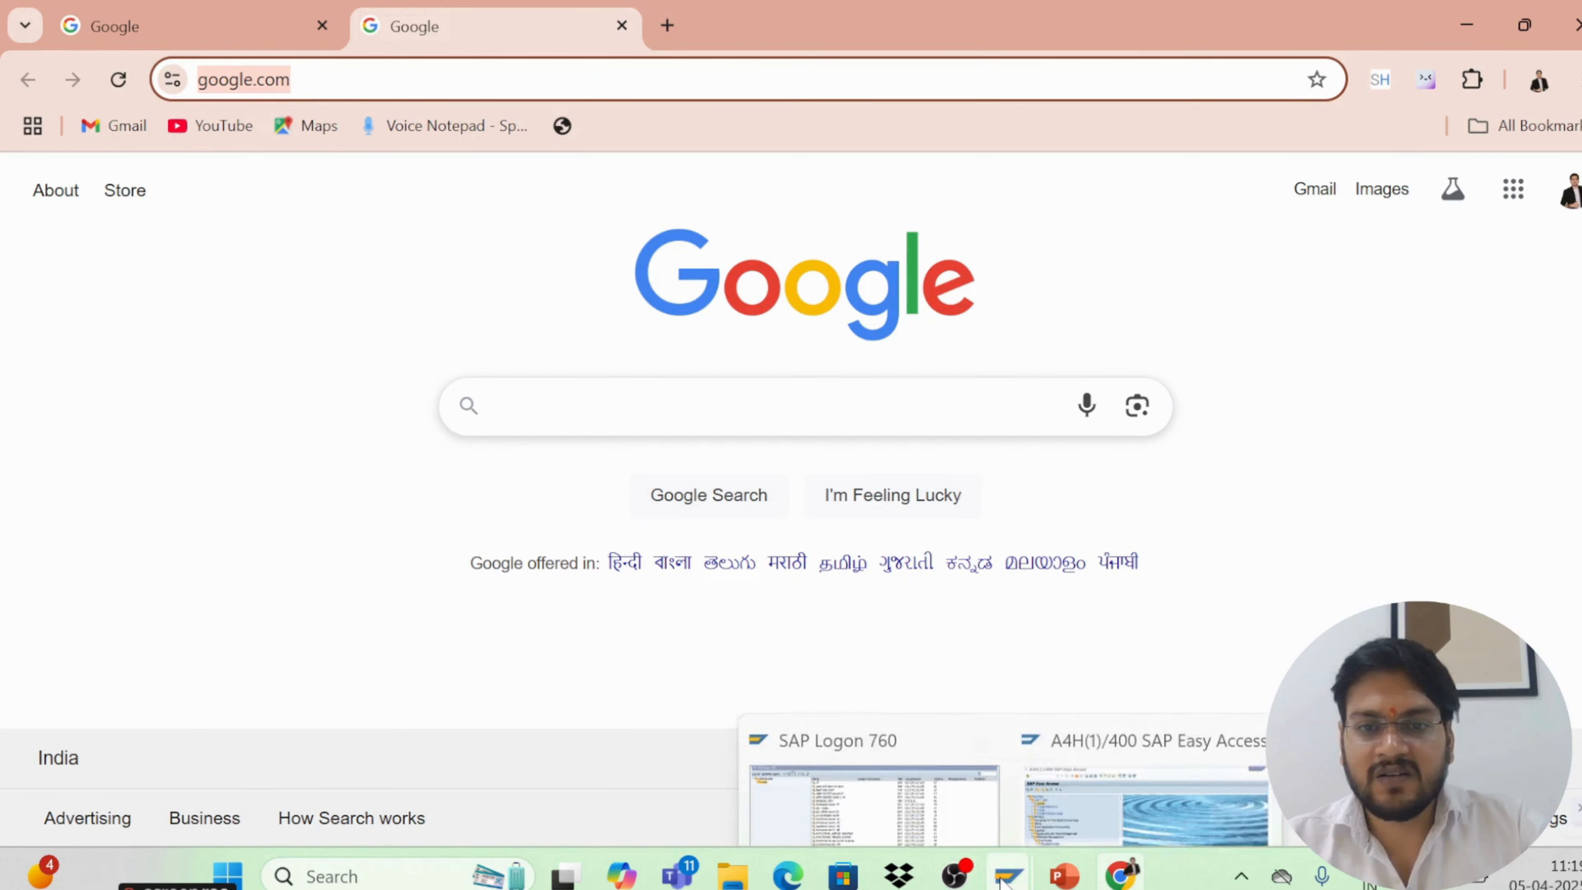
left_click(1029, 743)
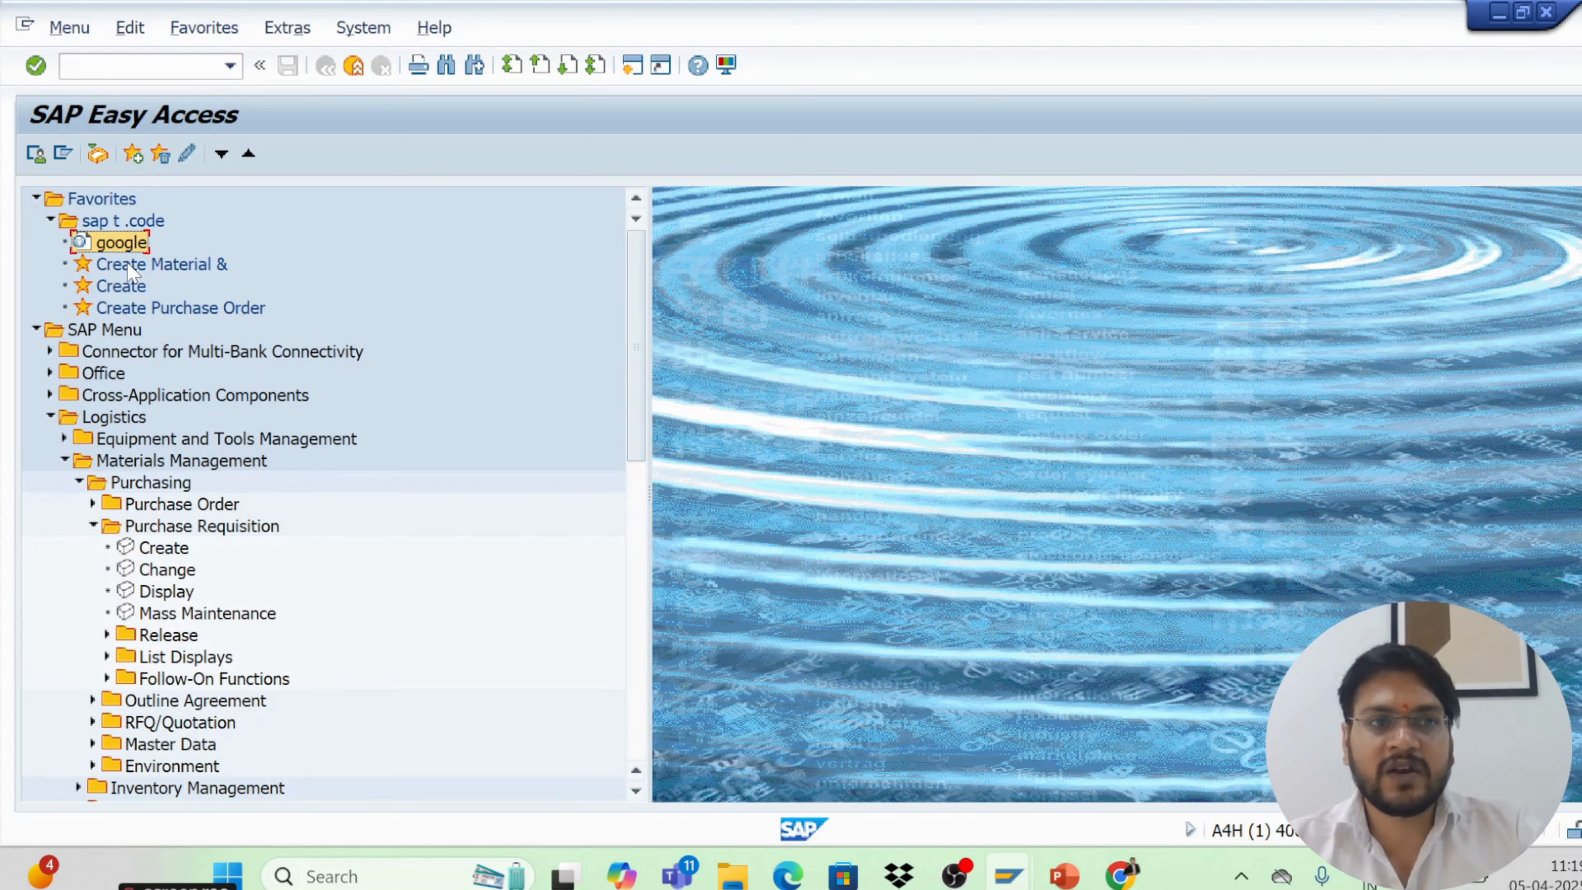
Collapse the sap t .code favorites folder and the Logistics node of the SAP Menu
left_click(51, 221)
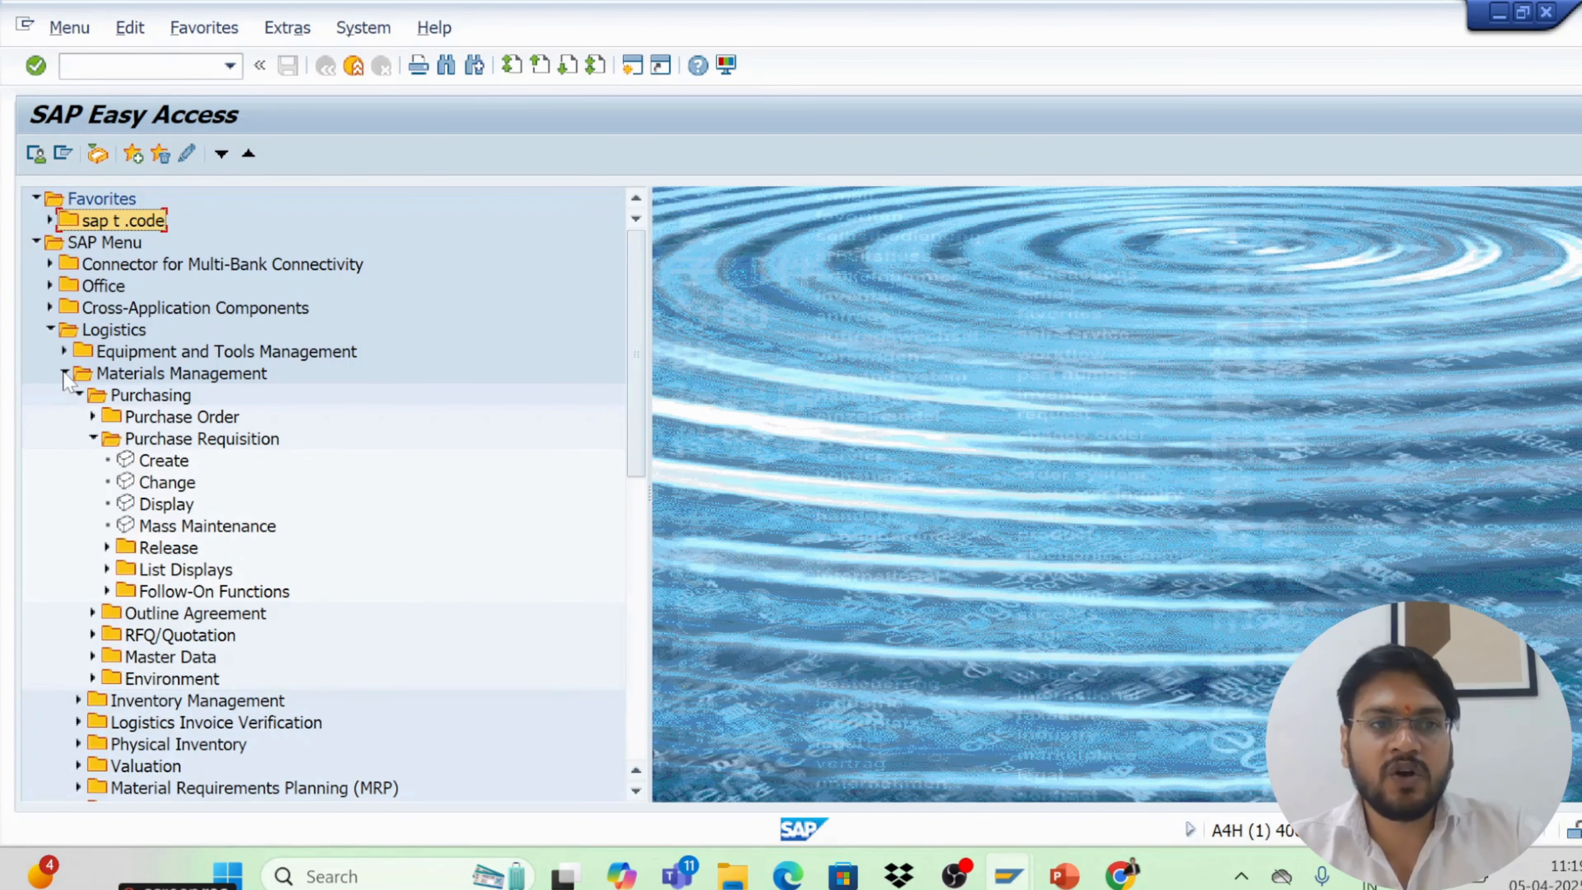
left_click(51, 331)
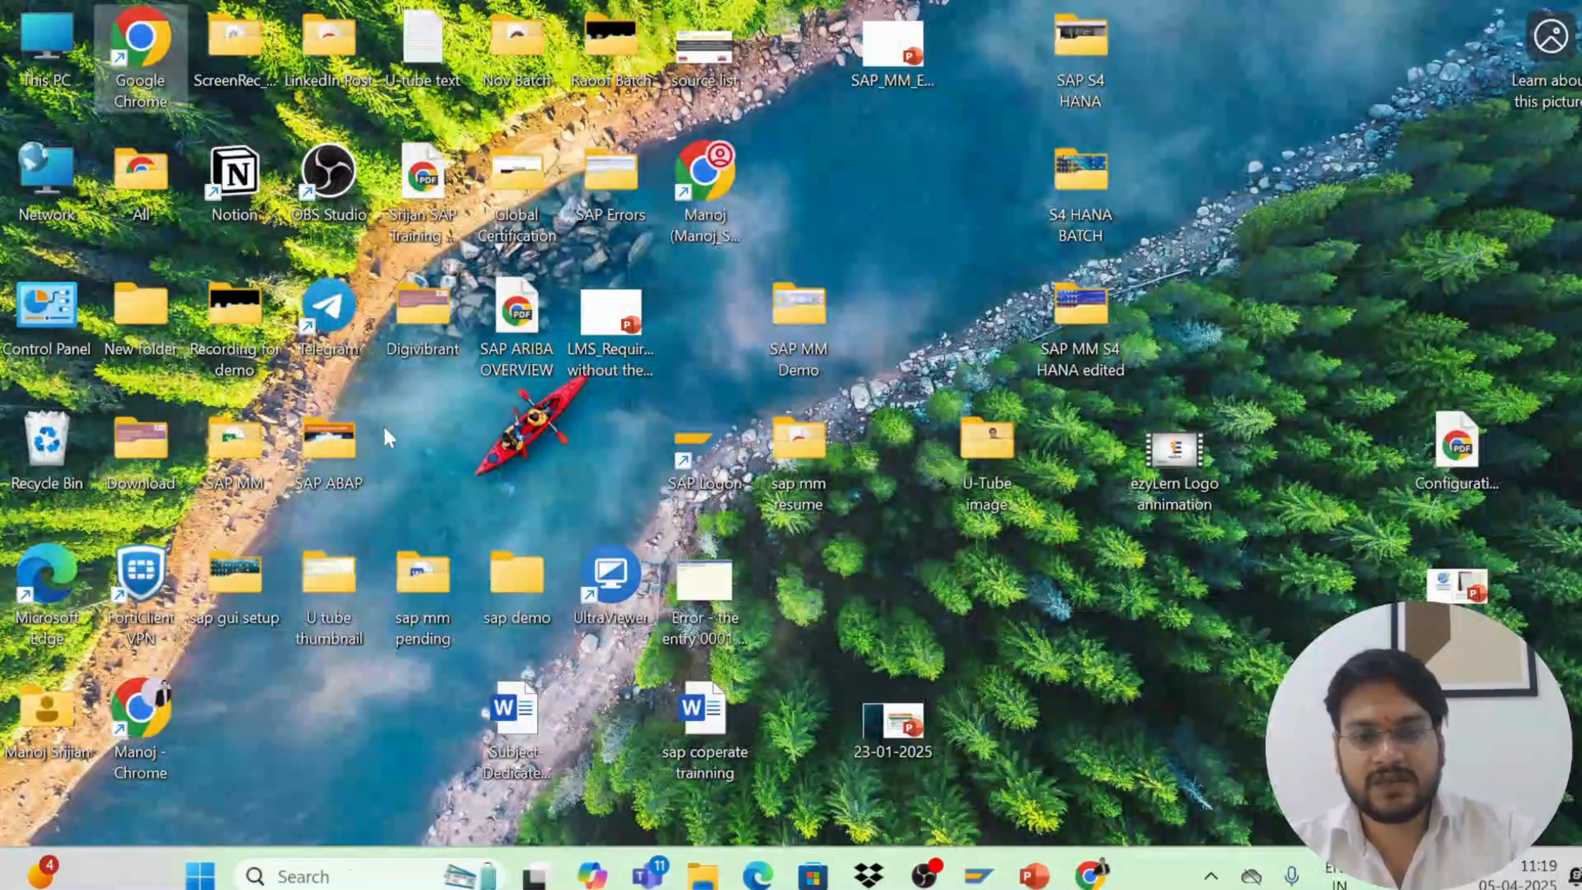
Switch to the PowerPoint slide show and page through the course topic slides before returning to SAP
key("alt+Tab")
key("alt+Tab")
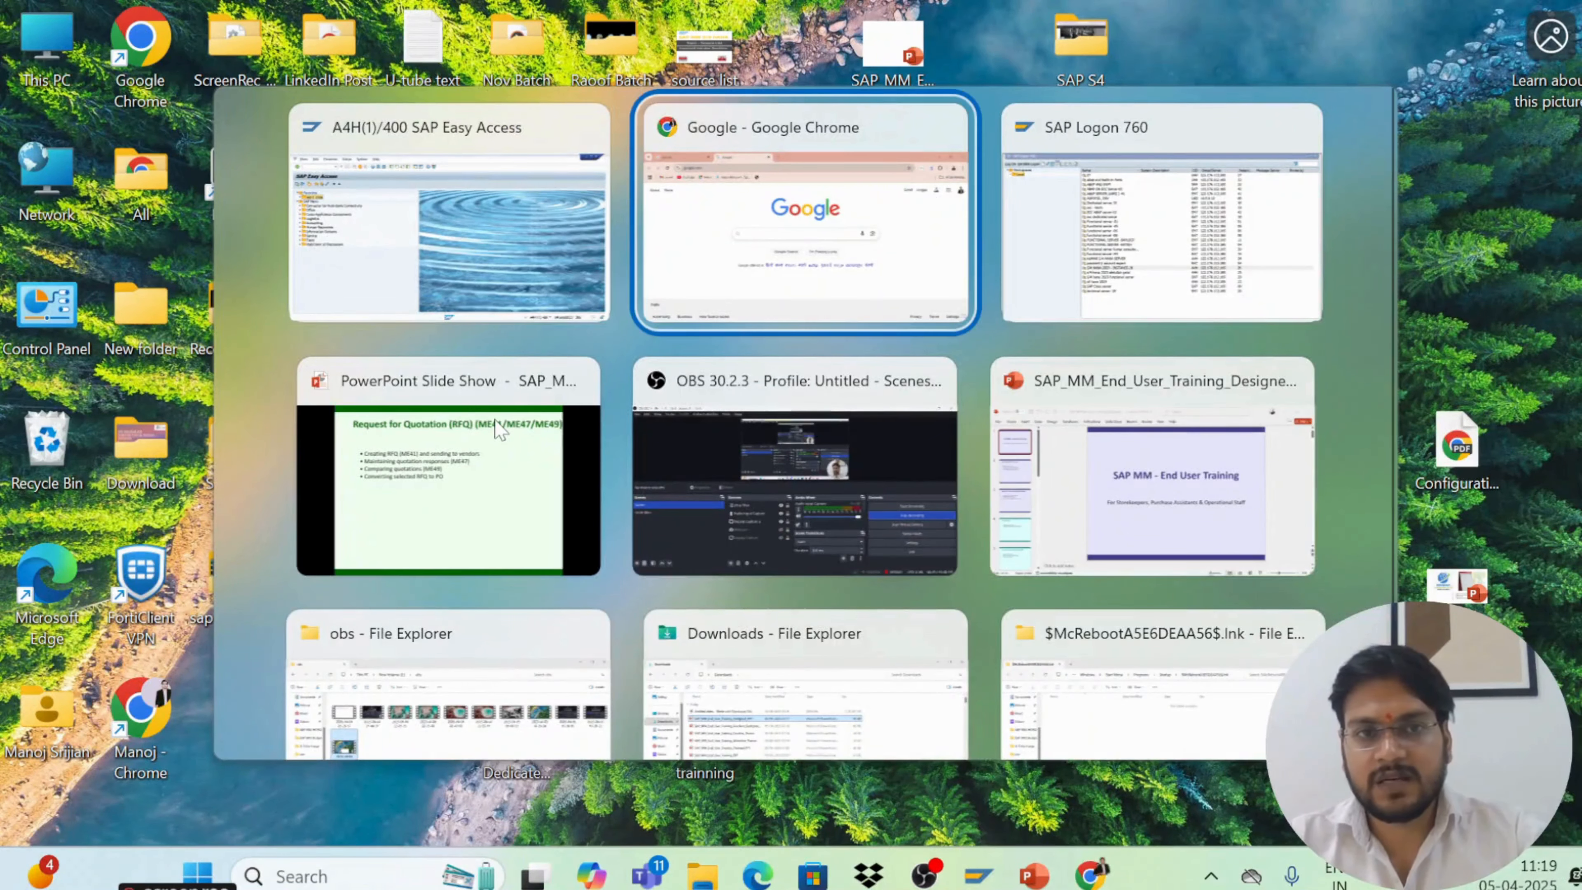
key("alt+shift+Tab")
left_click(496, 427)
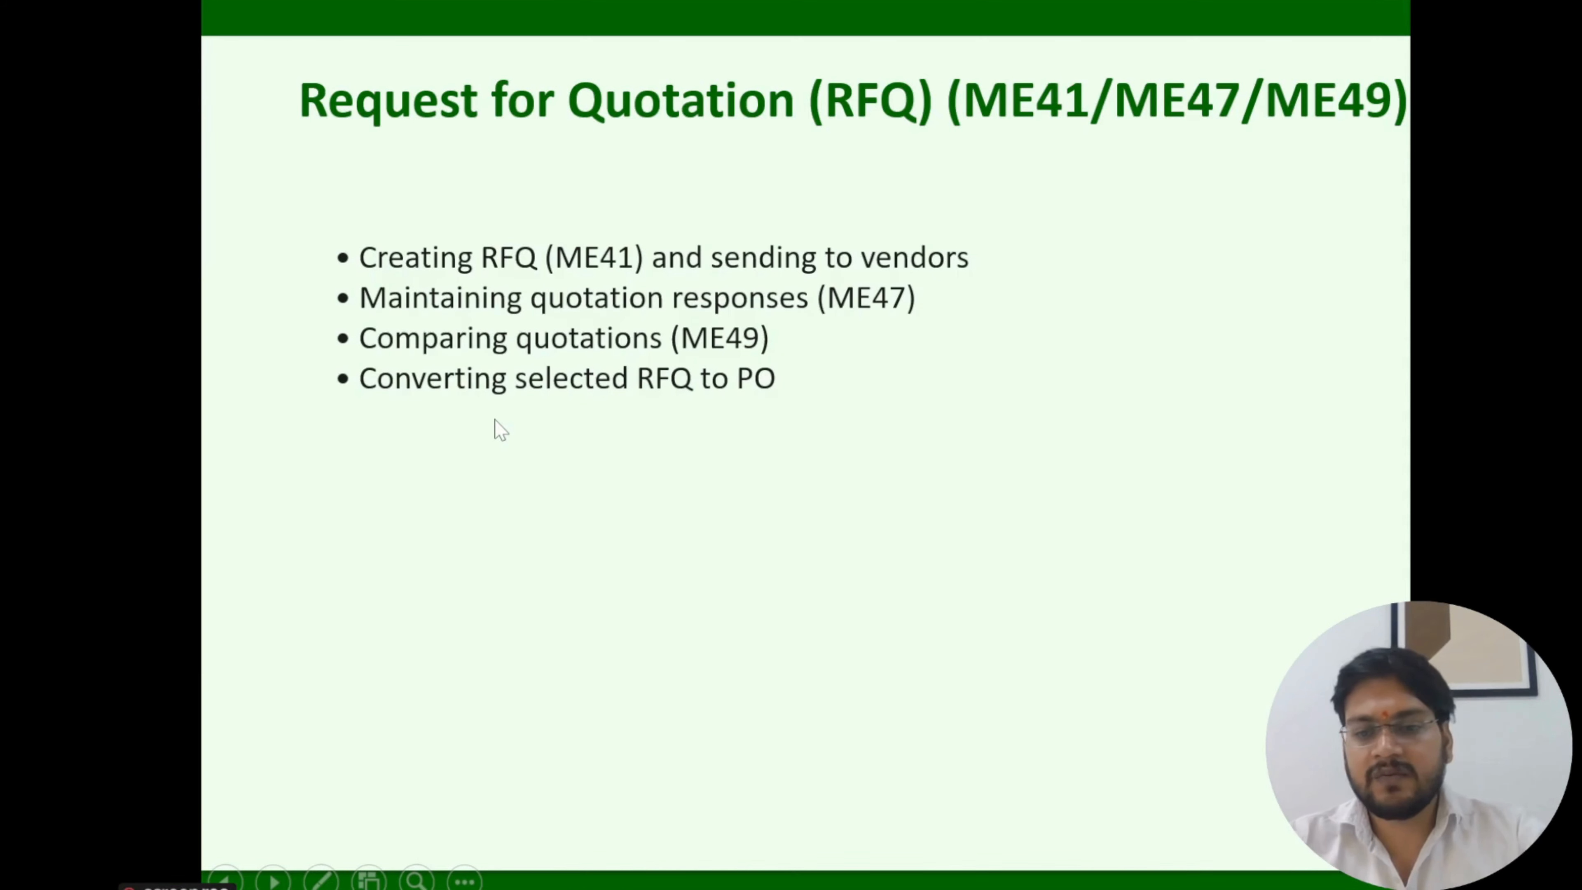
key("Left")
key("Left")
key("Left")
key("Left")
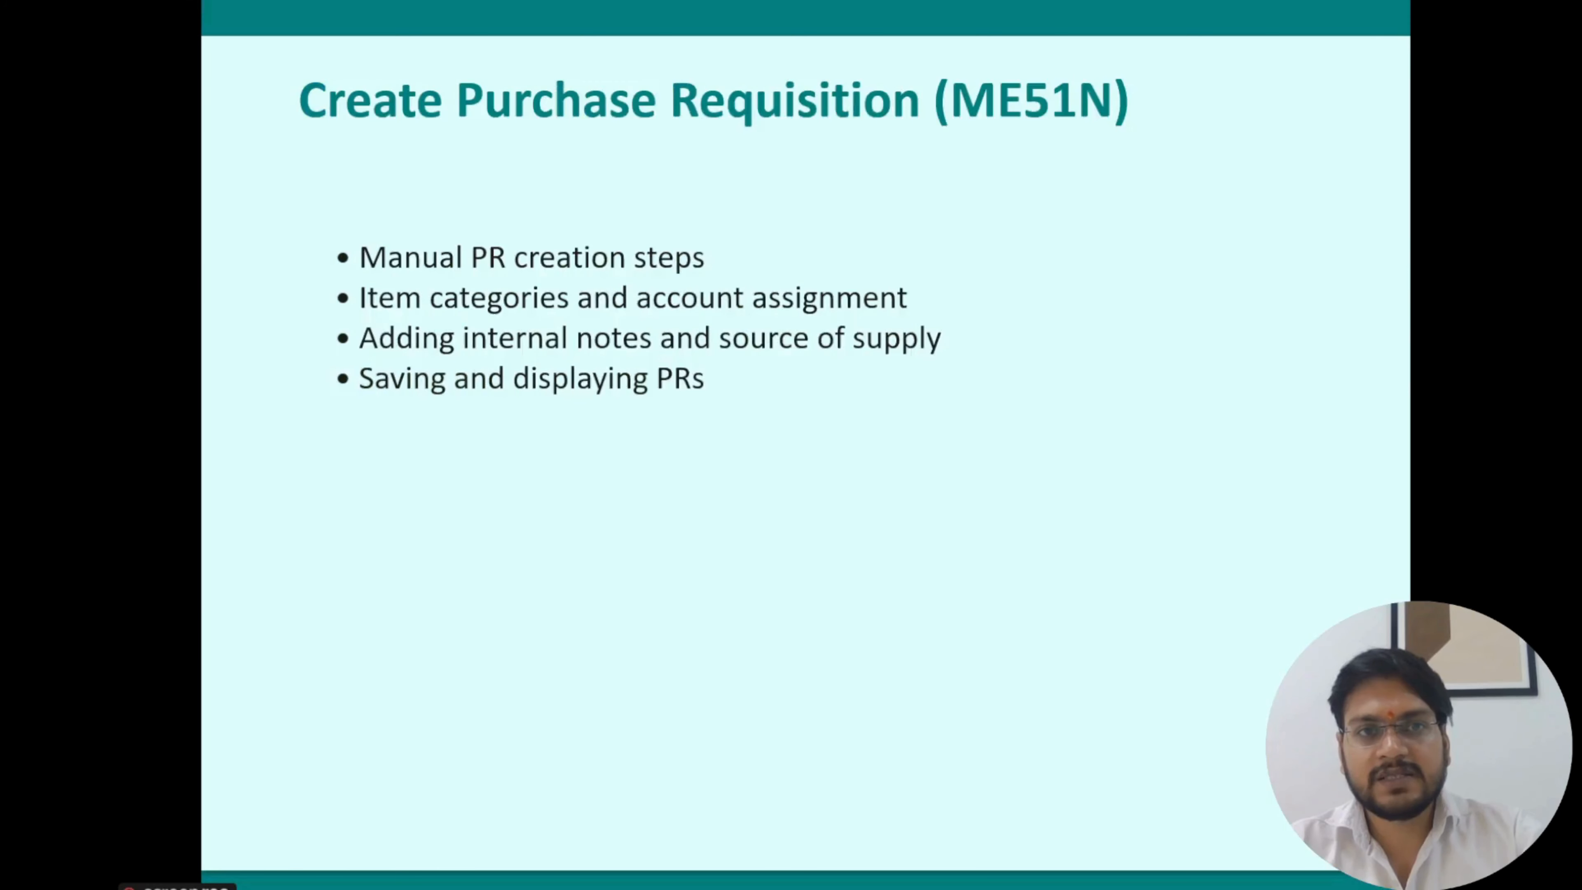
key("Left")
key("Left")
key("Left")
key("Right")
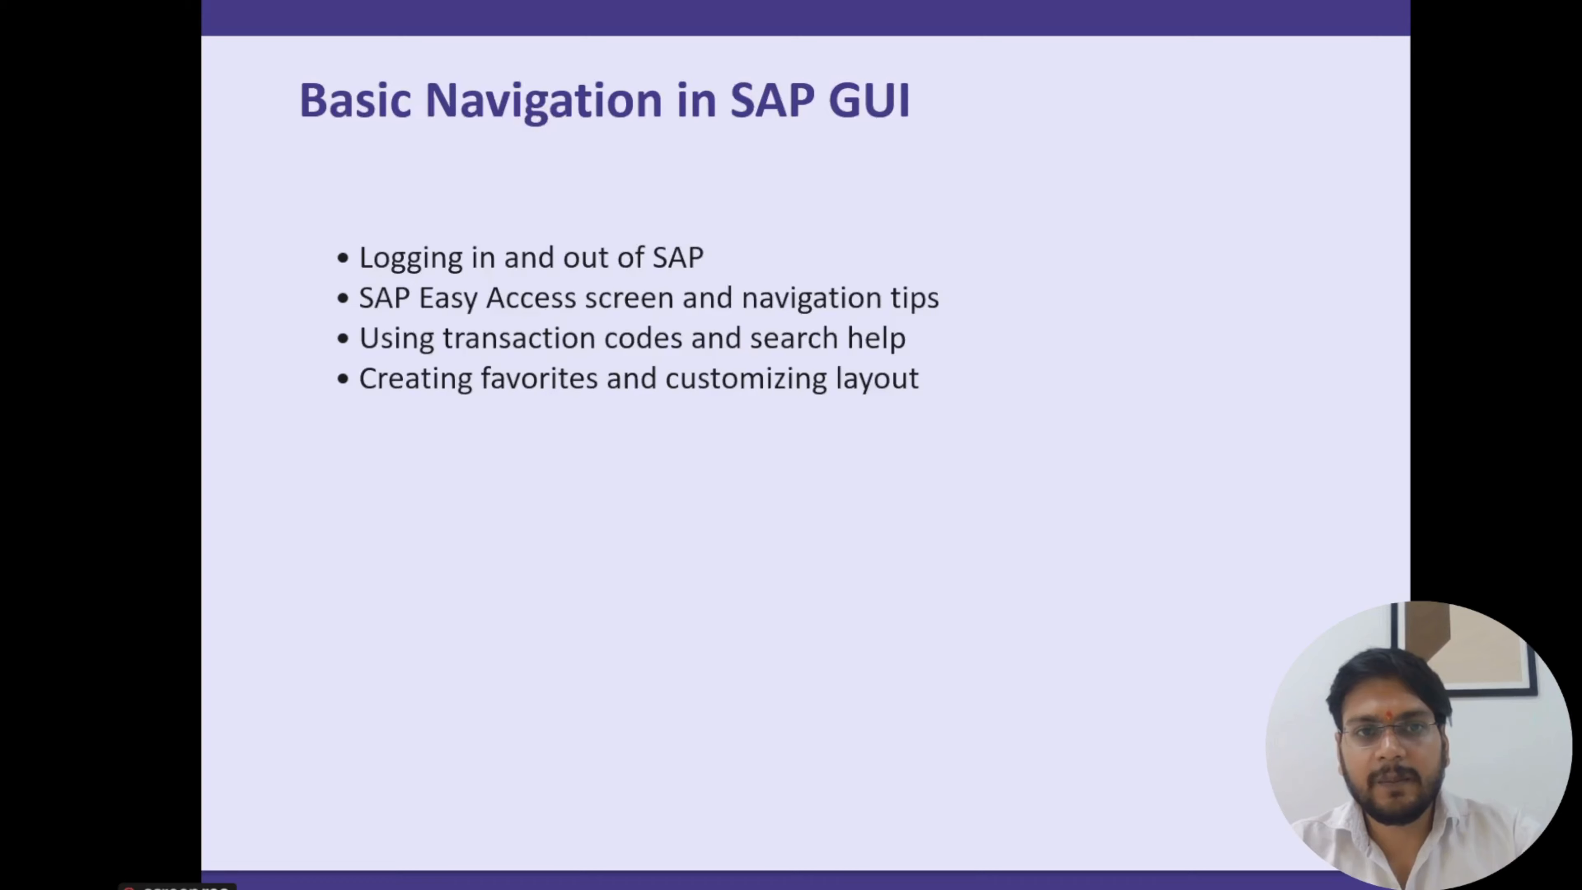
key("Right")
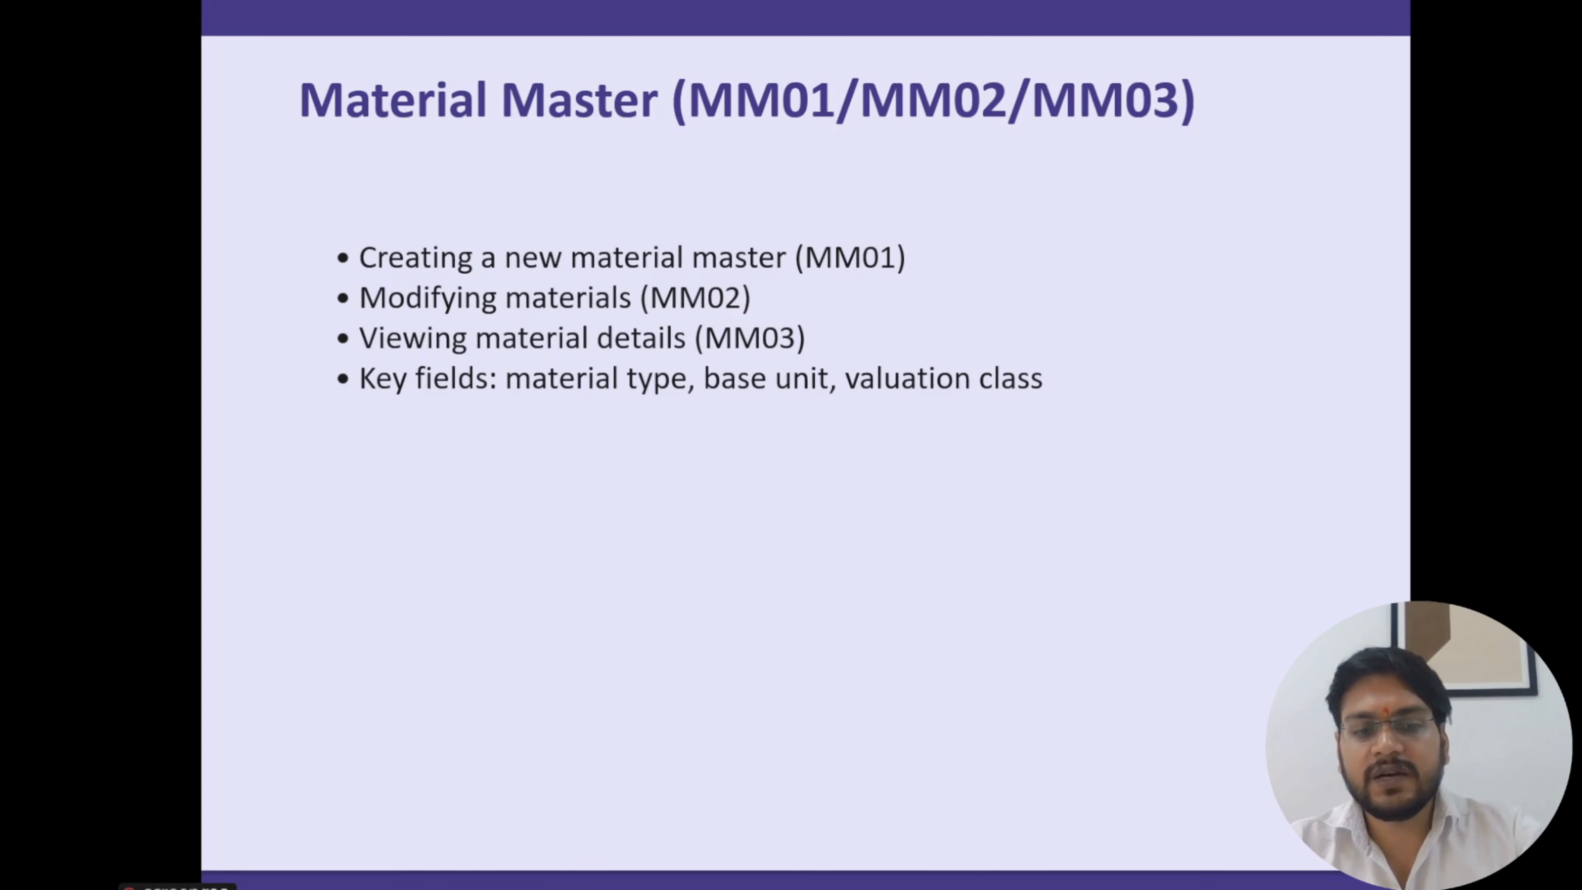
key("alt+Tab")
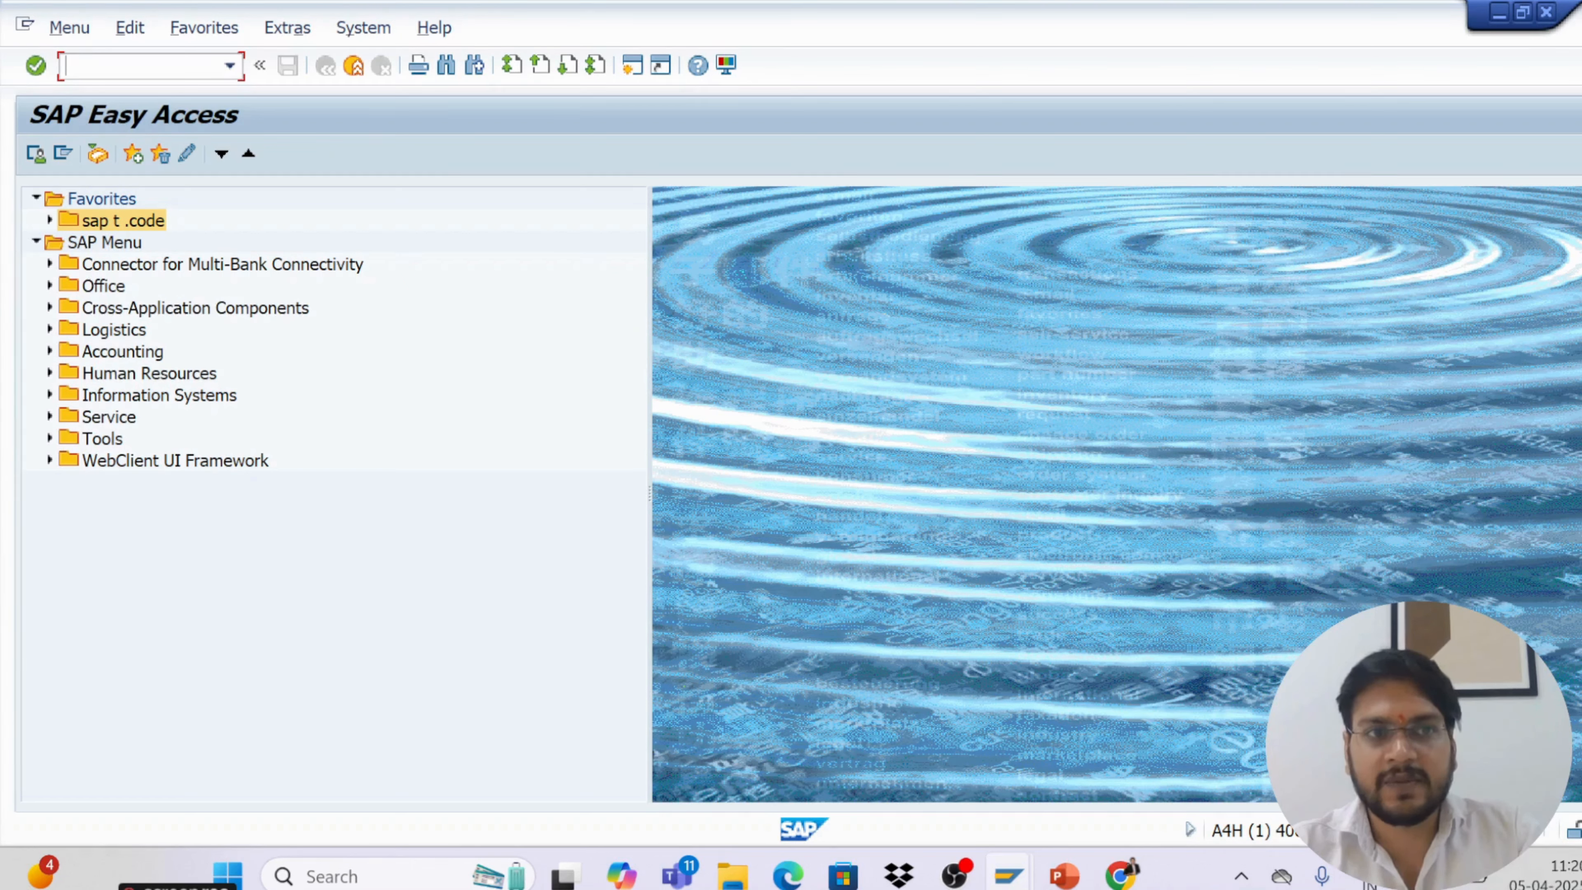
Run transaction MM01 and enter material123 as the material number
type("mm01")
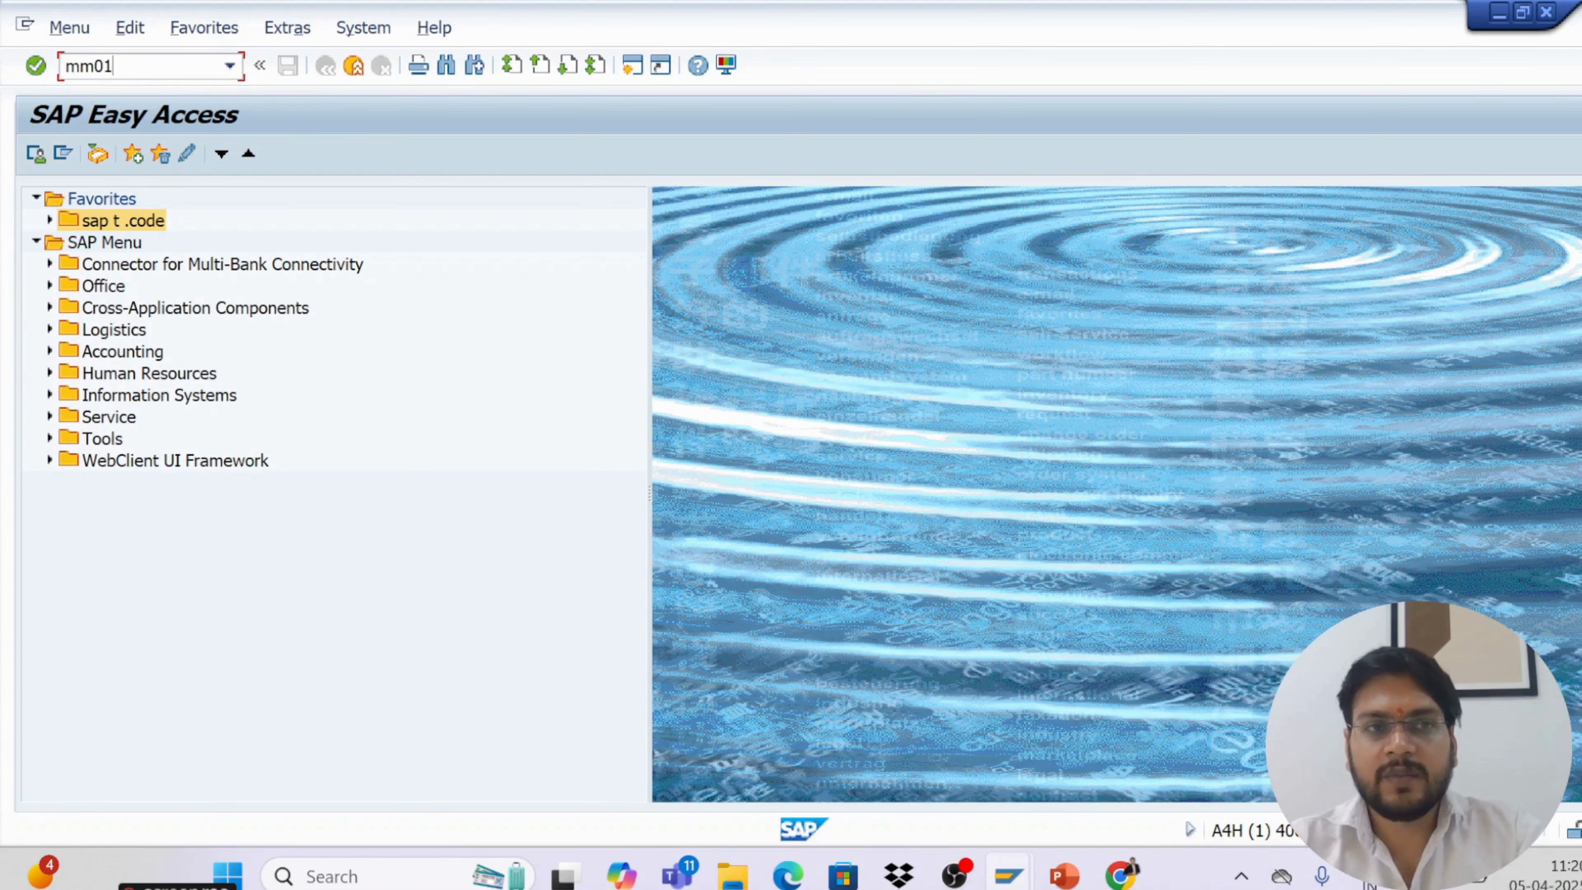
key("Return")
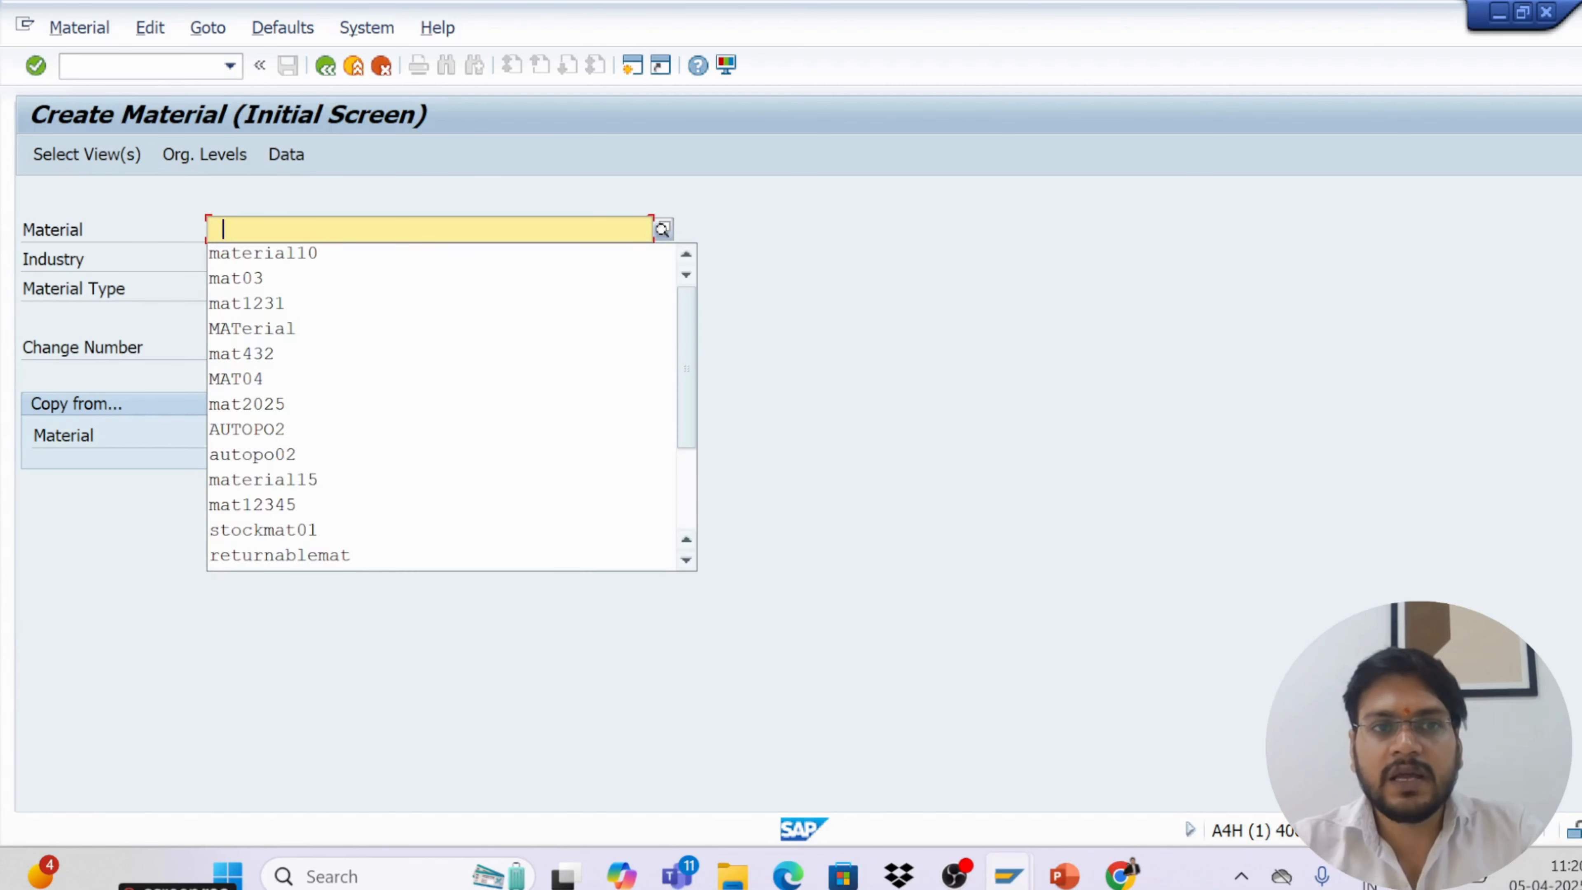
left_click(281, 262)
key("BackSpace")
key("BackSpace")
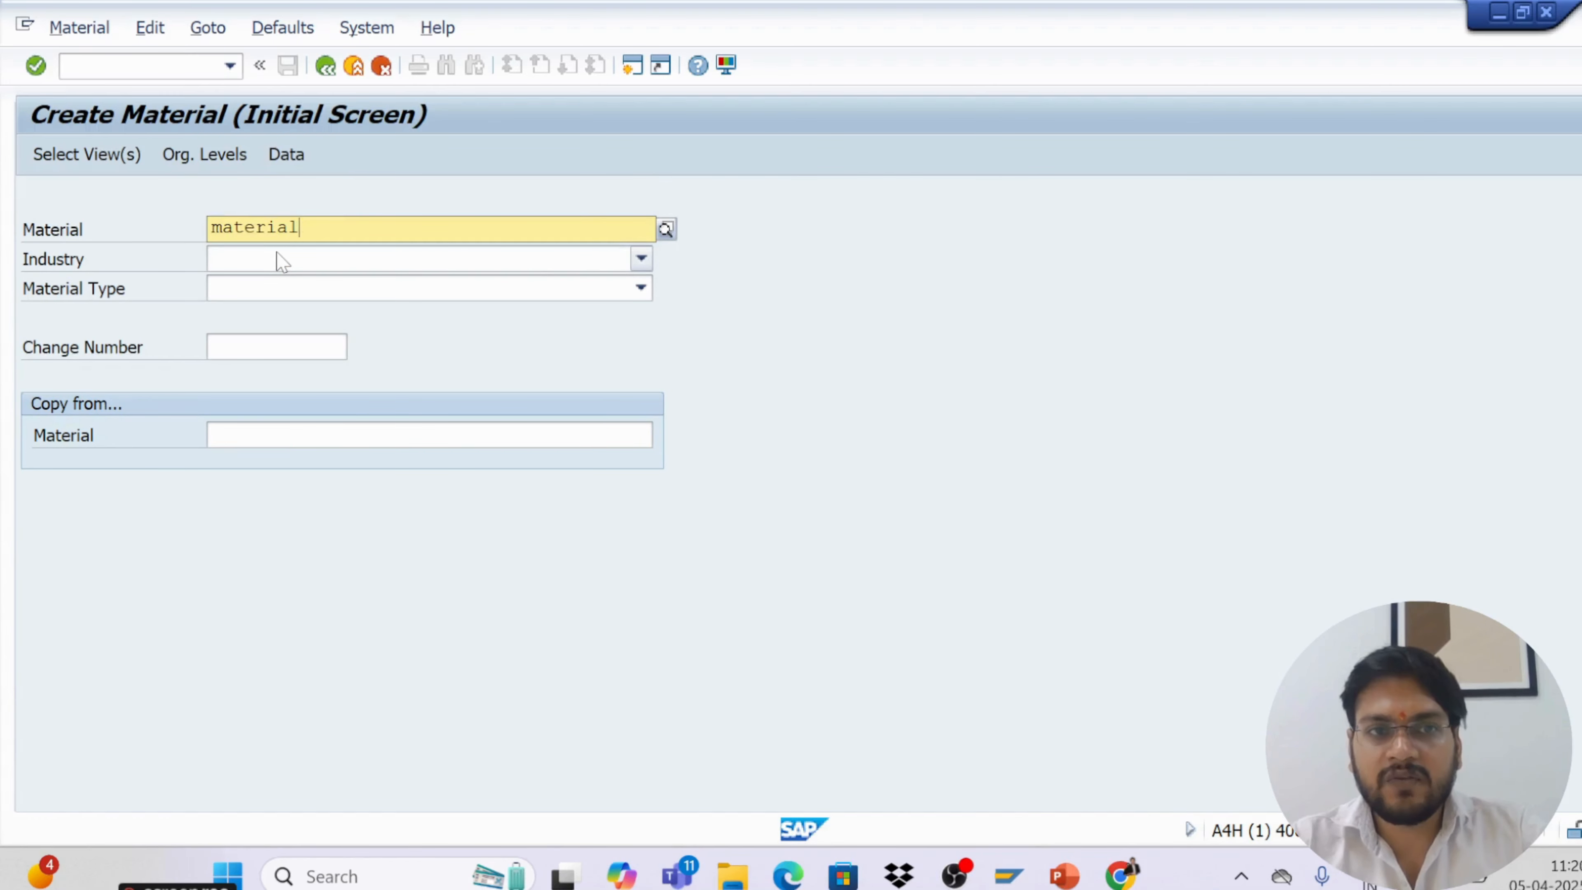
type("123")
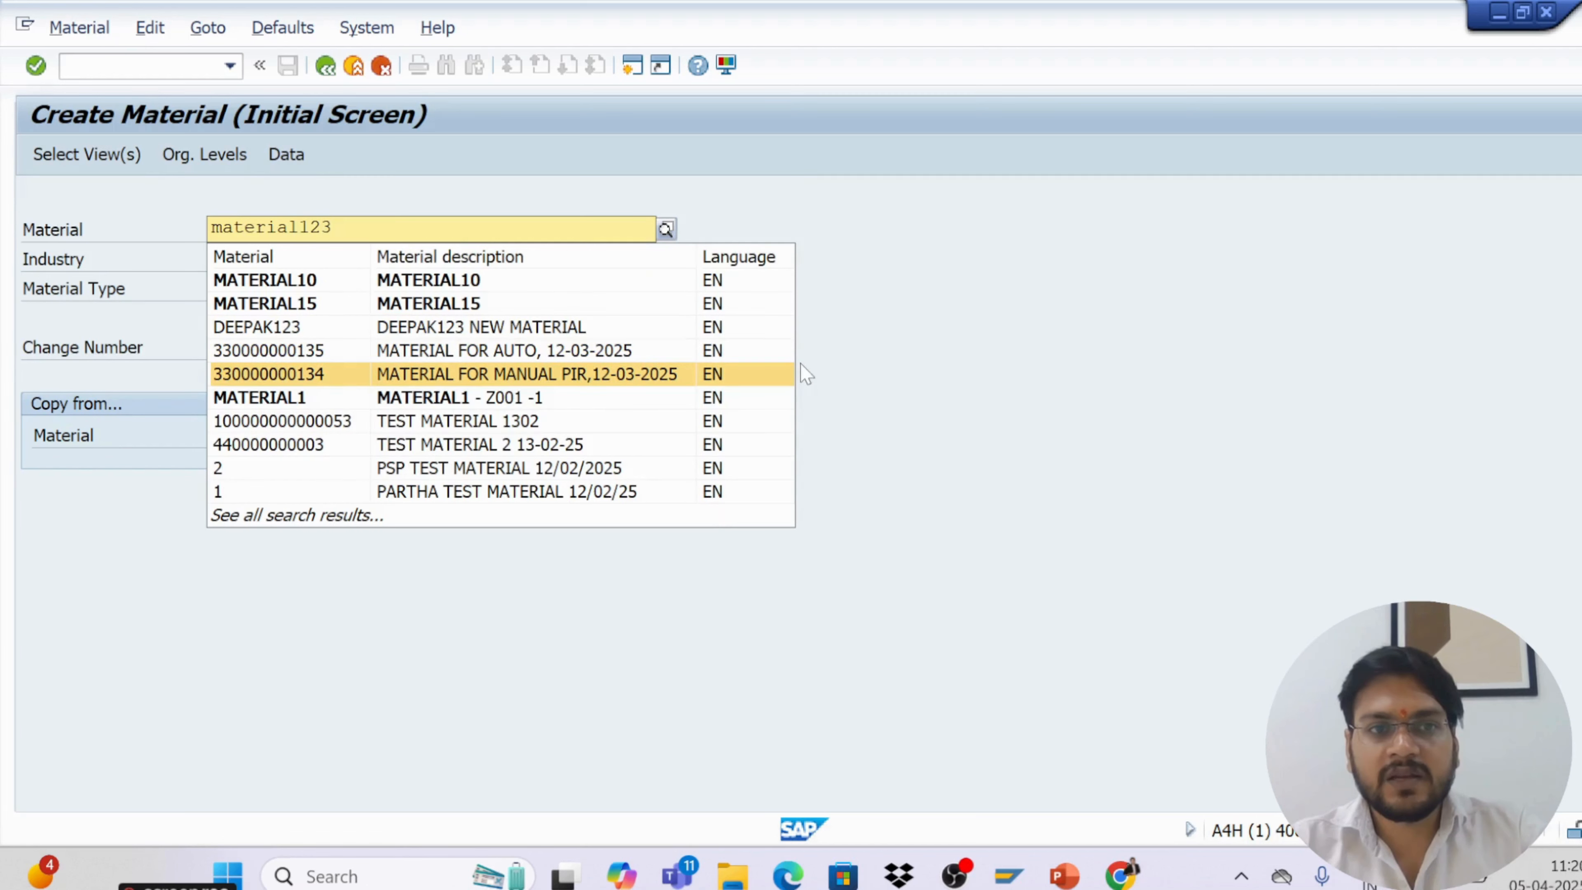
left_click(1093, 346)
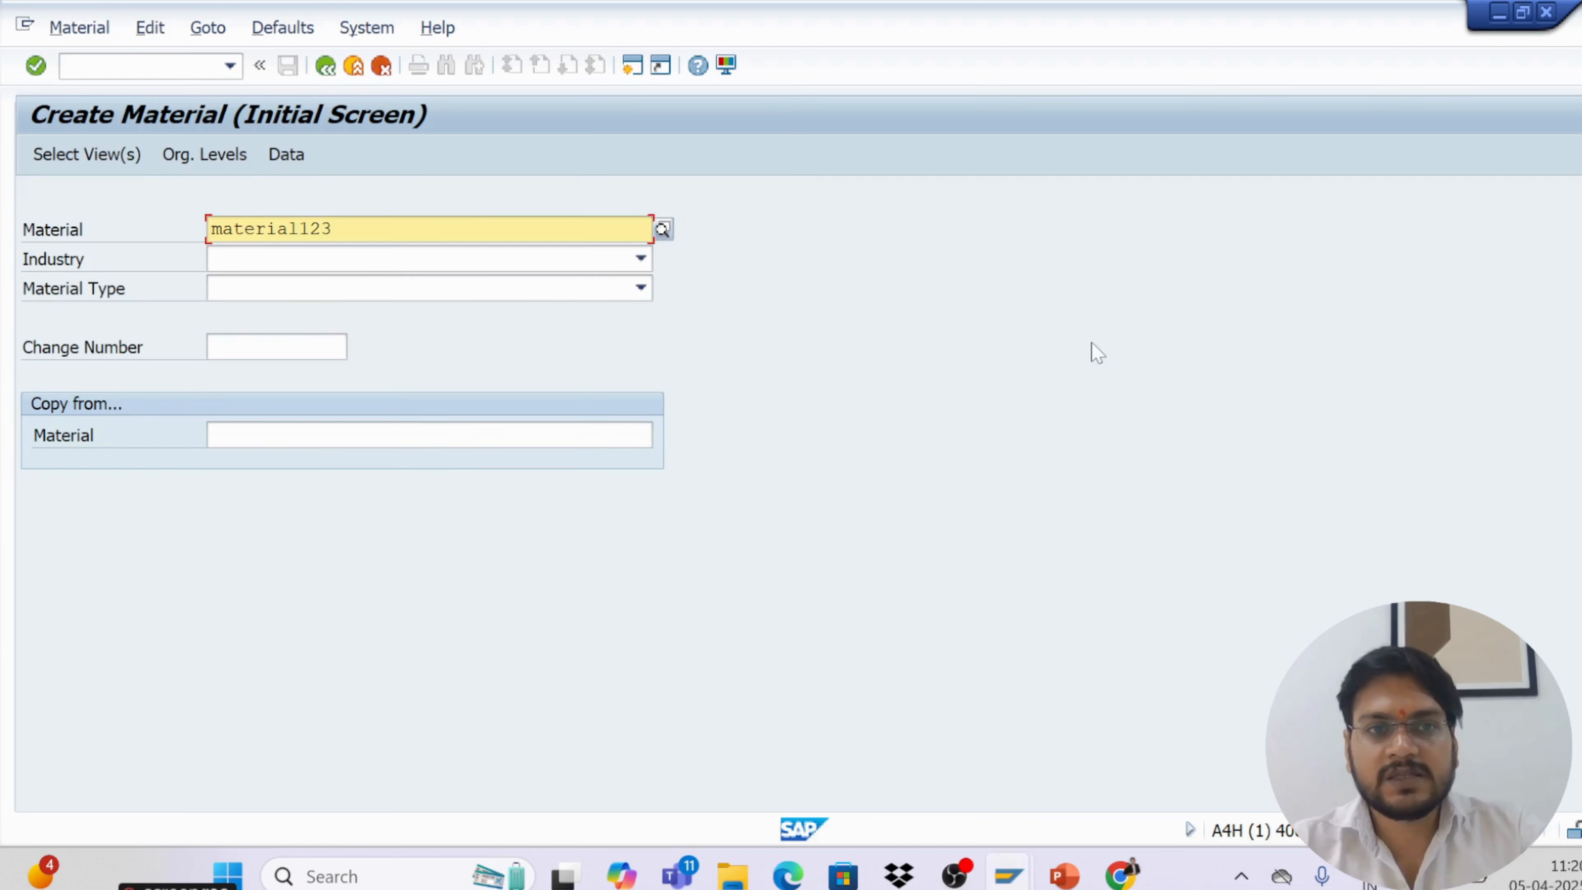
Set the industry to M Mechanical engineering
left_click(278, 262)
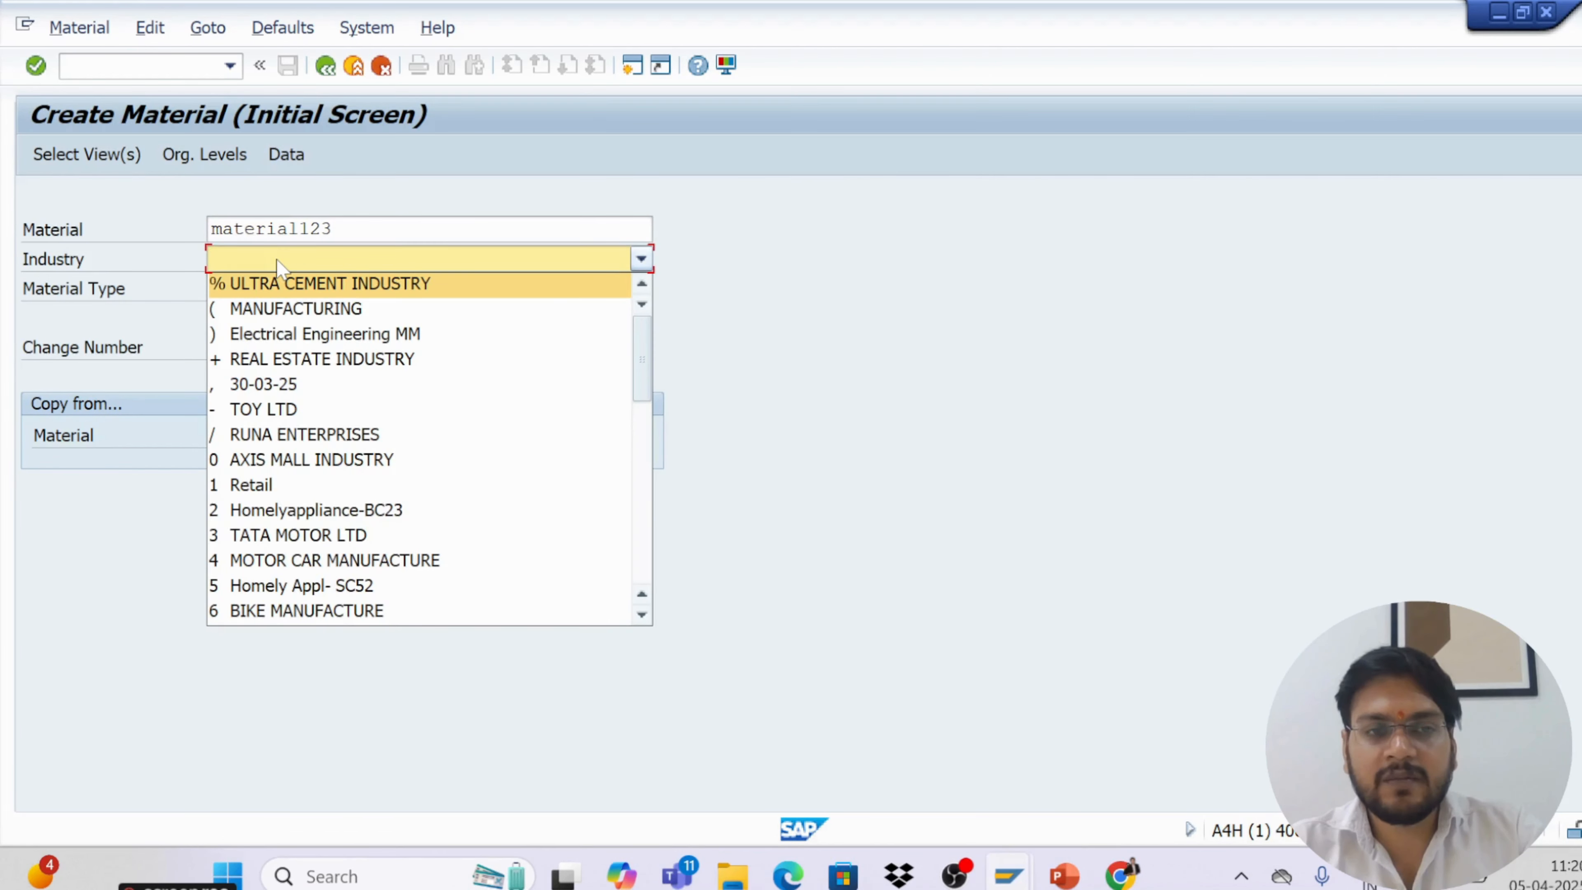
scroll(389, 448, "down", 5)
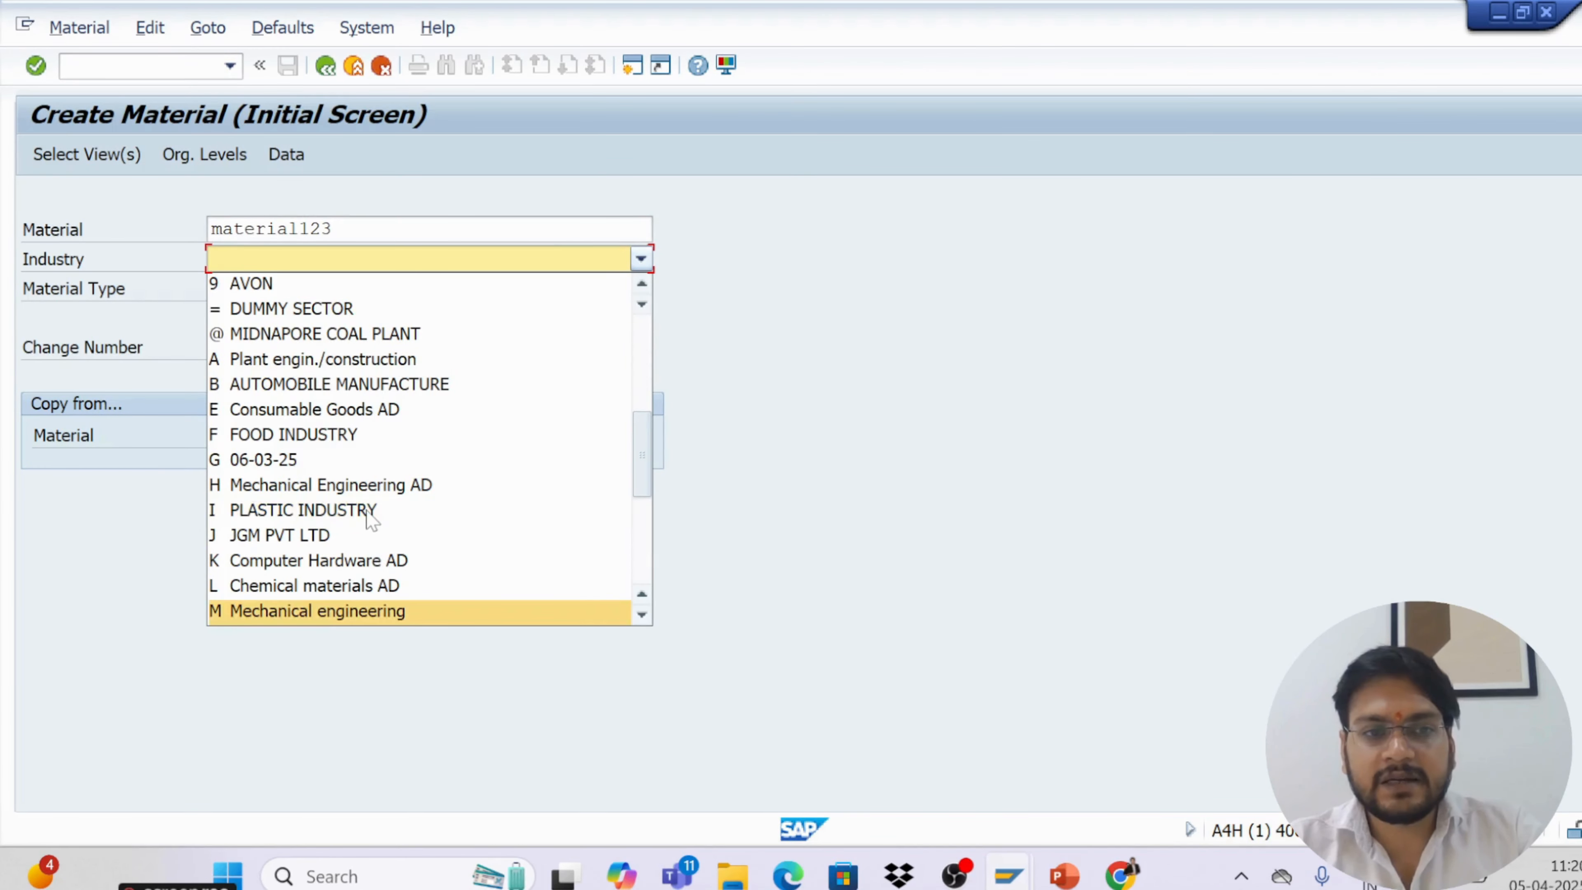
left_click(313, 614)
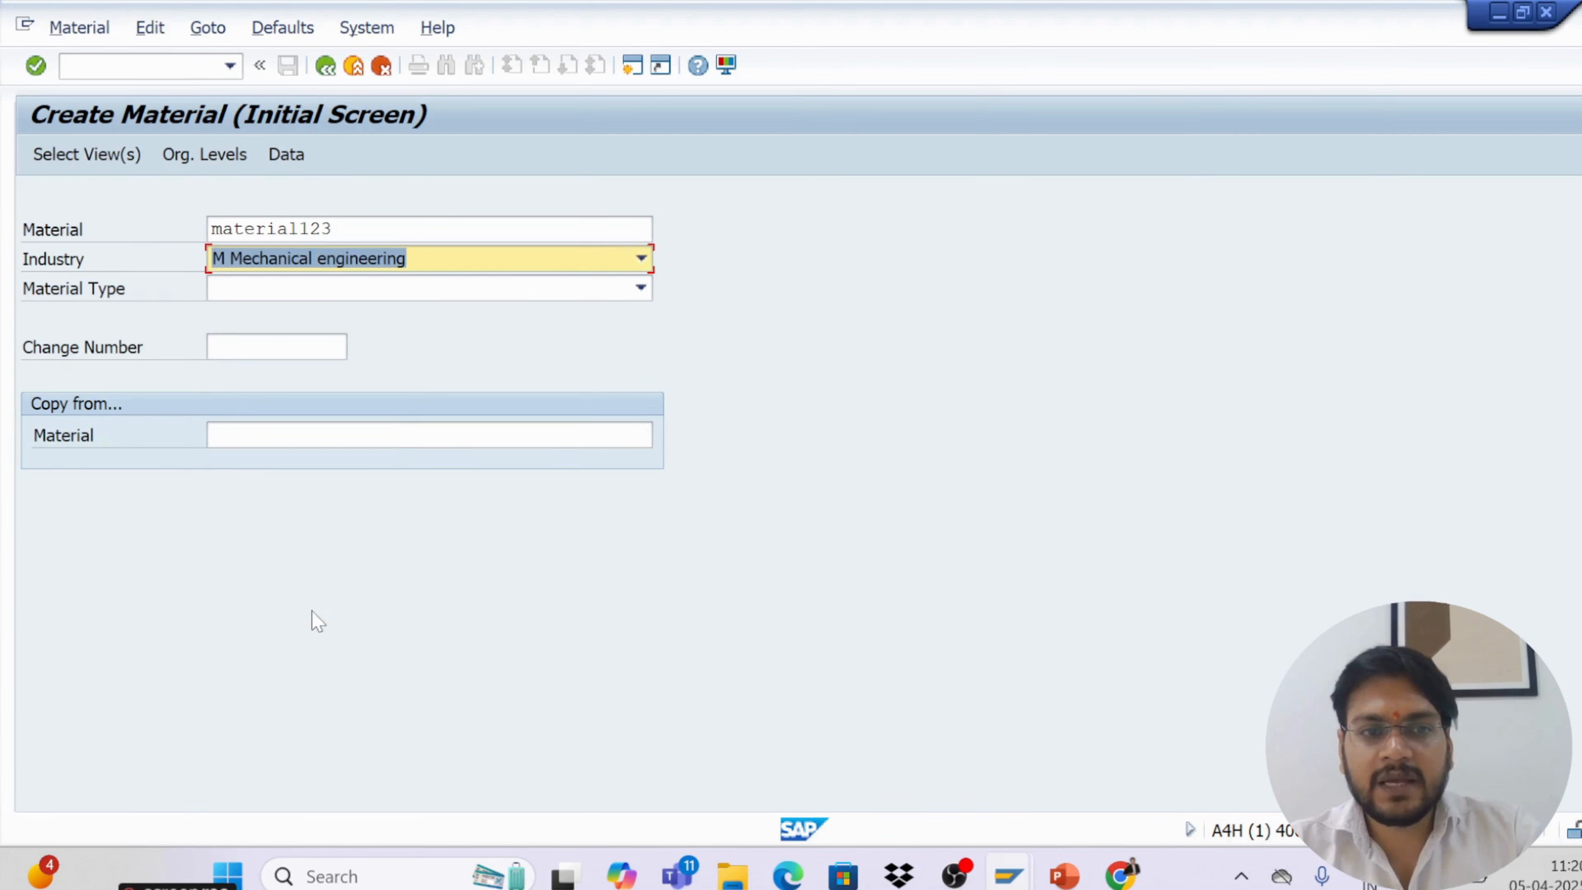
Set the material type to ROH raw materials
left_click(252, 285)
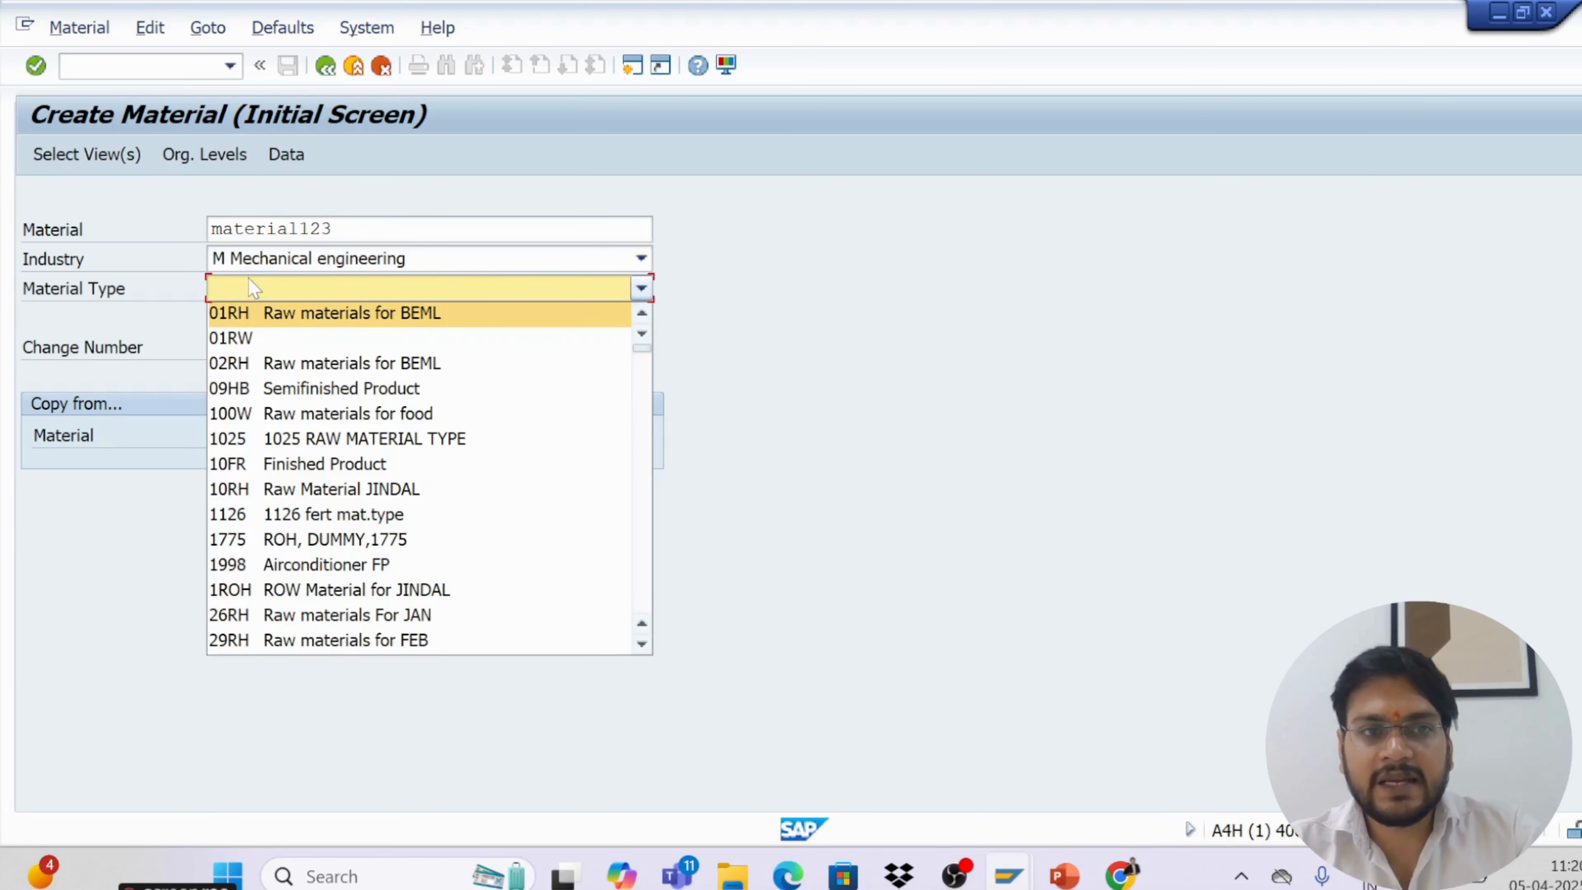
key("r")
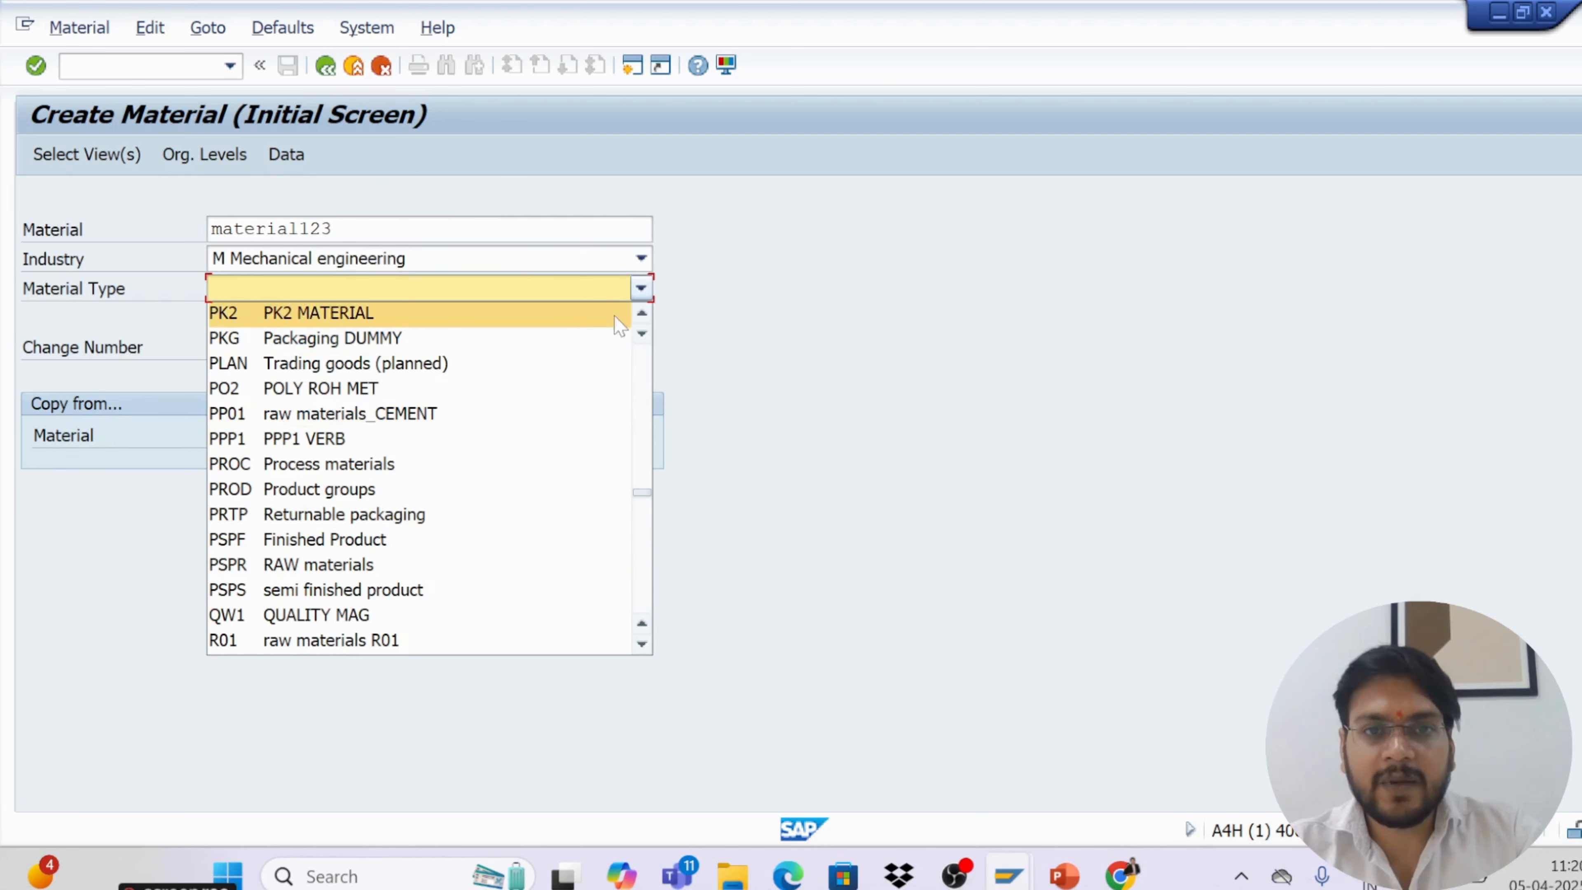
scroll(644, 324, "up", 2)
scroll(644, 327, "up", 3)
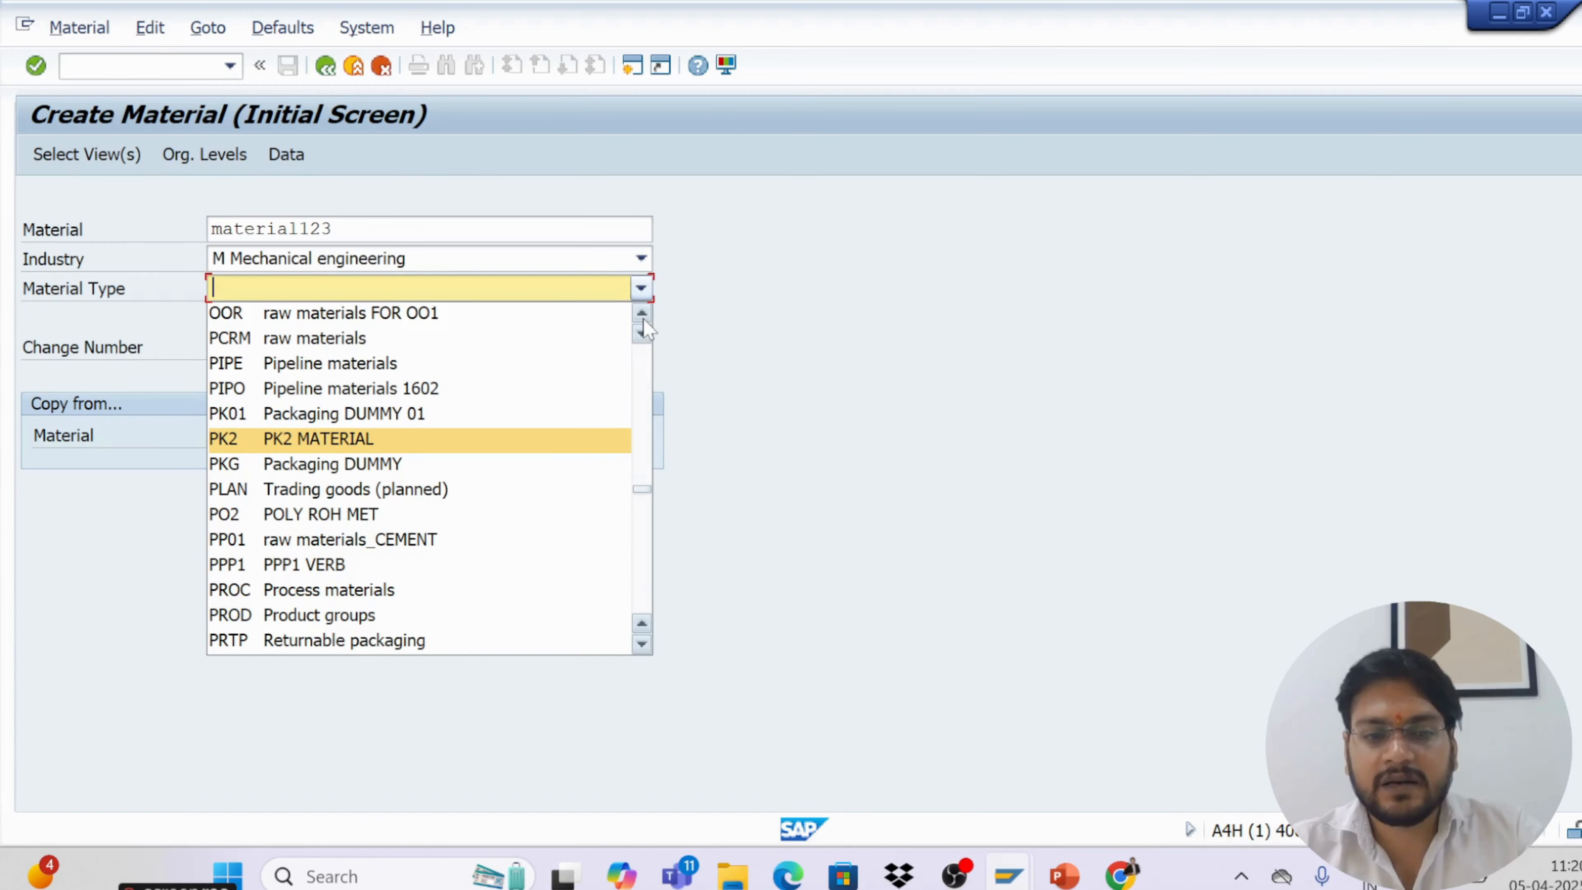
scroll(645, 330, "down", 2)
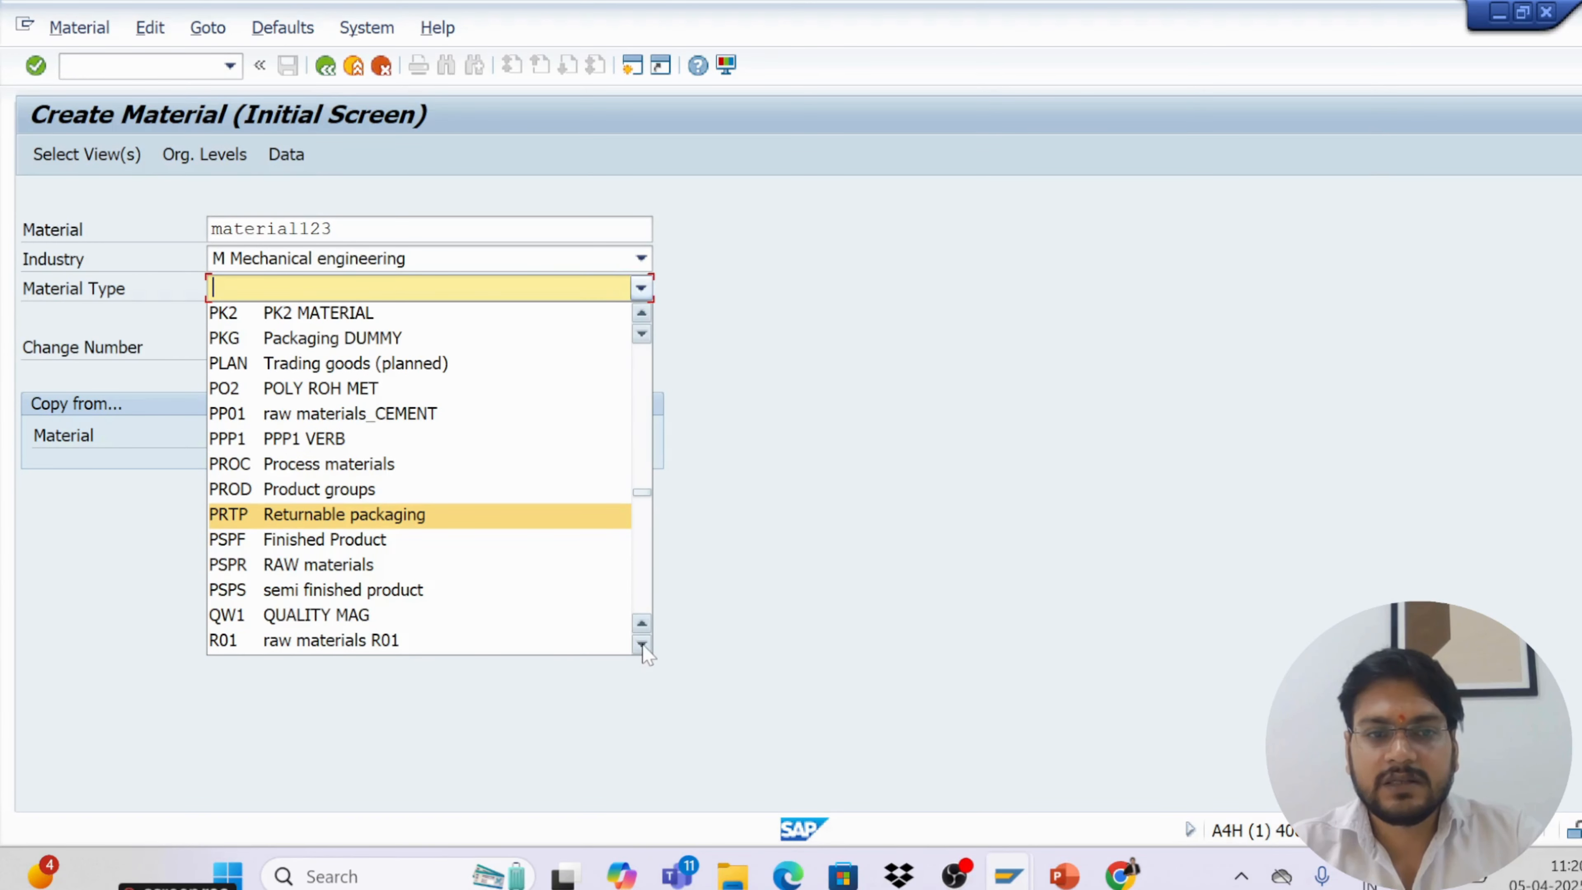
scroll(646, 653, "down", 4)
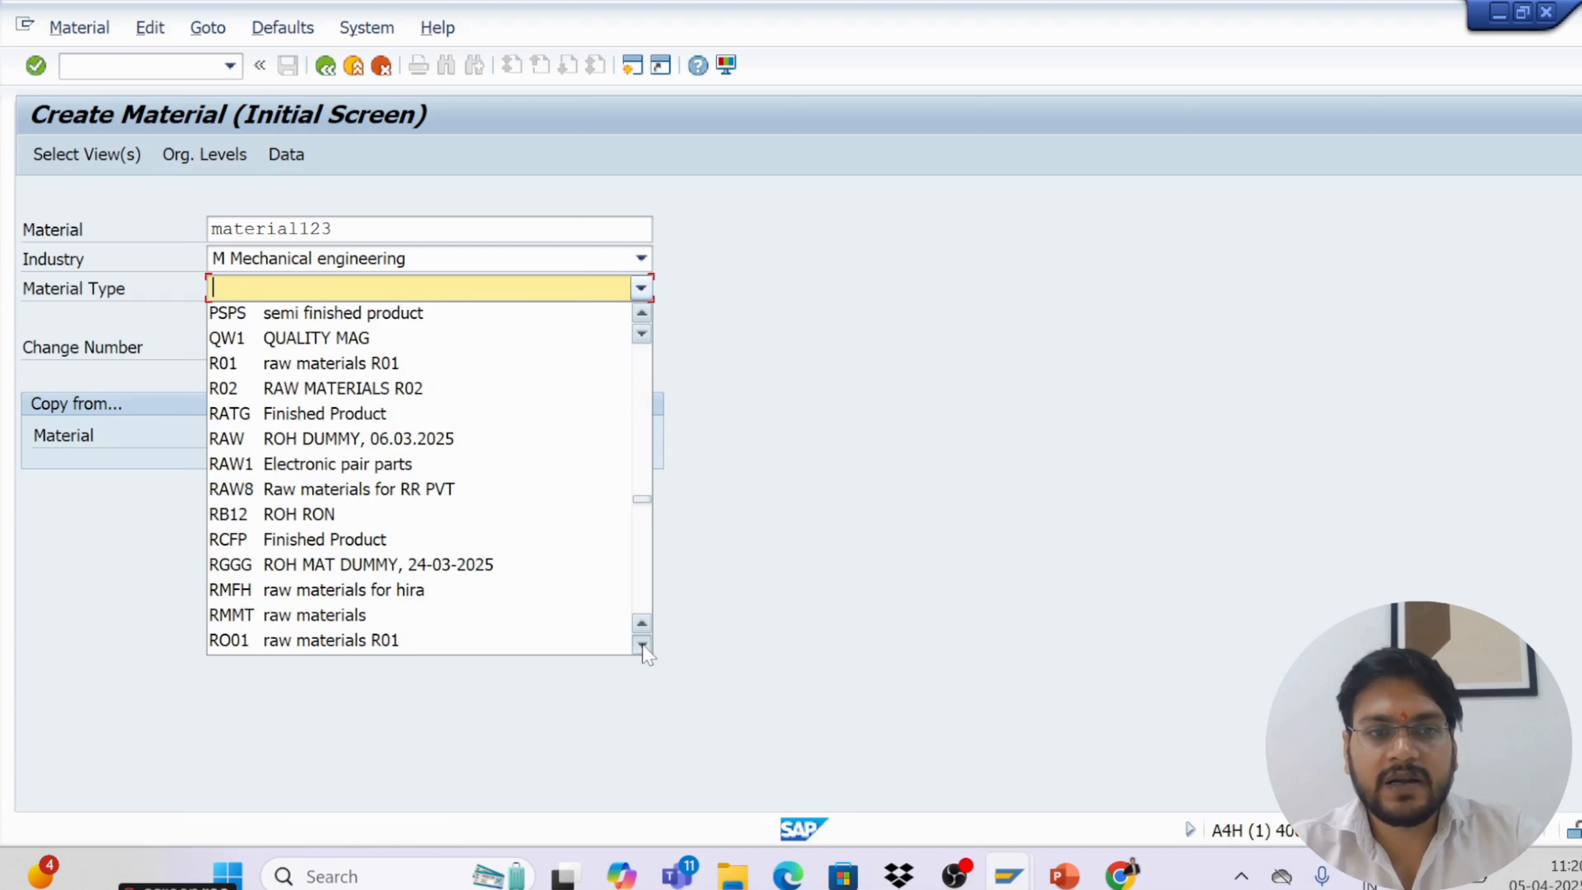
scroll(645, 653, "down", 2)
scroll(645, 653, "down", 1)
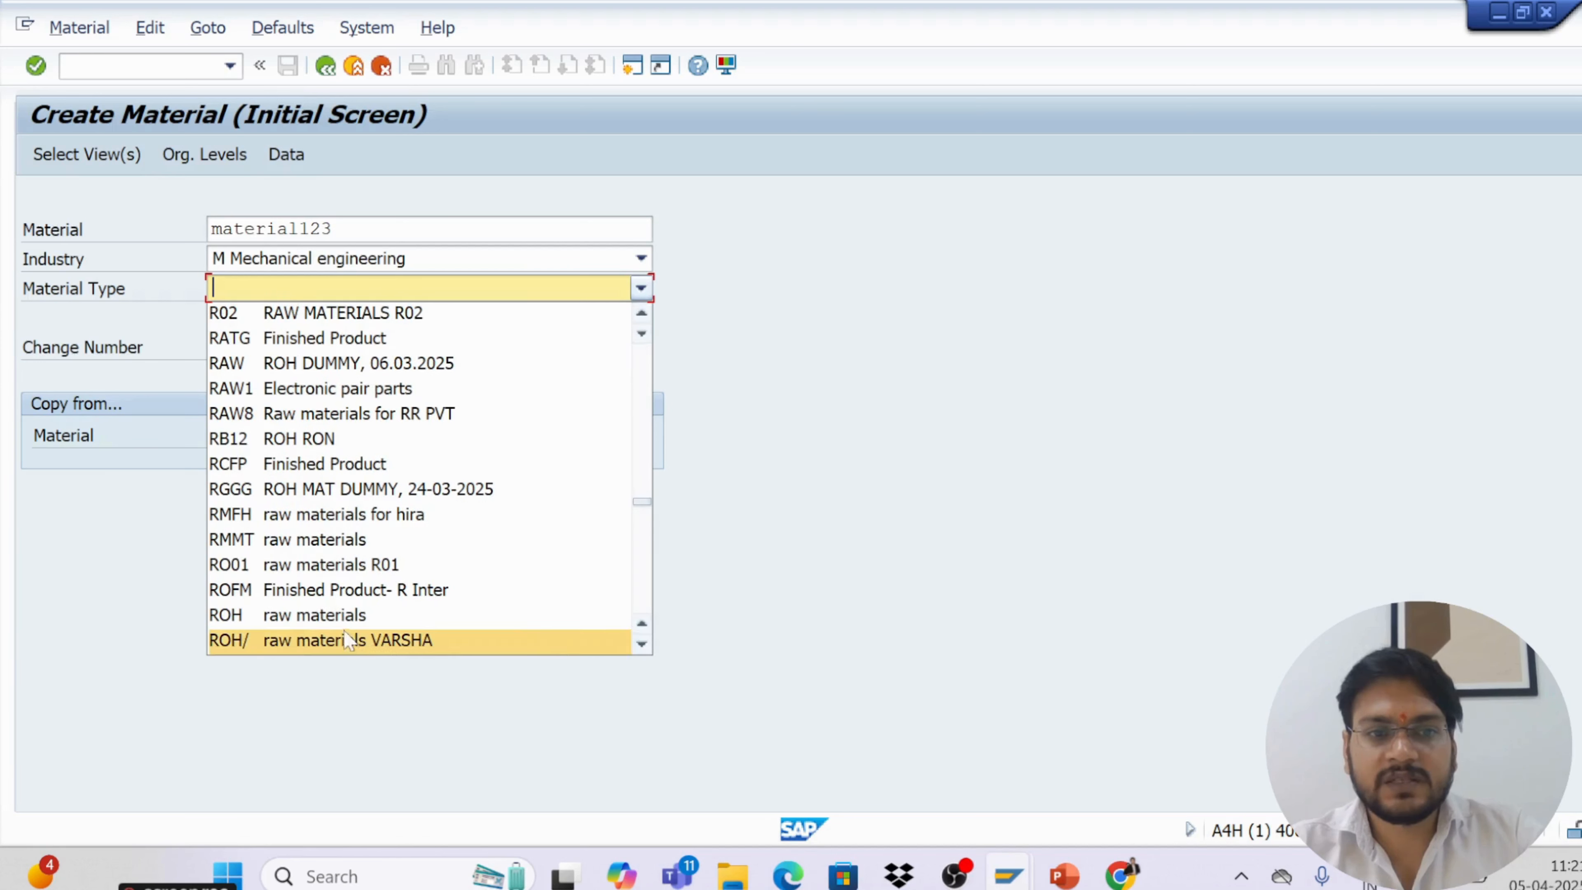
left_click(340, 616)
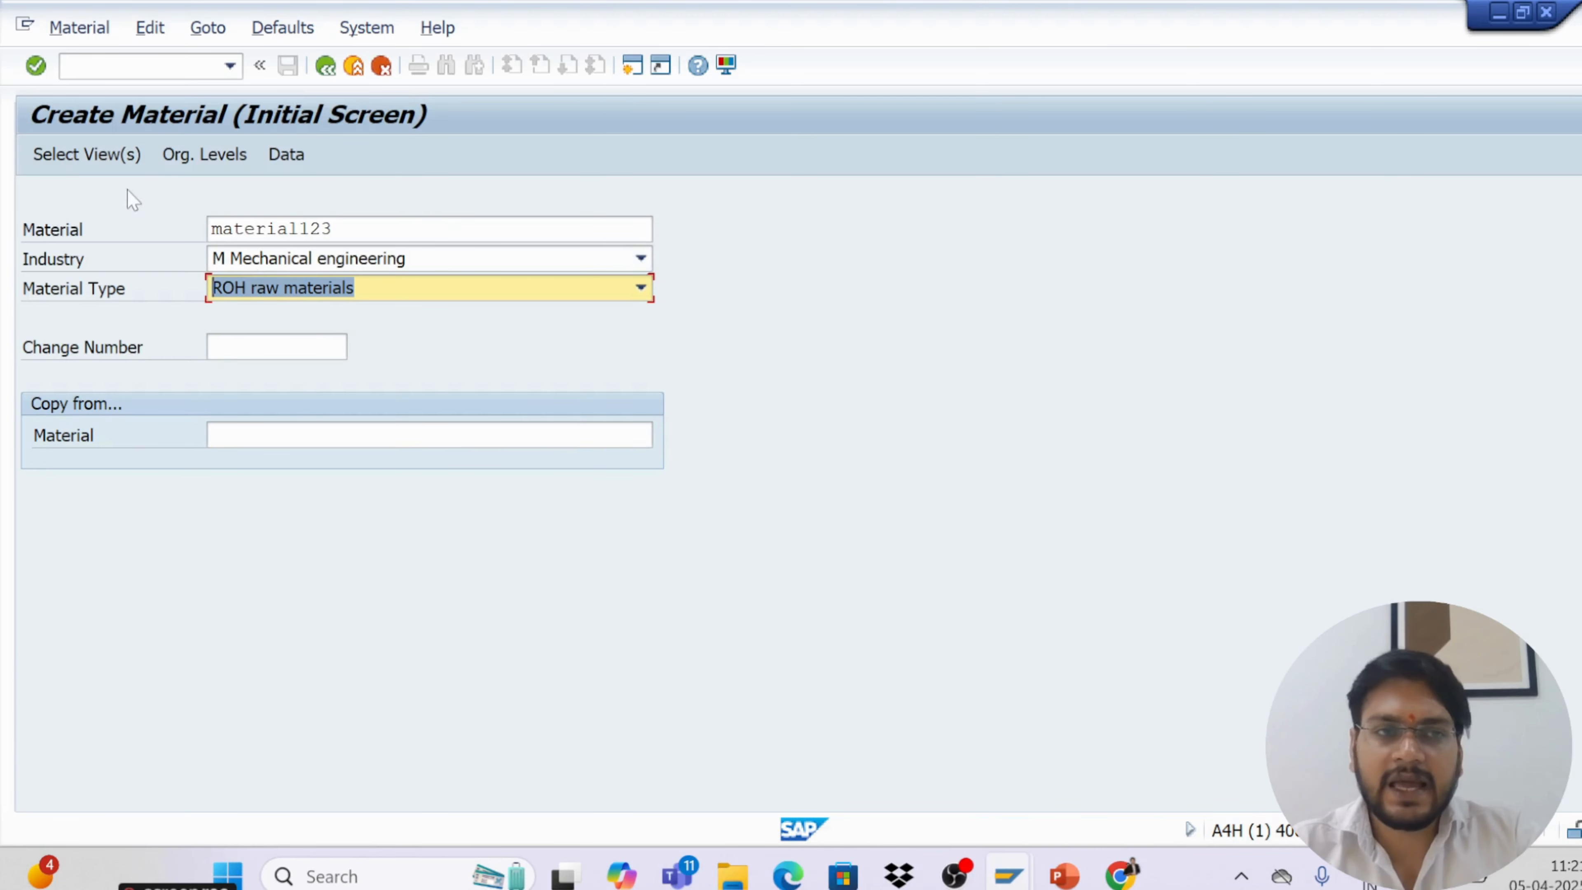
Select the Basic Data 1, Purchasing, General Plant Data / Storage 1 and Accounting 1 views for the material
left_click(101, 163)
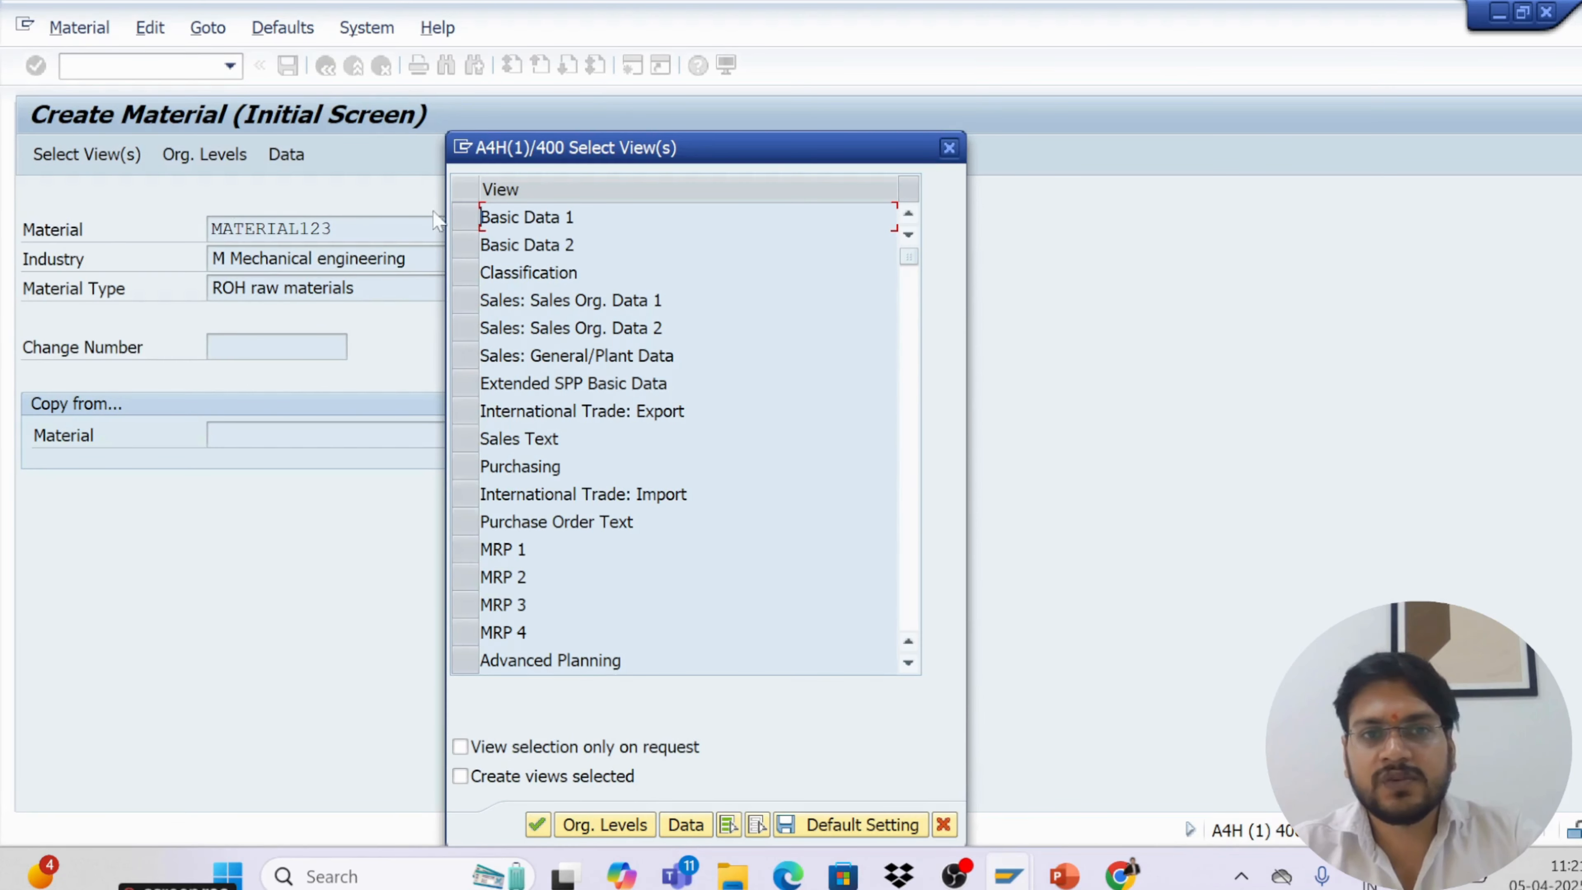
left_click(461, 218)
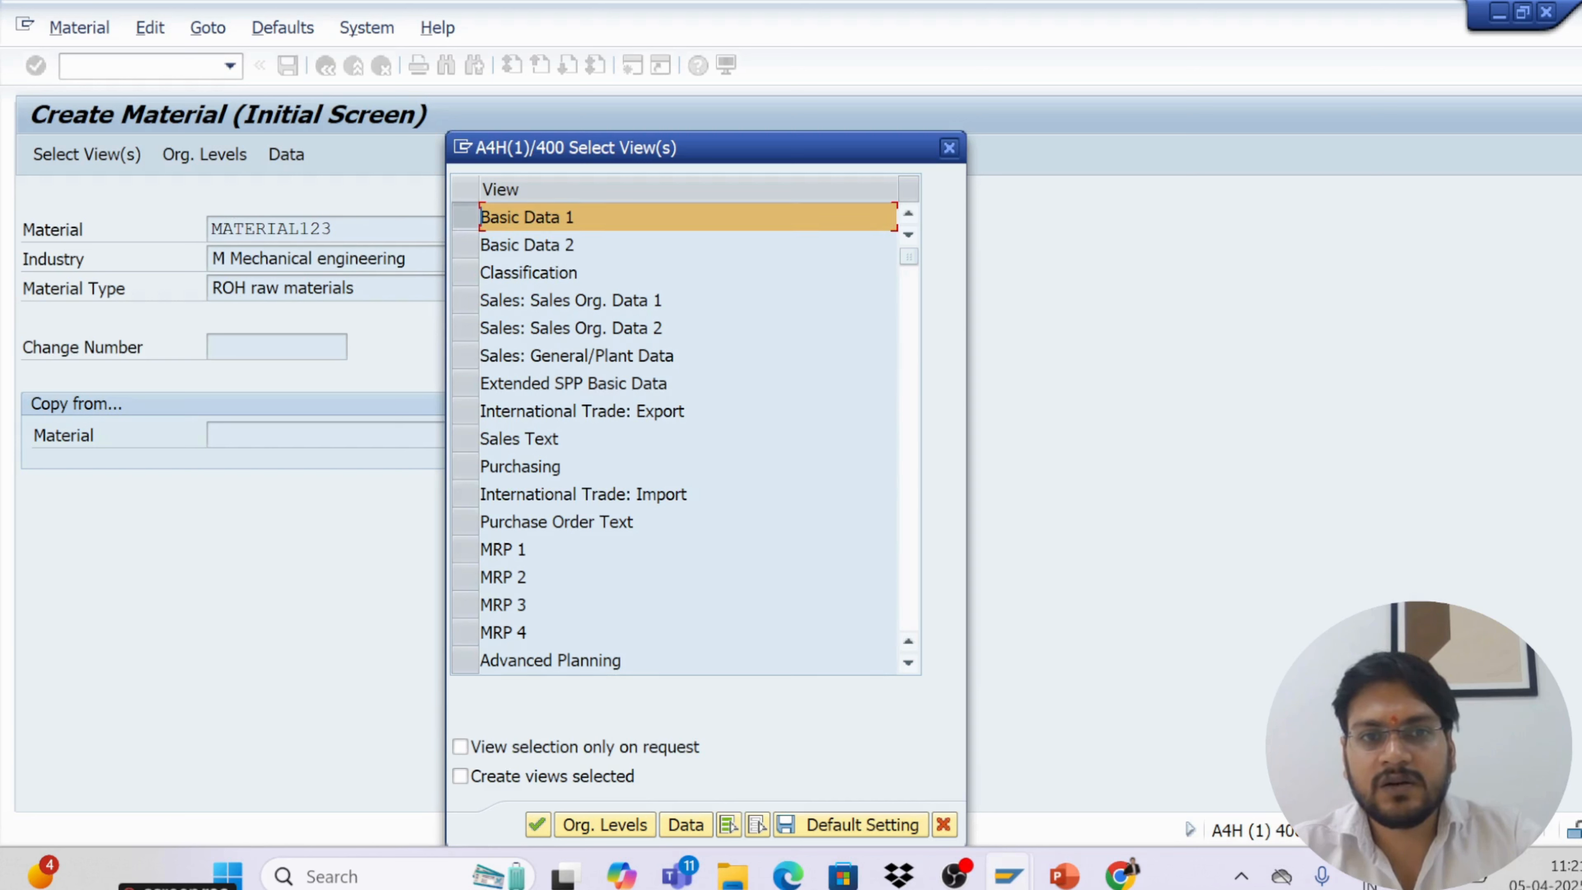
left_click(461, 465)
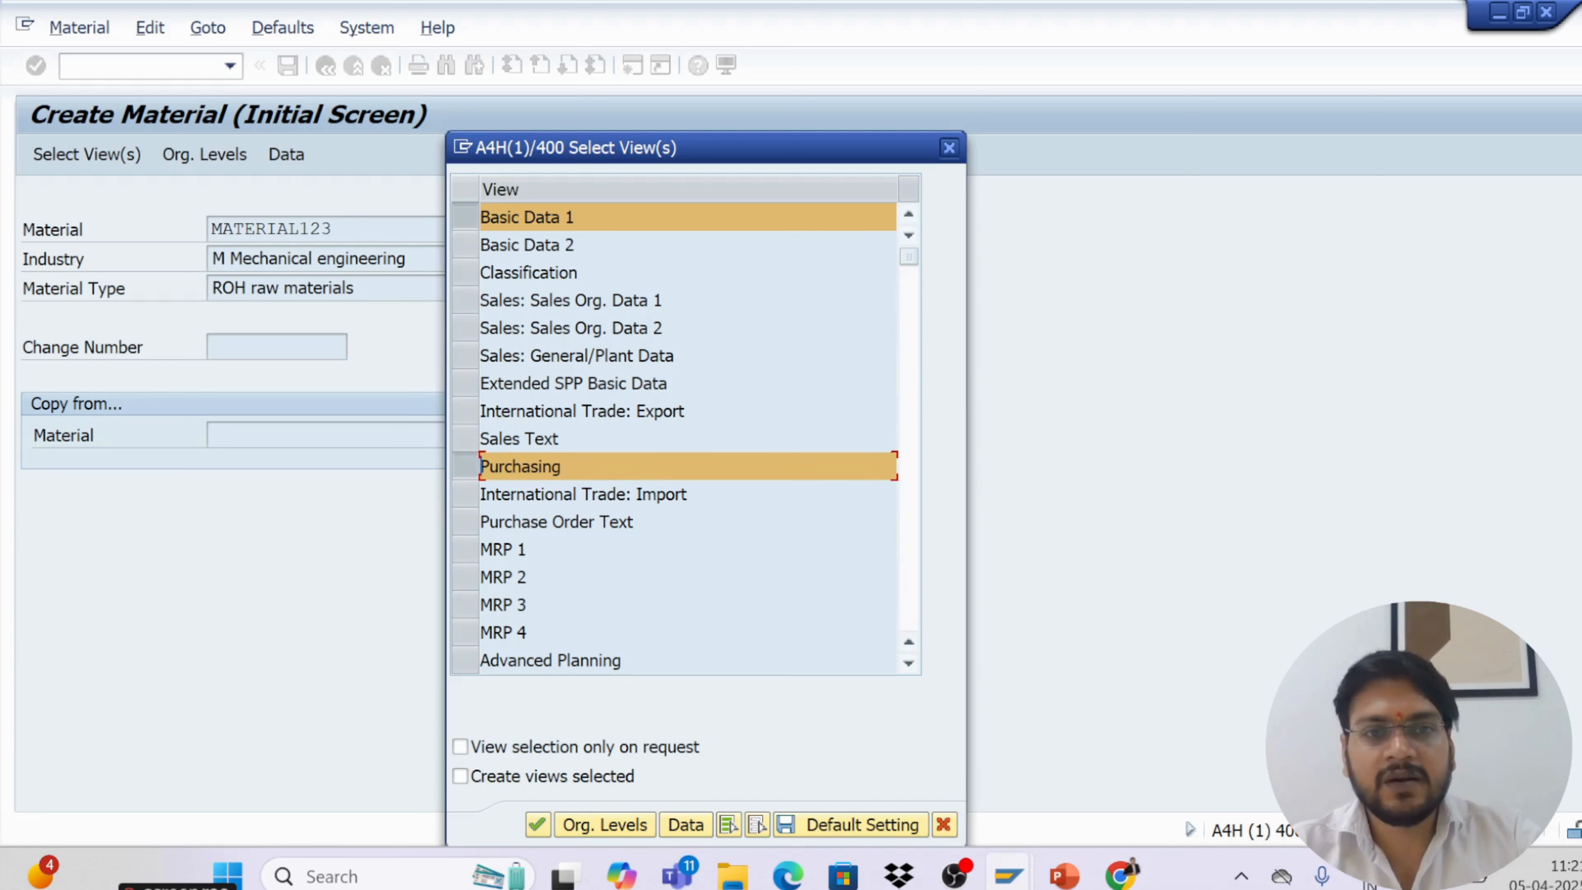
left_click(908, 662)
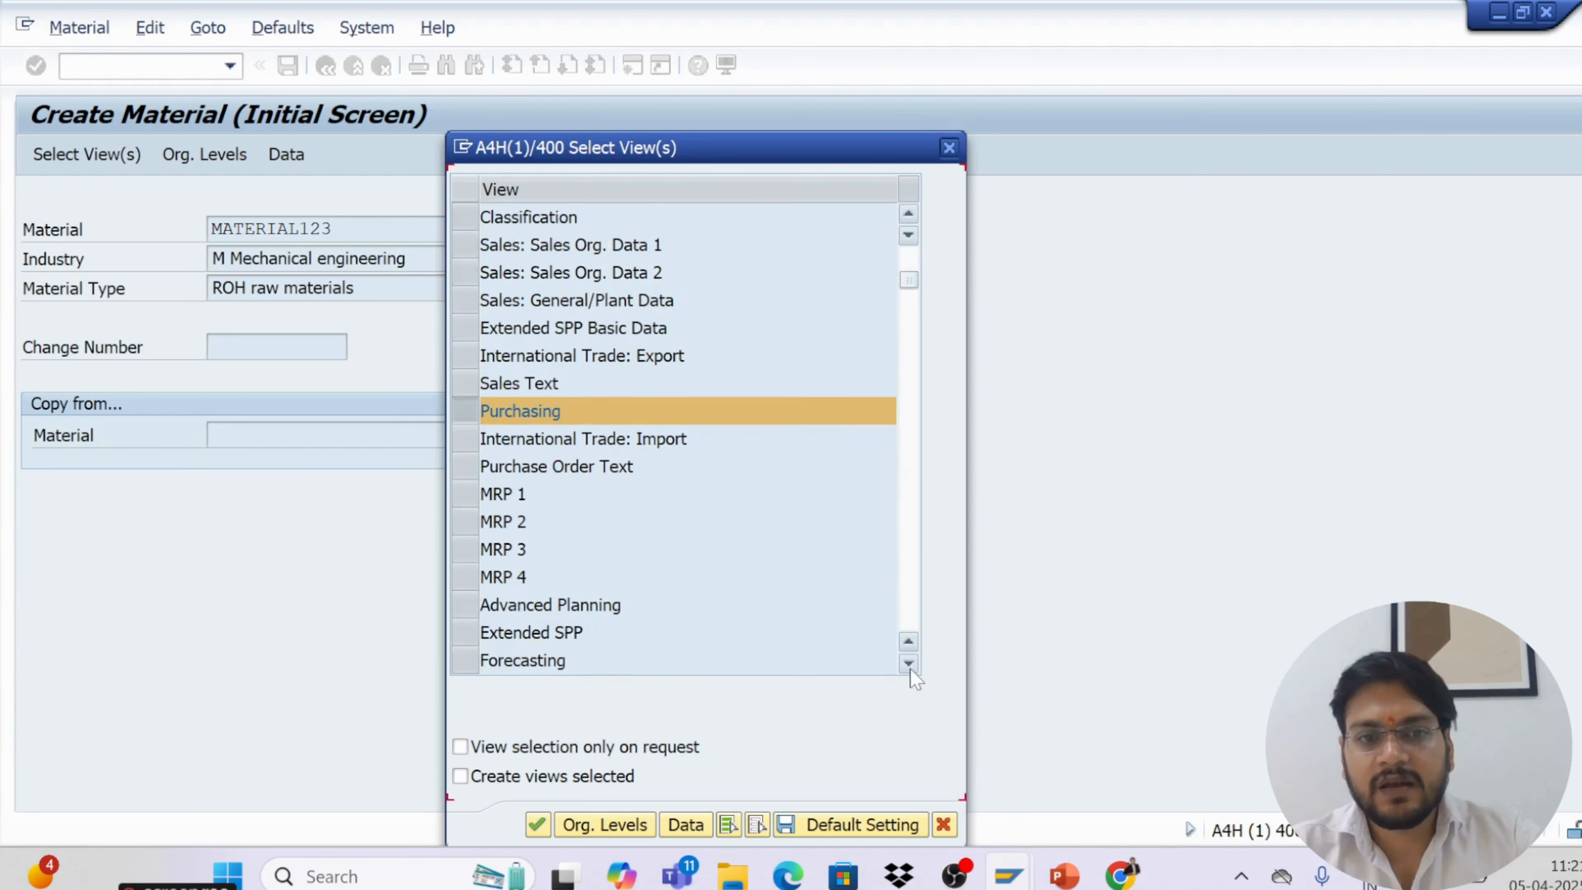
scroll(910, 670, "down", 6)
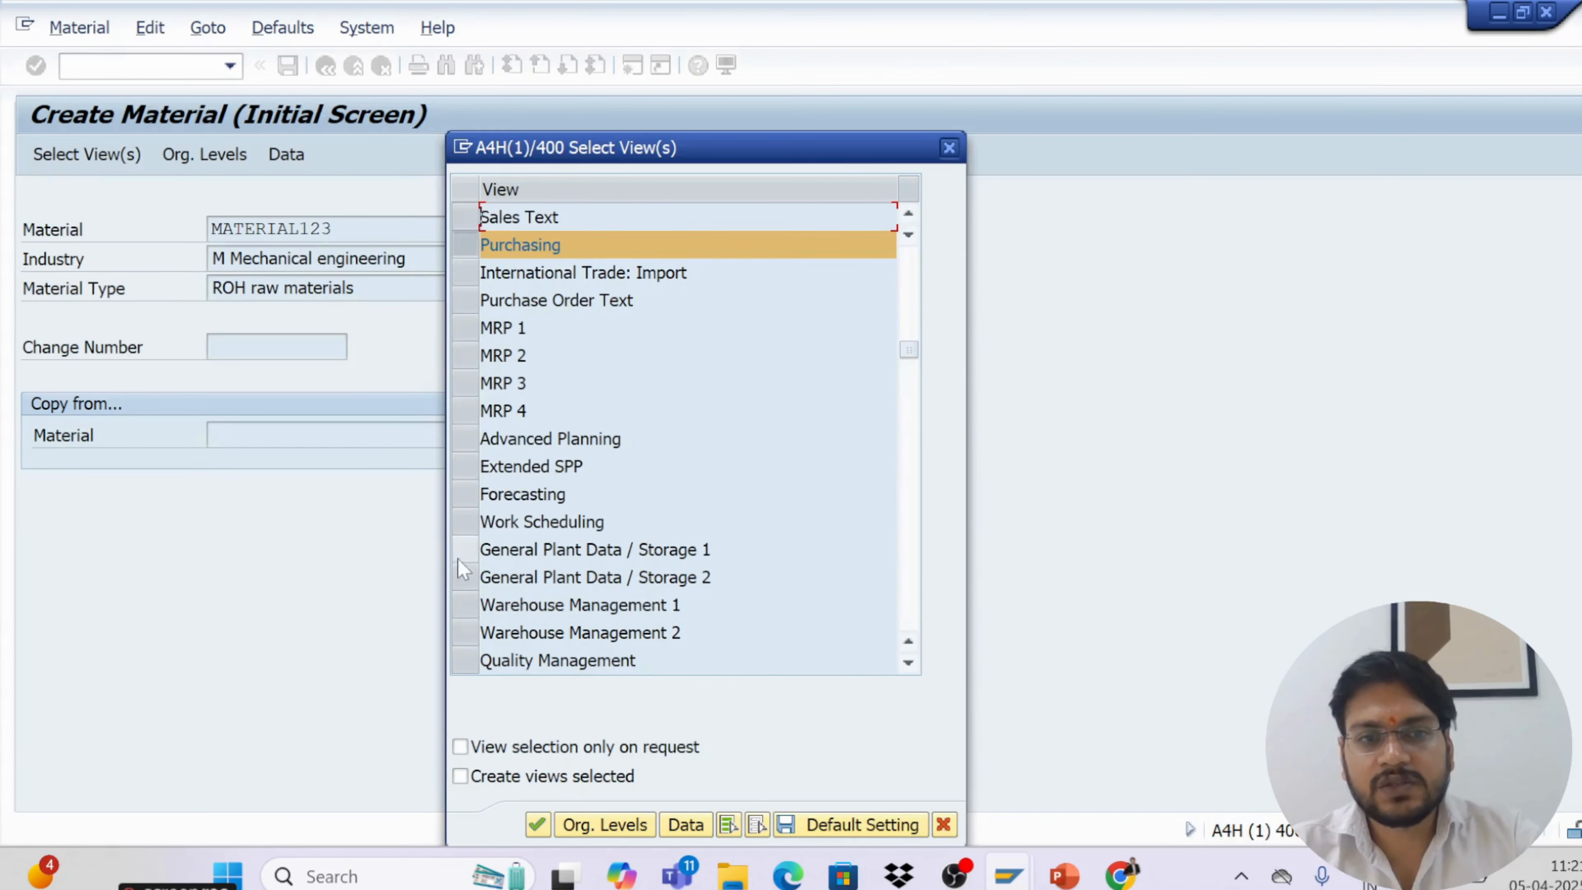
left_click(465, 549)
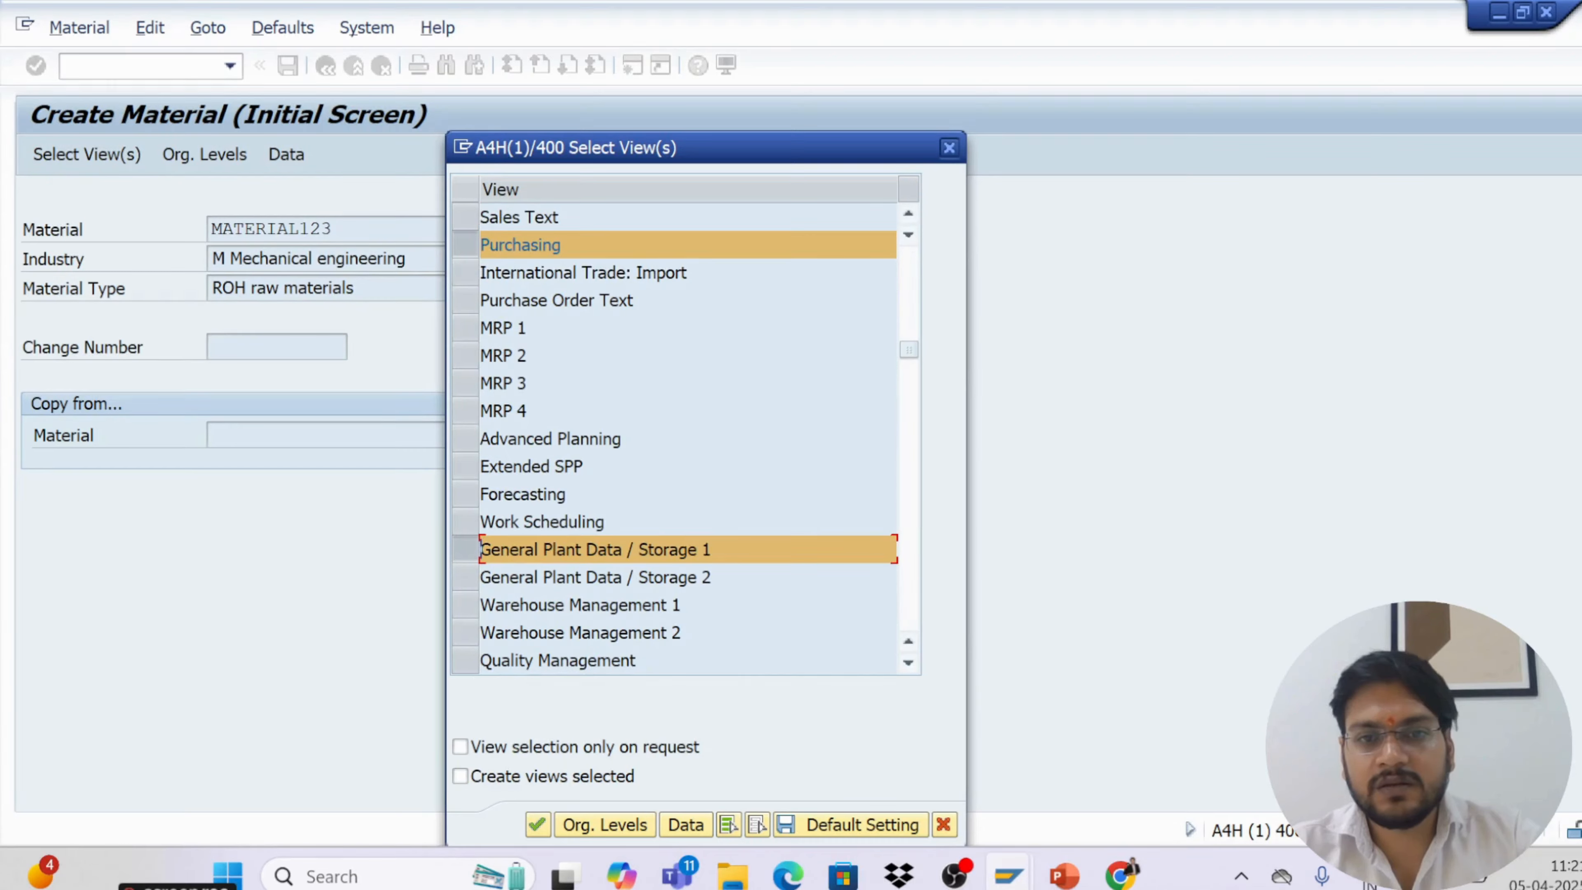
scroll(907, 664, "down", 3)
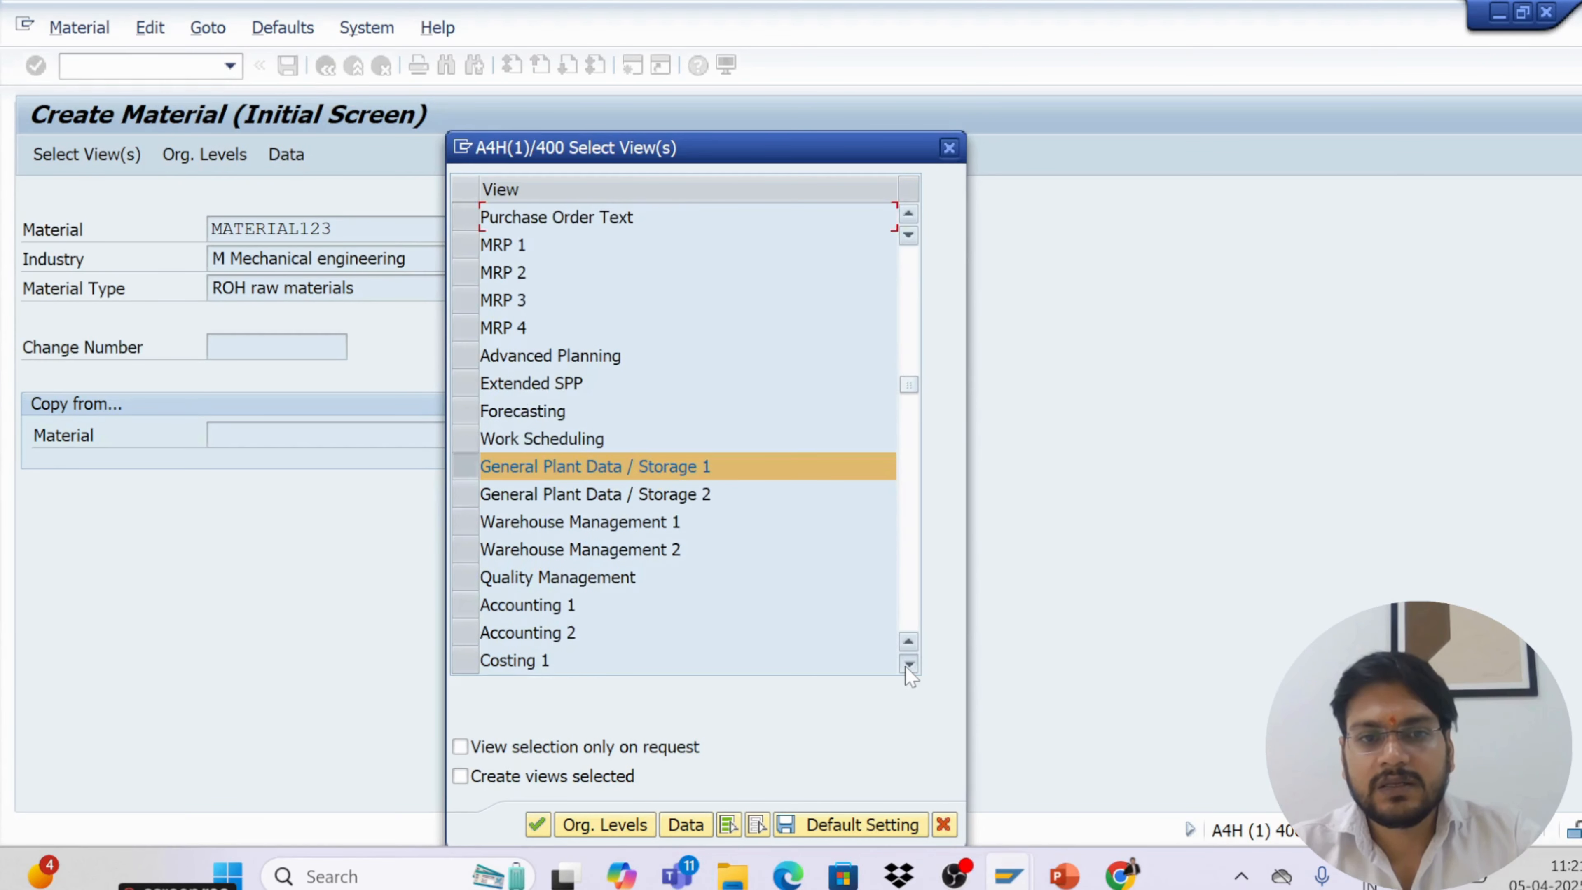
left_click(908, 664)
left_click(461, 588)
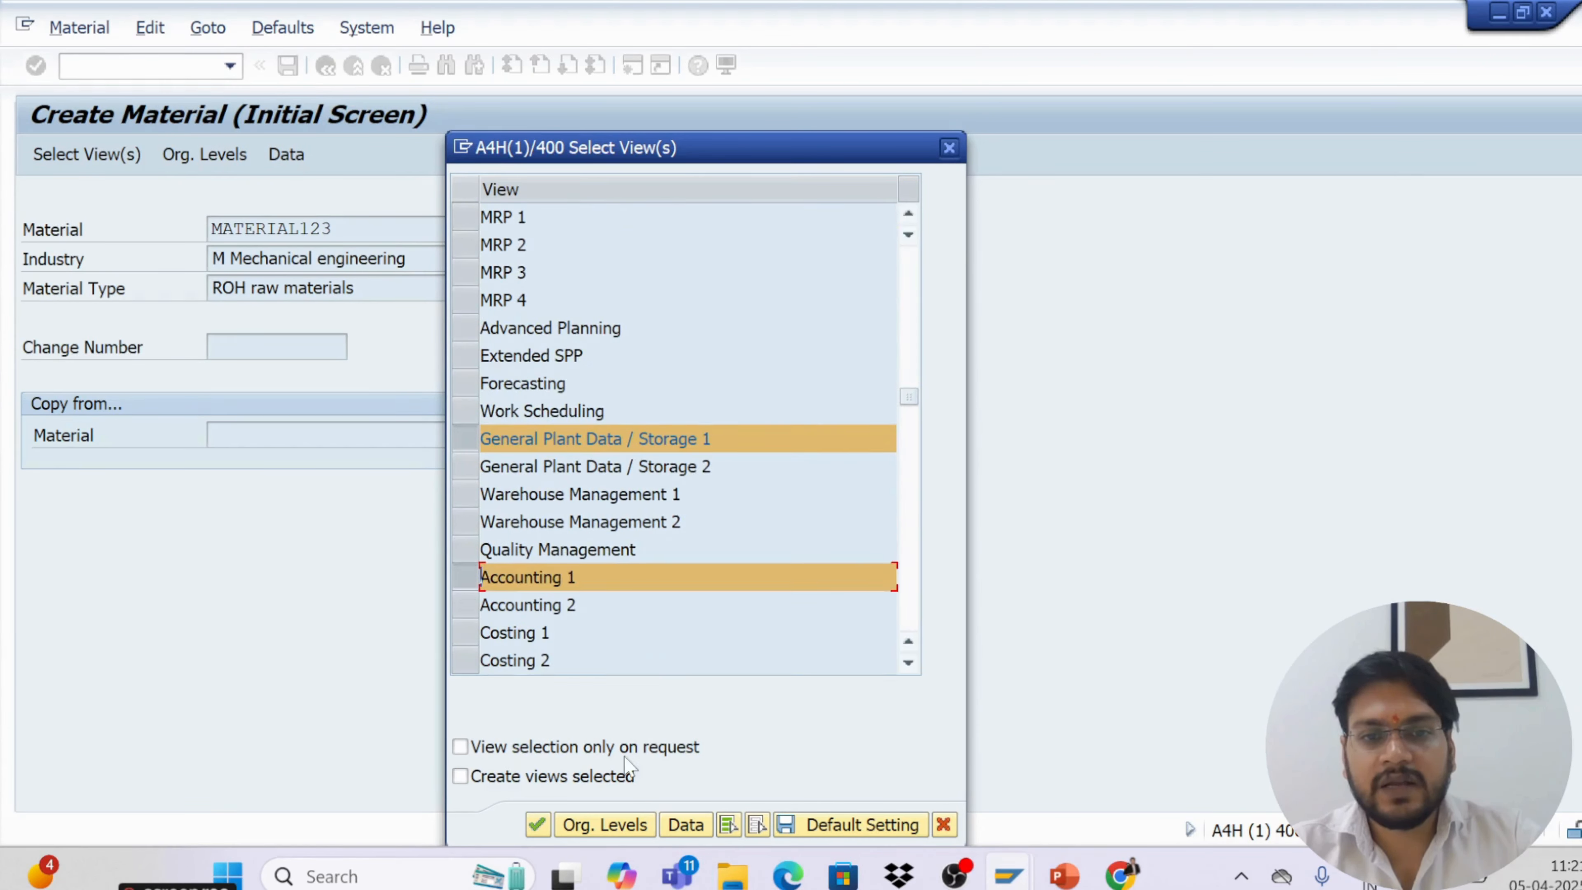
Set the organizational levels to plant KL01 and storage location KS01
left_click(603, 824)
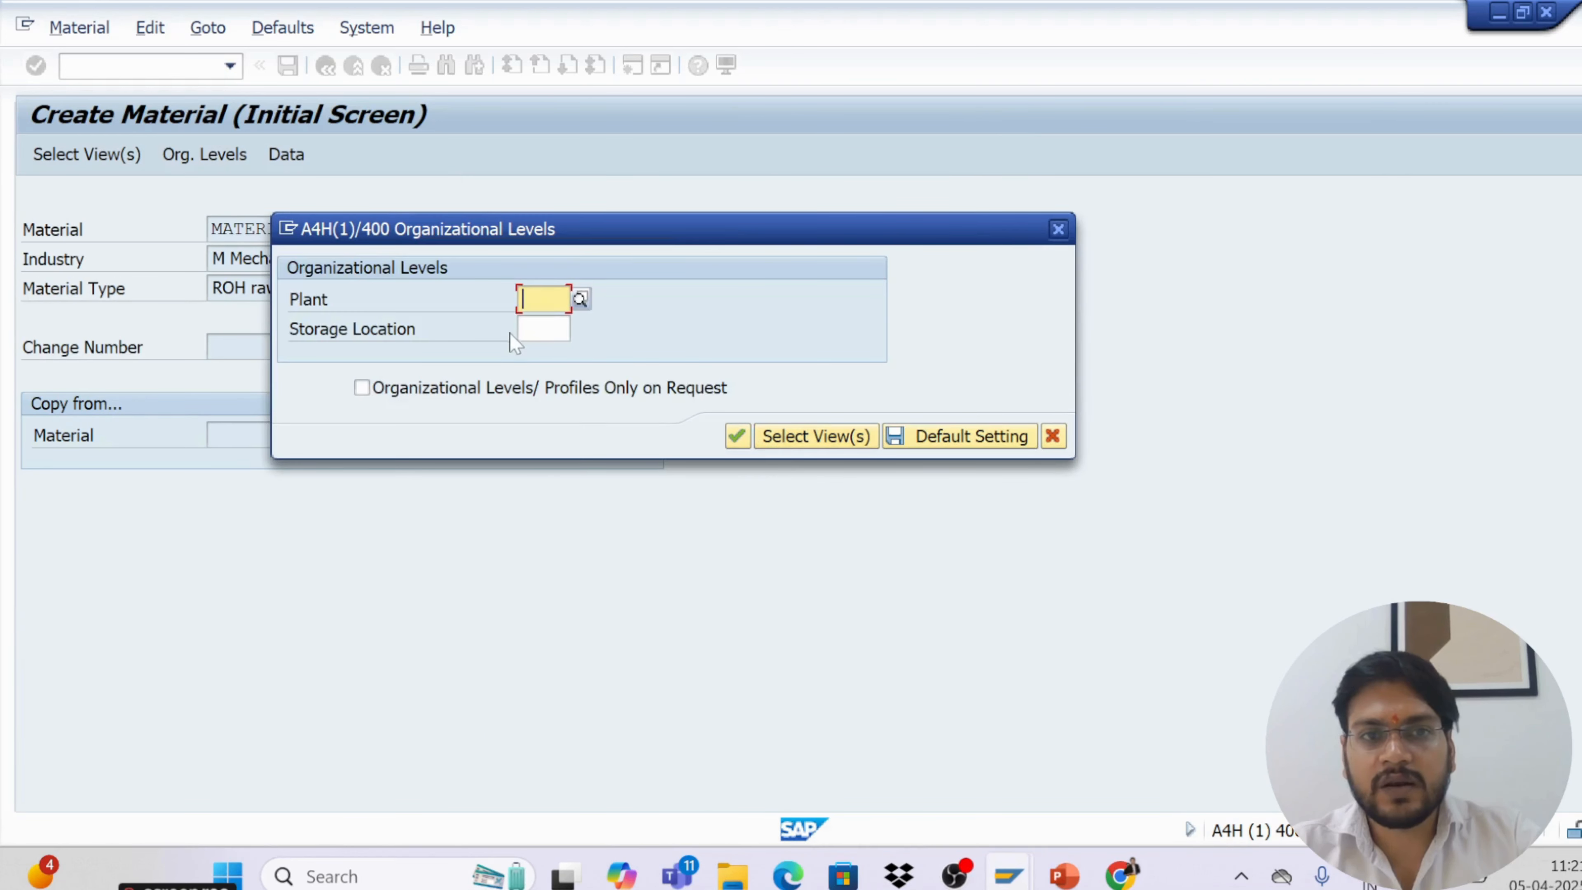
type("kl01")
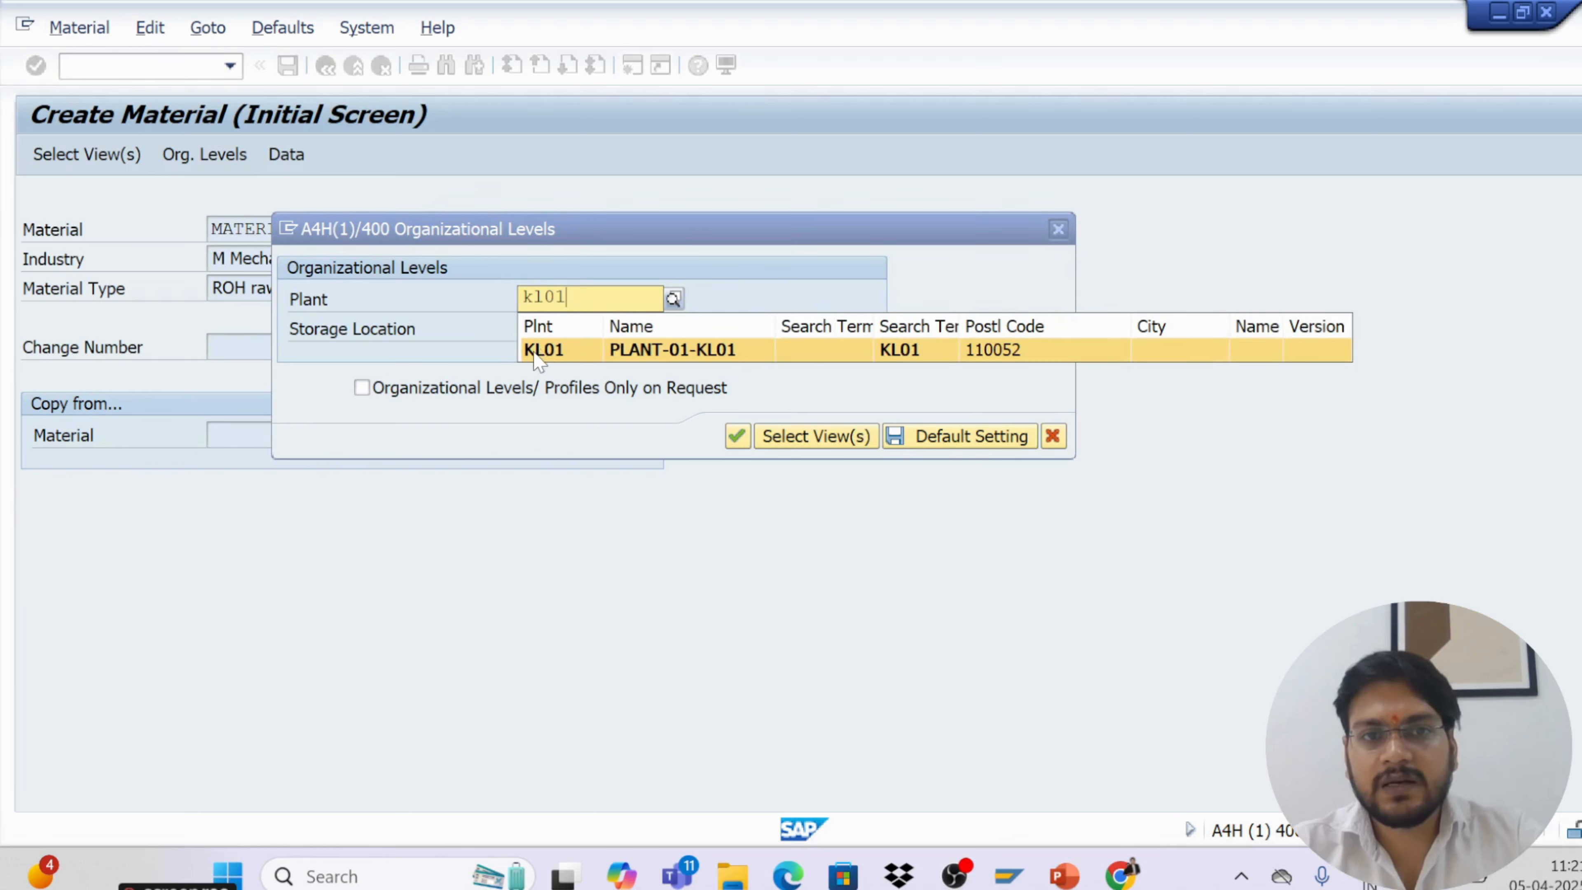
left_click(539, 354)
key("Tab")
type("ks01")
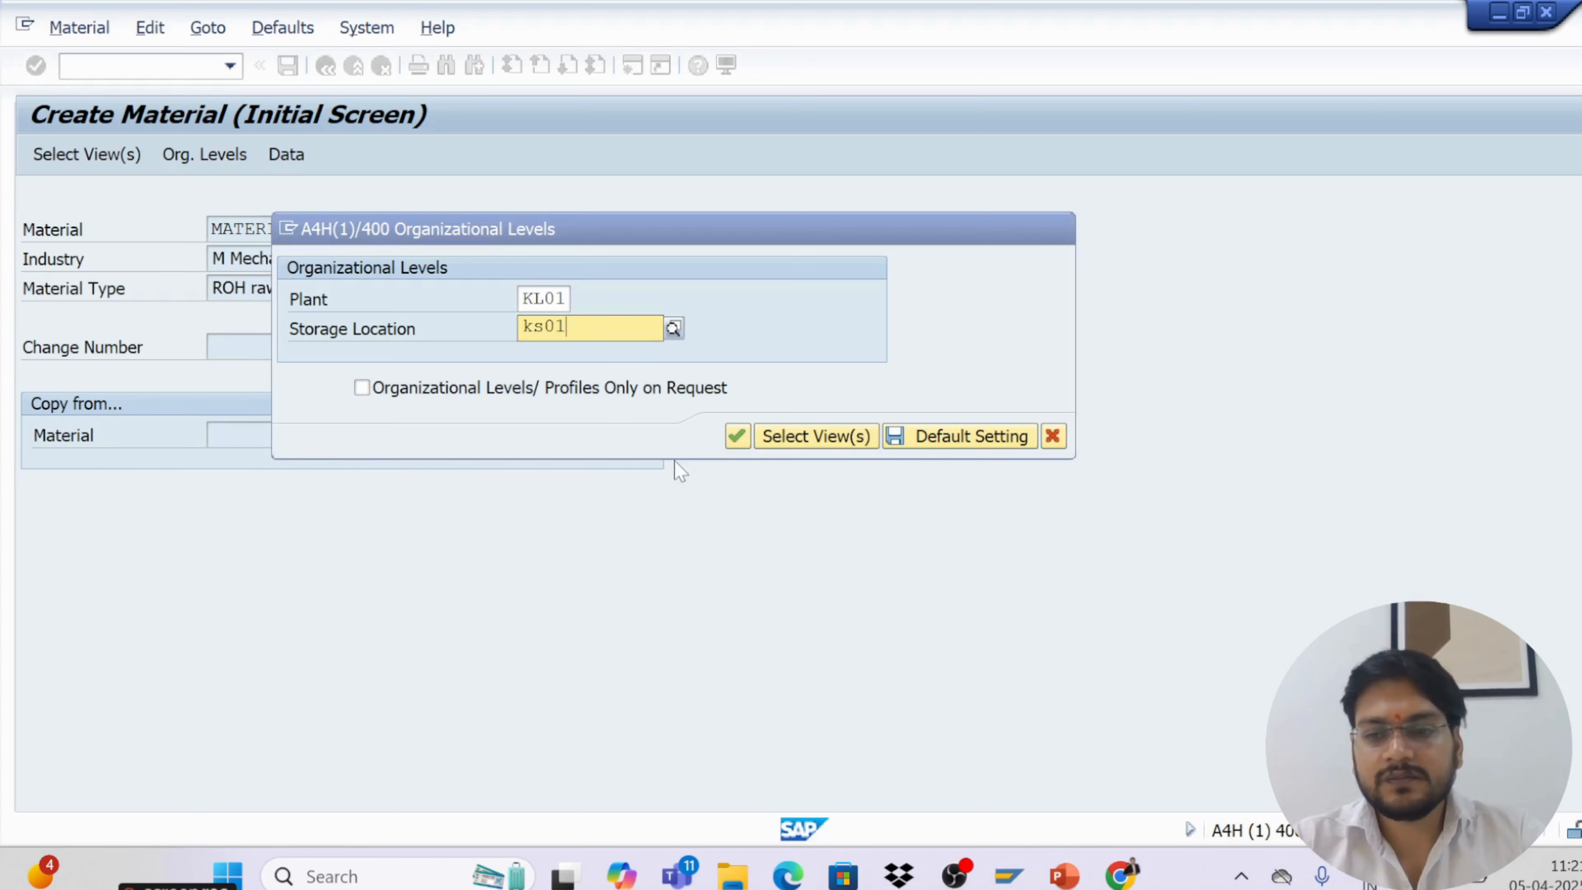
key("Return")
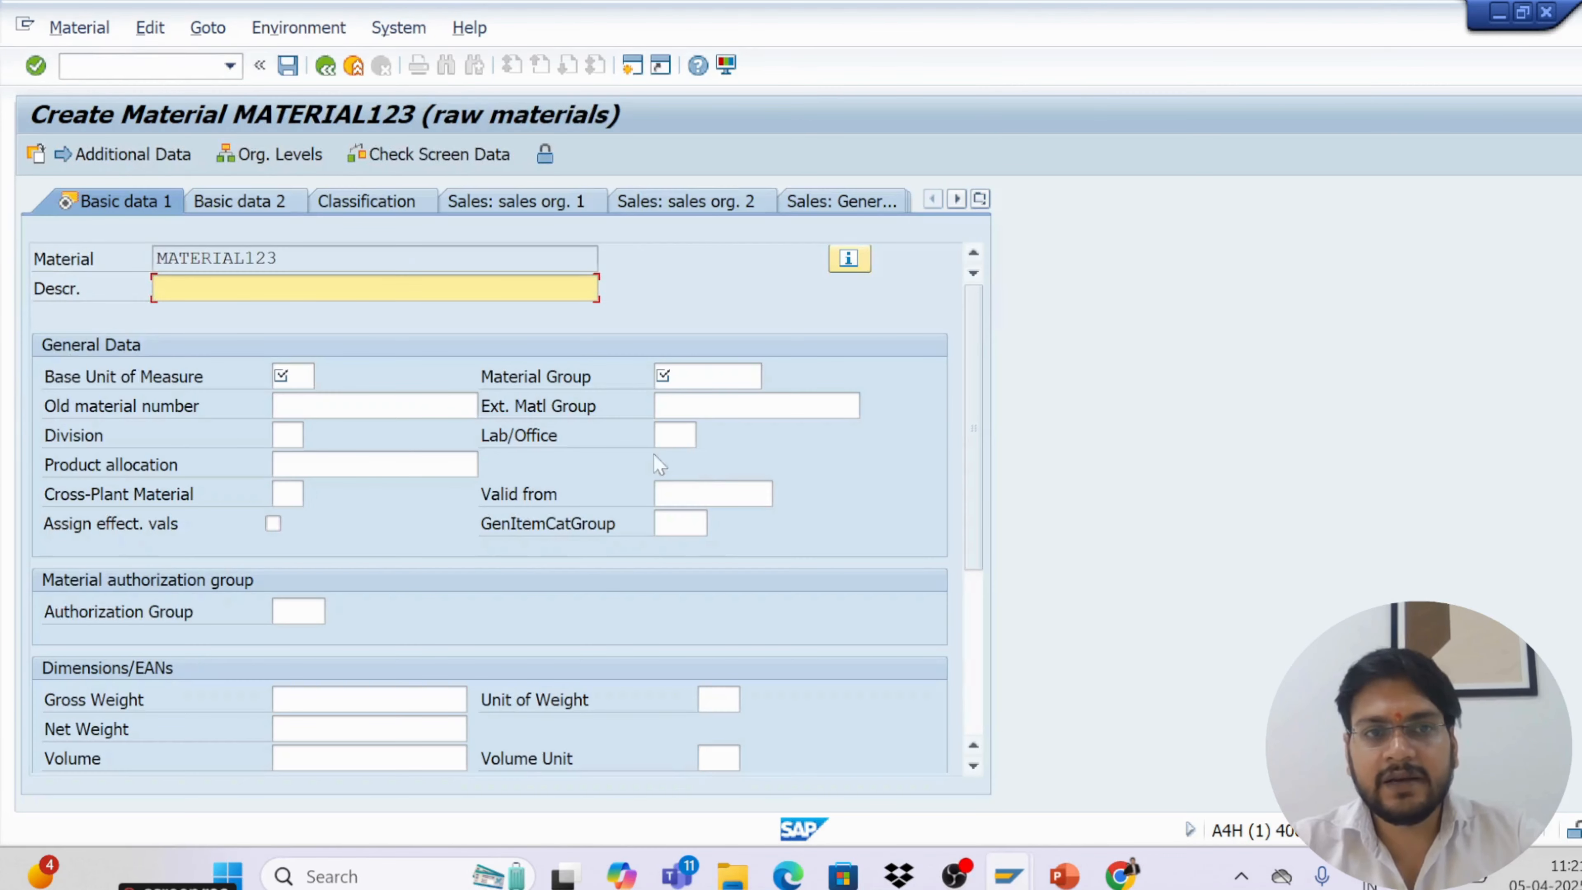
Copy the material number MATERIAL123 into the description field
left_click_drag(279, 258, 147, 275)
key("ctrl+c")
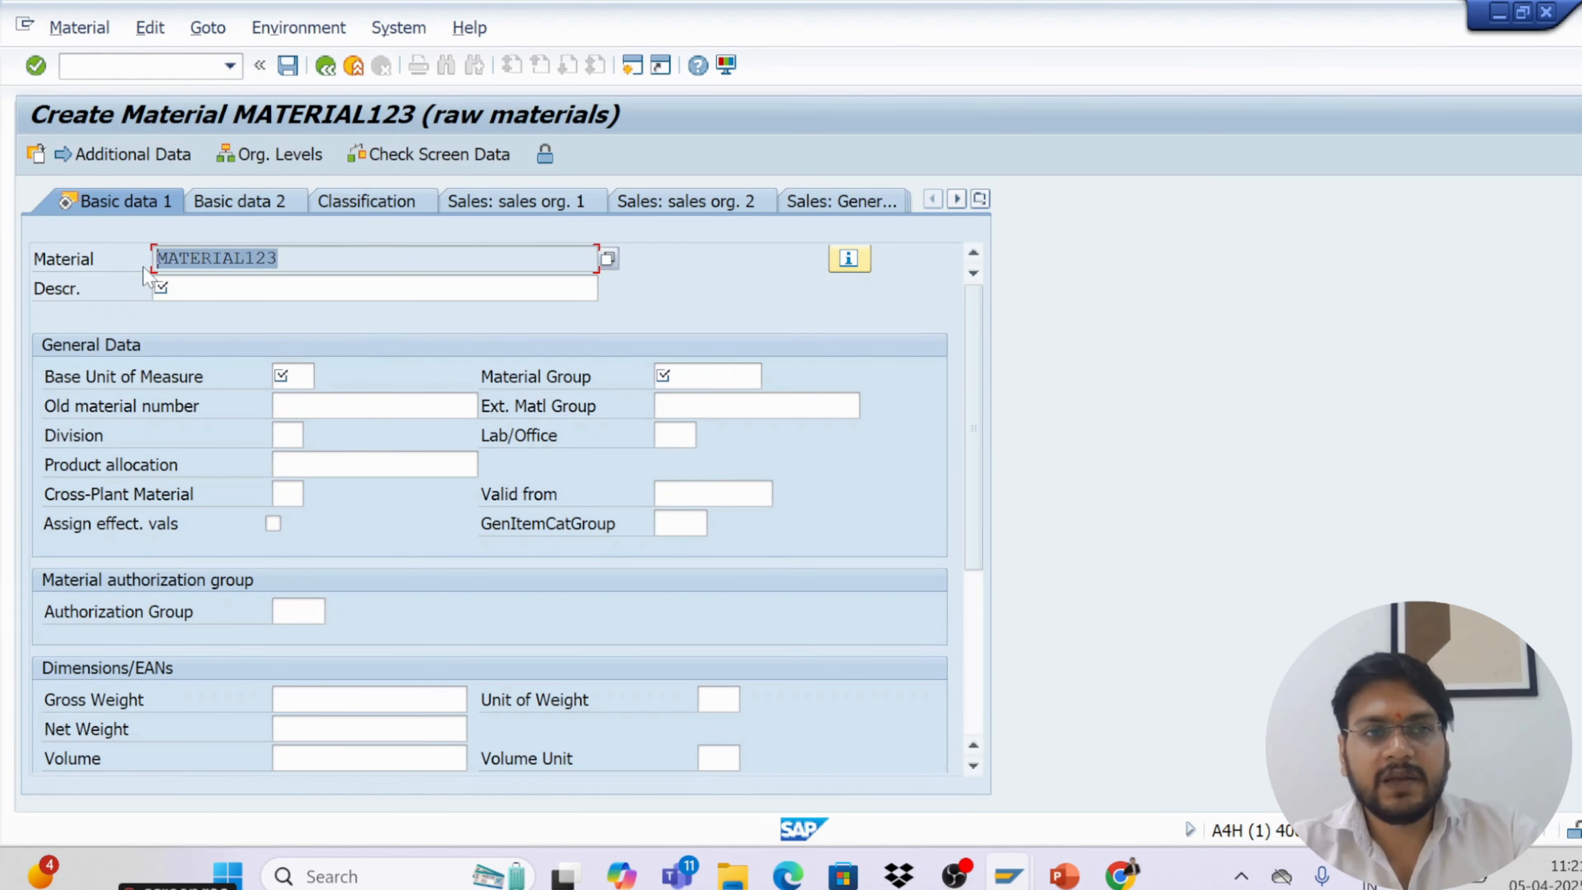
left_click(157, 288)
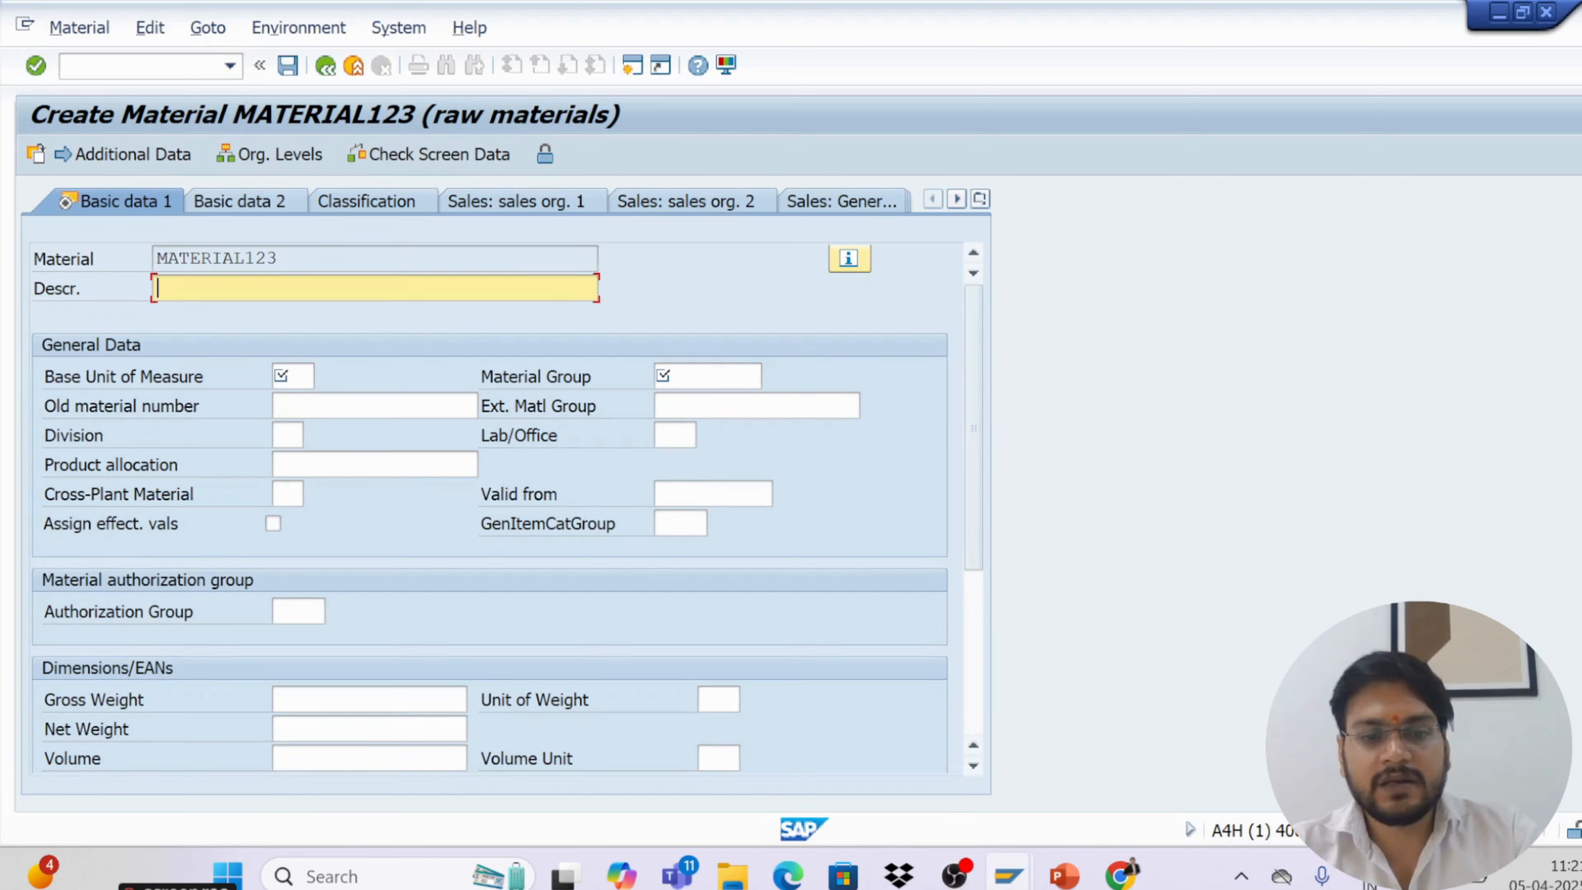
key("ctrl+v")
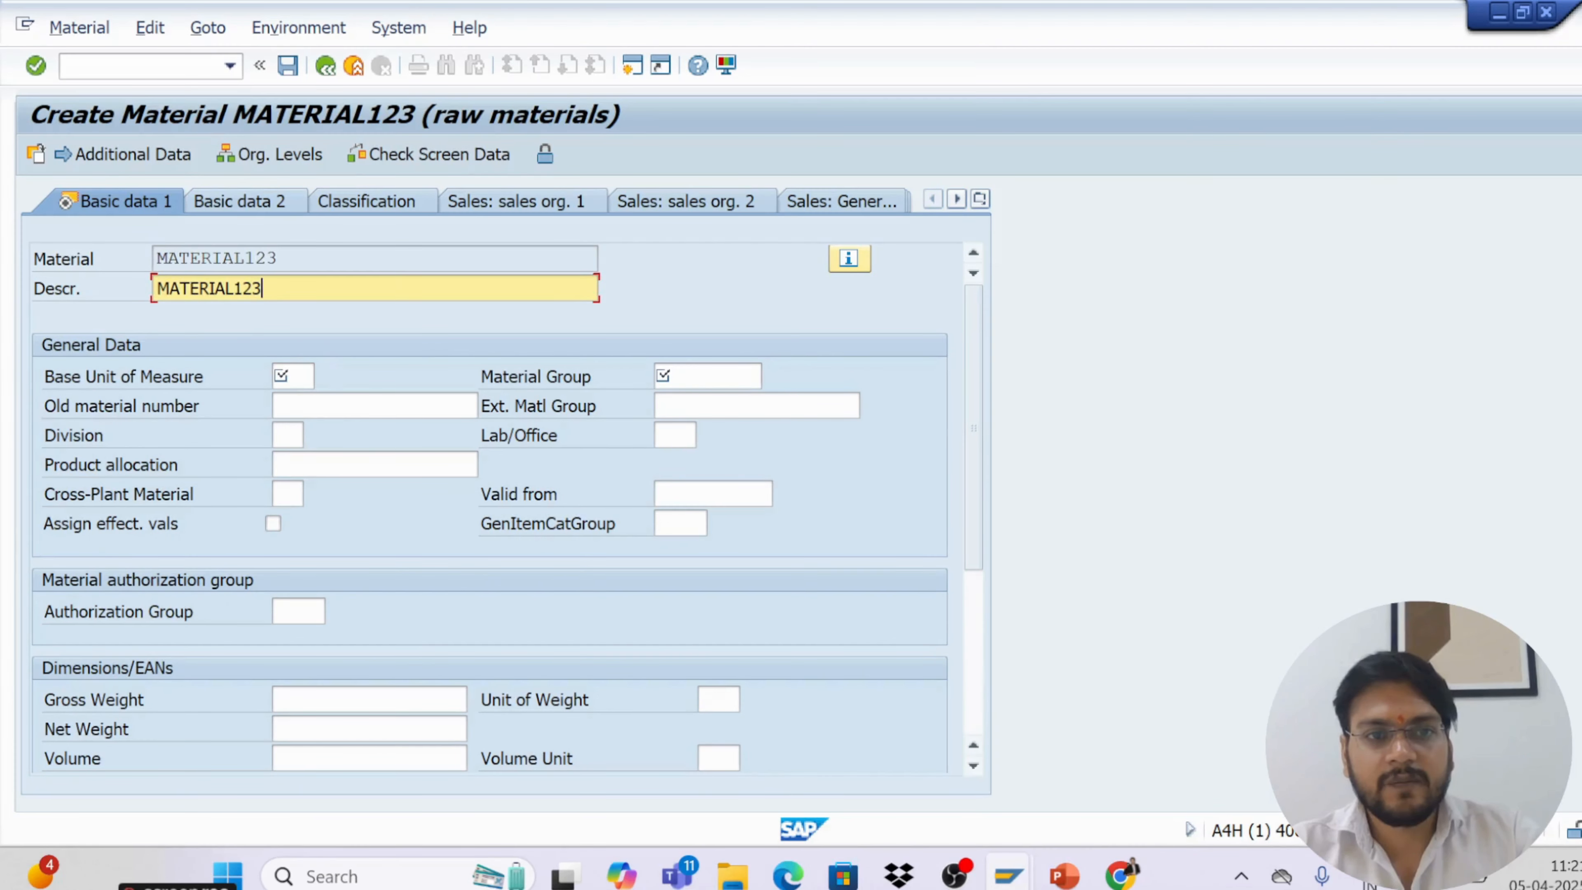
Set the base unit of measure to EA and the material group to 01
left_click(290, 375)
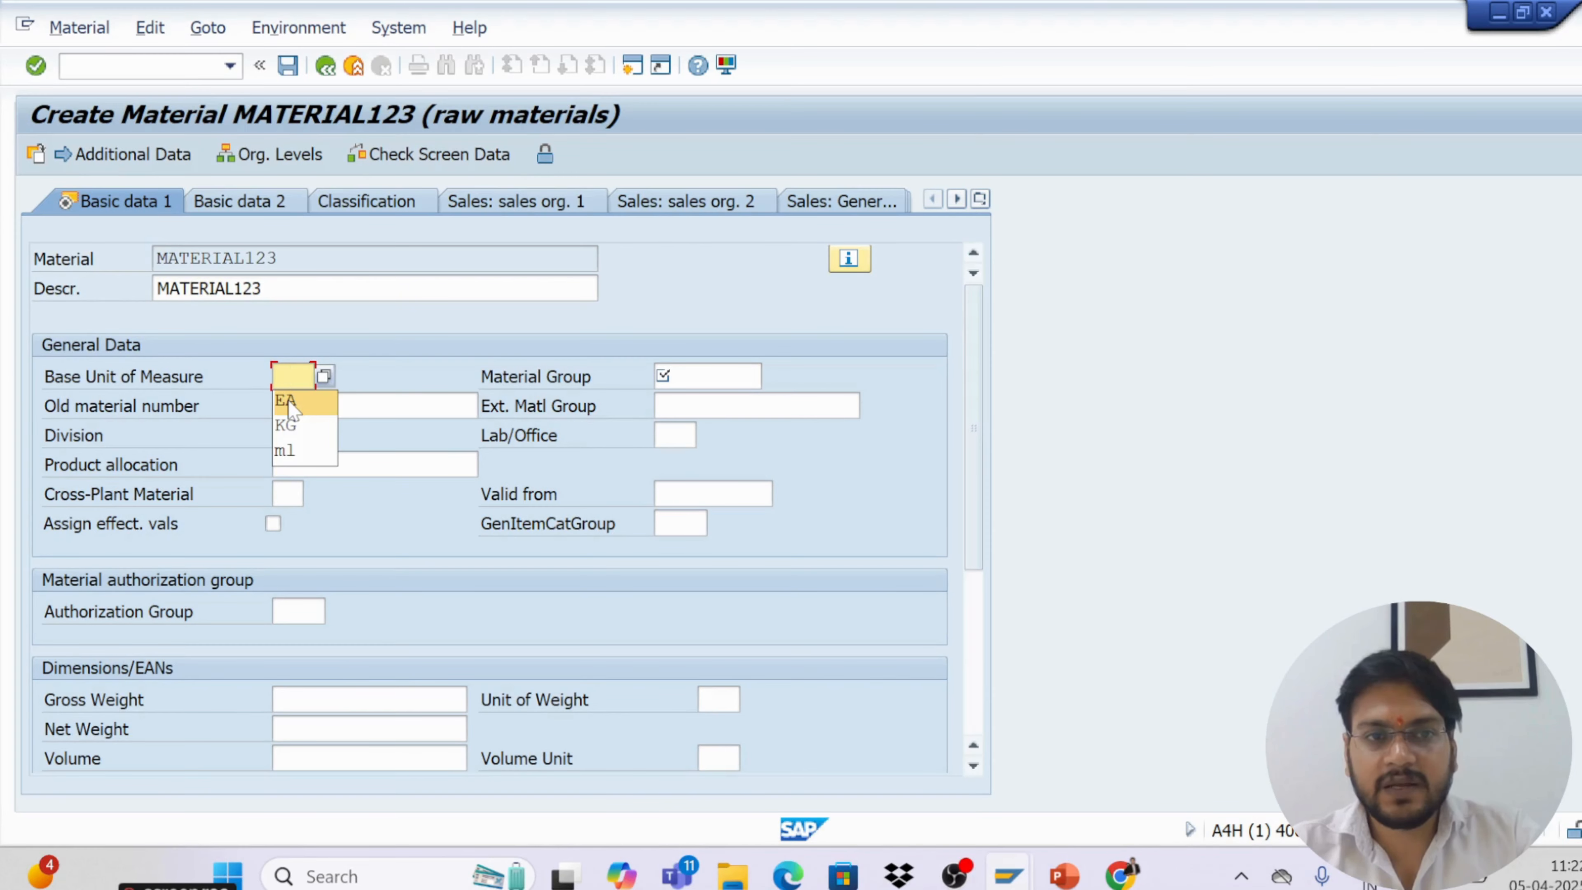
left_click(304, 408)
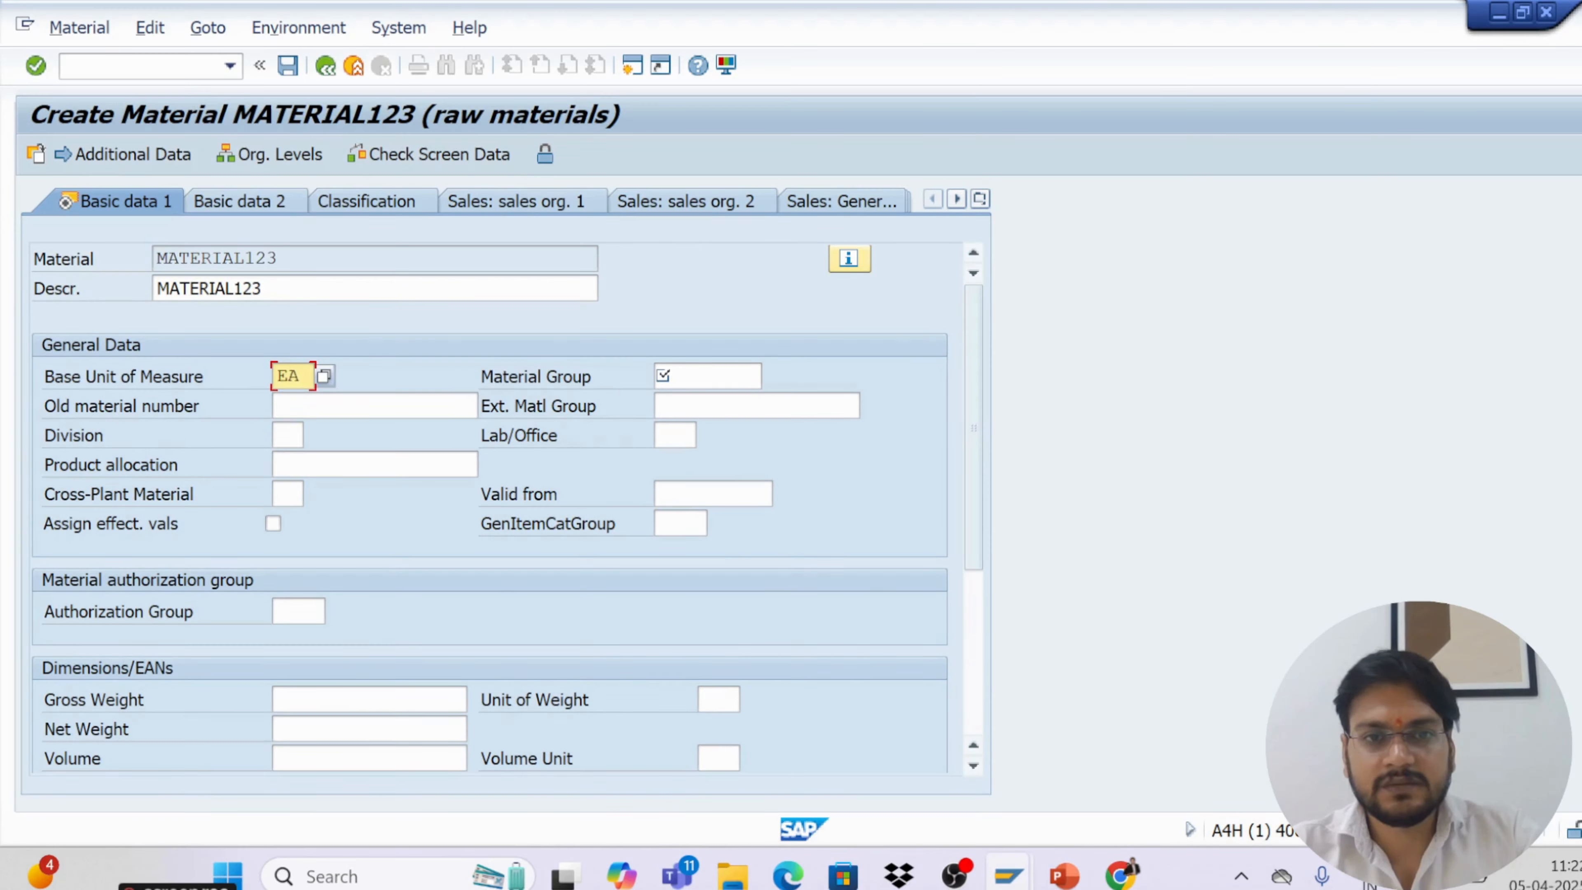
left_click(685, 376)
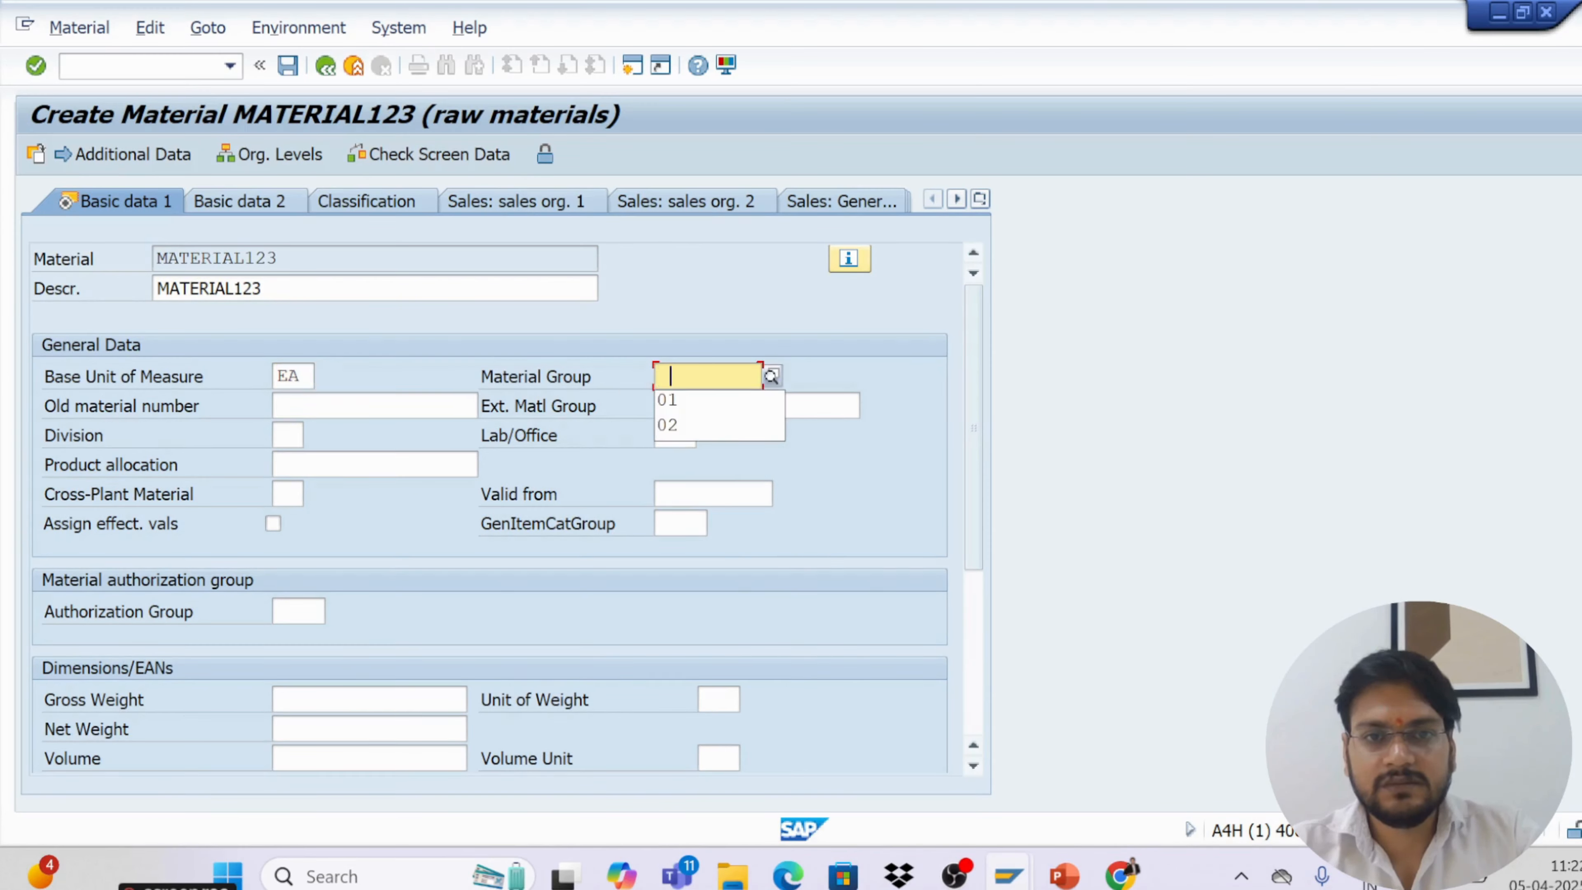
left_click(679, 401)
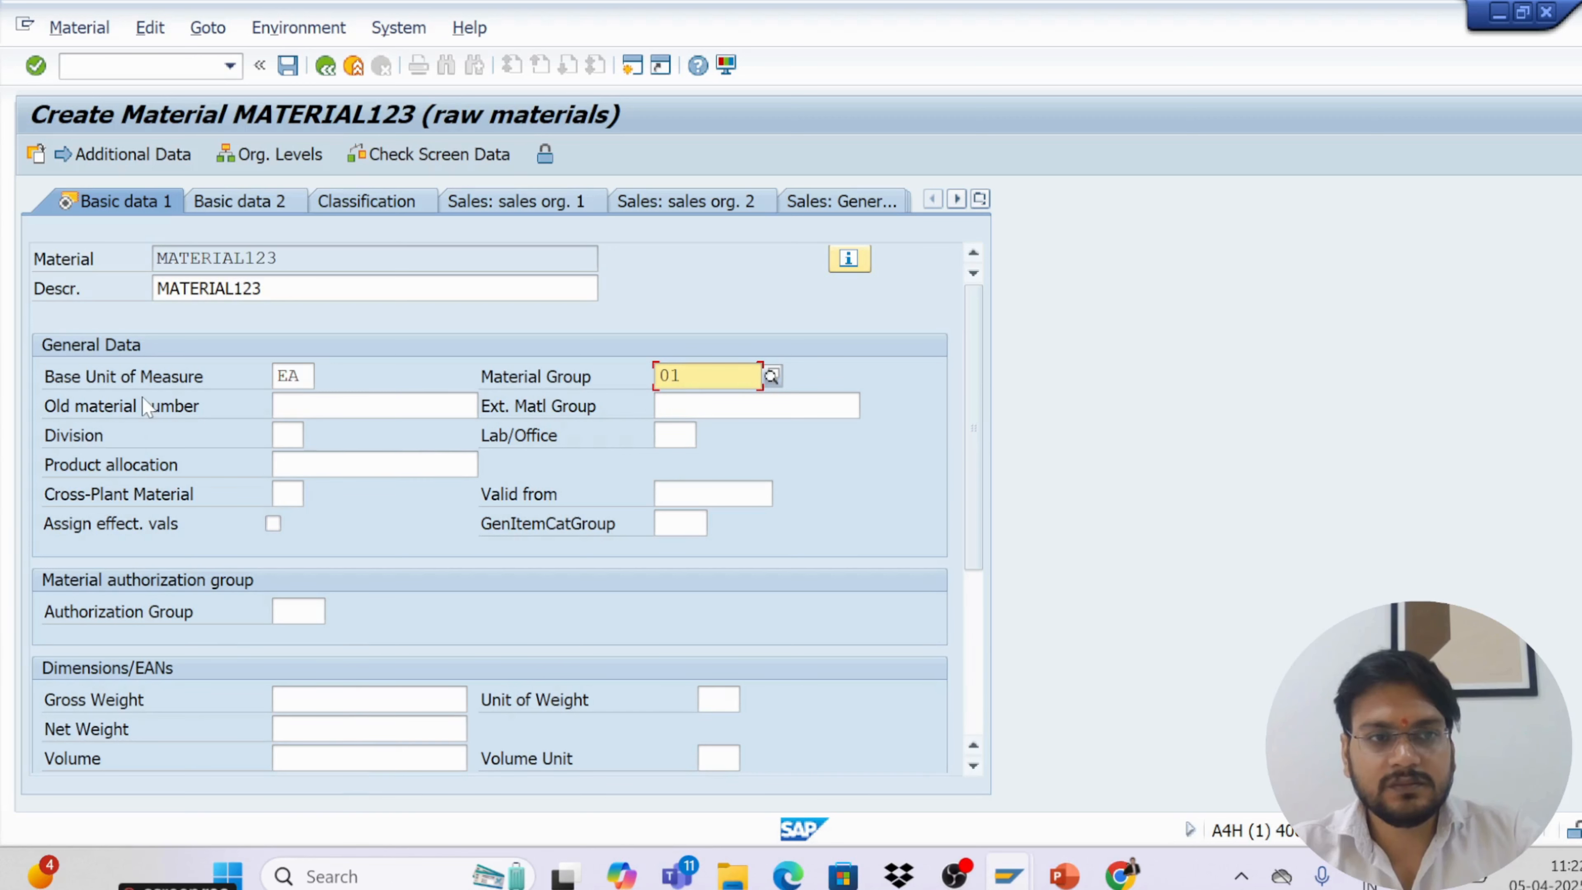
Continue past the Purchasing and Plant data / stor. 1 views to the Accounting 1 view
left_click(35, 64)
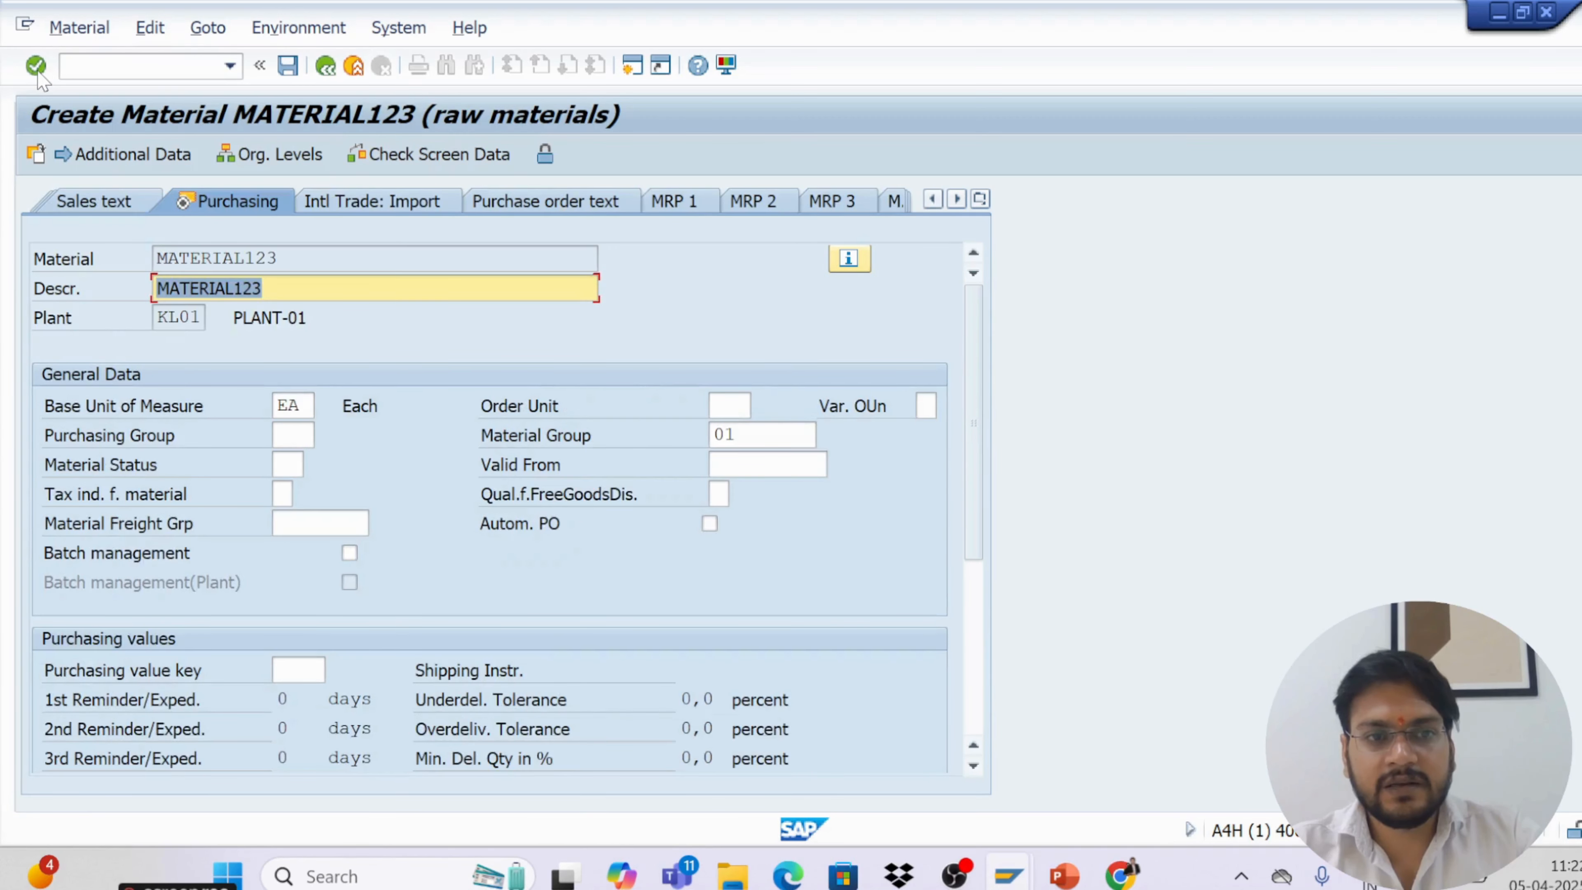
left_click(36, 64)
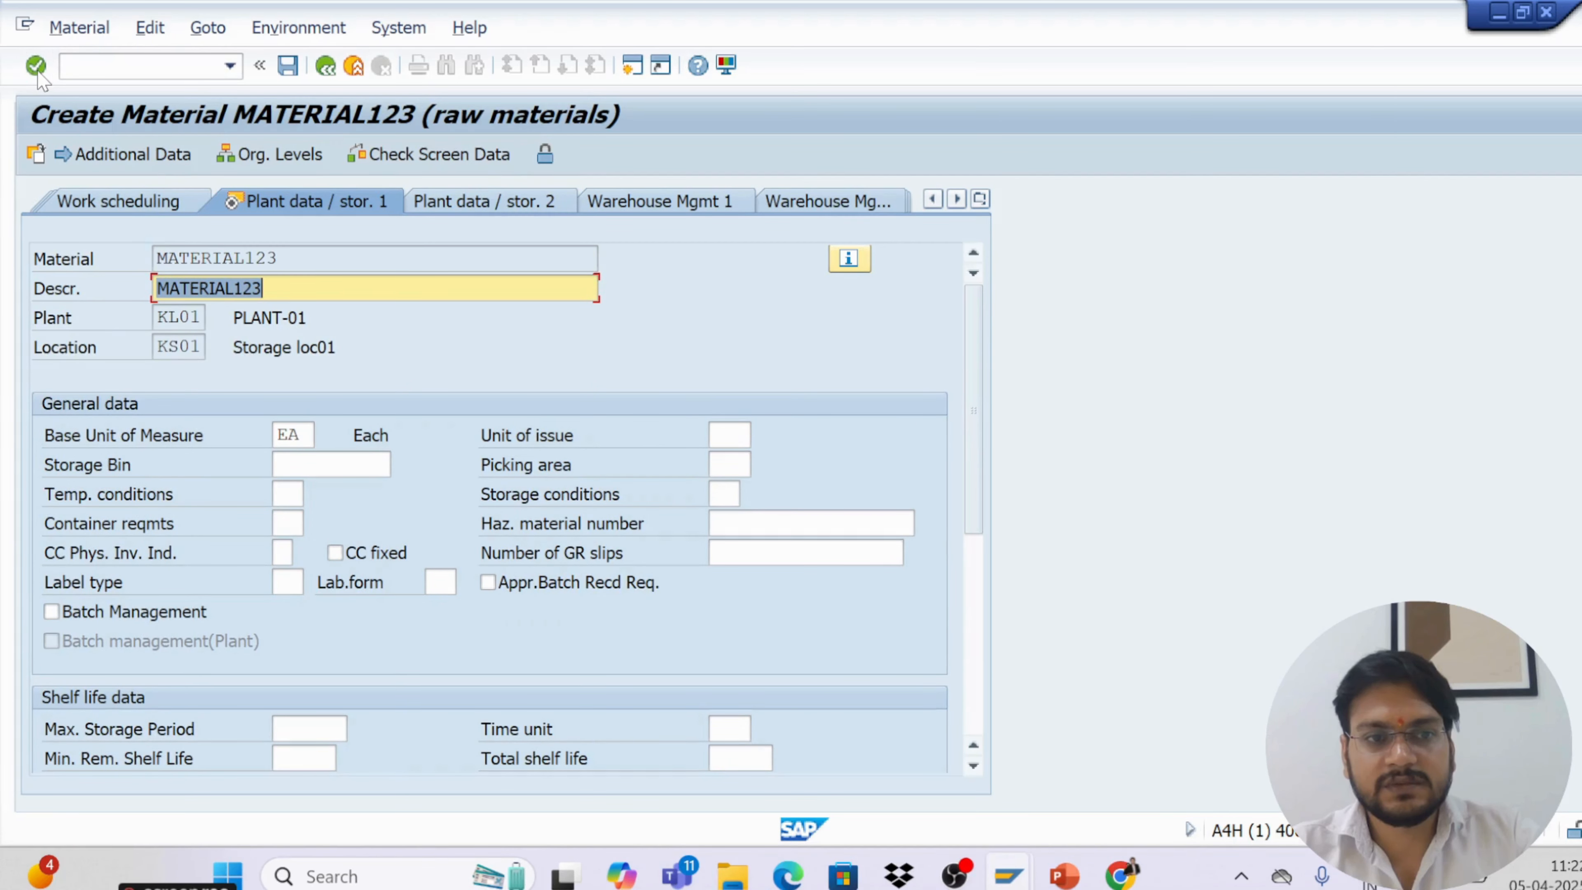
left_click(35, 65)
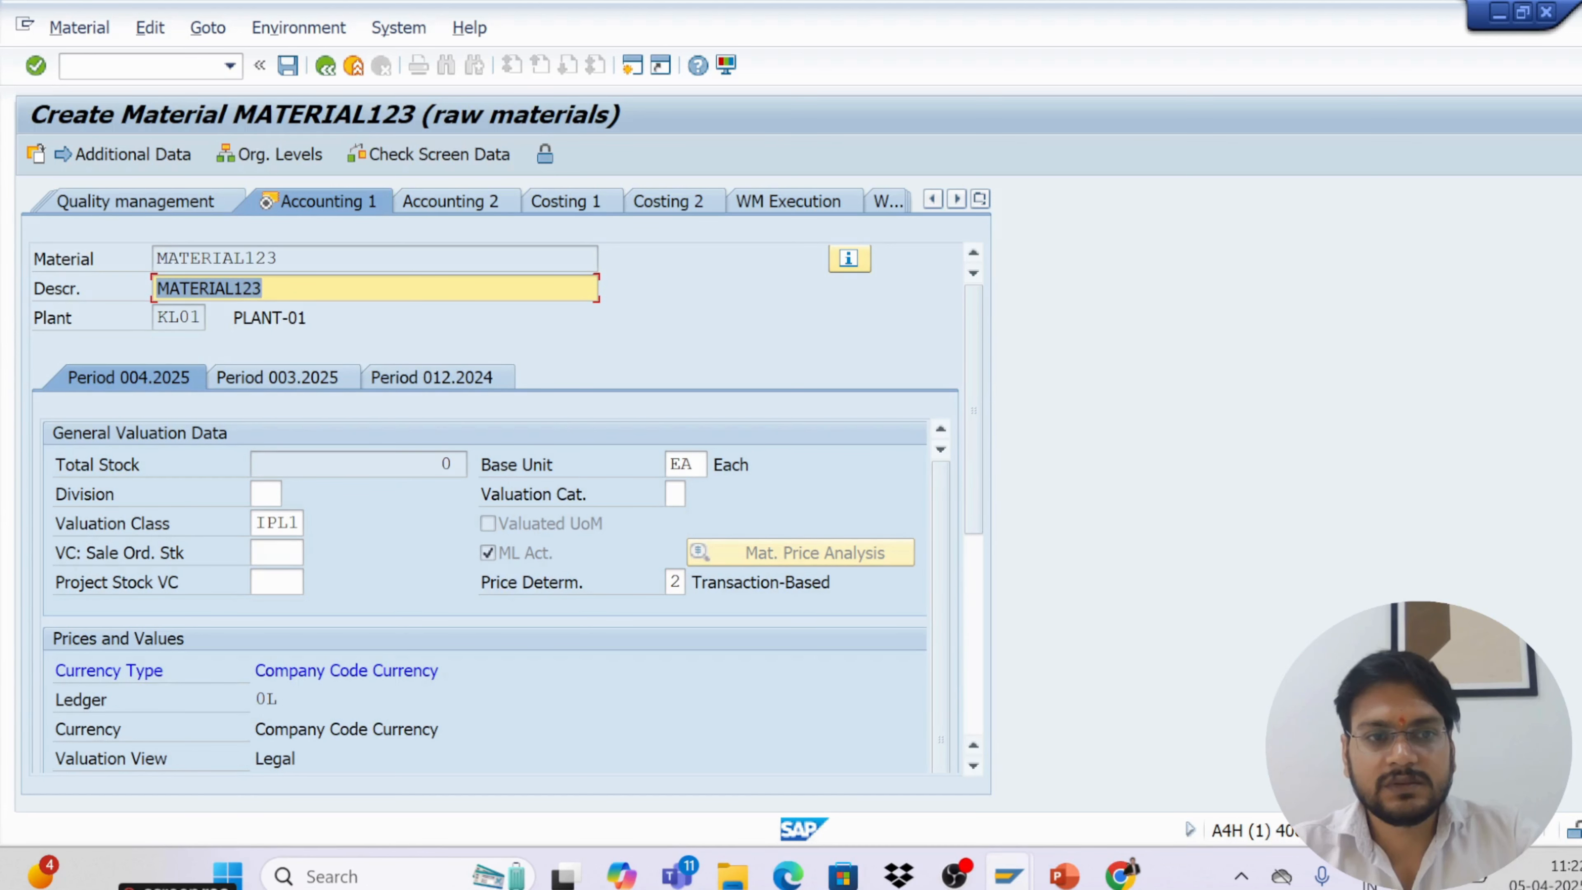
Open the value list for the valuation class and close it
left_click(287, 523)
left_click(311, 526)
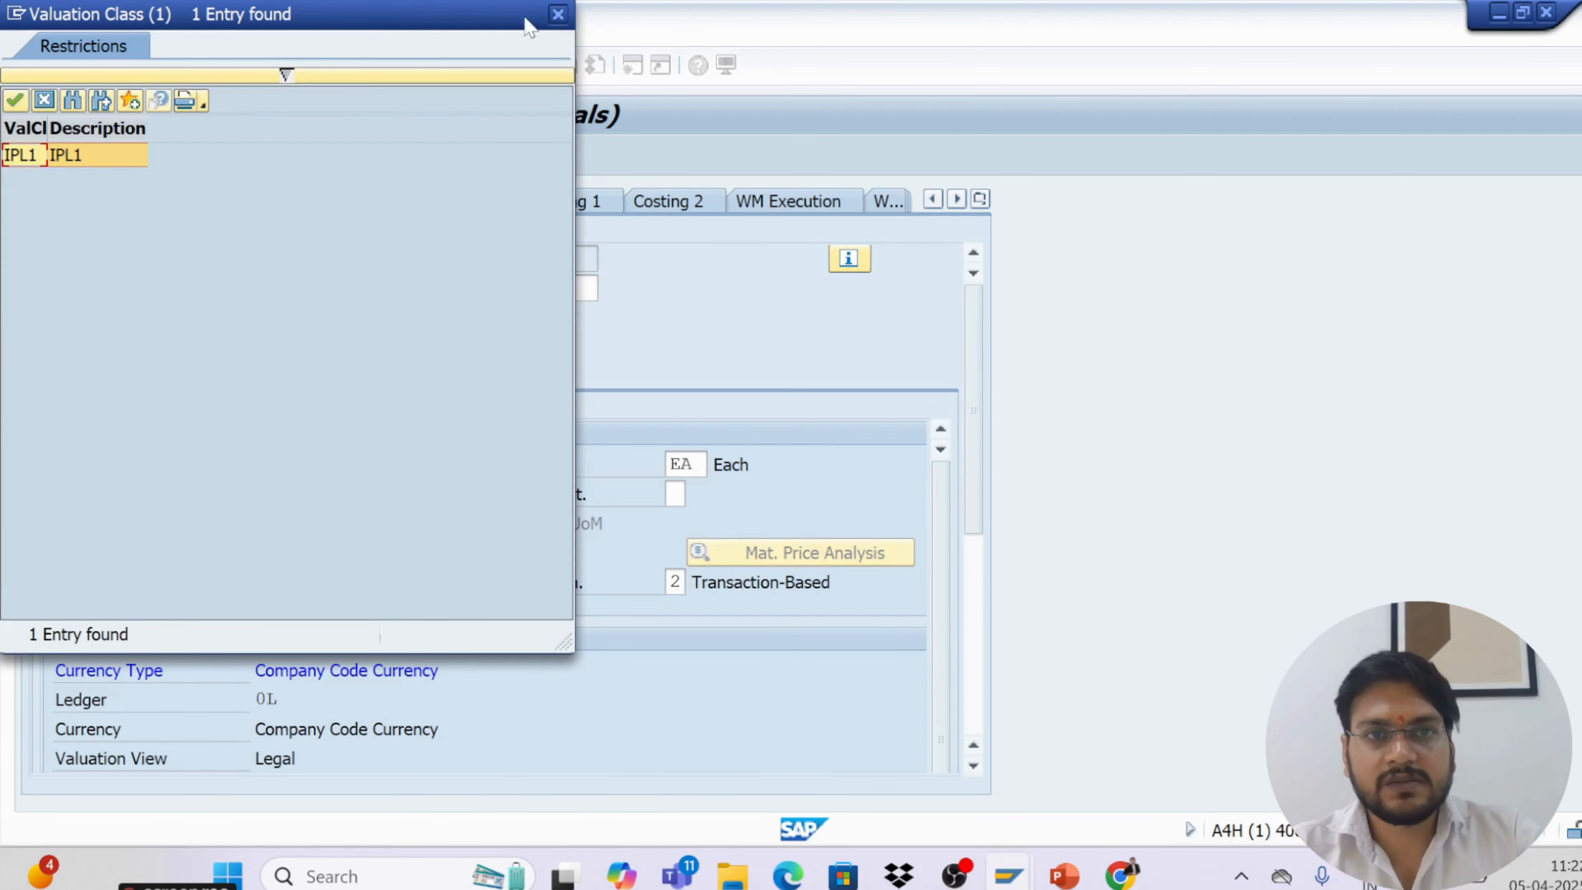
left_click(557, 15)
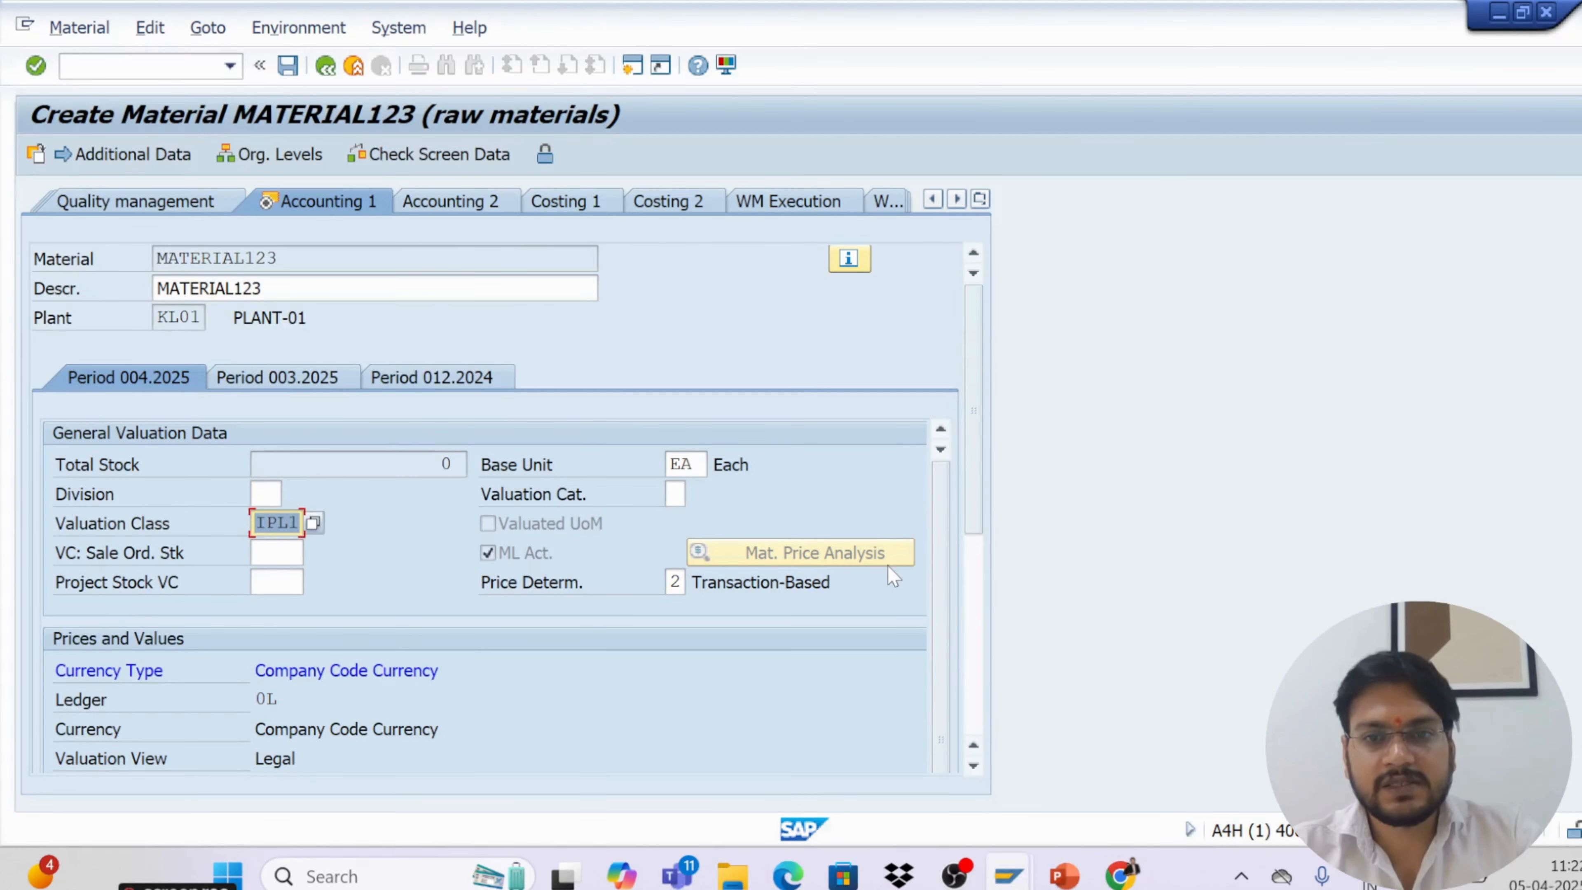
Set the per-unit price to 100 in the prices and values section and confirm the entry
left_click_drag(981, 514, 999, 622)
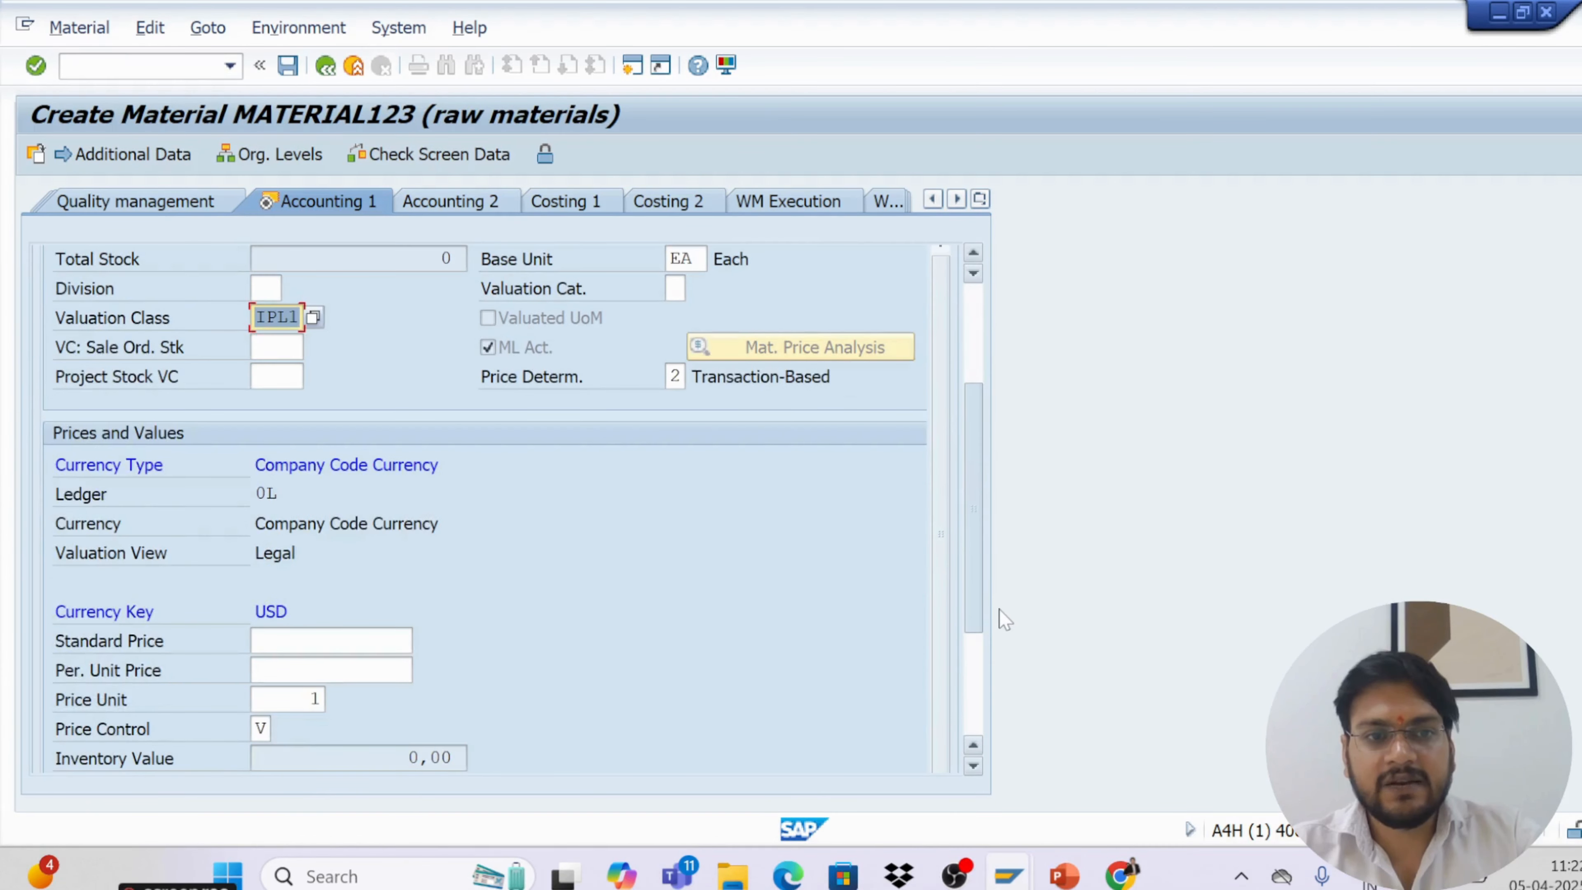
left_click(402, 640)
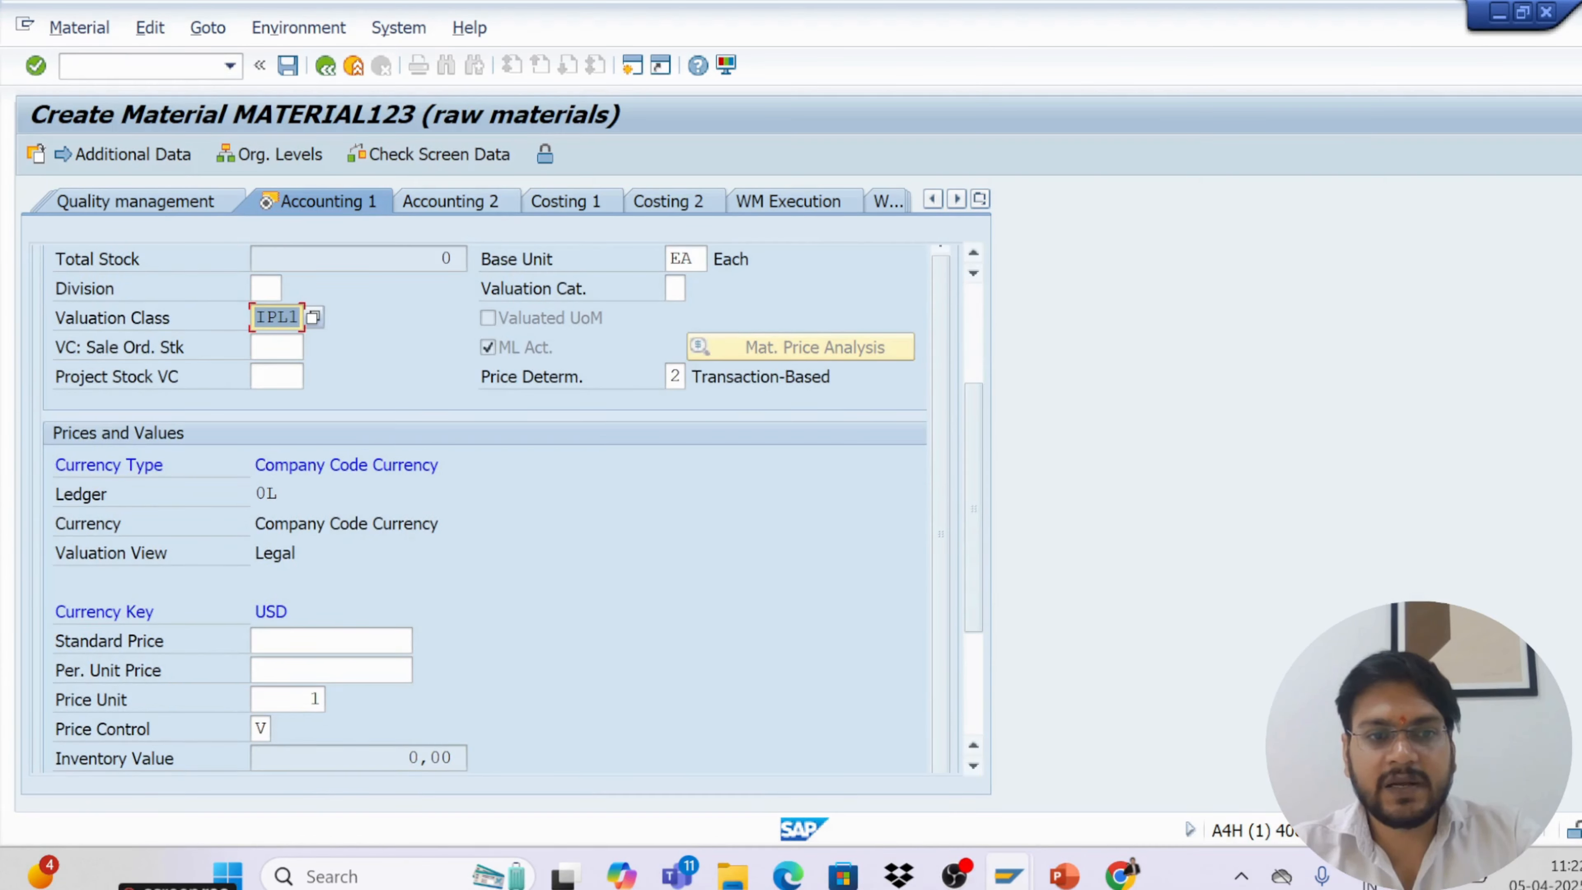
left_click(367, 671)
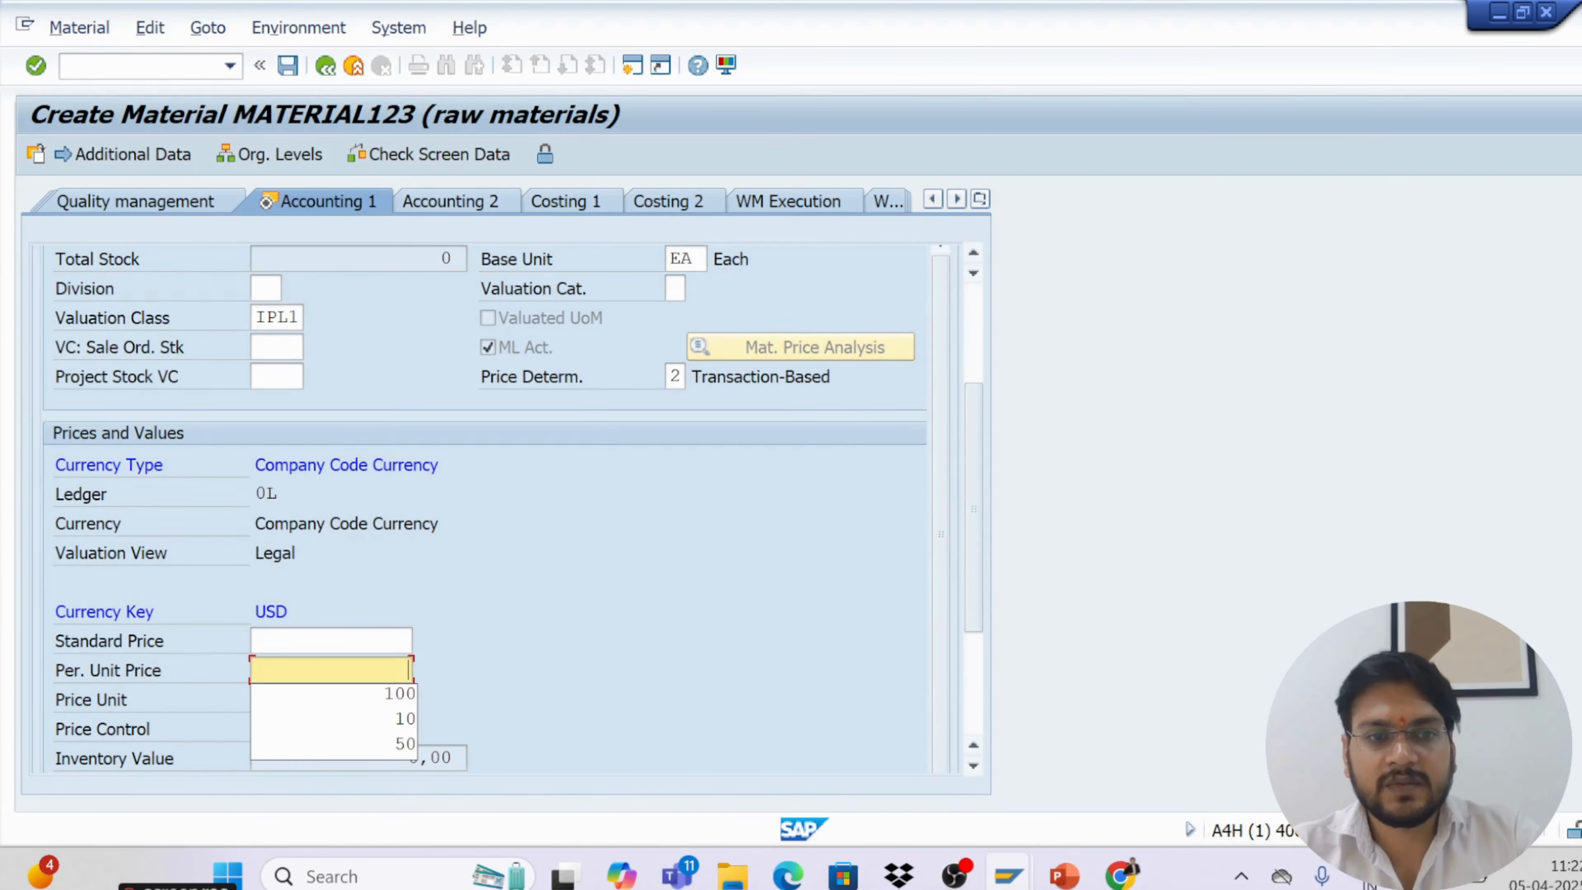
left_click(373, 696)
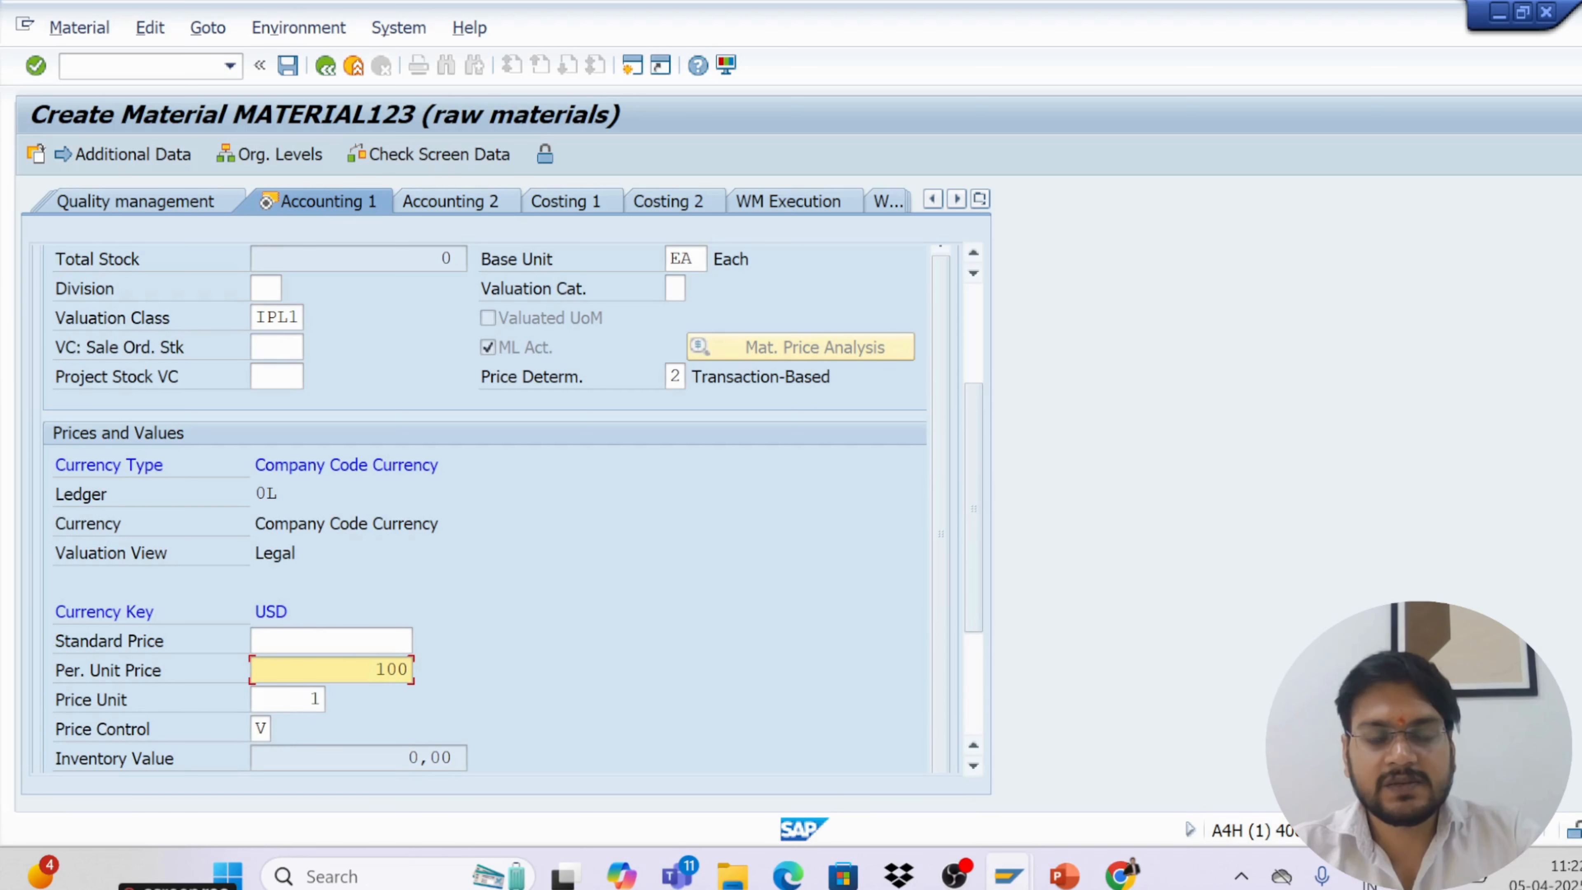
left_click(35, 66)
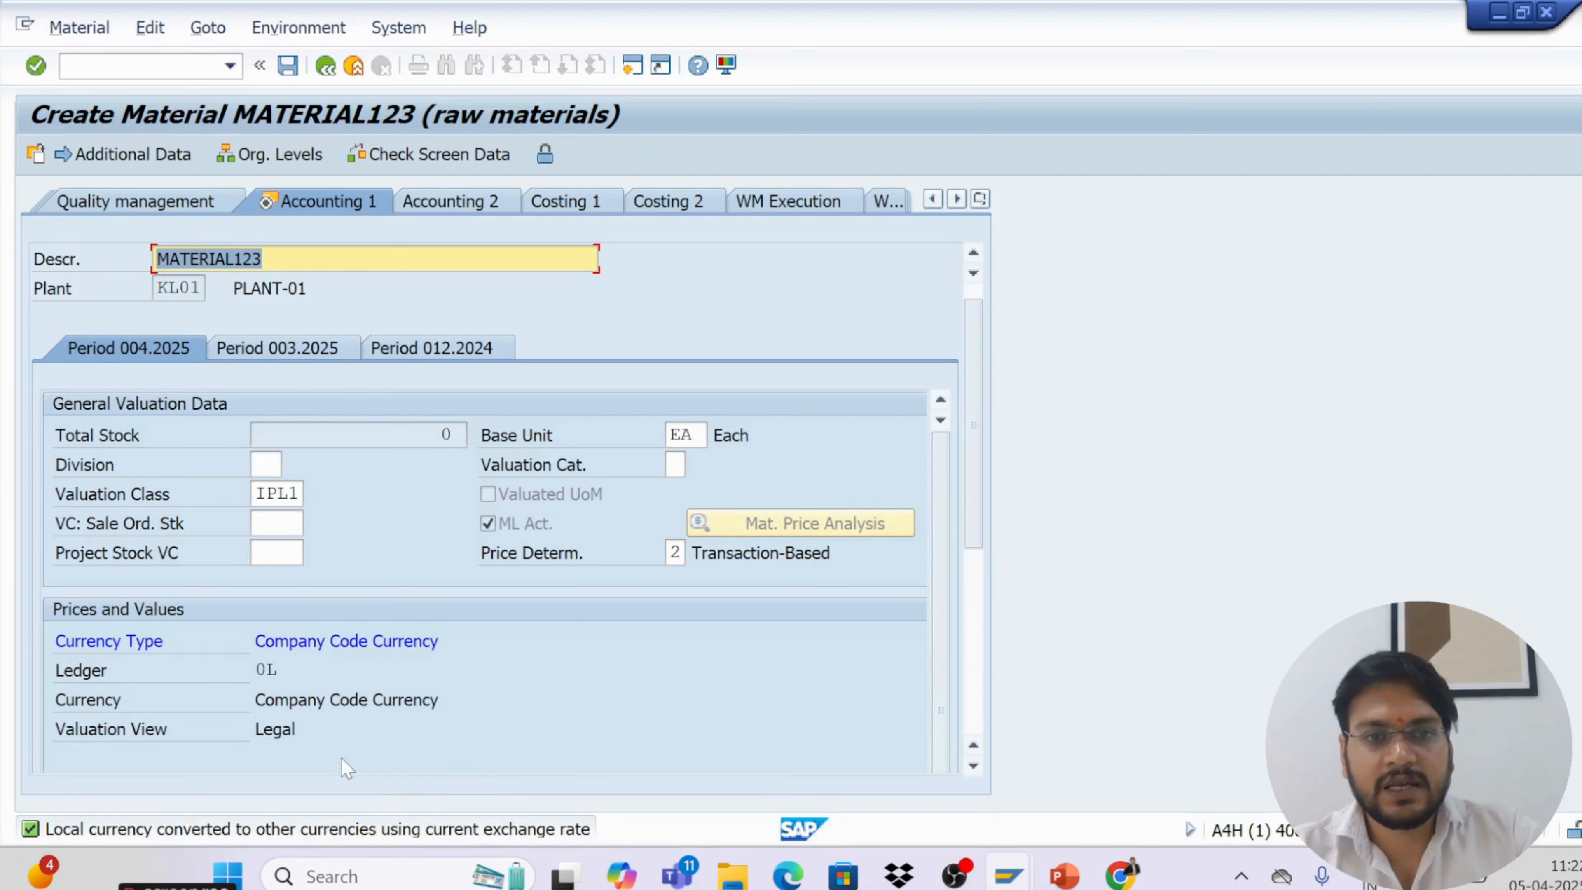
Leave the last data screen and save the new material
left_click_drag(975, 524, 964, 403)
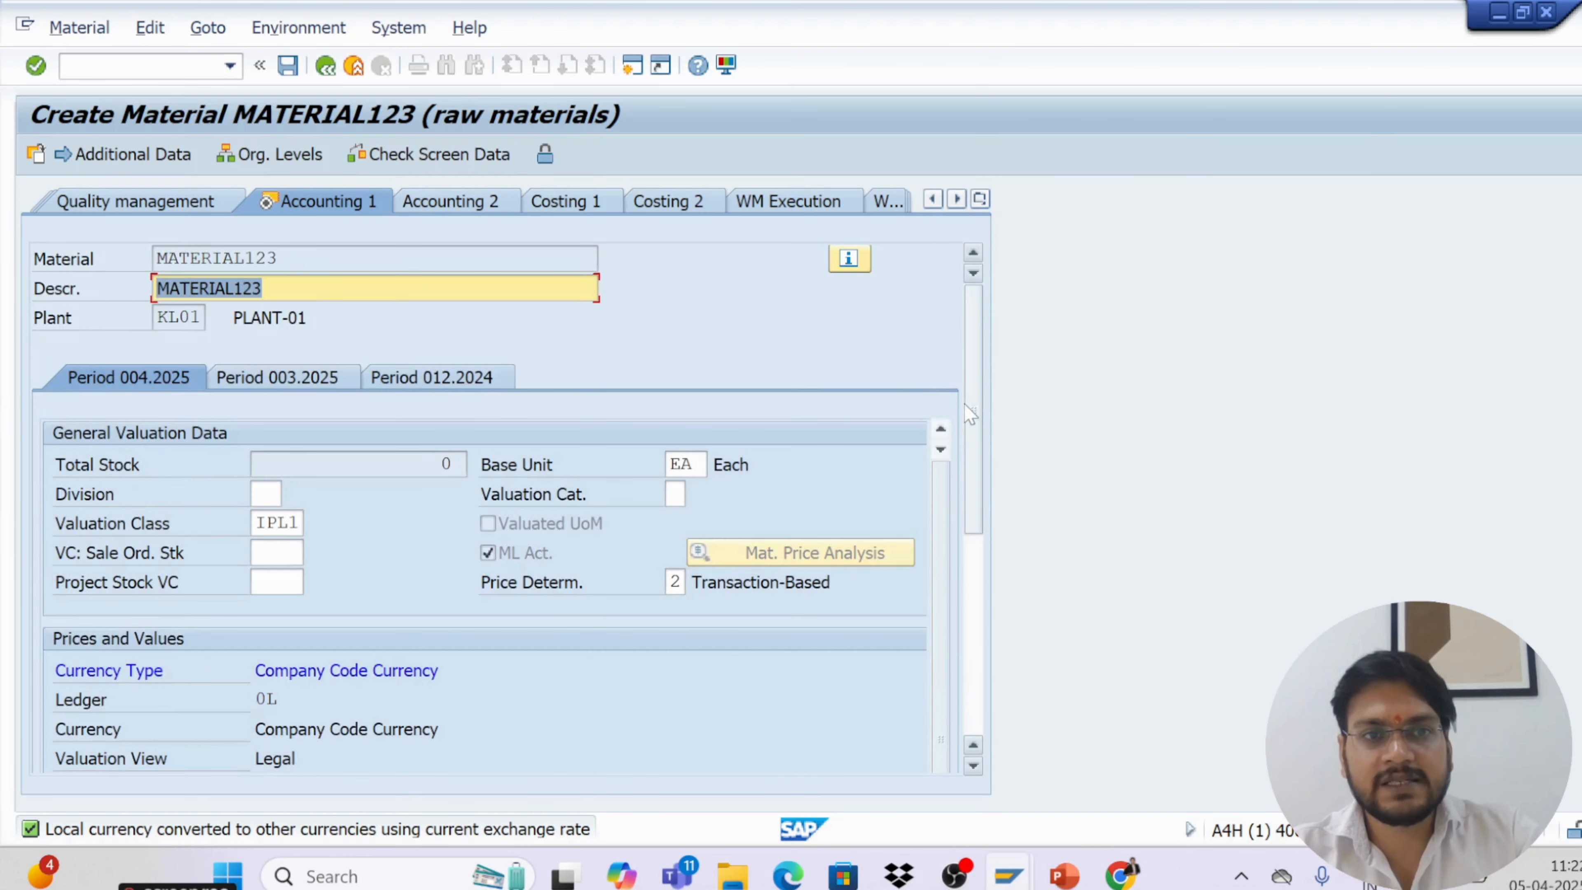
left_click(37, 65)
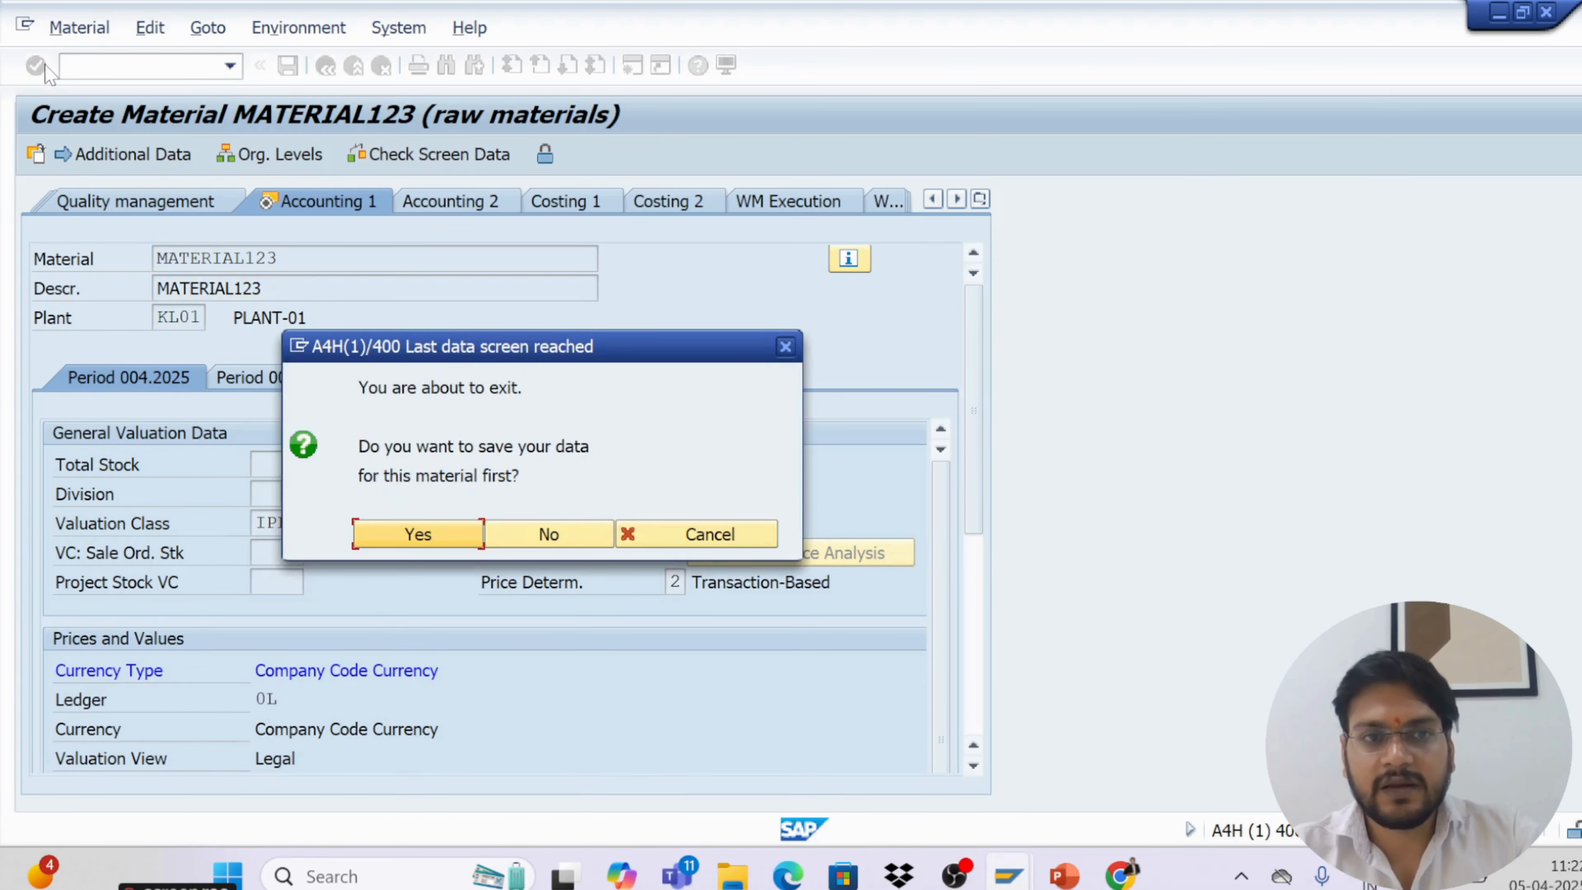
left_click(411, 536)
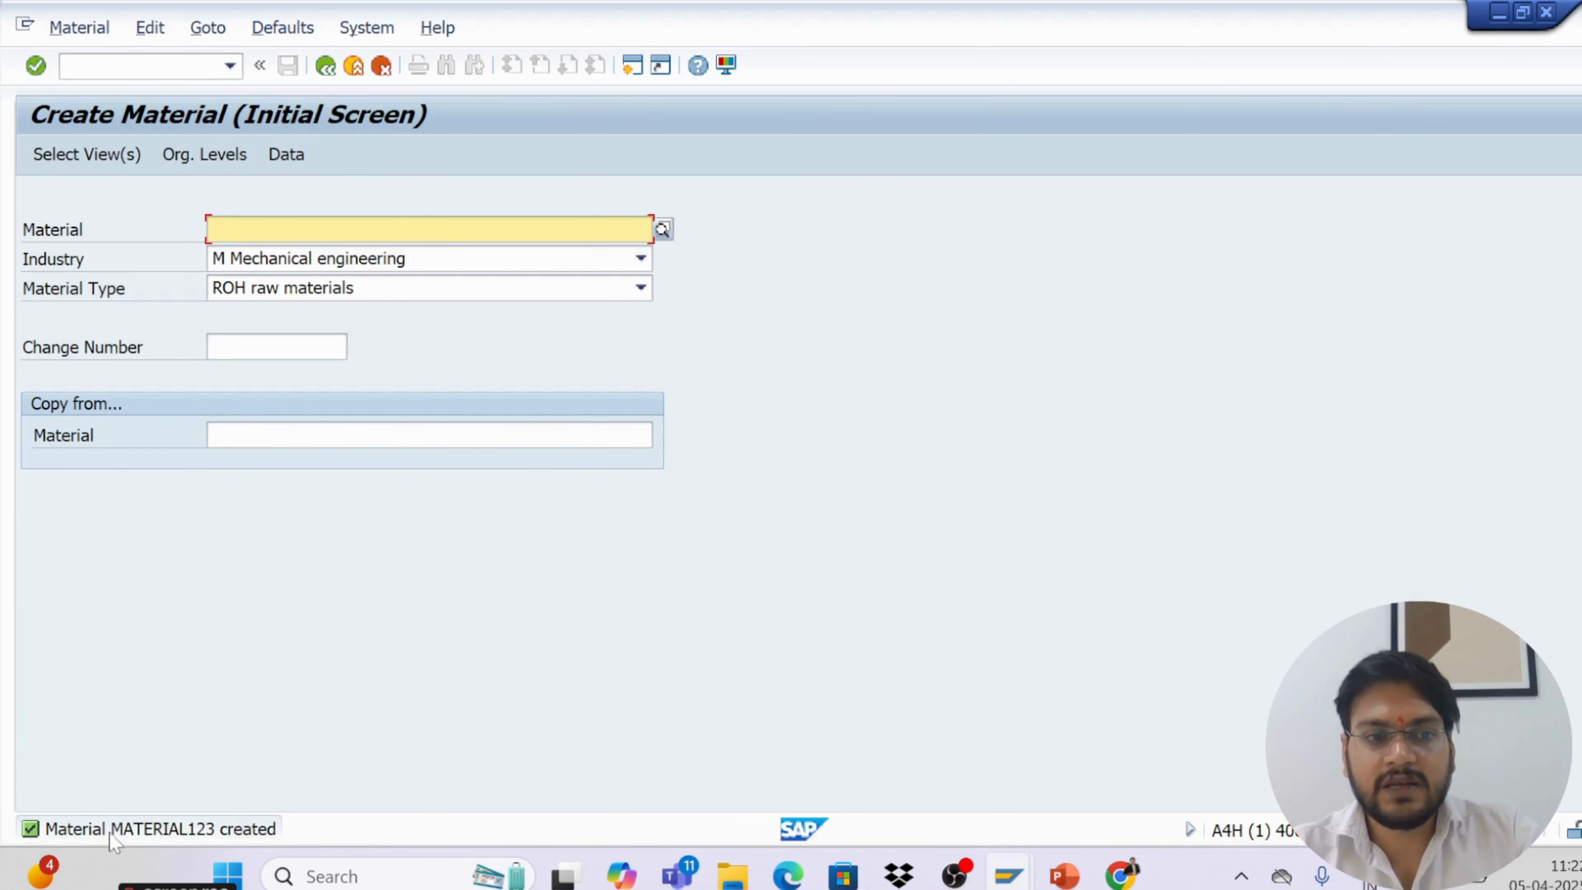
Open the details of the material-created message and select its text
double_click(108, 834)
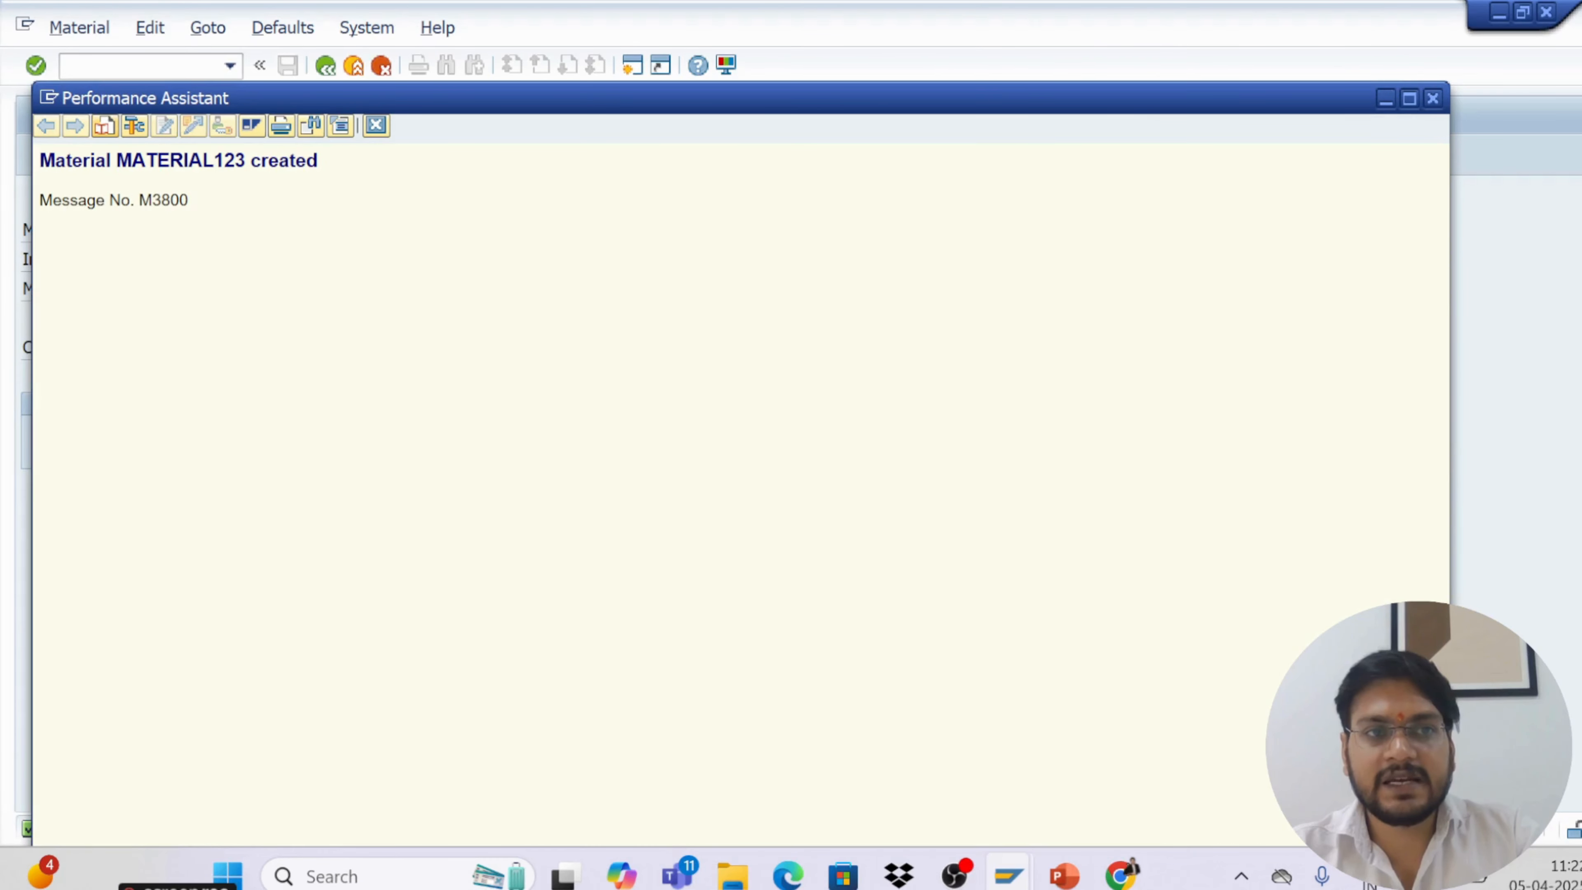
left_click_drag(40, 161, 318, 184)
key("ctrl+c")
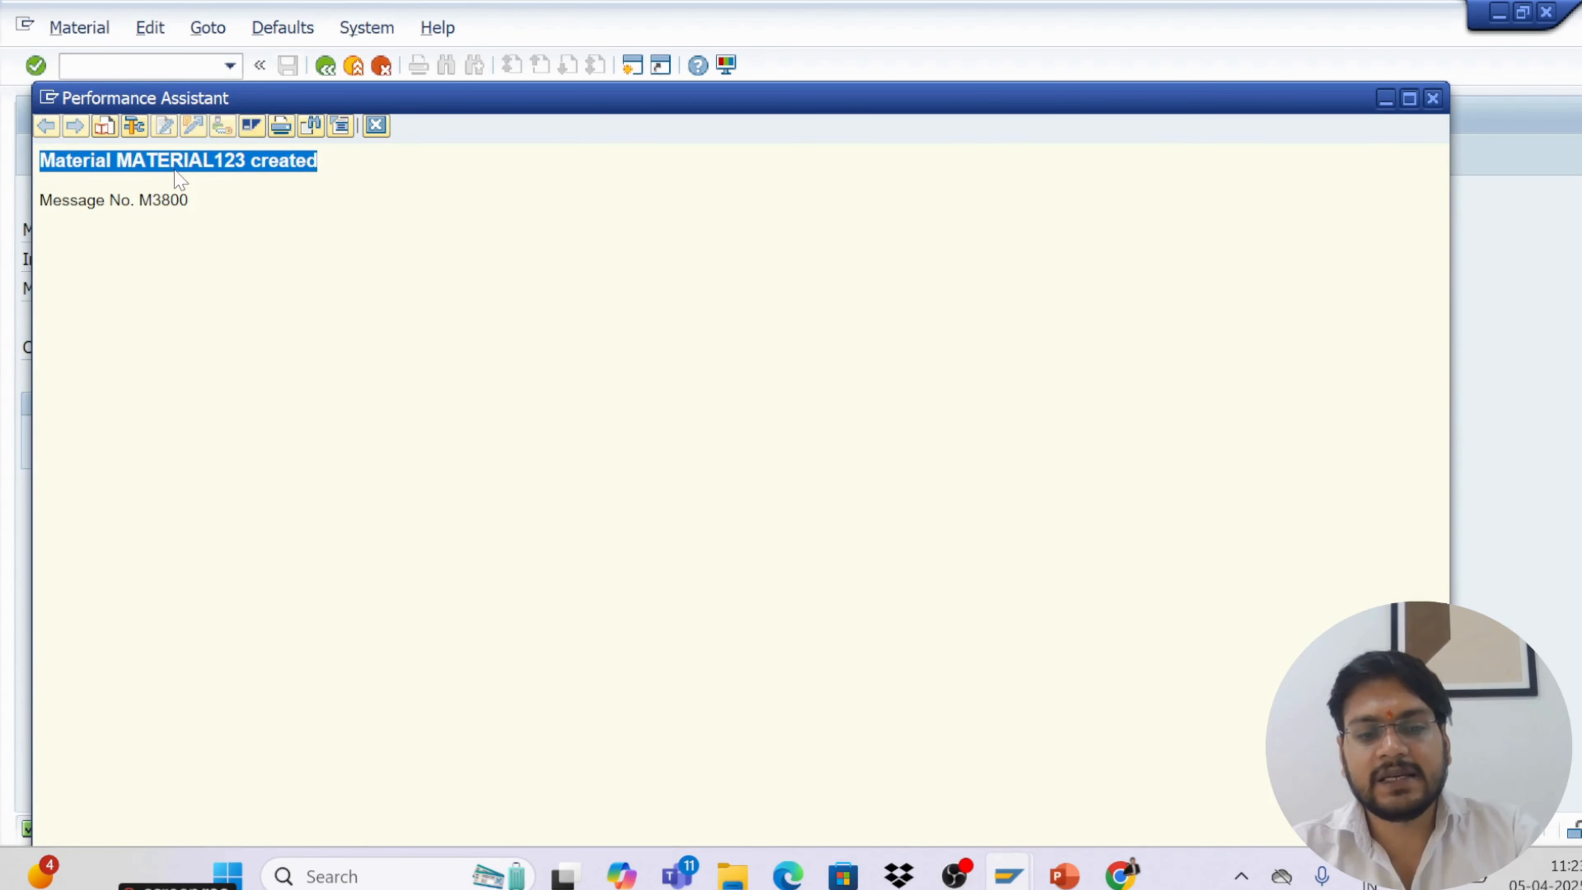
Switch to Notepad by searching for it in the Windows search
key("super")
type("ote")
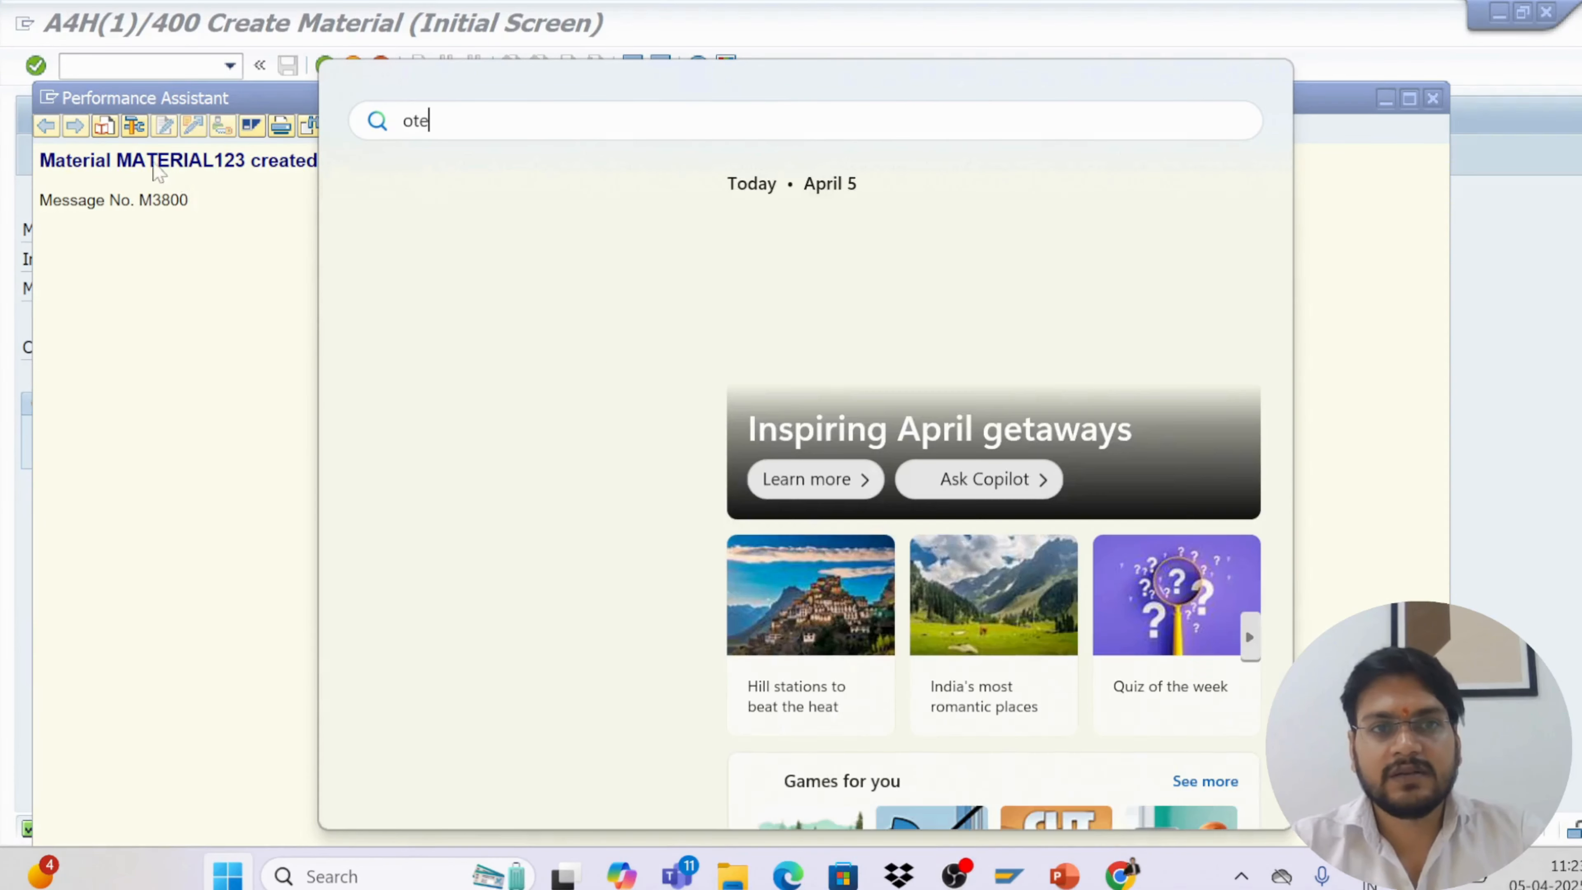
key("BackSpace")
key("BackSpace")
key("BackSpace")
type("n")
key("BackSpace")
type("n")
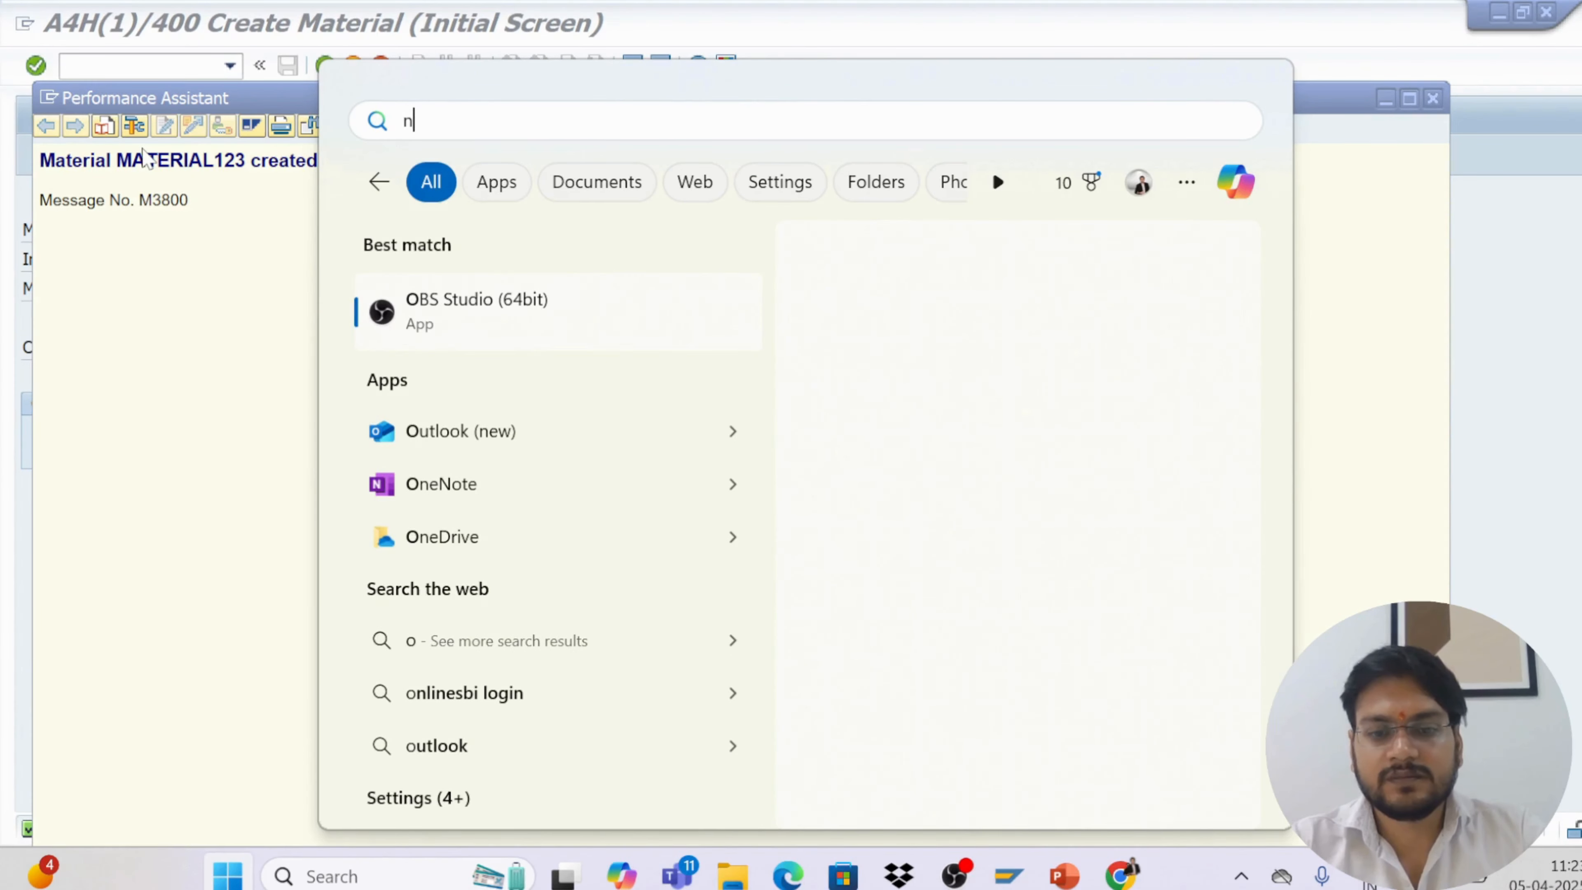
type("ote")
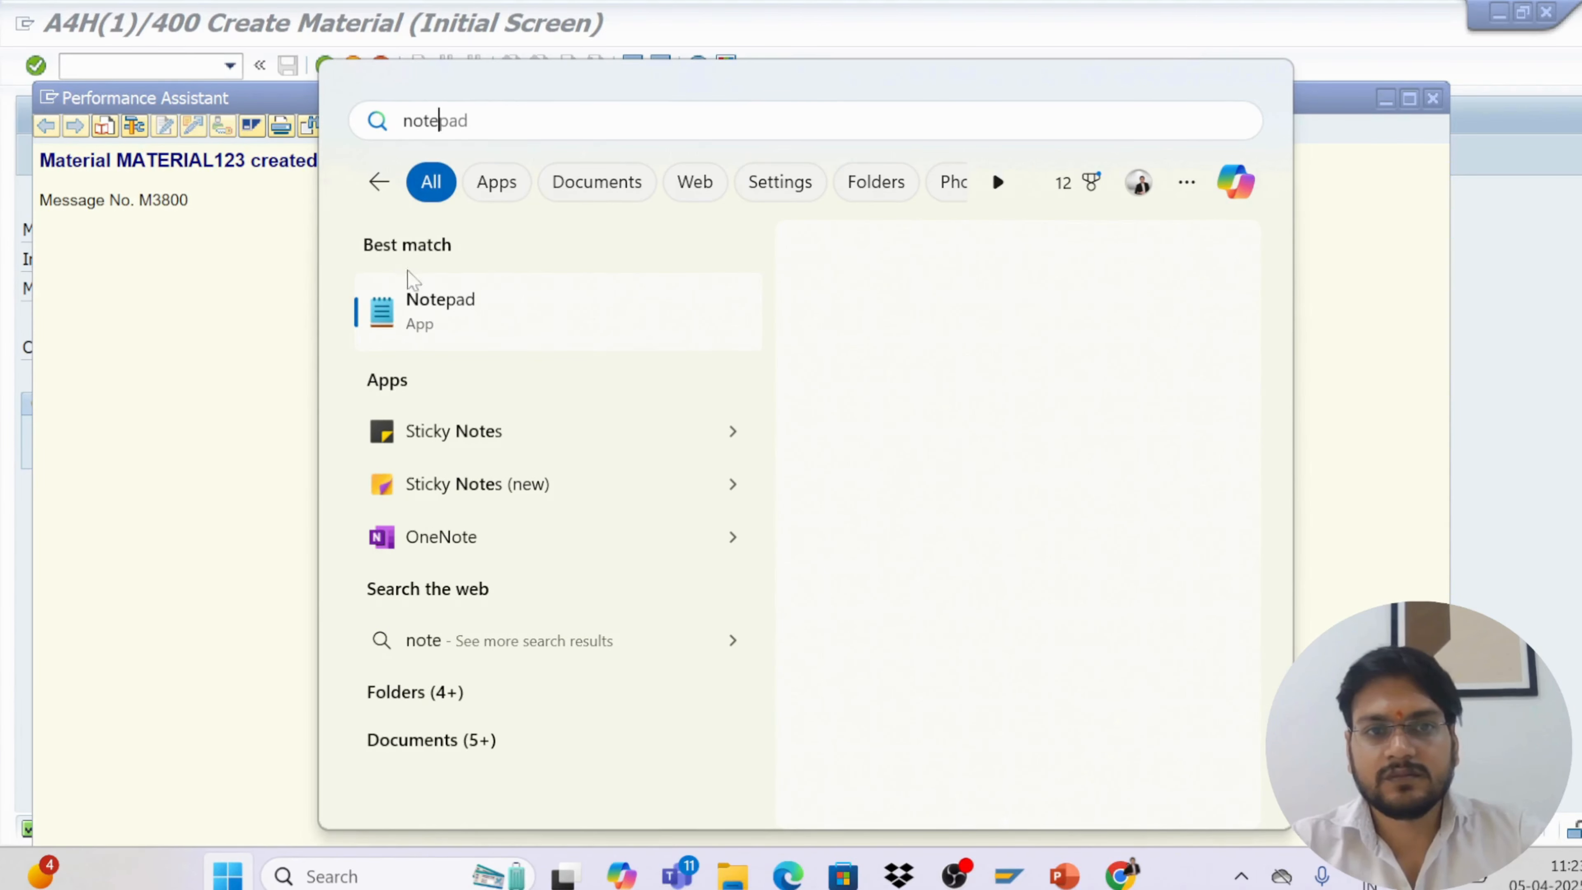
left_click(430, 313)
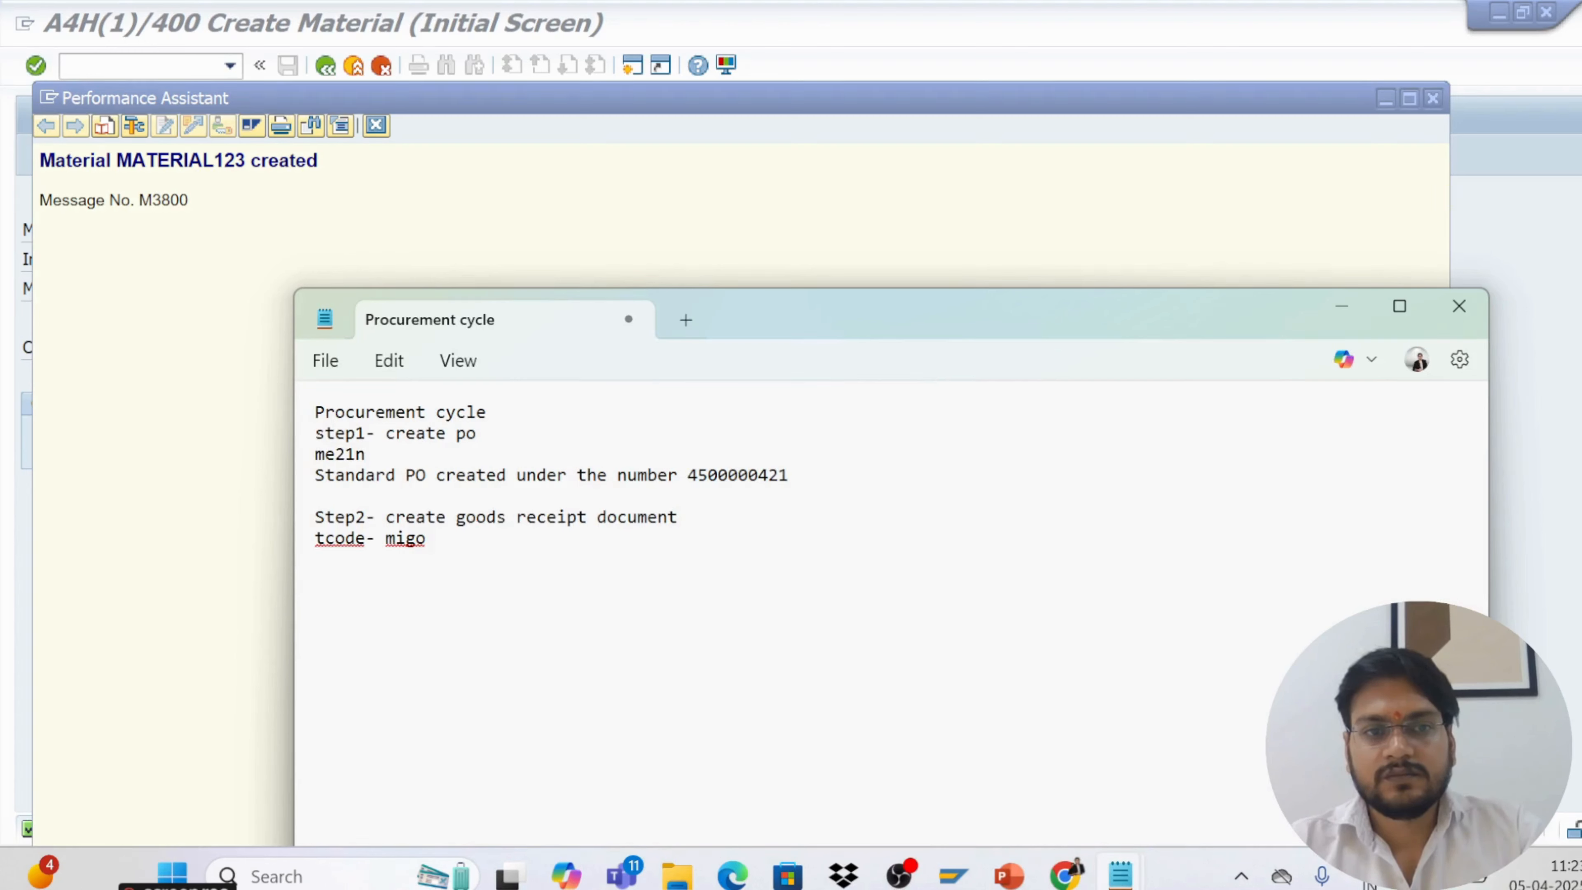
Replace the open note's entire text with the copied material-created message
key("ctrl+a")
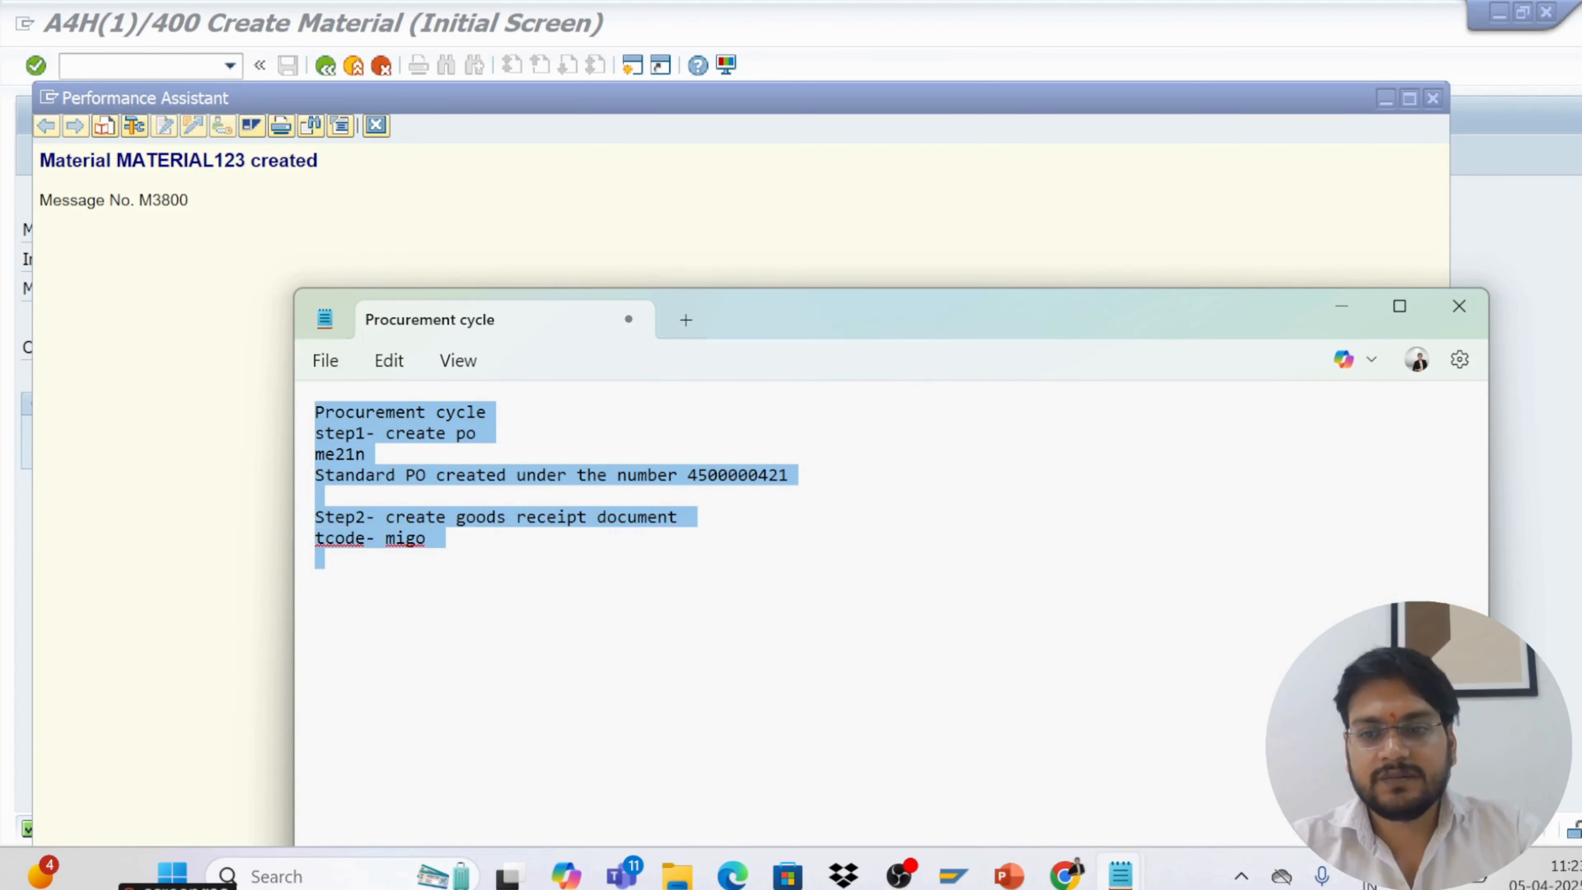
key("BackSpace")
key("ctrl+v")
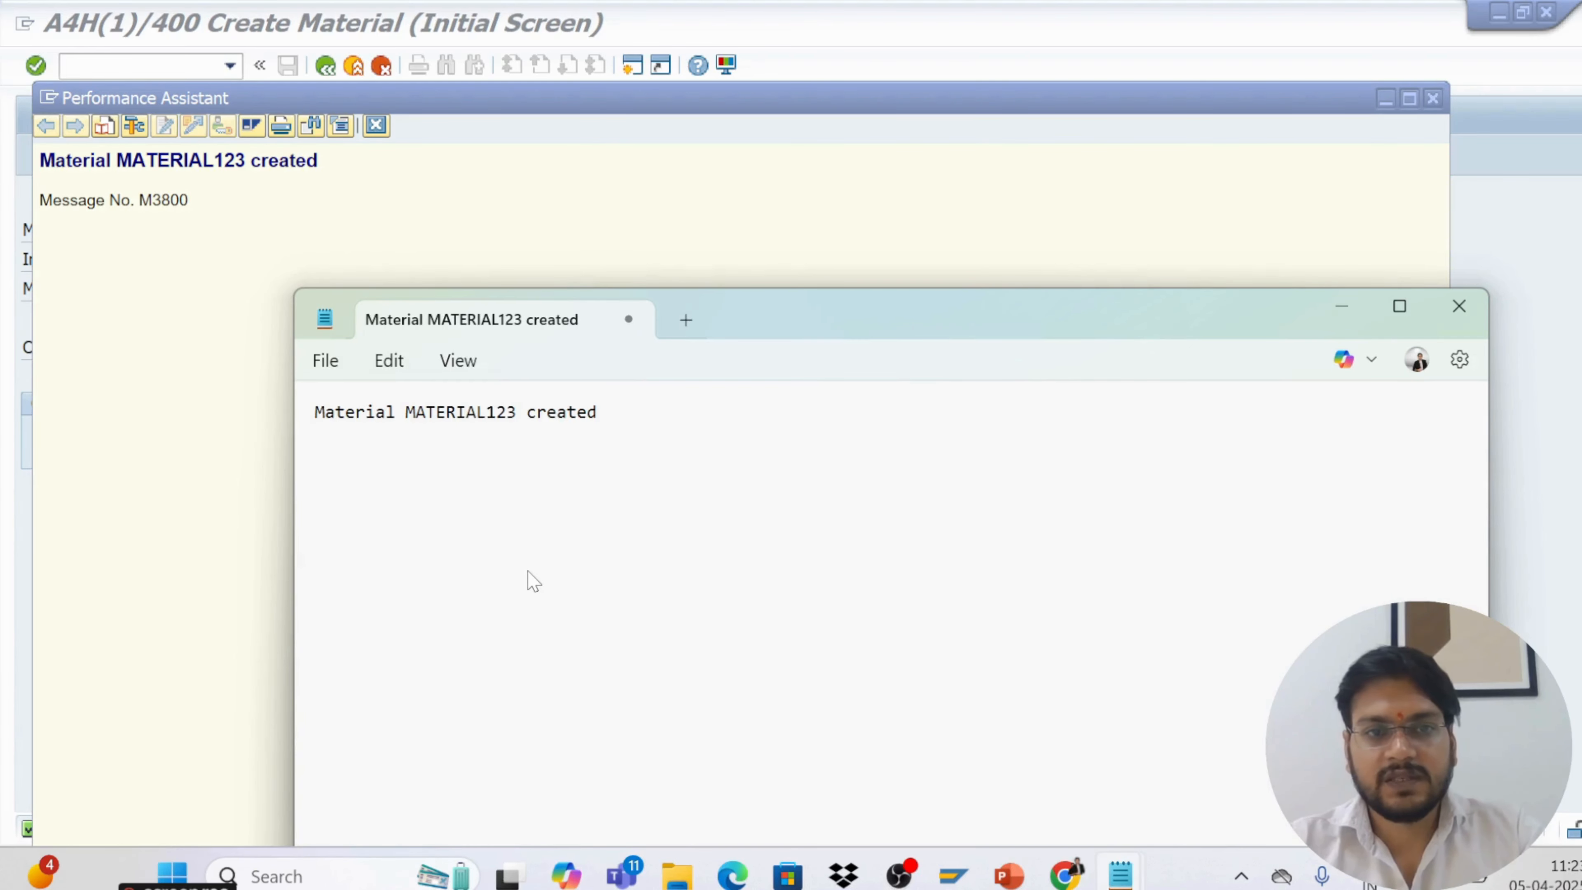
Minimize Notepad and close the message details window to return to SAP
left_click(1341, 312)
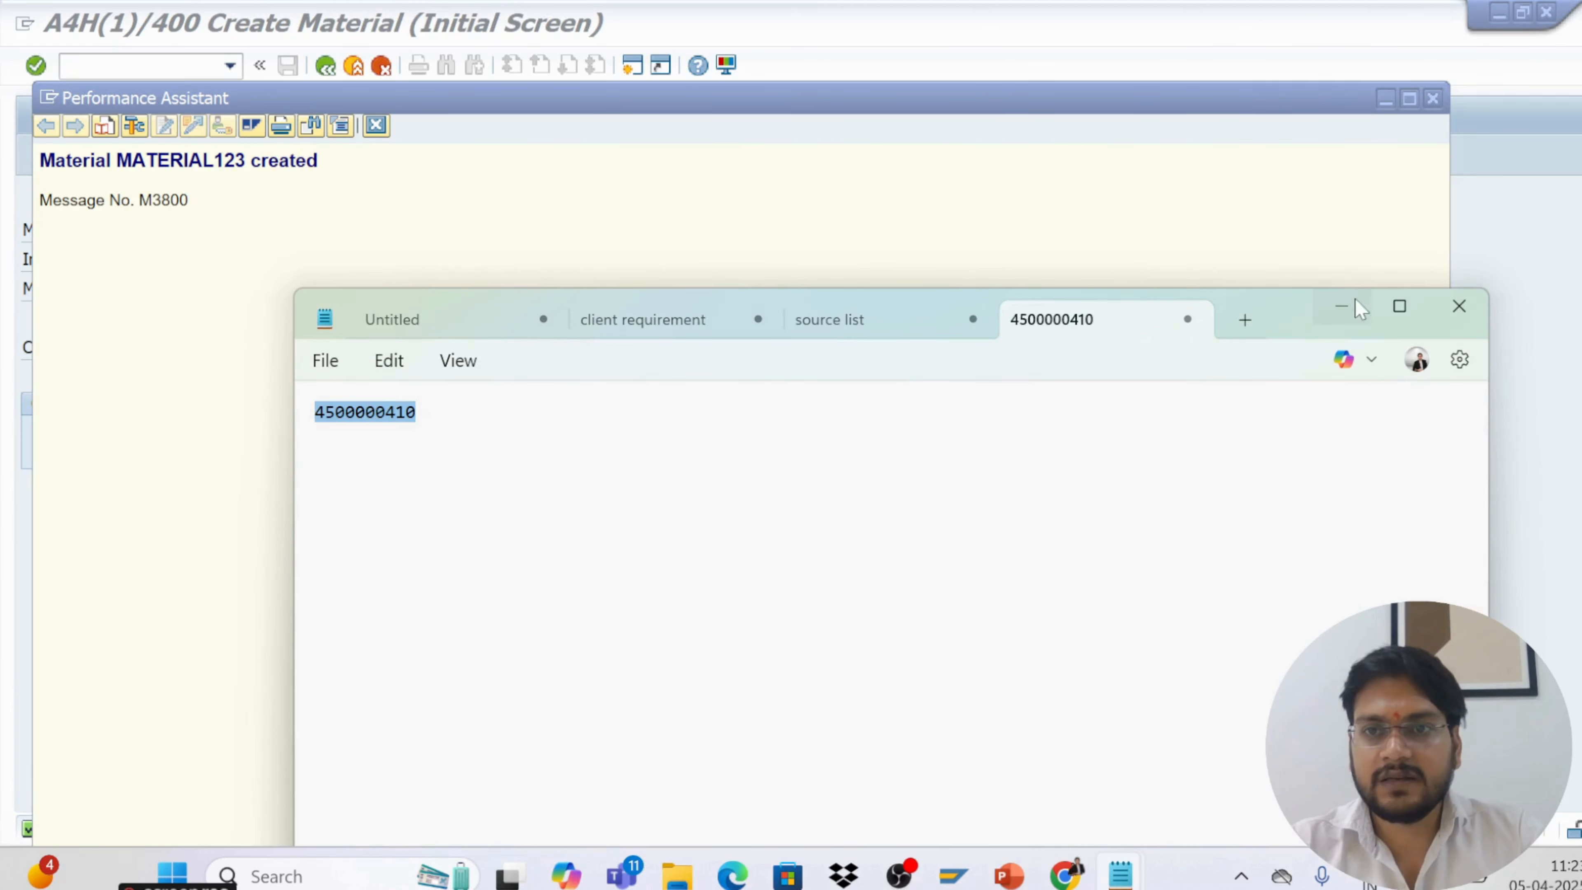
left_click(1341, 308)
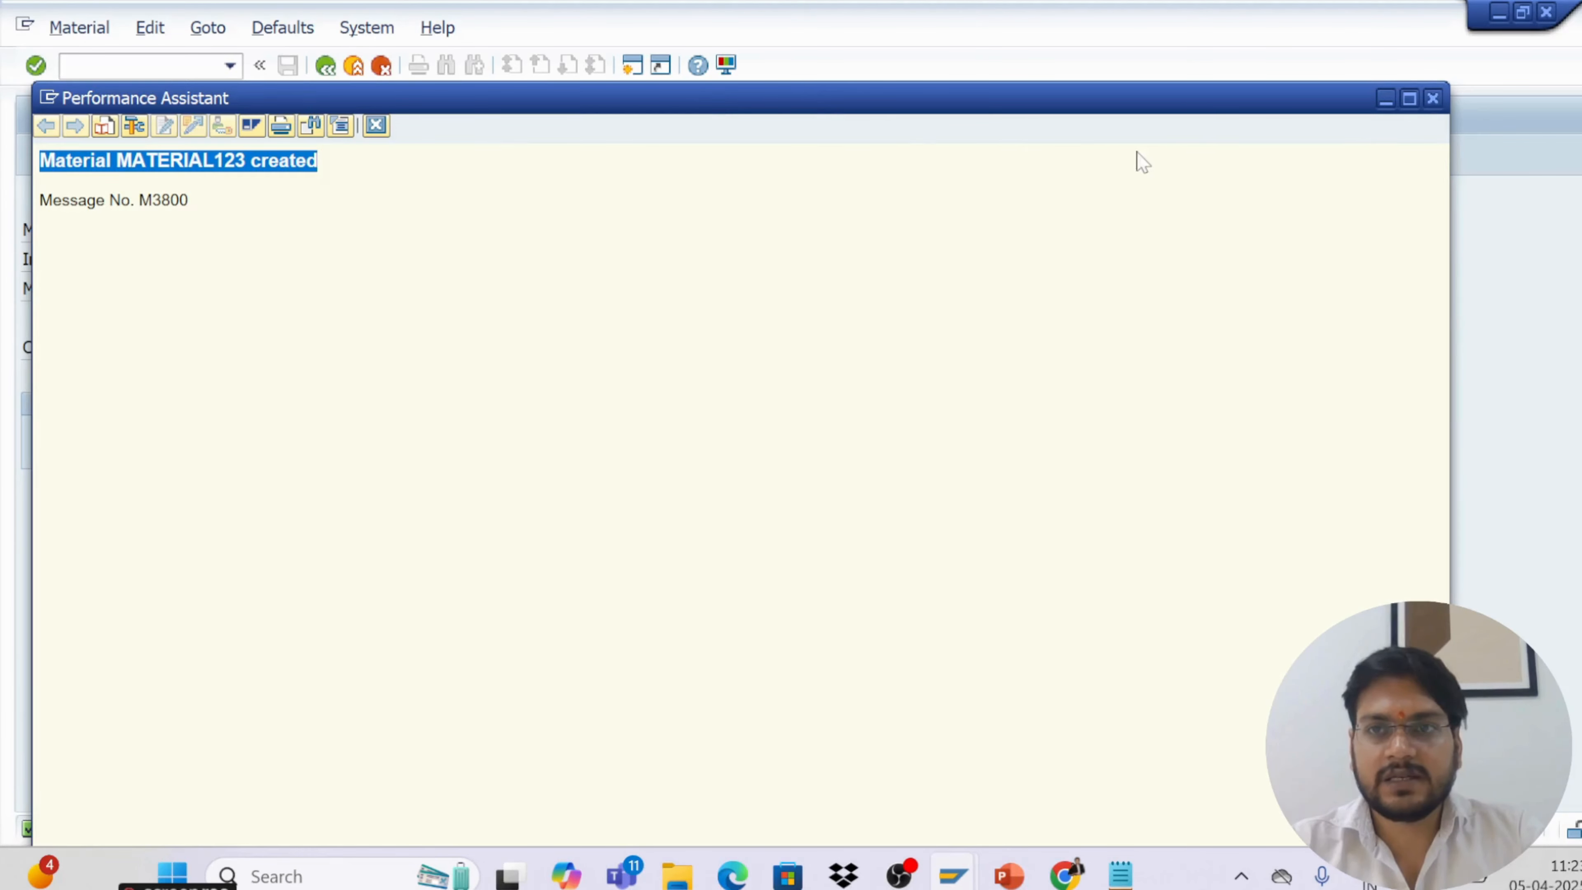
left_click(1385, 99)
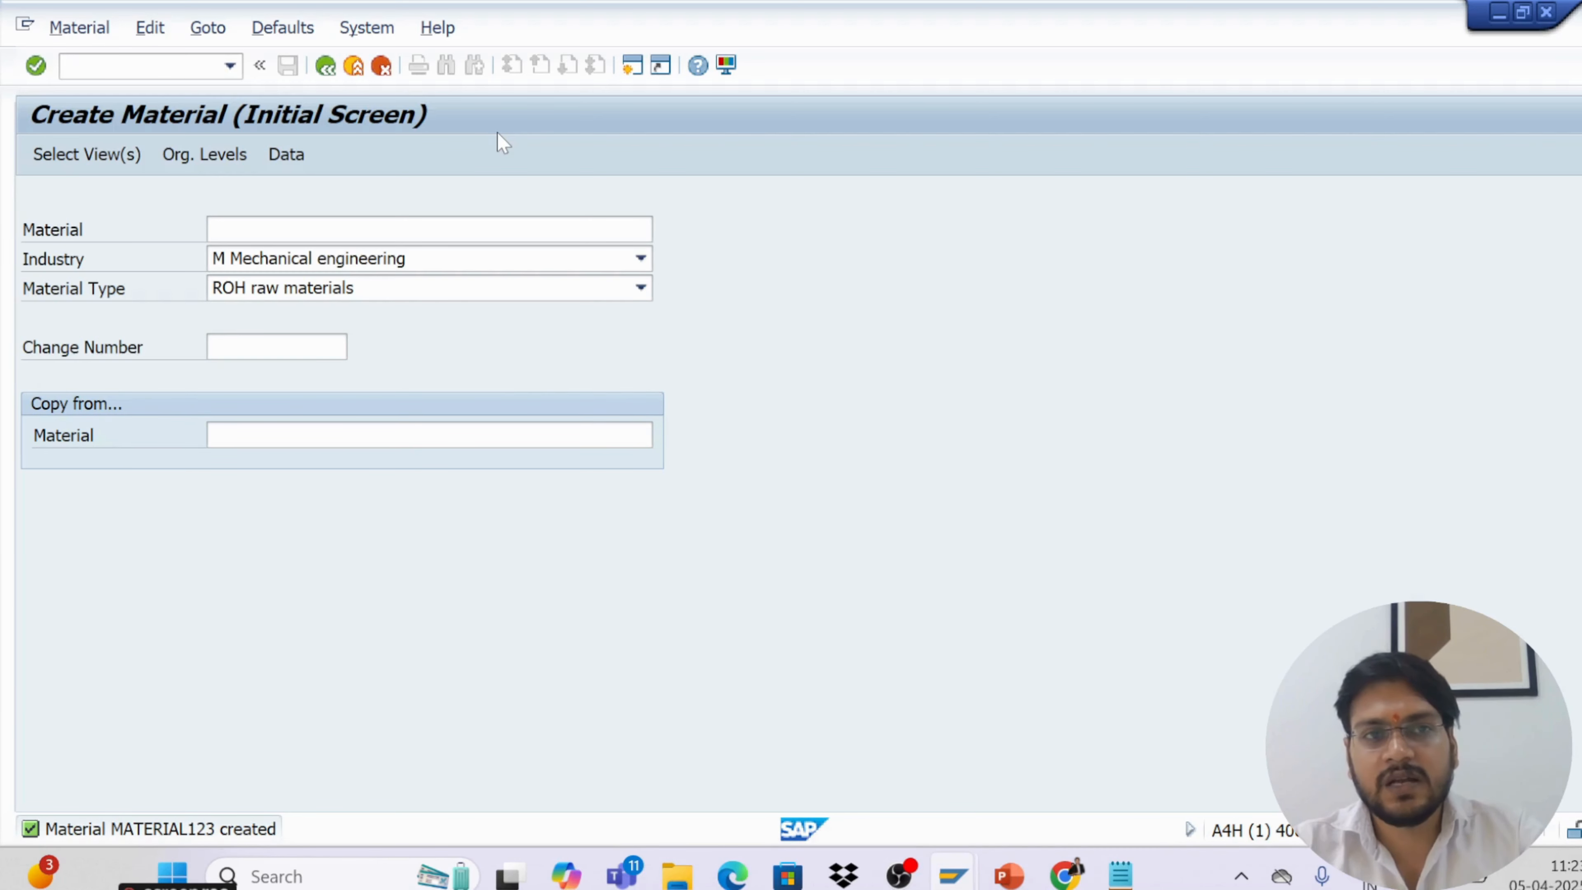
Start transaction /nmm02 to change an existing material
type("/")
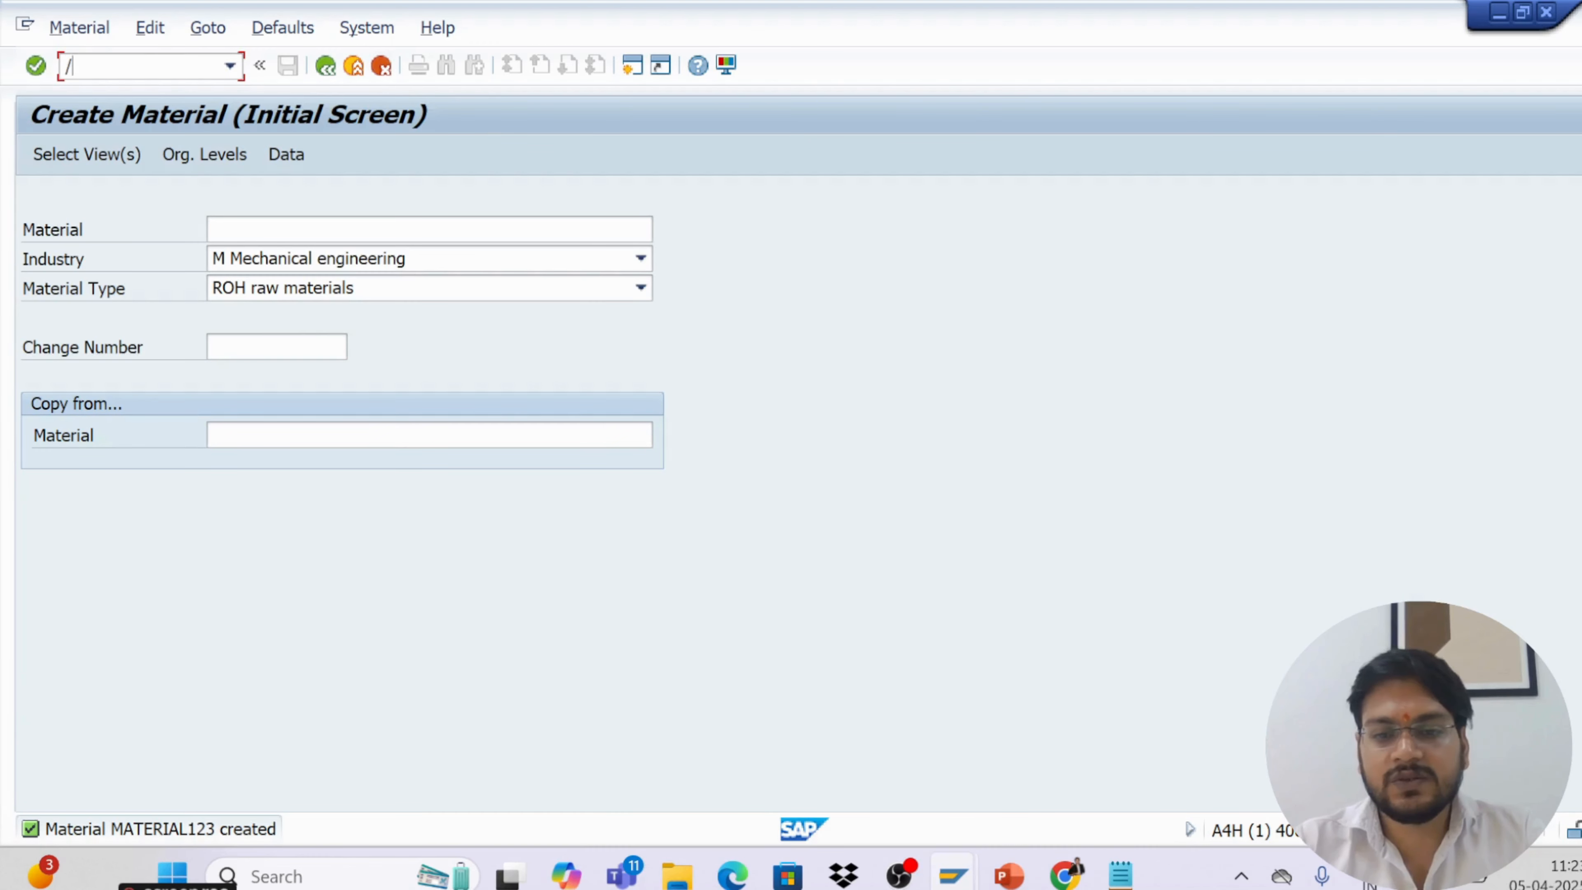
type("nmm02")
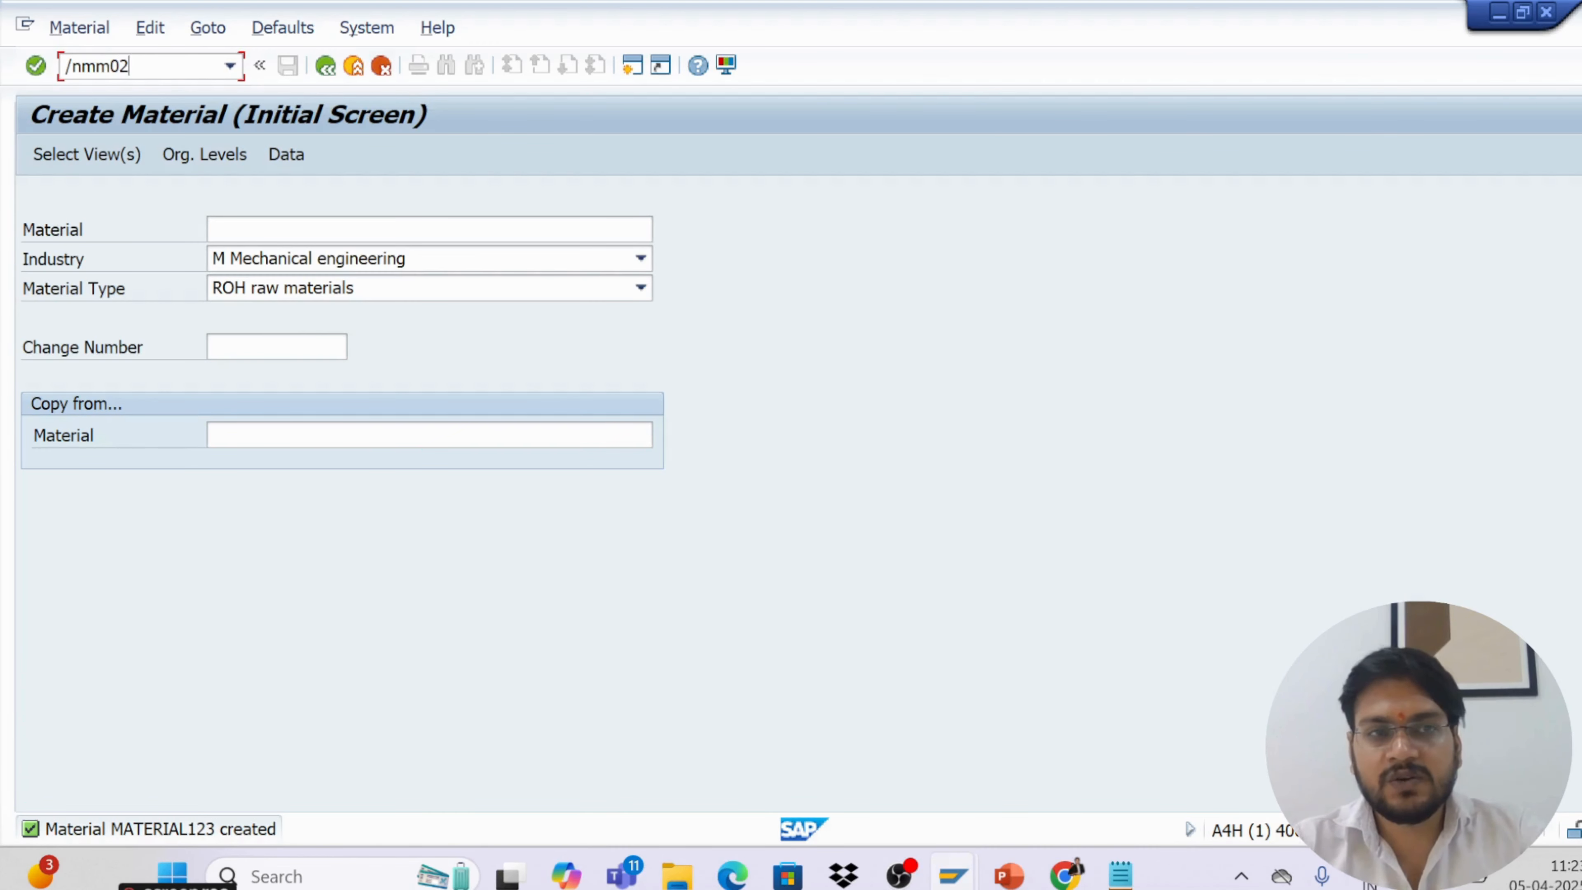
key("Return")
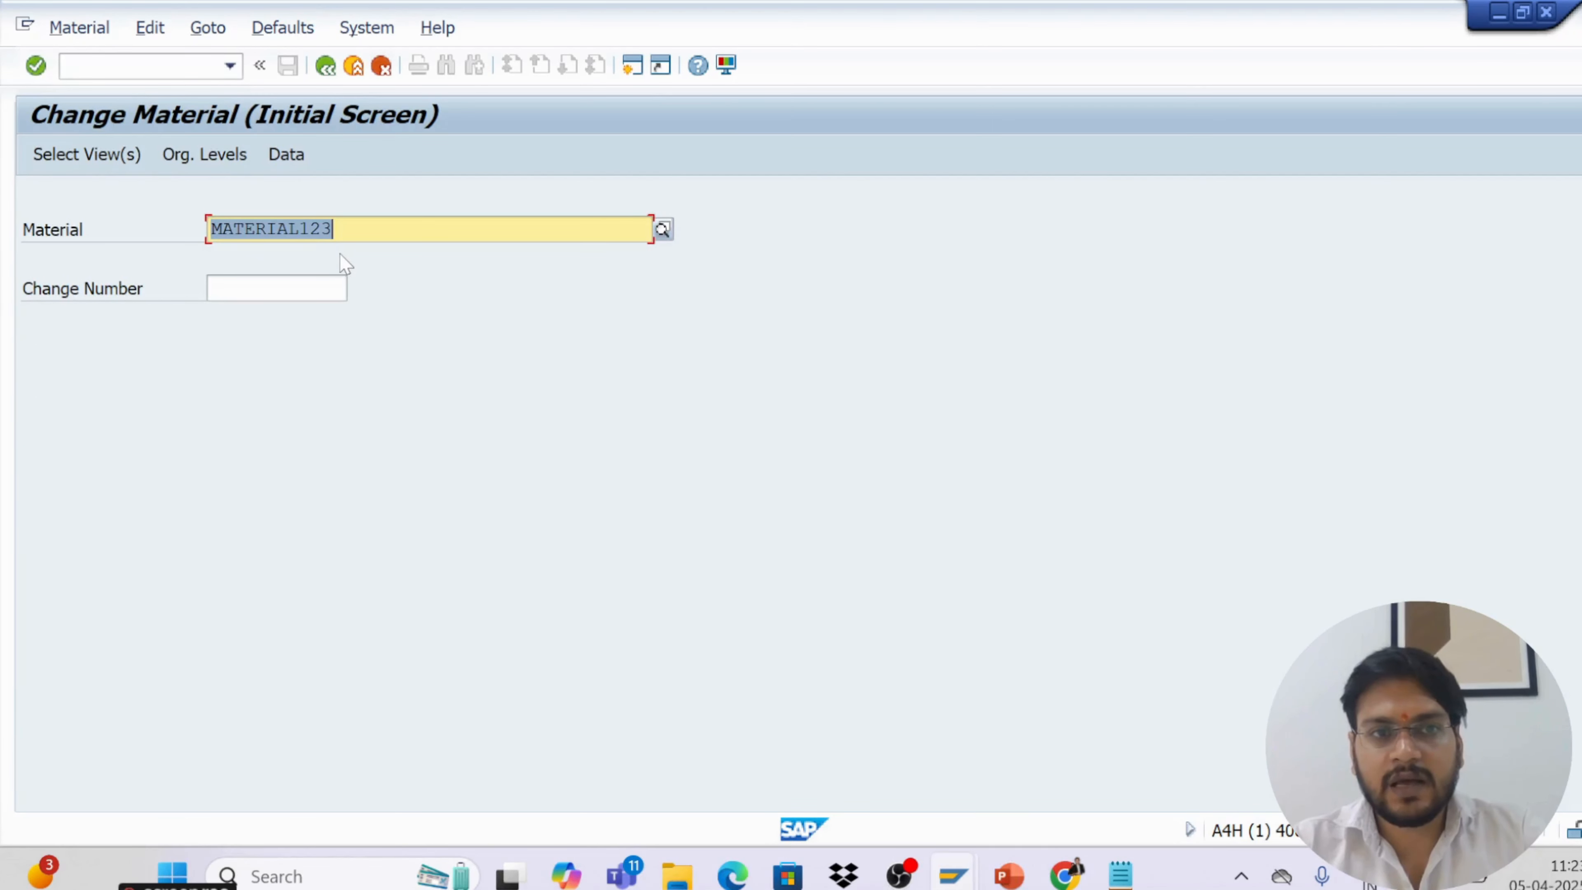
Select the Accounting 1, Purchasing, Basic Data 1 and General Plant Data / Storage 1 views for MATERIAL123
left_click(100, 163)
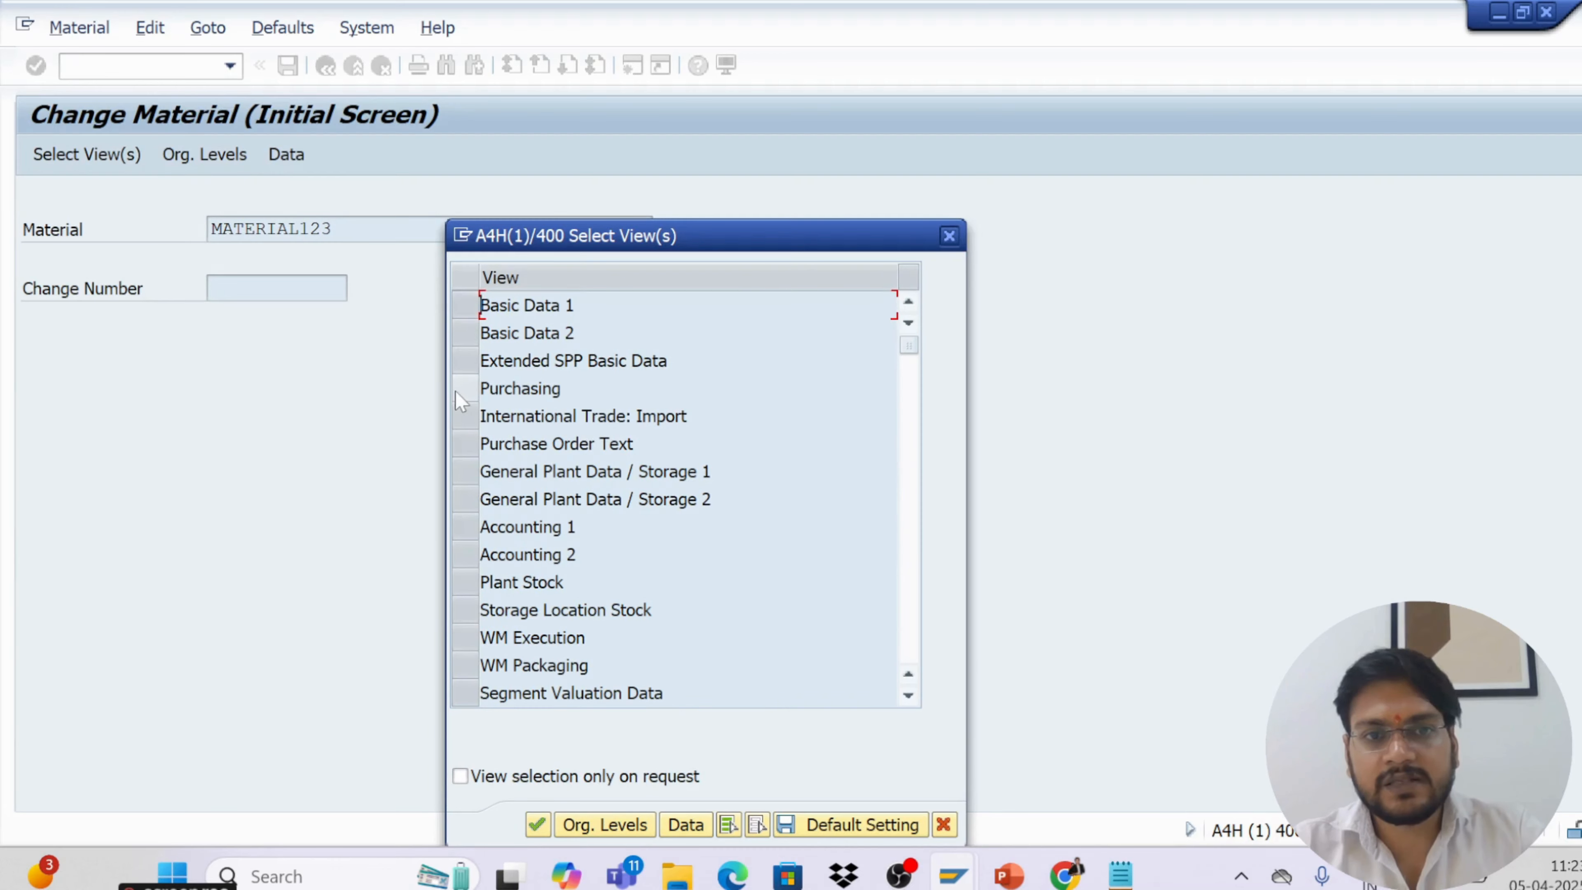
left_click(465, 526)
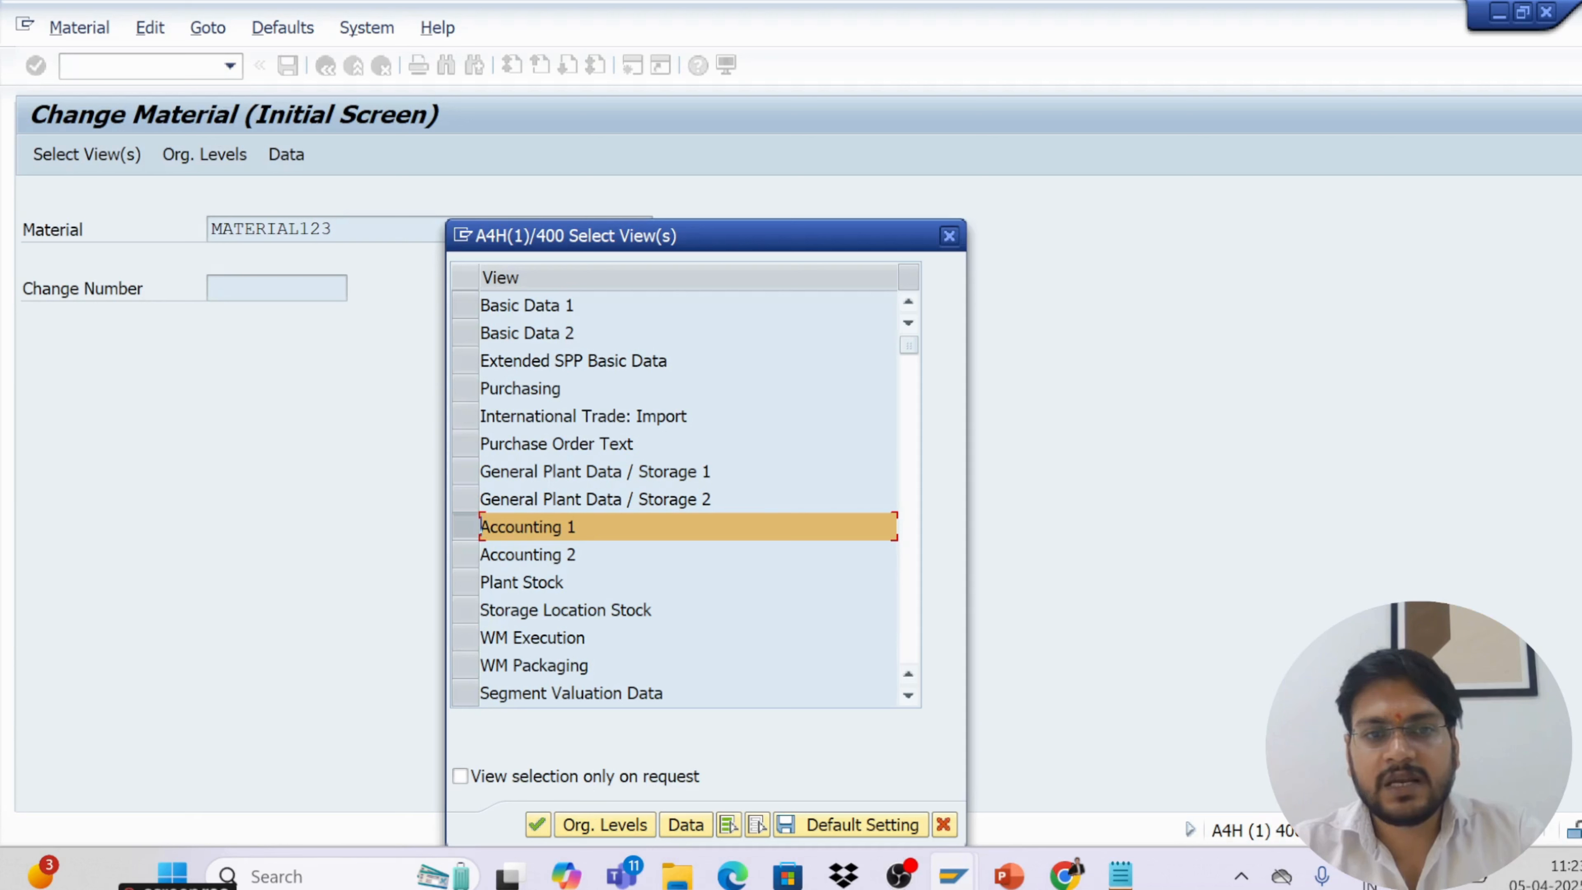
left_click(466, 391)
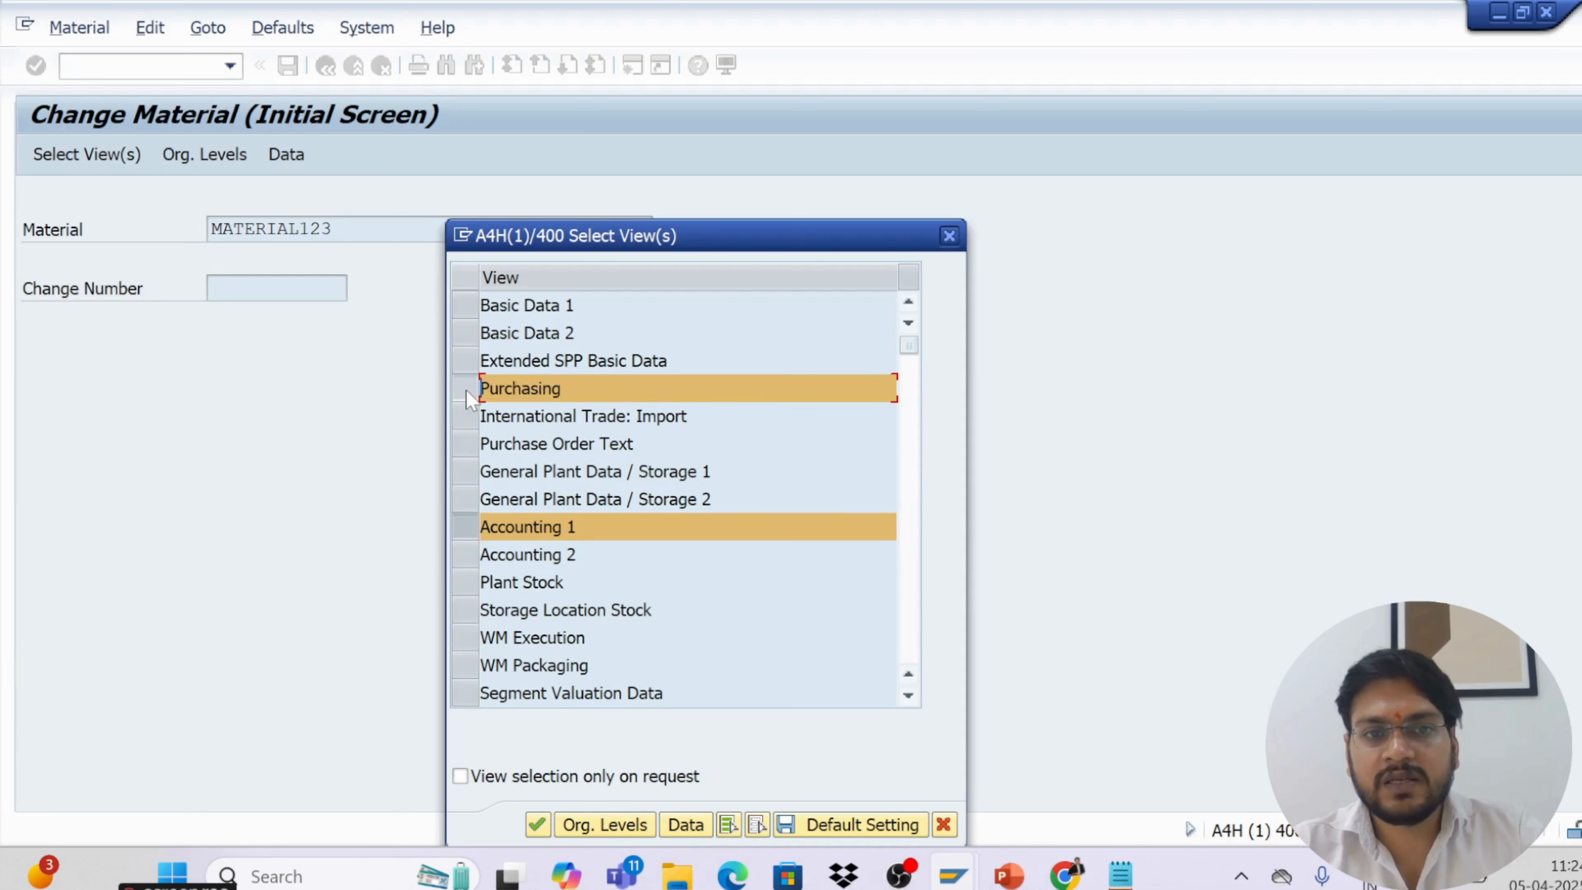
left_click(458, 308)
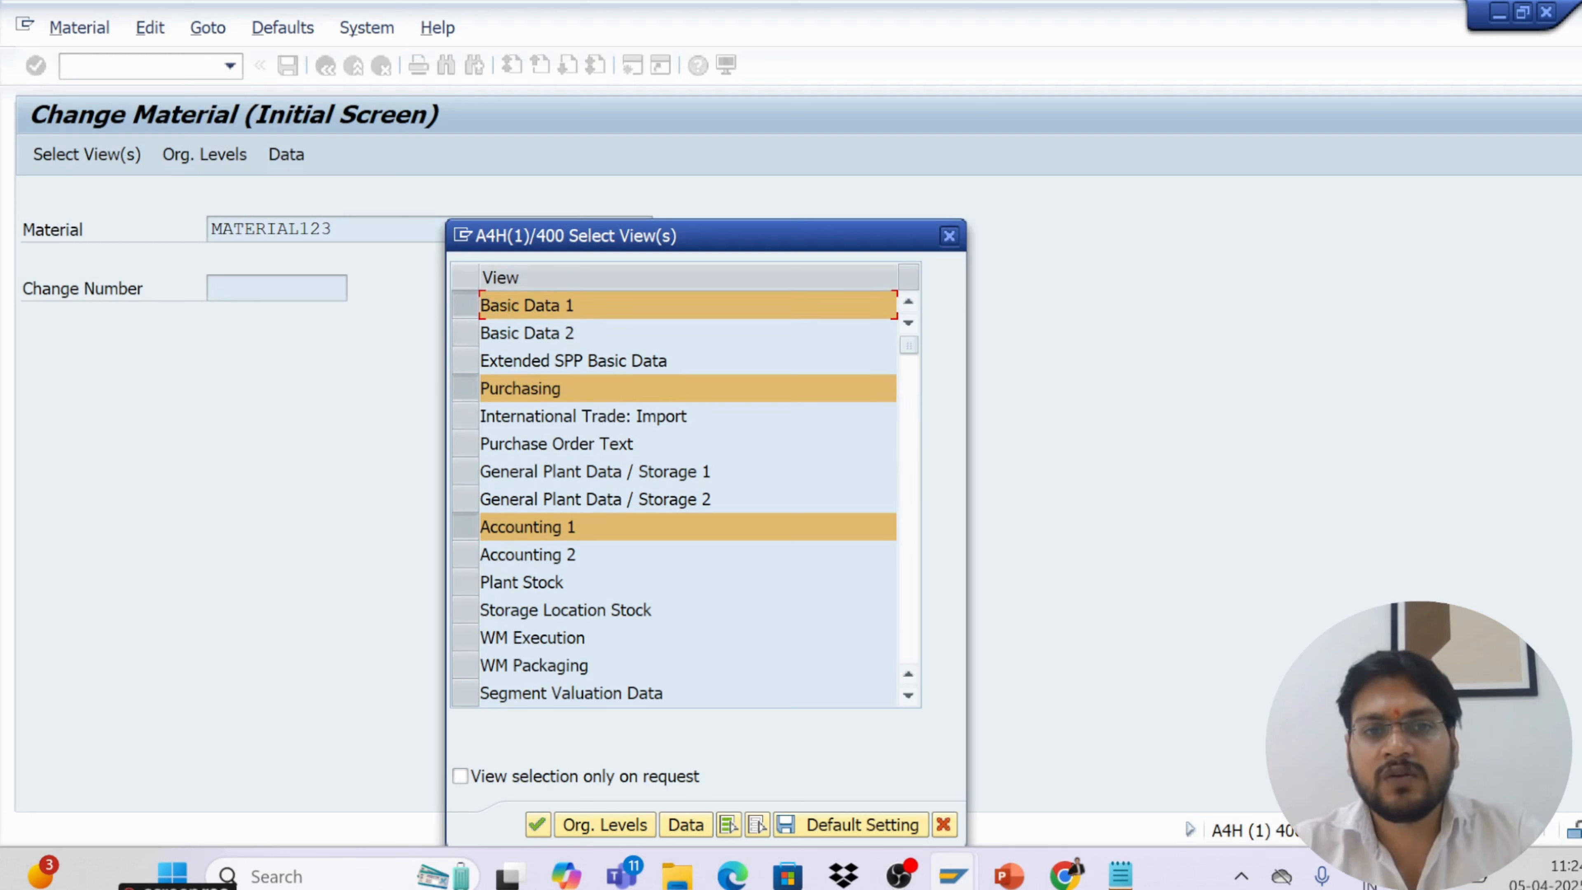
left_click(463, 474)
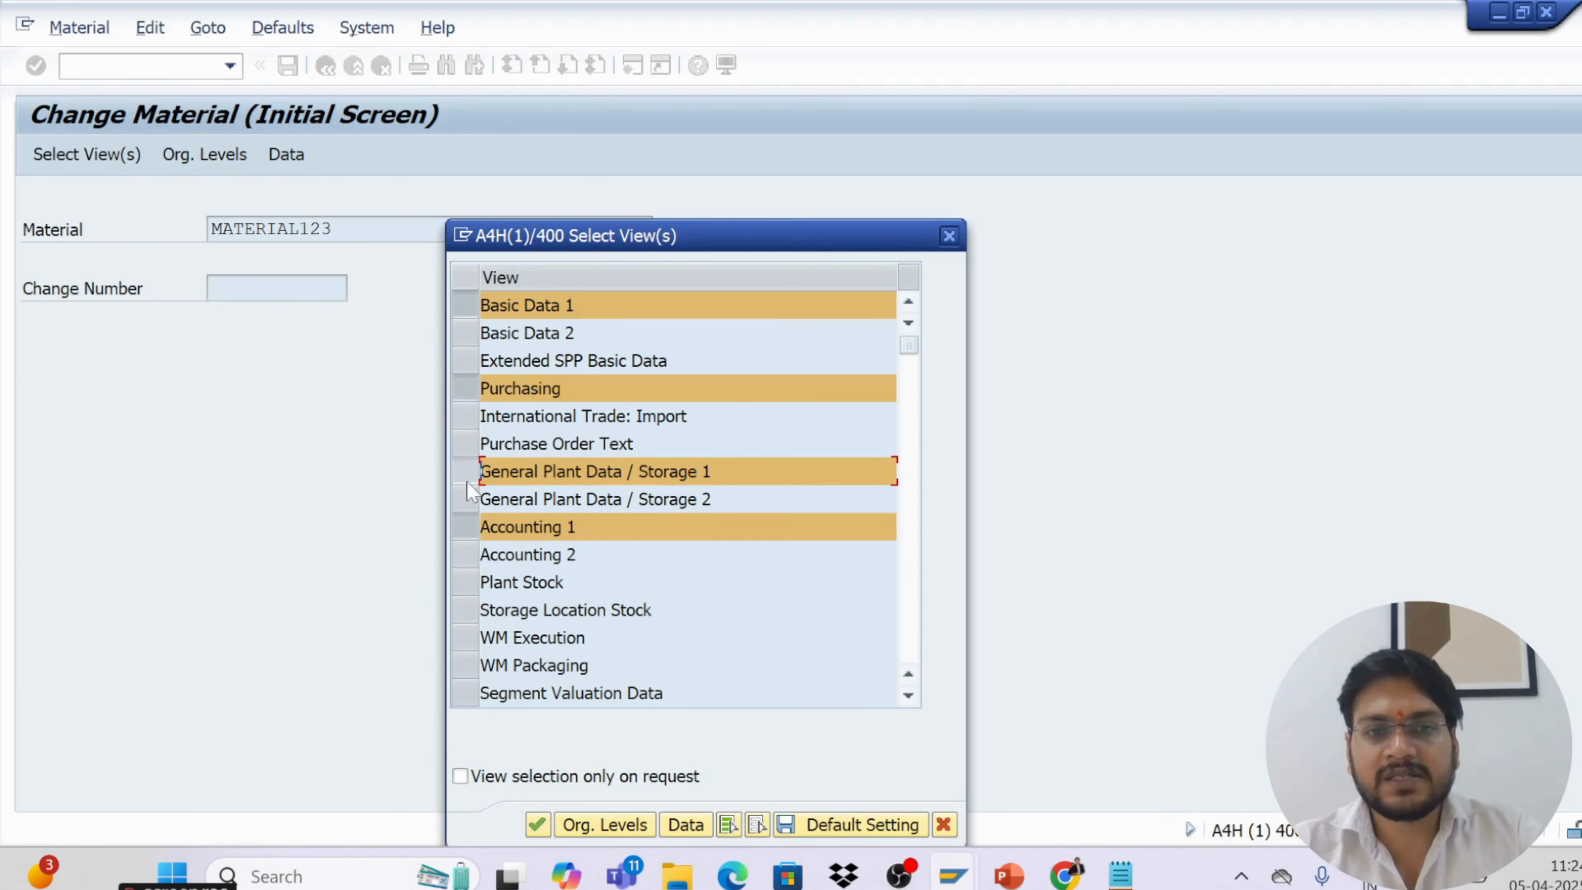
Set the organizational levels to plant KL01 and storage location KS01 and continue
left_click(578, 826)
type("kl01")
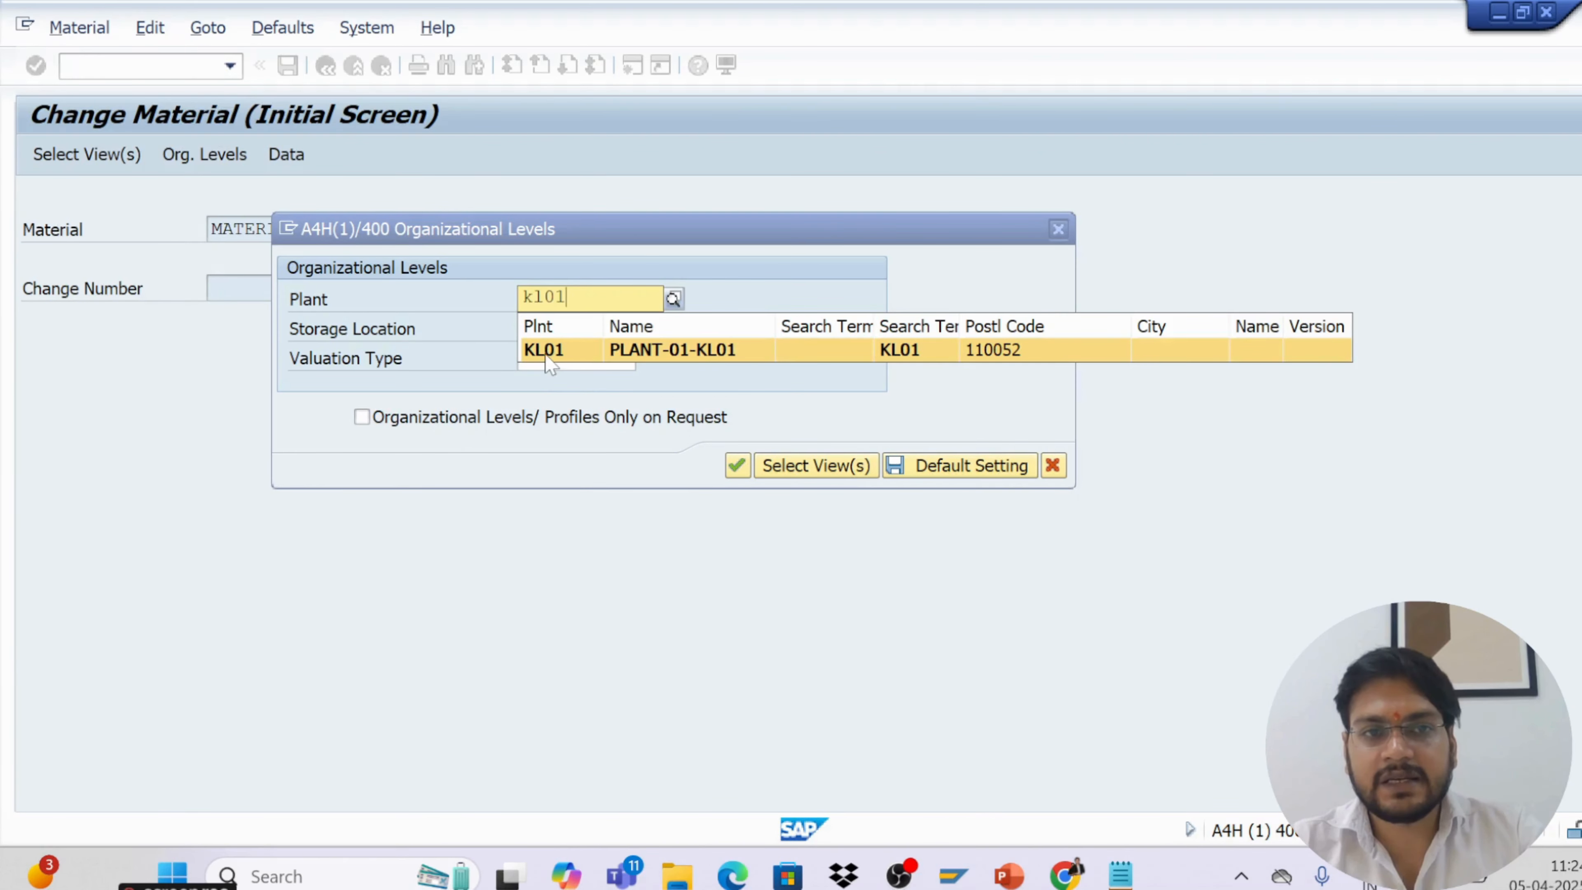
left_click(546, 354)
key("Tab")
type("ks01")
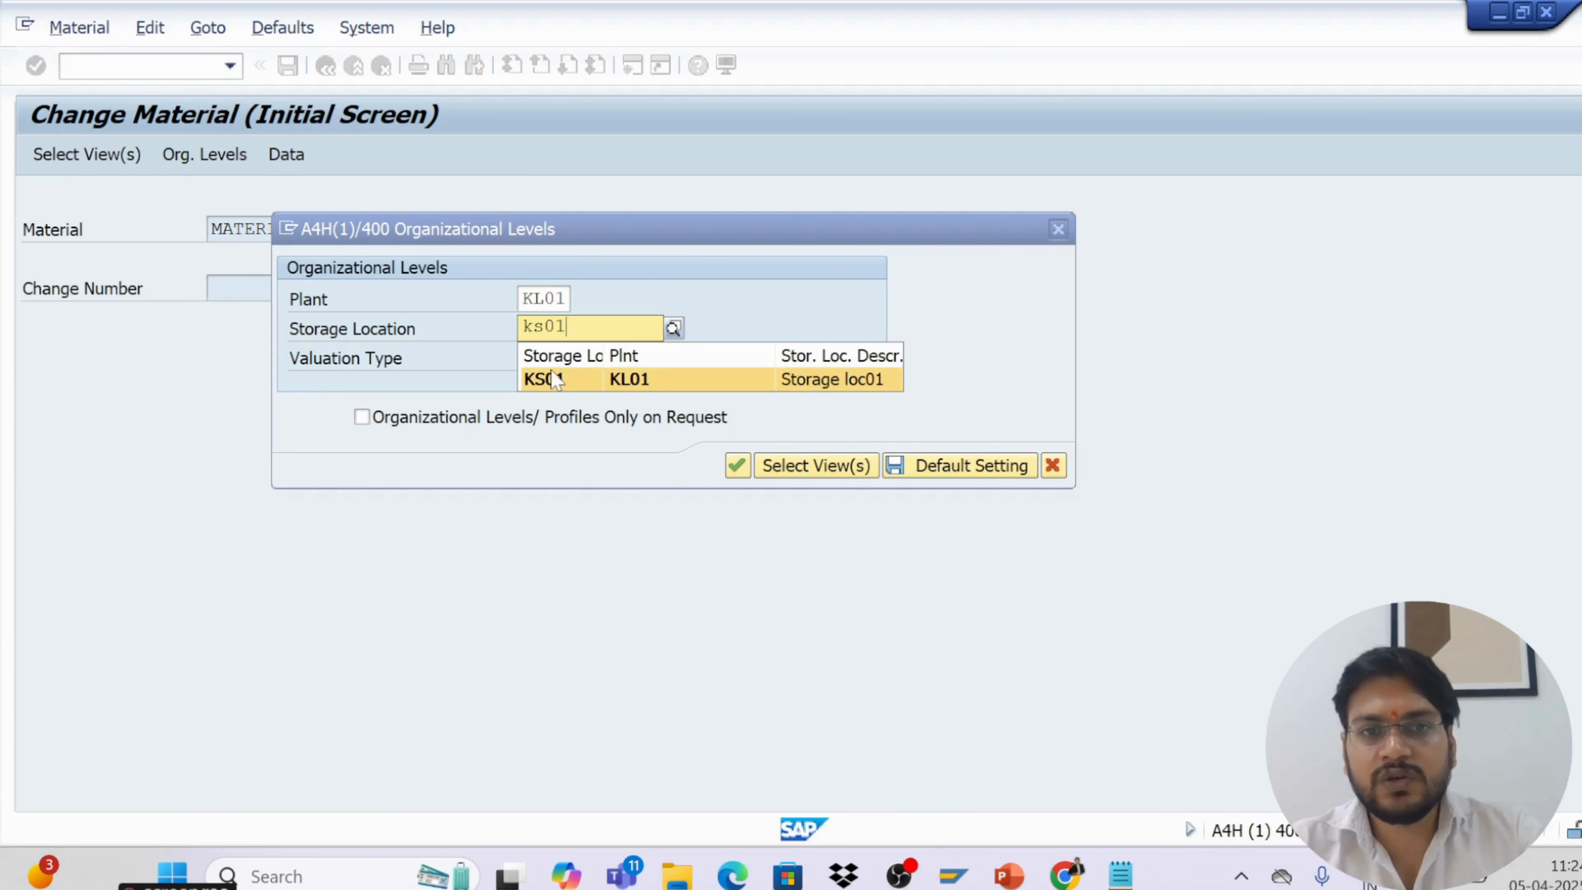
left_click(555, 379)
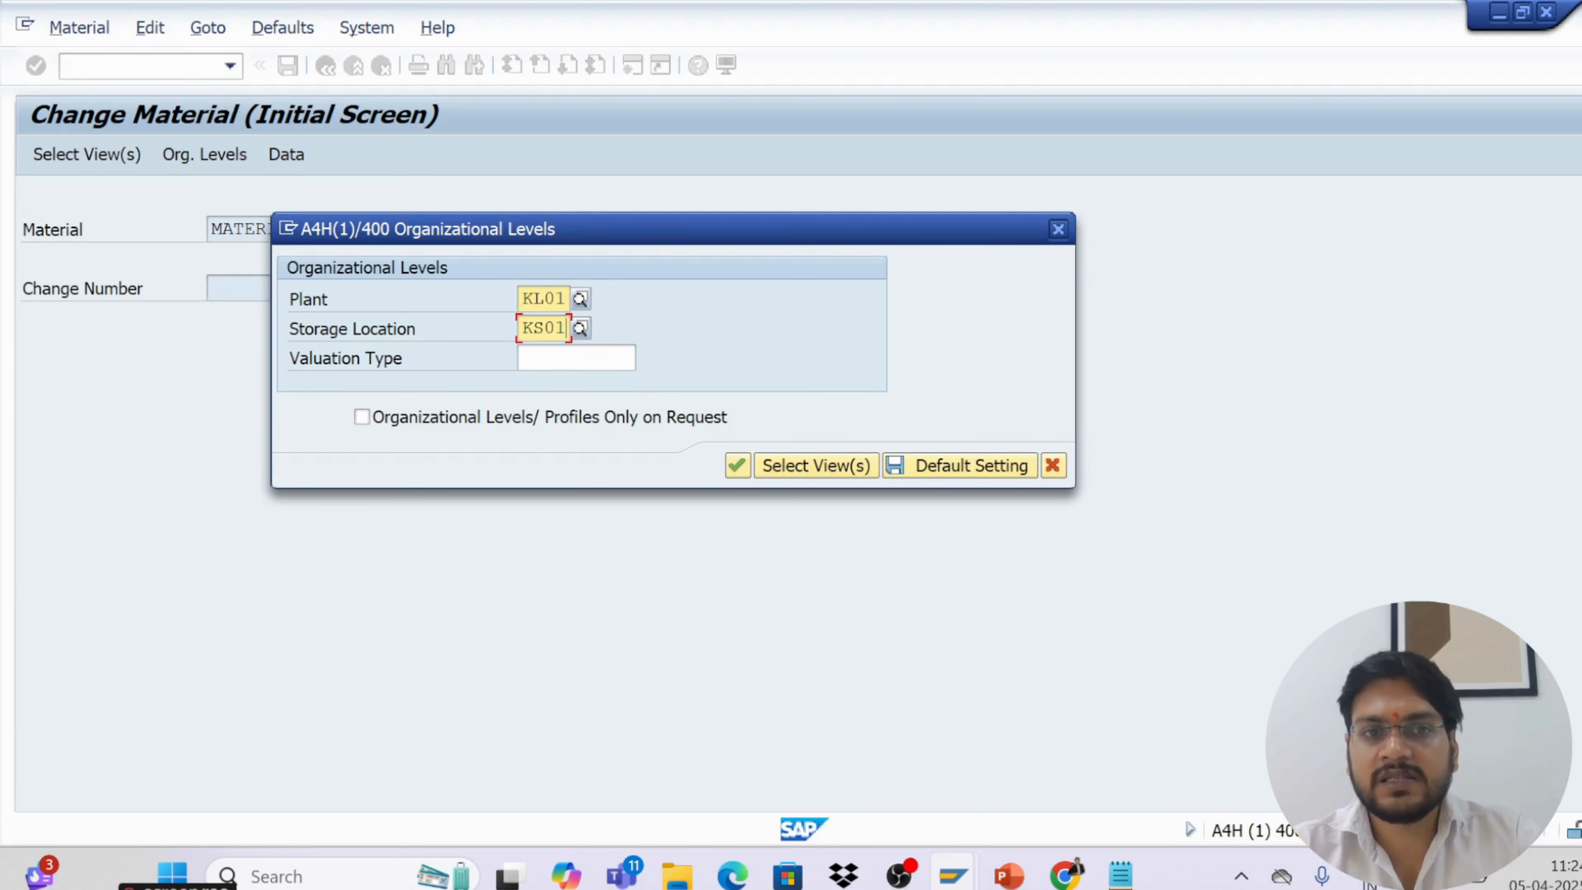
left_click(737, 466)
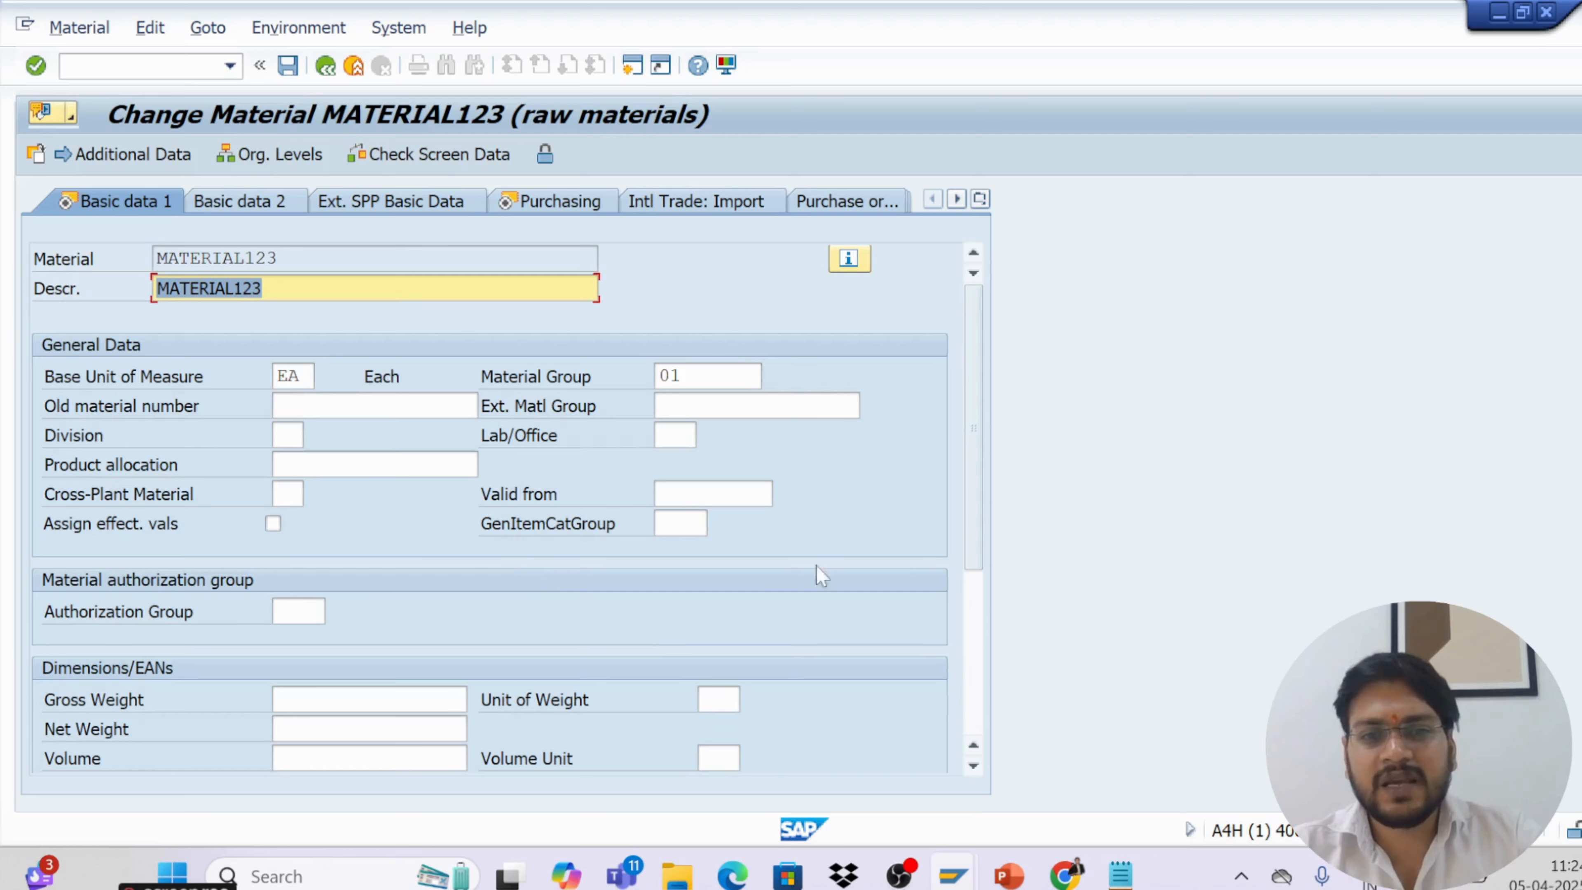
Change the material group to 02 from the value list in Basic data 1 and confirm
mouse_move(973, 538)
left_mouse_down()
mouse_move(978, 588)
mouse_move(971, 516)
left_mouse_up()
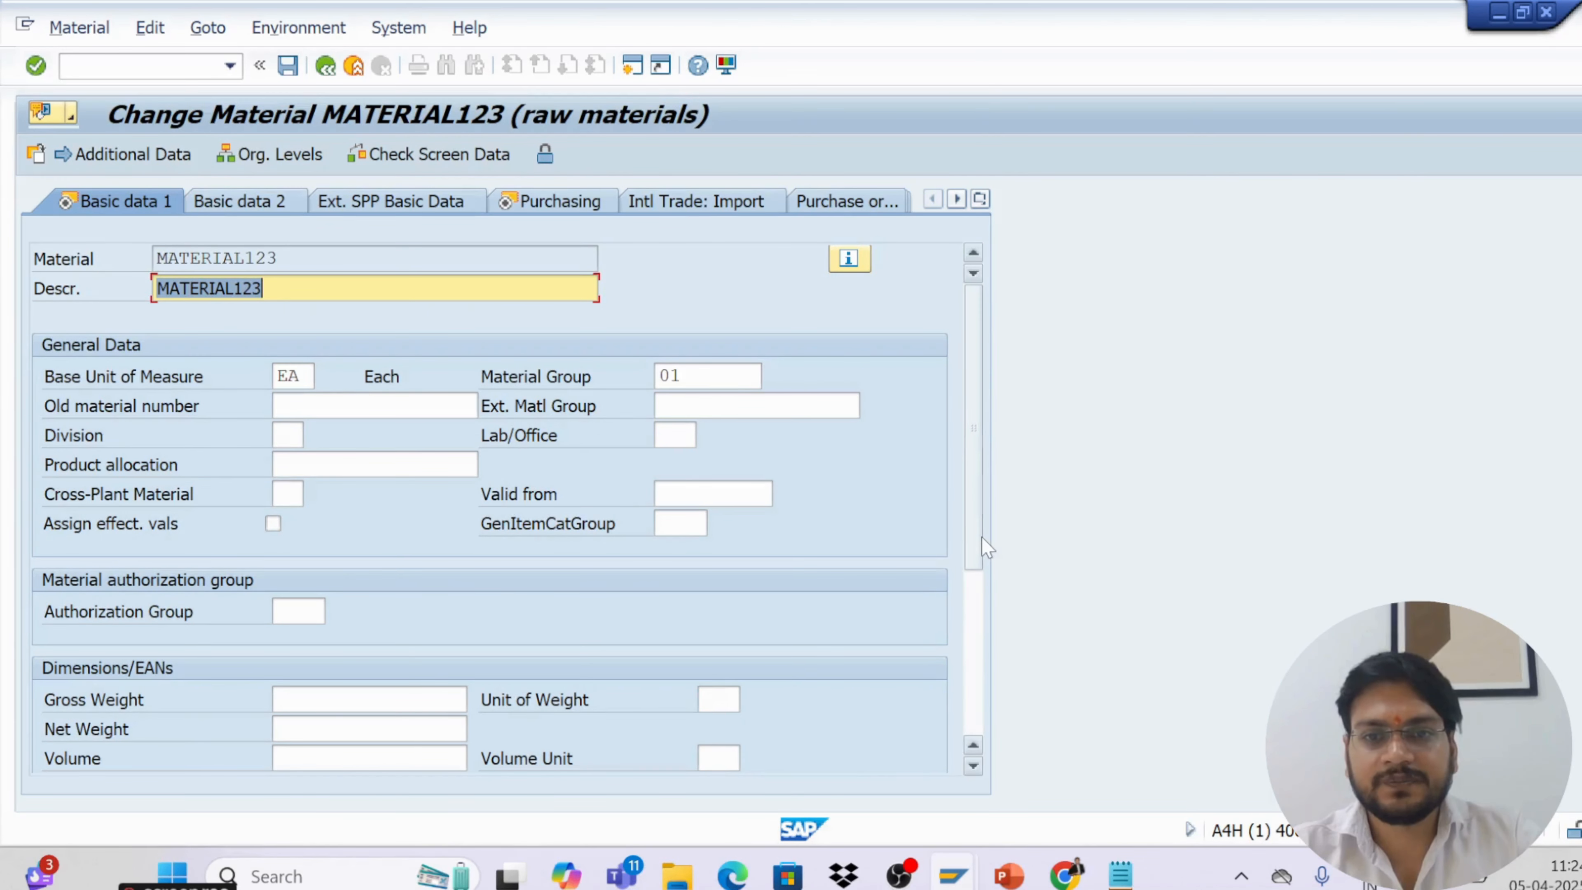
left_click_drag(981, 539, 1003, 644)
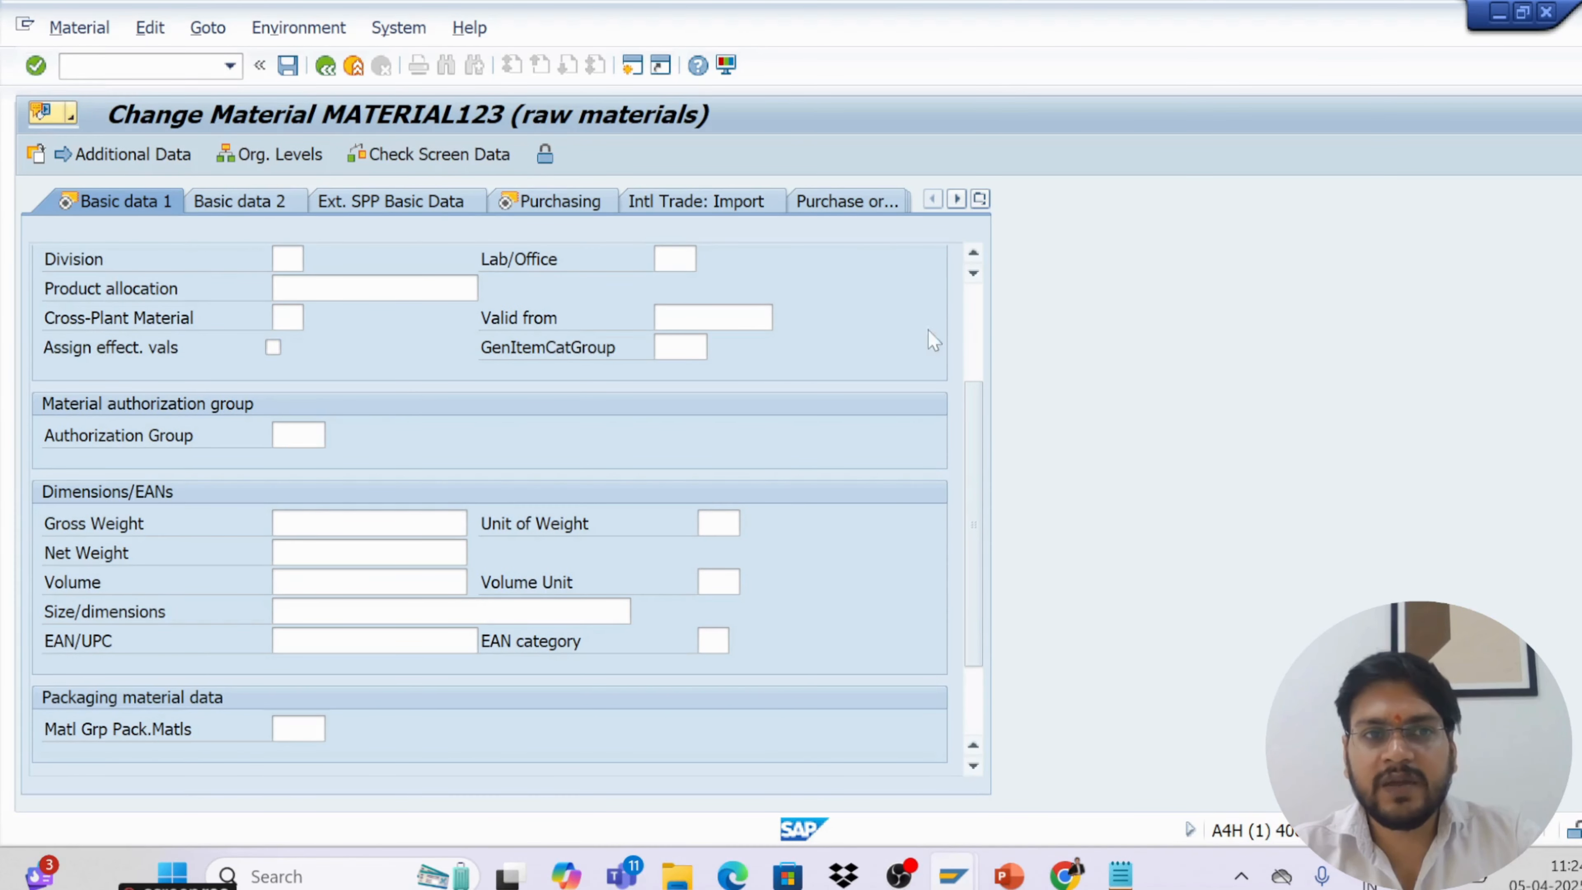
left_click(983, 307)
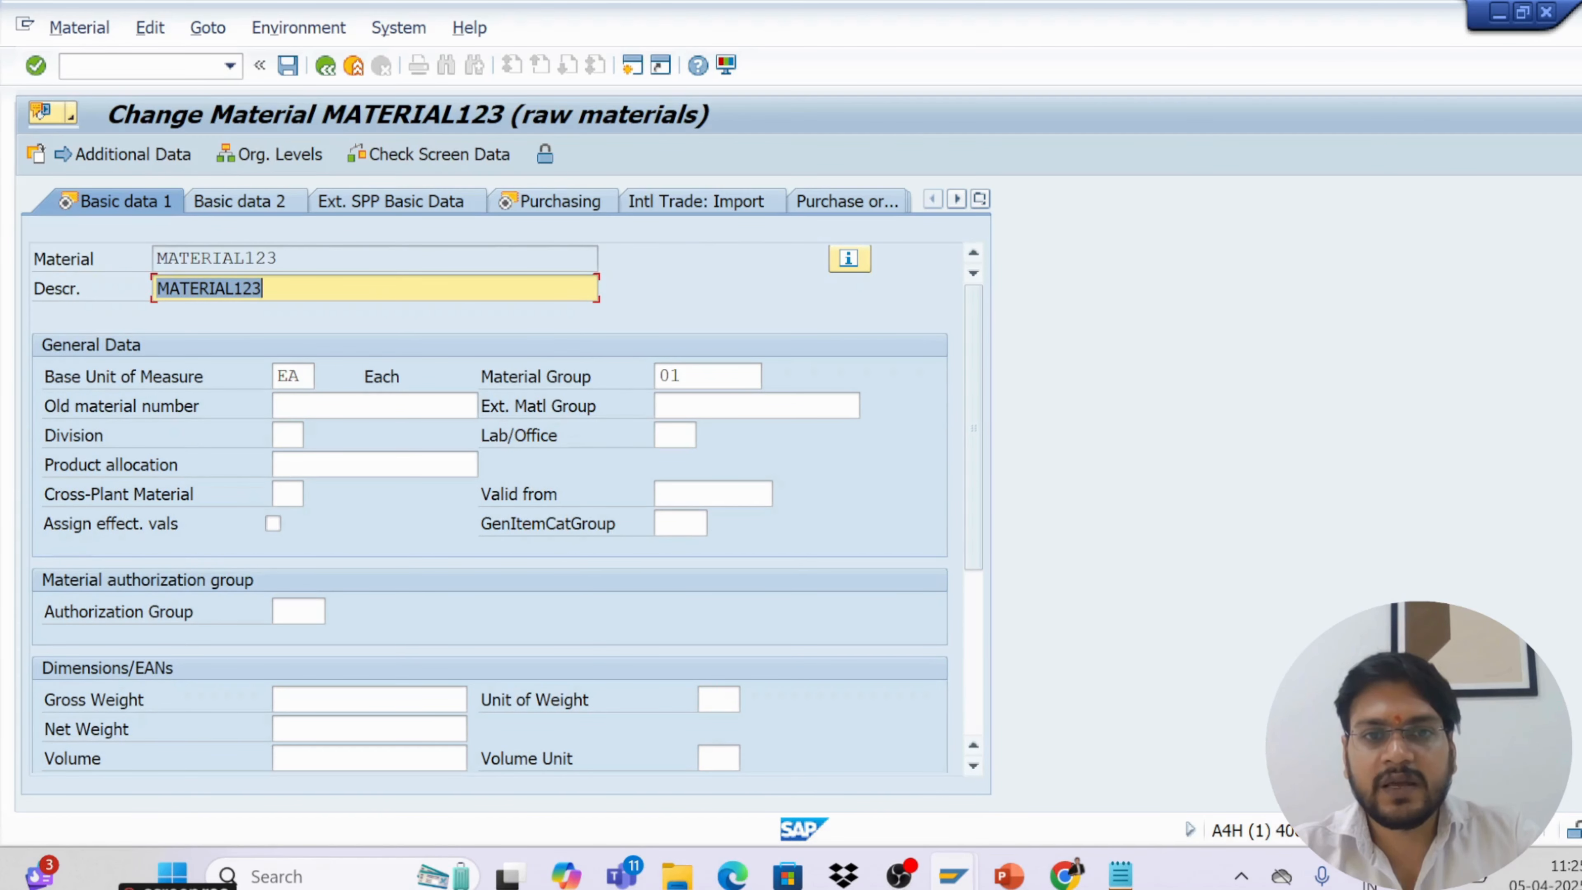
left_click(707, 376)
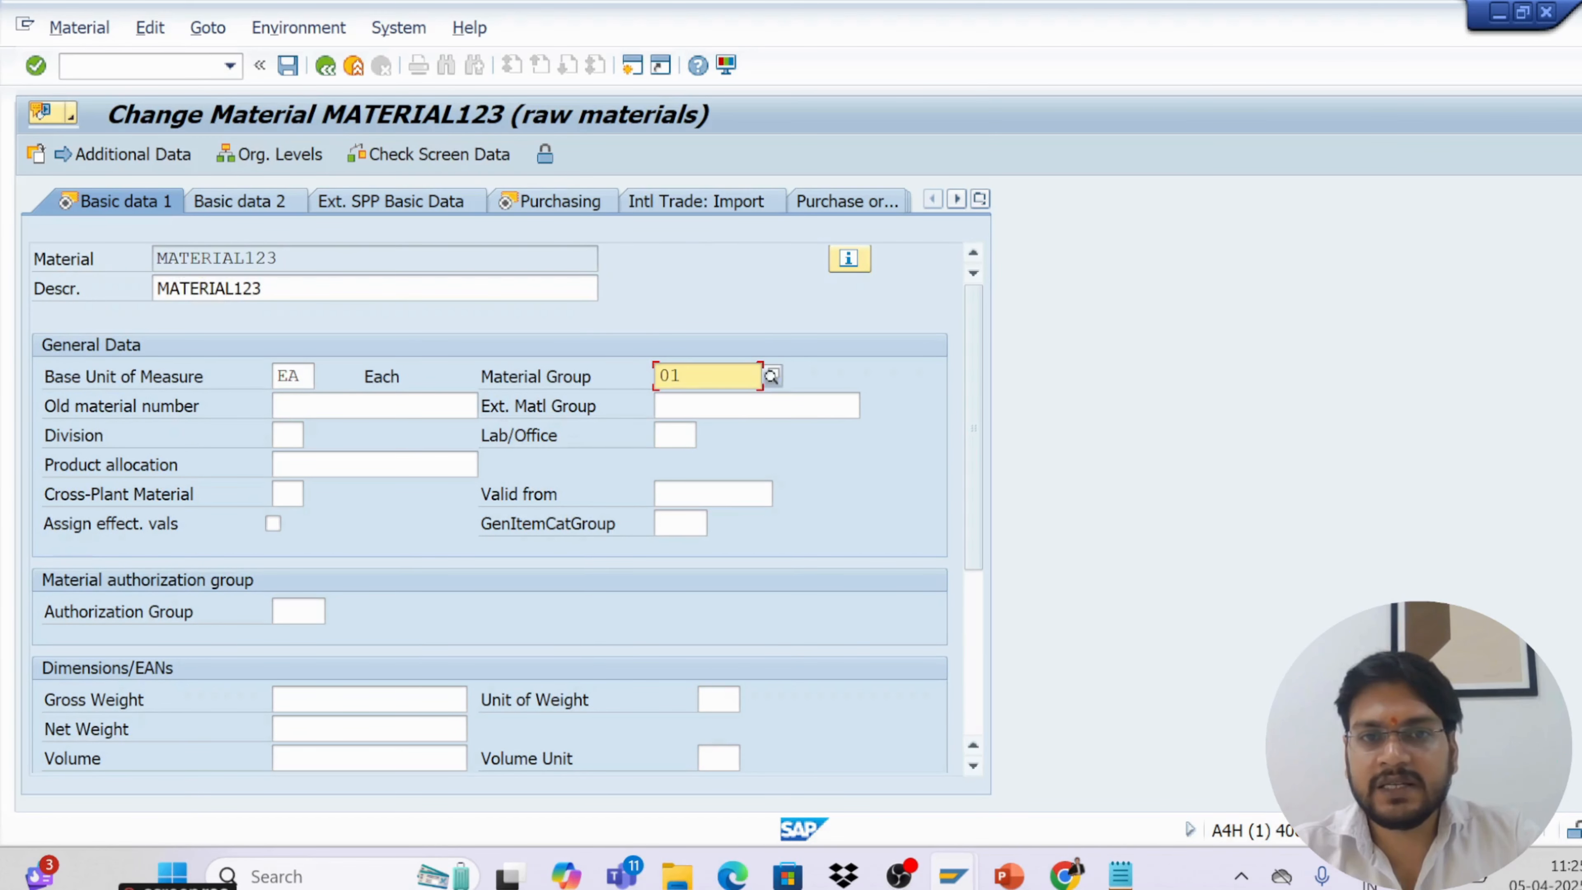
left_click(771, 375)
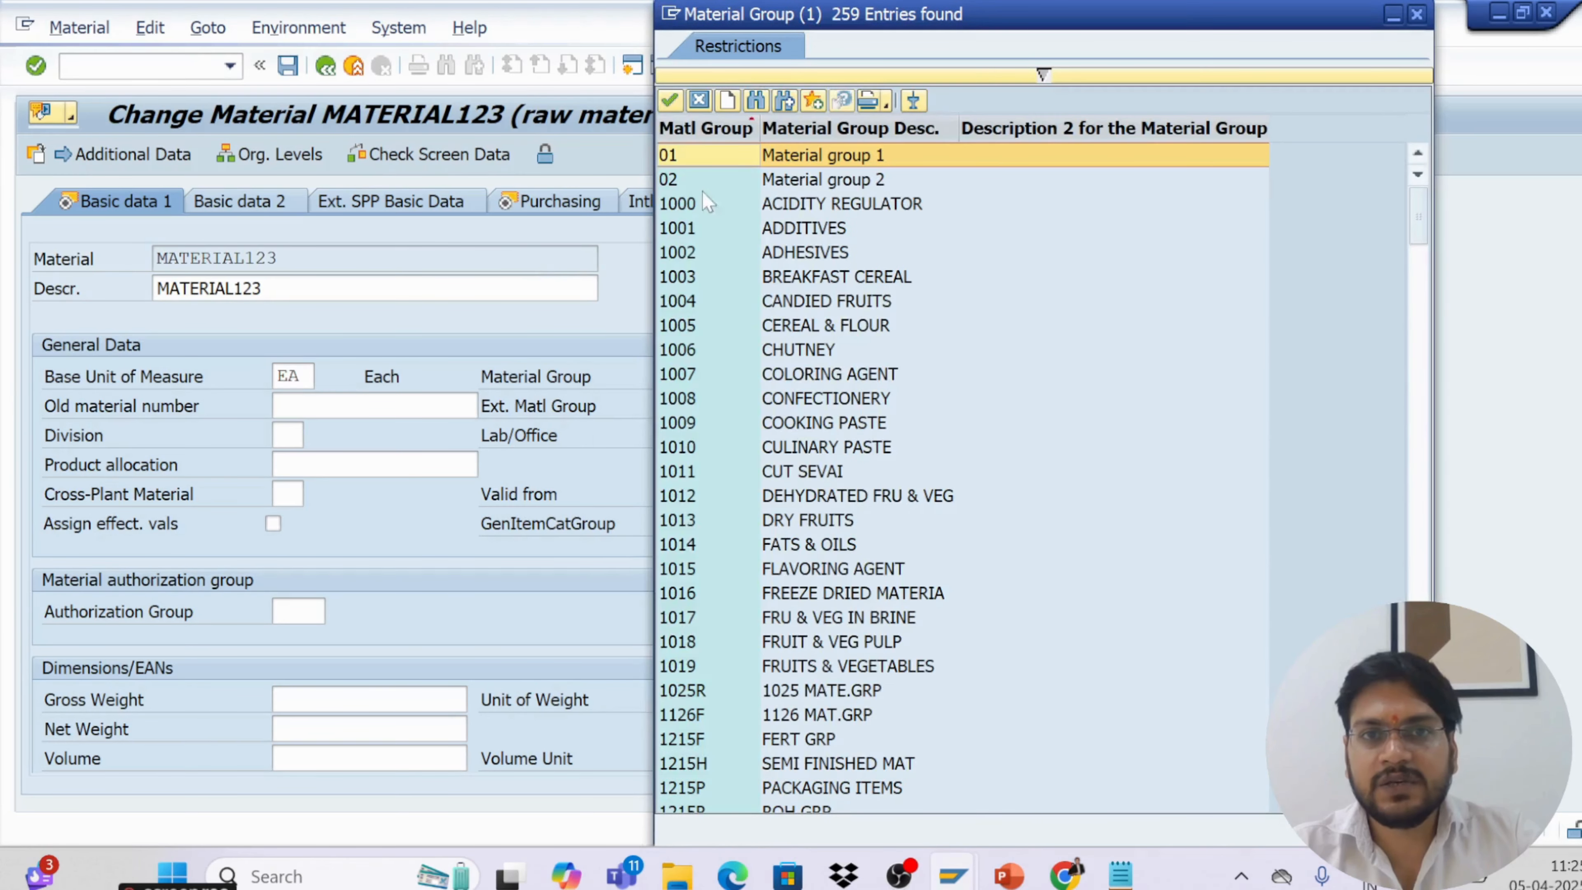
double_click(782, 182)
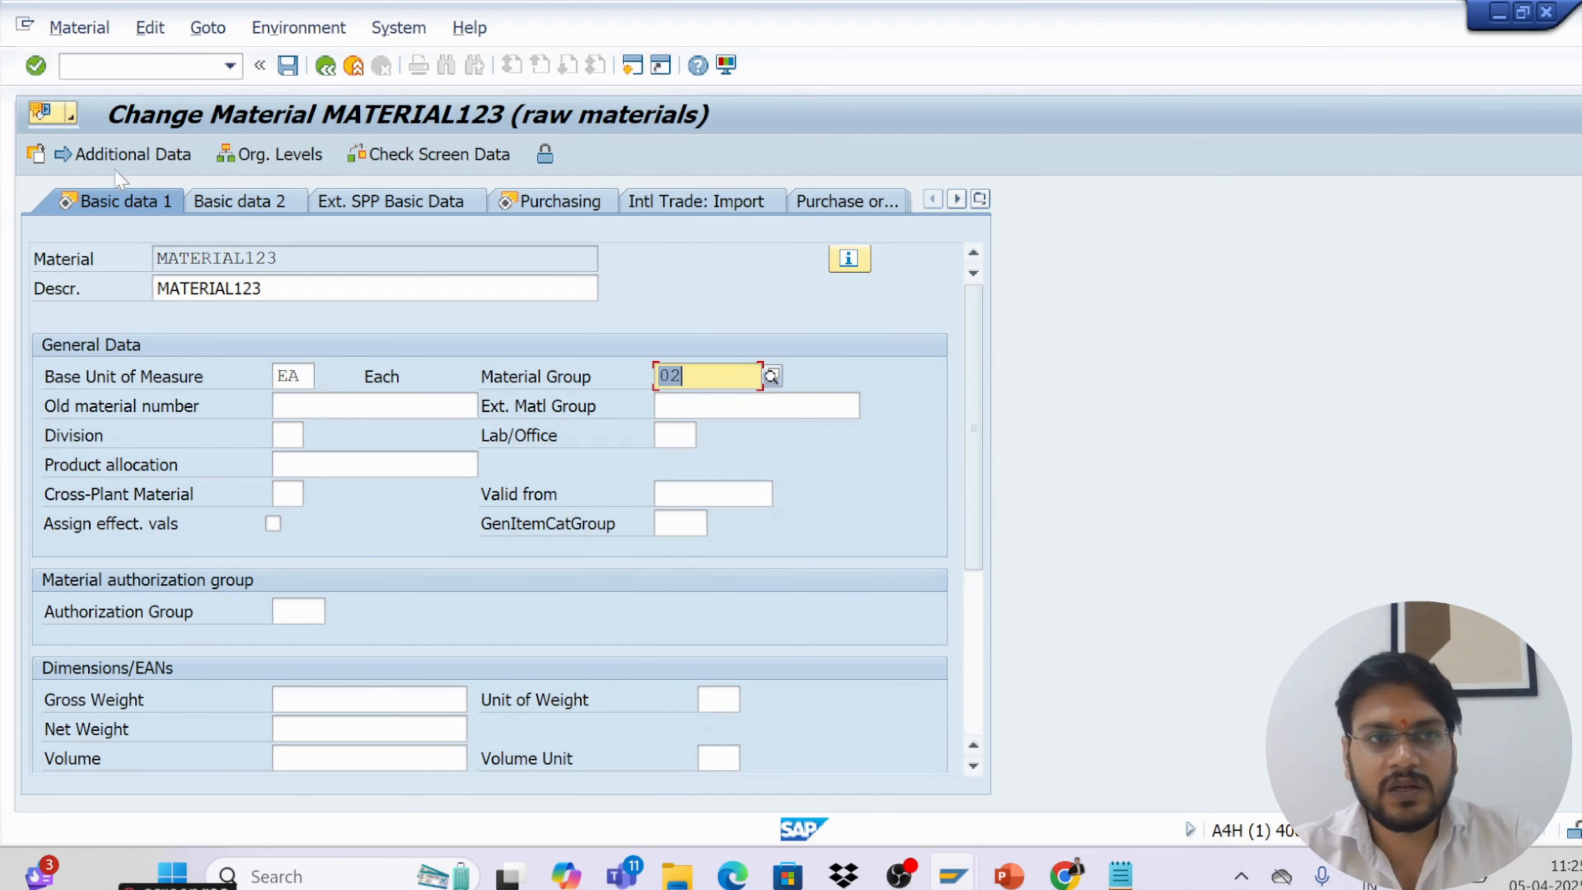
left_click(36, 65)
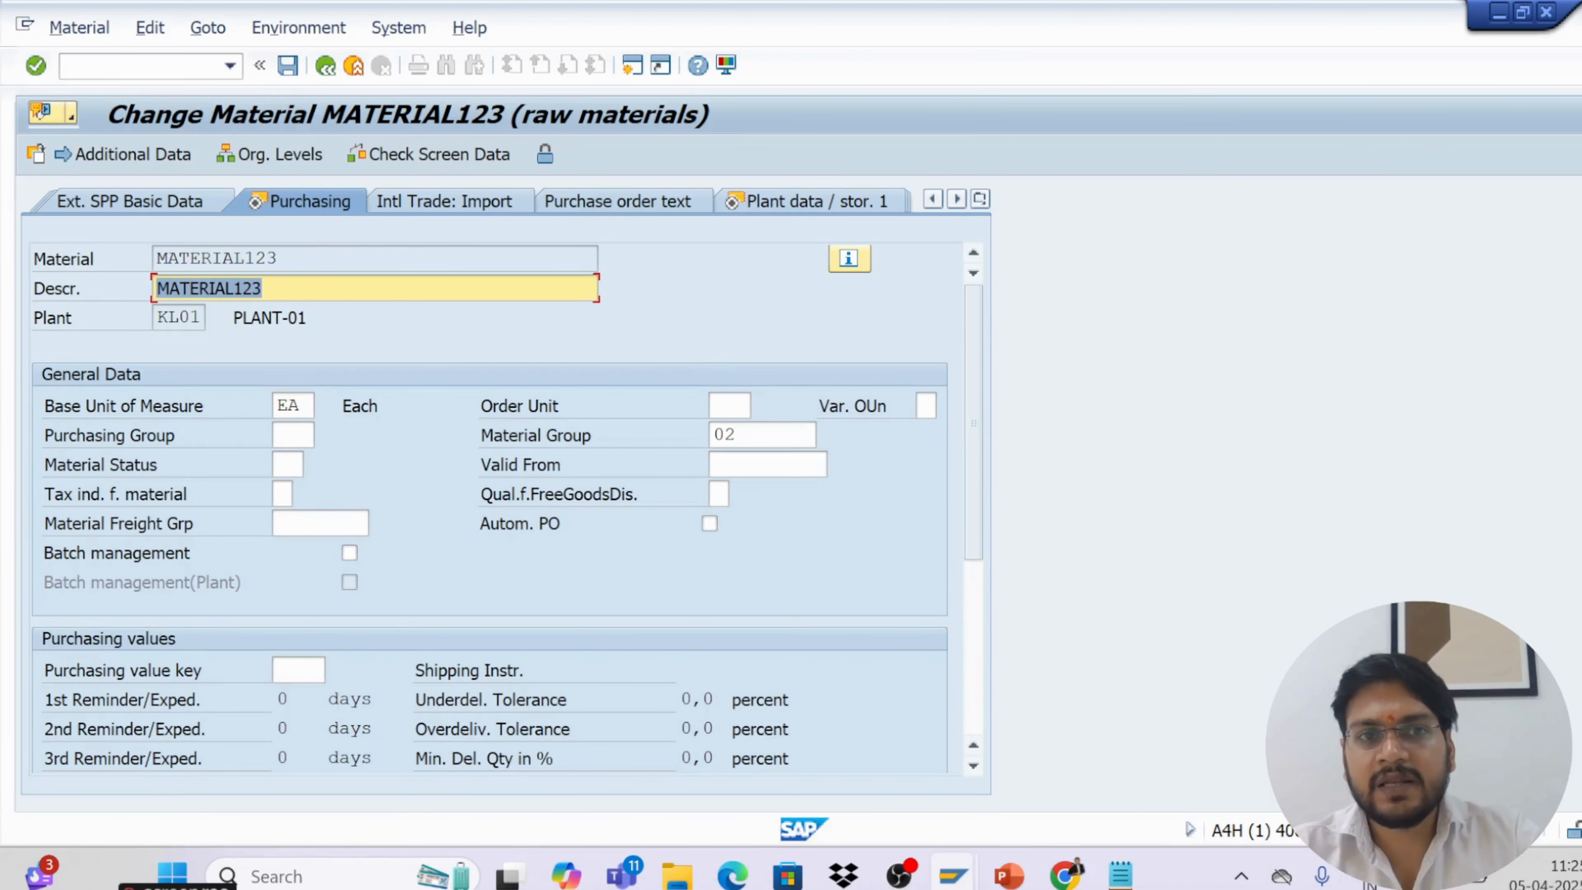
Jump to the Accounting 1 view and review its valuation and price data
left_click(979, 199)
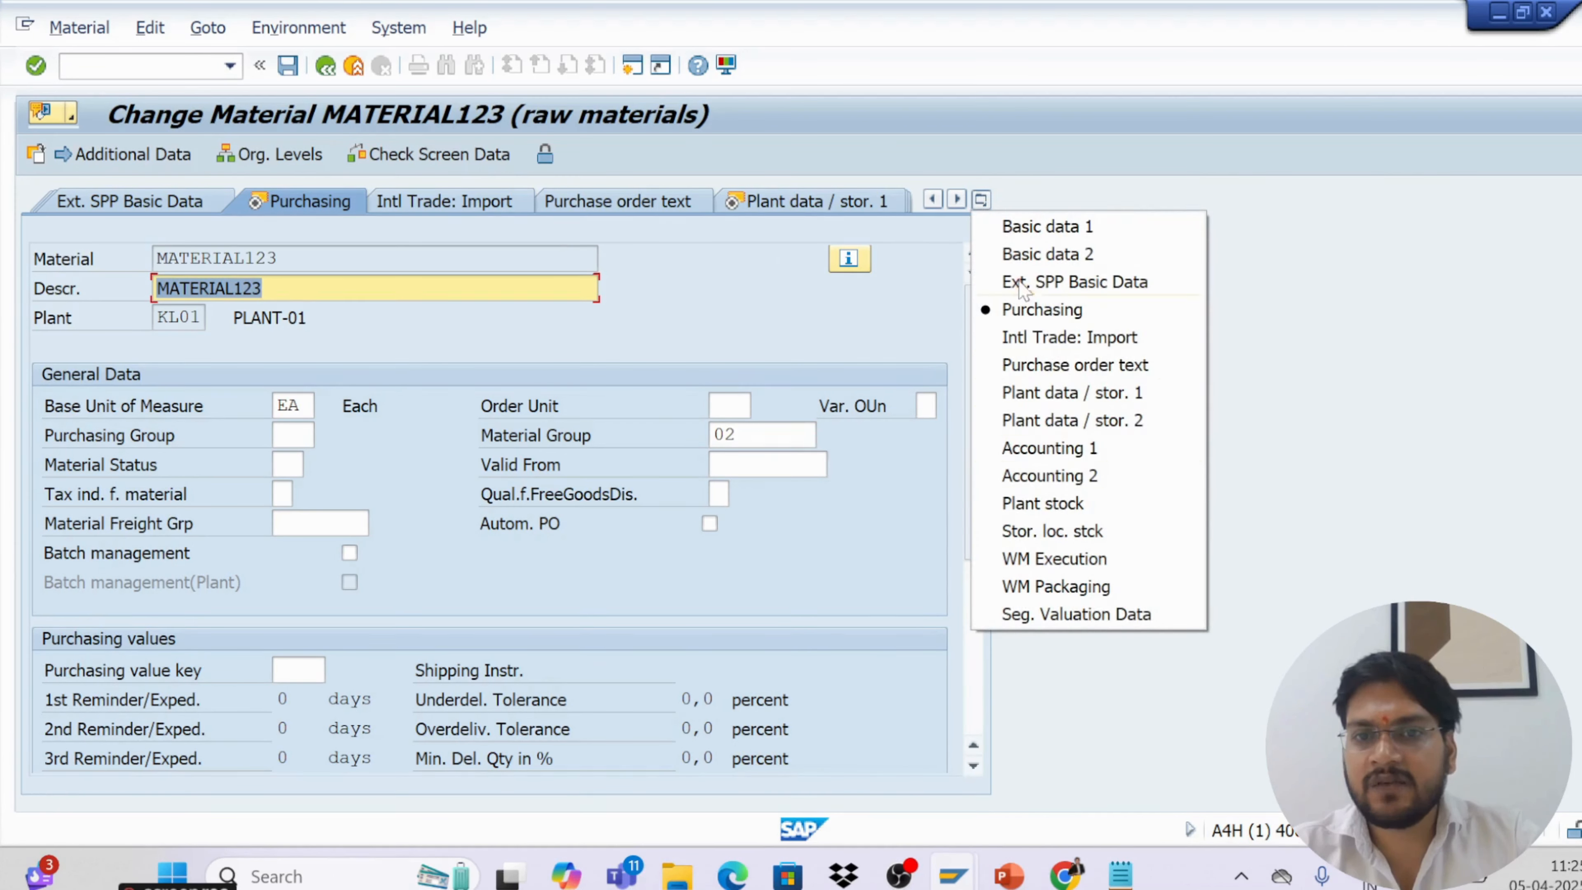
left_click(1025, 450)
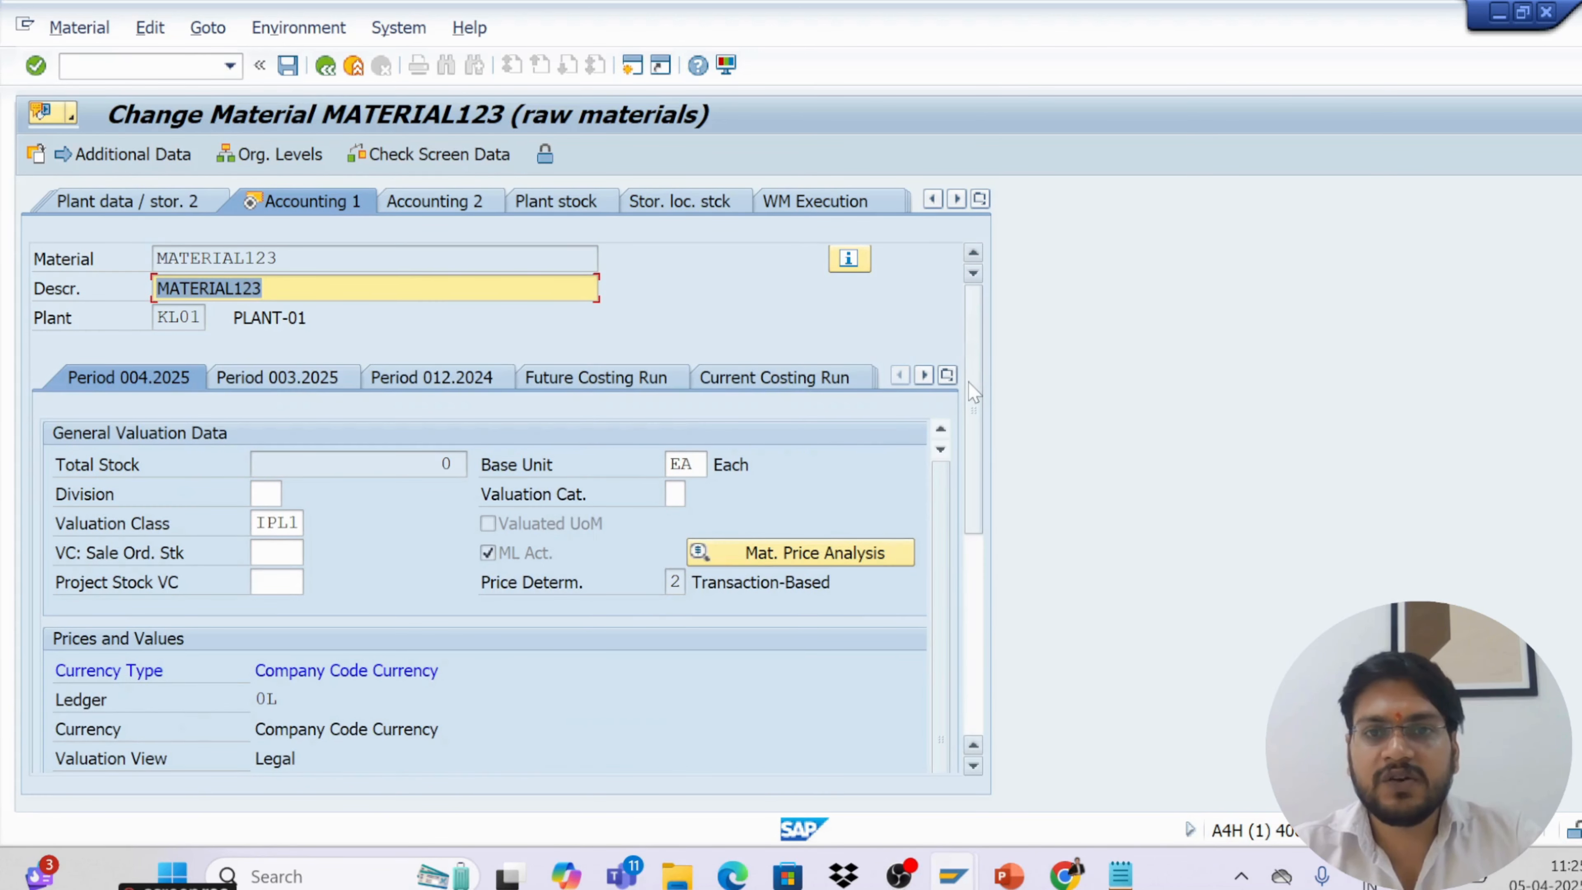
left_click_drag(974, 394, 974, 466)
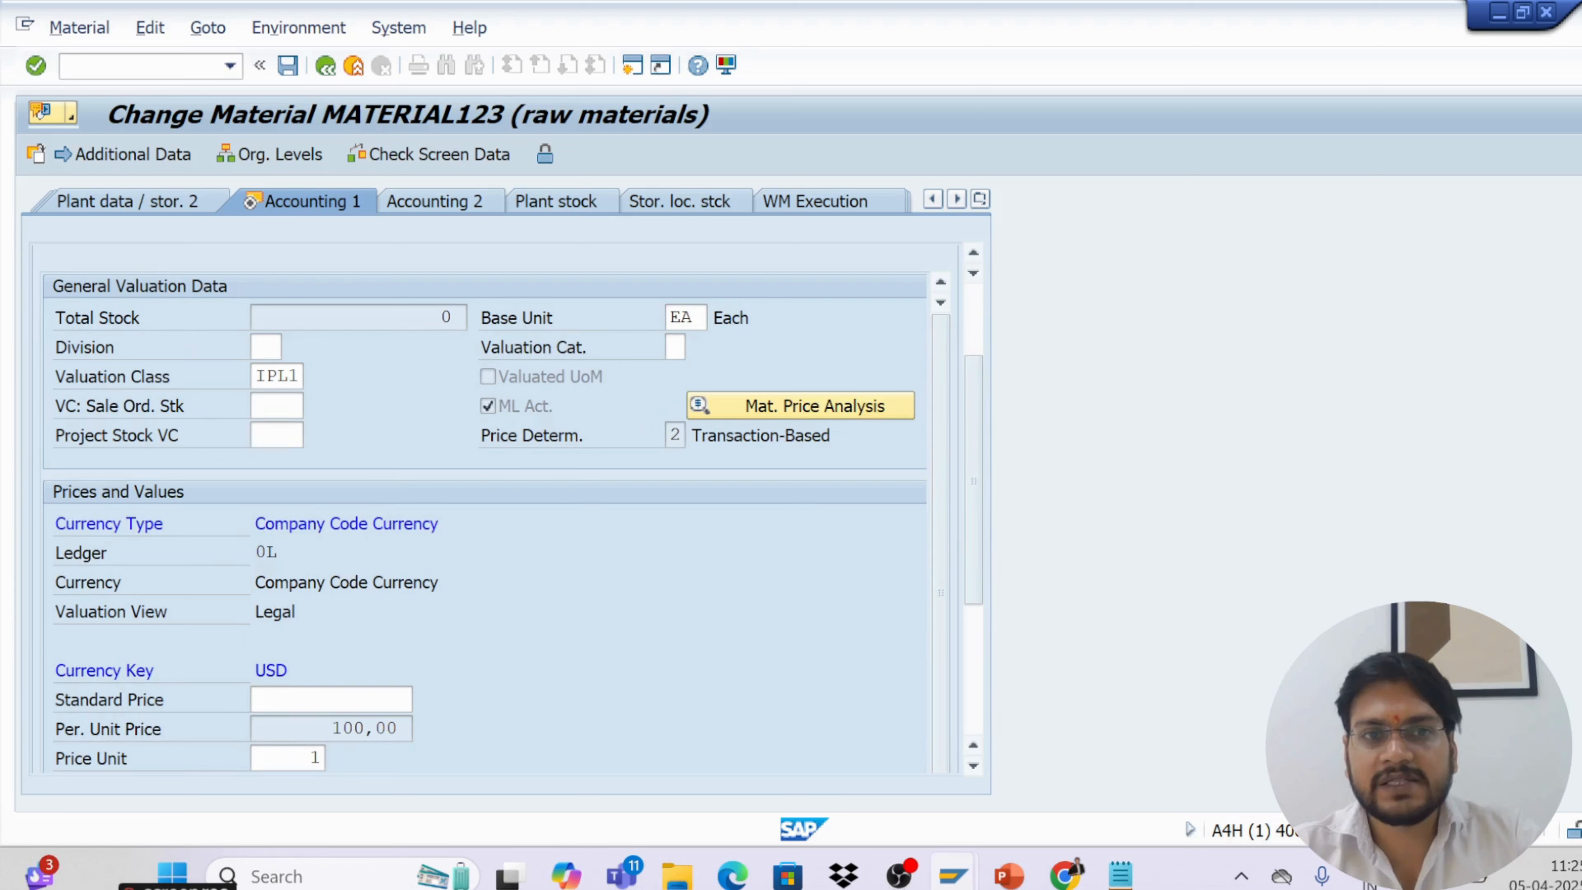
Return to Basic data 1 and extend the material description to MATERIAL123123456
left_click(978, 199)
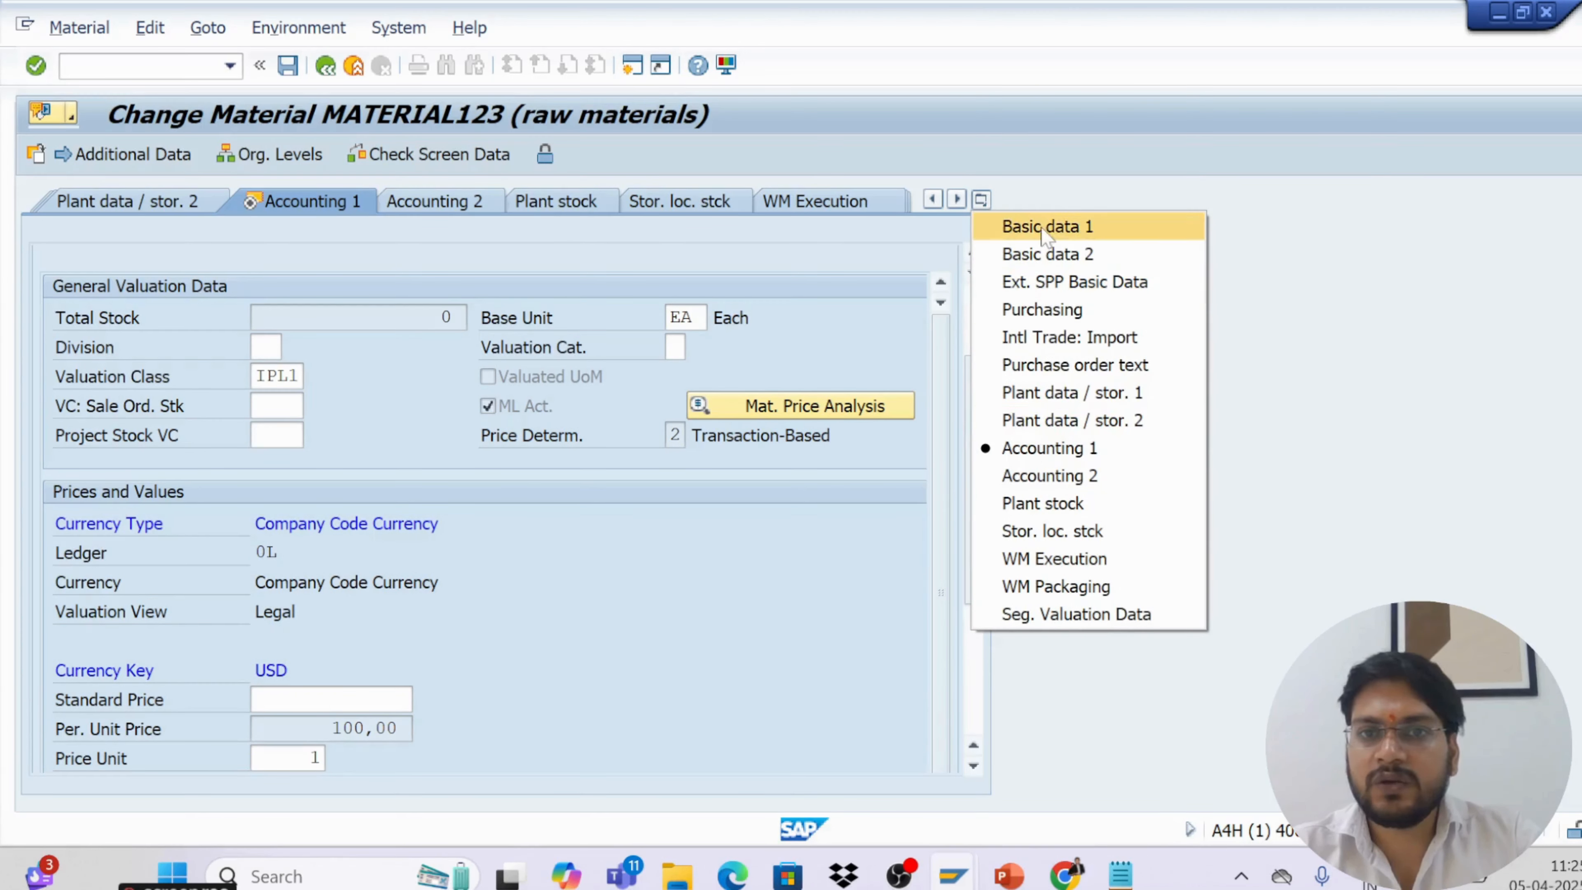
left_click(1063, 231)
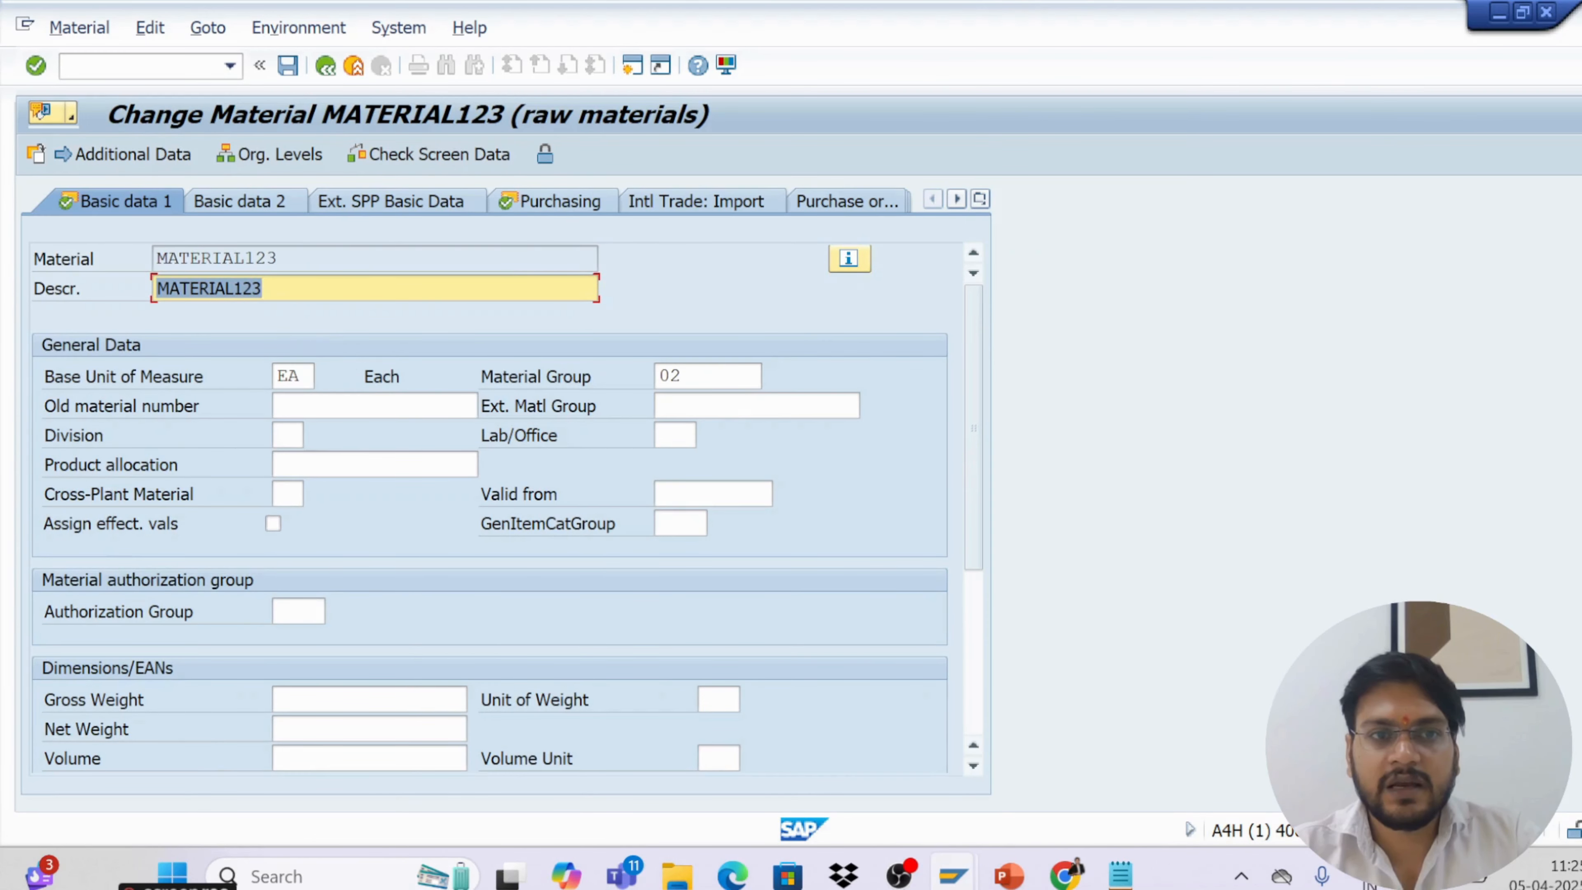
left_click(271, 288)
type("123")
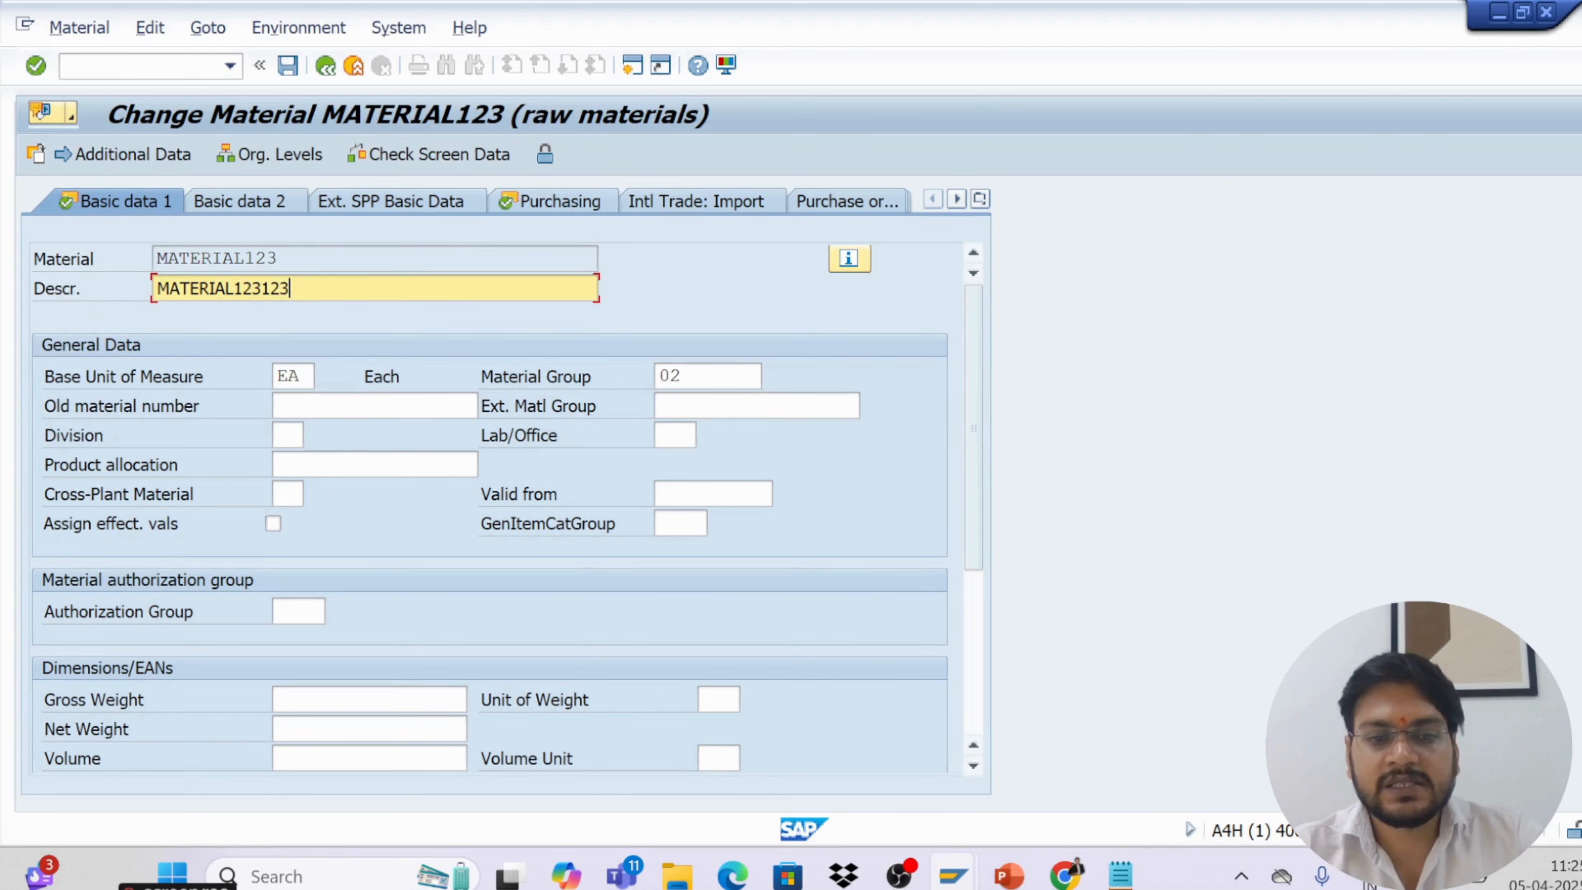
type("456")
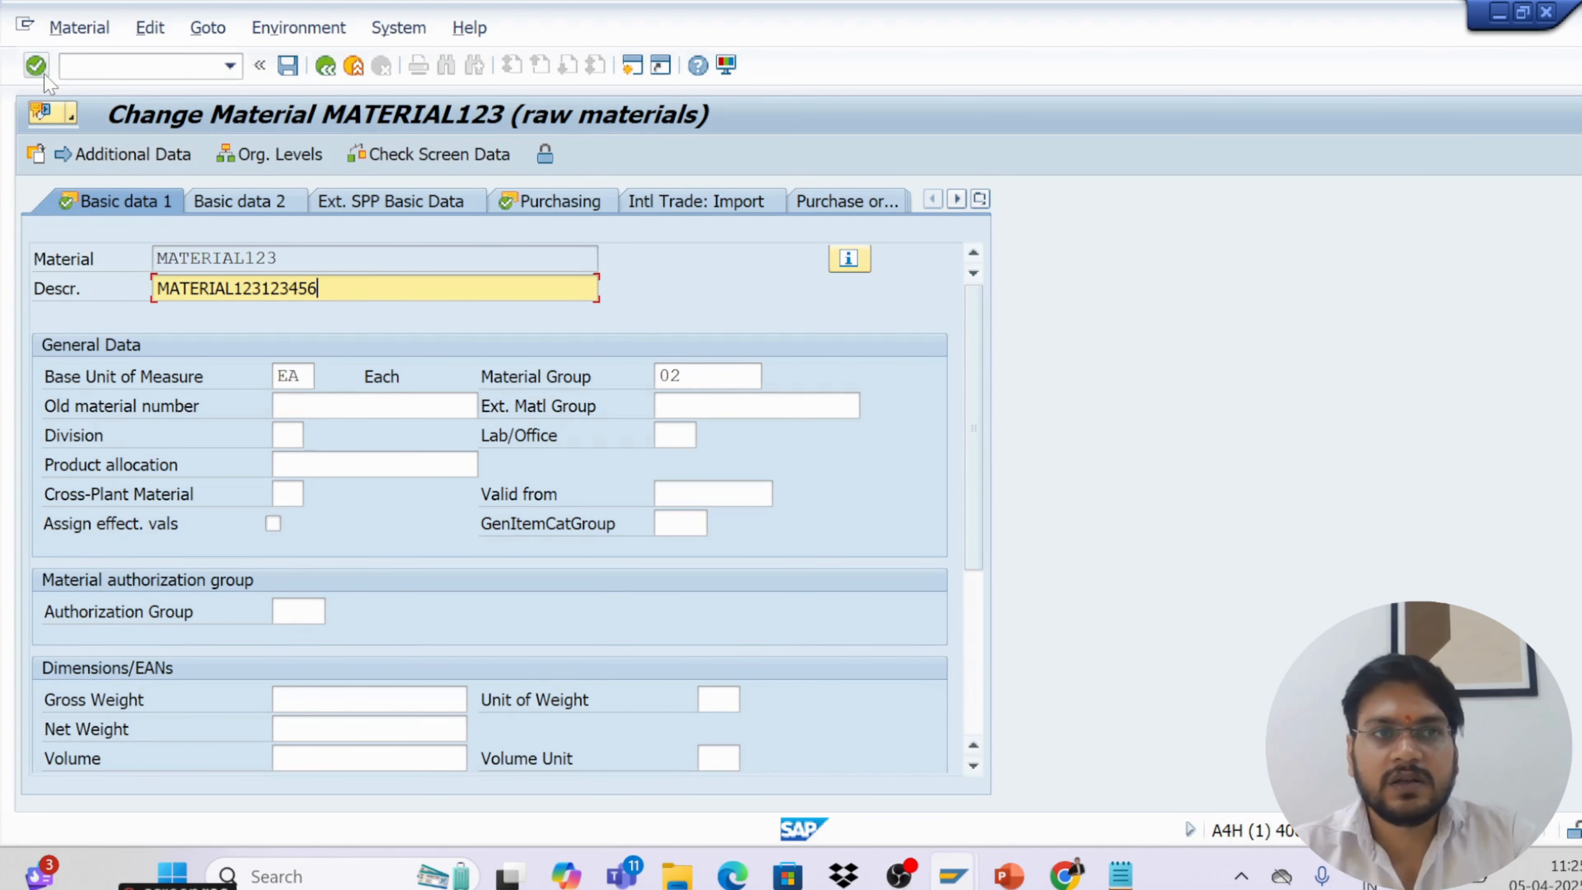
Confirm the new description and save the changes to material MATERIAL123
left_click(36, 66)
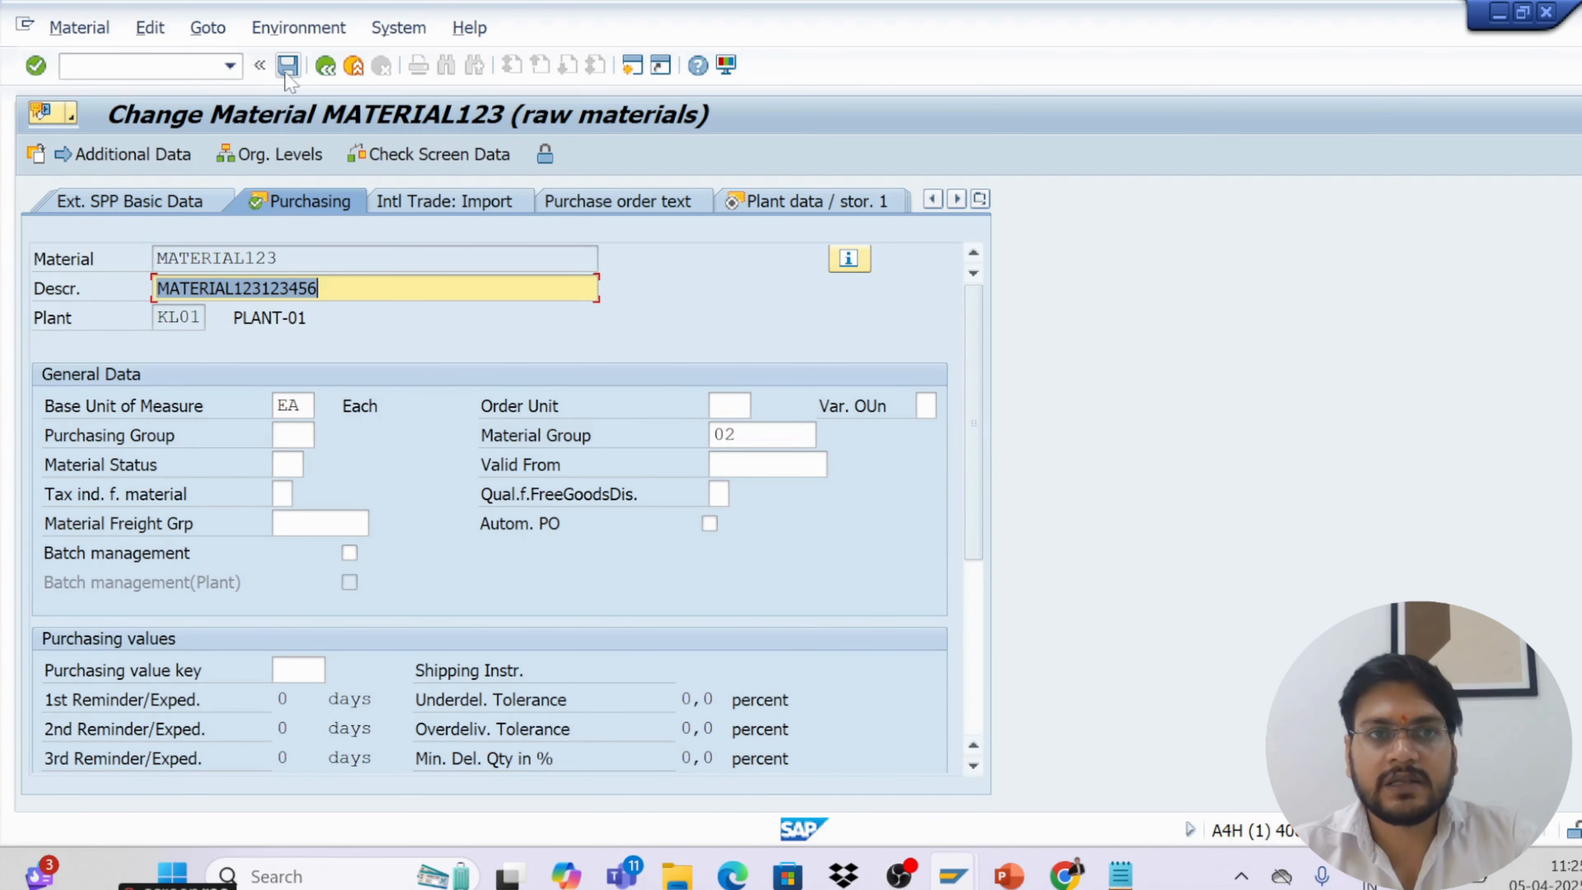
left_click(286, 68)
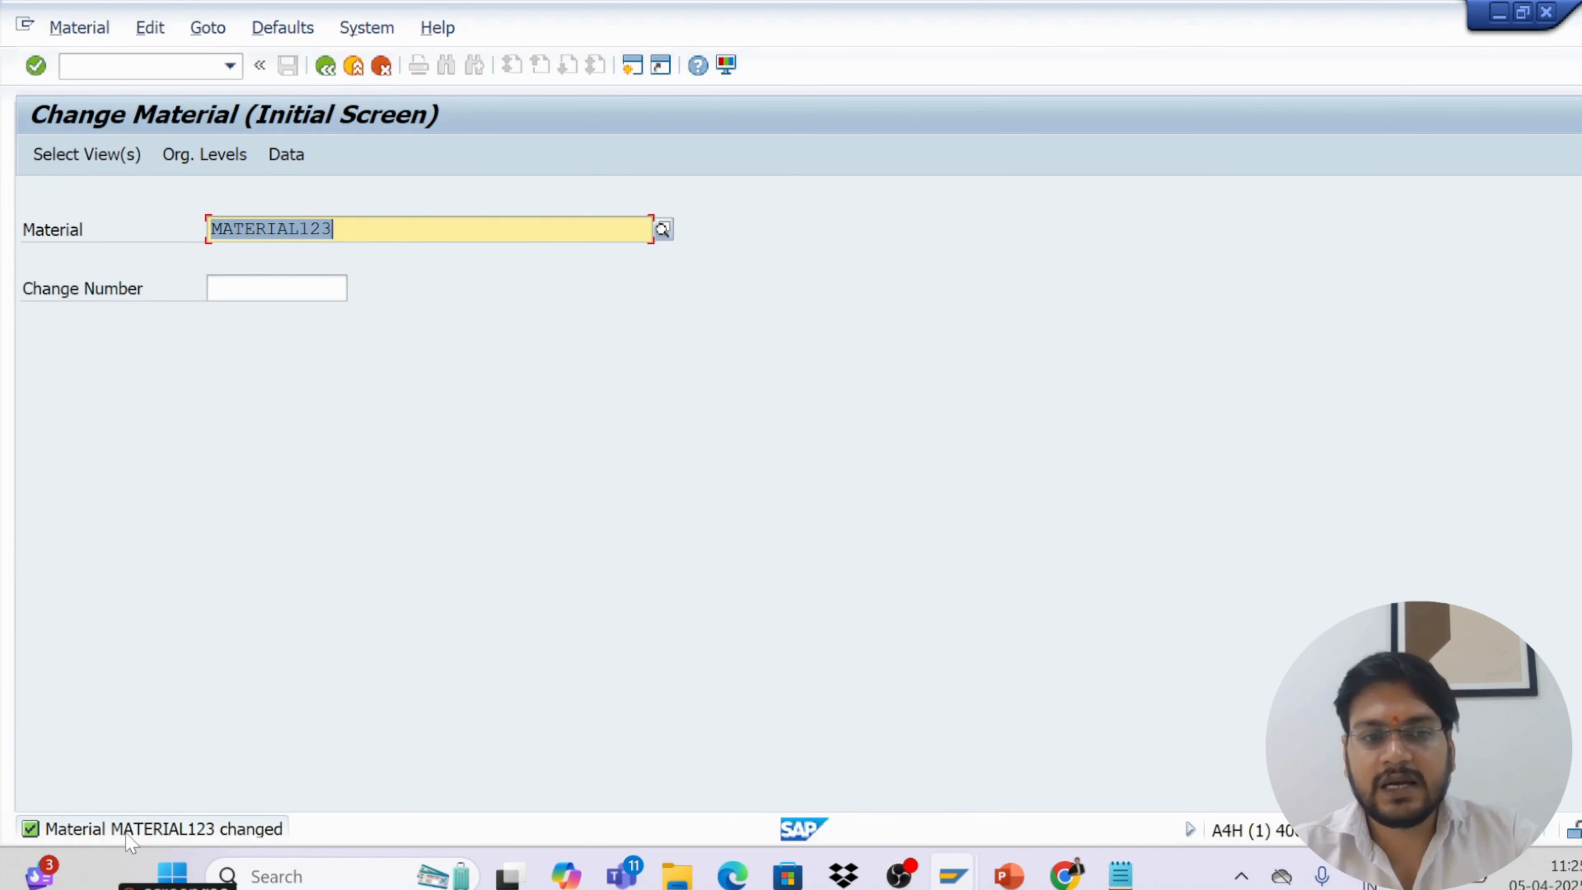
Open the long text of the save message and close it
double_click(127, 834)
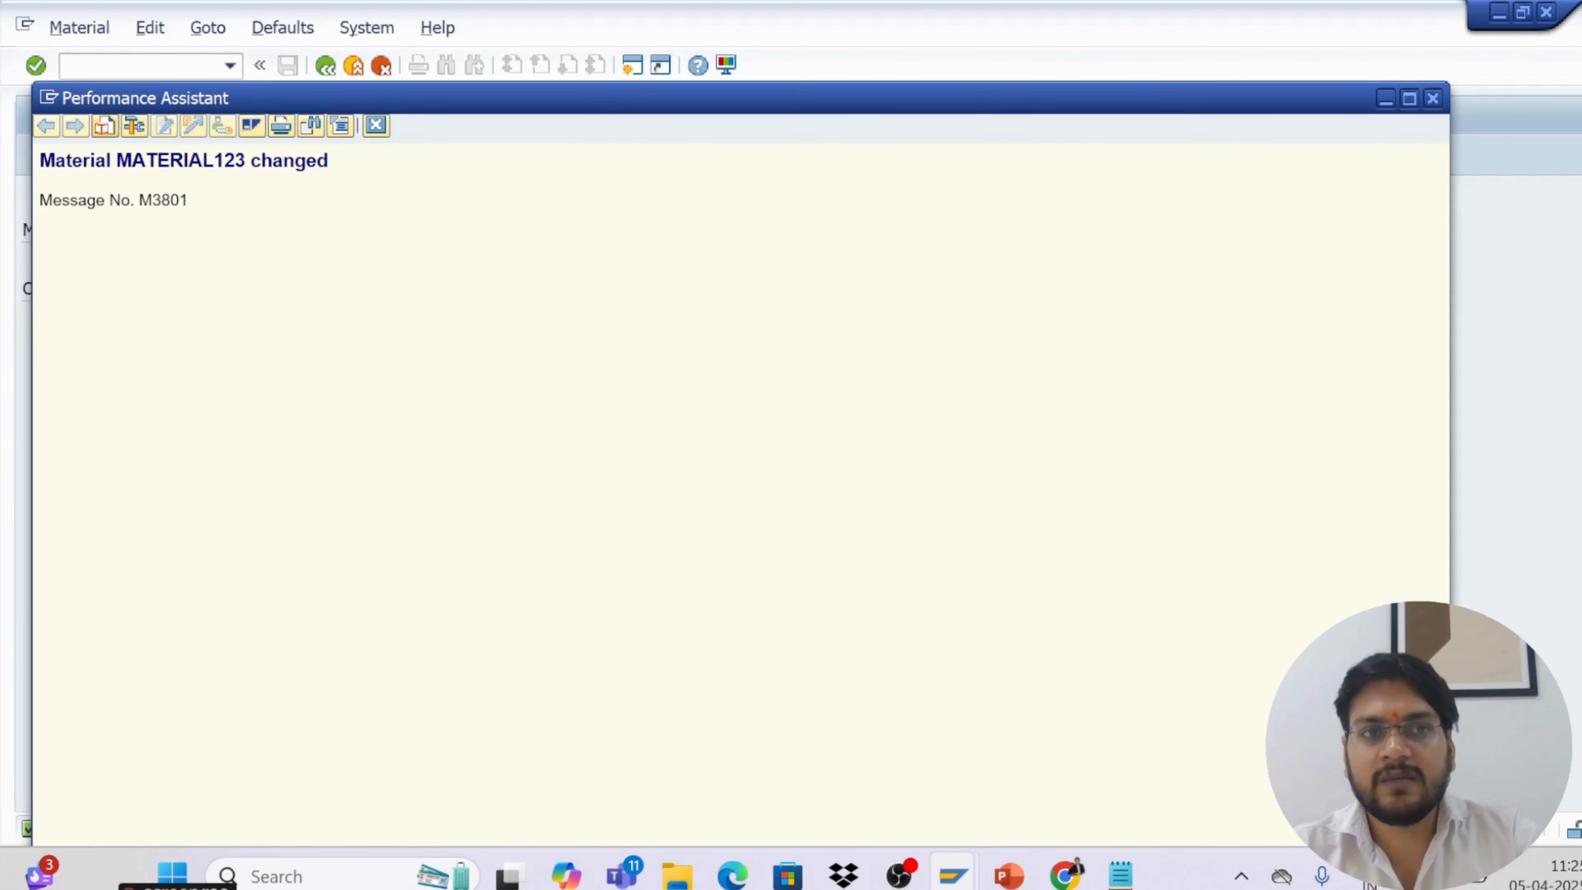
left_click_drag(116, 160, 246, 160)
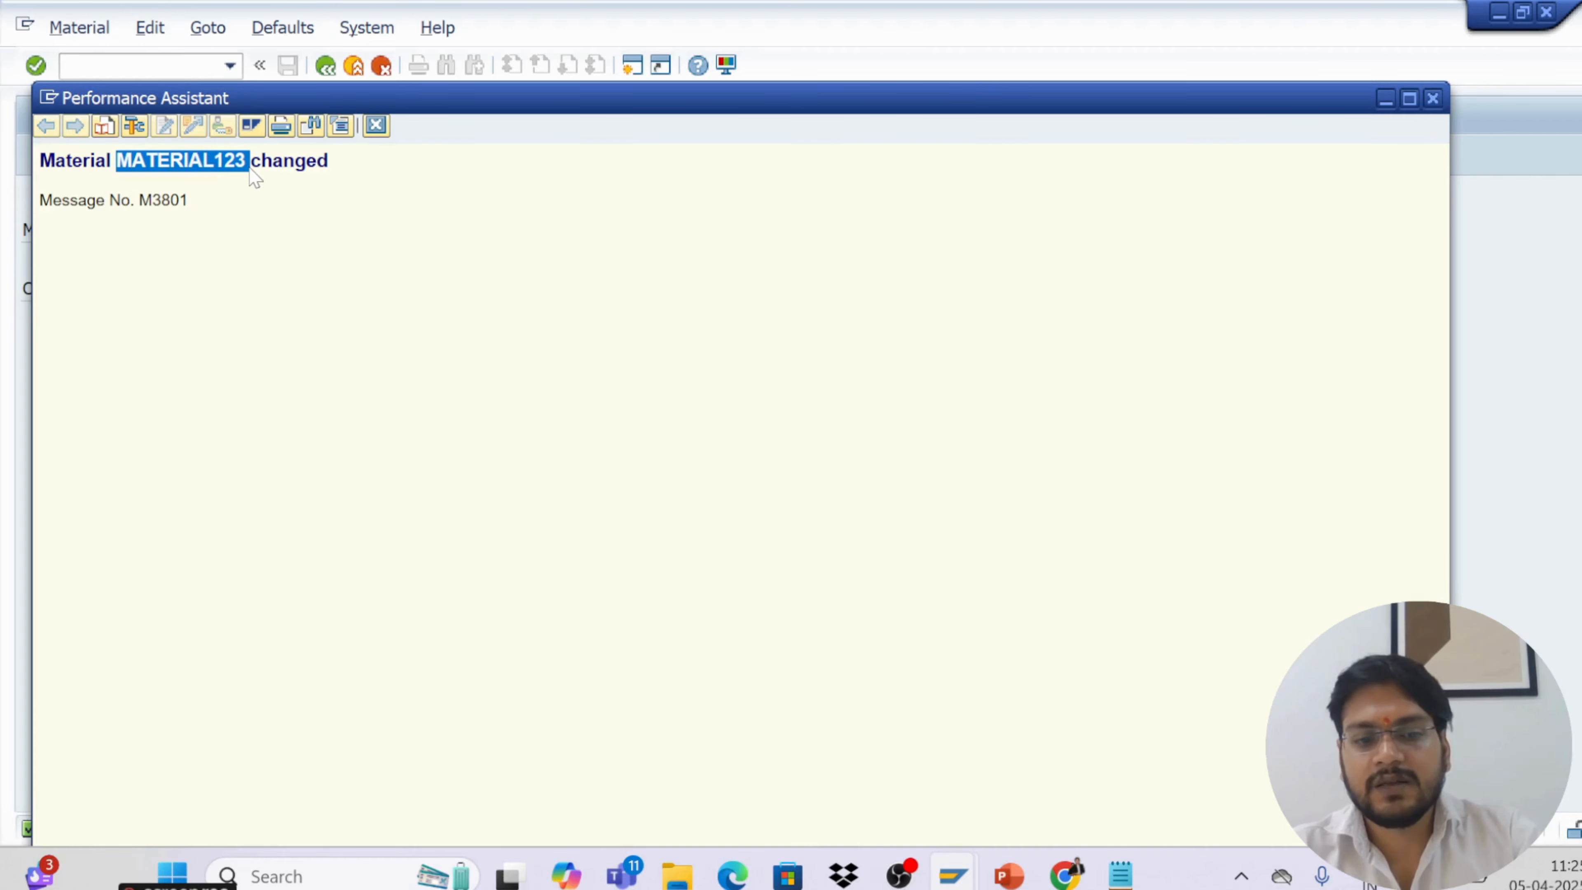
left_click(376, 125)
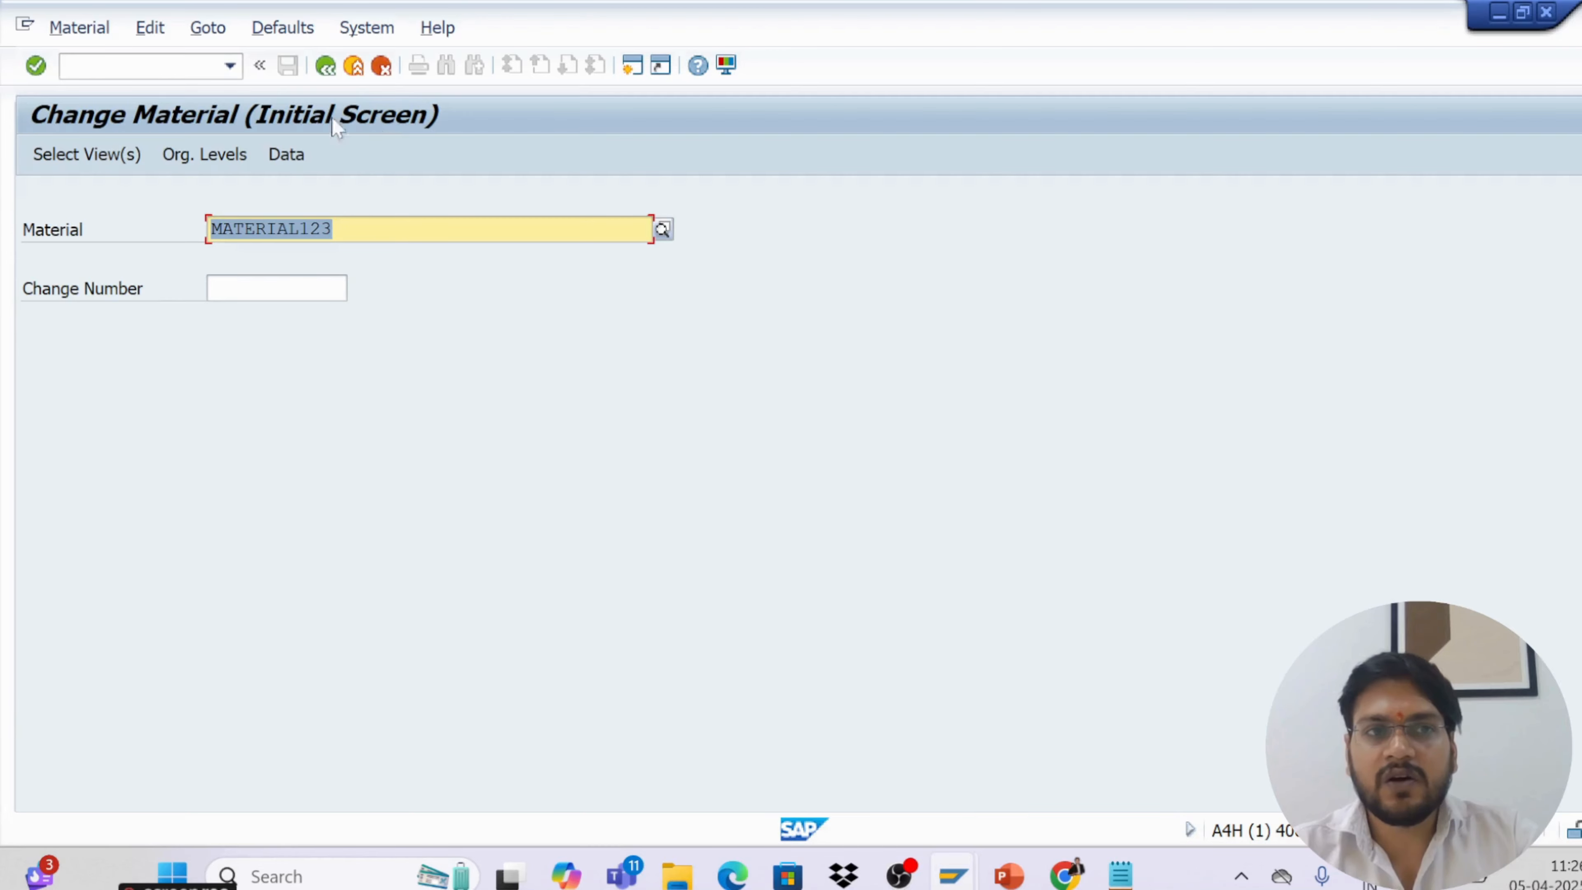
Open transaction MM03 to display material MATERIAL123
left_click(138, 66)
type("/n")
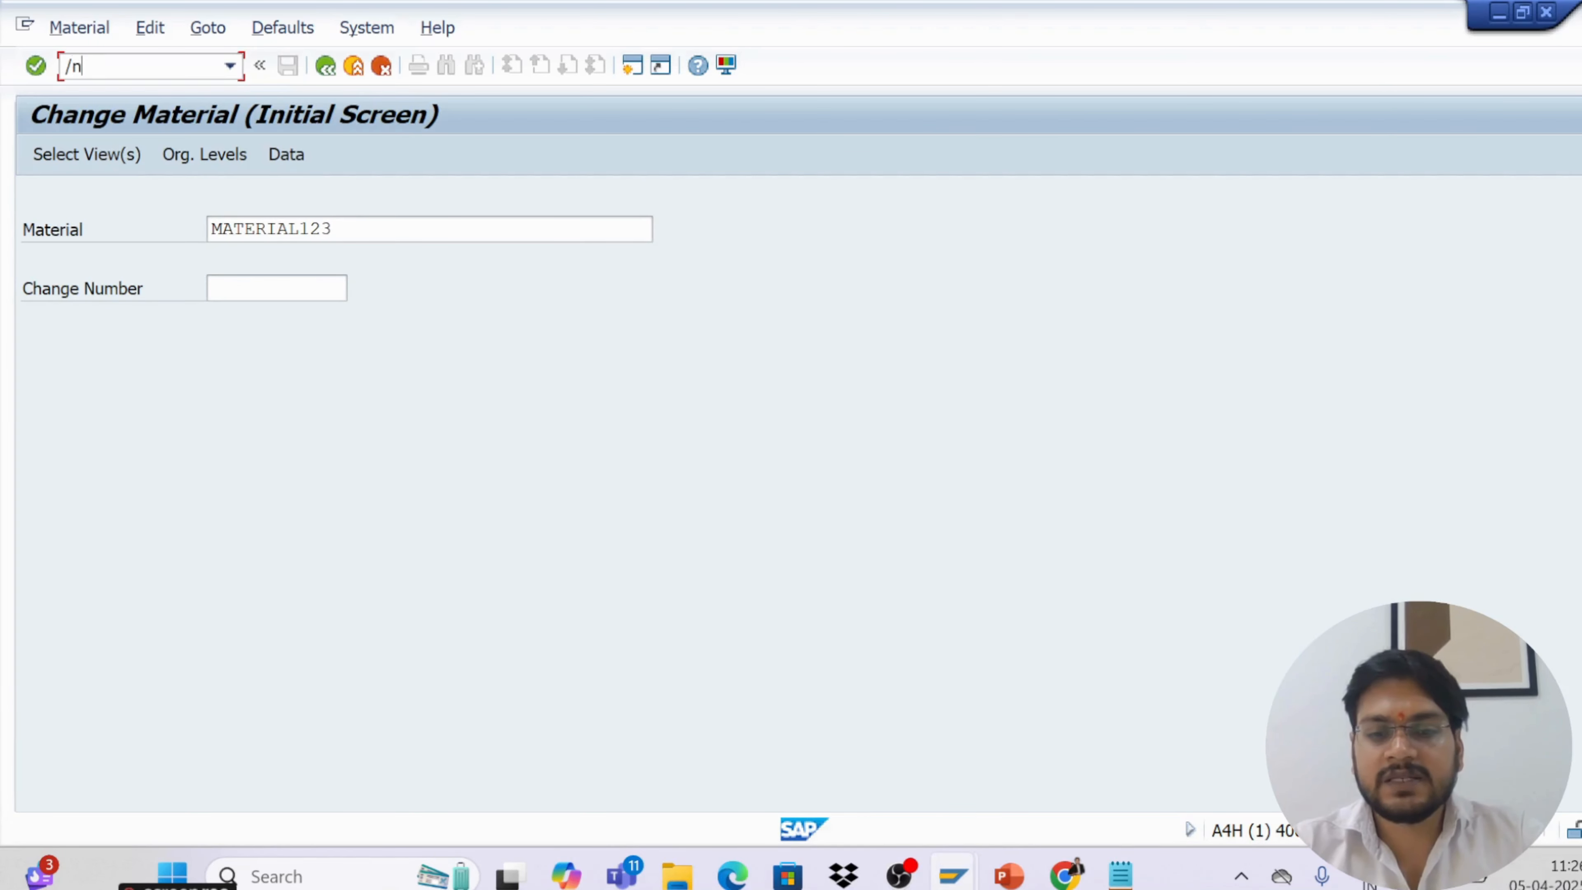
type("mm03")
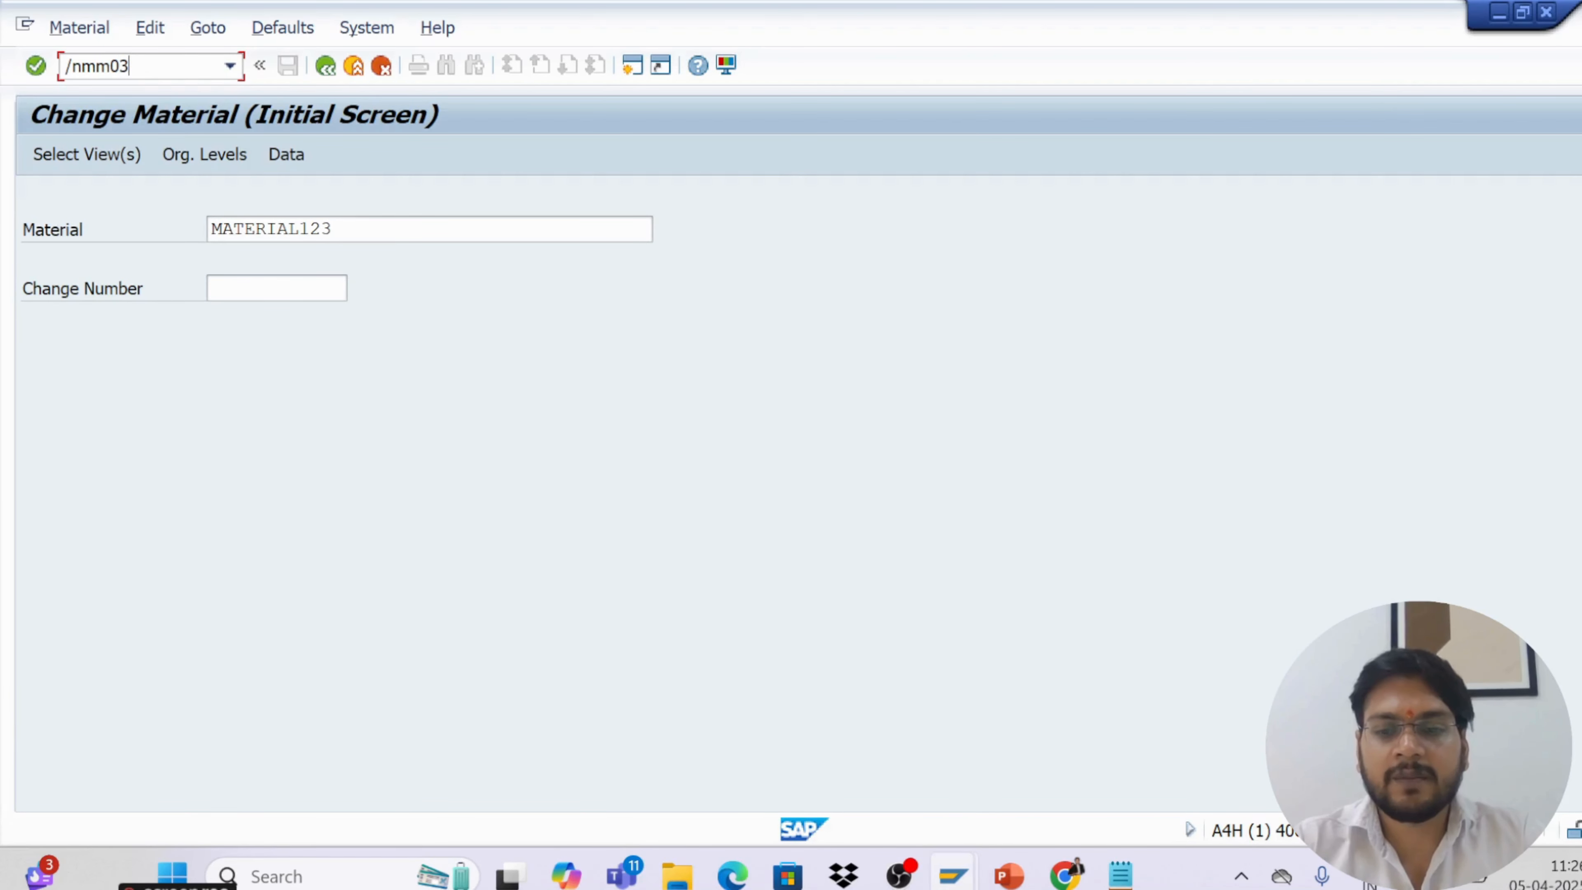
key("Return")
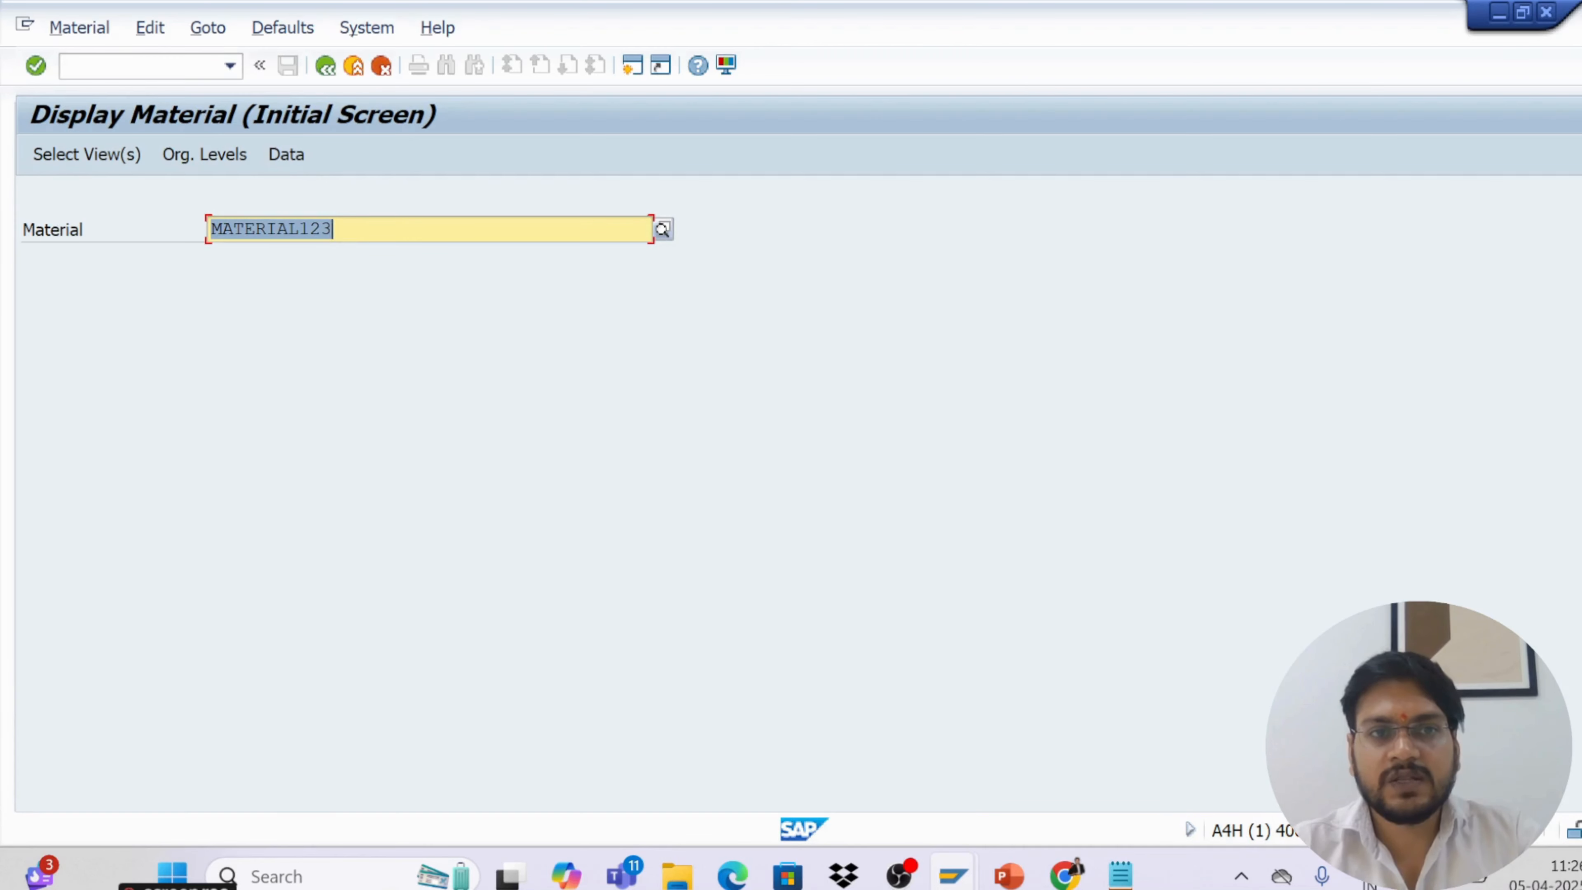
Display the material's Purchasing view only, for plant KL01
key("Right")
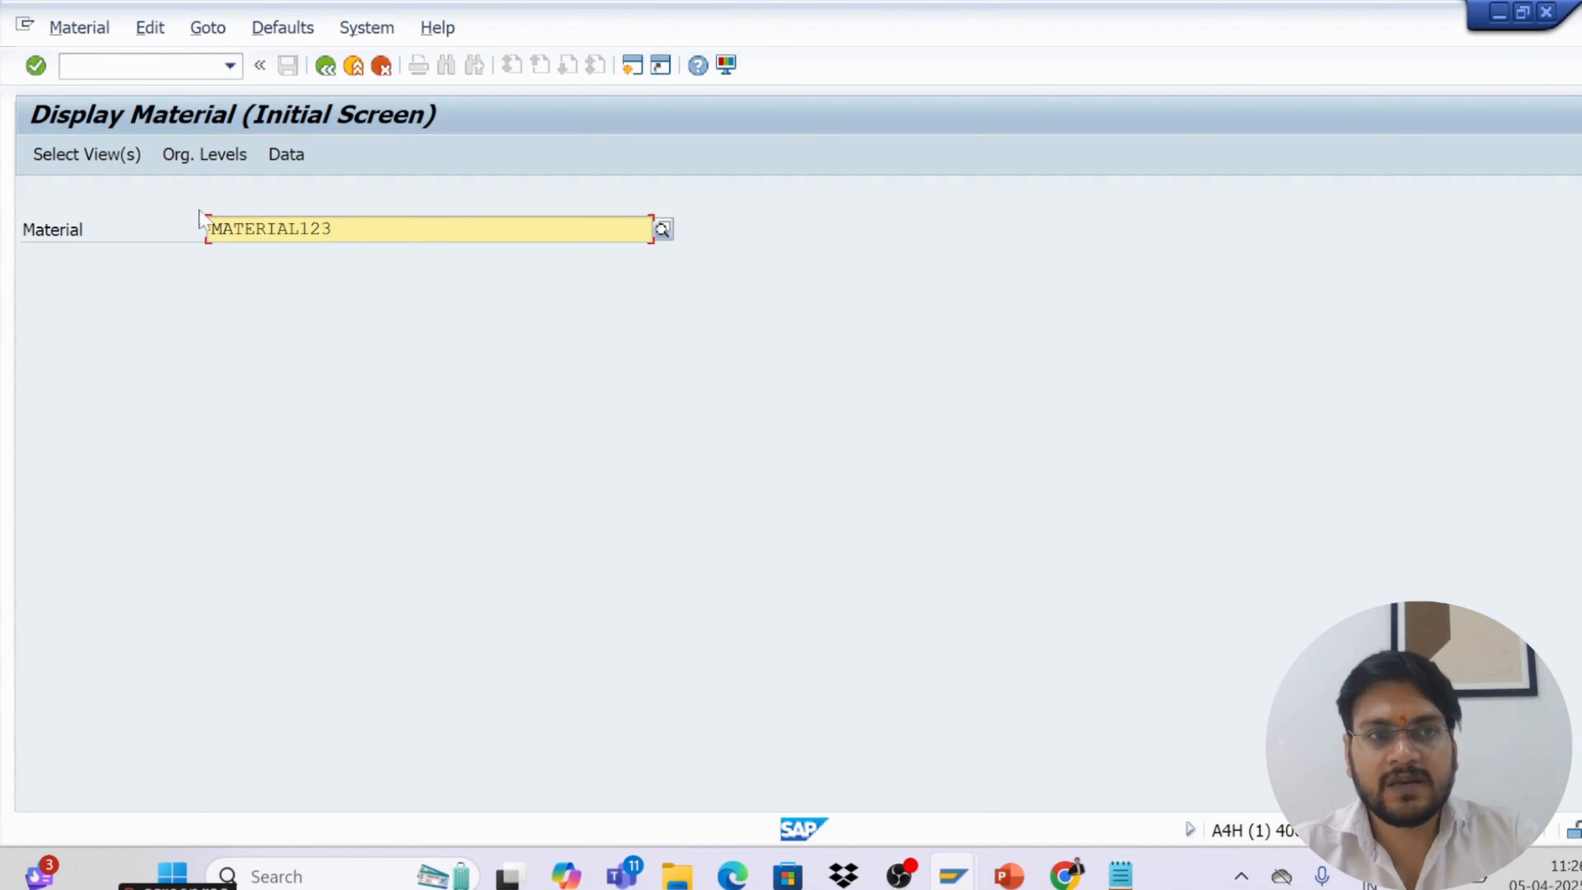
left_click(94, 155)
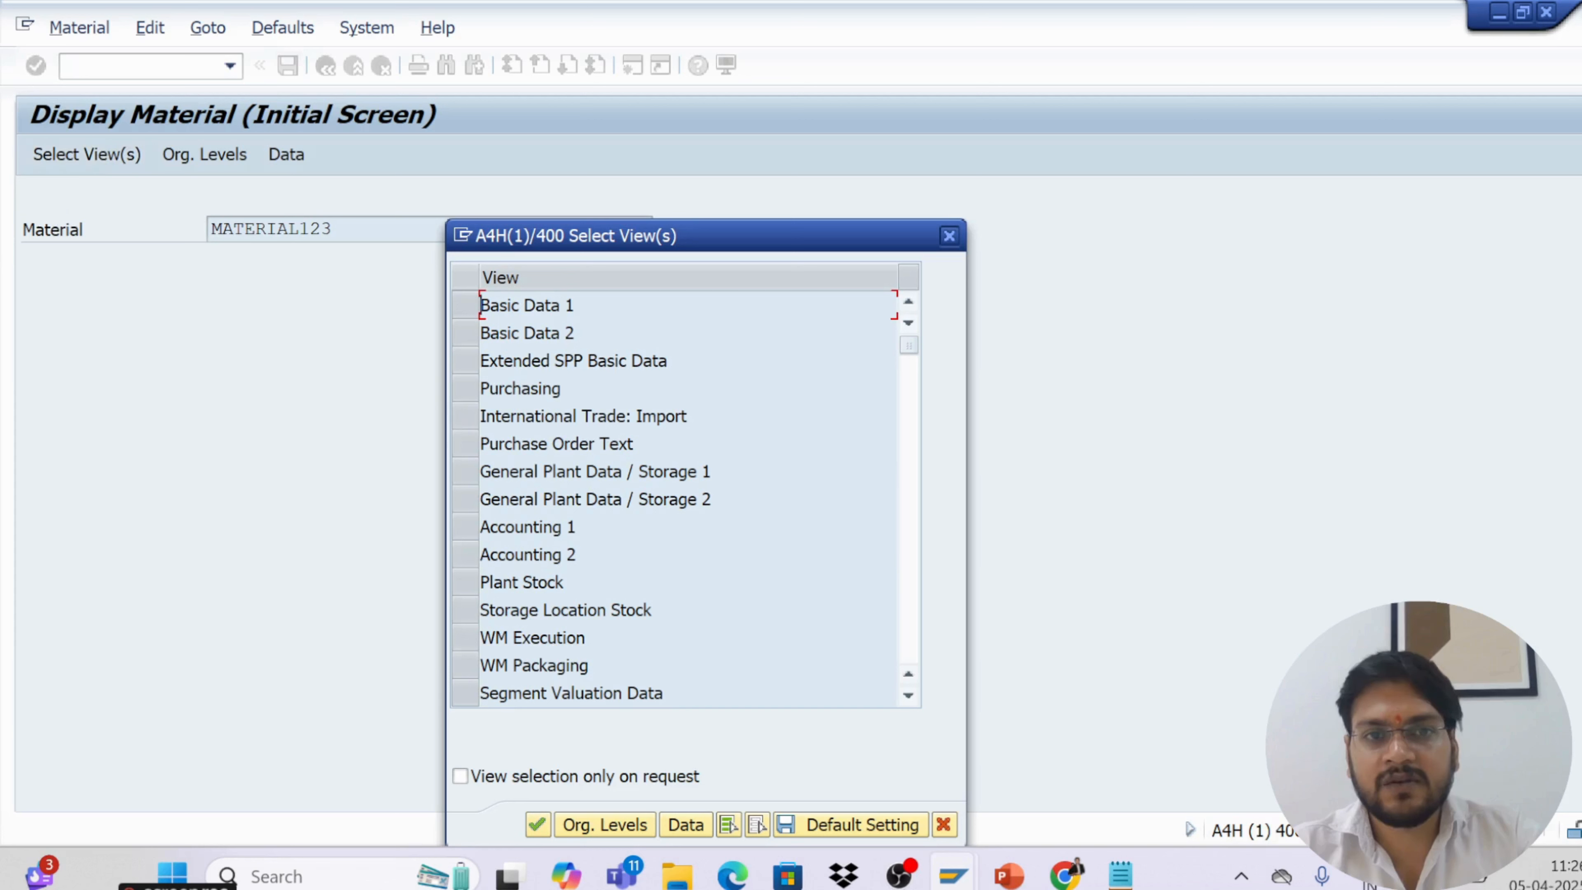
left_click(473, 306)
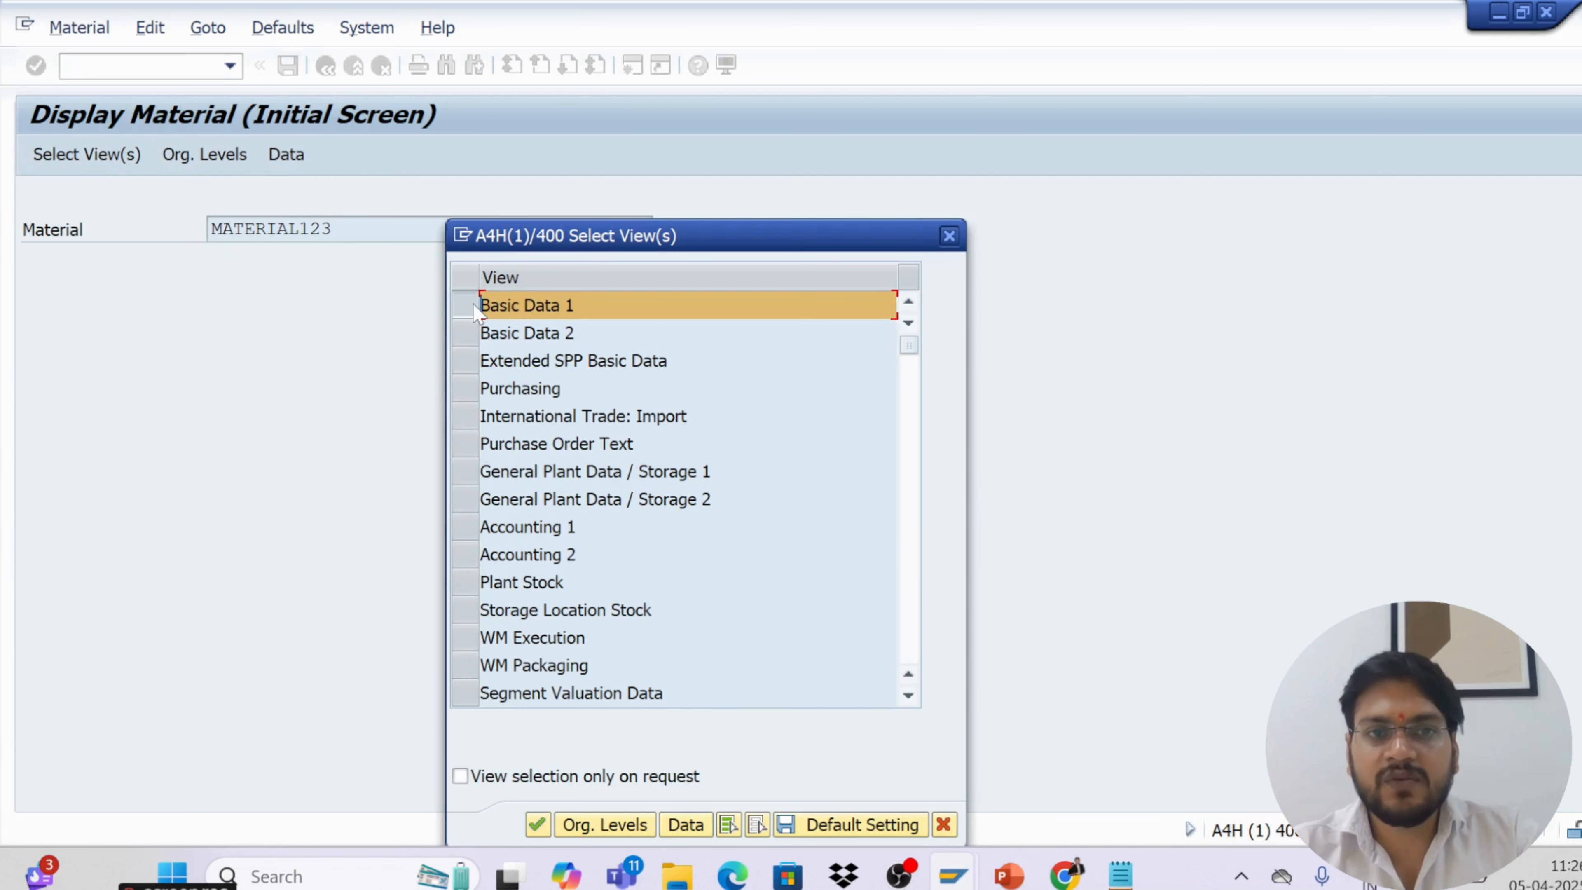
left_click(473, 390)
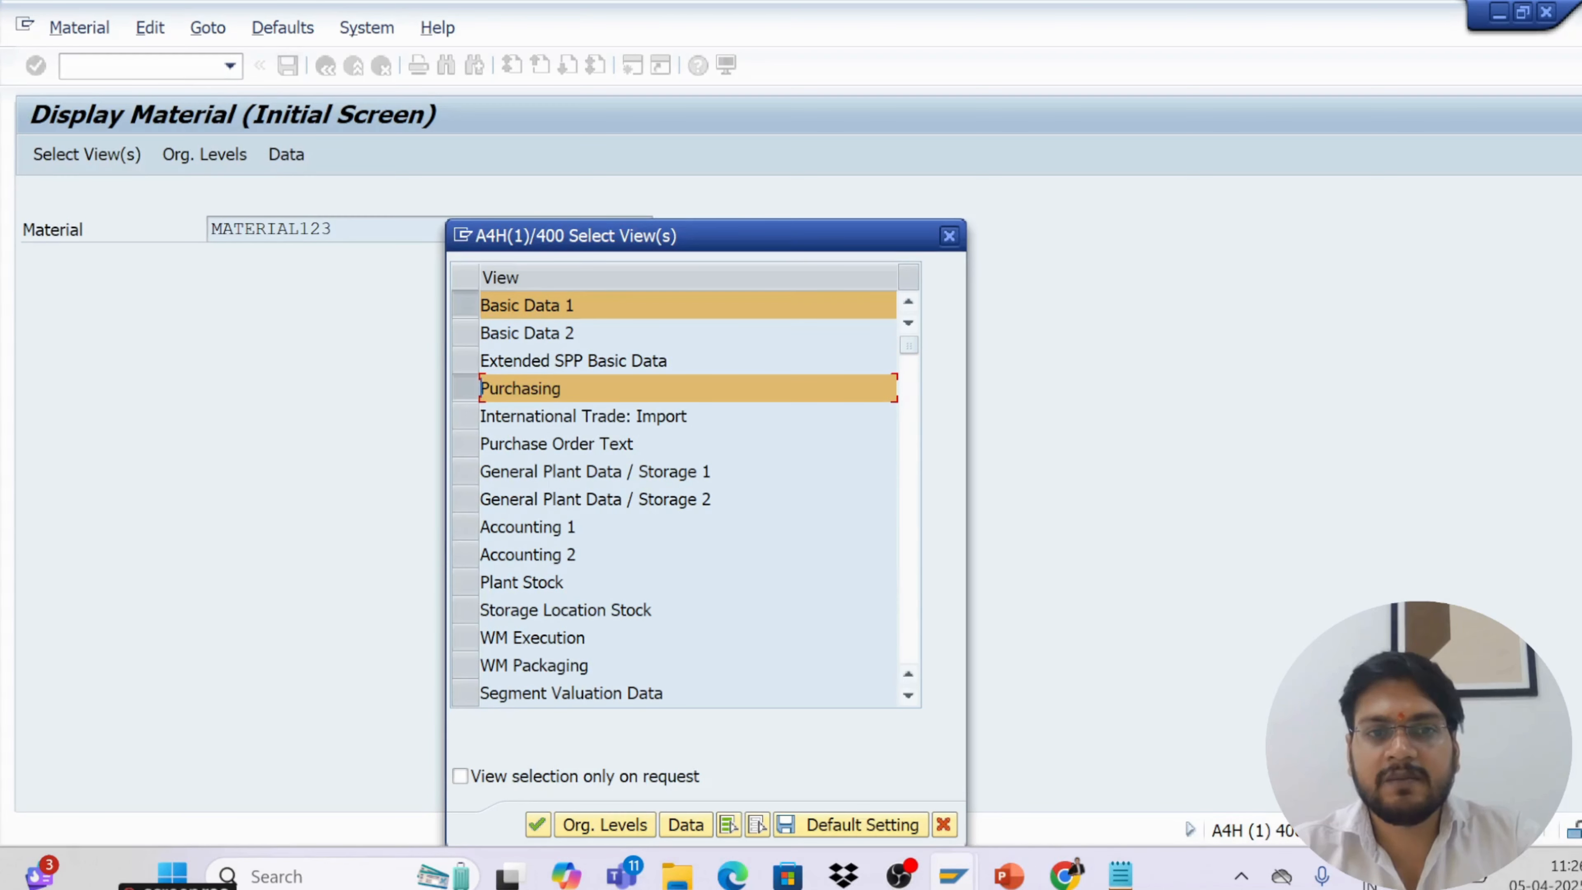
left_click(464, 305)
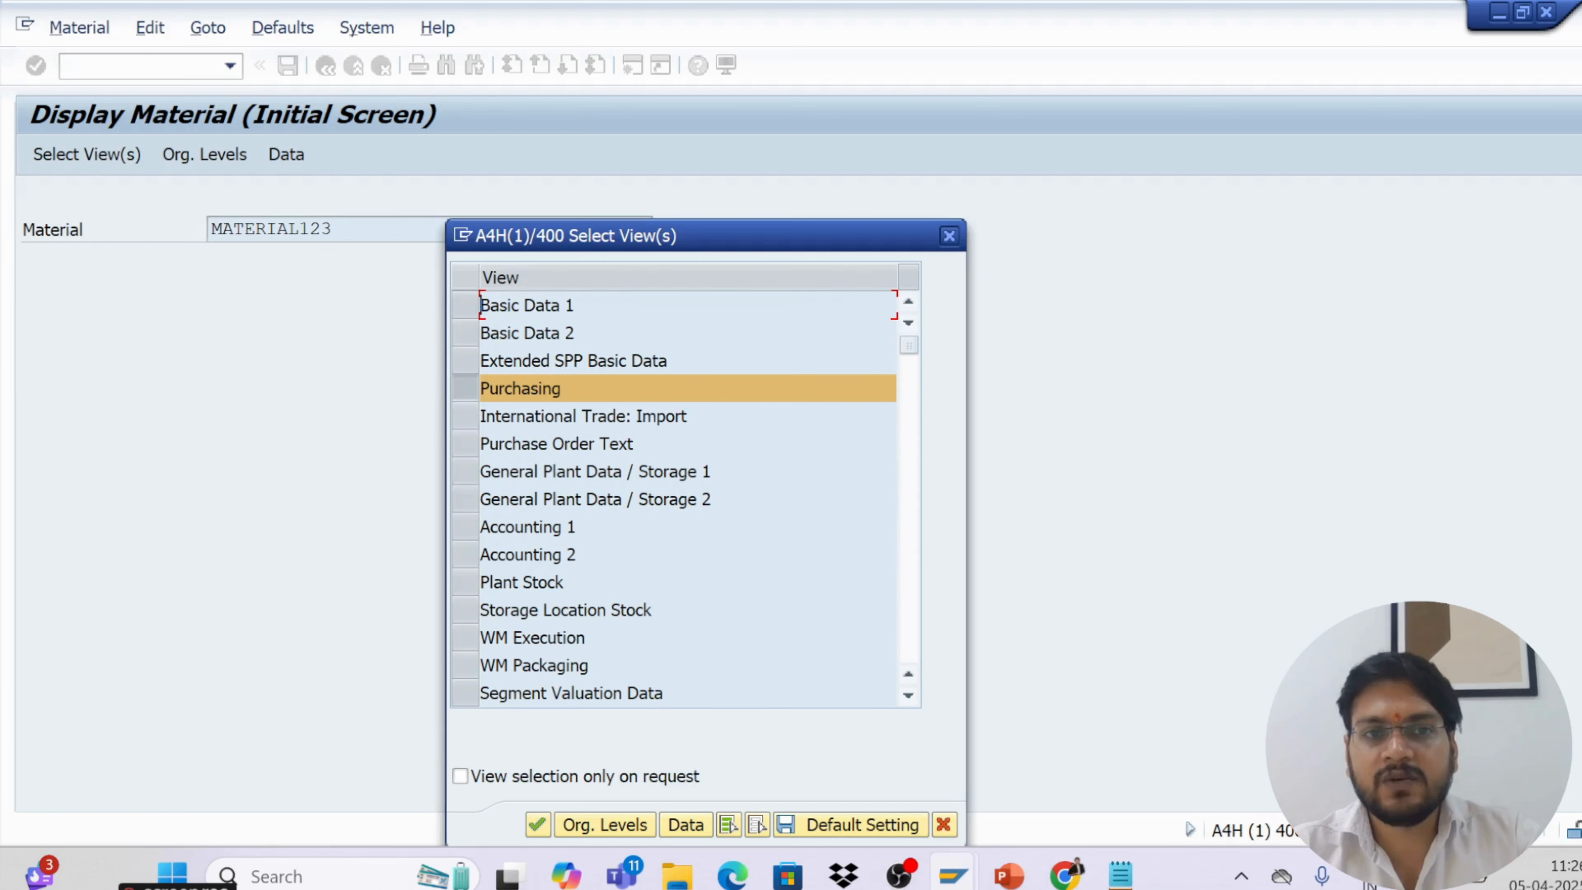
left_click(537, 824)
type("k101")
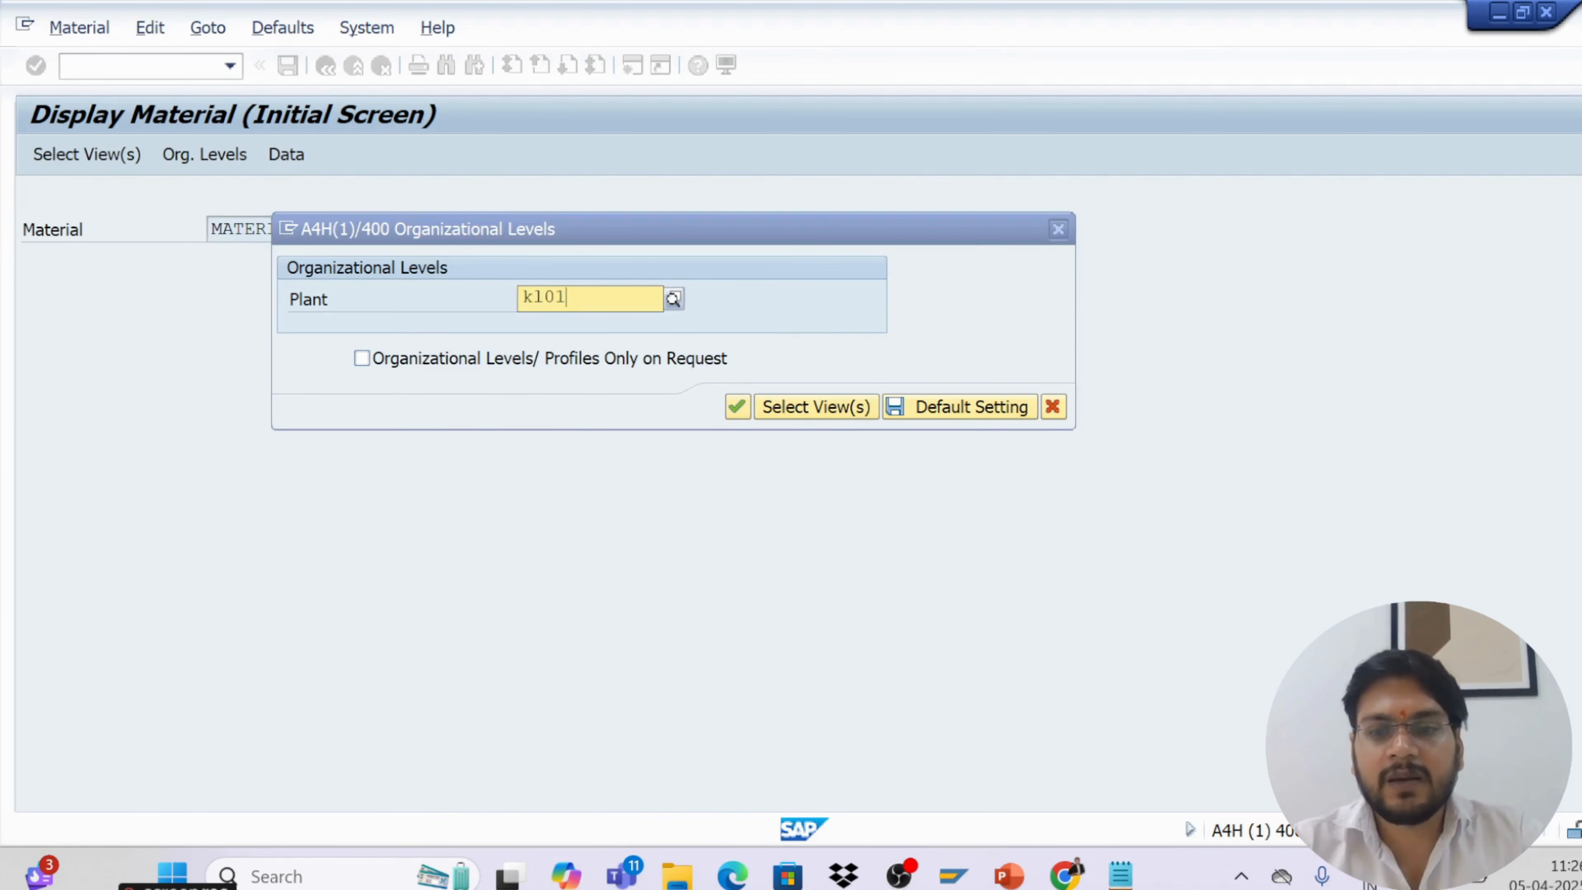
key("Return")
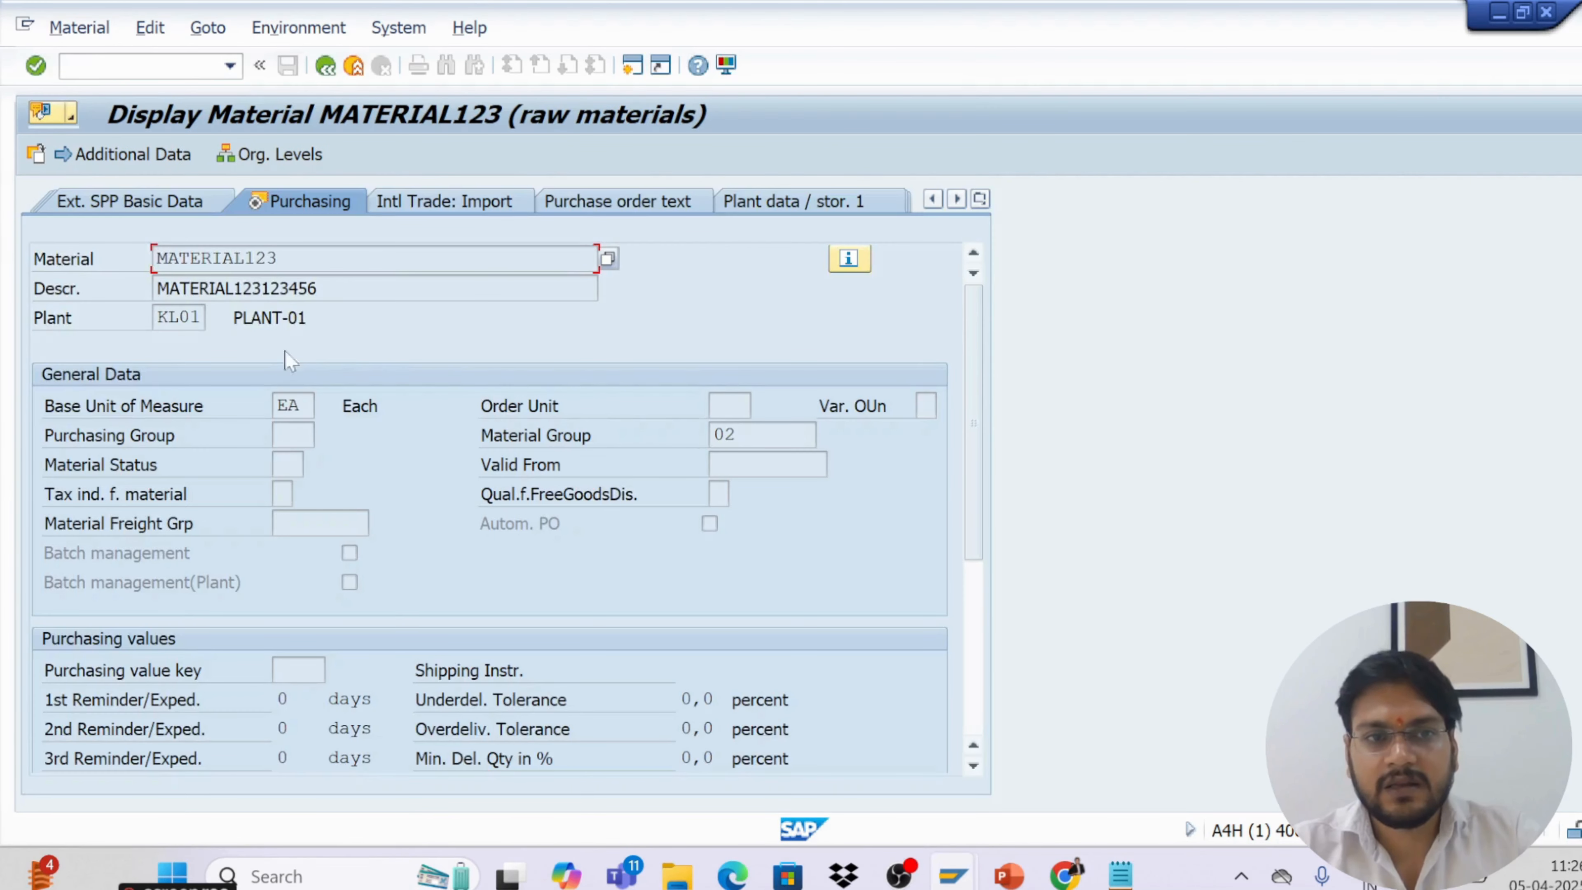
Inspect the base unit and material group fields in display mode
double_click(284, 405)
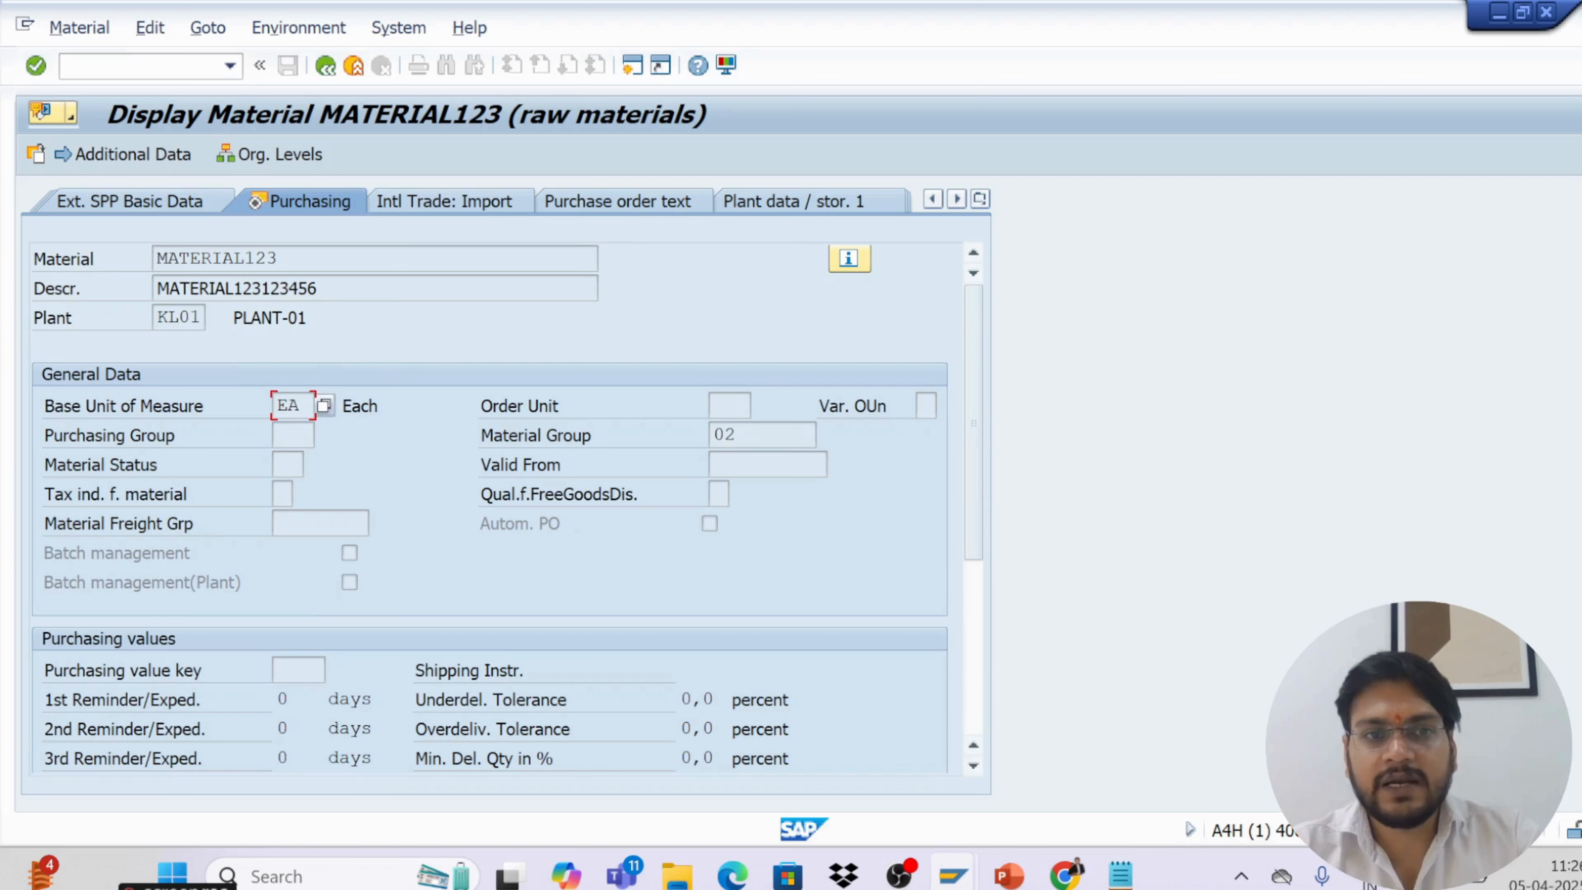
left_click(751, 435)
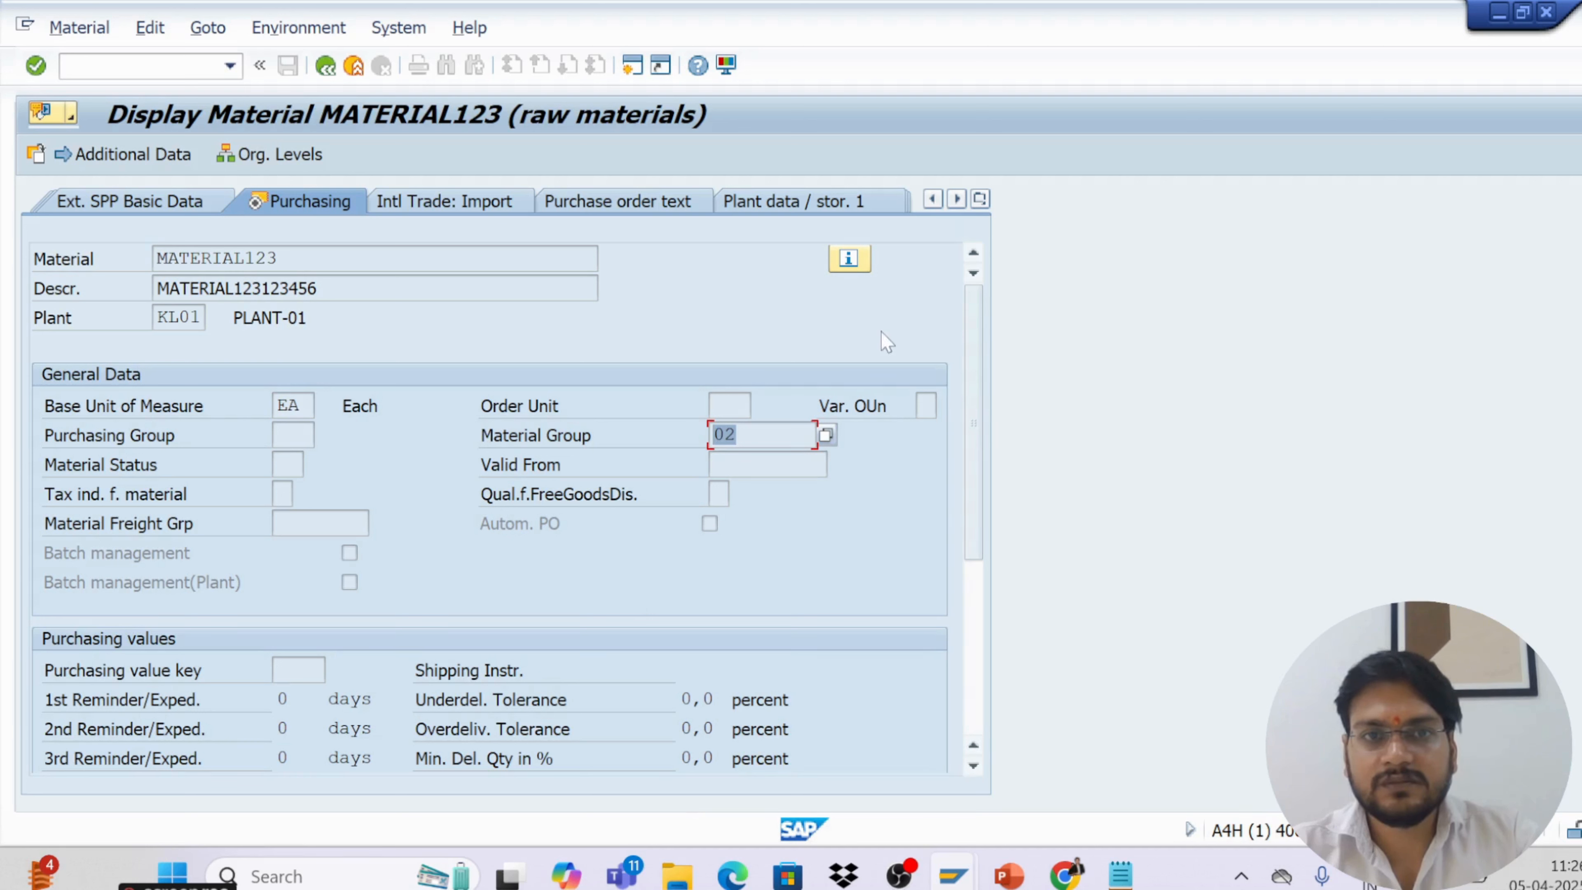
left_click(133, 66)
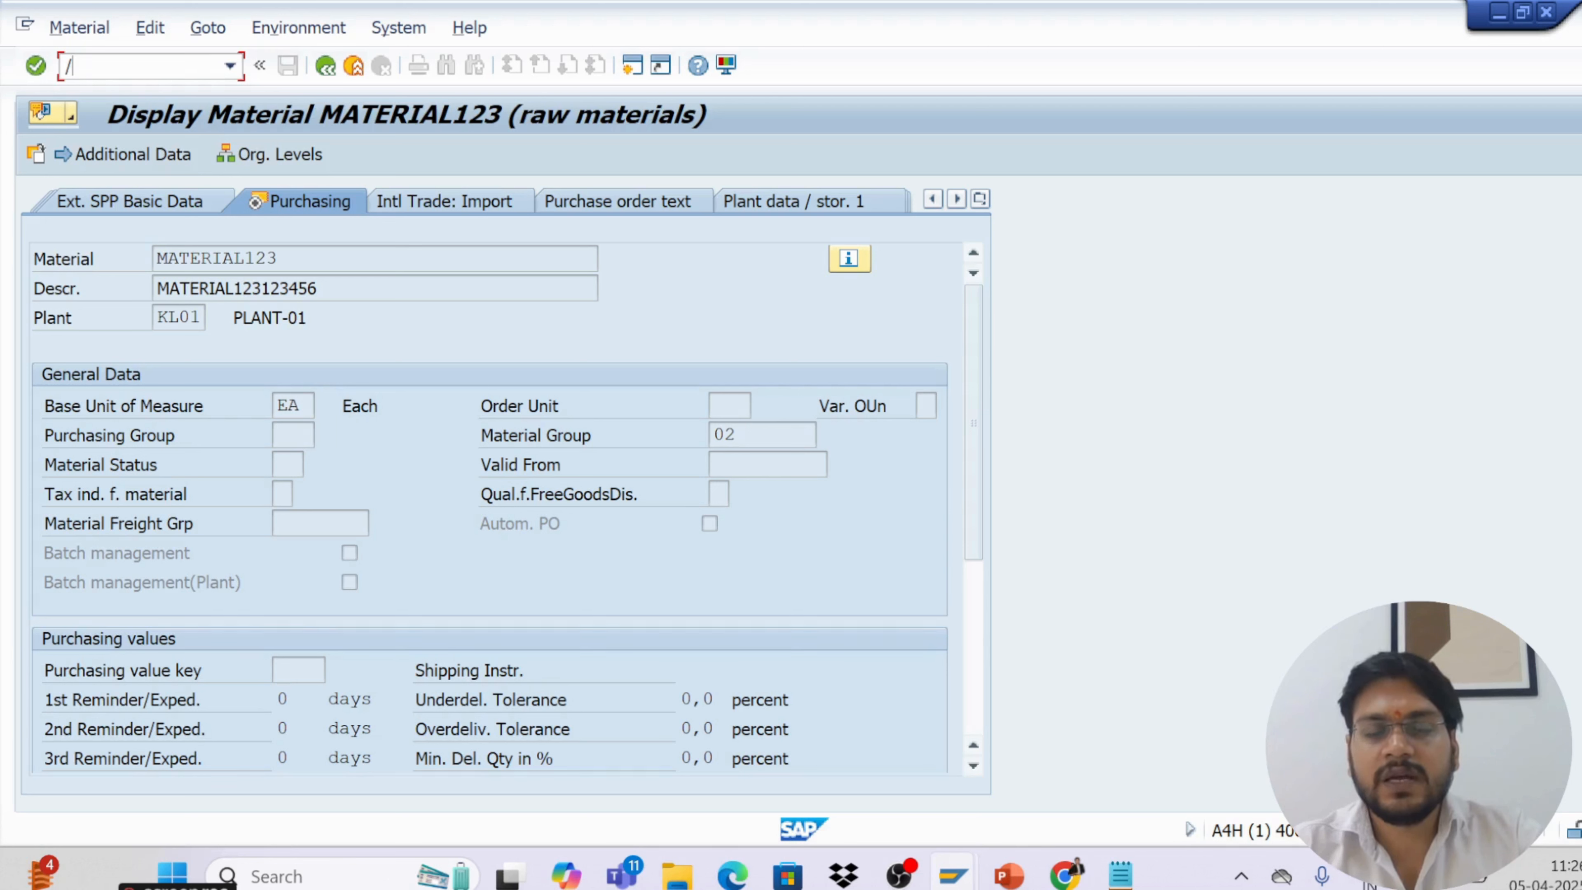
Switch to the Material Master slide show and select the Pen pointer
key("alt+Tab")
key("alt+Tab")
key("alt+Tab")
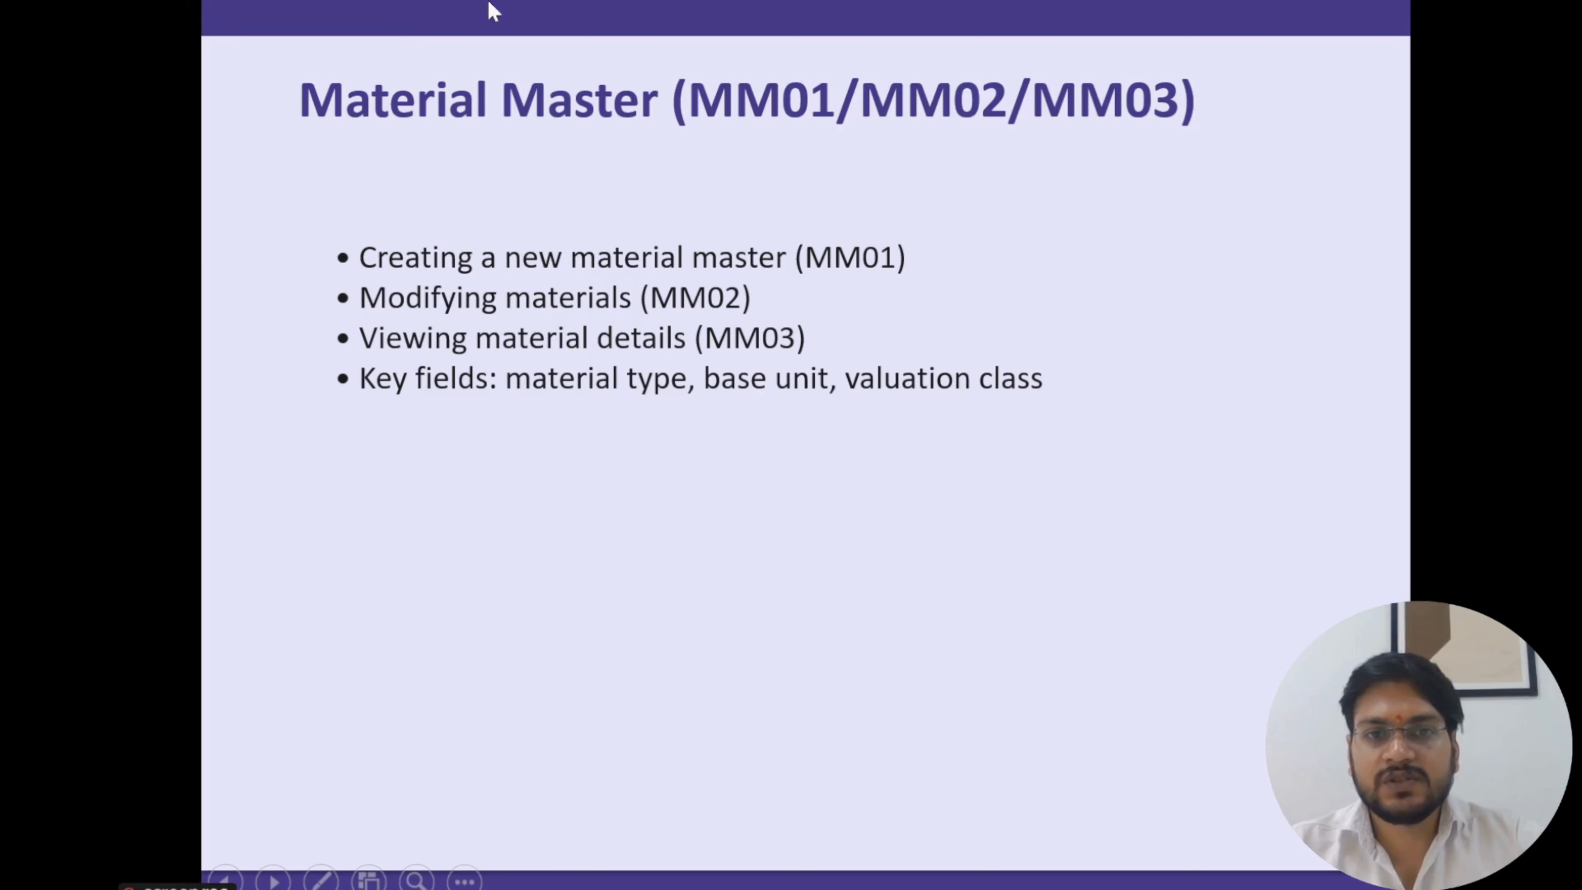
right_click(405, 360)
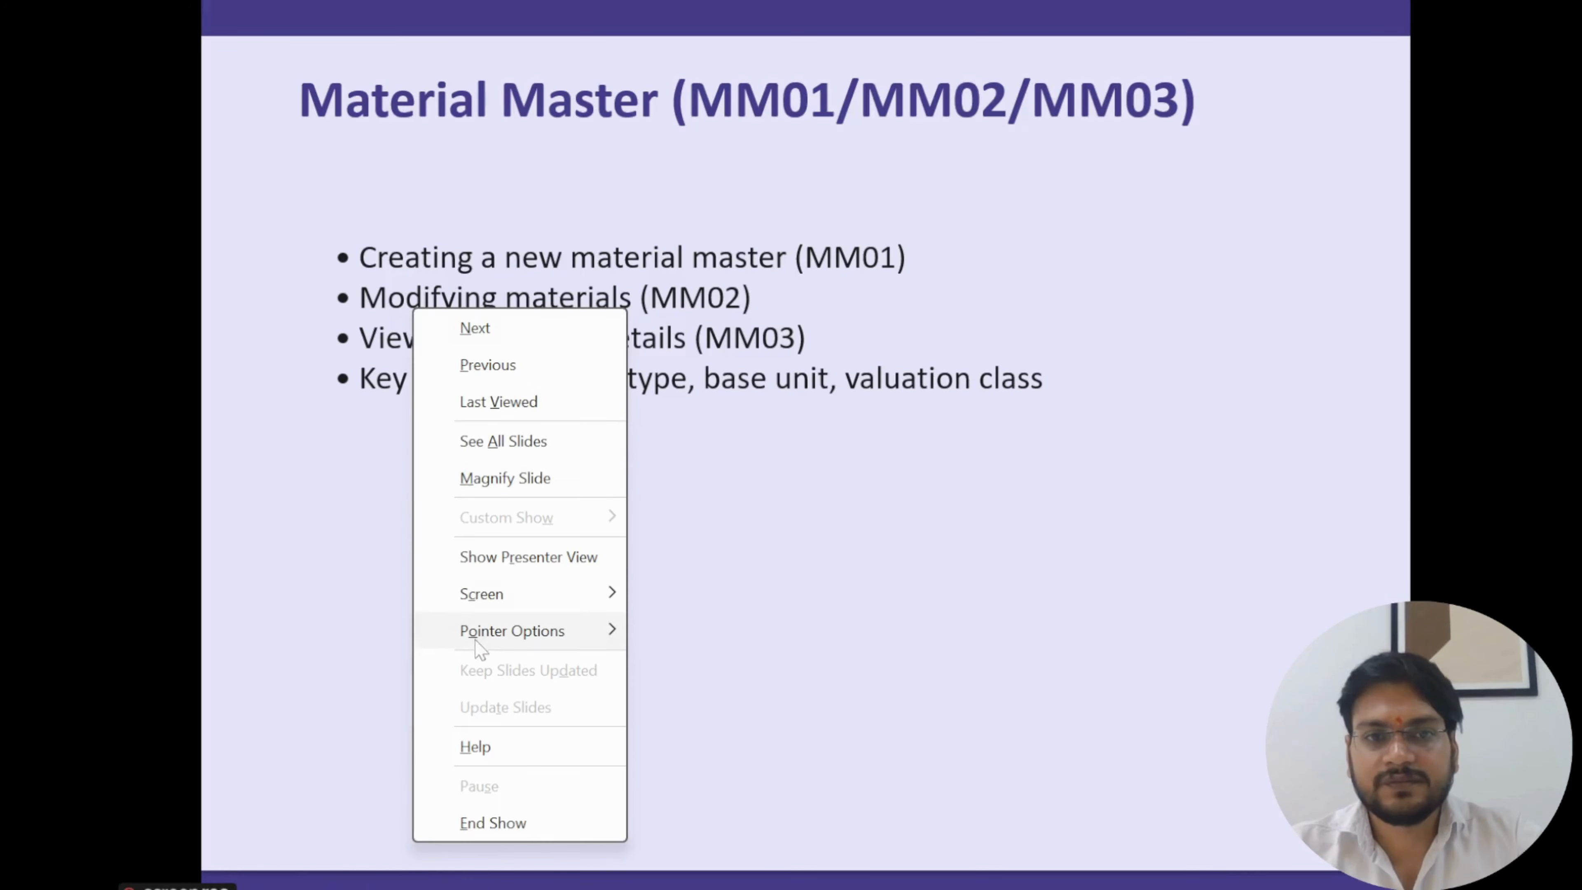
mouse_move(498, 636)
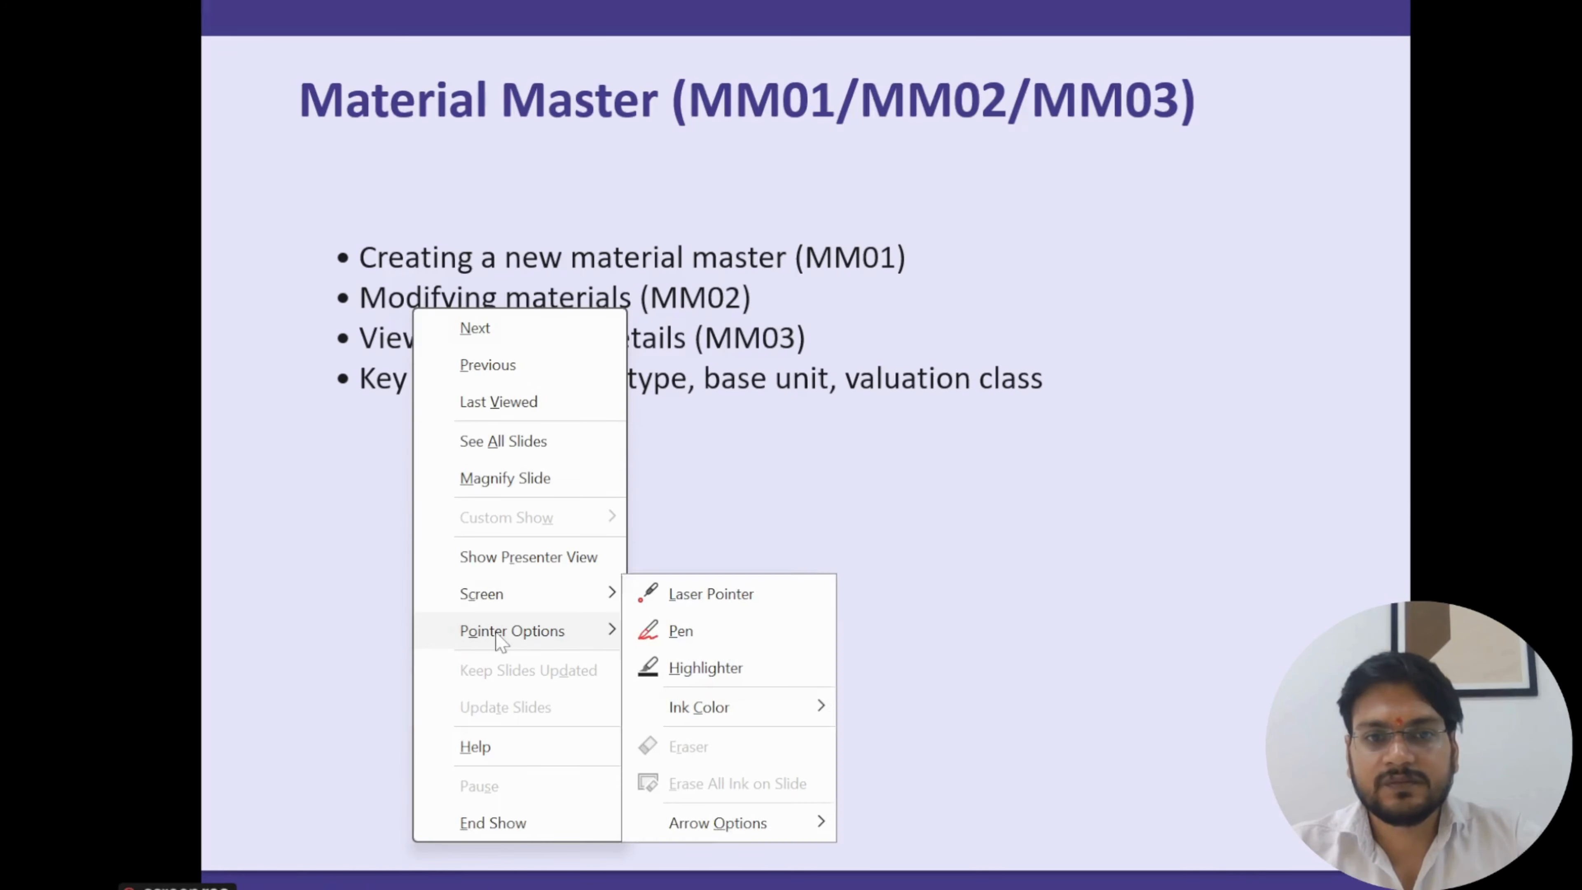
left_click(722, 632)
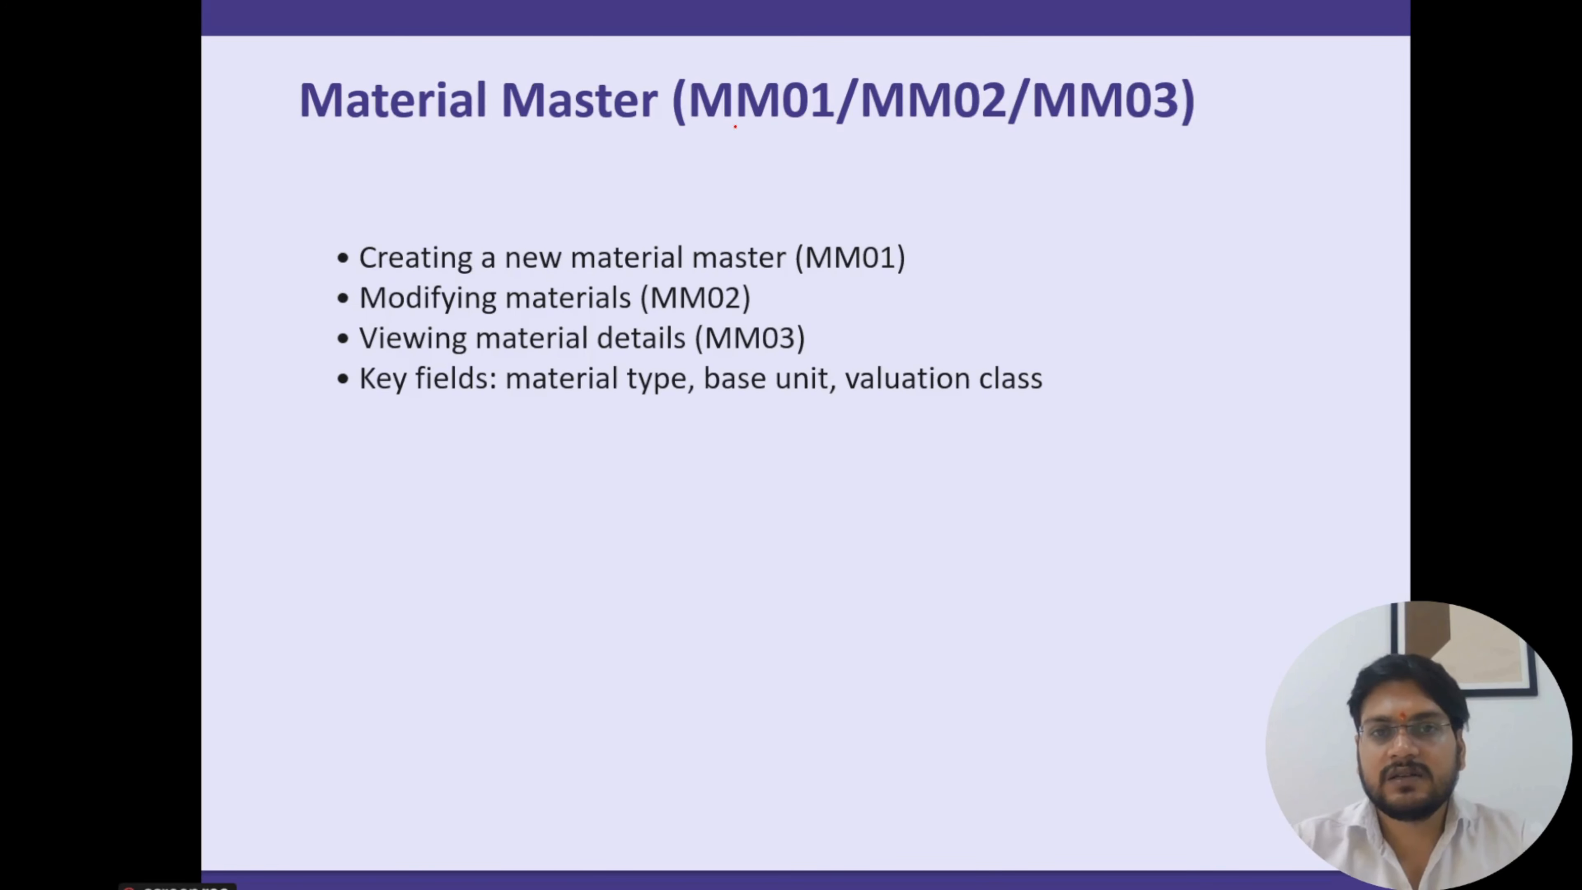
Open the Lecture-06 Material Master record document from the SAP MM WORD folder and maximize it
key("super+d")
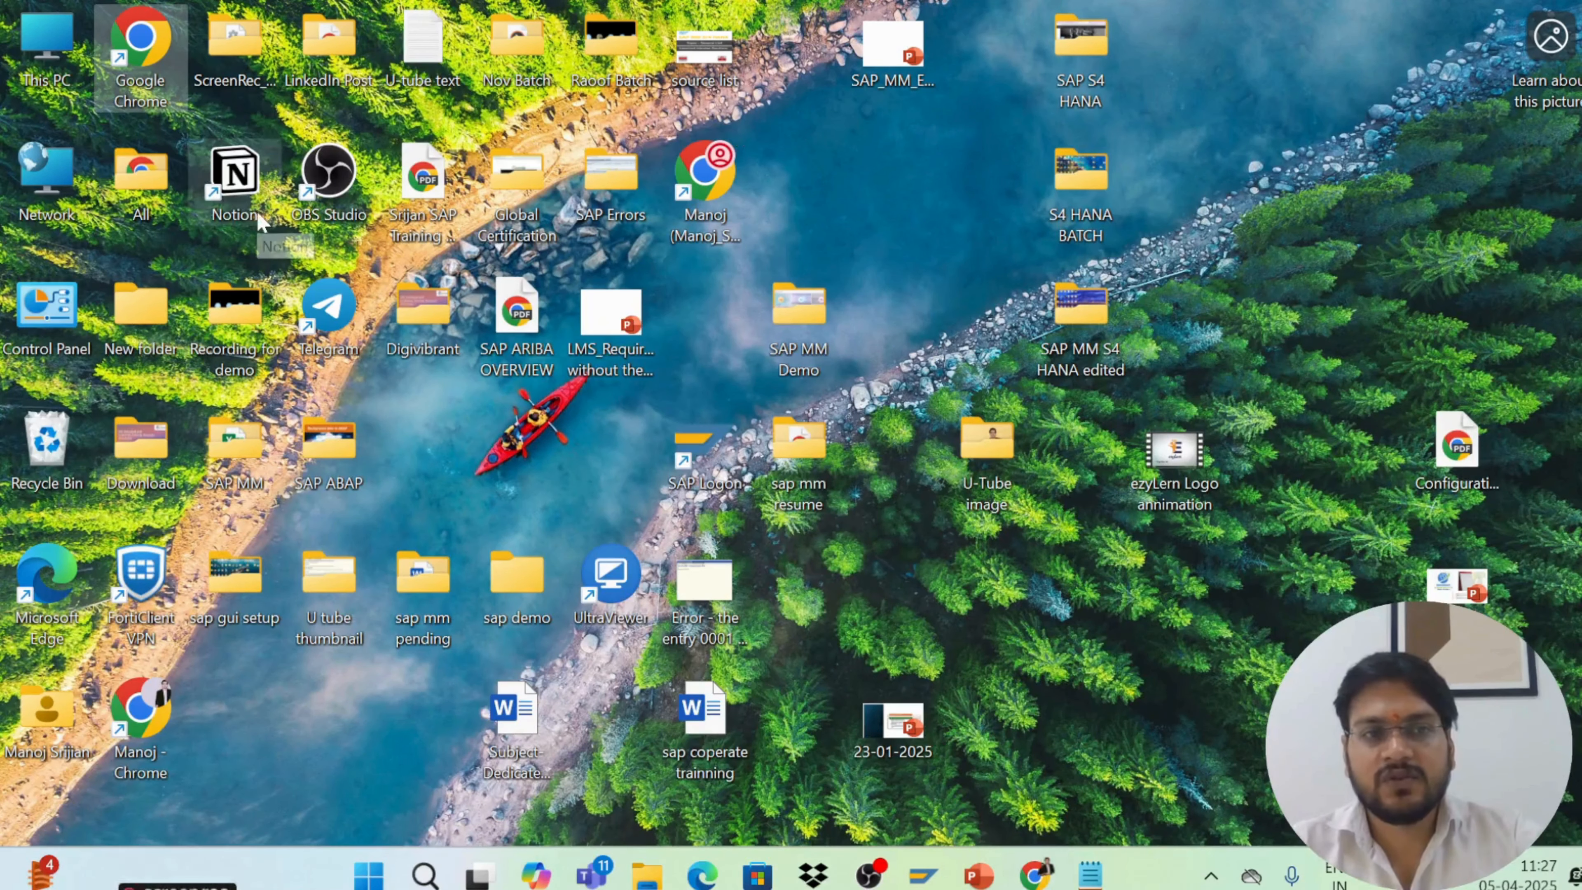
double_click(234, 444)
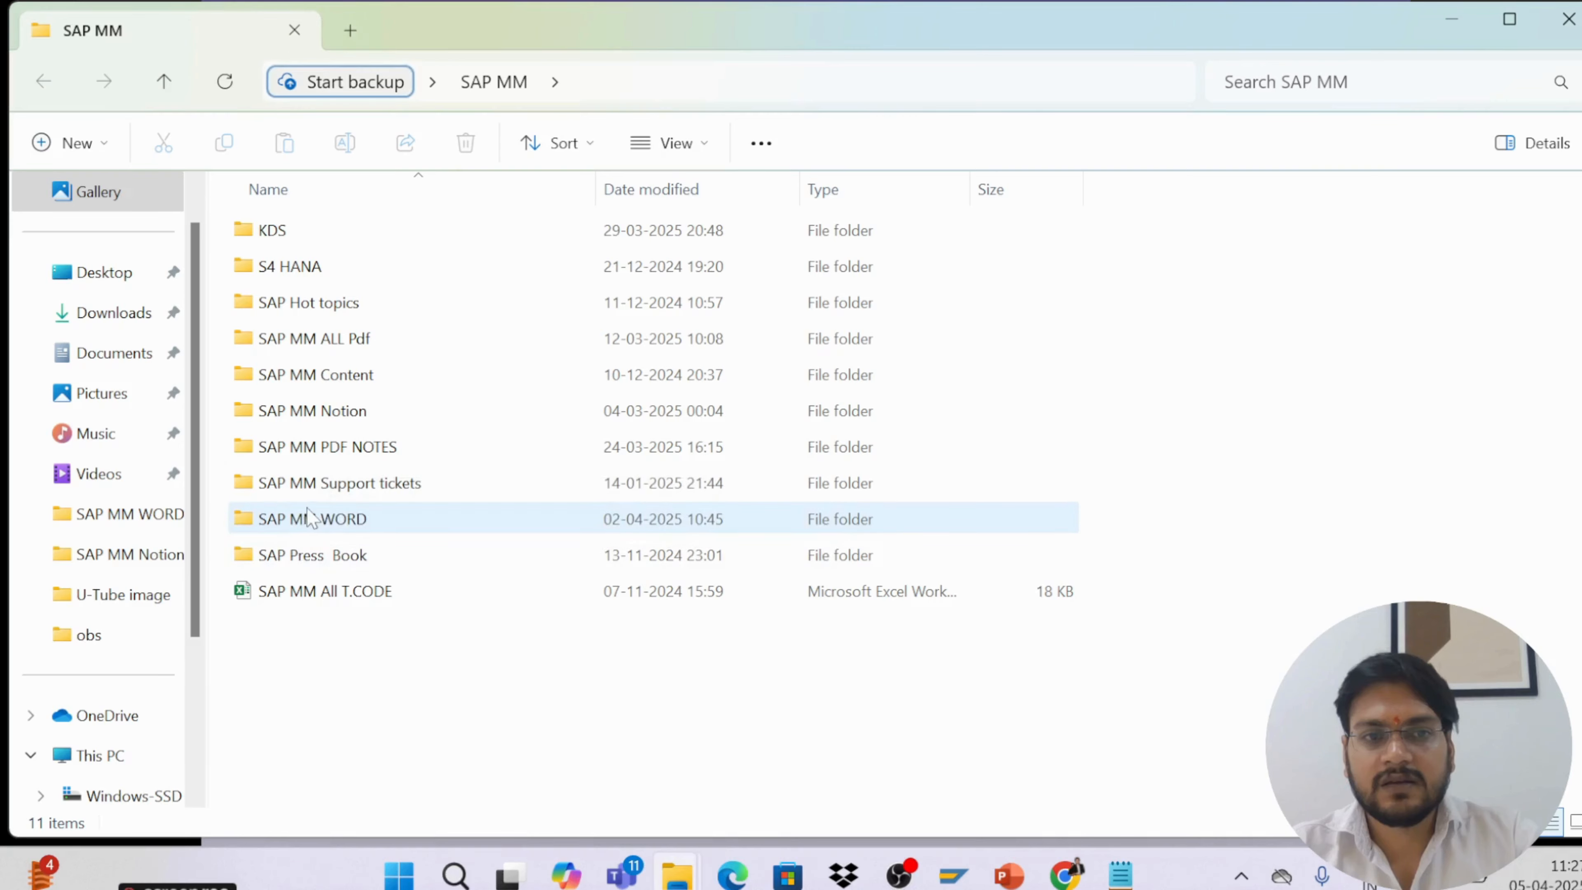
left_click(311, 522)
double_click(312, 522)
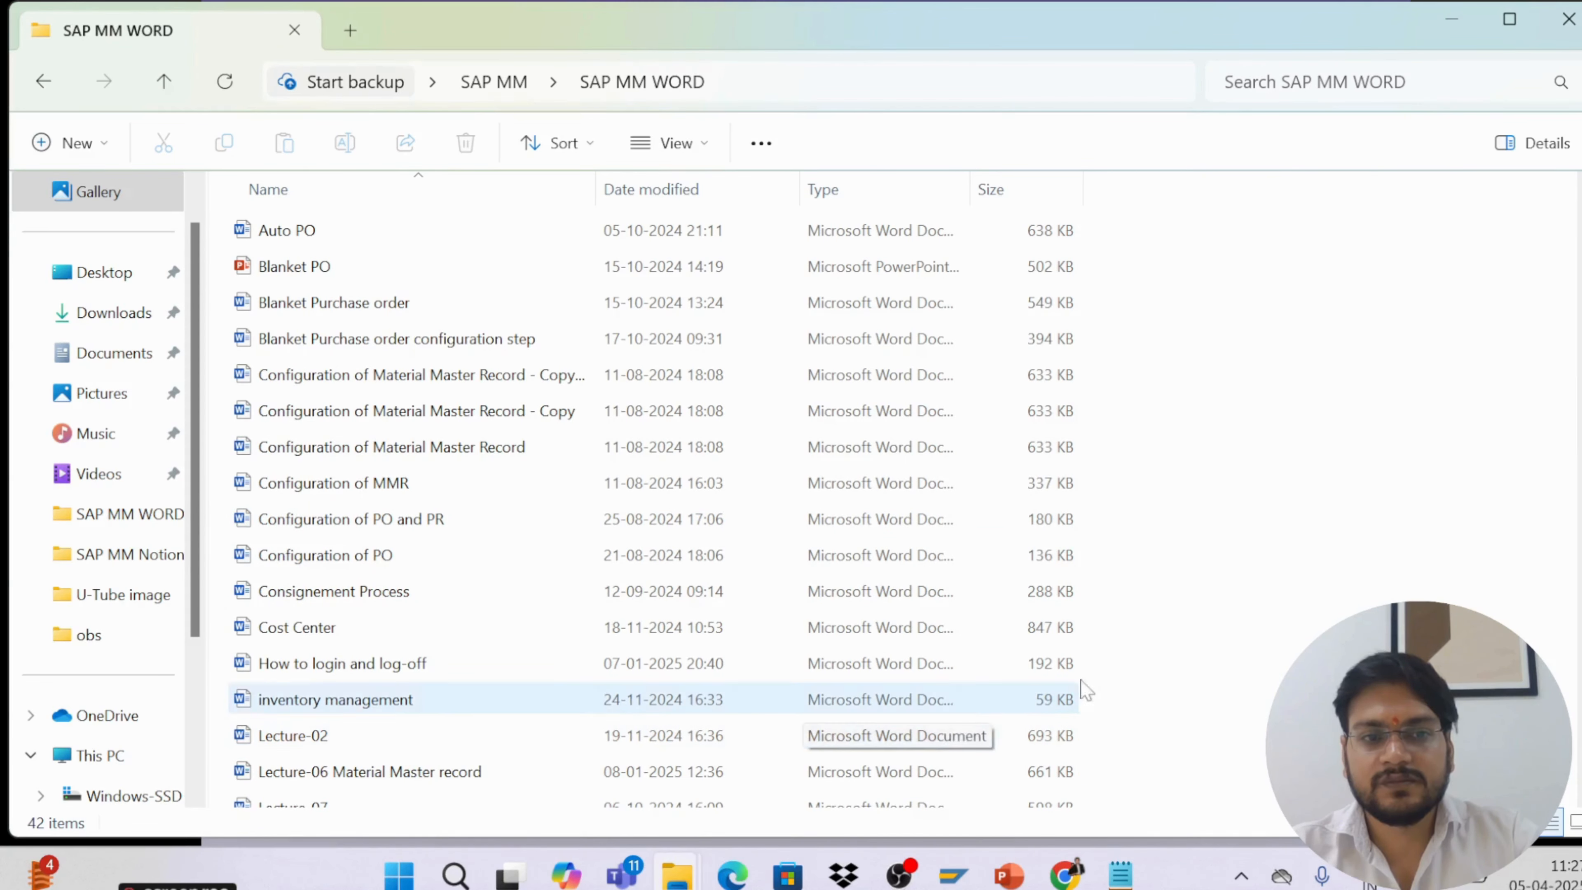
double_click(443, 772)
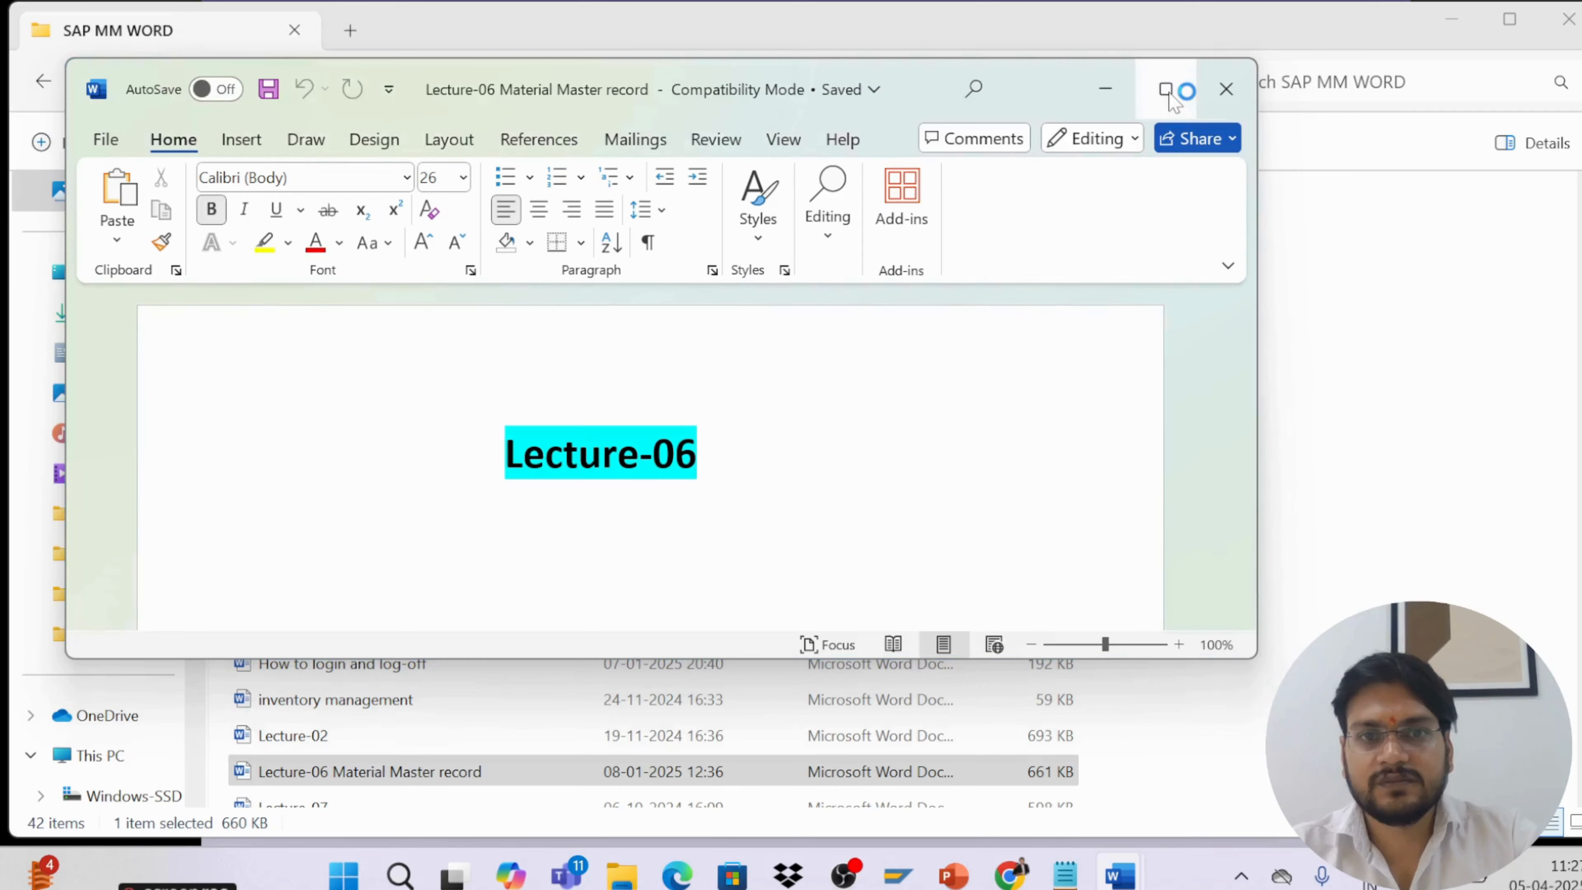
left_click(1165, 90)
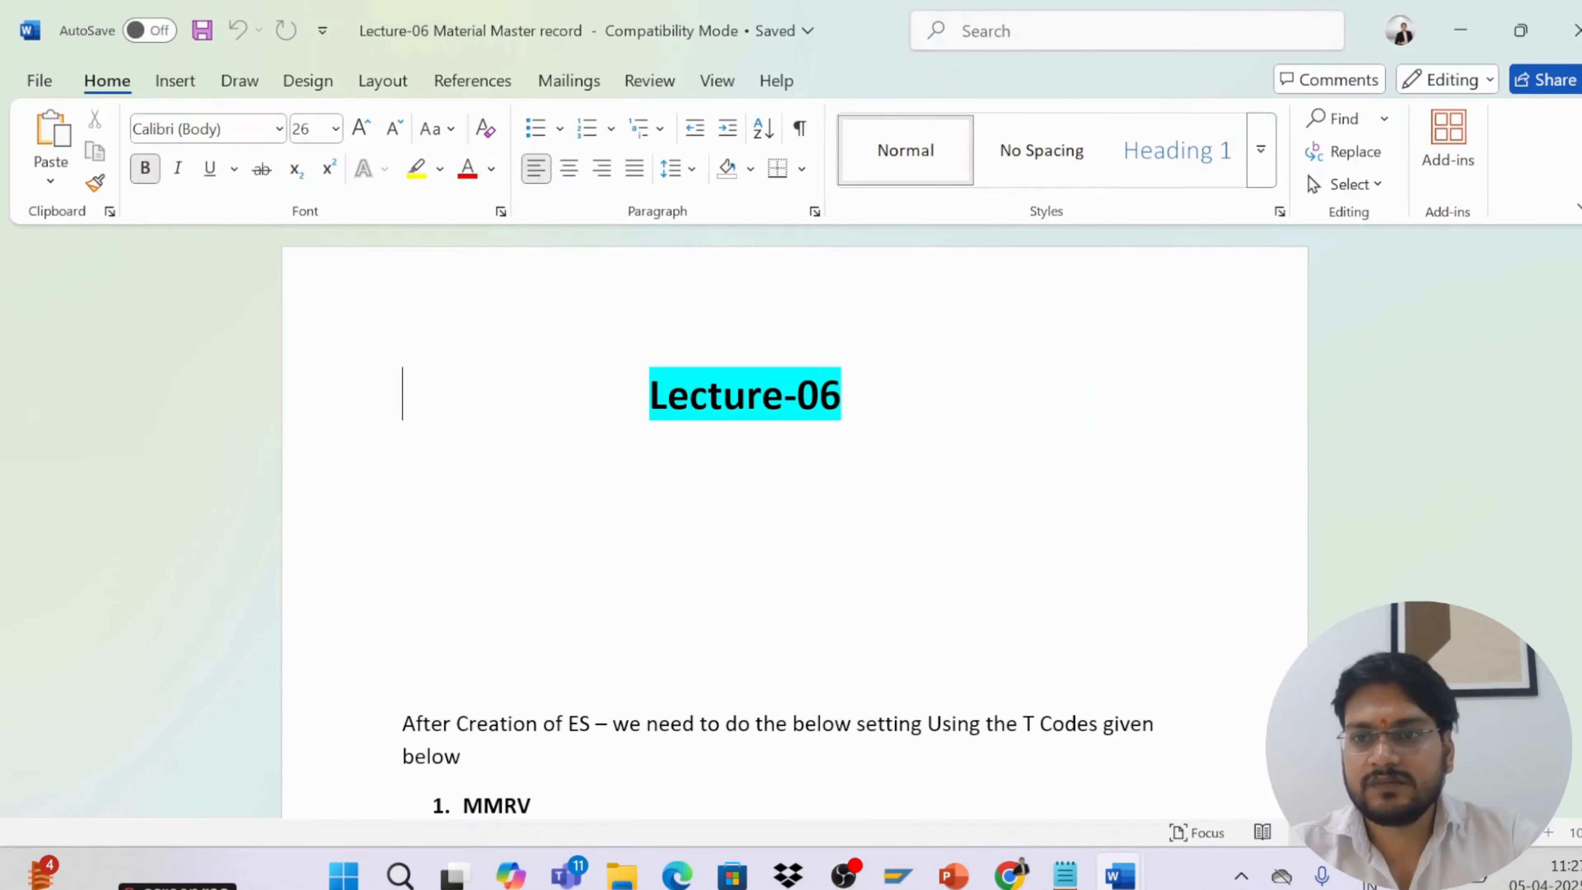
Scroll through the document to review the material master notes and screenshots
scroll(795, 529, "down", 3)
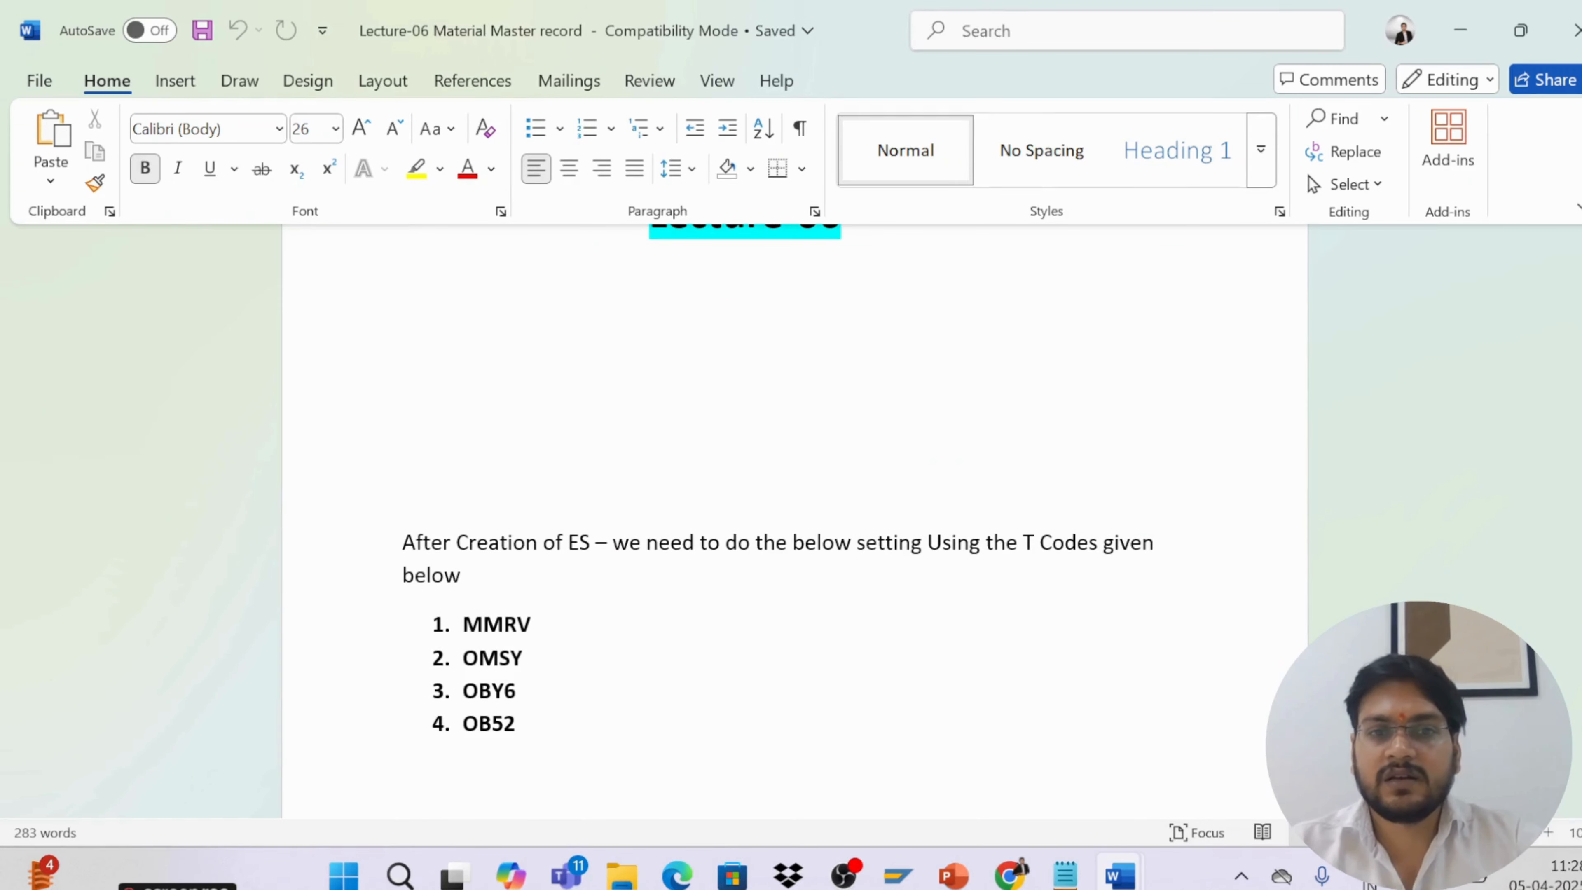
scroll(883, 713, "down", 15)
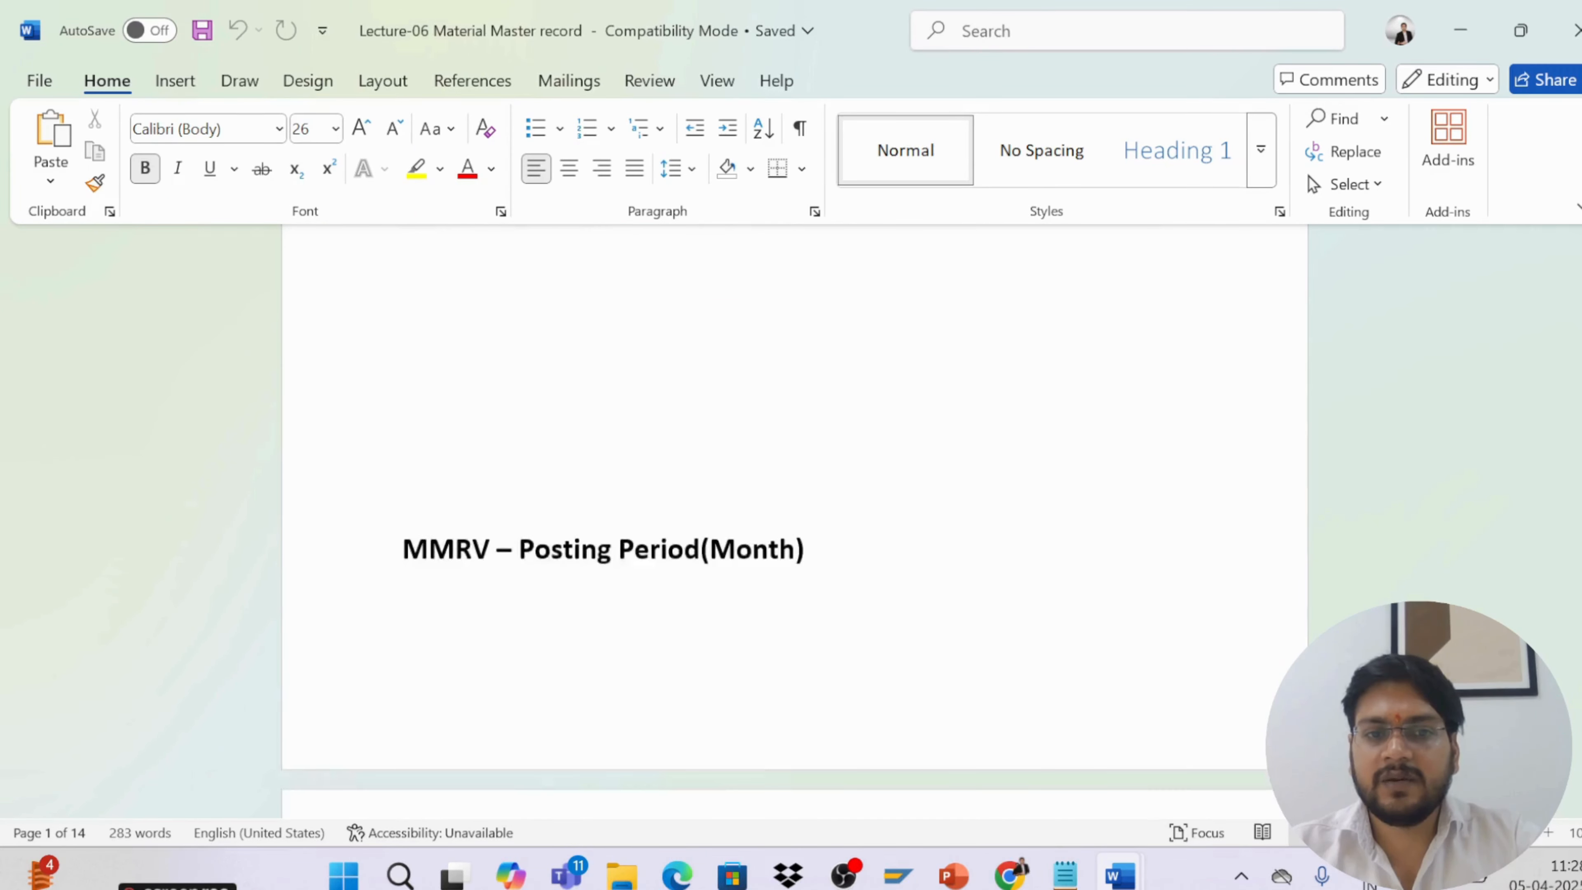
scroll(882, 714, "down", 15)
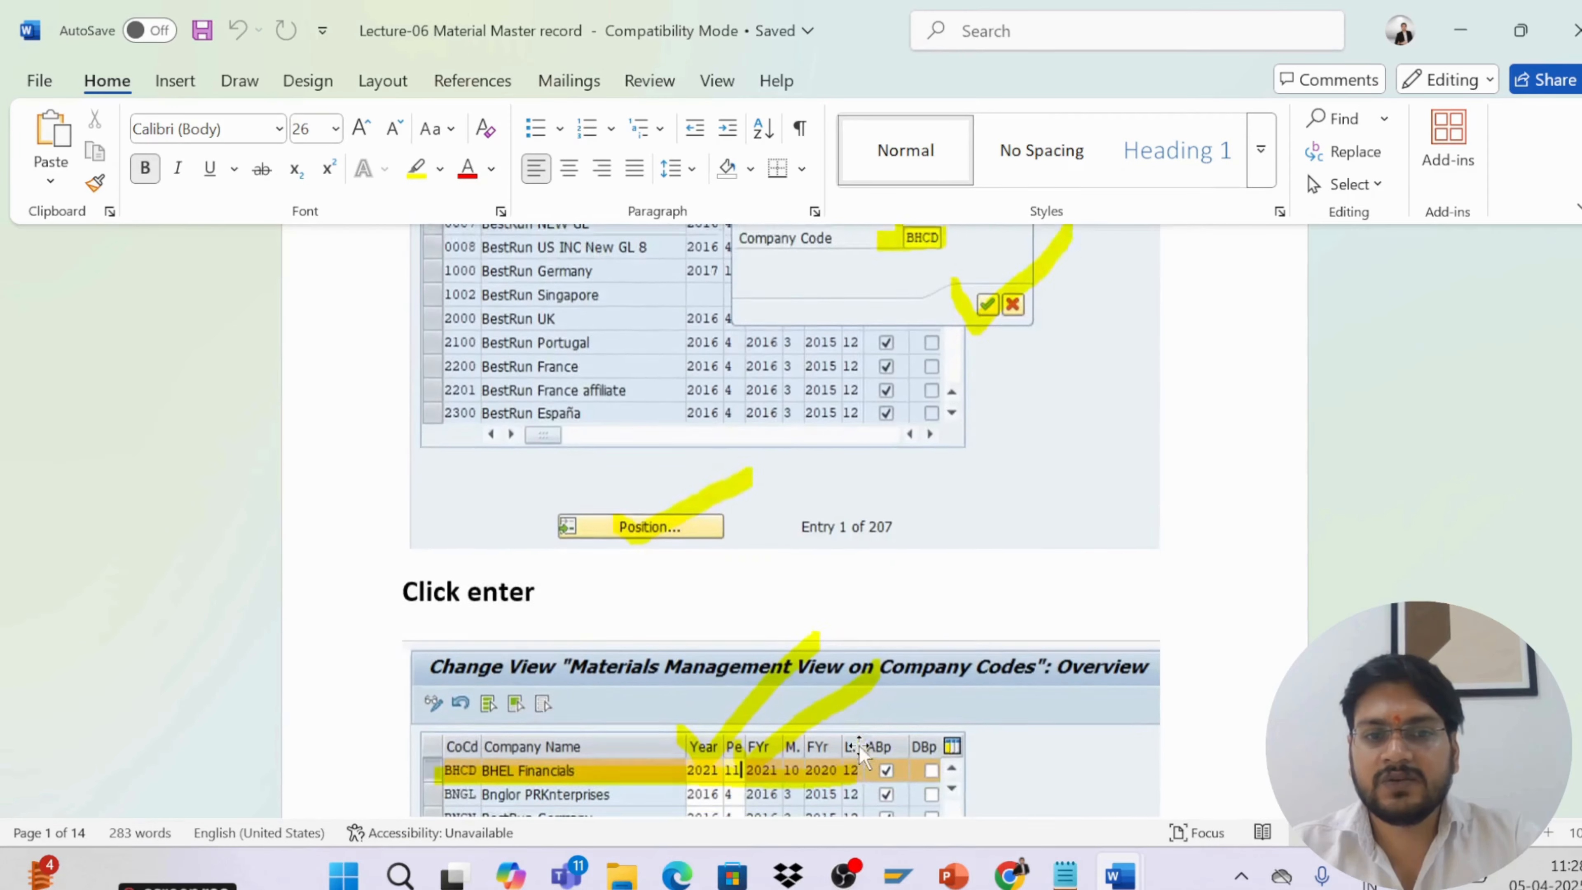
scroll(846, 784, "up", 20)
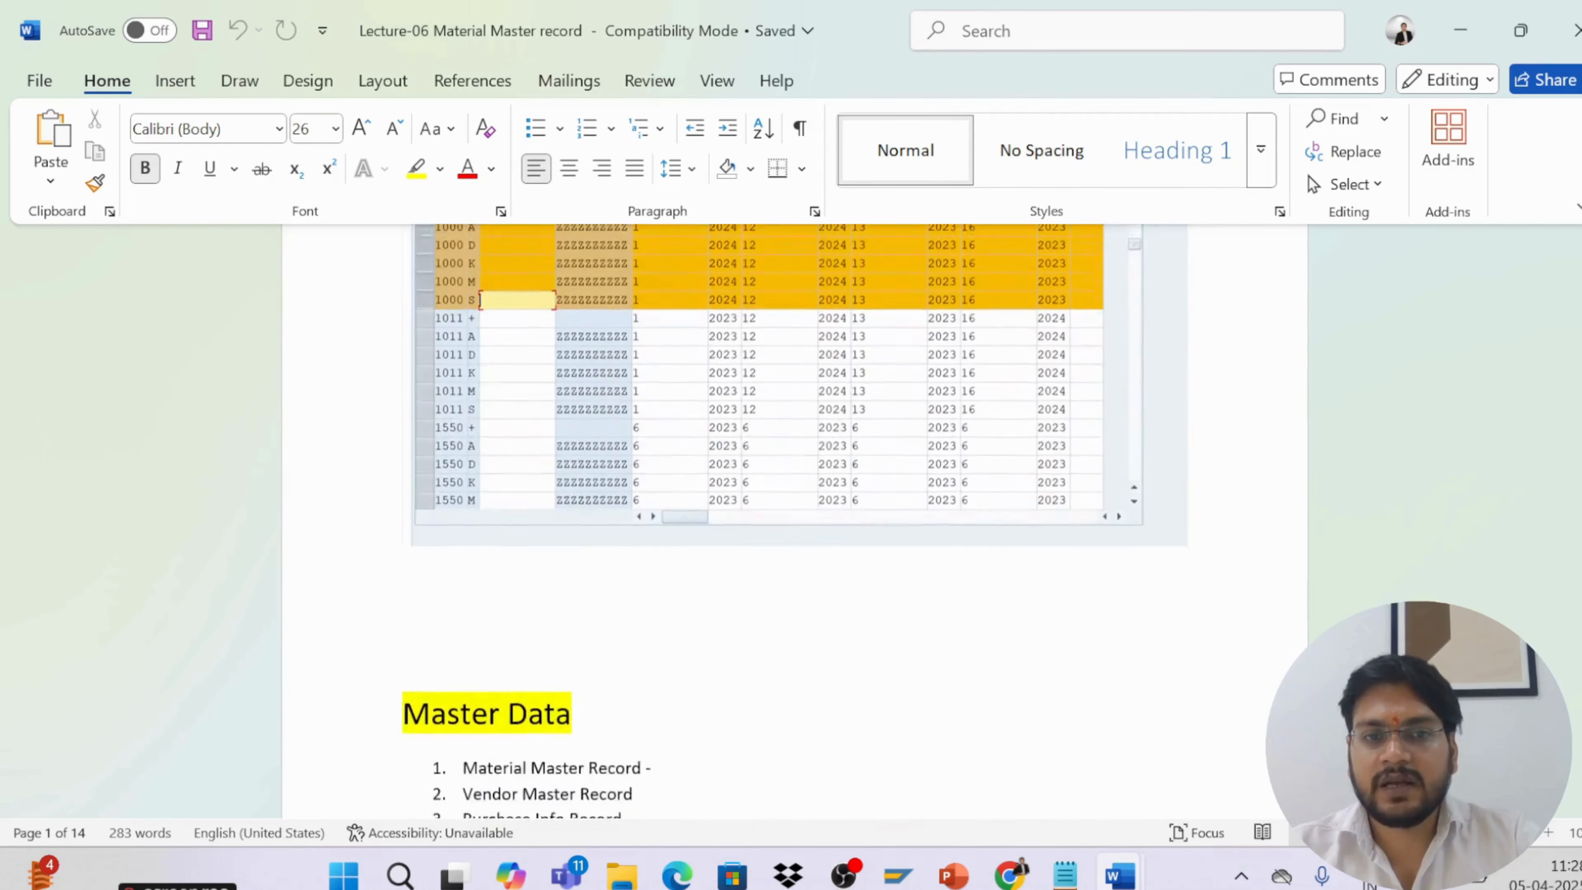
scroll(794, 524, "up", 5)
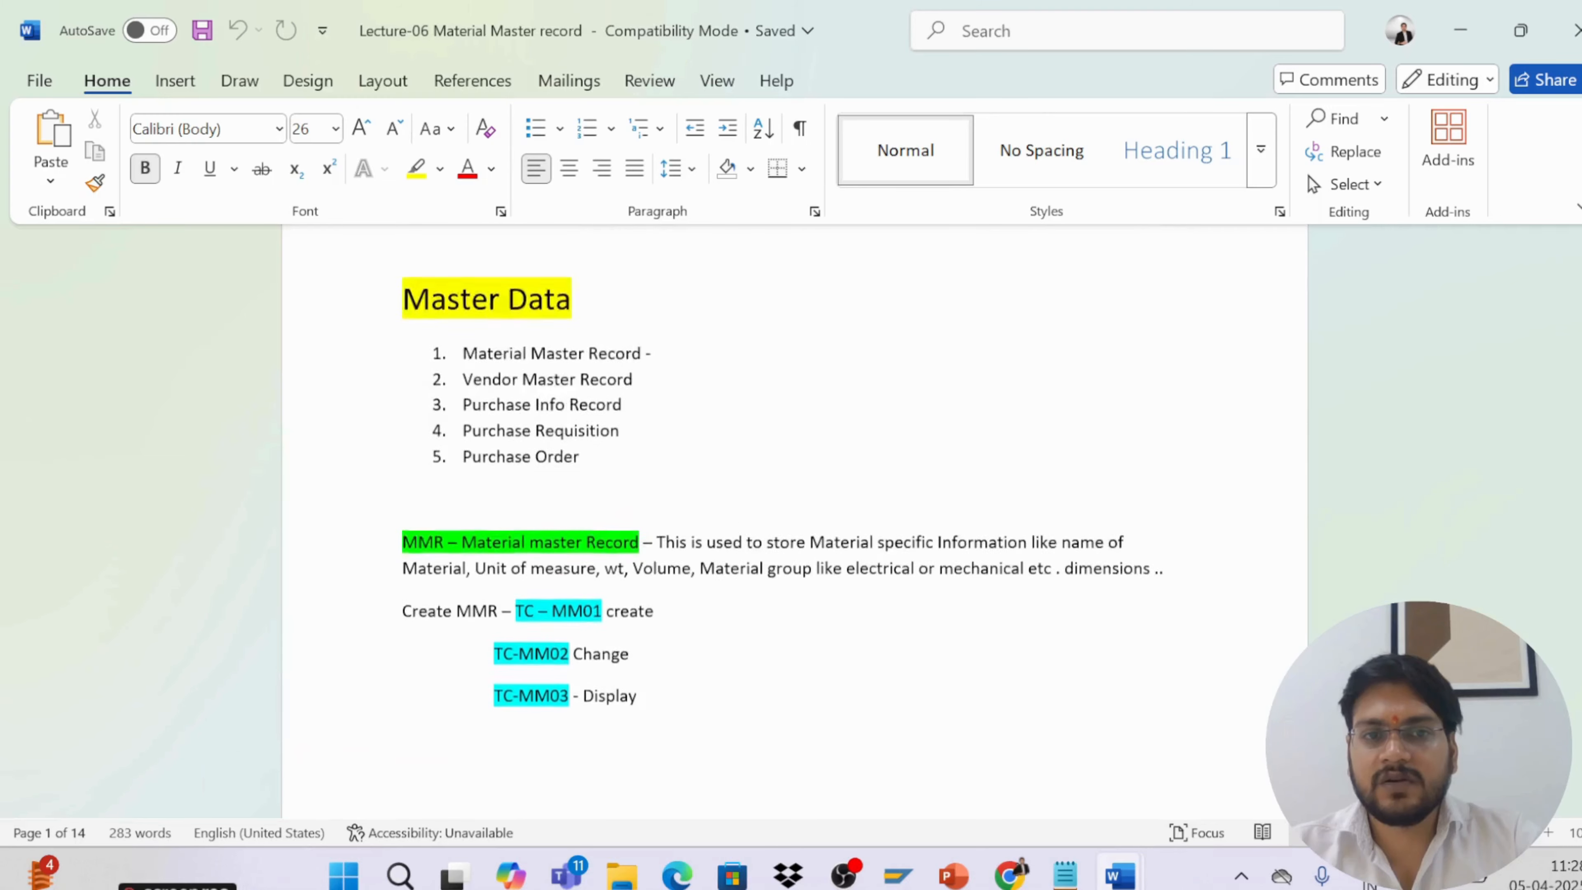
scroll(794, 524, "down", 15)
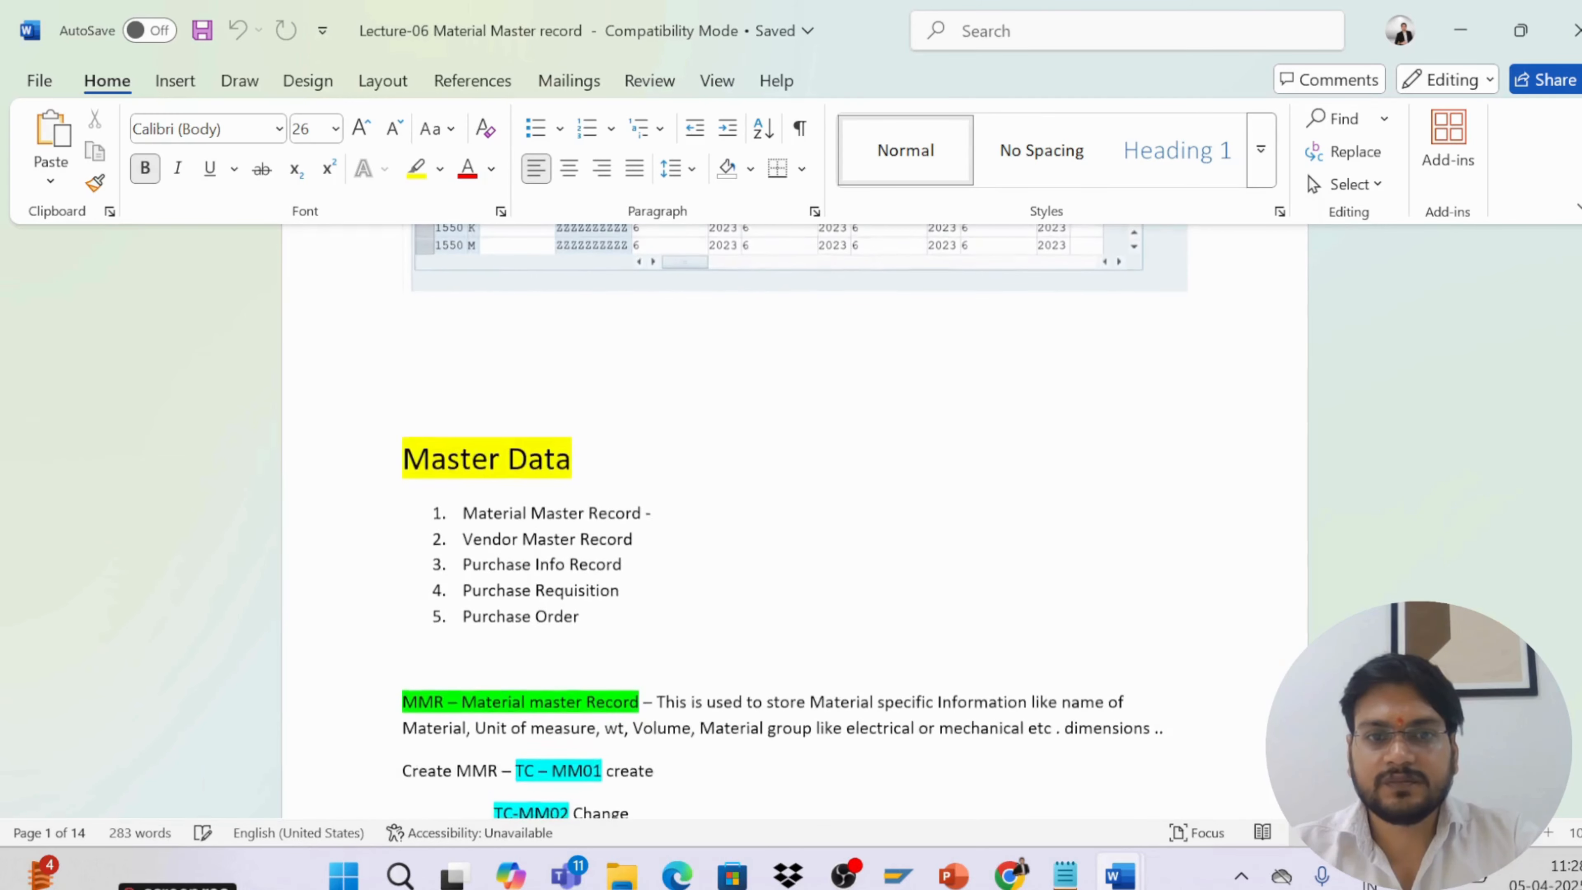
scroll(833, 803, "down", 8)
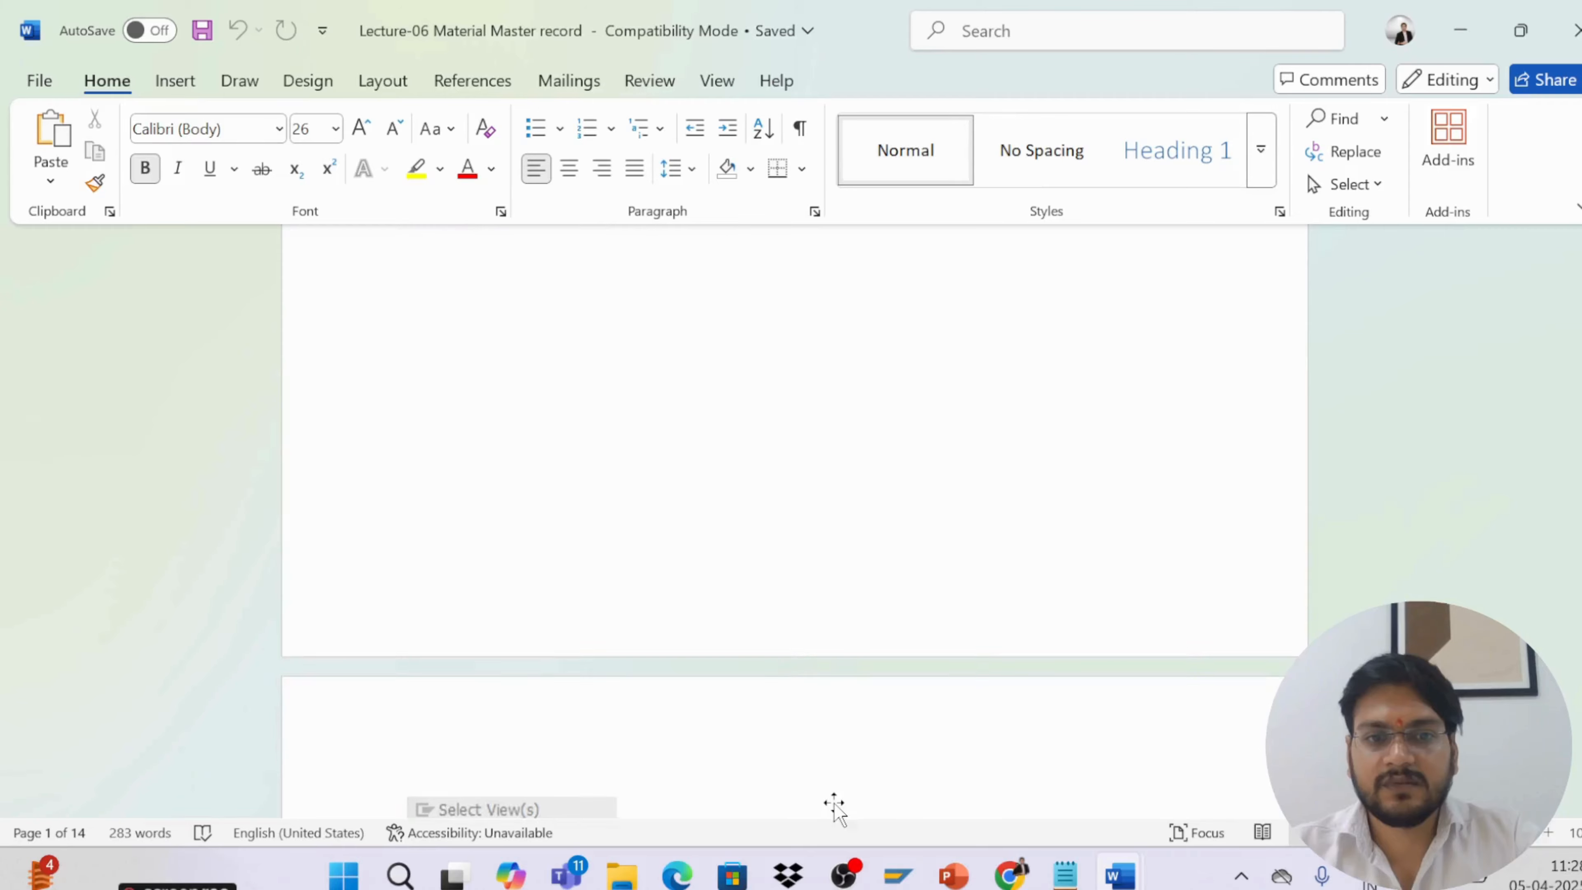
scroll(835, 803, "down", 20)
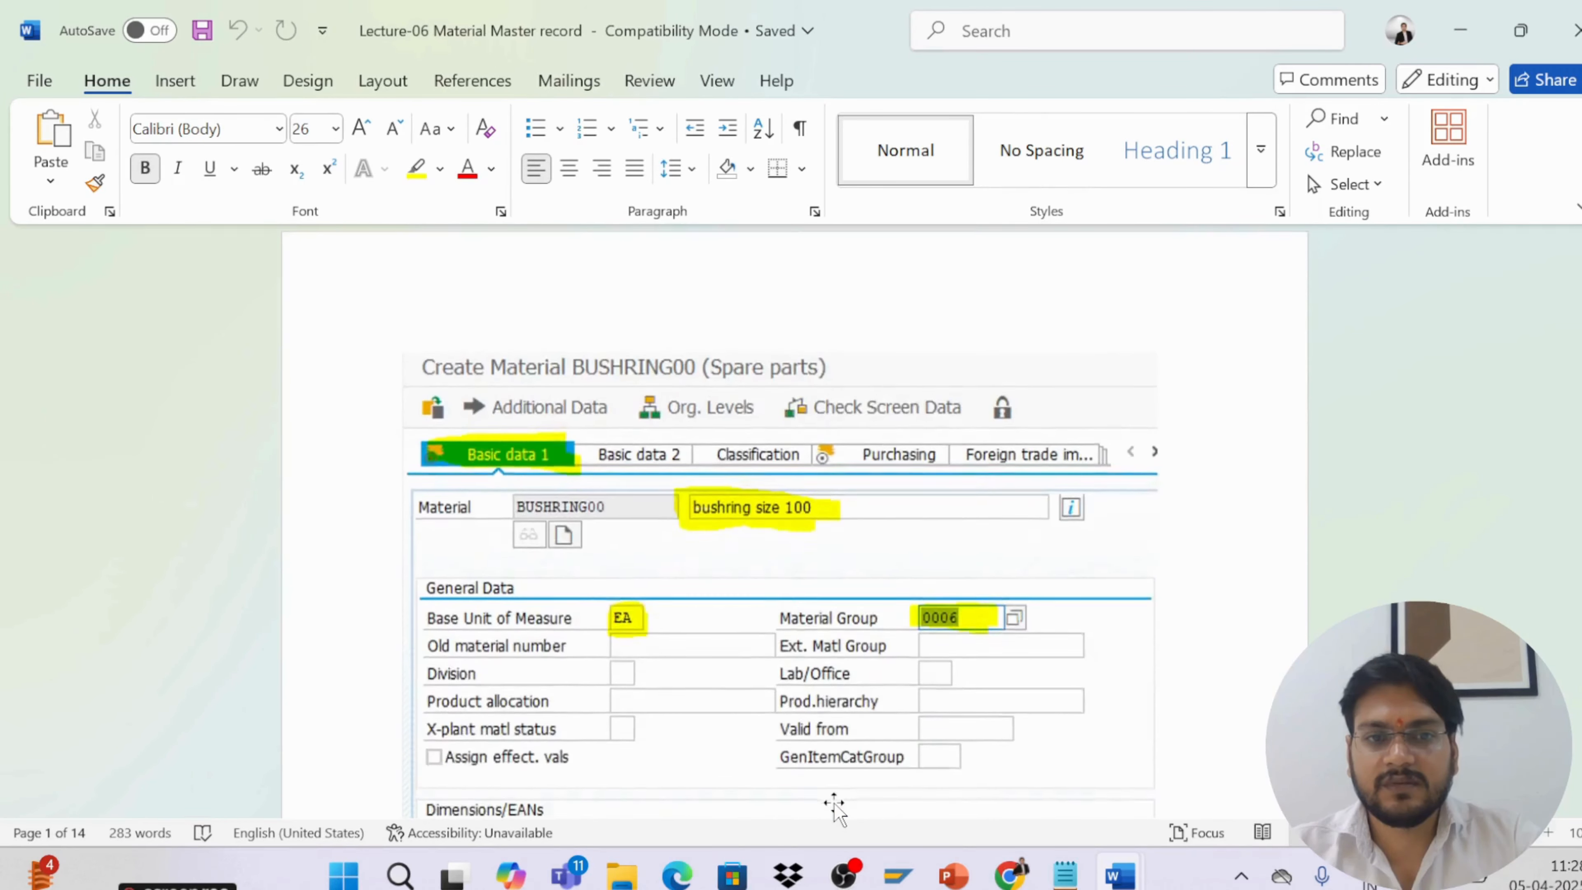
Page back and forth through the BUSHRING00 creation screenshots, from the views list to the saved-material message
scroll(839, 805, "down", 20)
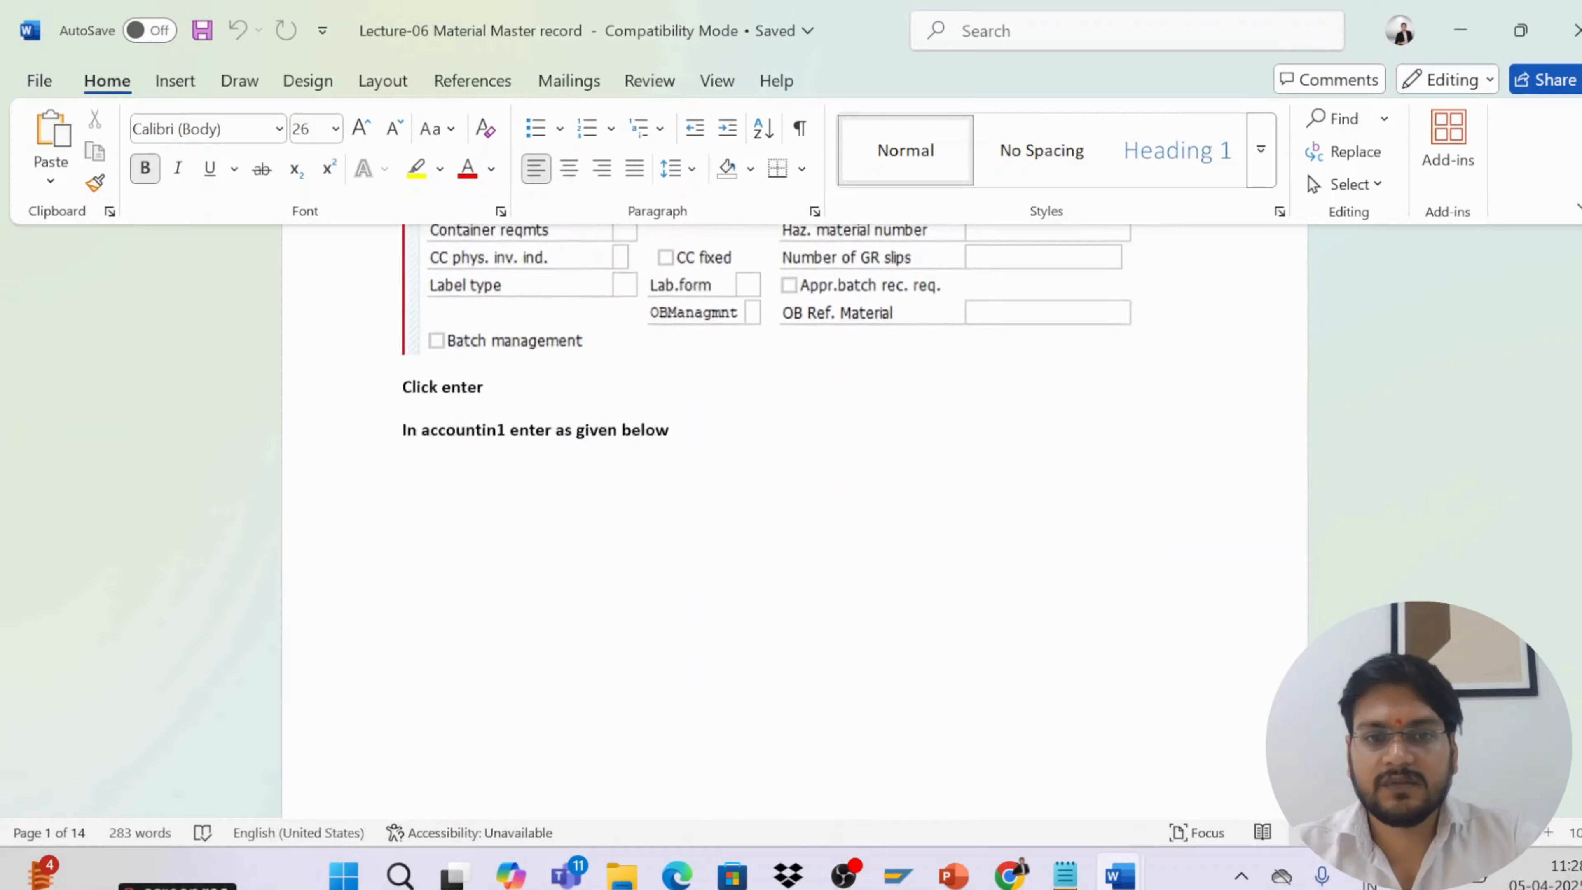
scroll(837, 805, "down", 20)
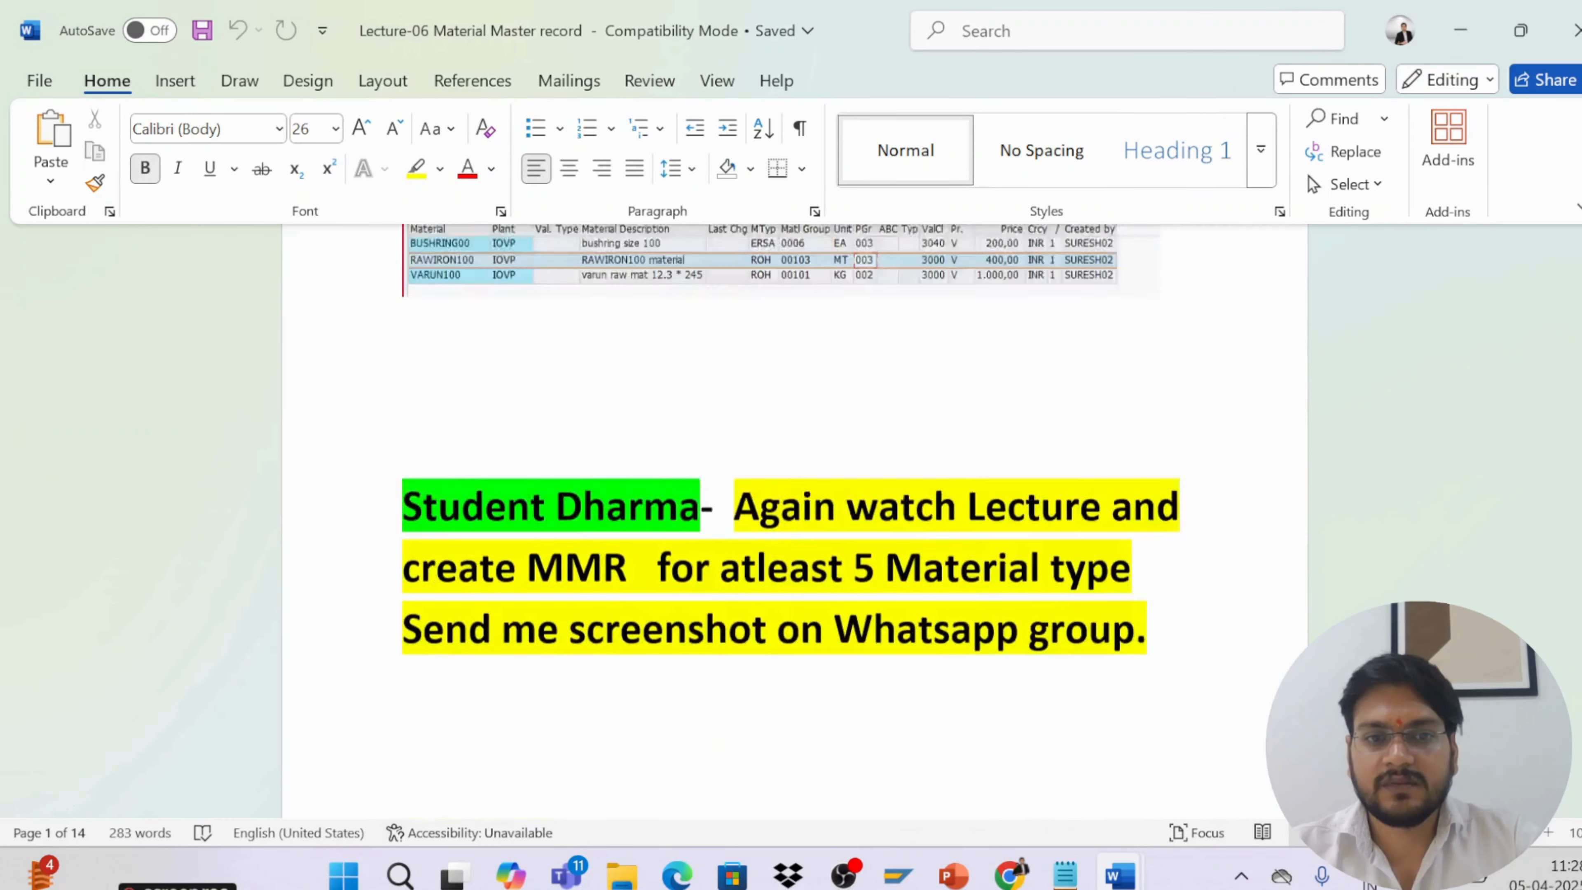
scroll(838, 805, "up", 5)
scroll(839, 805, "up", 12)
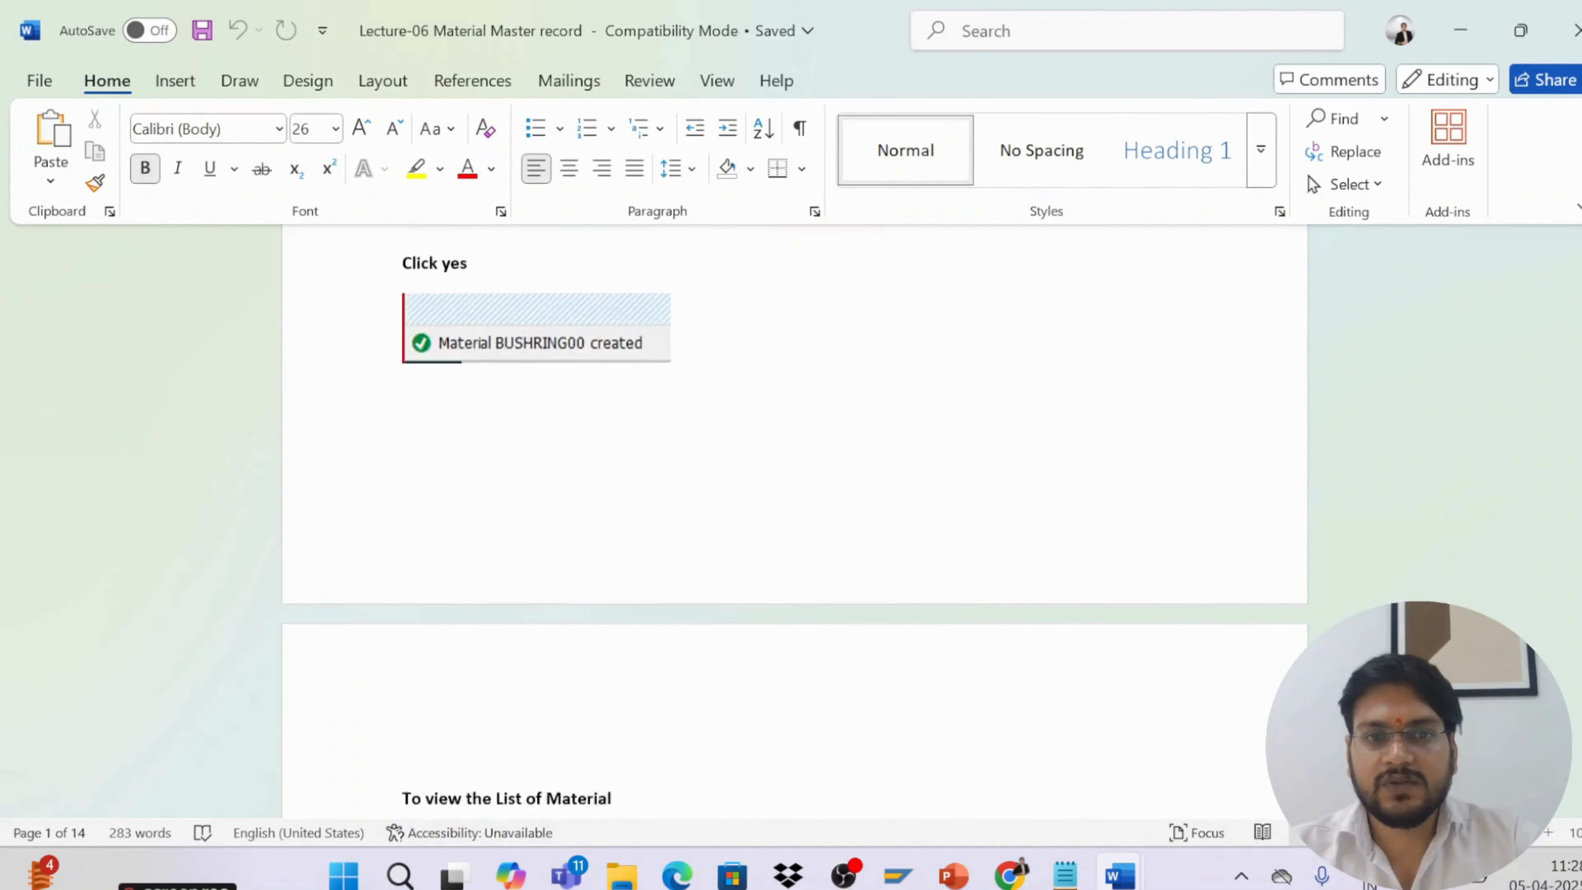
scroll(839, 805, "down", 2)
scroll(840, 805, "down", 1)
scroll(840, 805, "up", 12)
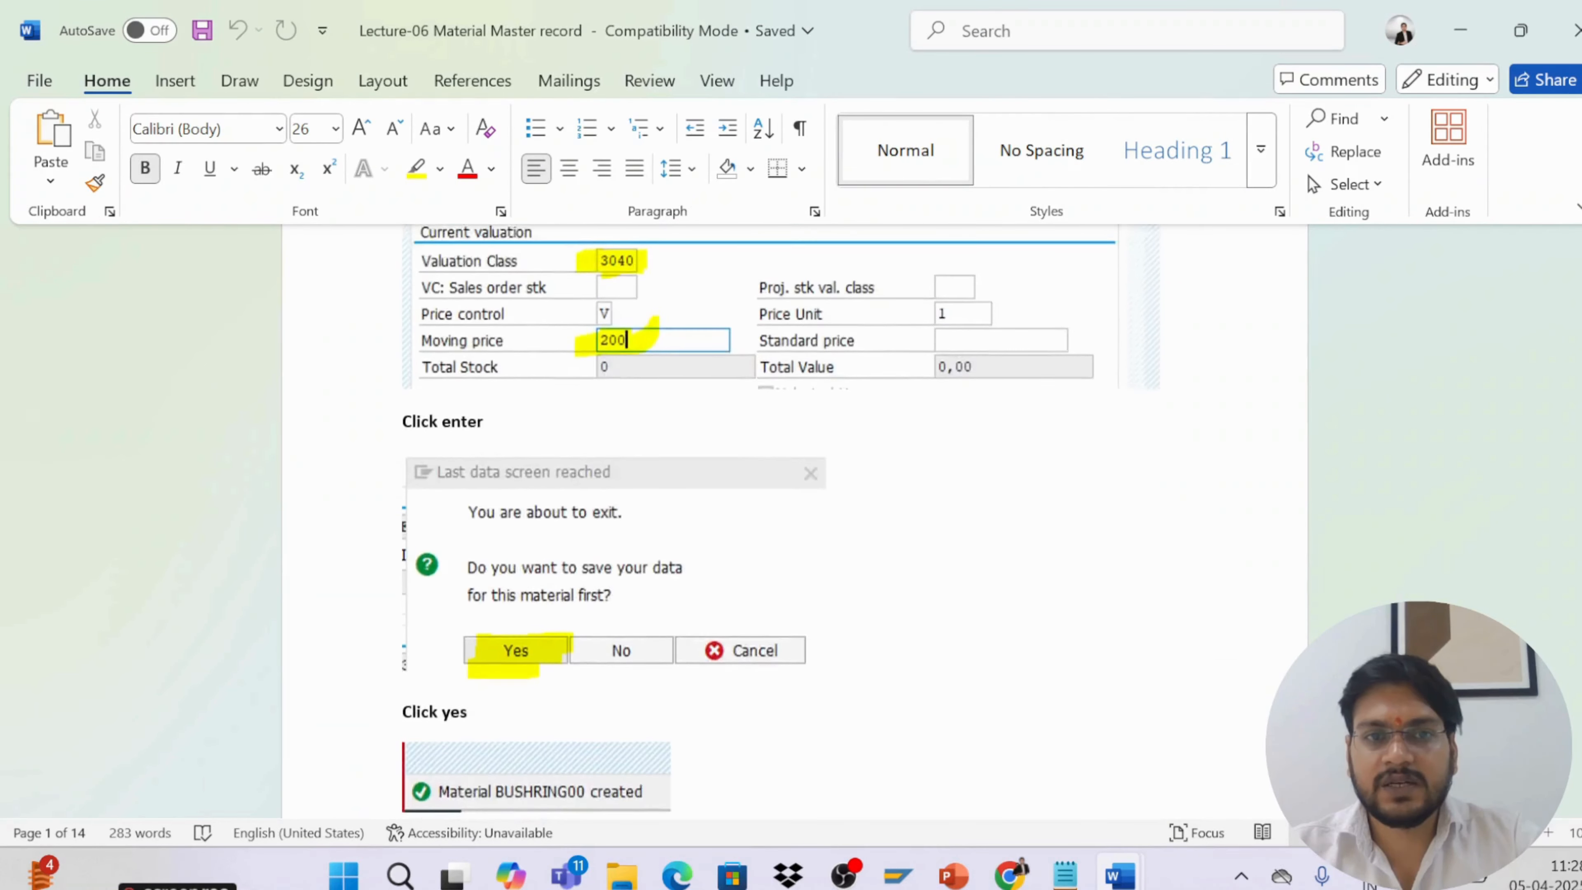
scroll(841, 805, "down", 15)
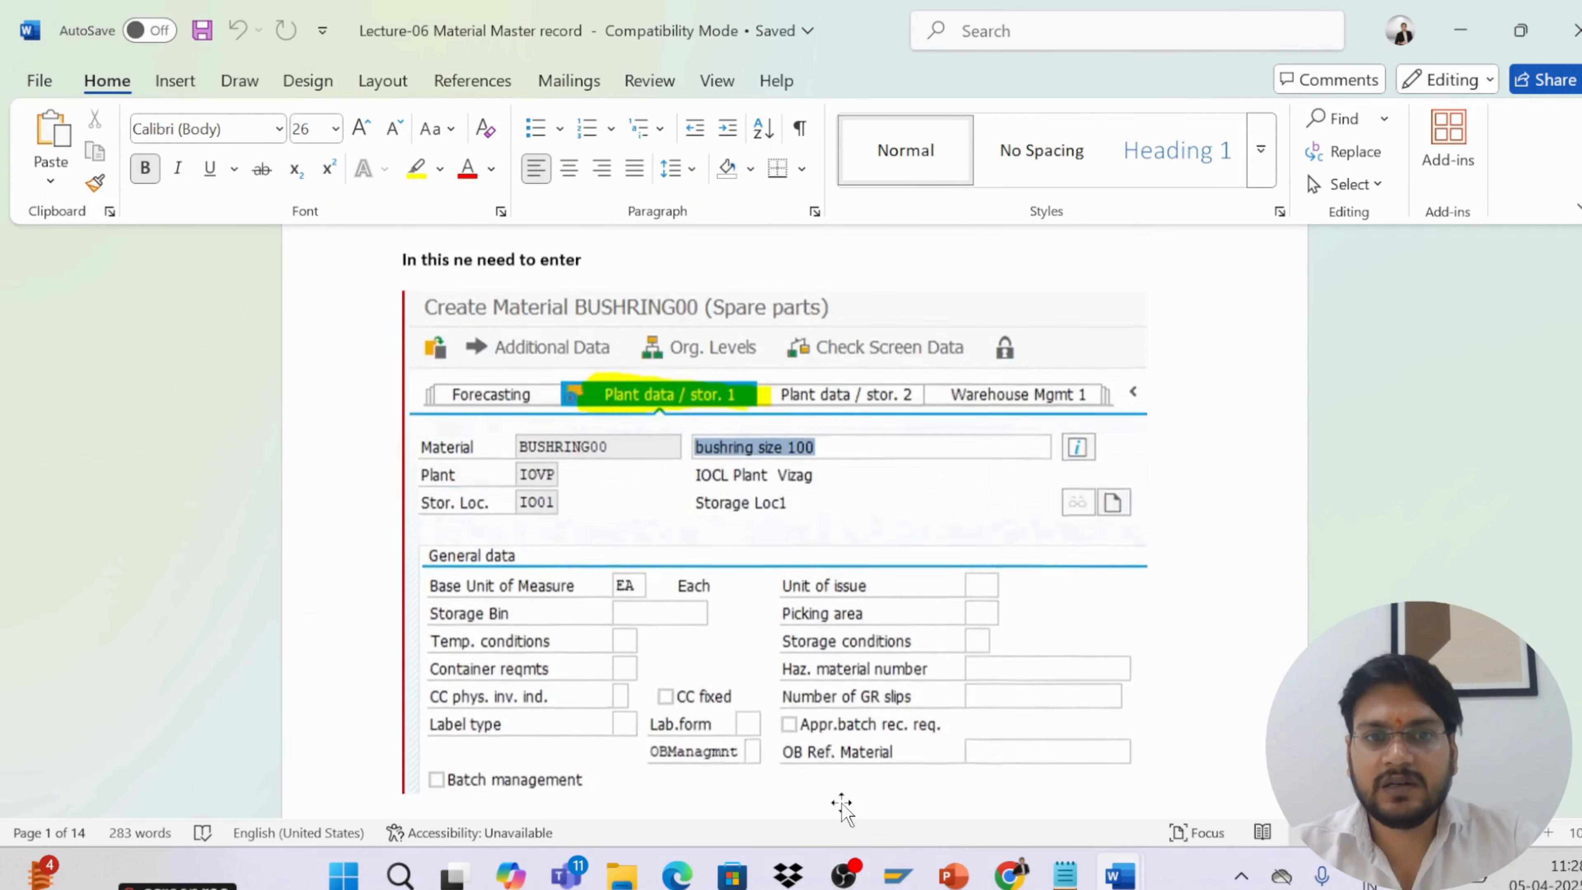
scroll(840, 805, "up", 12)
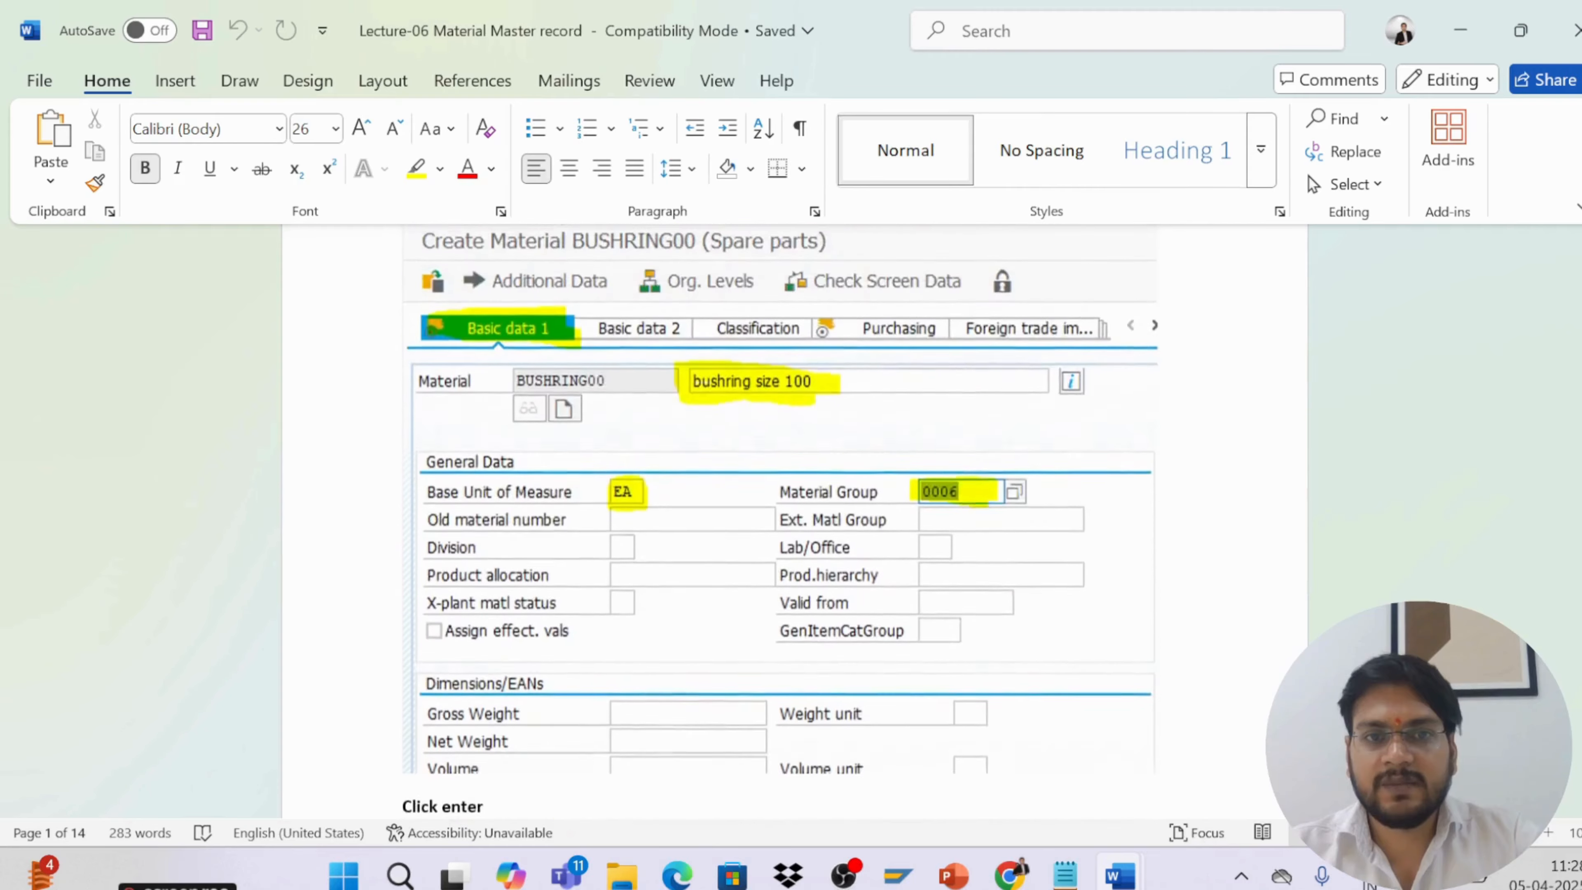
scroll(841, 805, "up", 10)
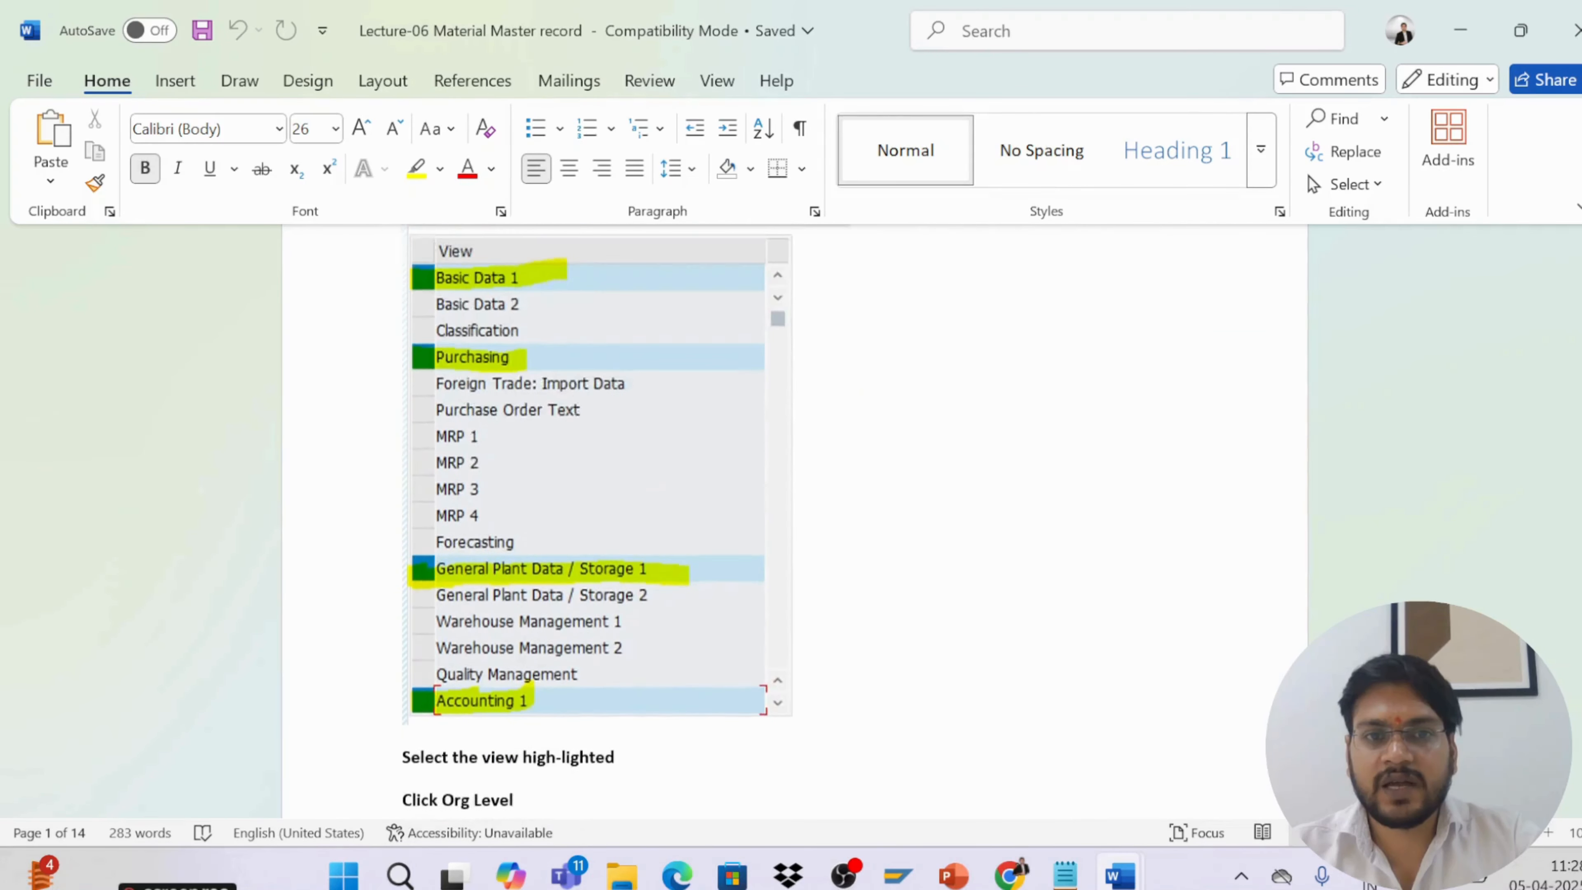
scroll(794, 474, "up", 15)
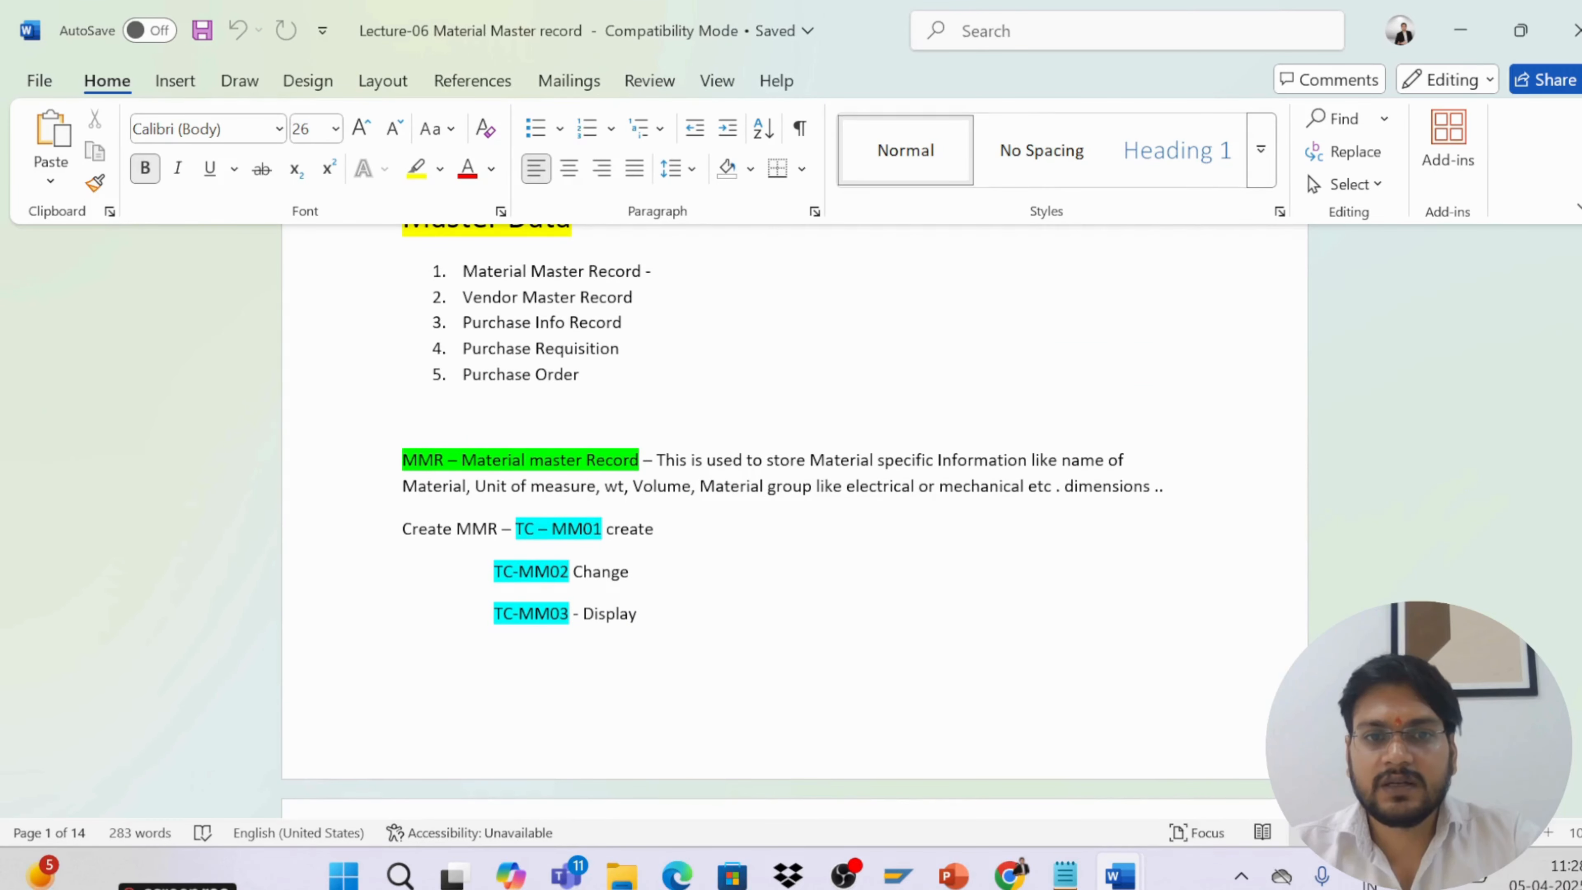
Select the MM01 create, MM02 change and MM03 display transaction code lines in turn to point them out
left_click_drag(503, 528, 657, 529)
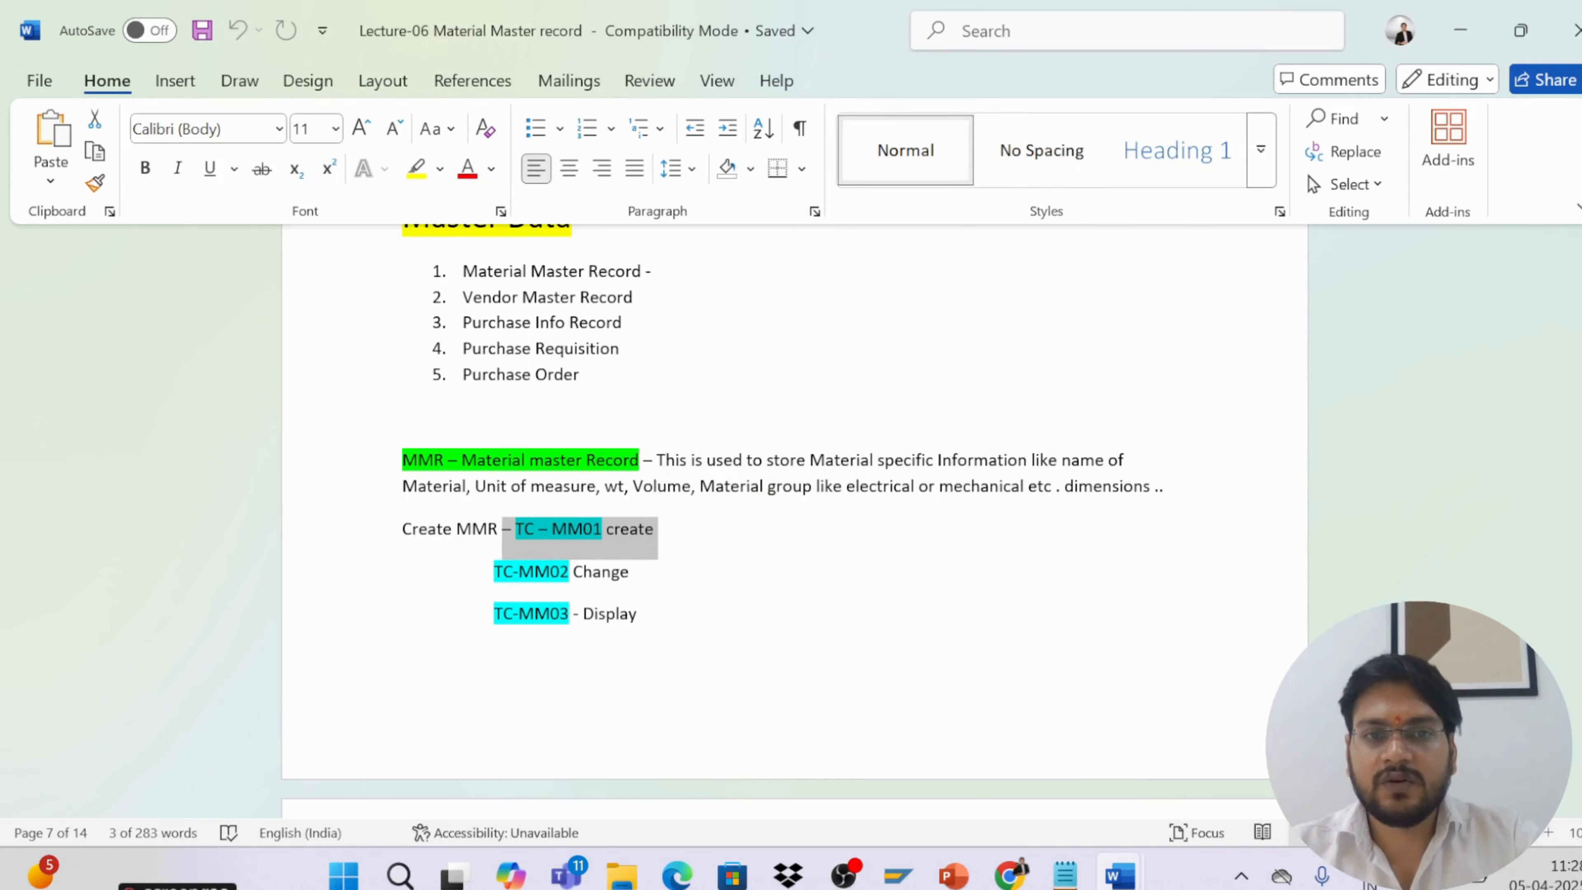
left_click_drag(489, 579, 644, 579)
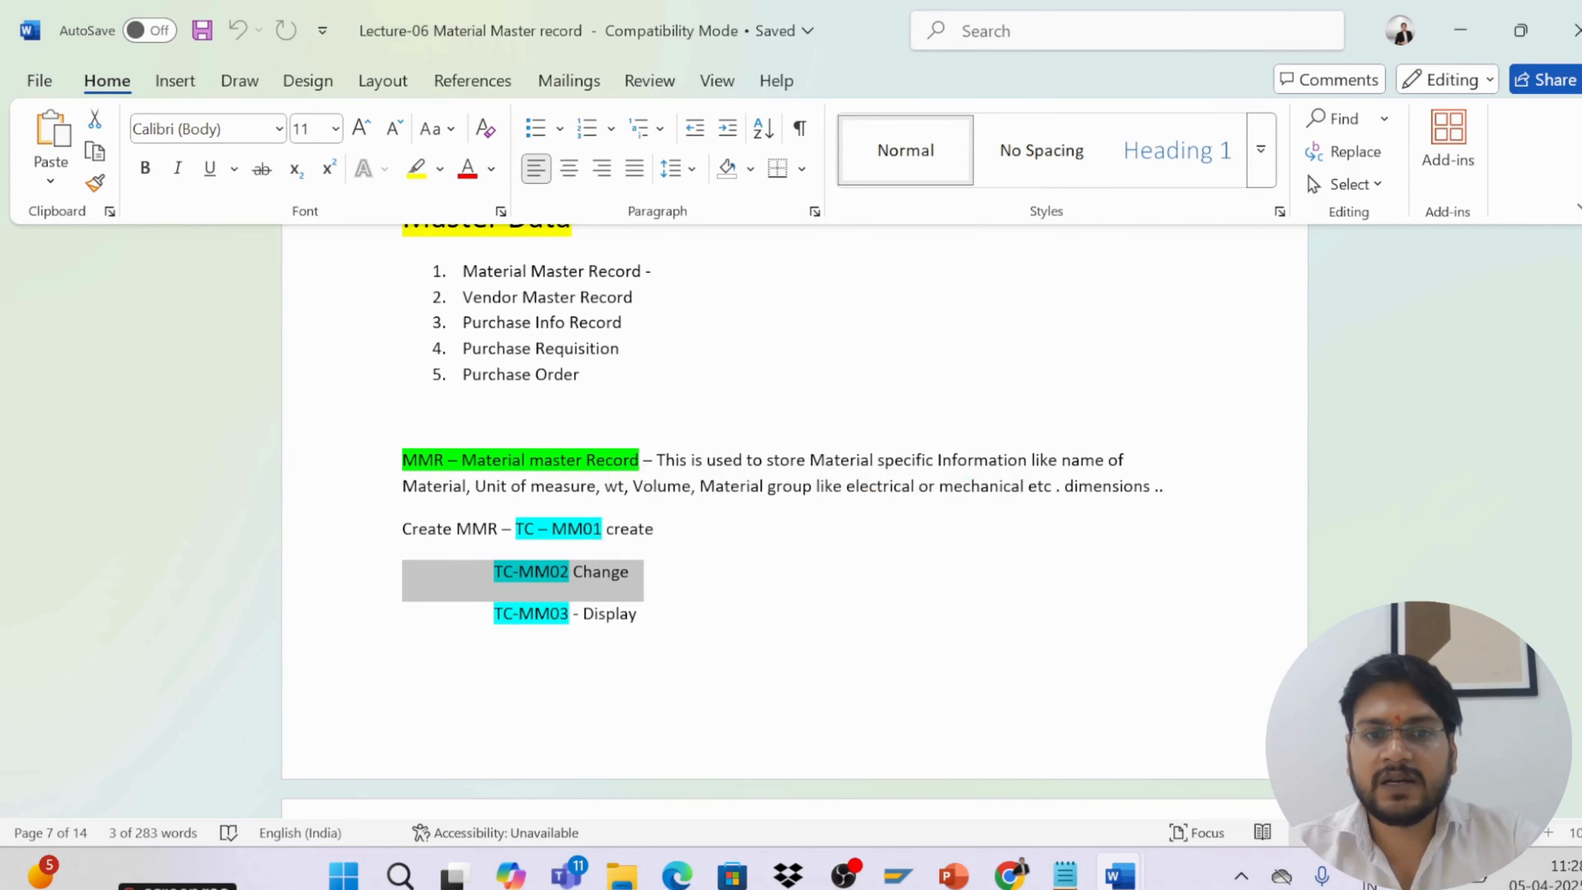
left_click_drag(493, 614, 636, 617)
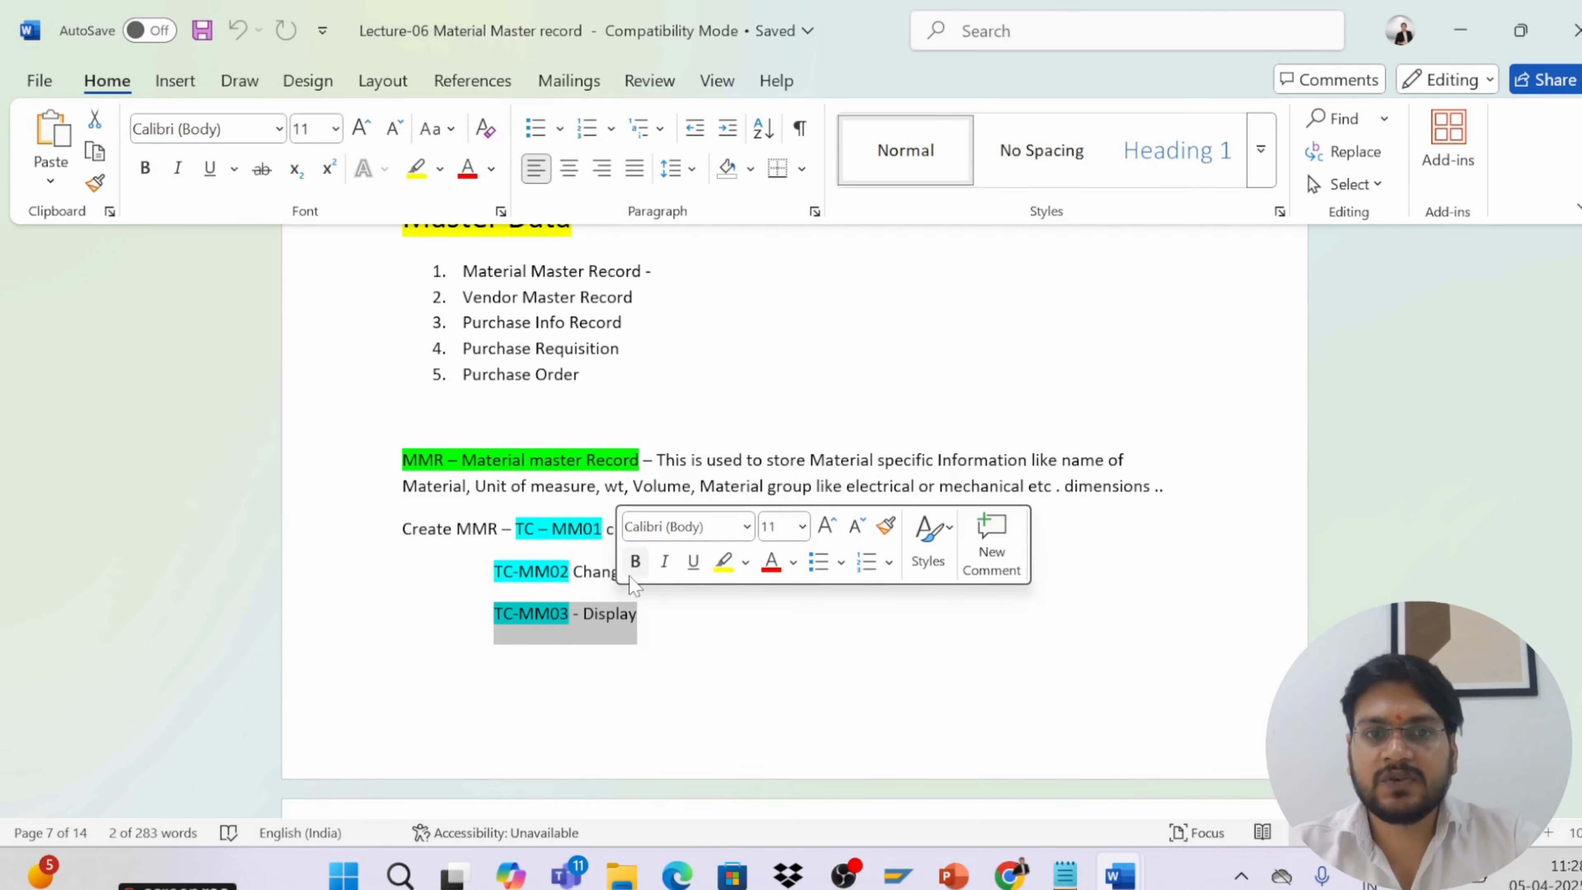
left_click(563, 617)
Scroll to the material type list and select the ROH and ERSA codes to point them out
scroll(563, 616, "down", 3)
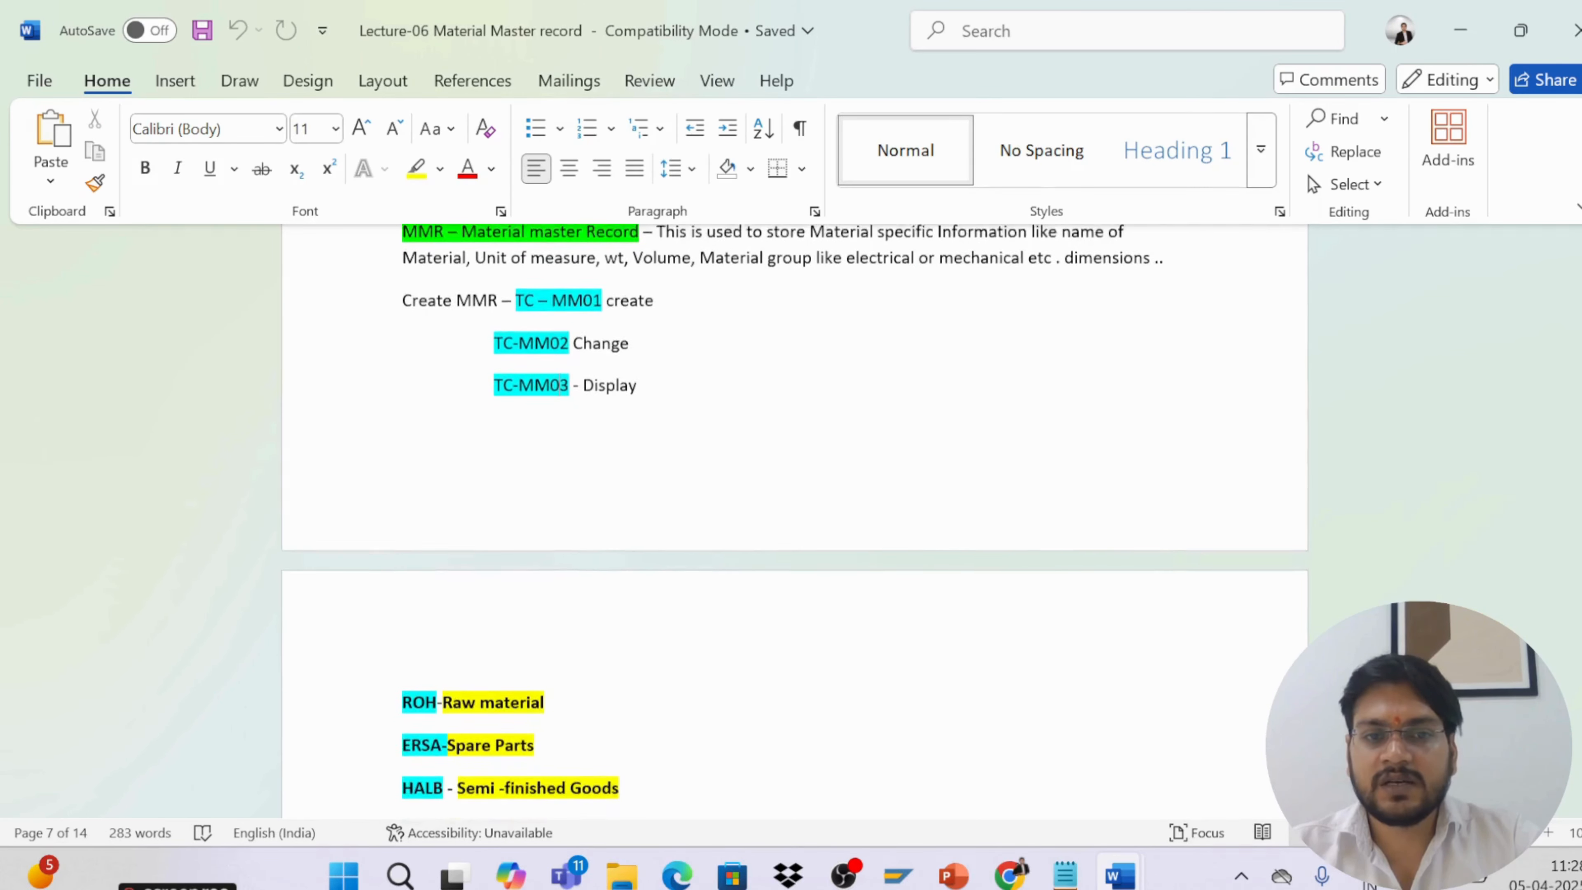
scroll(794, 522, "down", 1)
left_click_drag(402, 626, 559, 773)
left_click(490, 685)
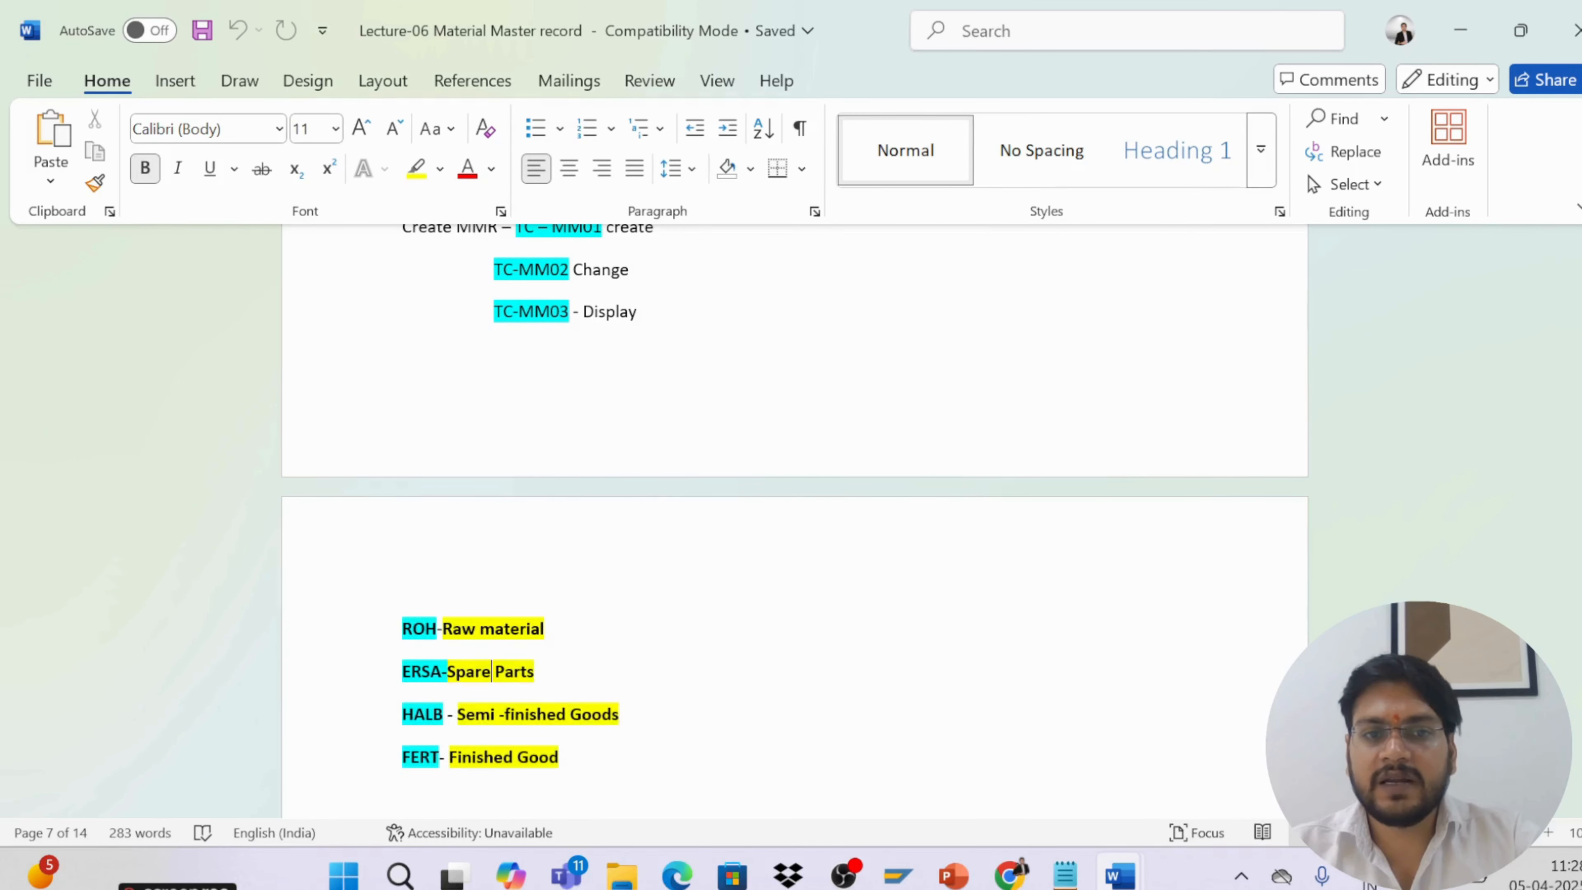
mouse_move(413, 631)
left_mouse_down()
mouse_move(437, 631)
mouse_move(402, 631)
left_mouse_up()
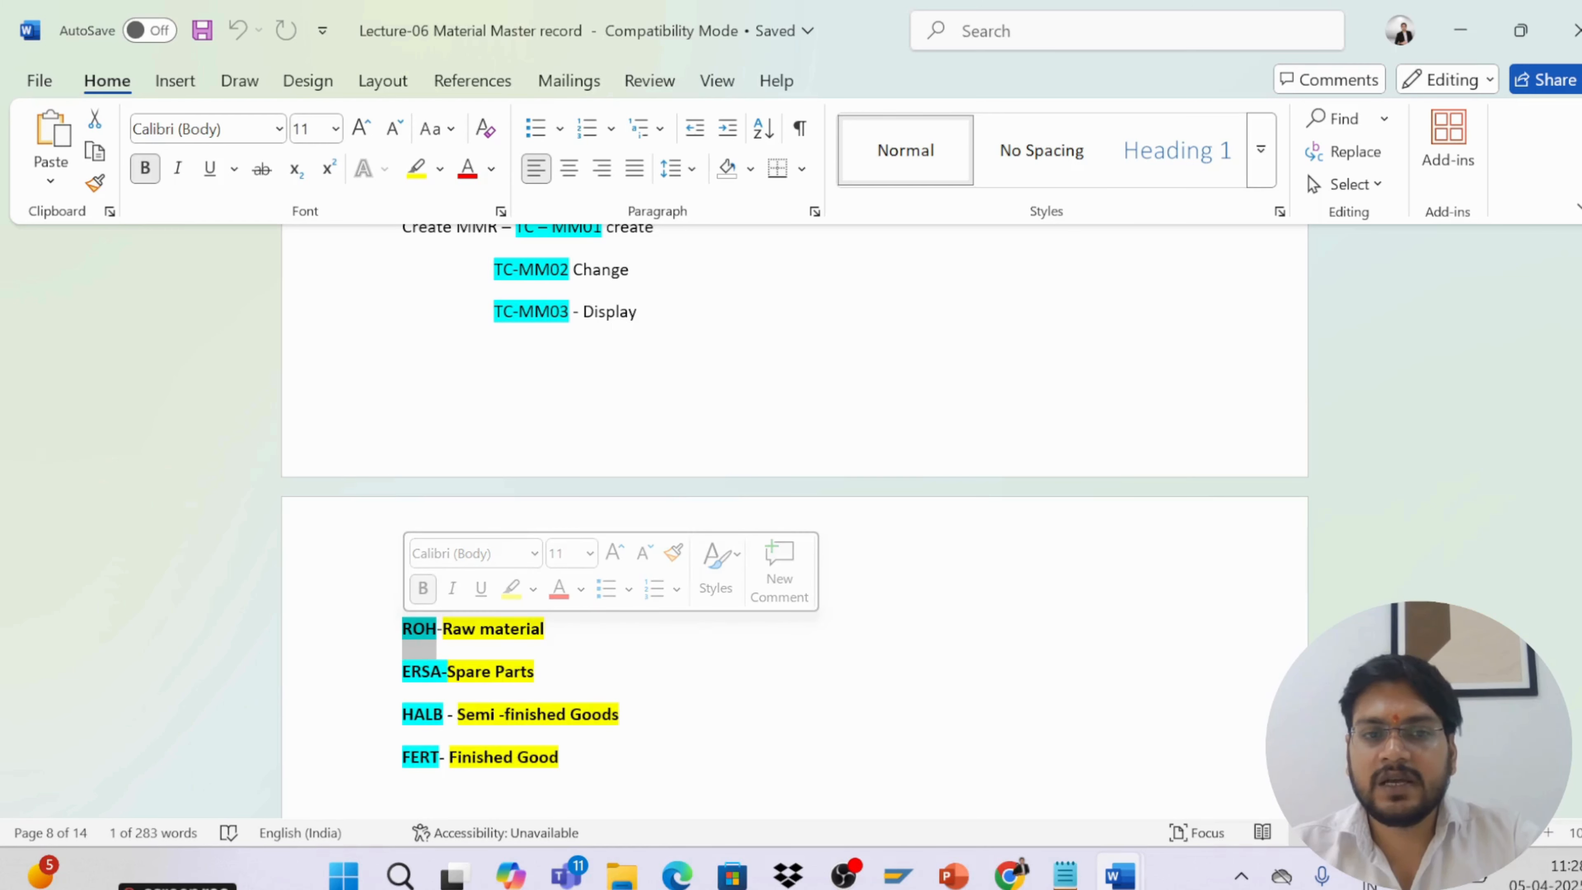
left_click(447, 672)
left_click_drag(447, 672, 402, 672)
scroll(402, 673, "down", 2)
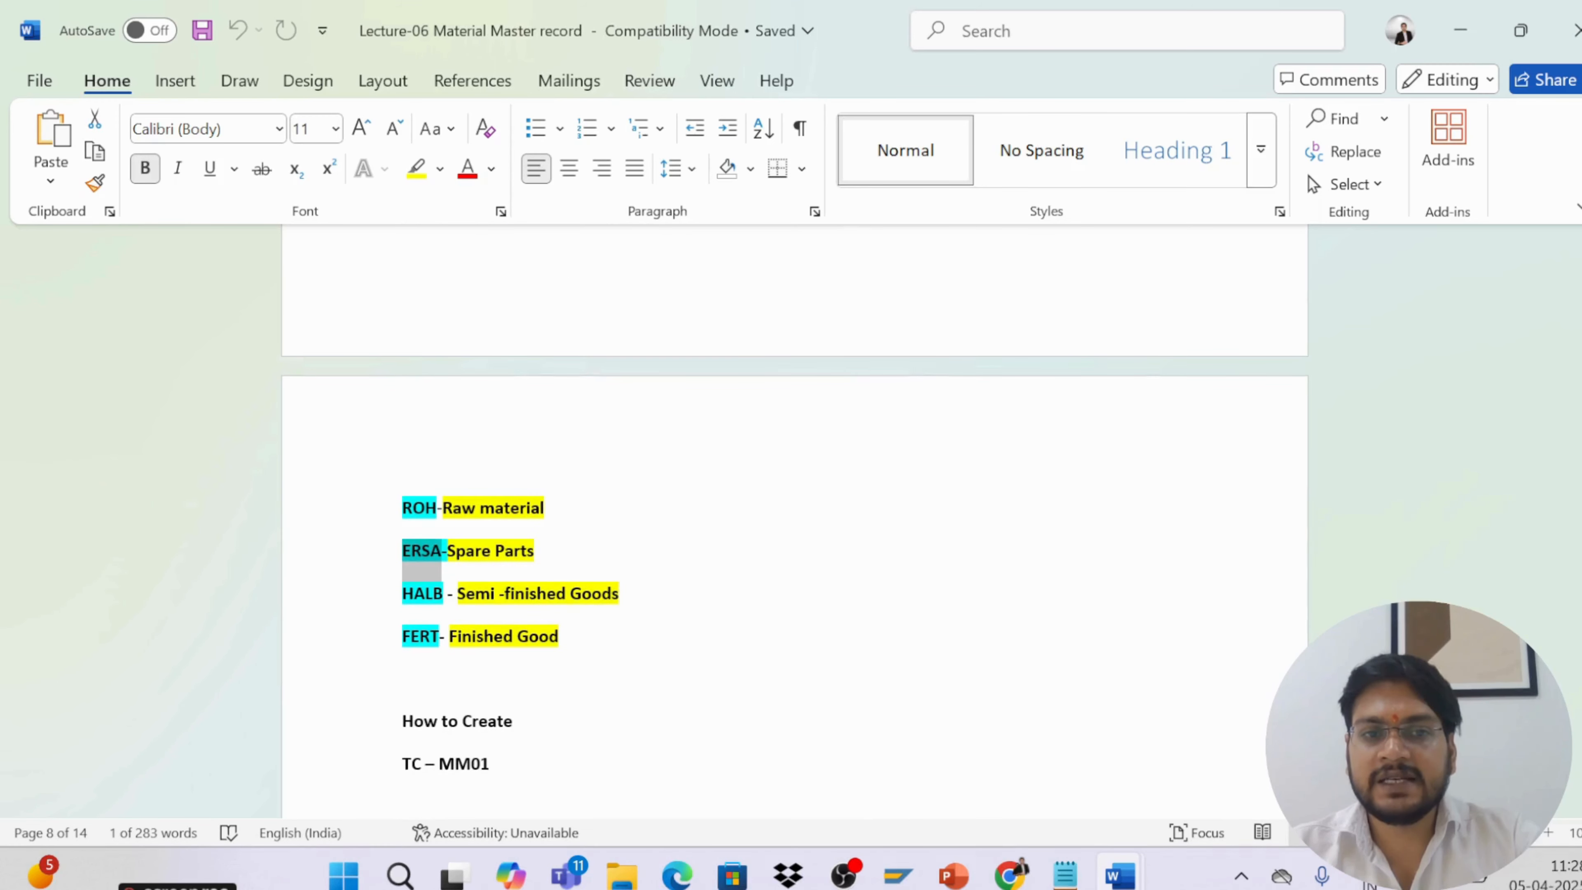
Select the HALB and FERT material type entries and review the How to Create MM01 section
left_click(464, 594)
left_click_drag(464, 594, 624, 594)
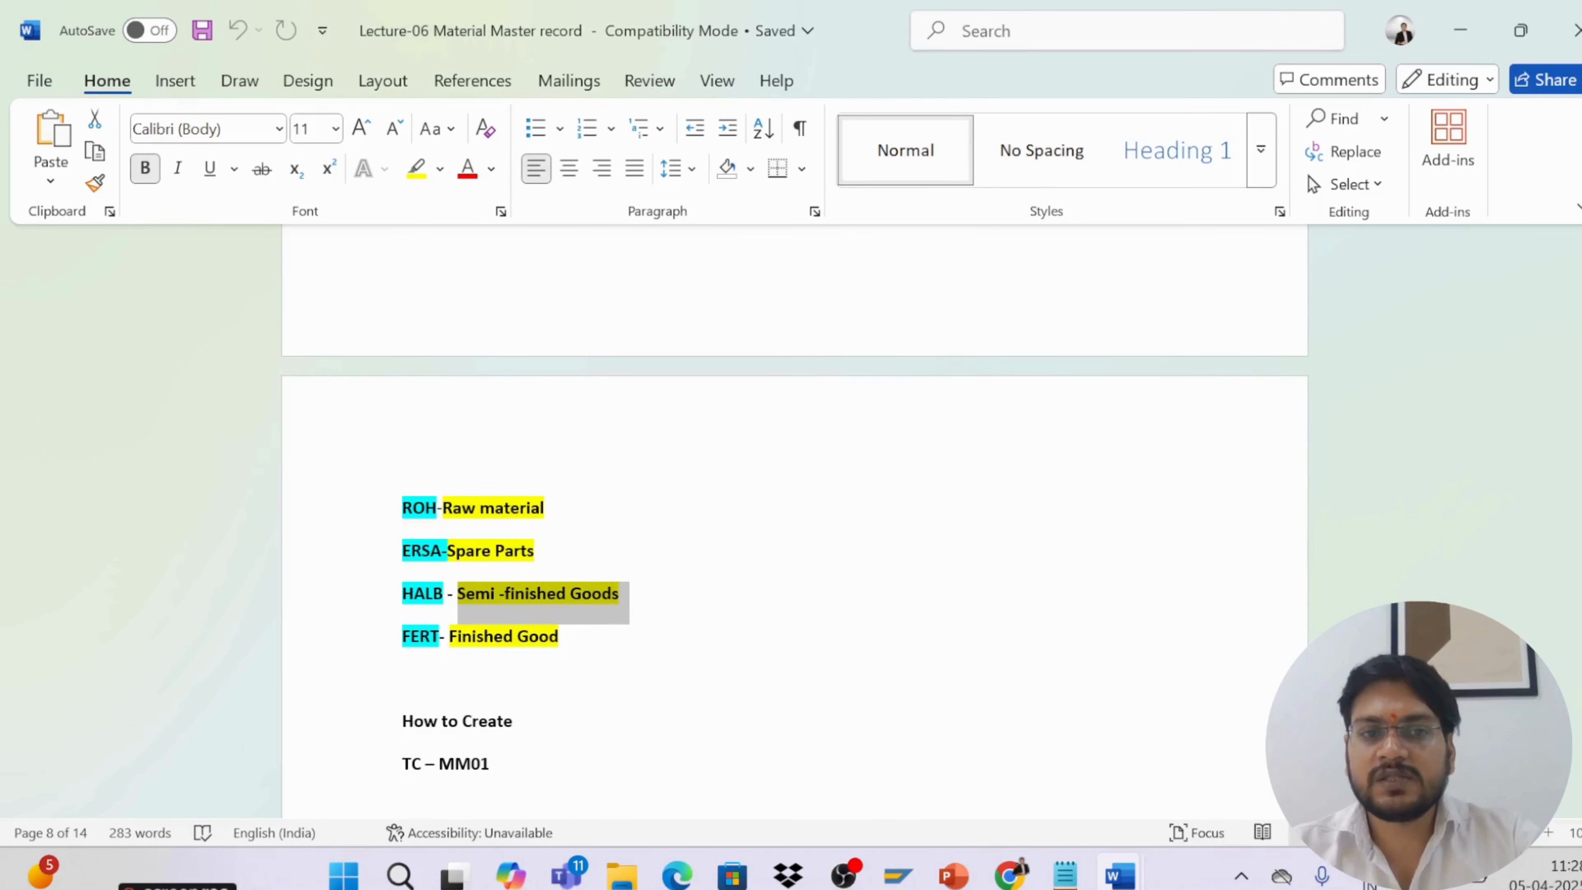
left_click_drag(444, 594, 558, 637)
left_click(450, 637)
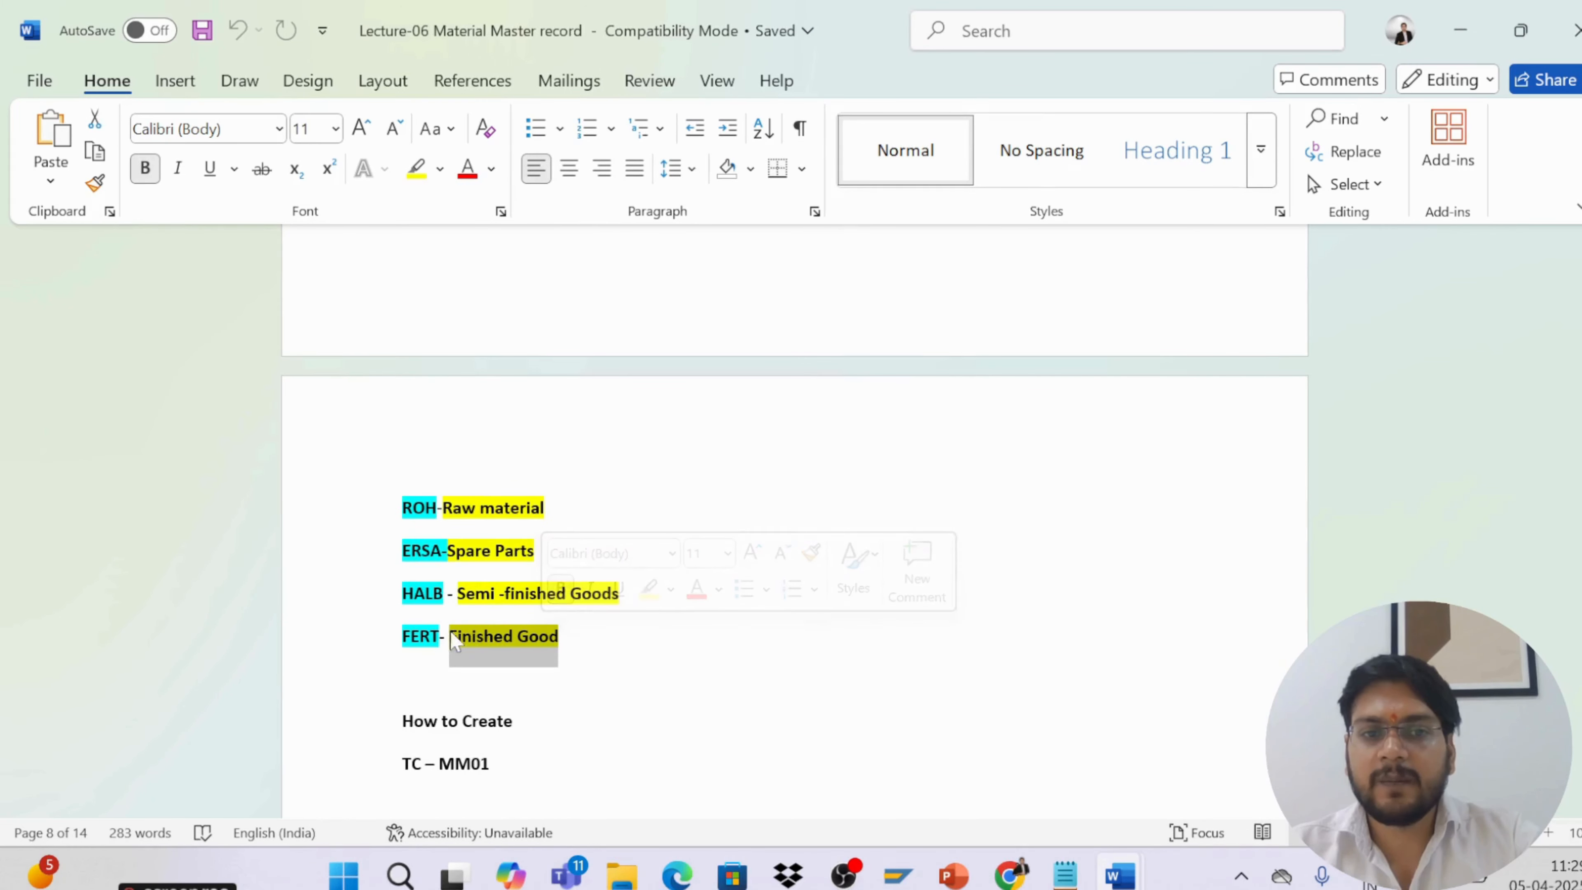
left_click_drag(440, 637, 402, 638)
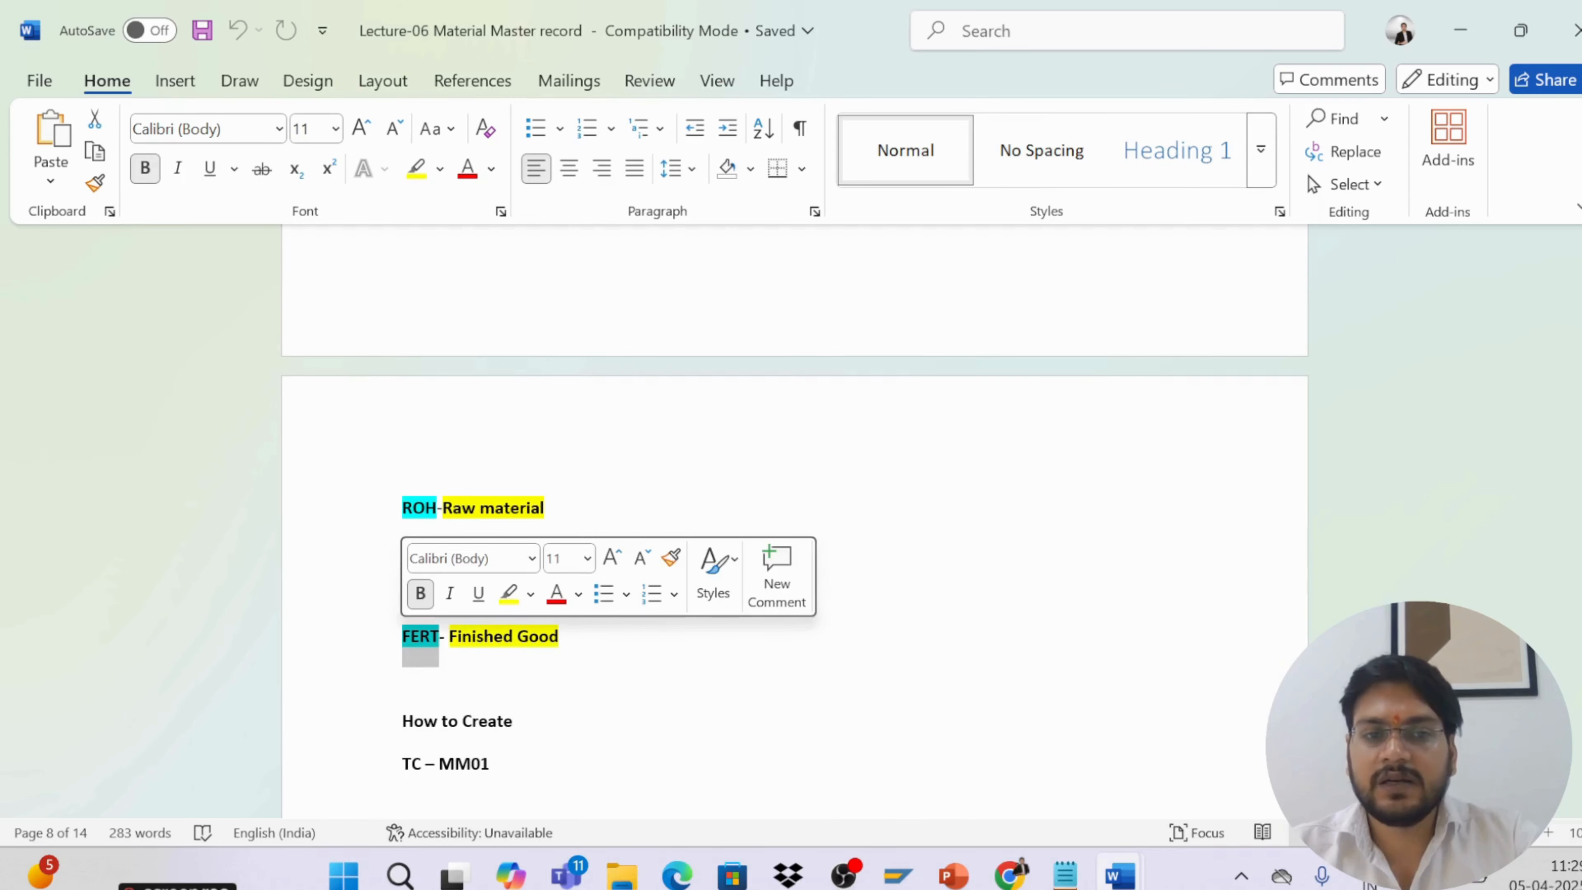
scroll(795, 524, "up", 2)
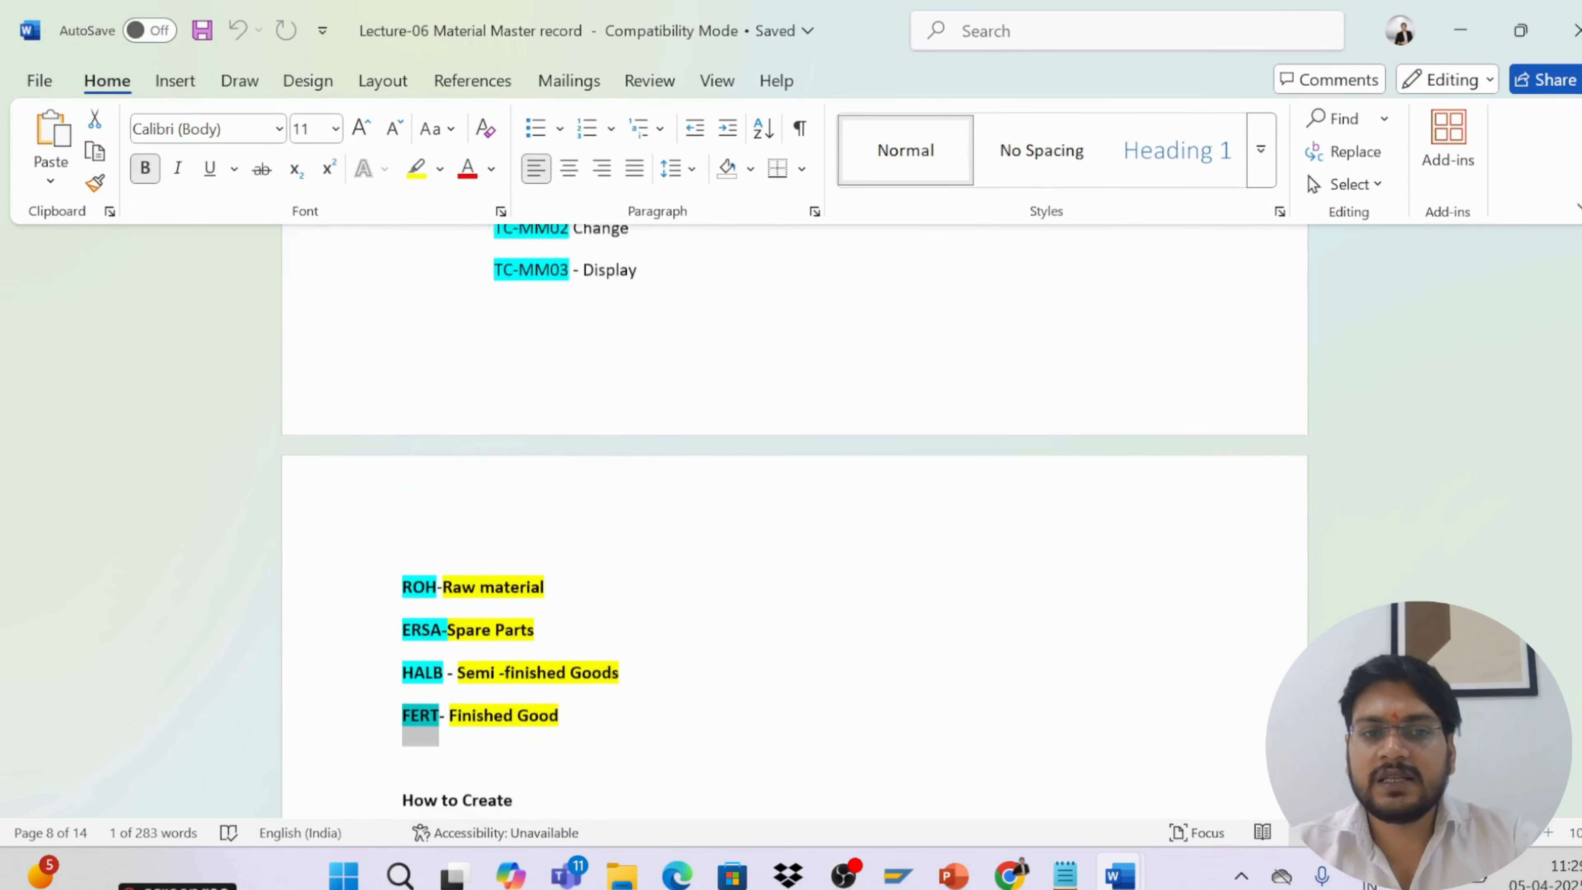
scroll(794, 524, "down", 2)
left_click(450, 636)
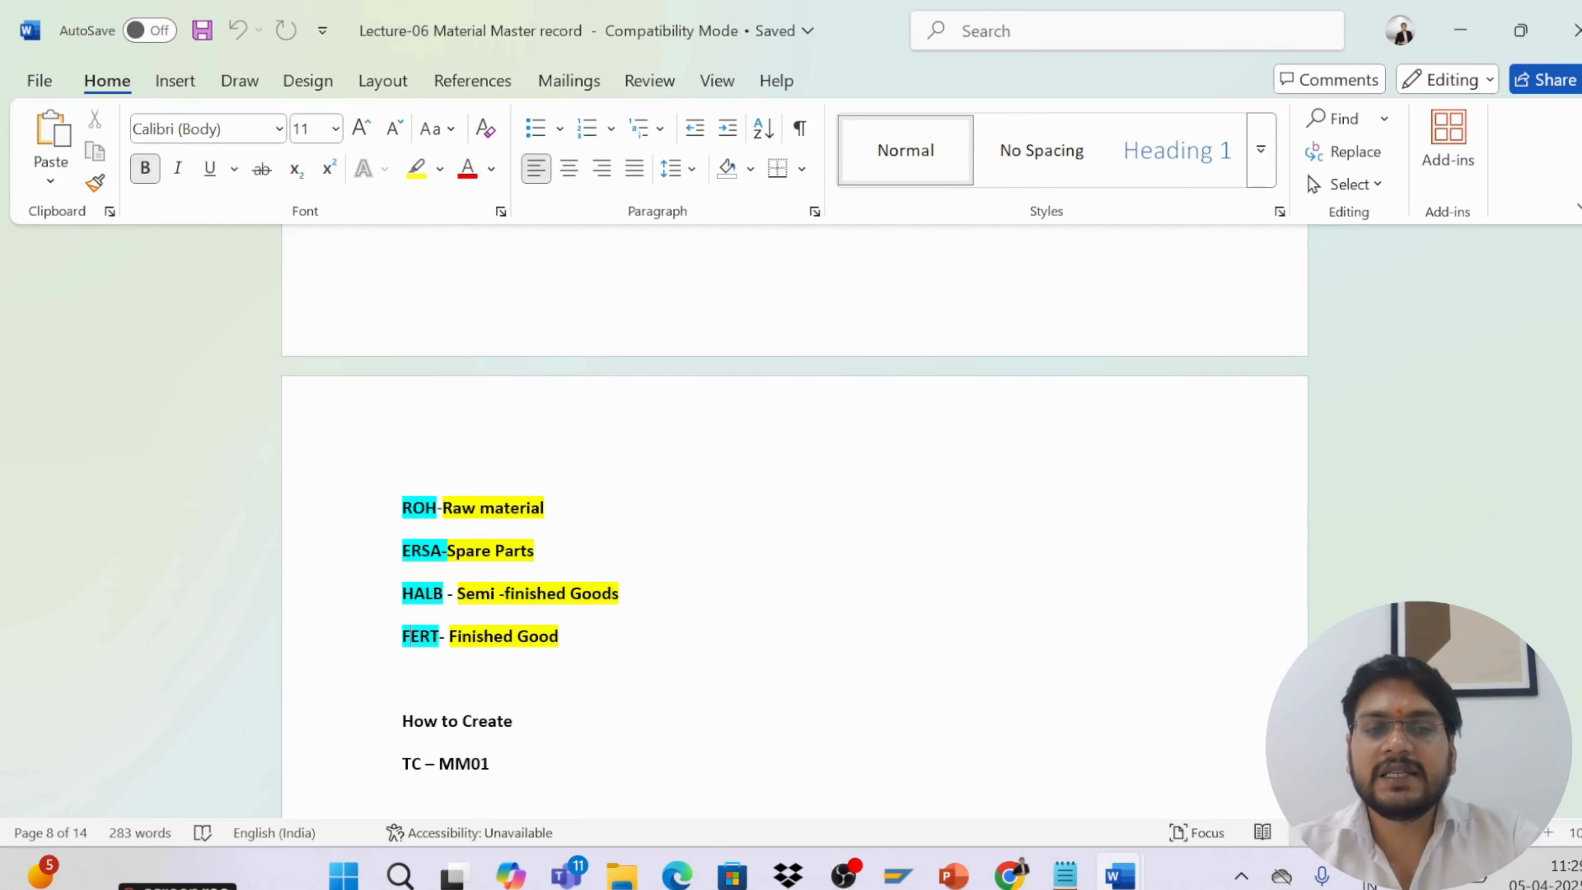
scroll(796, 523, "down", 8)
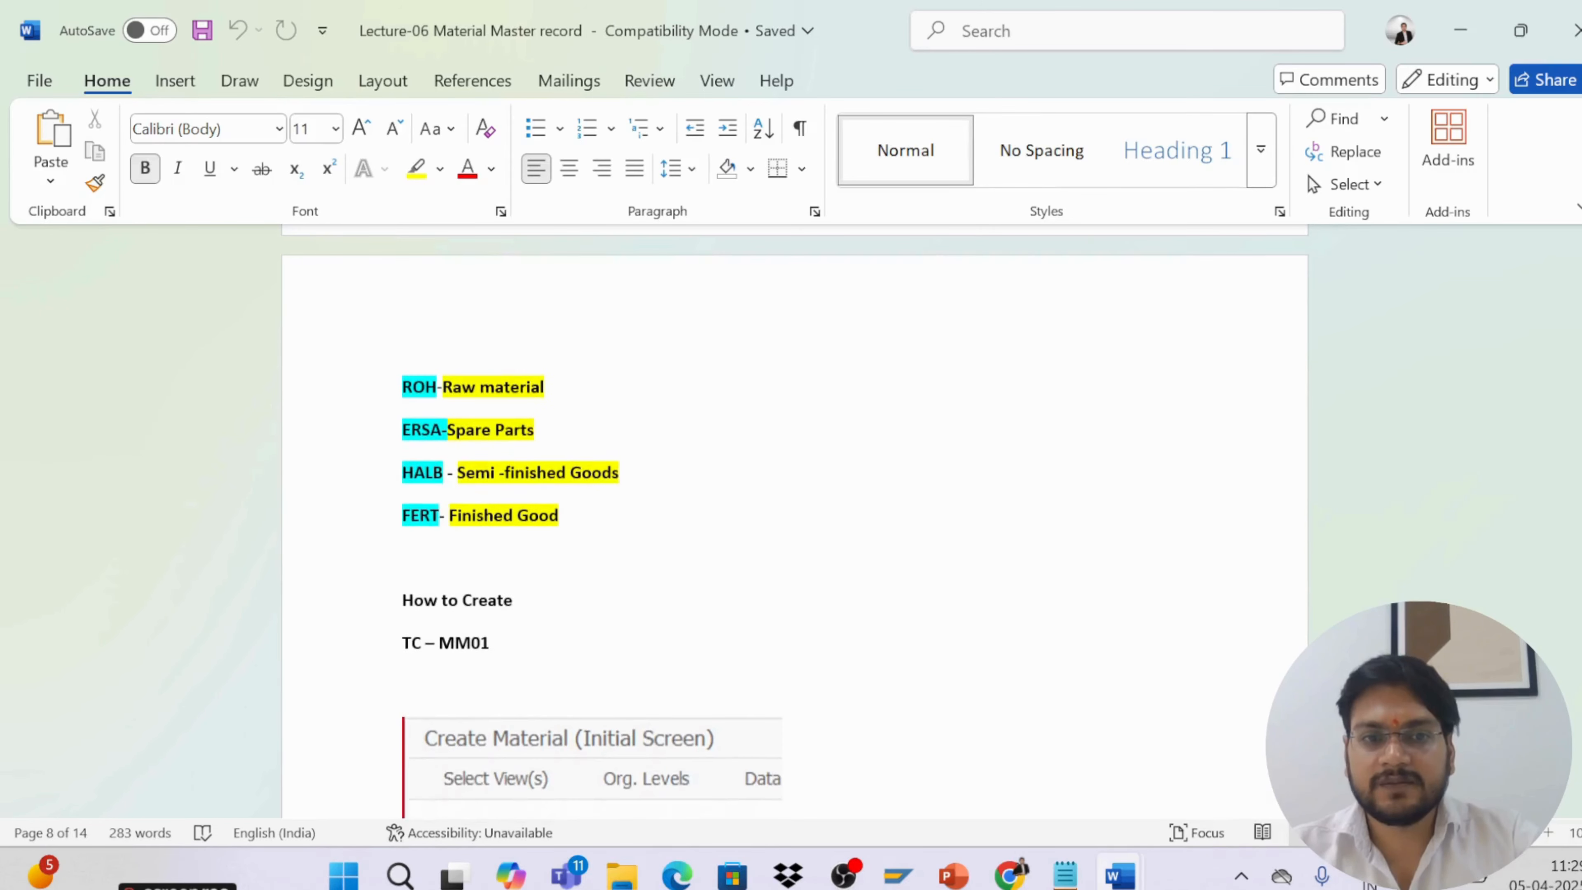
scroll(479, 627, "up", 3)
scroll(480, 626, "down", 2)
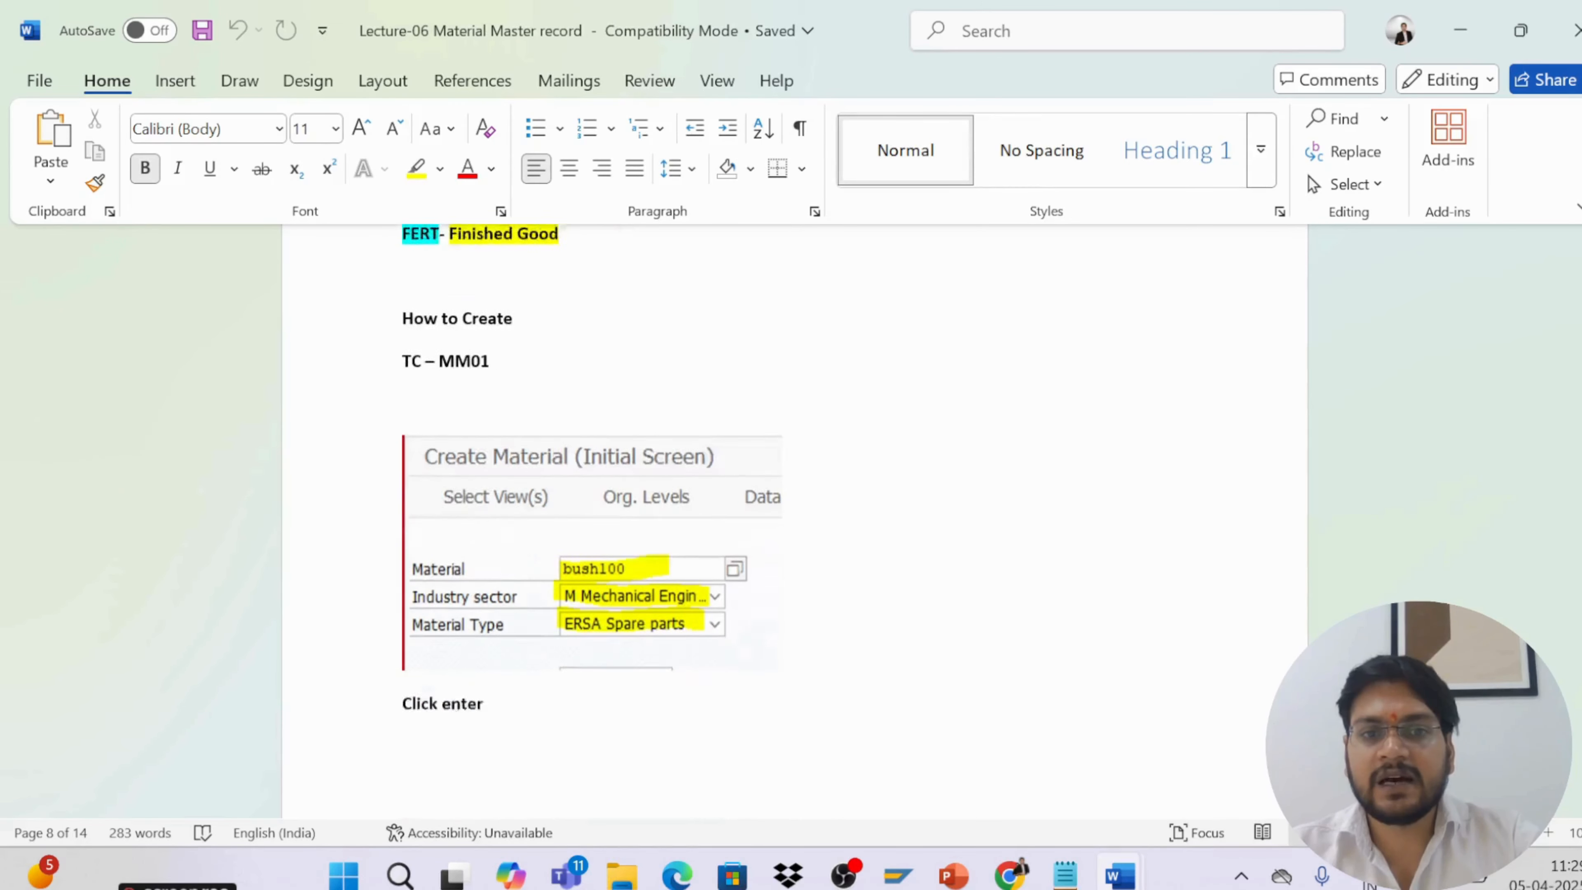
scroll(479, 626, "up", 3)
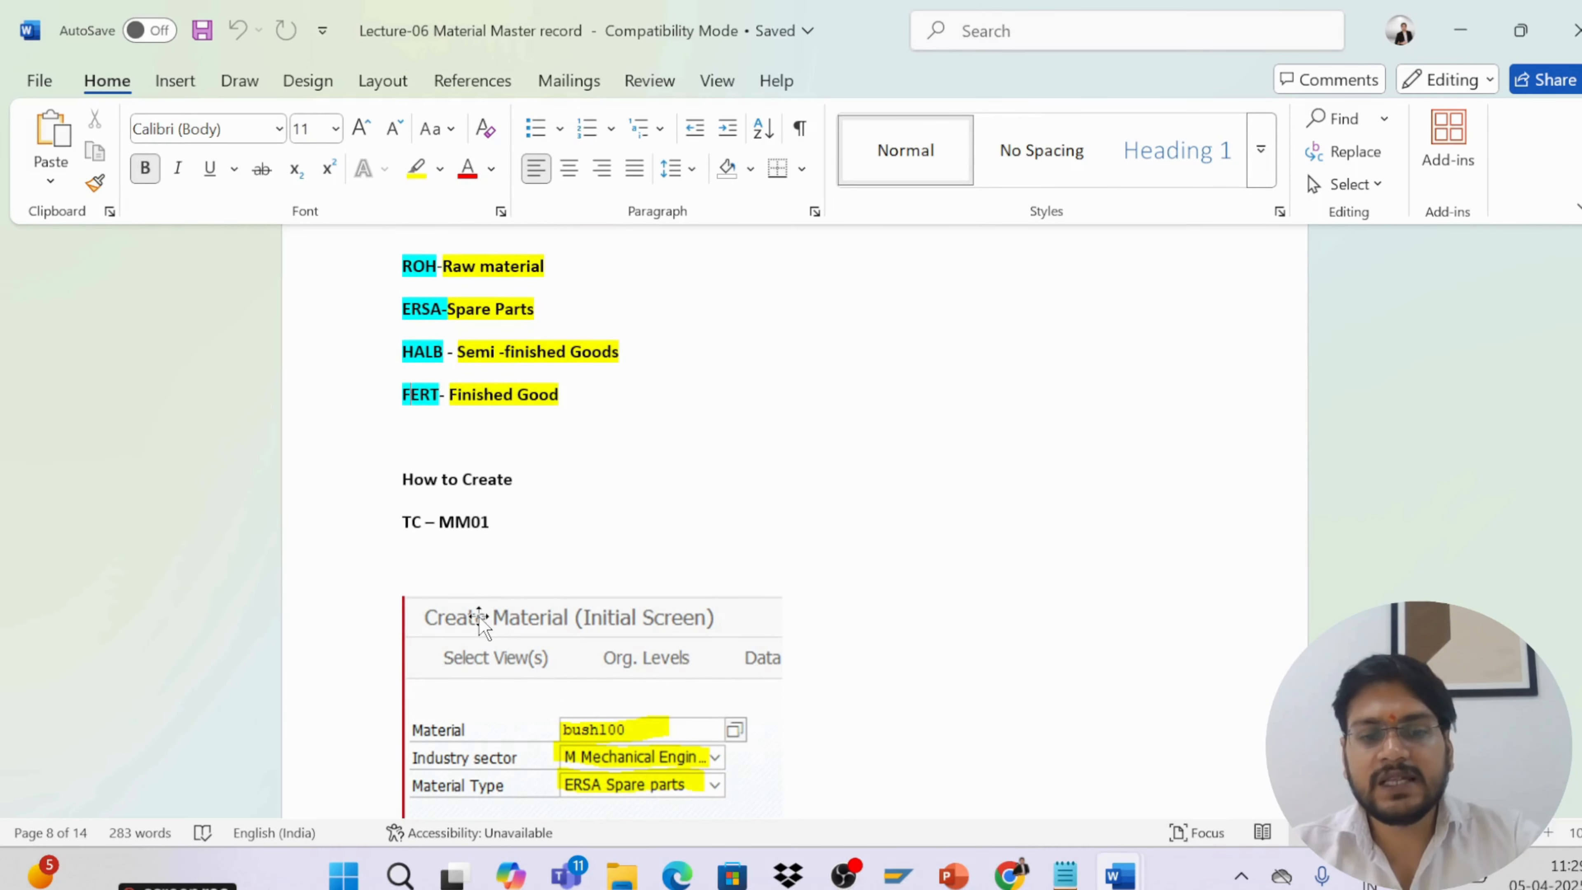
key("super+d")
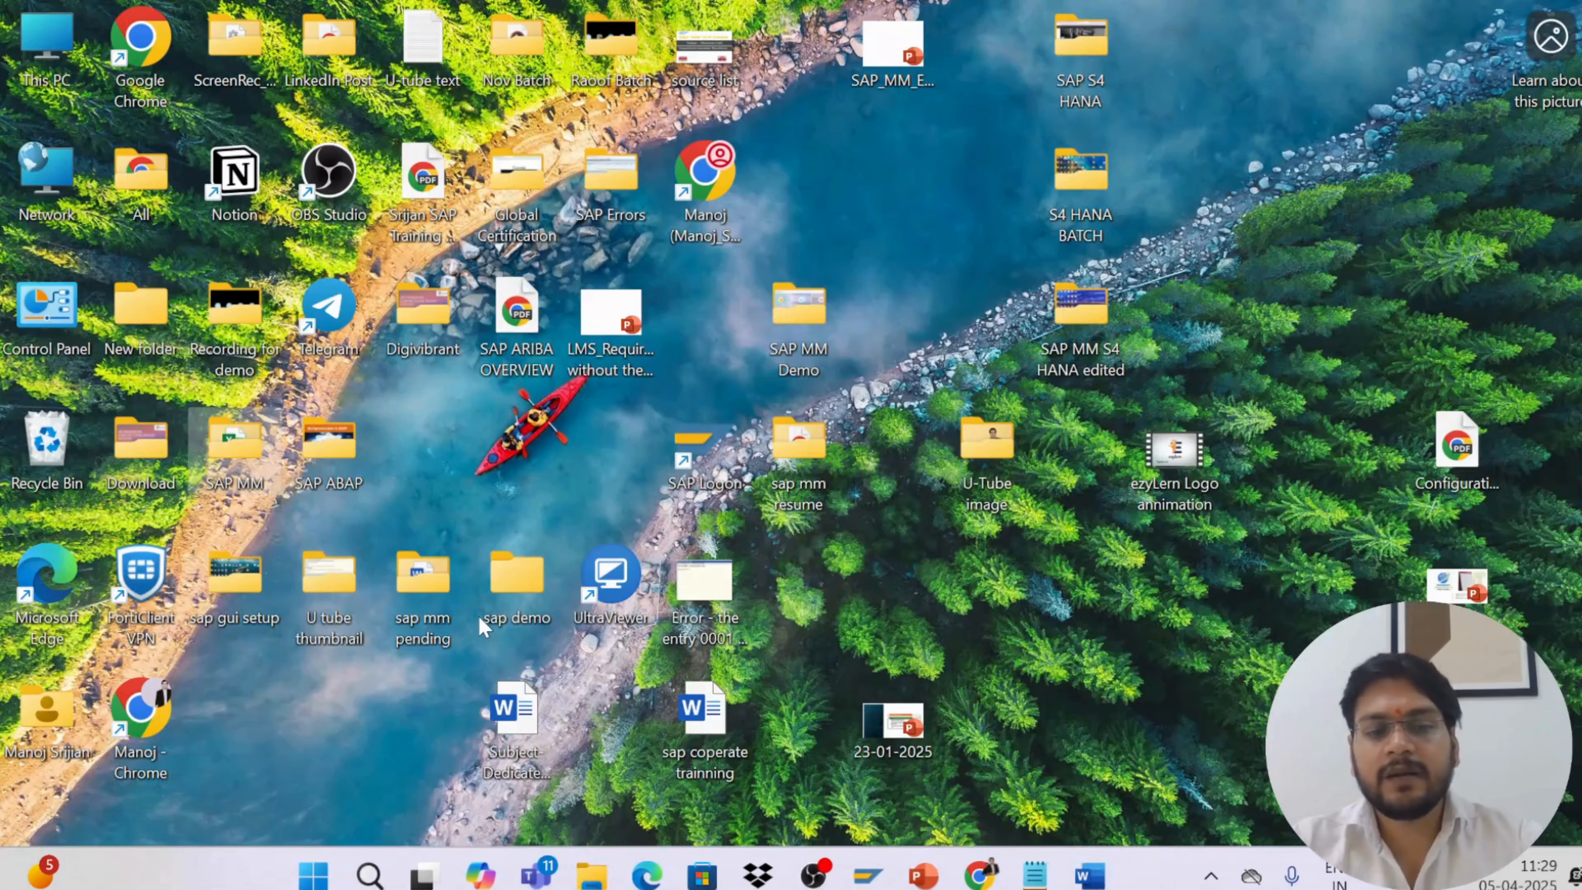
key("alt+Tab")
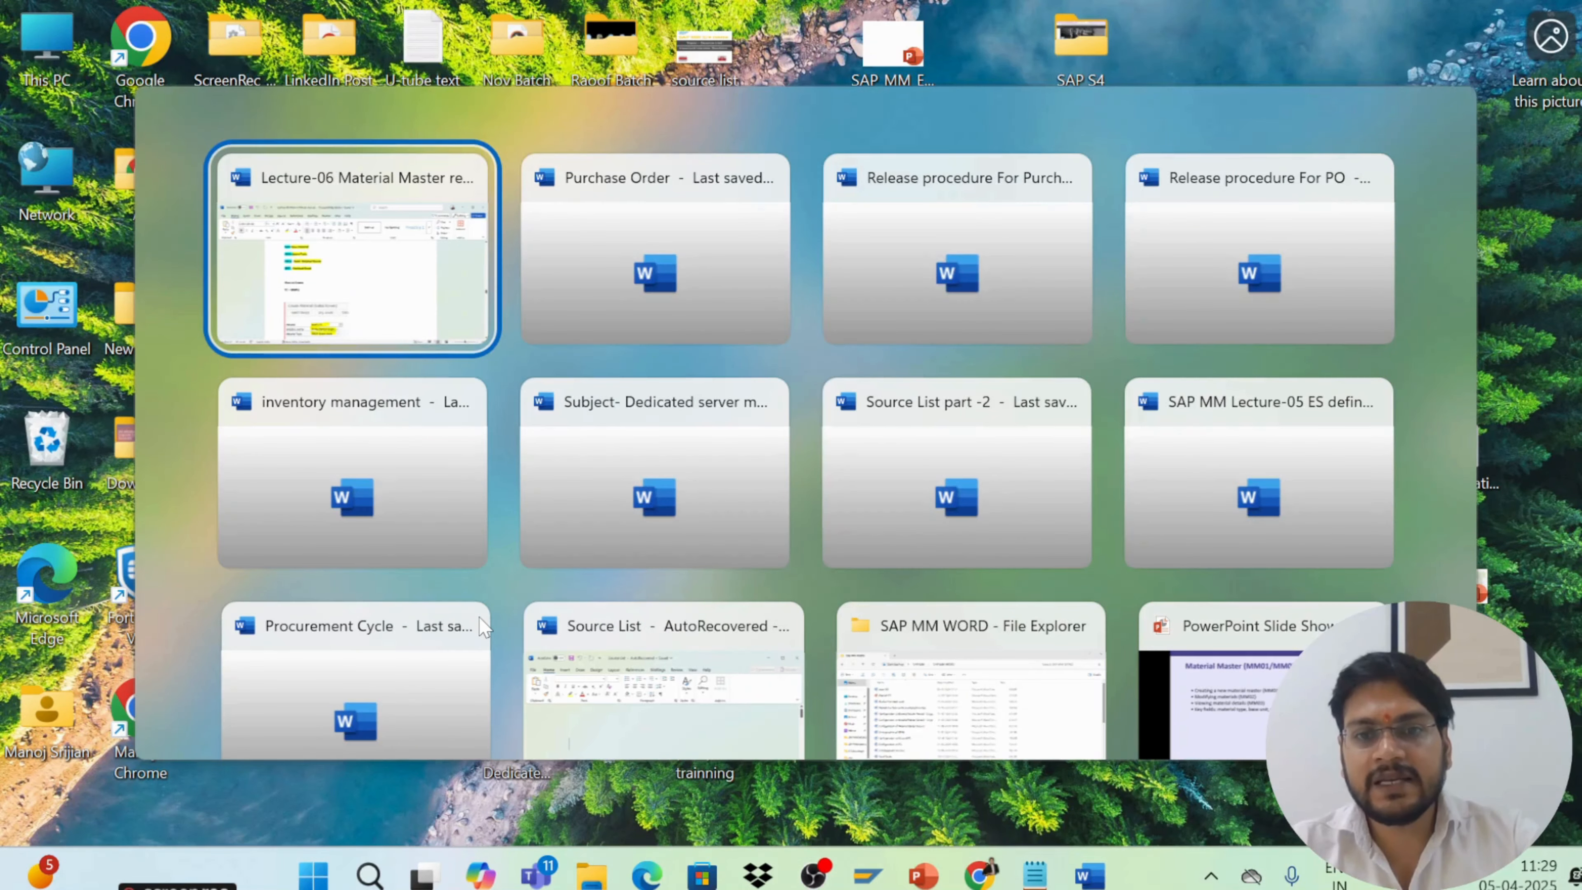
key("Tab")
key("Tab")
key("shift+Tab")
key("shift+Tab")
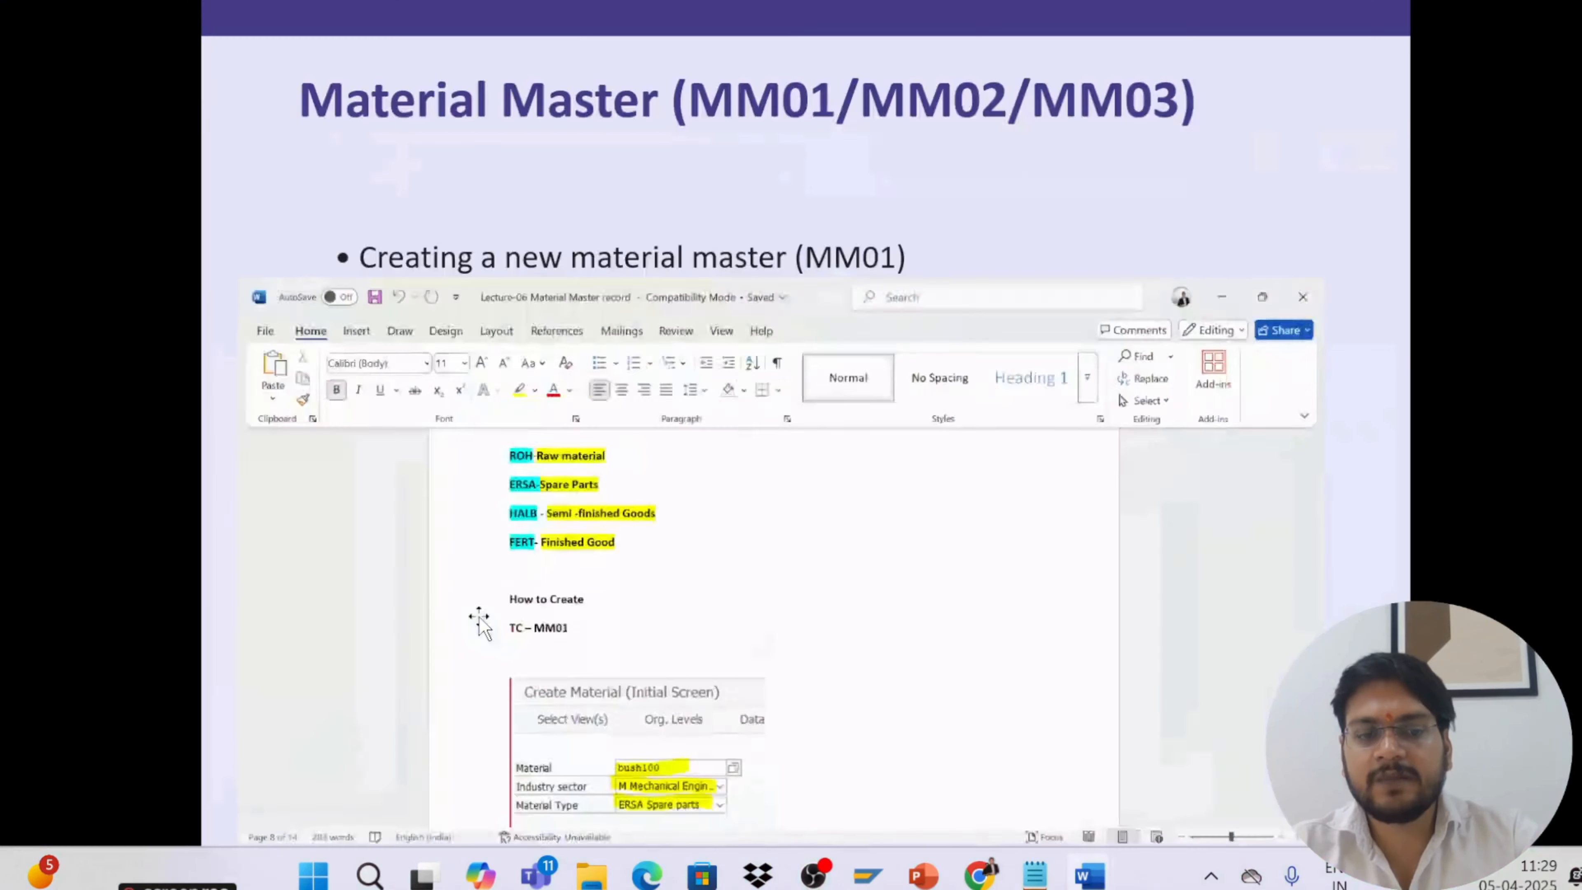
key("super+d")
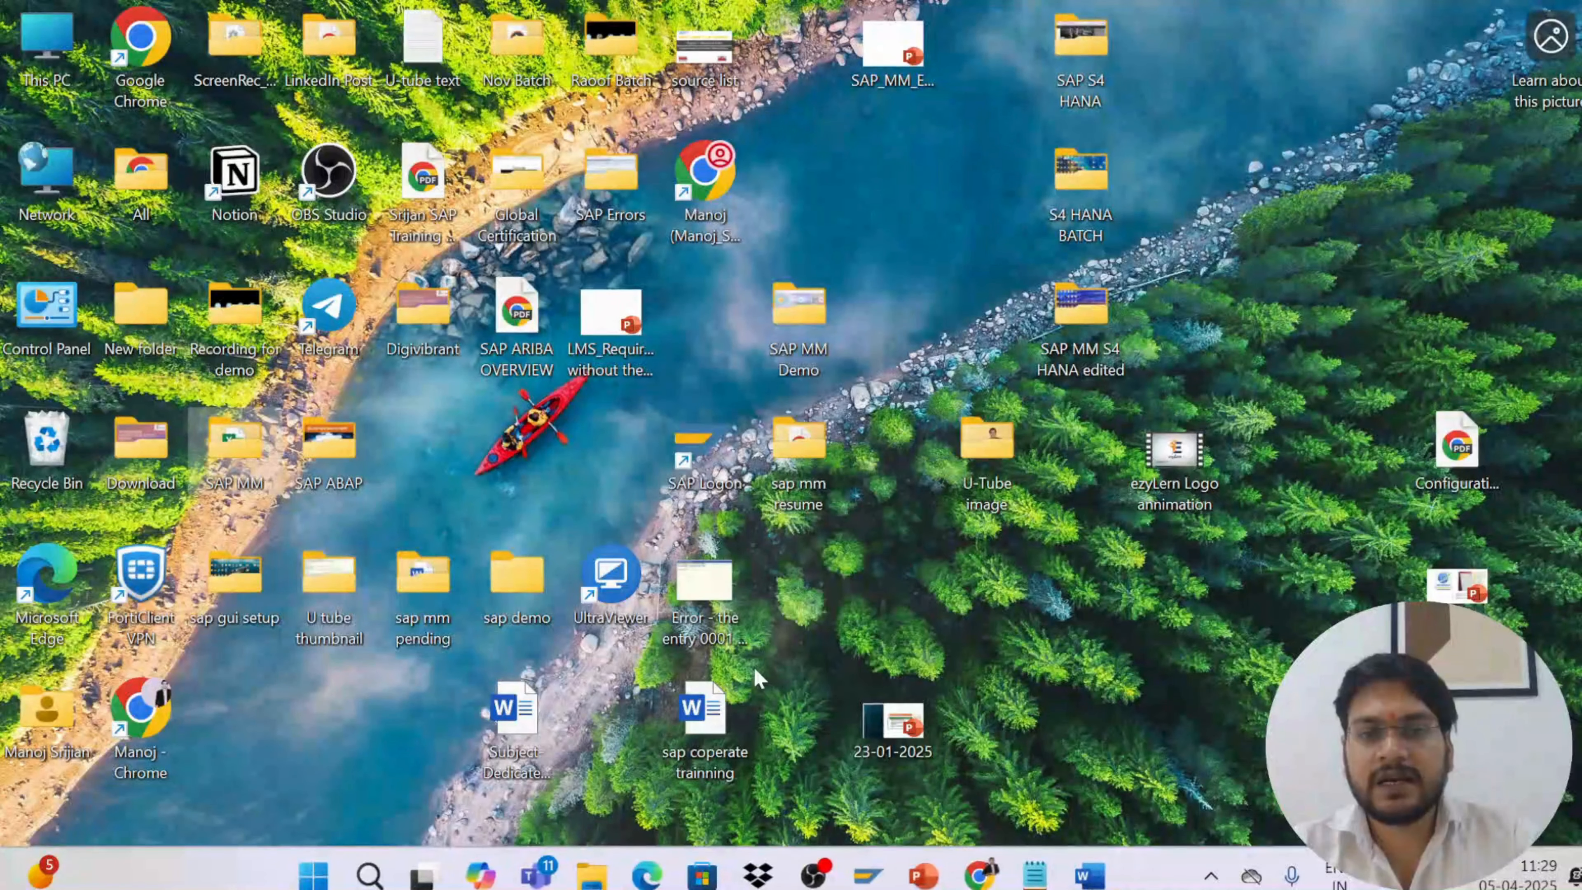
Open SAP Logon and start the S/4 HANA 2023 - INSTANCE-26 system connection
double_click(696, 455)
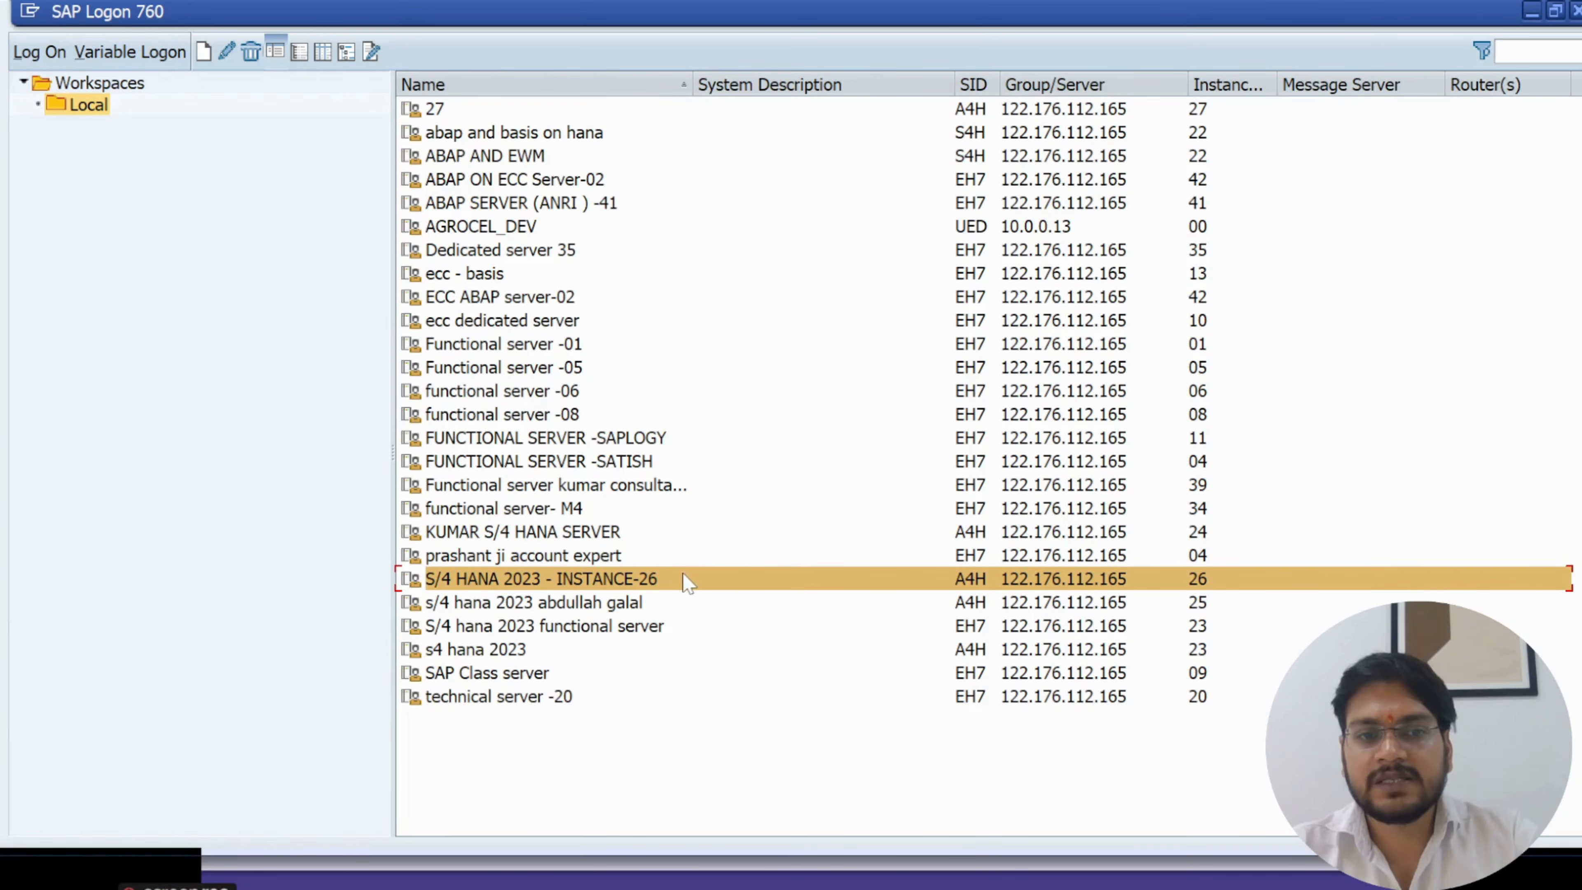
double_click(685, 579)
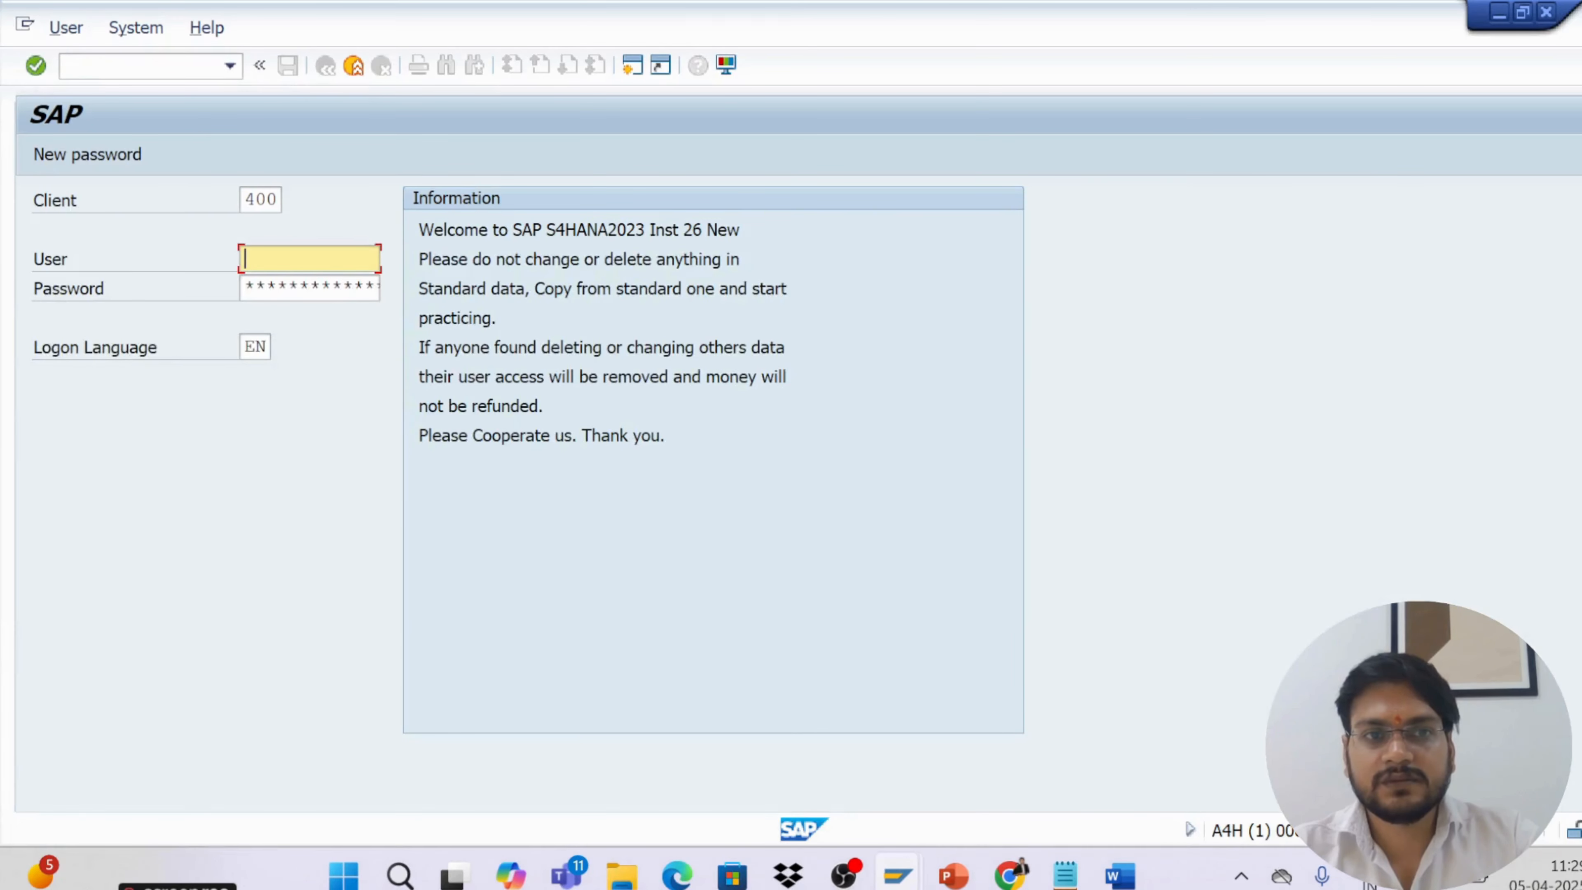
Log on to client 400 as user admin, entering the account password
left_click(353, 260)
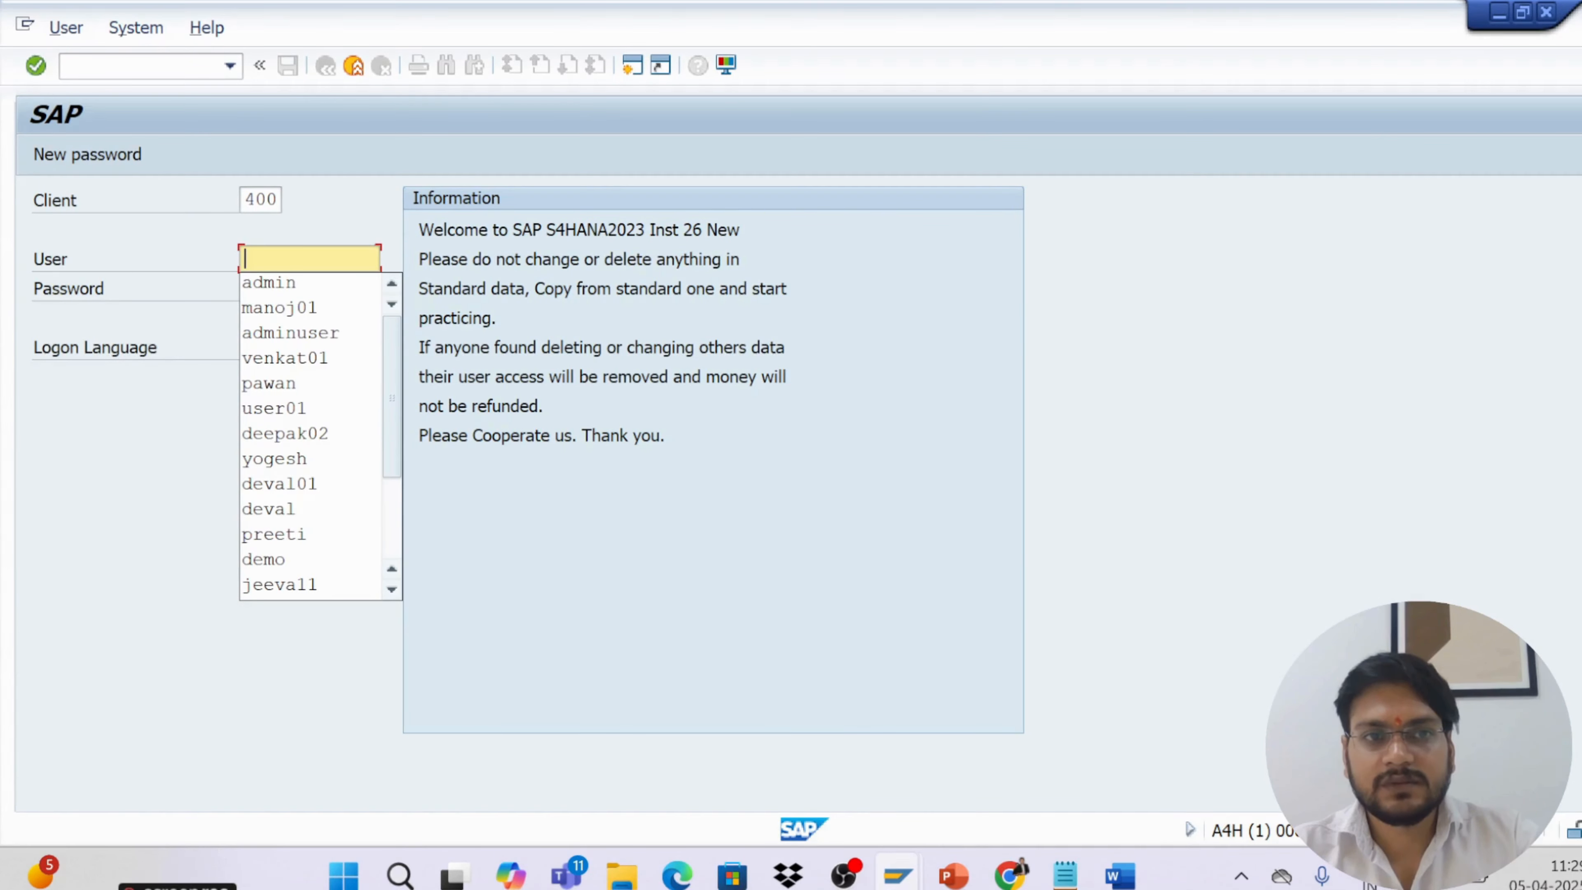
left_click(290, 283)
left_click(279, 288)
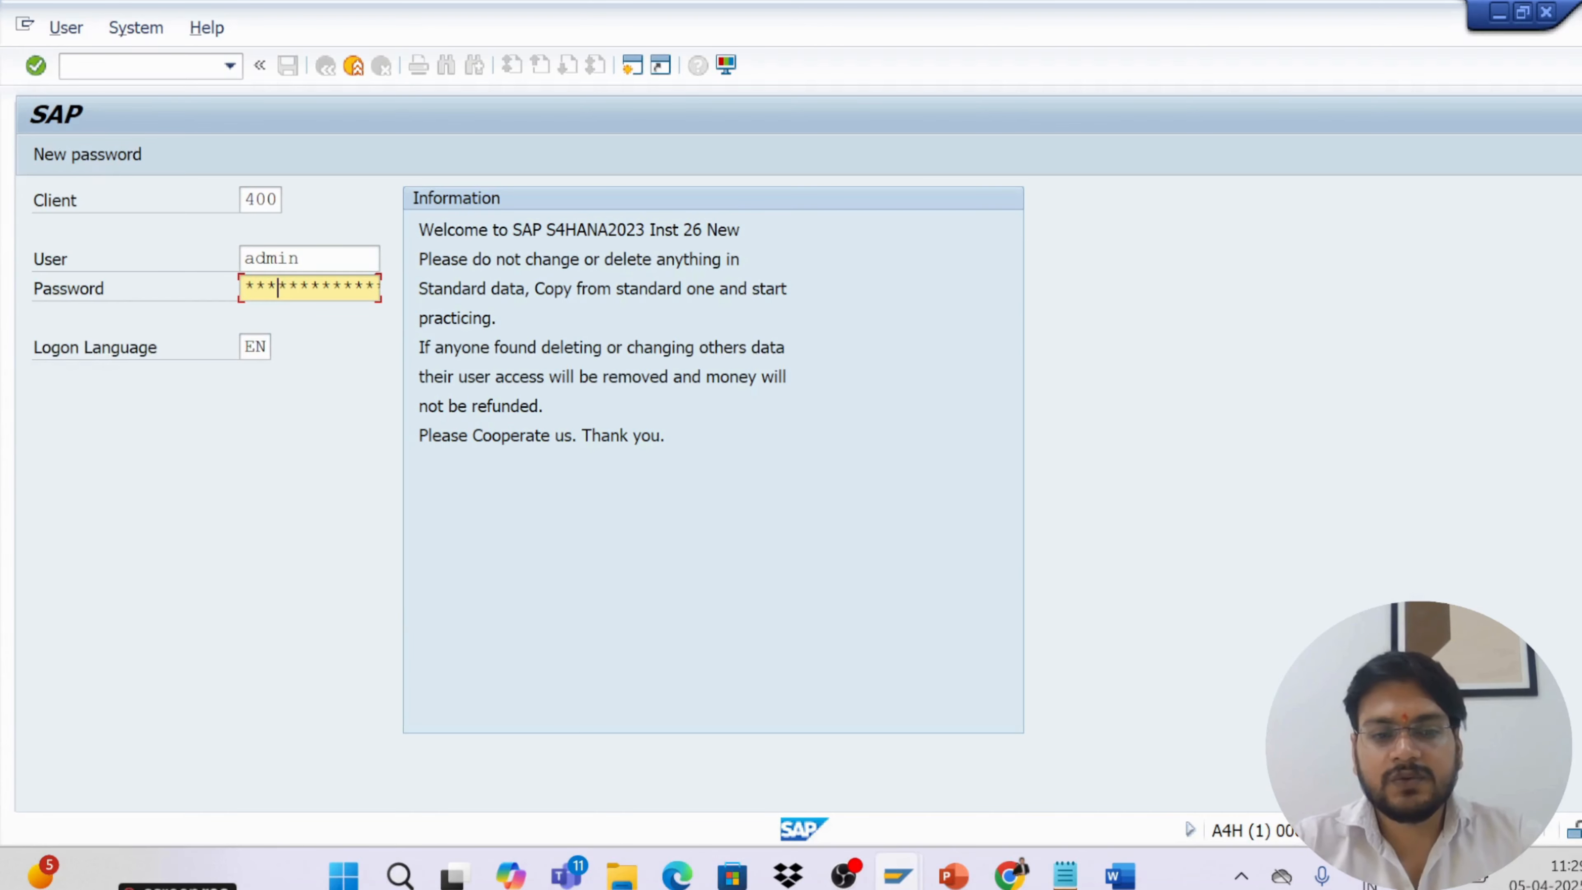
key("Return")
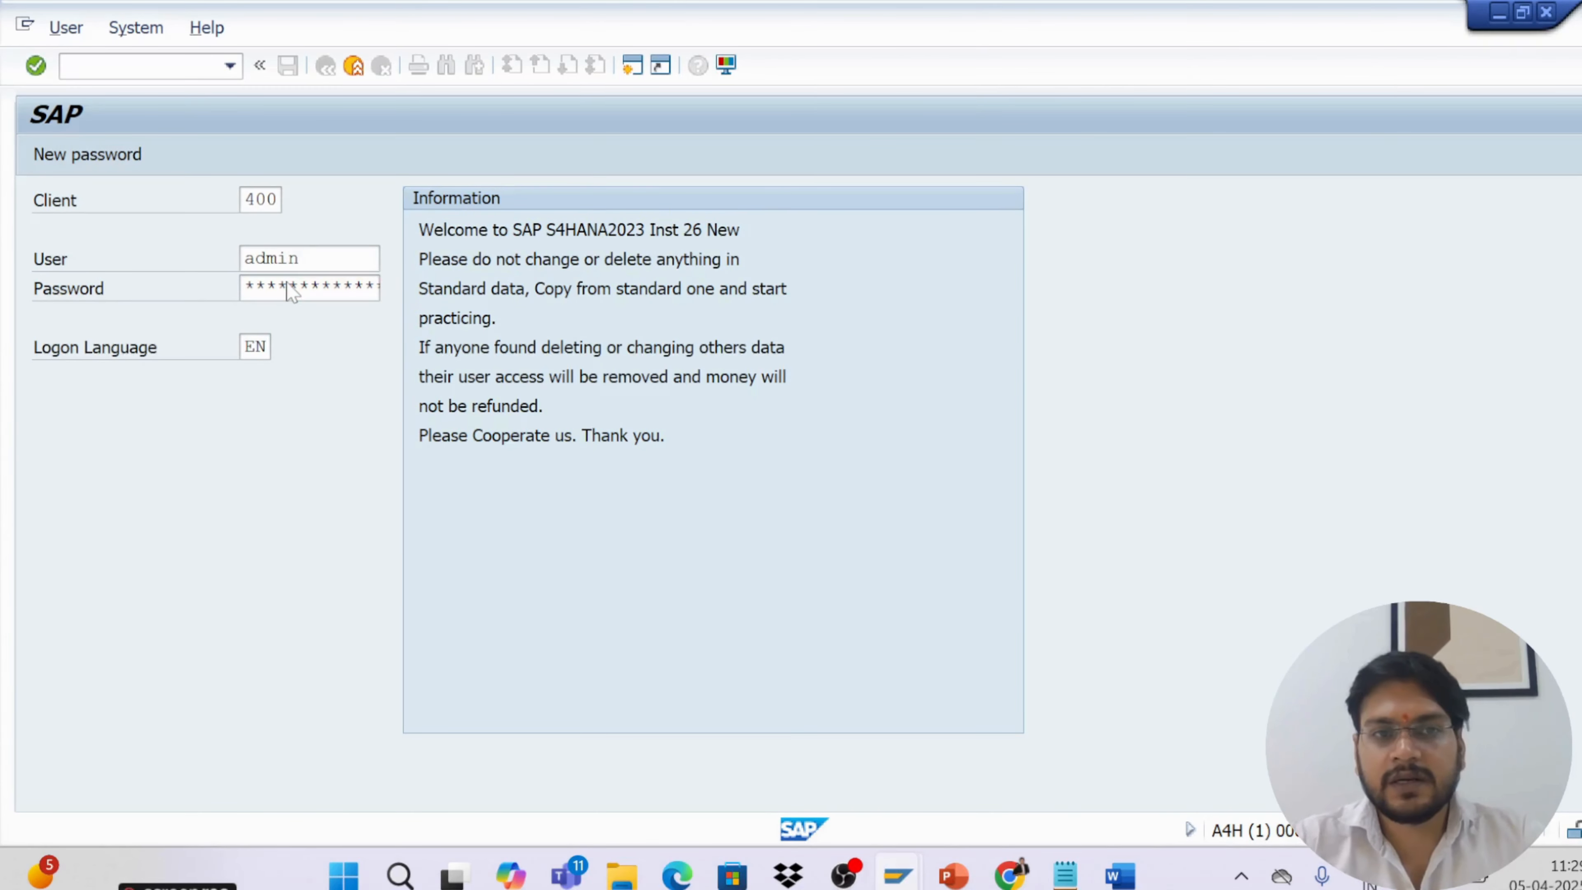
Continue with this logon, ending other logons of the same user, and dismiss the session-closed message
left_click(134, 659)
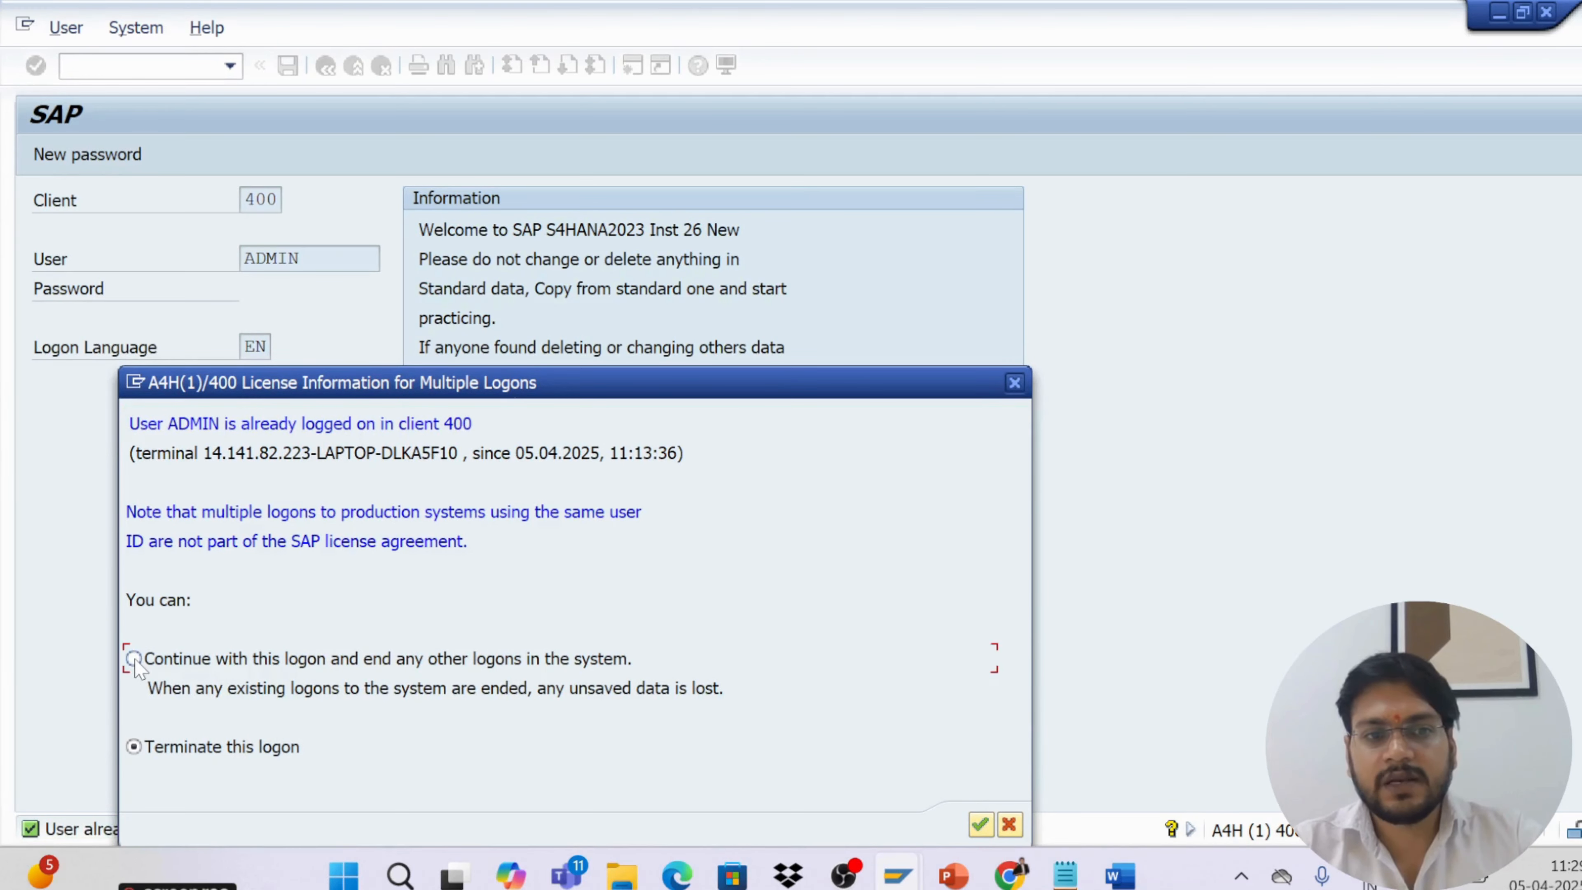
left_click(979, 824)
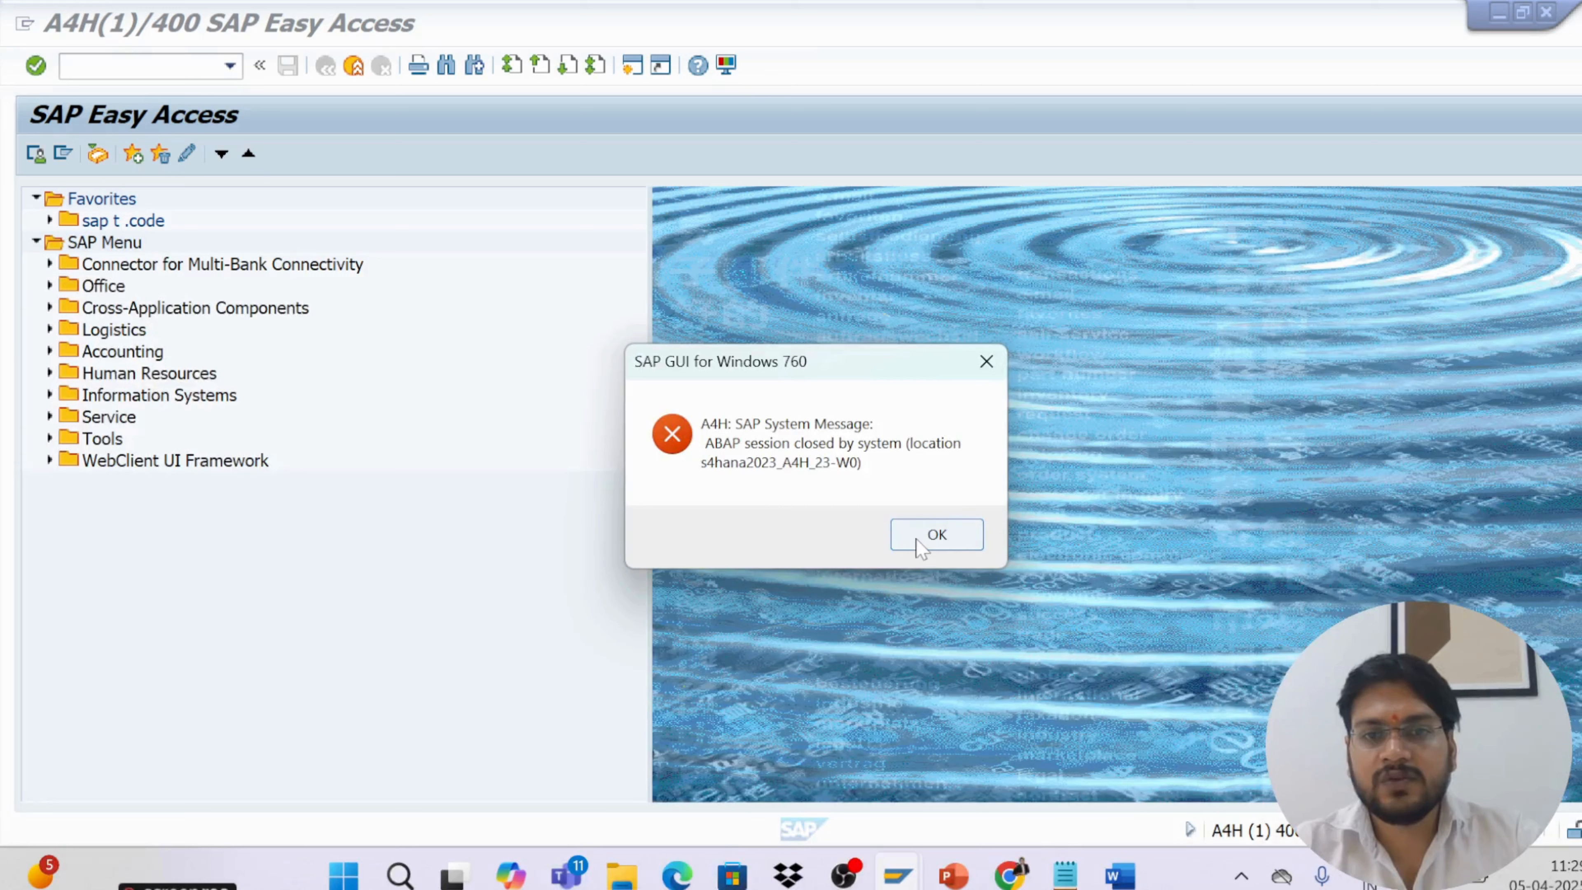
left_click(916, 538)
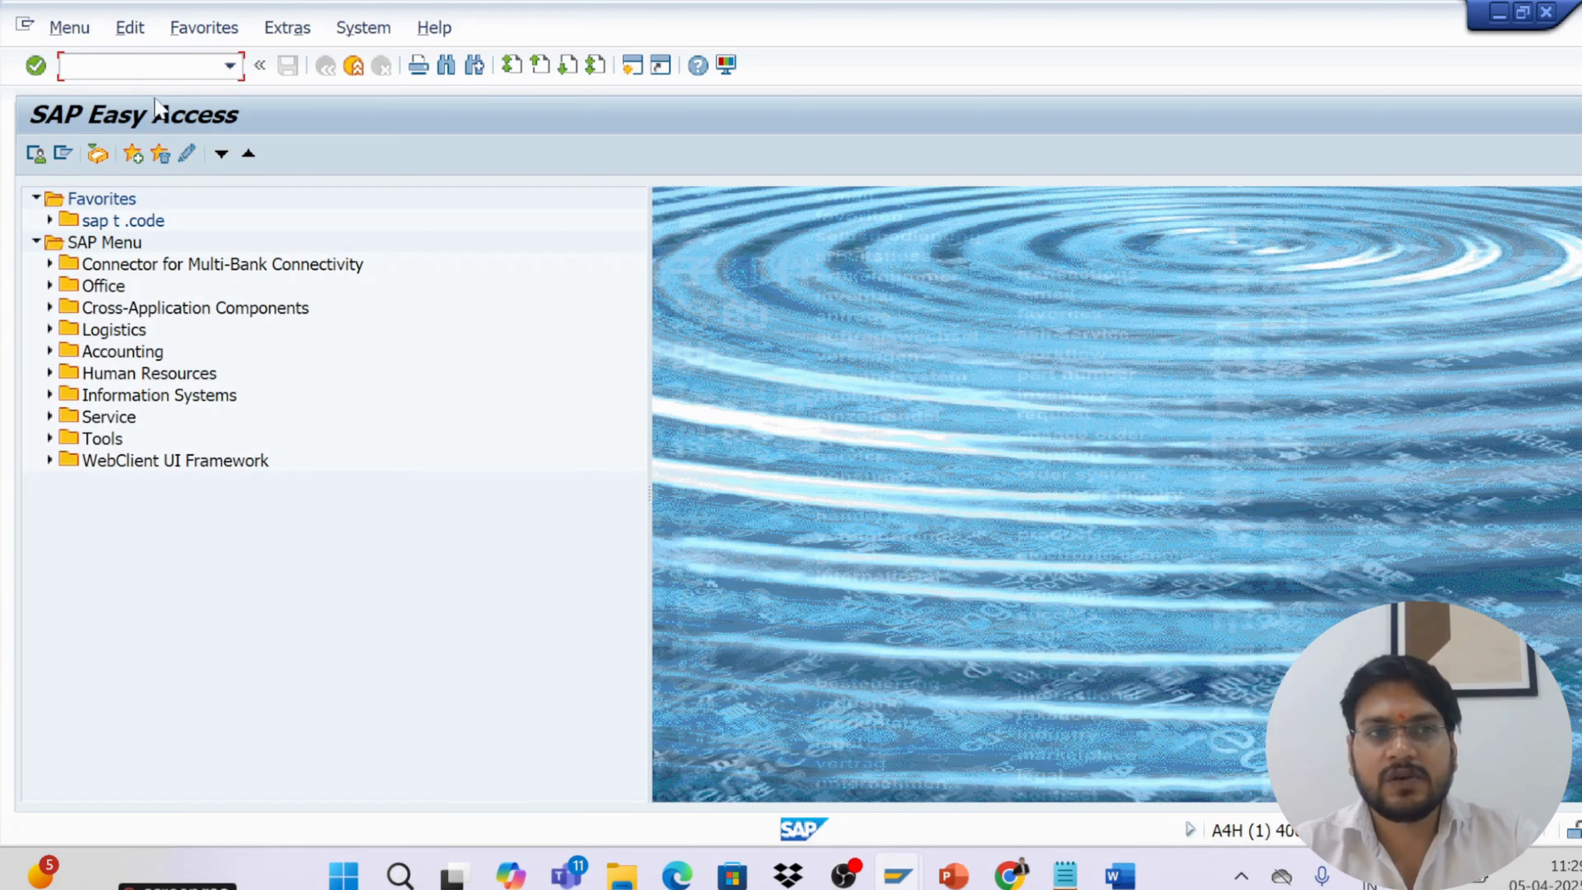
Run transaction MM60 and execute the materials list for plant KL01
type("mm")
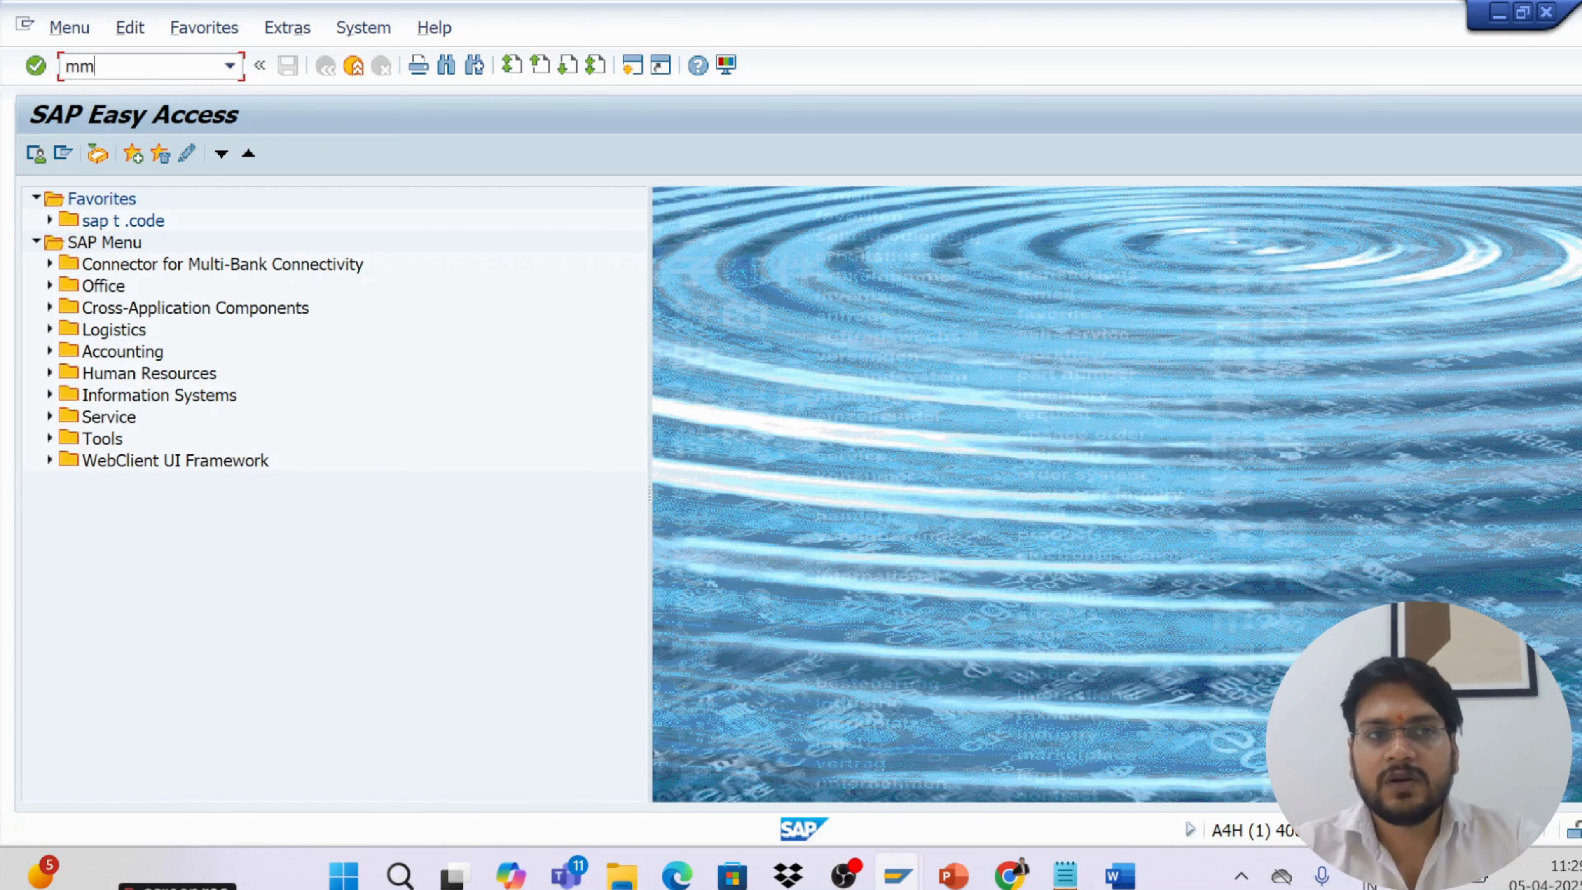
type("60")
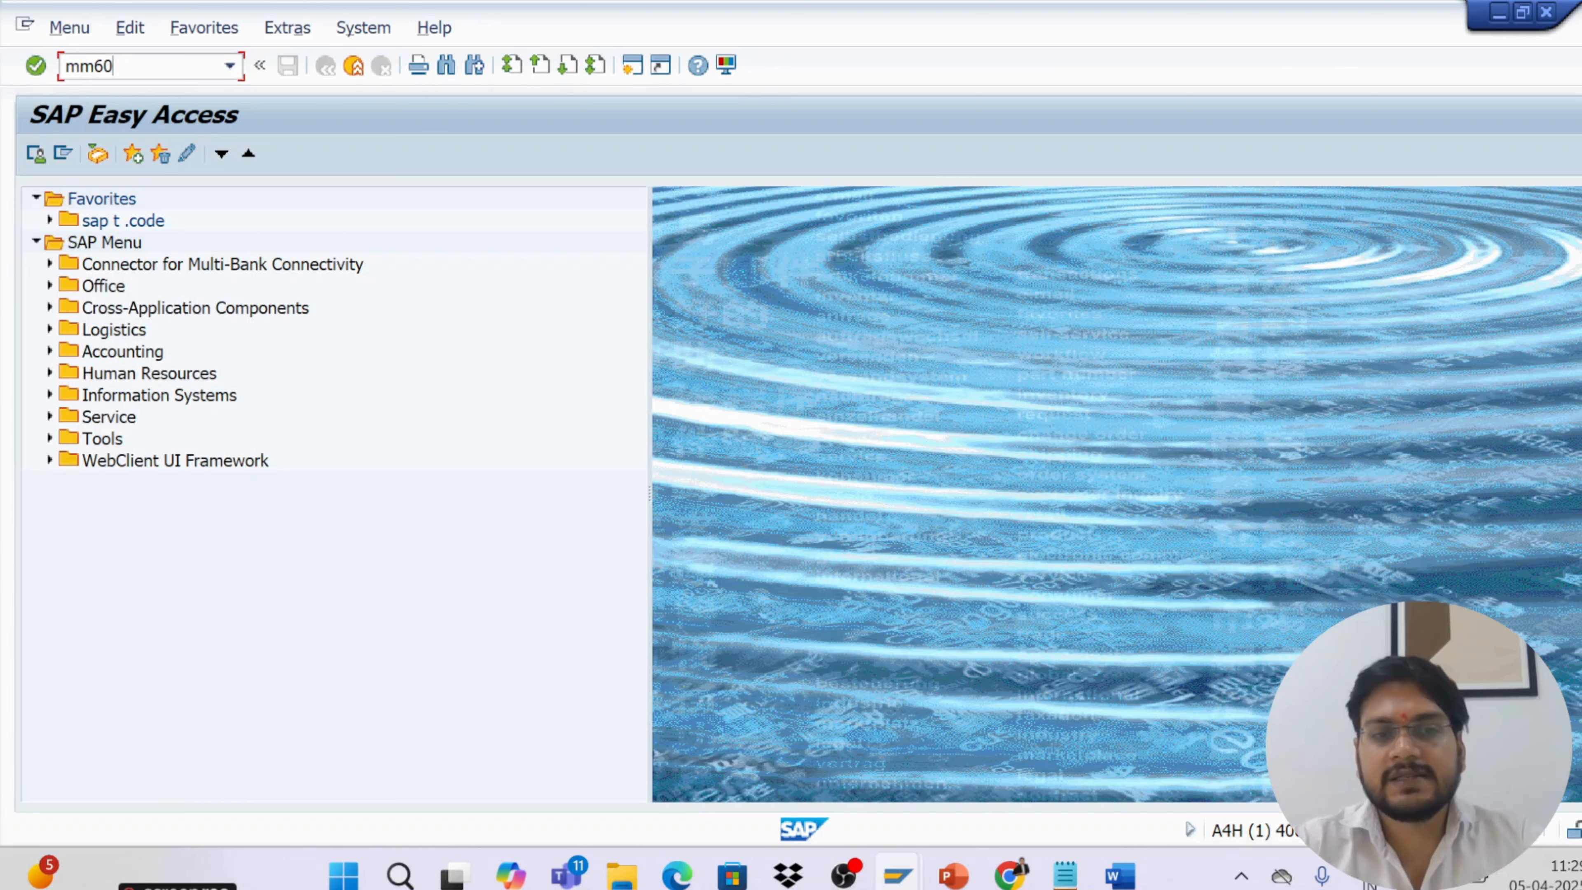
key("Return")
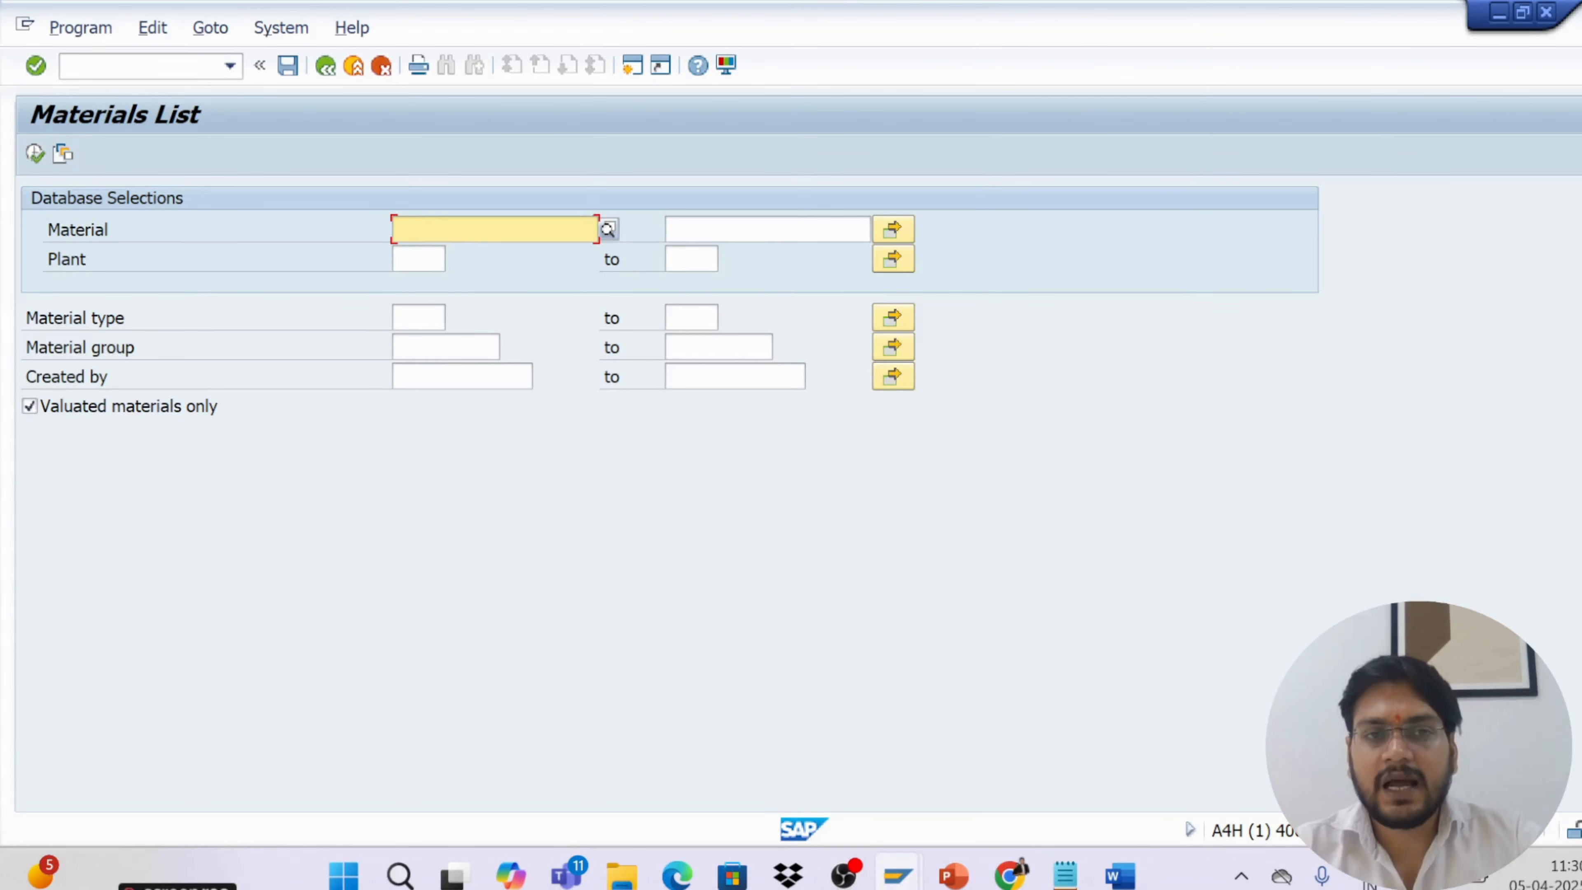
left_click(419, 259)
type("kl01")
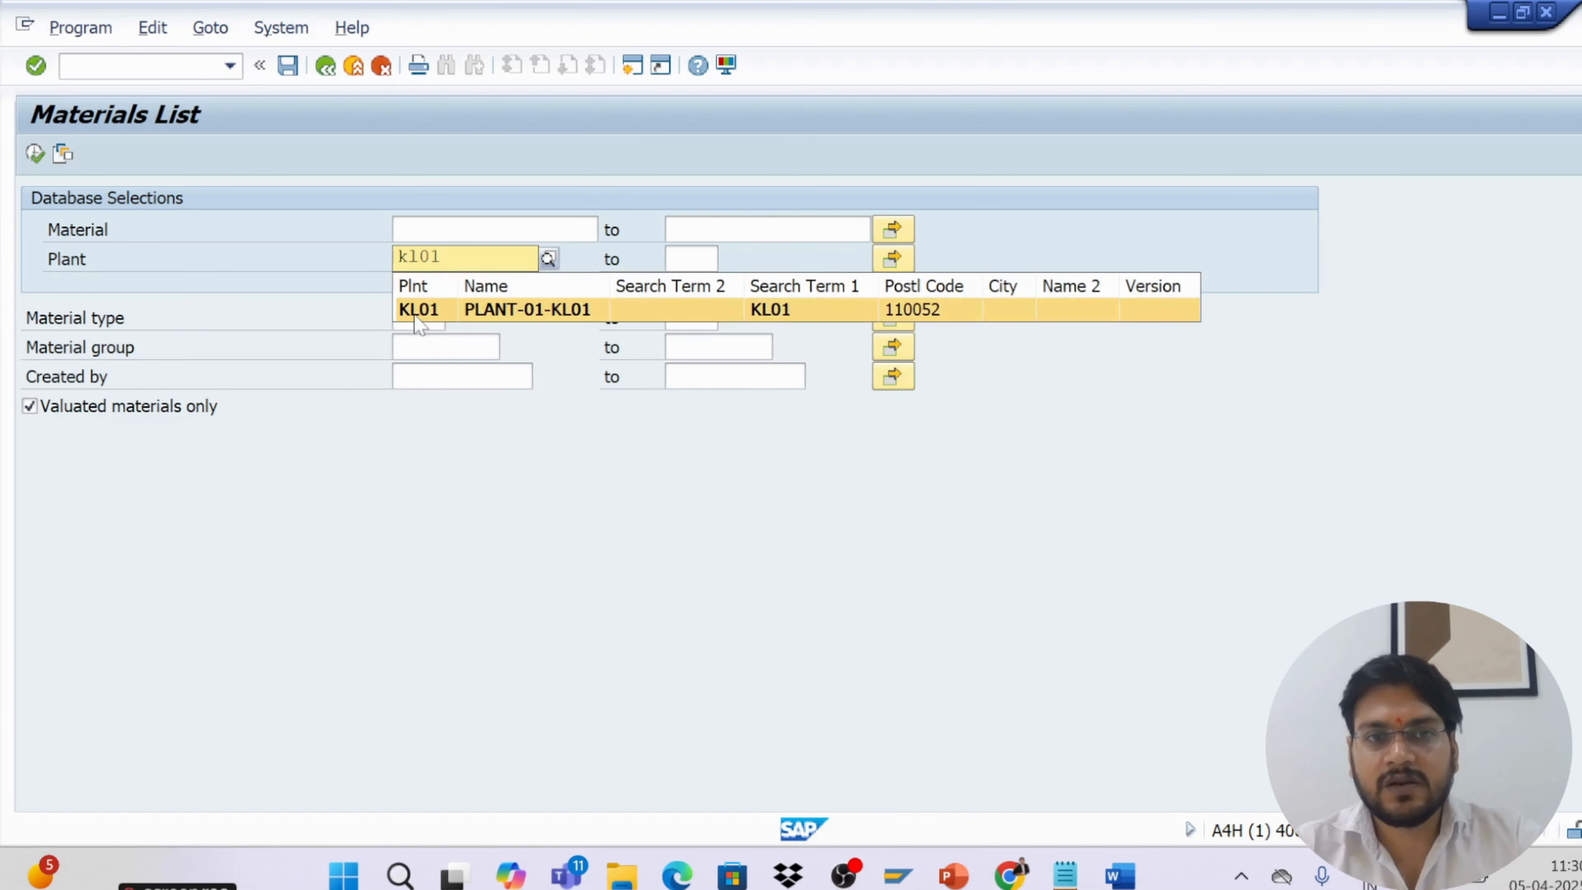
left_click(419, 311)
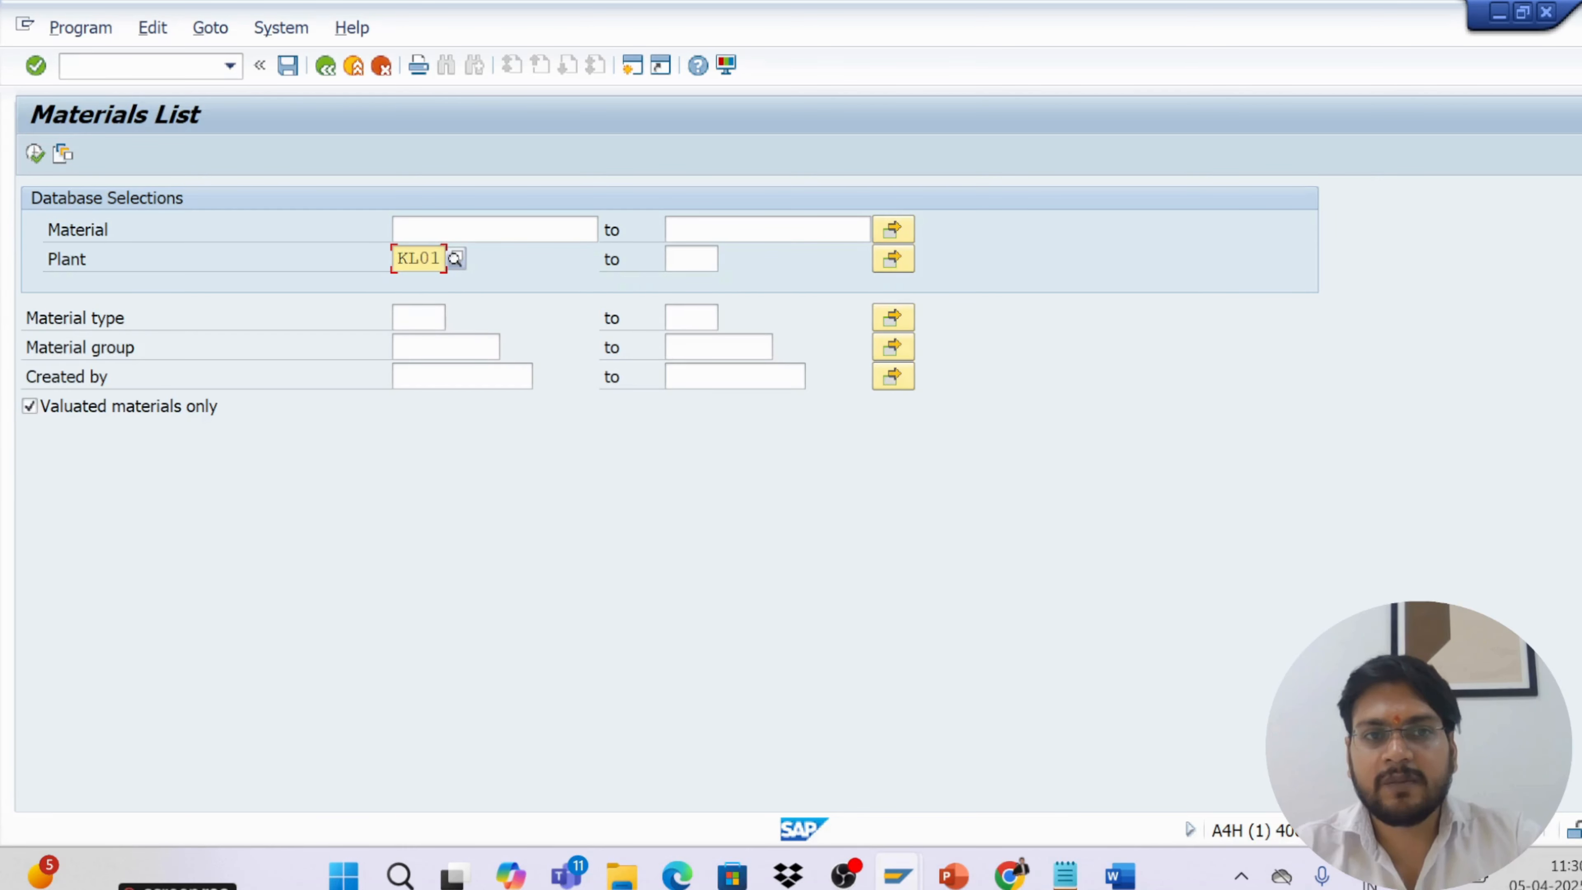
left_click(35, 153)
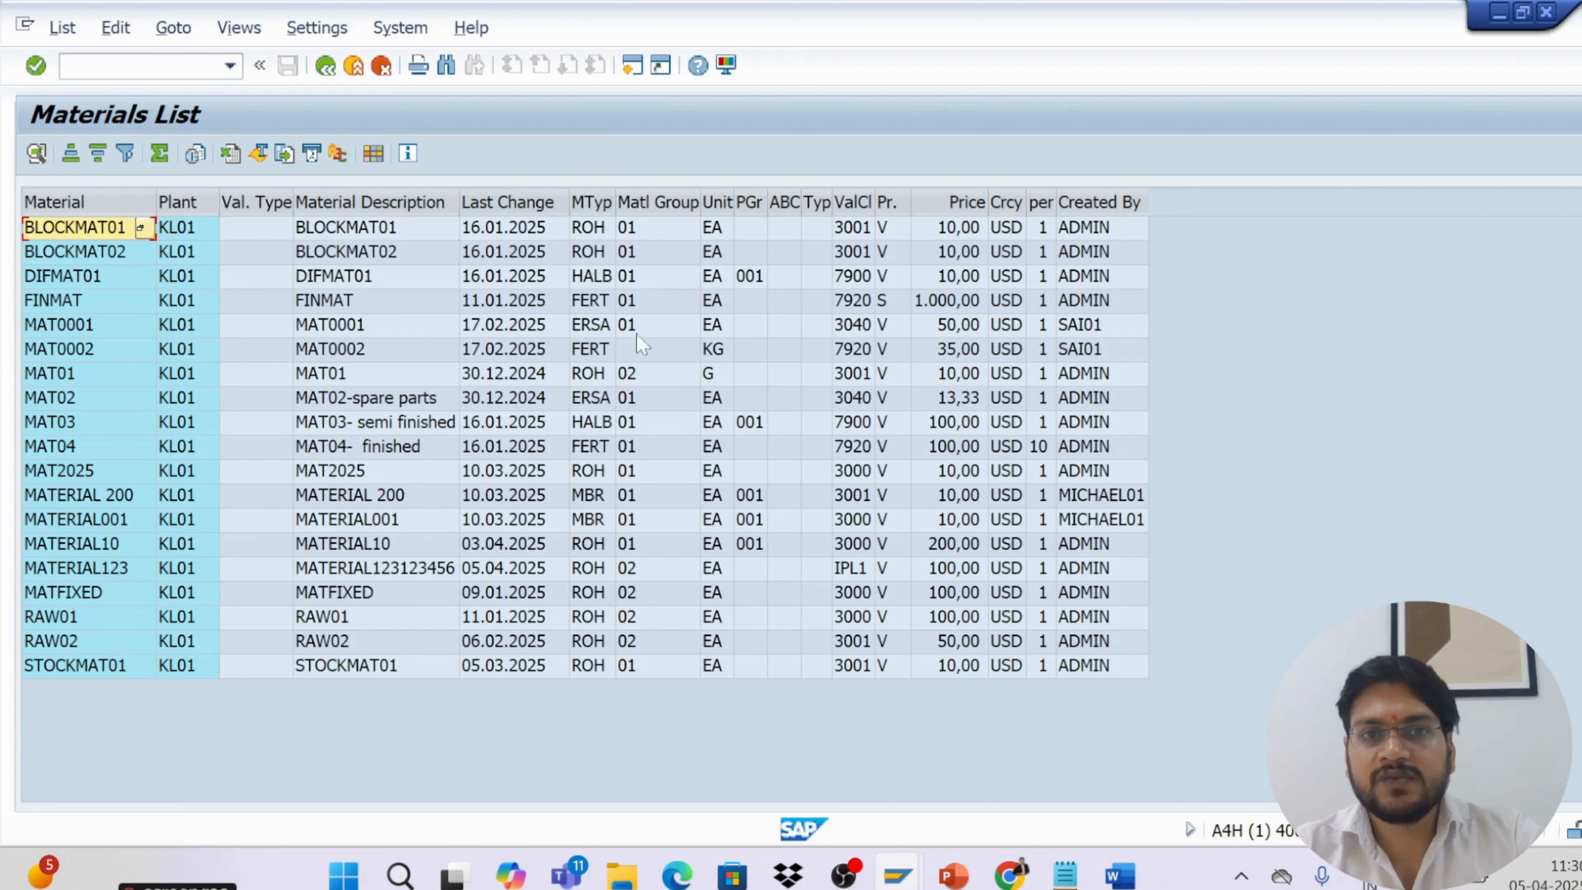
Examine the base unit, purchasing group, valuation class and price control columns of the materials list
left_click(641, 507)
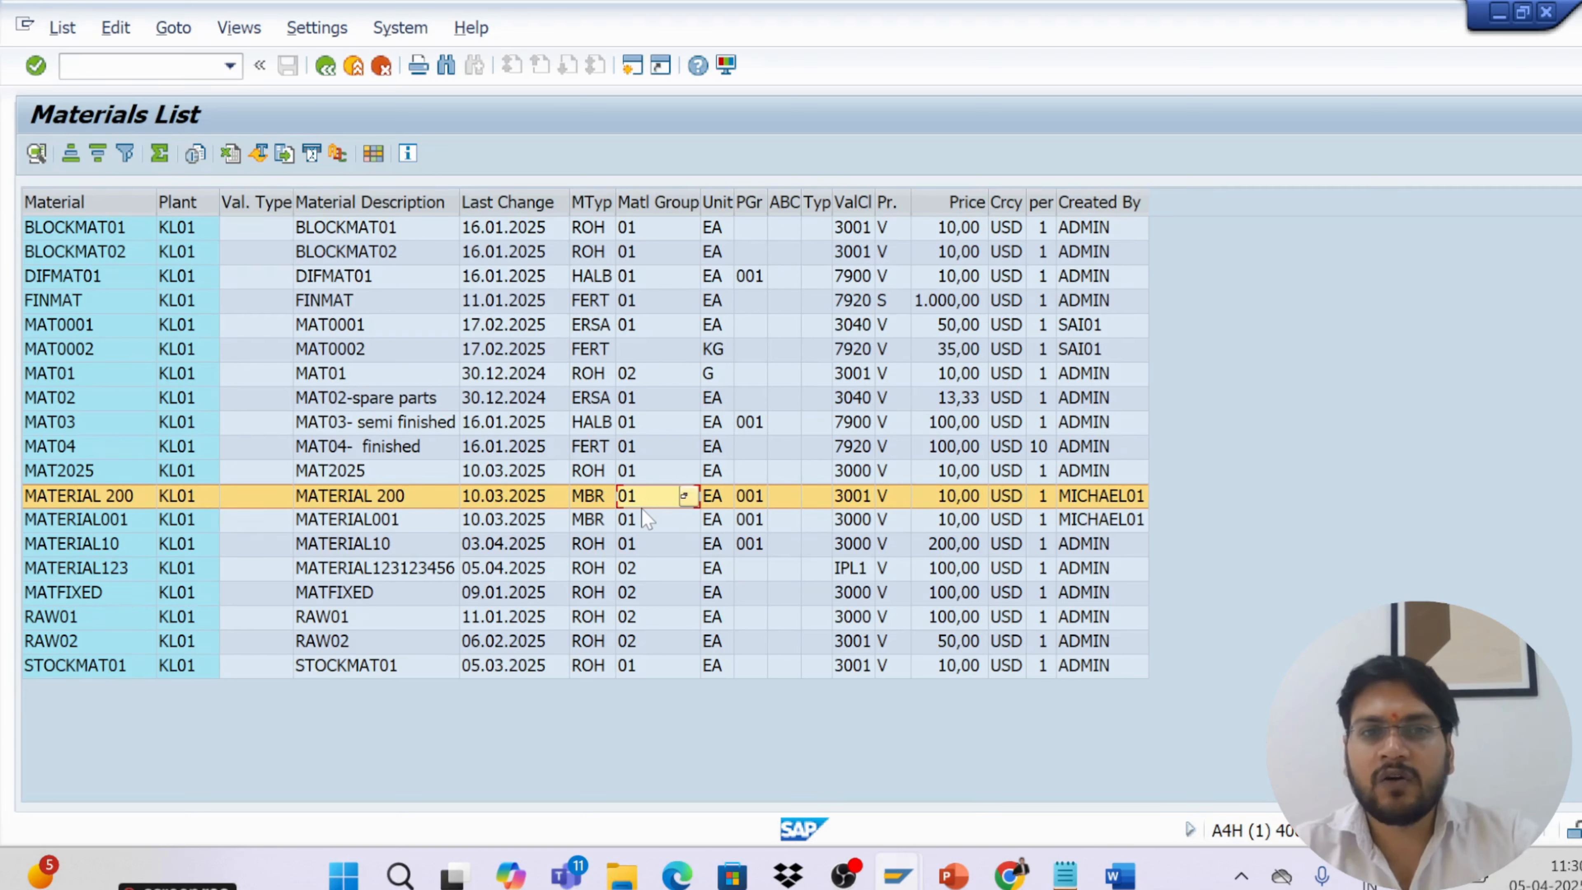
left_click(718, 203)
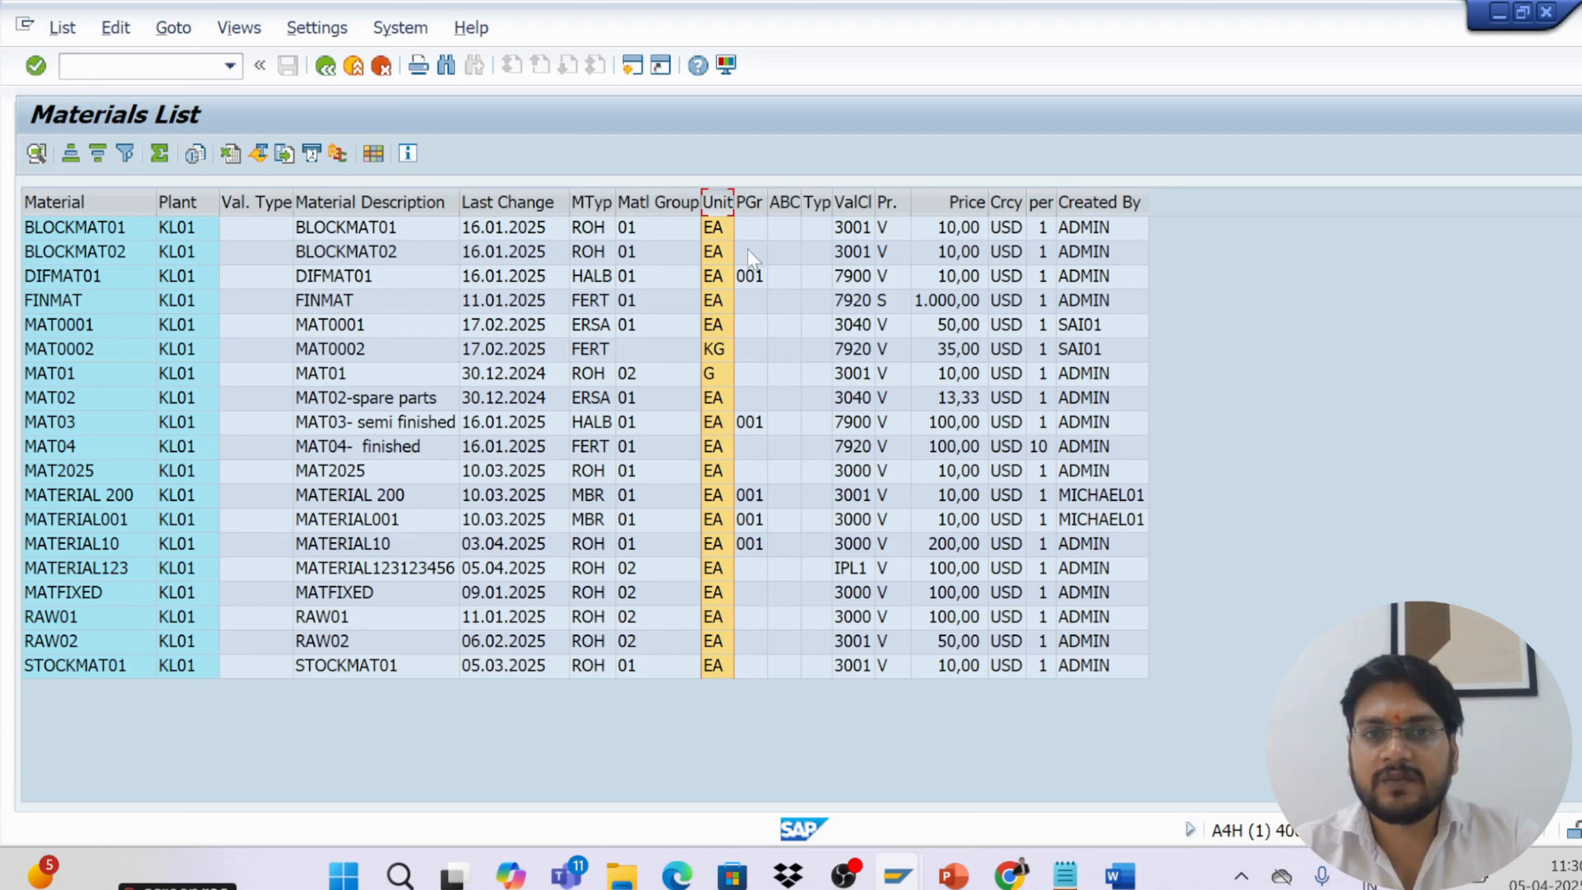
left_click(749, 204)
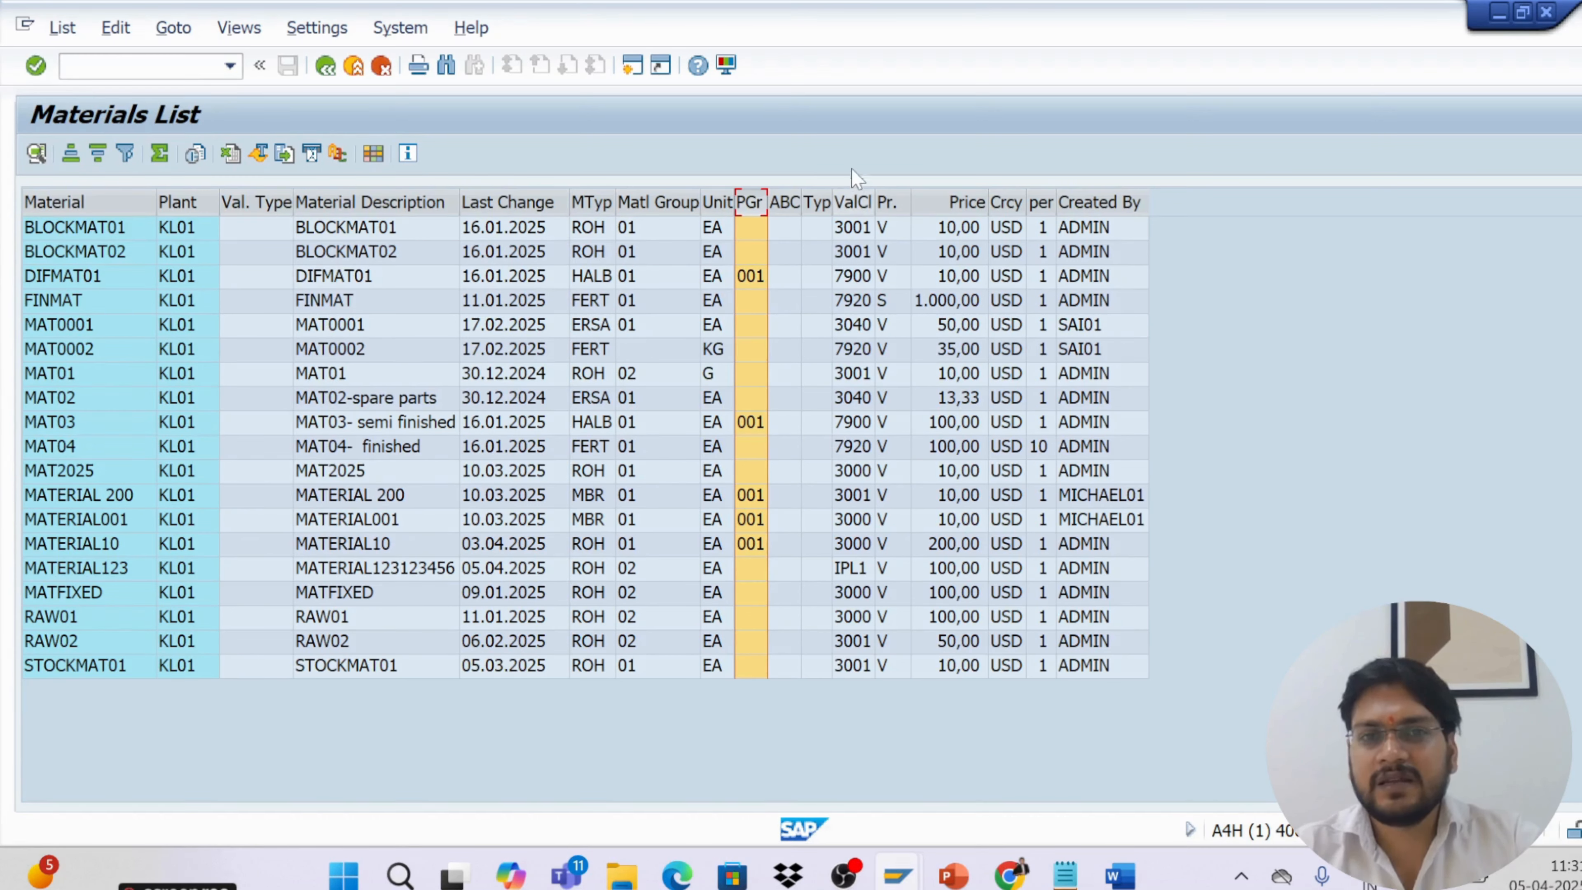
left_click(853, 205)
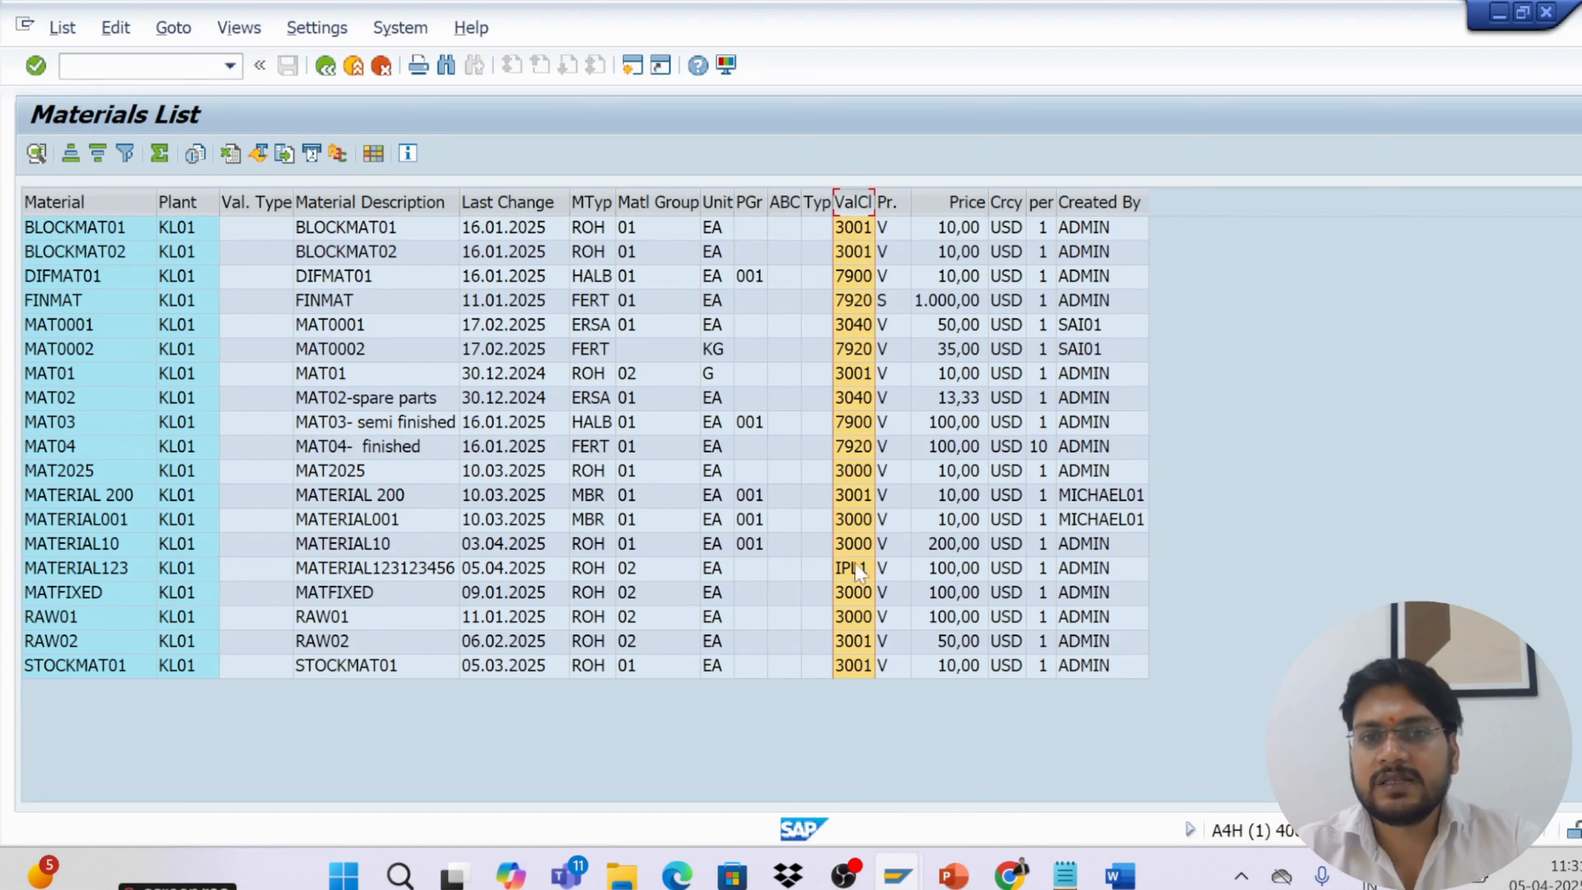
left_click(887, 204)
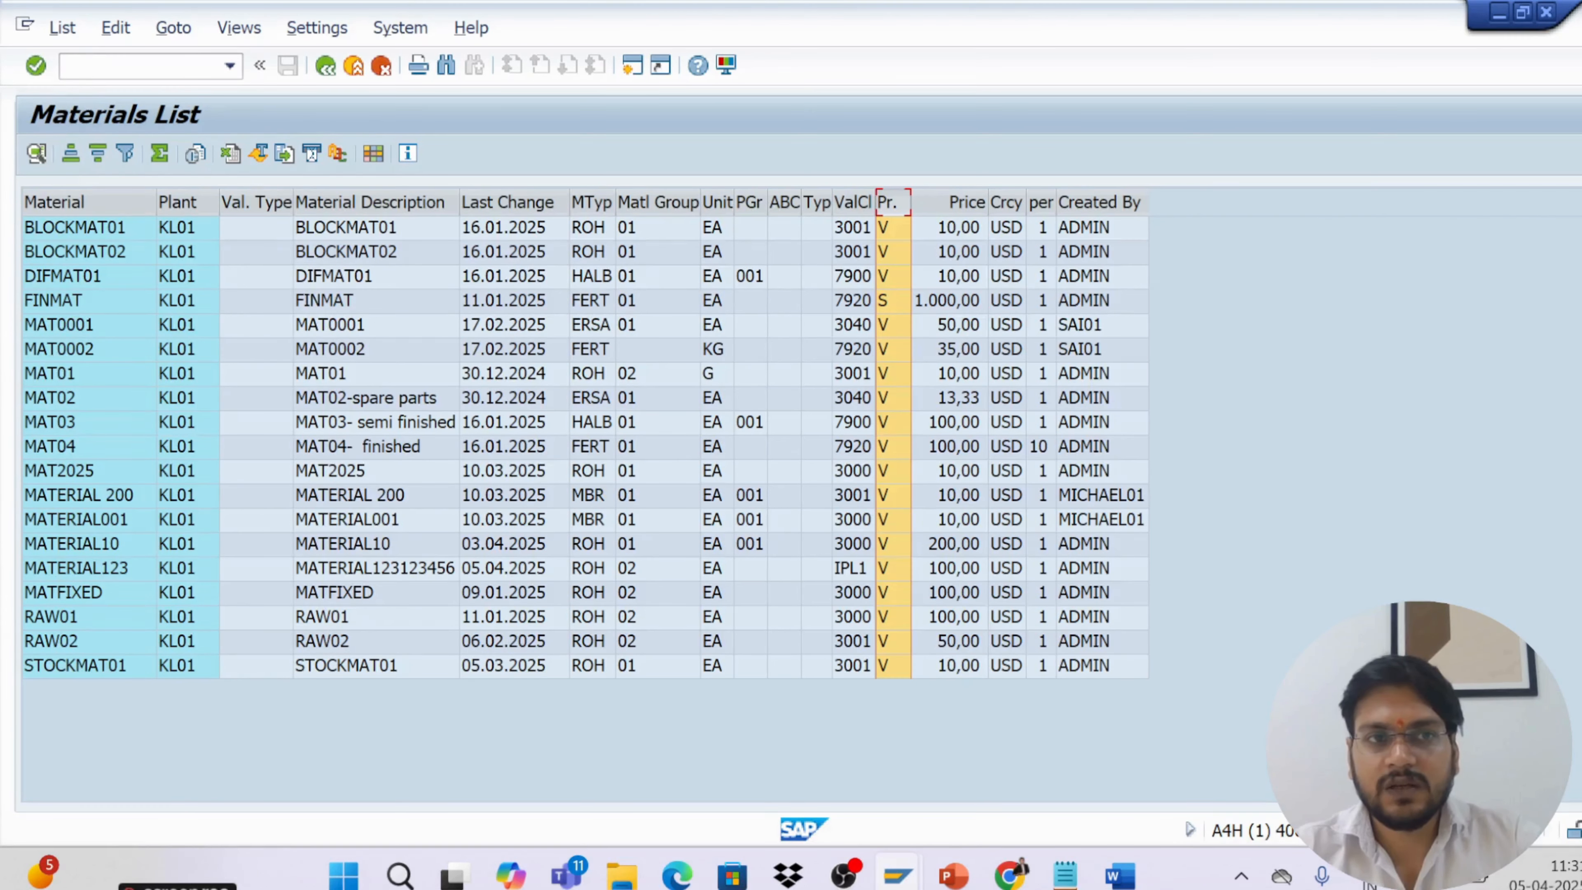
Switch to the lecture slides and advance from the Material Master slide to the Vendor Master slide
left_click(74, 65)
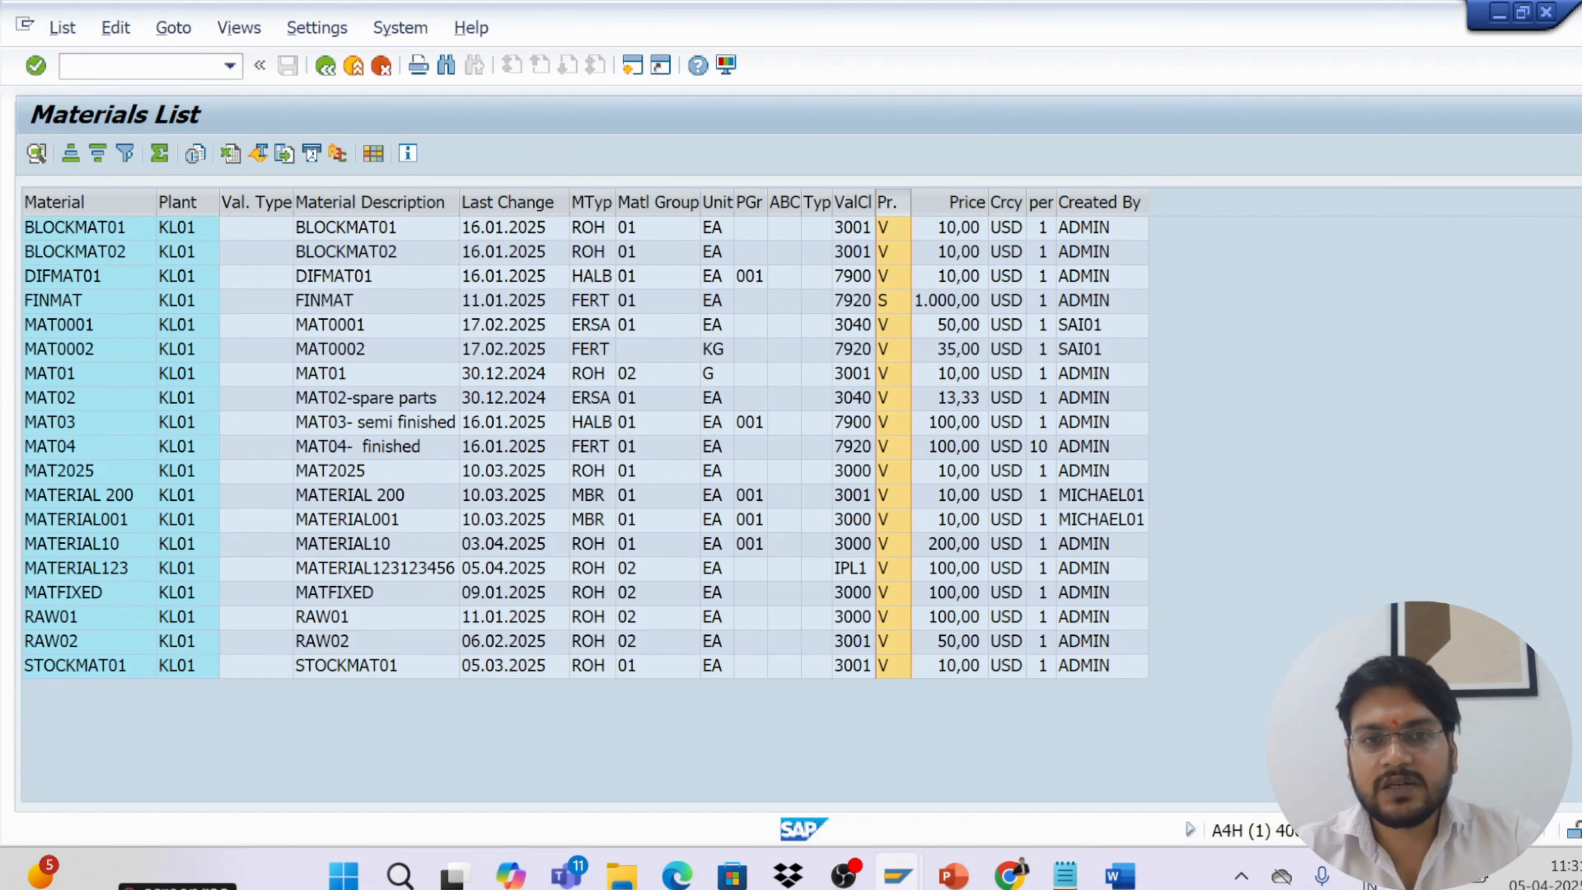
key("alt+Tab")
key("alt+Tab")
key("alt+shift+Tab")
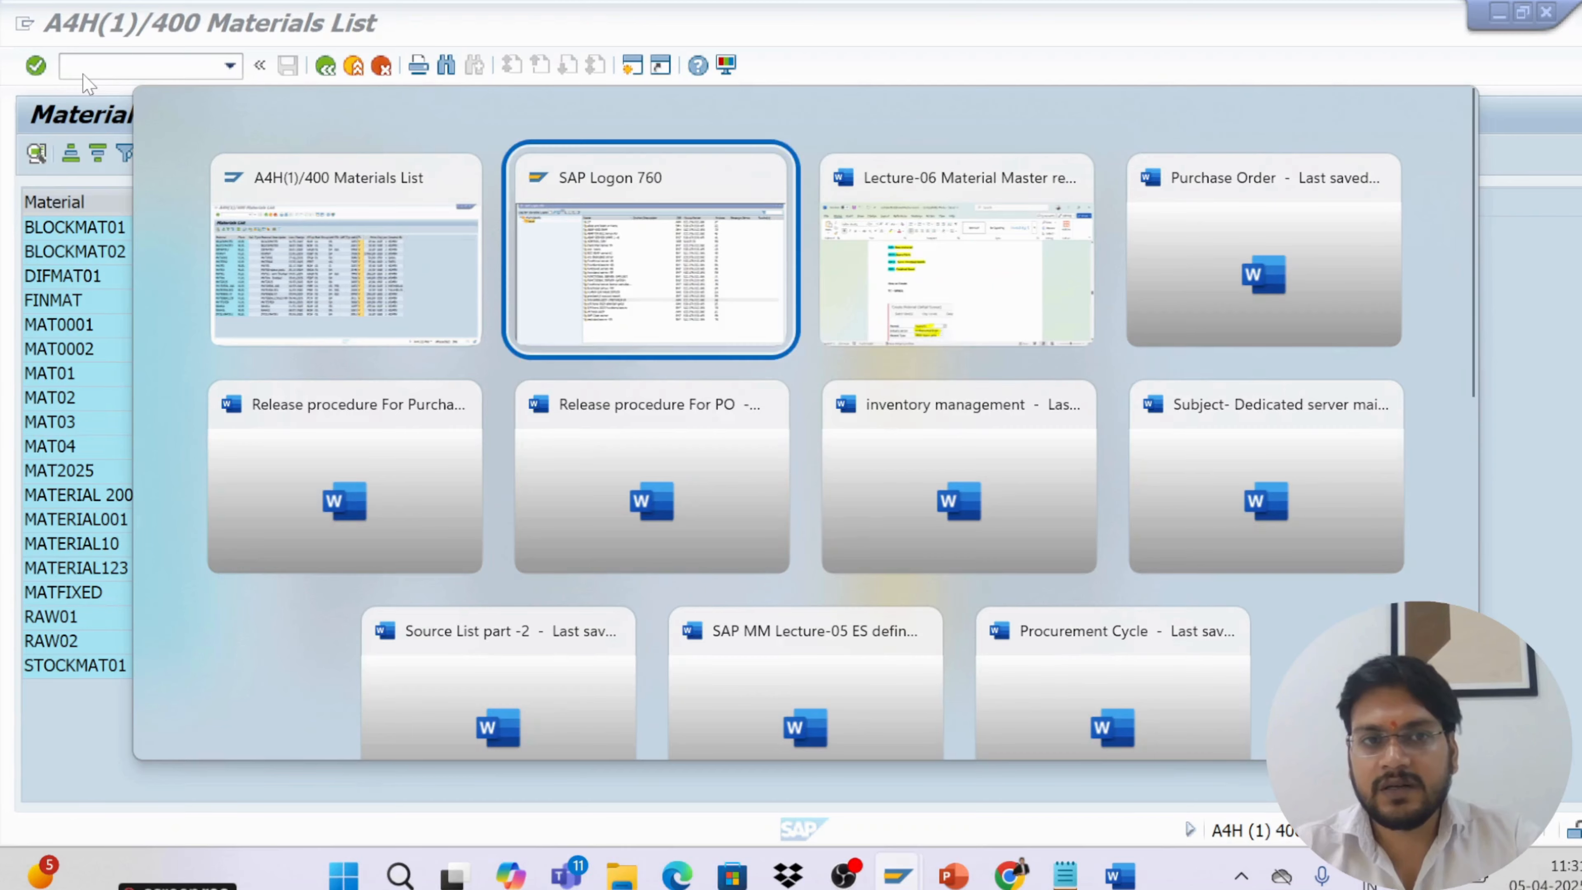
key("alt+shift+Tab")
key("alt+Tab")
key("alt+Tab")
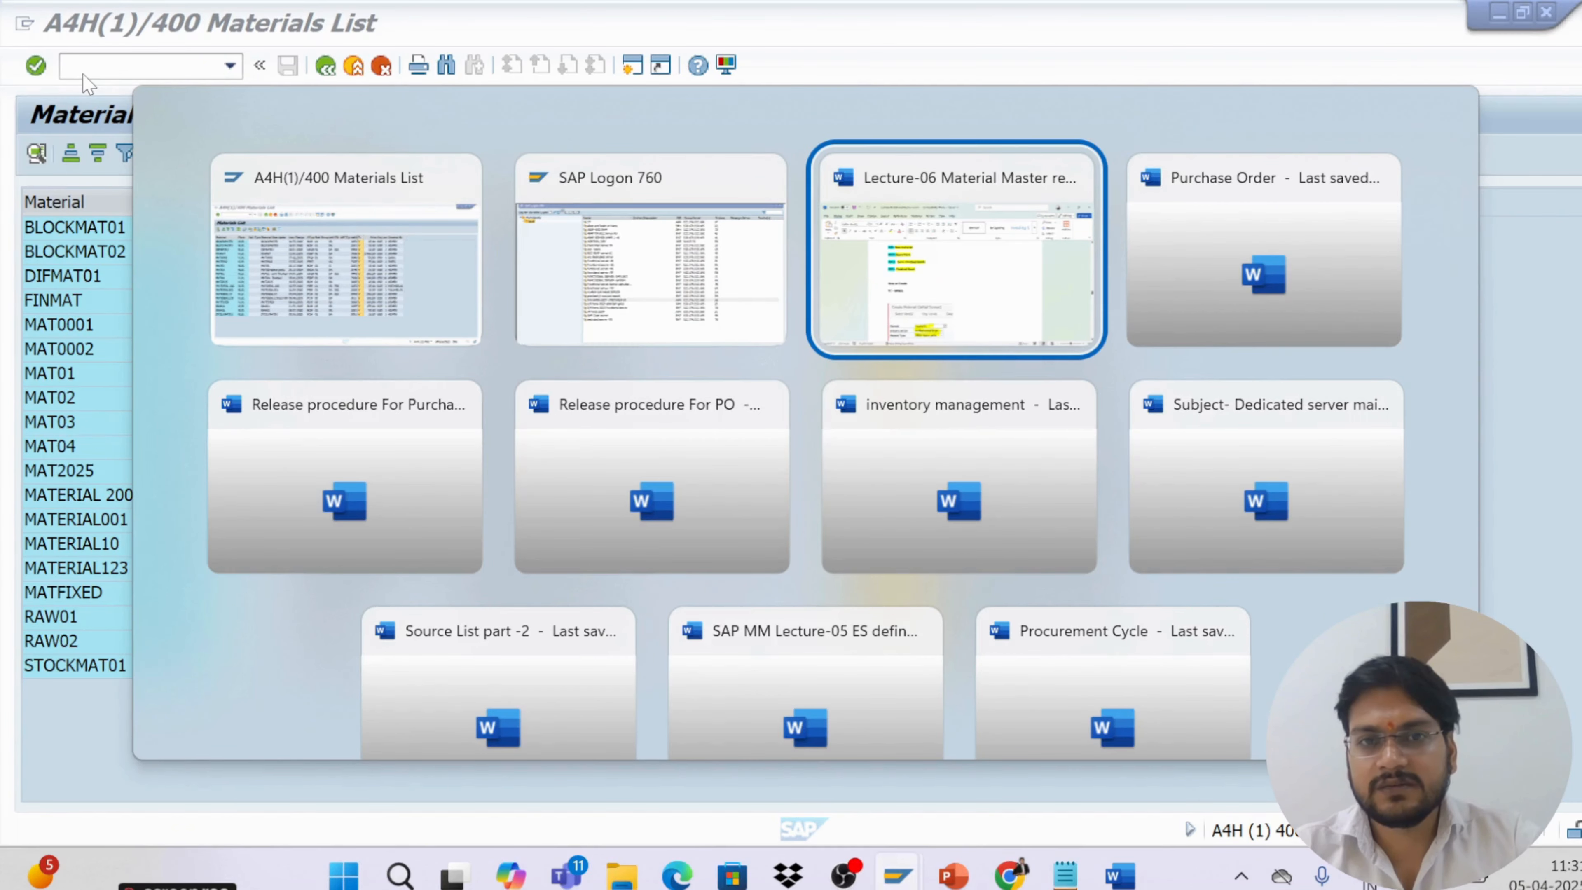
key("alt+Tab")
key("alt+shift+Tab")
key("alt+shift+Tab")
key("Down")
key("Down")
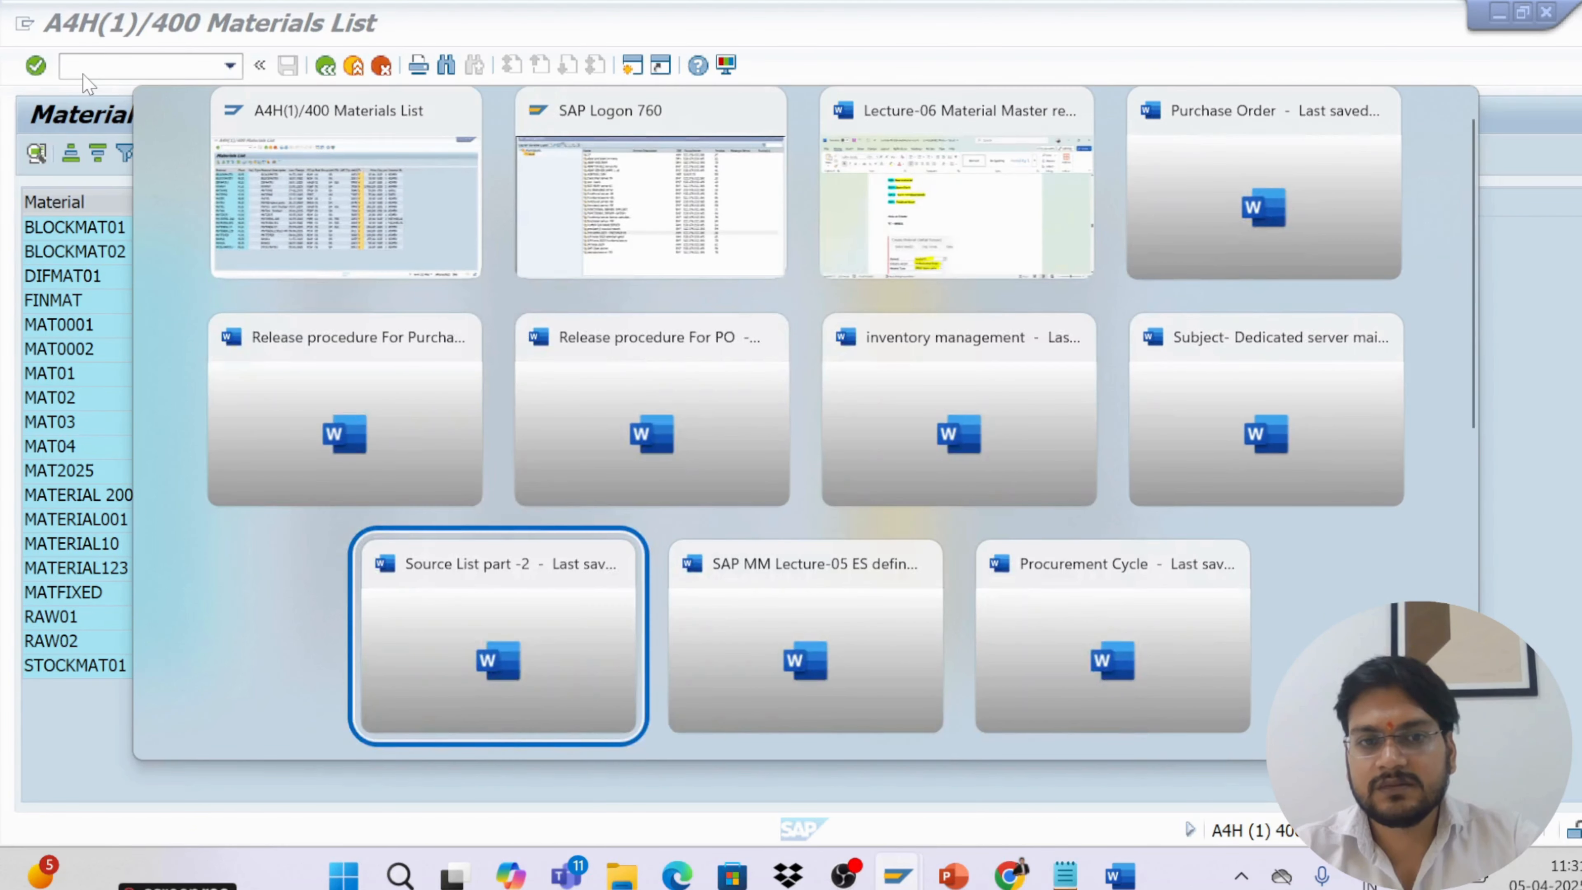
key("Down")
key("Right")
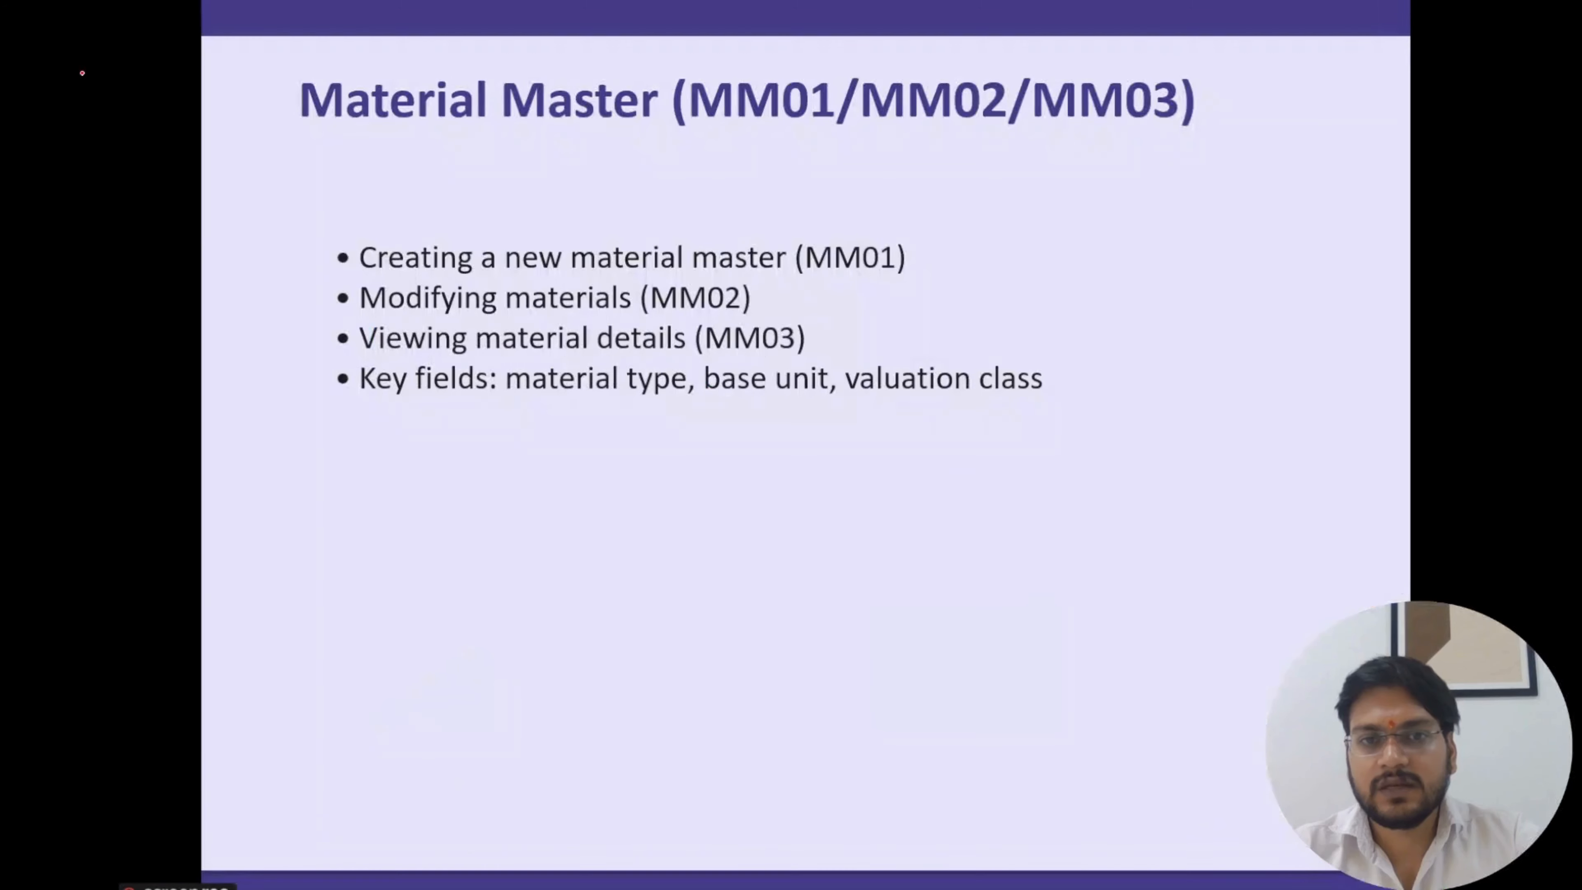
key("Right")
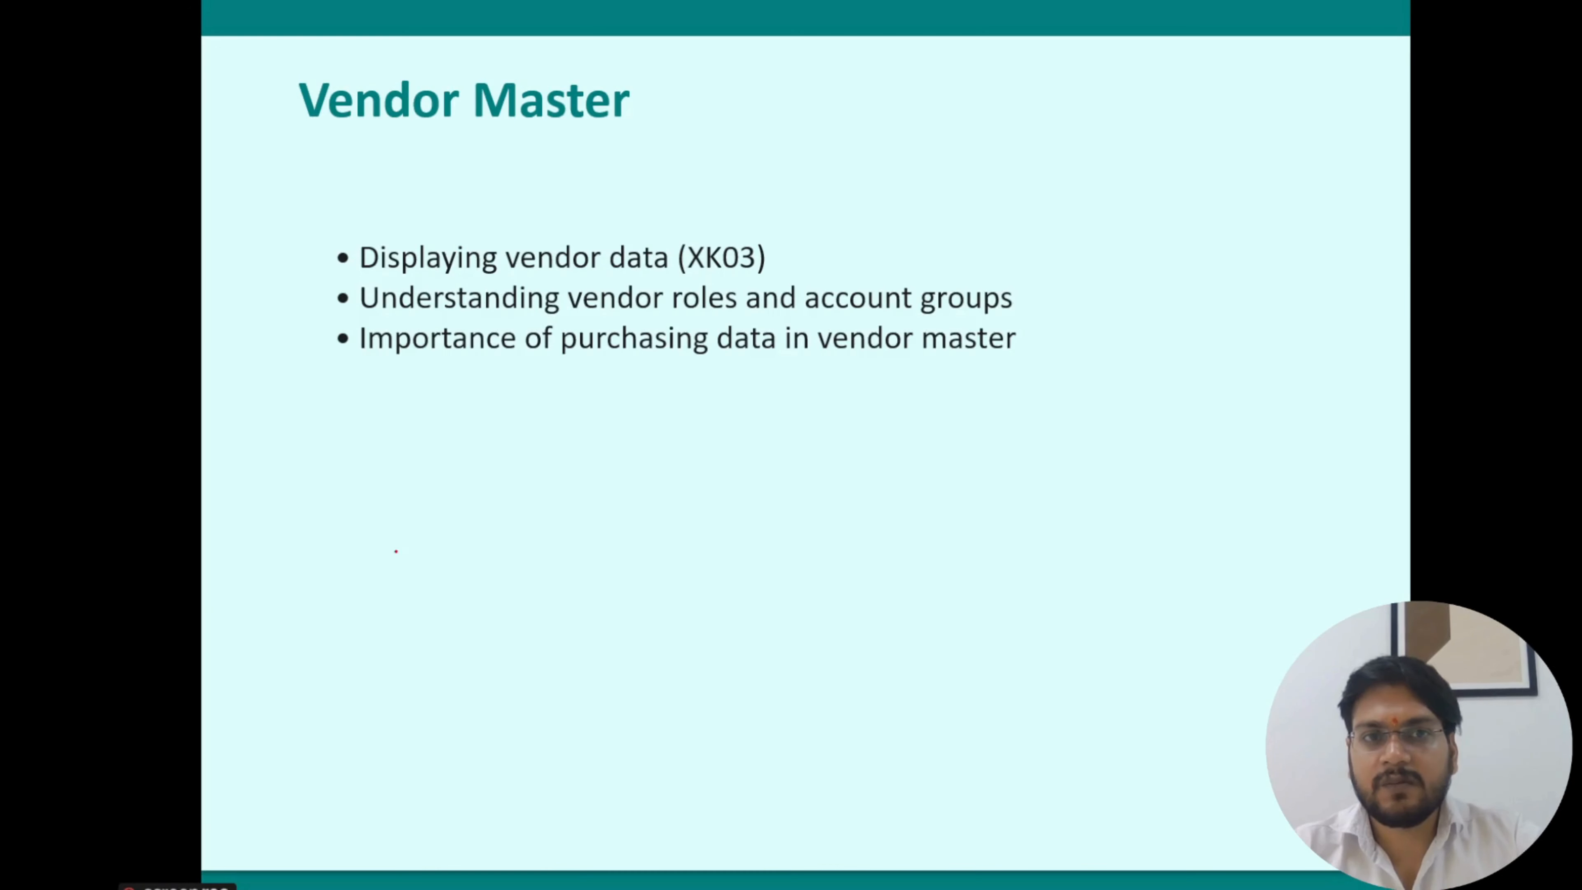